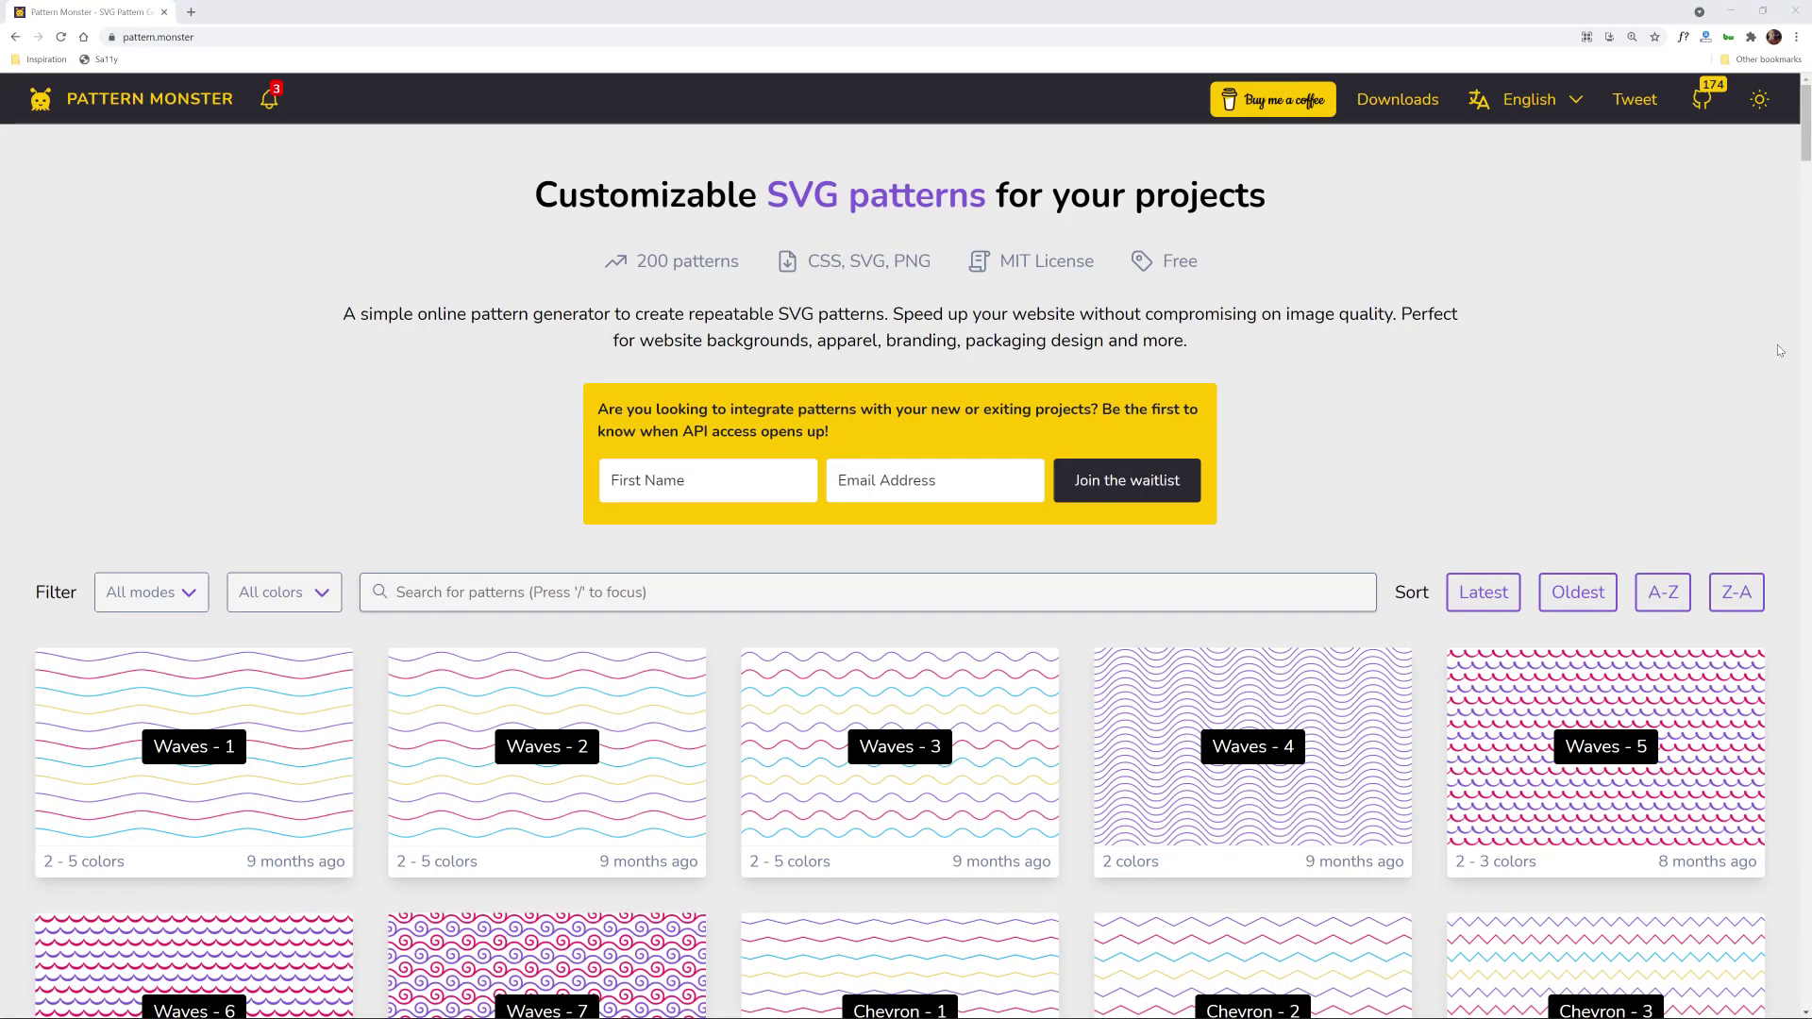
Step: Open the Leaves - 8 pattern, shift it horizontally, tilt it to 30° and reduce it to 3 colours
scroll(1774, 236, down, 20)
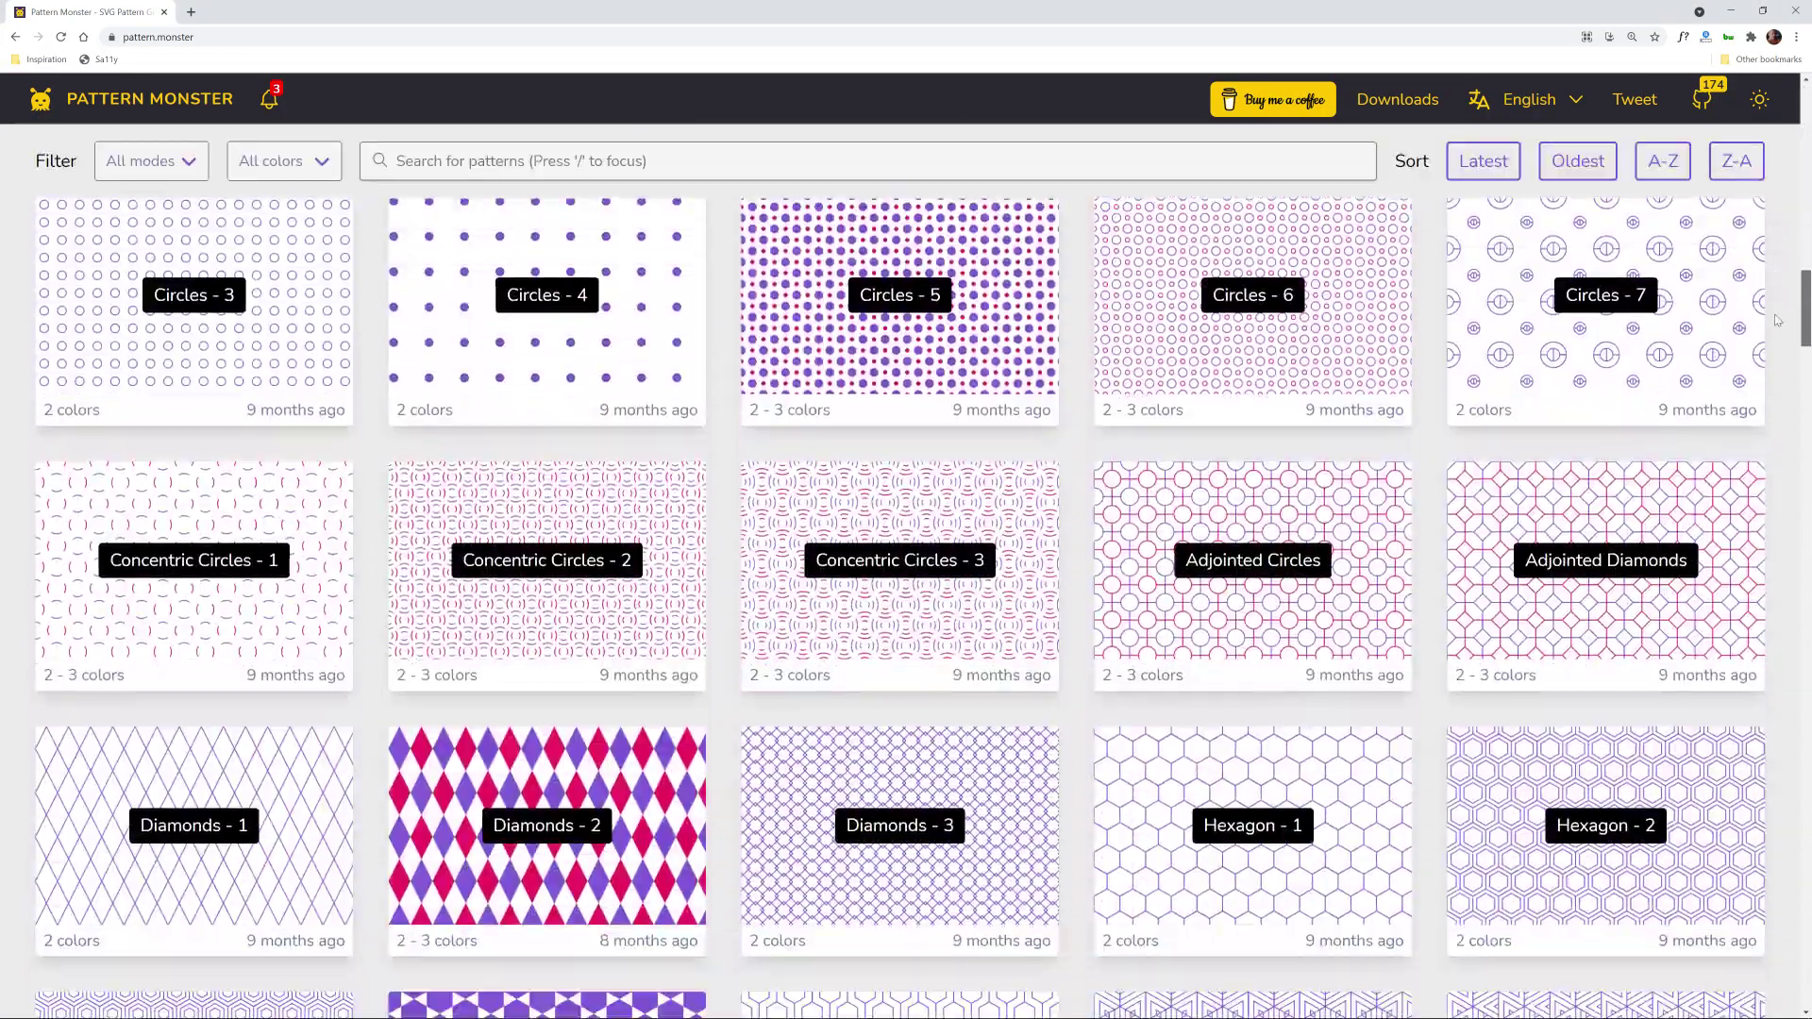
drag(1778, 321, 1747, 599)
click(1008, 493)
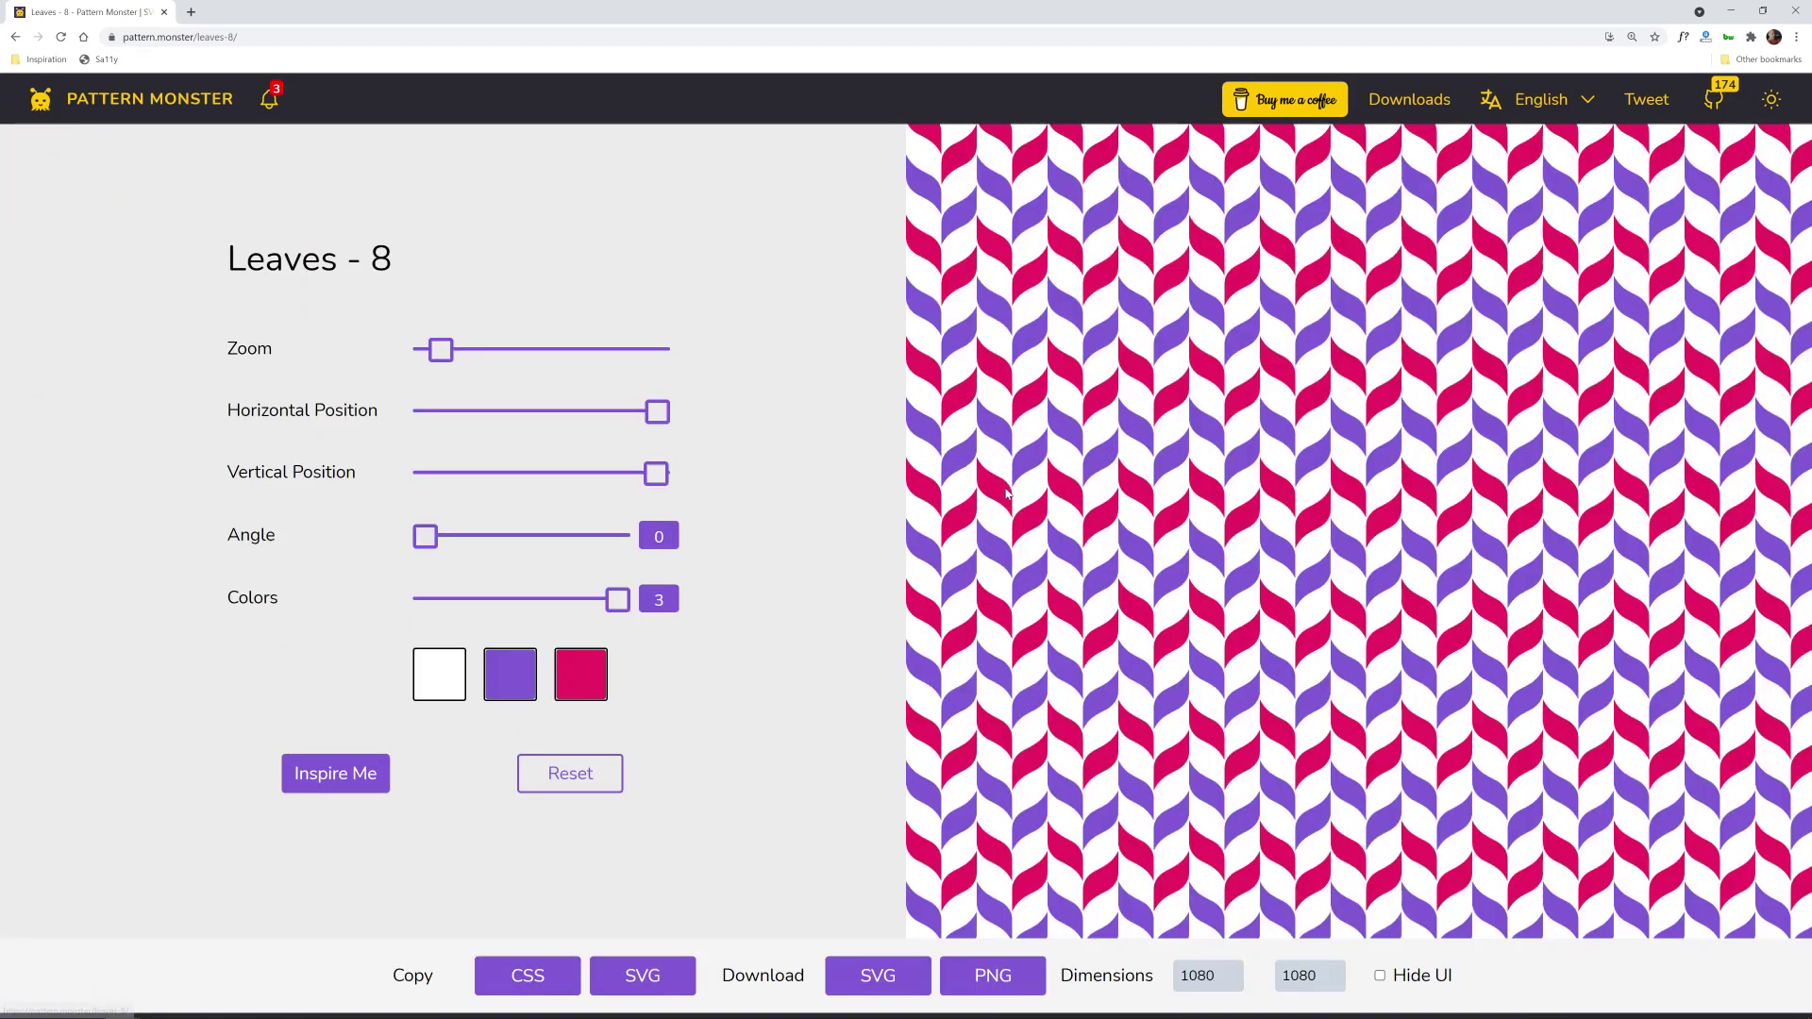
drag(659, 415, 649, 496)
drag(428, 536, 467, 591)
mouse_move(619, 604)
mouse_down()
mouse_move(505, 607)
mouse_move(618, 602)
mouse_up()
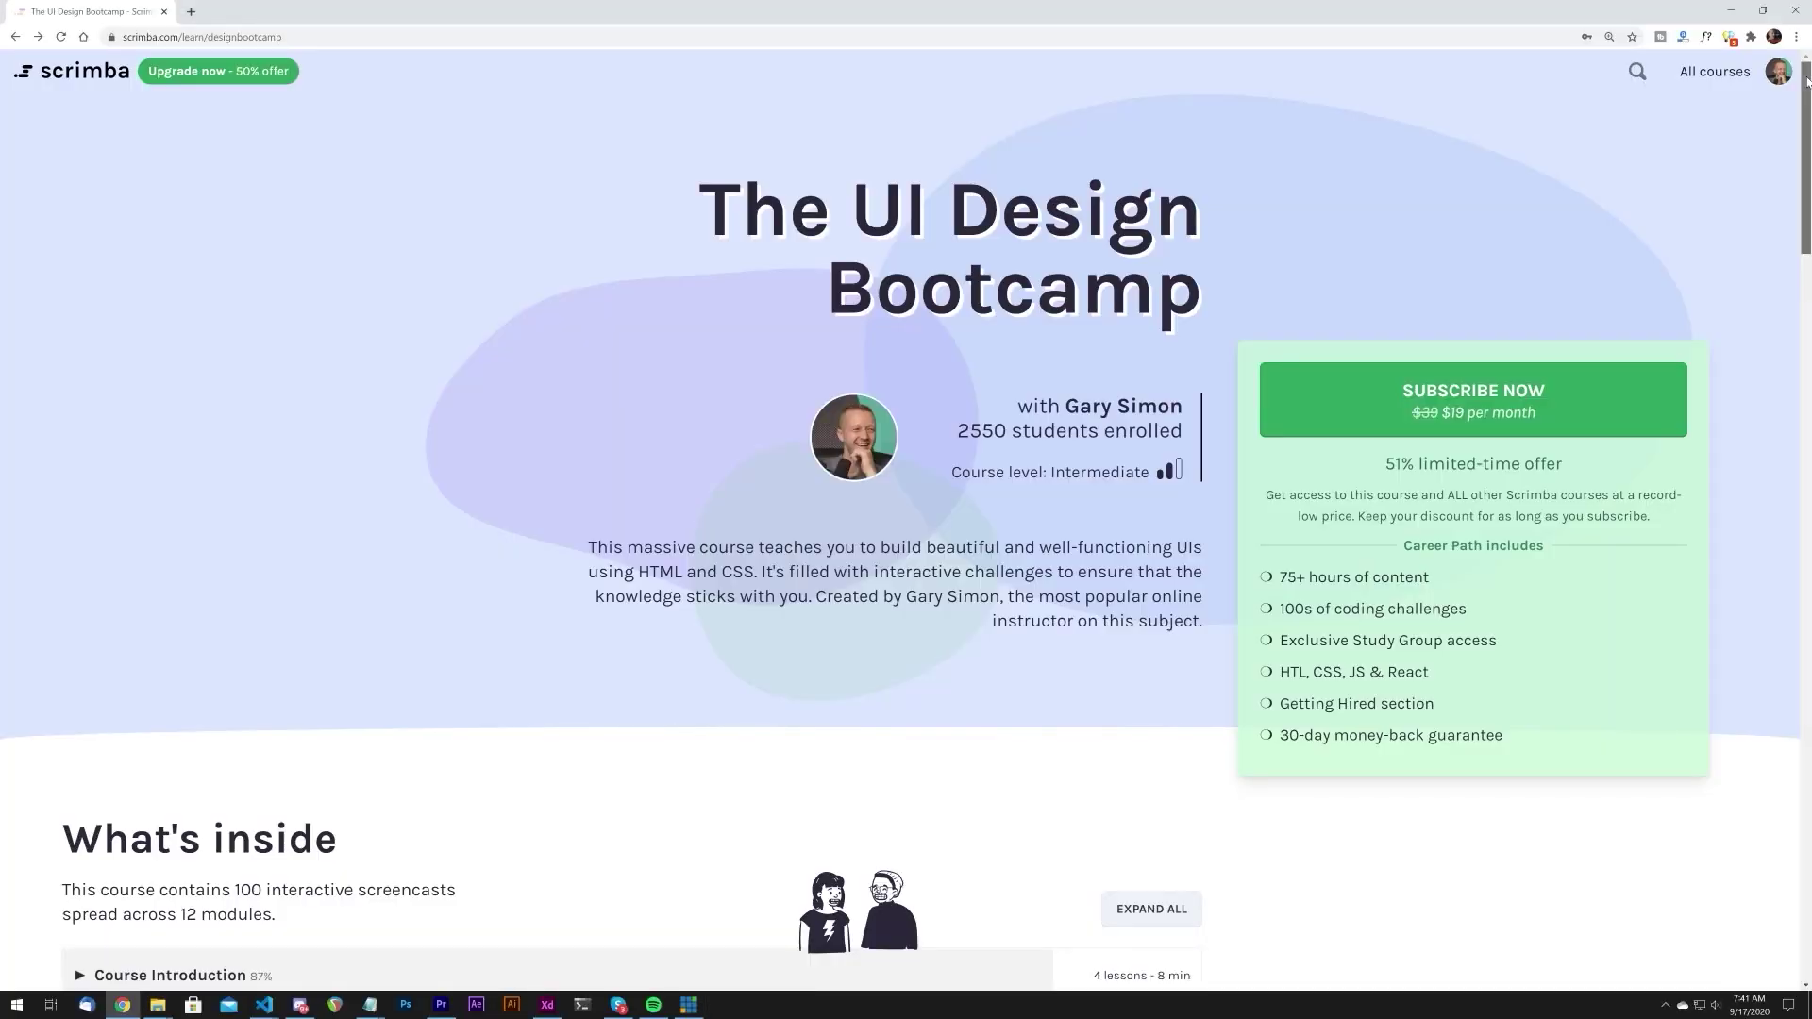
Step: Skim the lesson through its hero, image and testimonials markup, then go back to the course page
drag(1804, 83, 1802, 248)
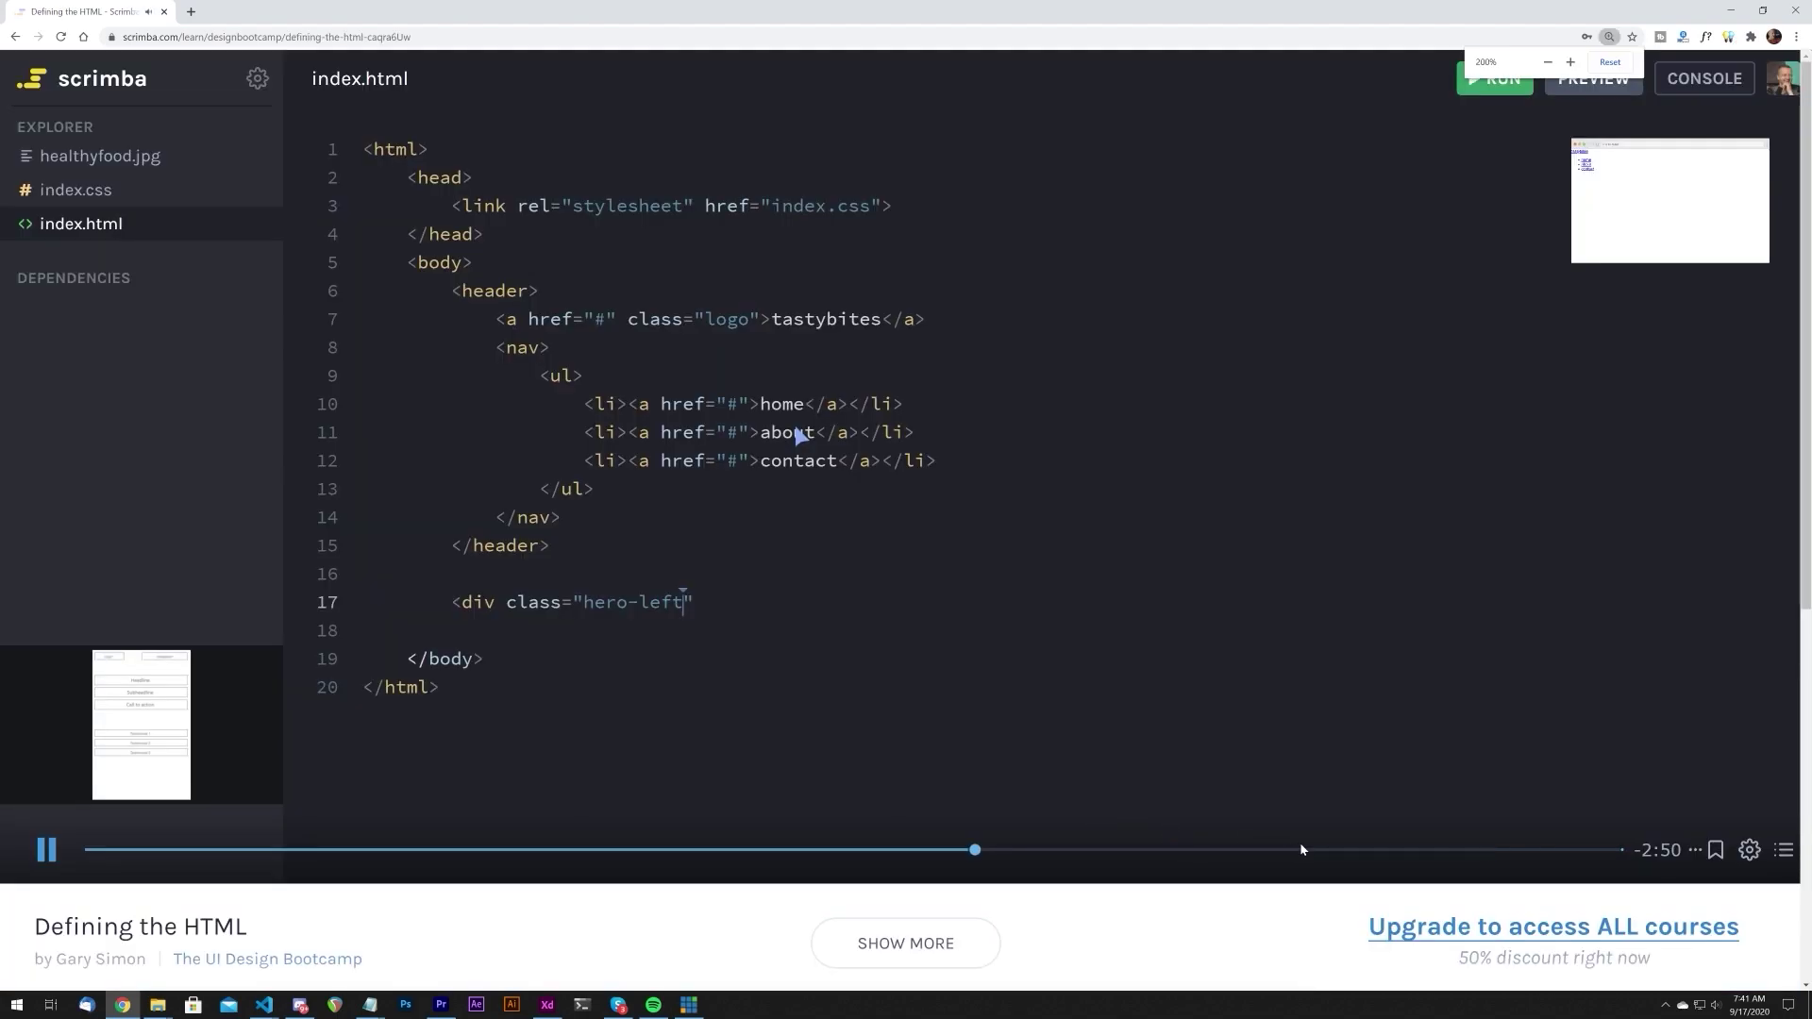
click(1213, 850)
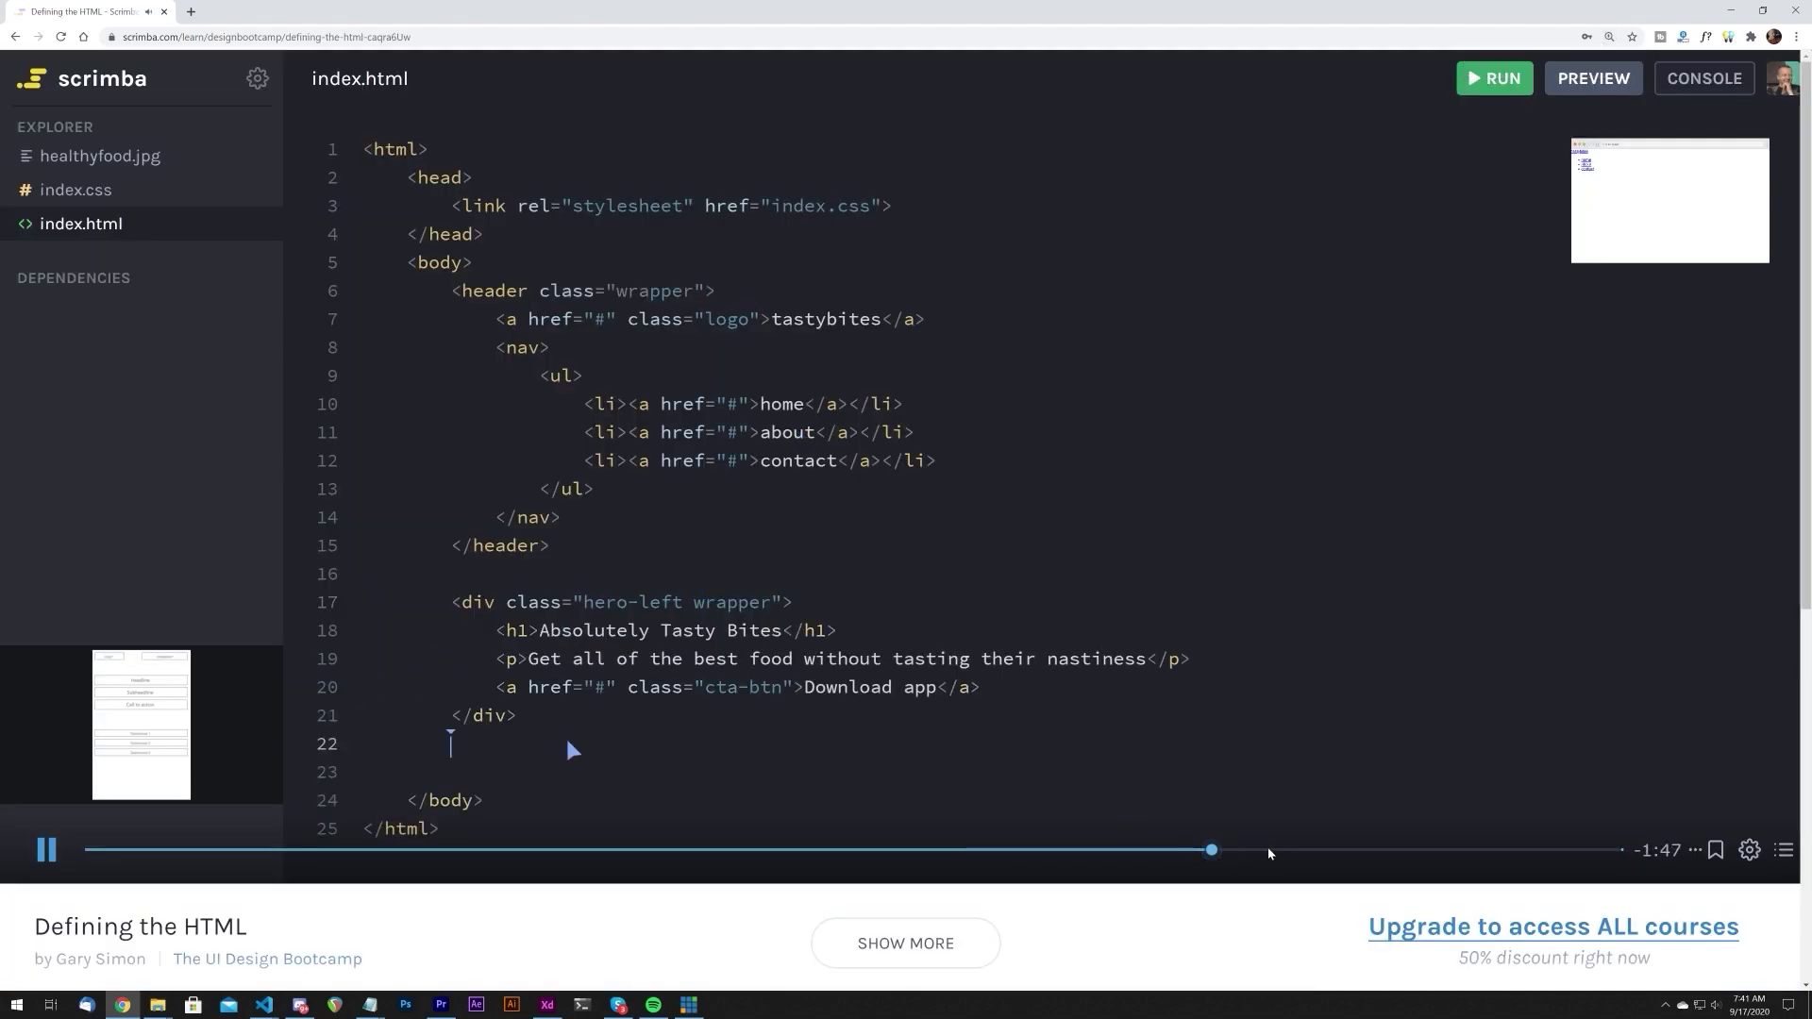
click(1383, 851)
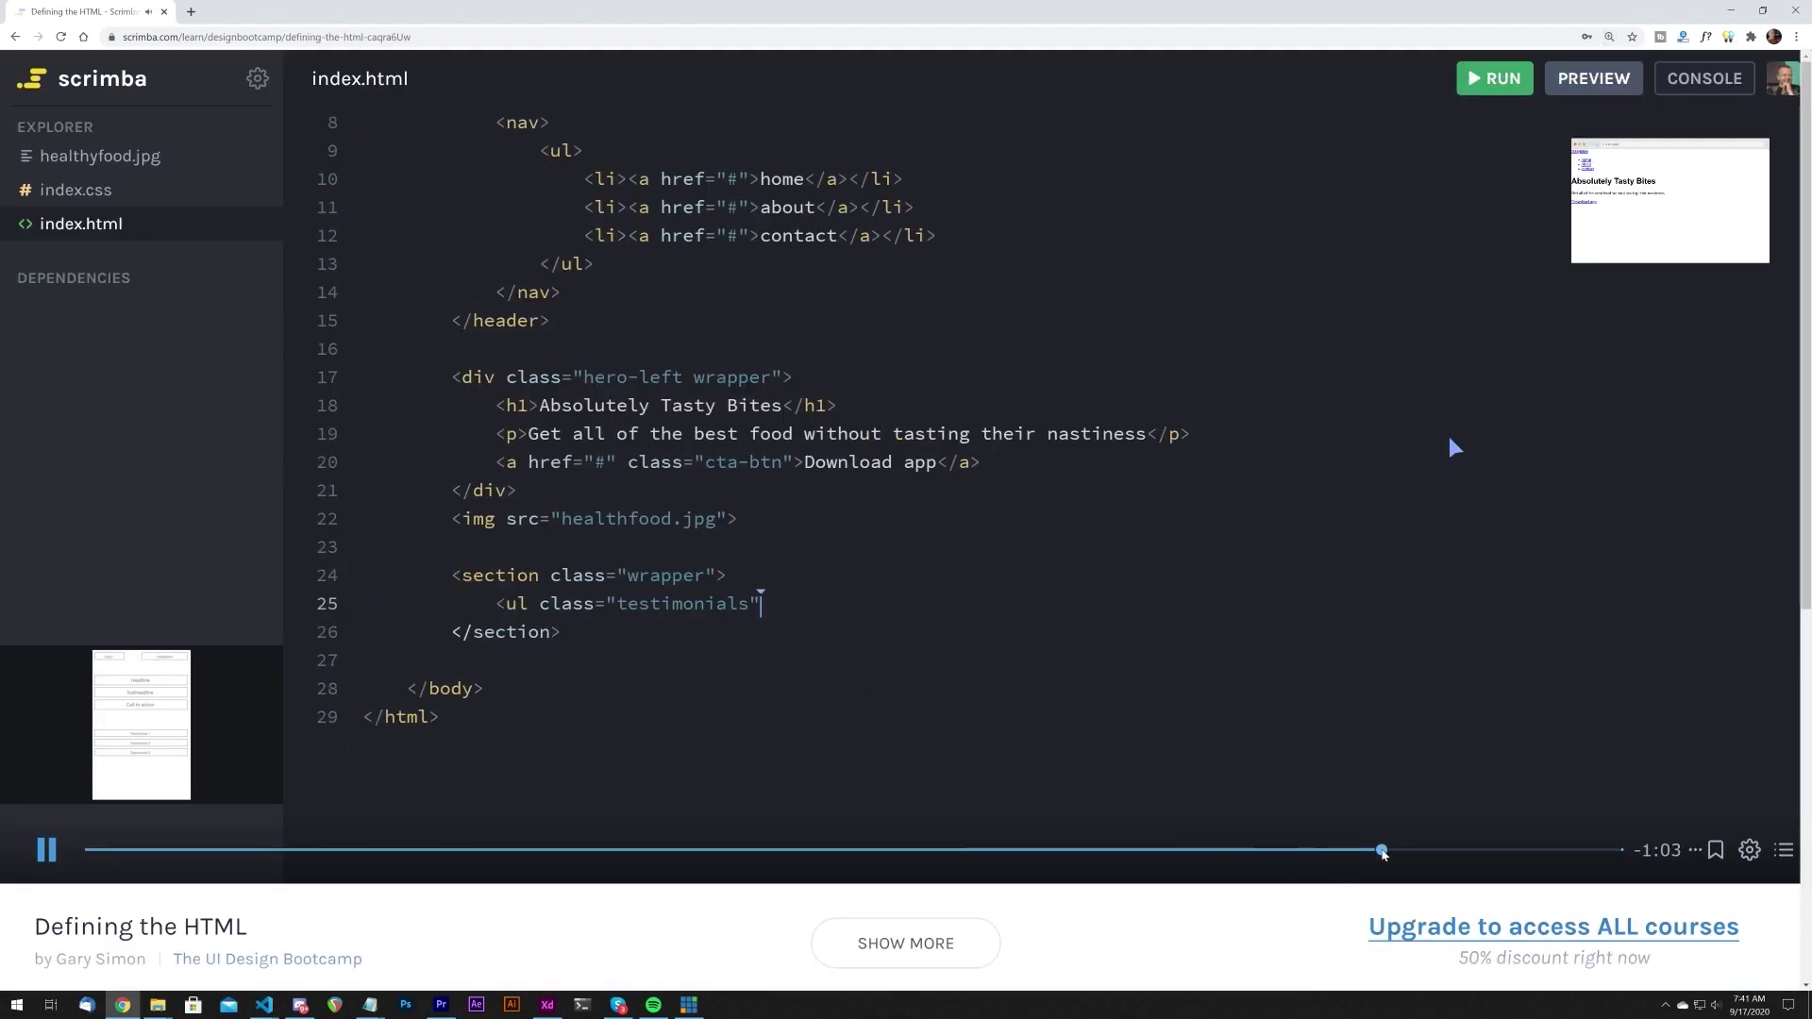
click(1539, 852)
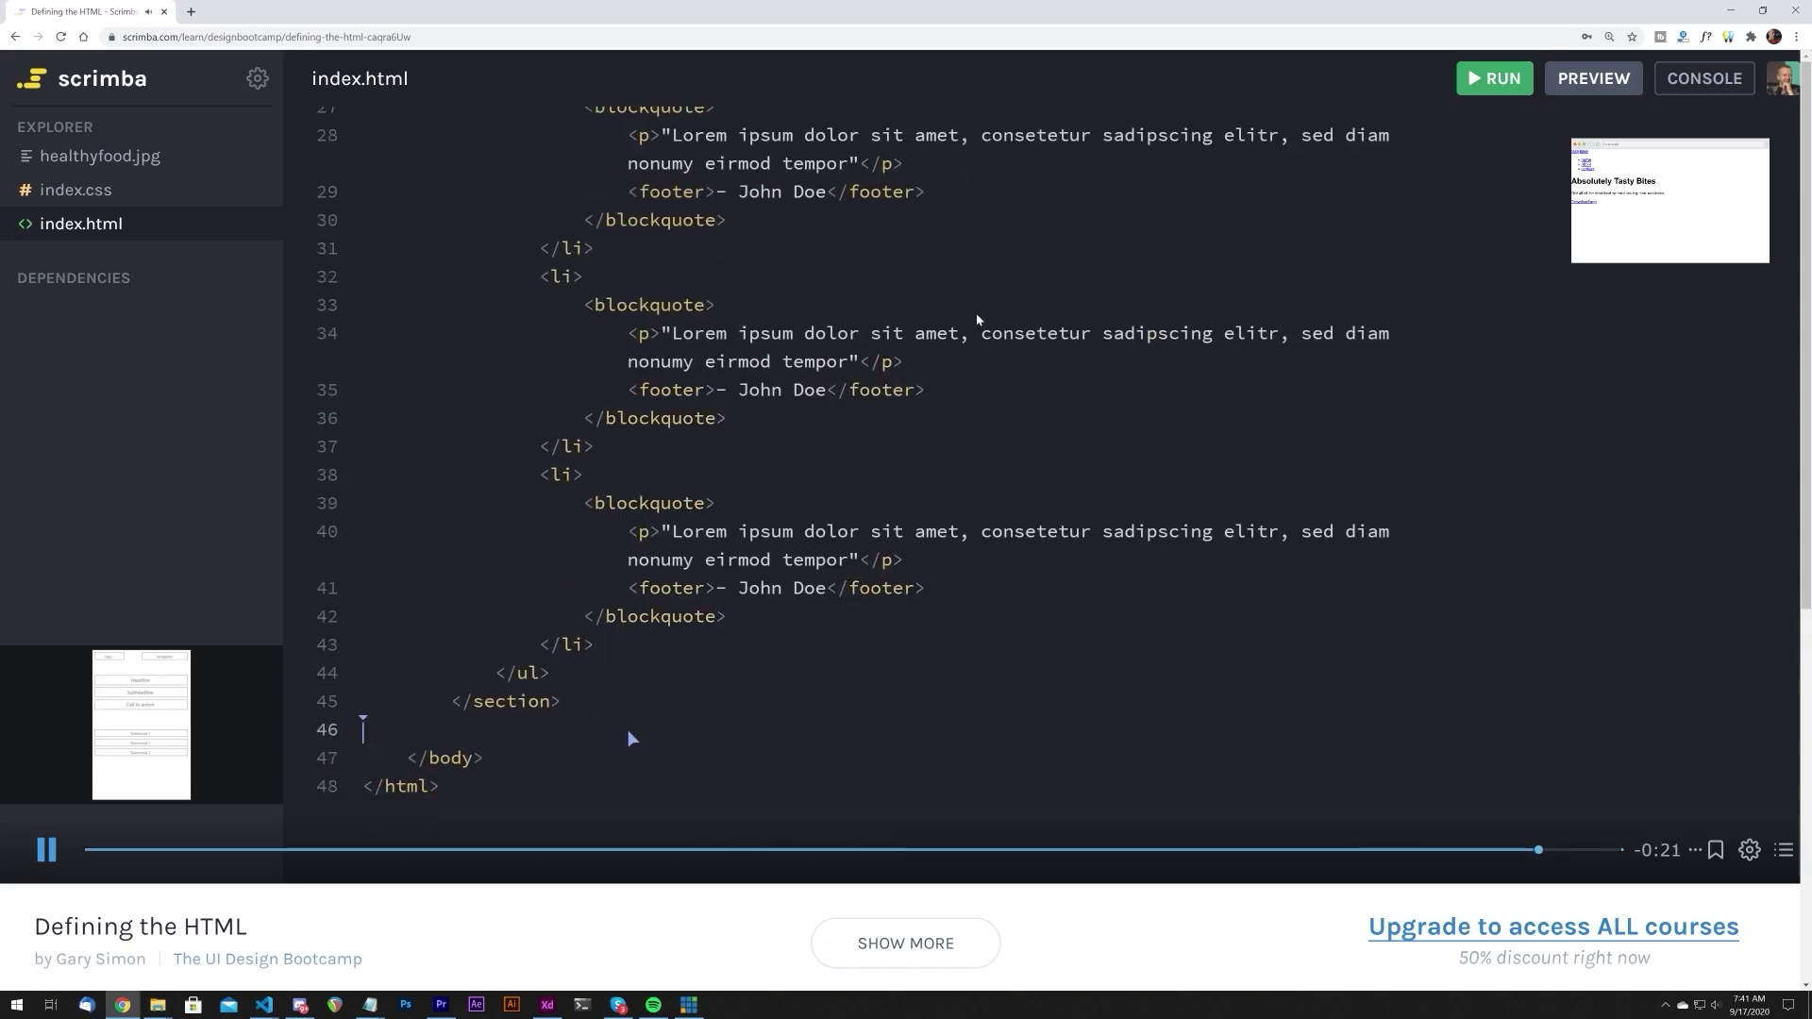
key(alt+Left)
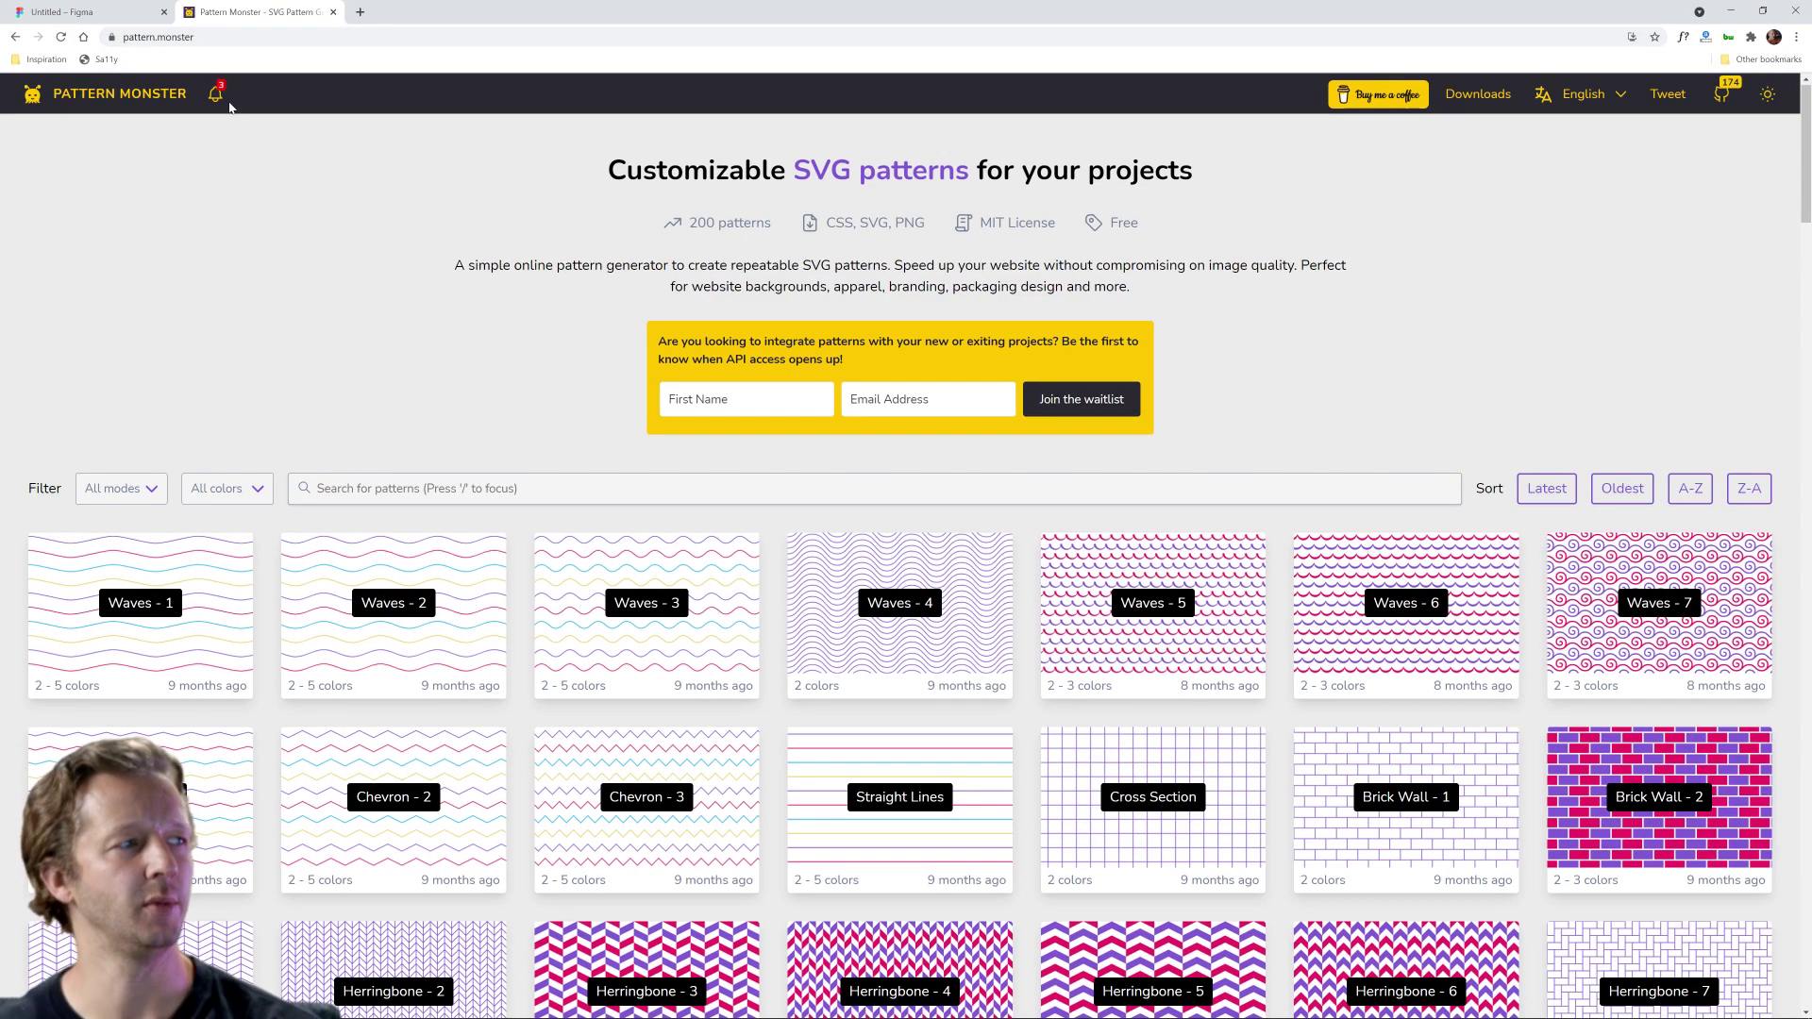
click(106, 15)
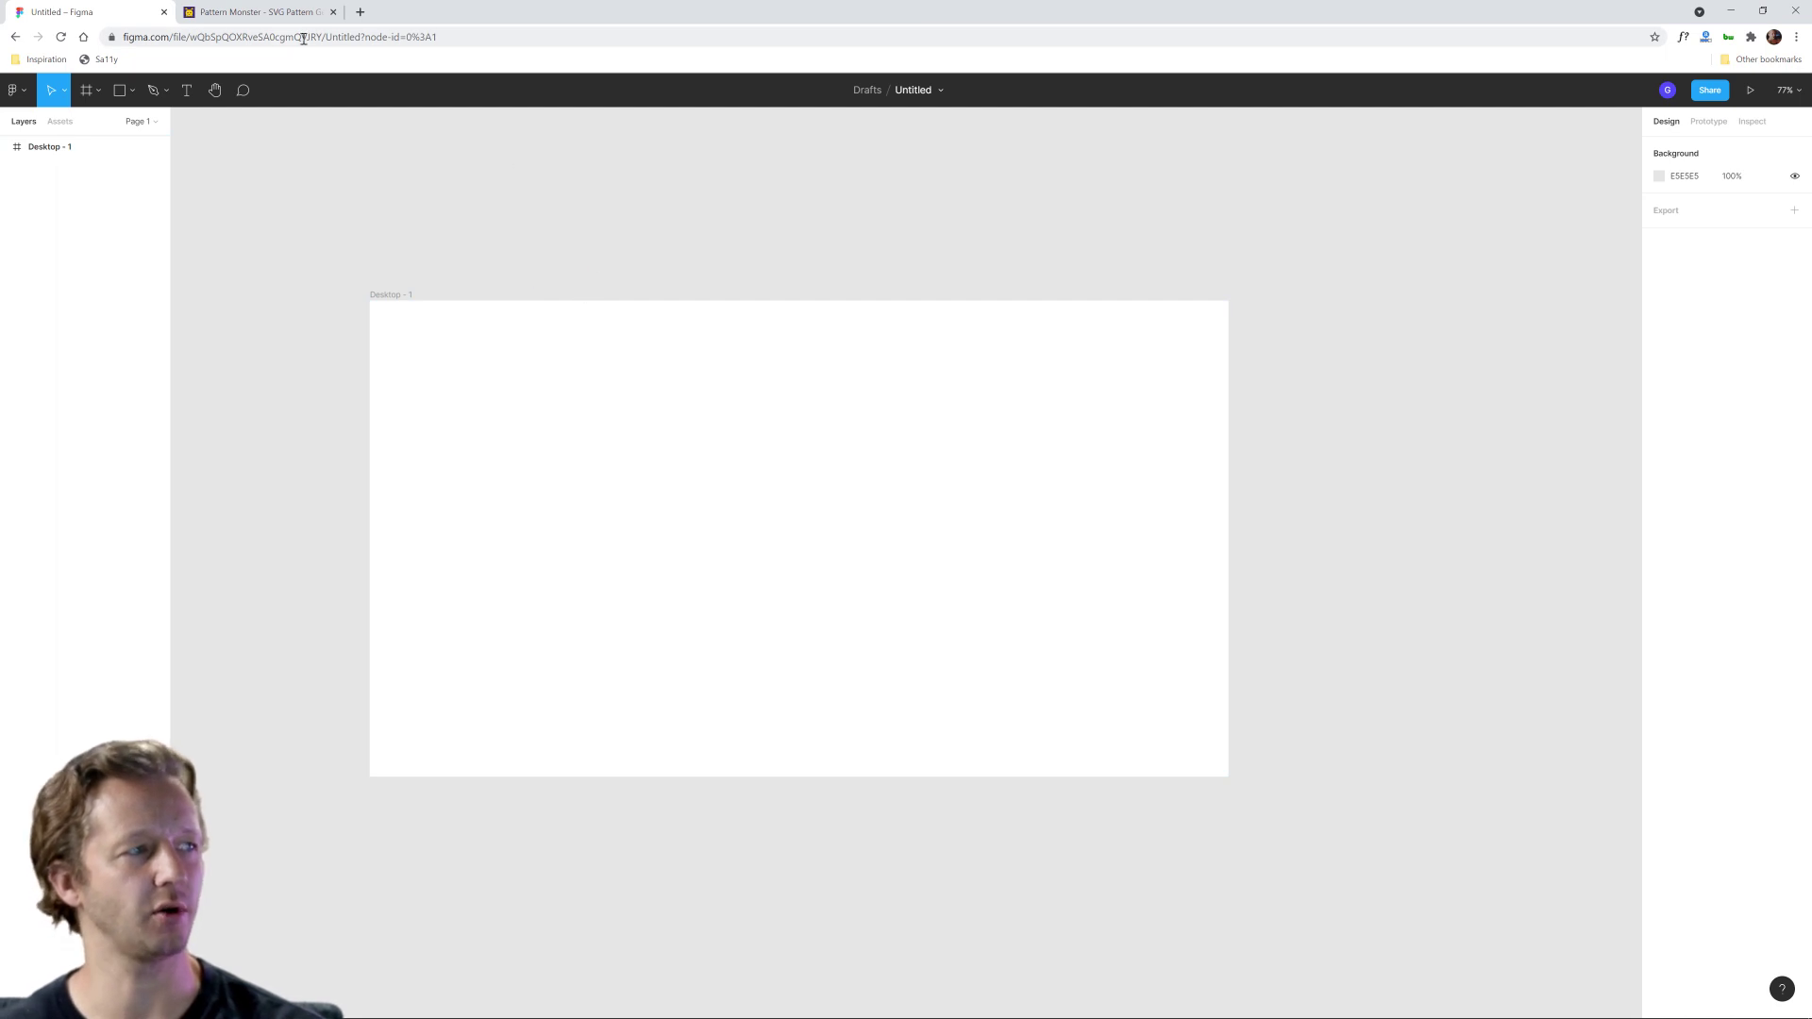
click(269, 13)
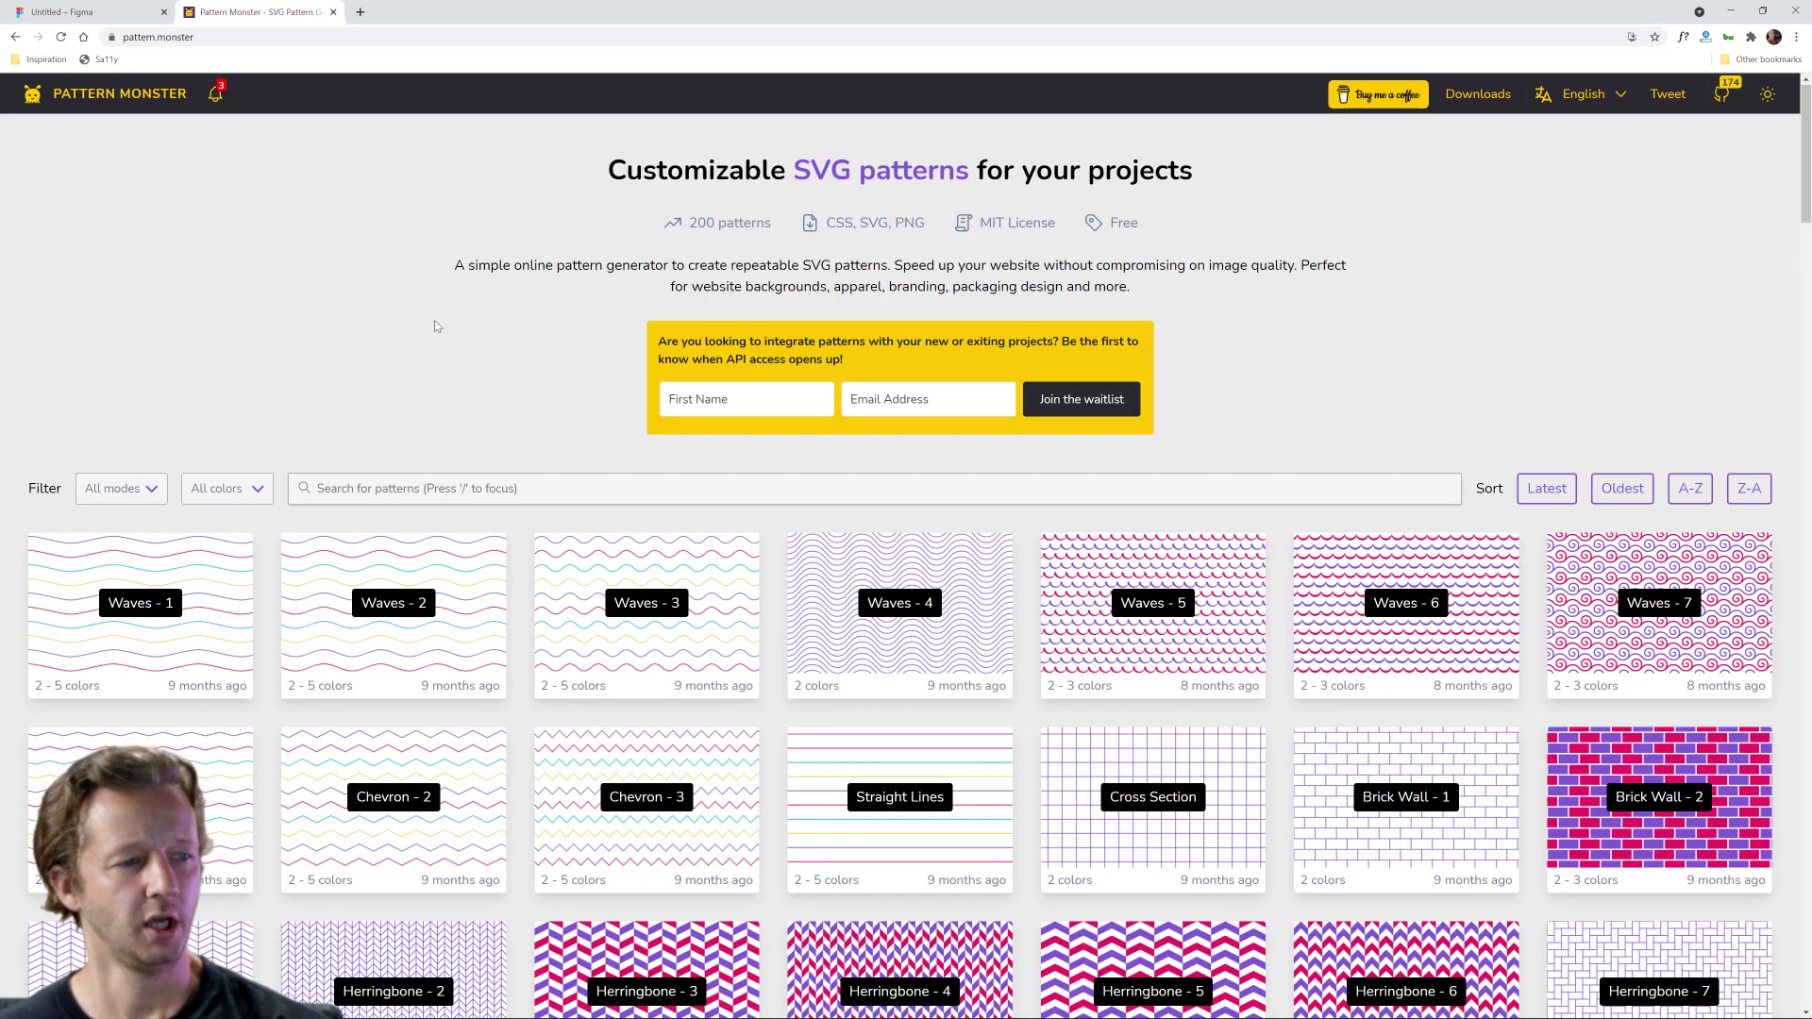
scroll(437, 327, down, 2)
scroll(1684, 398, down, 4)
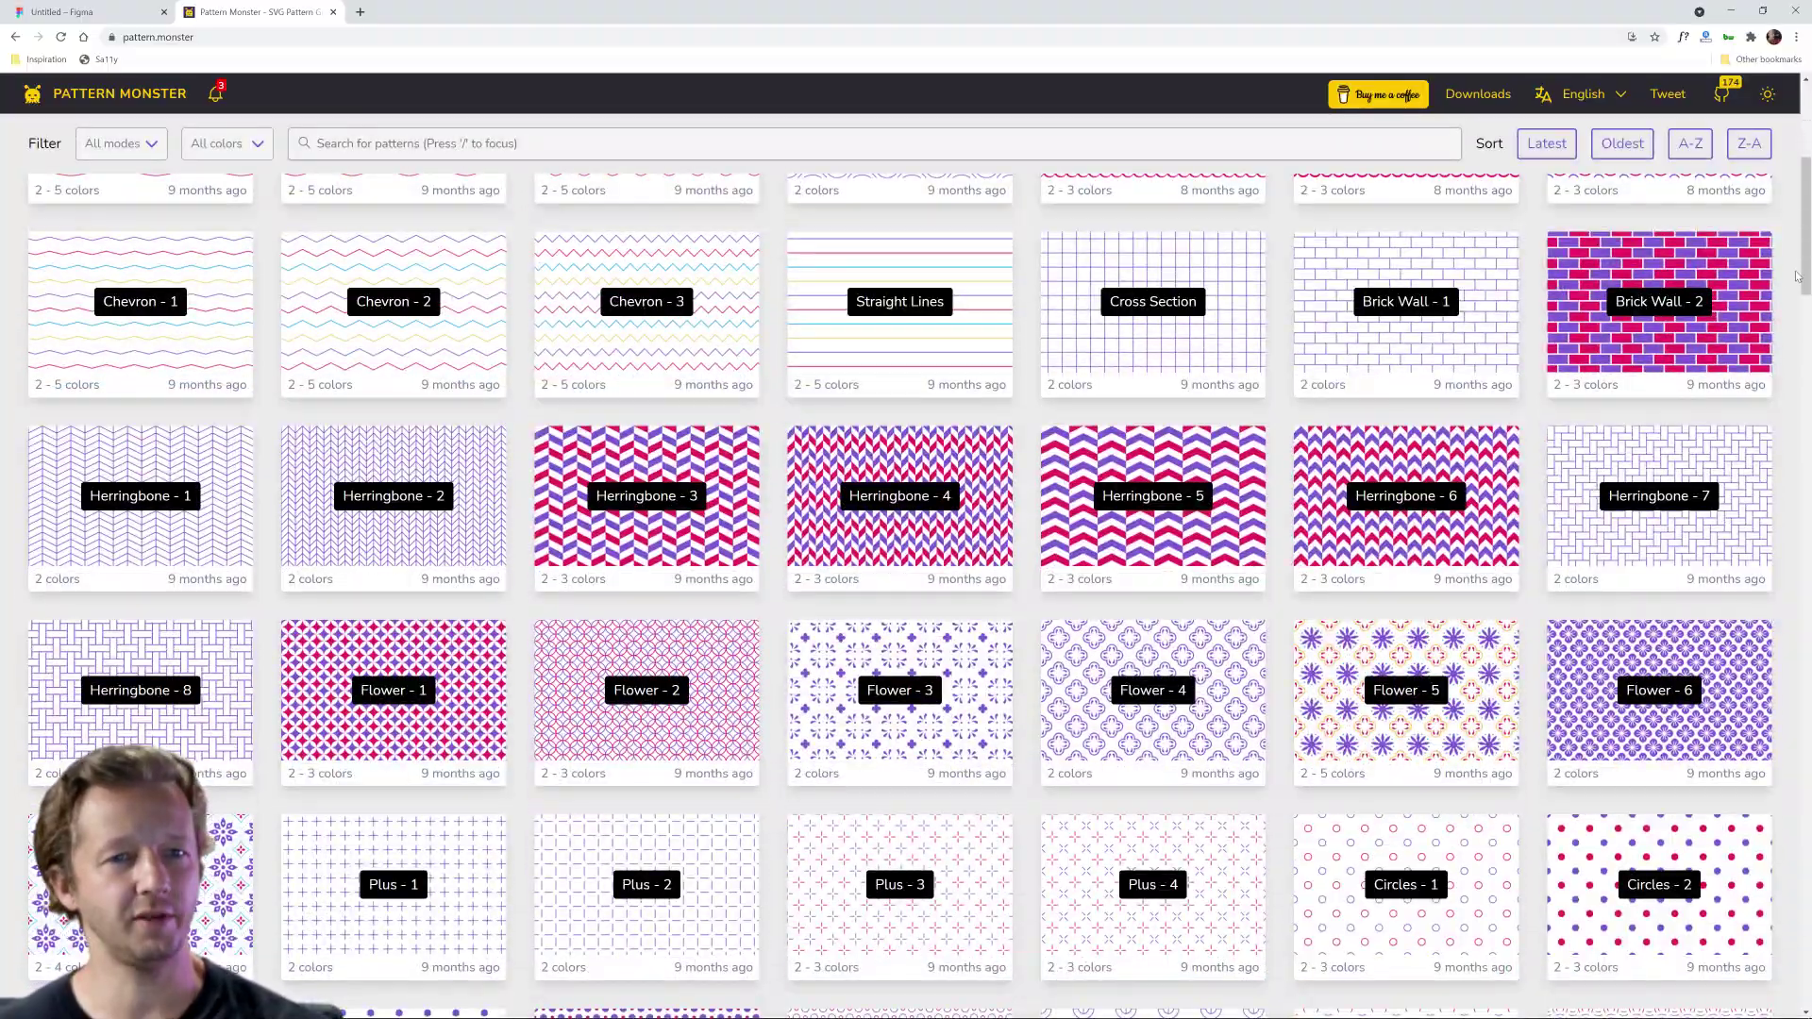
mouse_move(1795, 276)
mouse_down()
mouse_move(1802, 820)
mouse_move(1803, 301)
mouse_up()
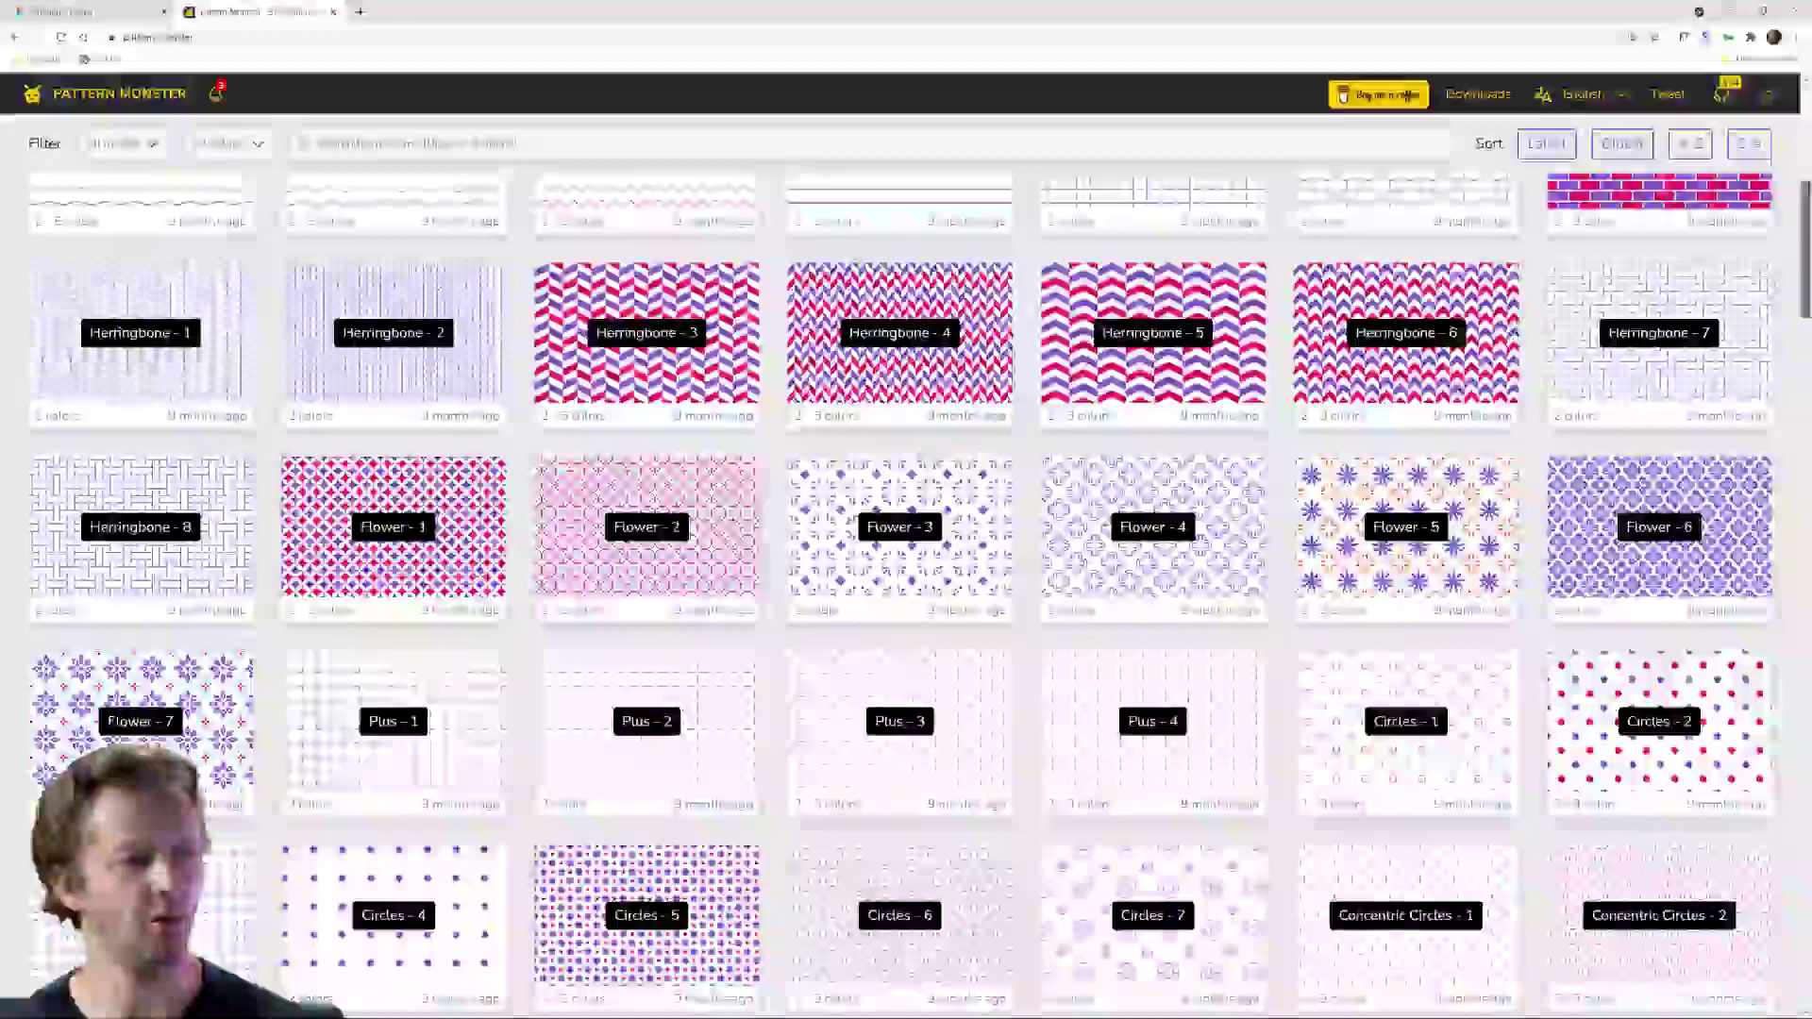
scroll(651, 541, up, 6)
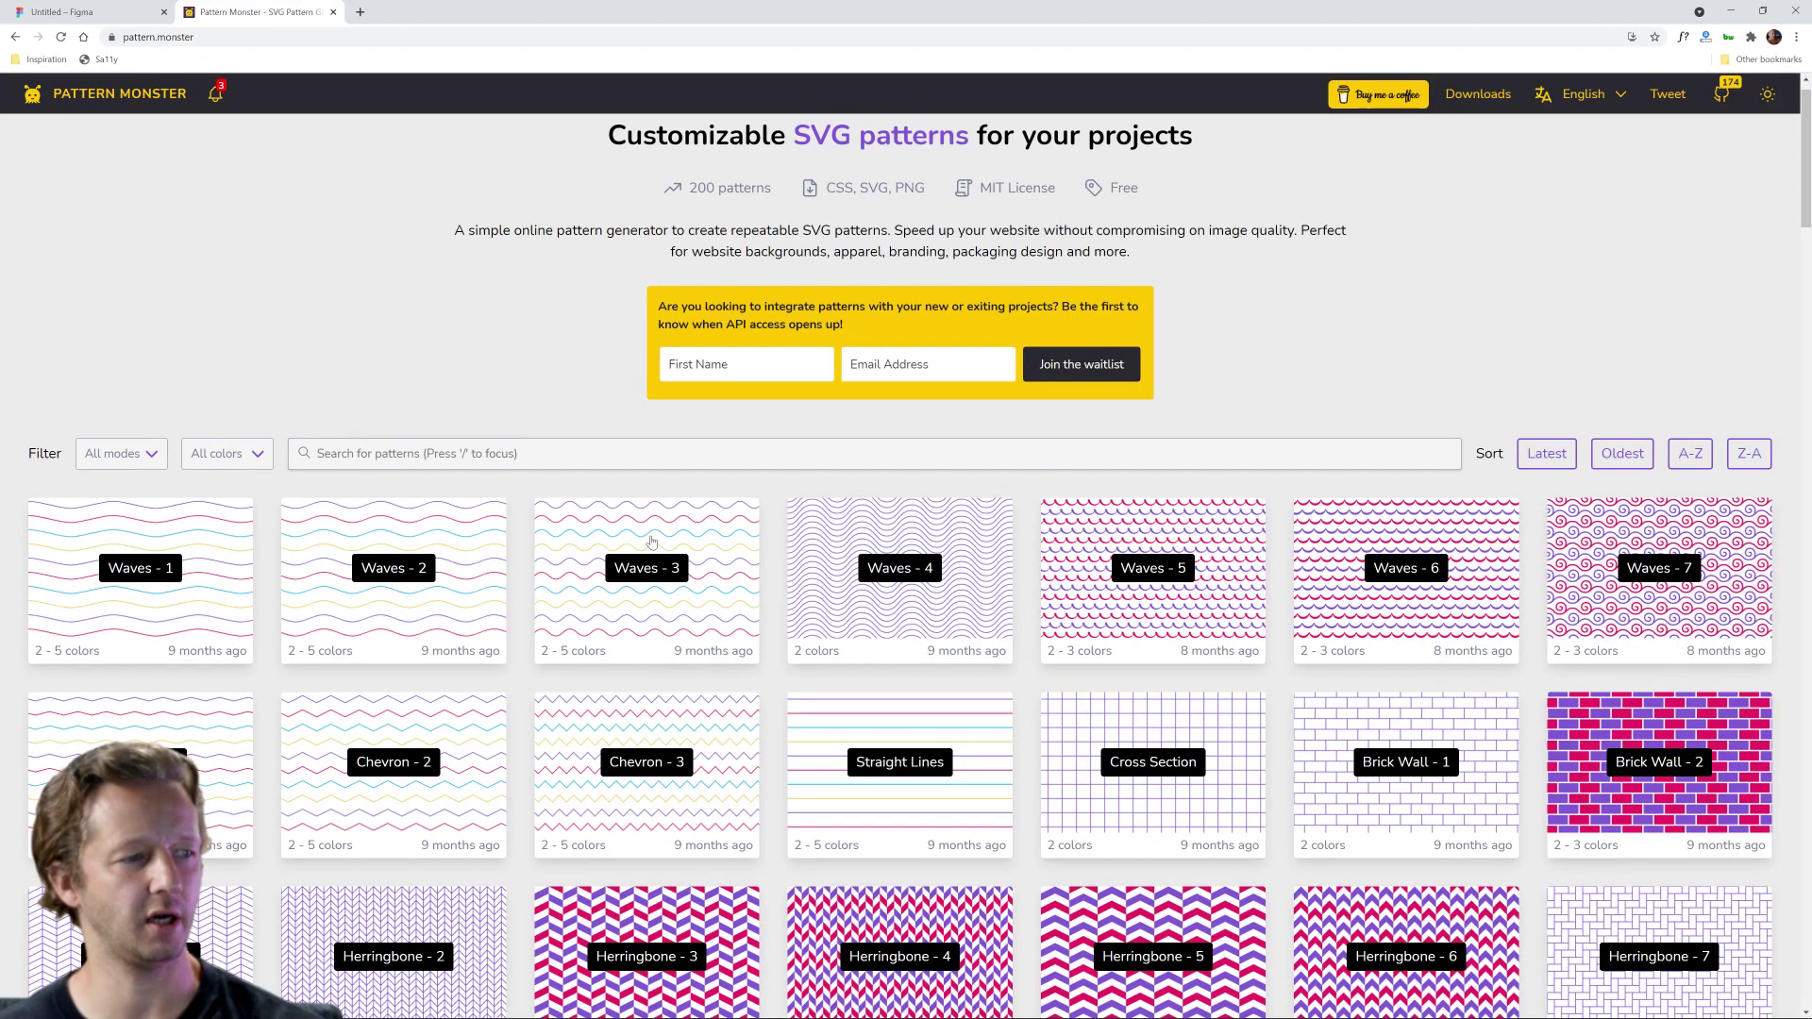
Step: Open Waves - 3 and give it maximum stroke, a 45° angle and 4 colours
click(652, 542)
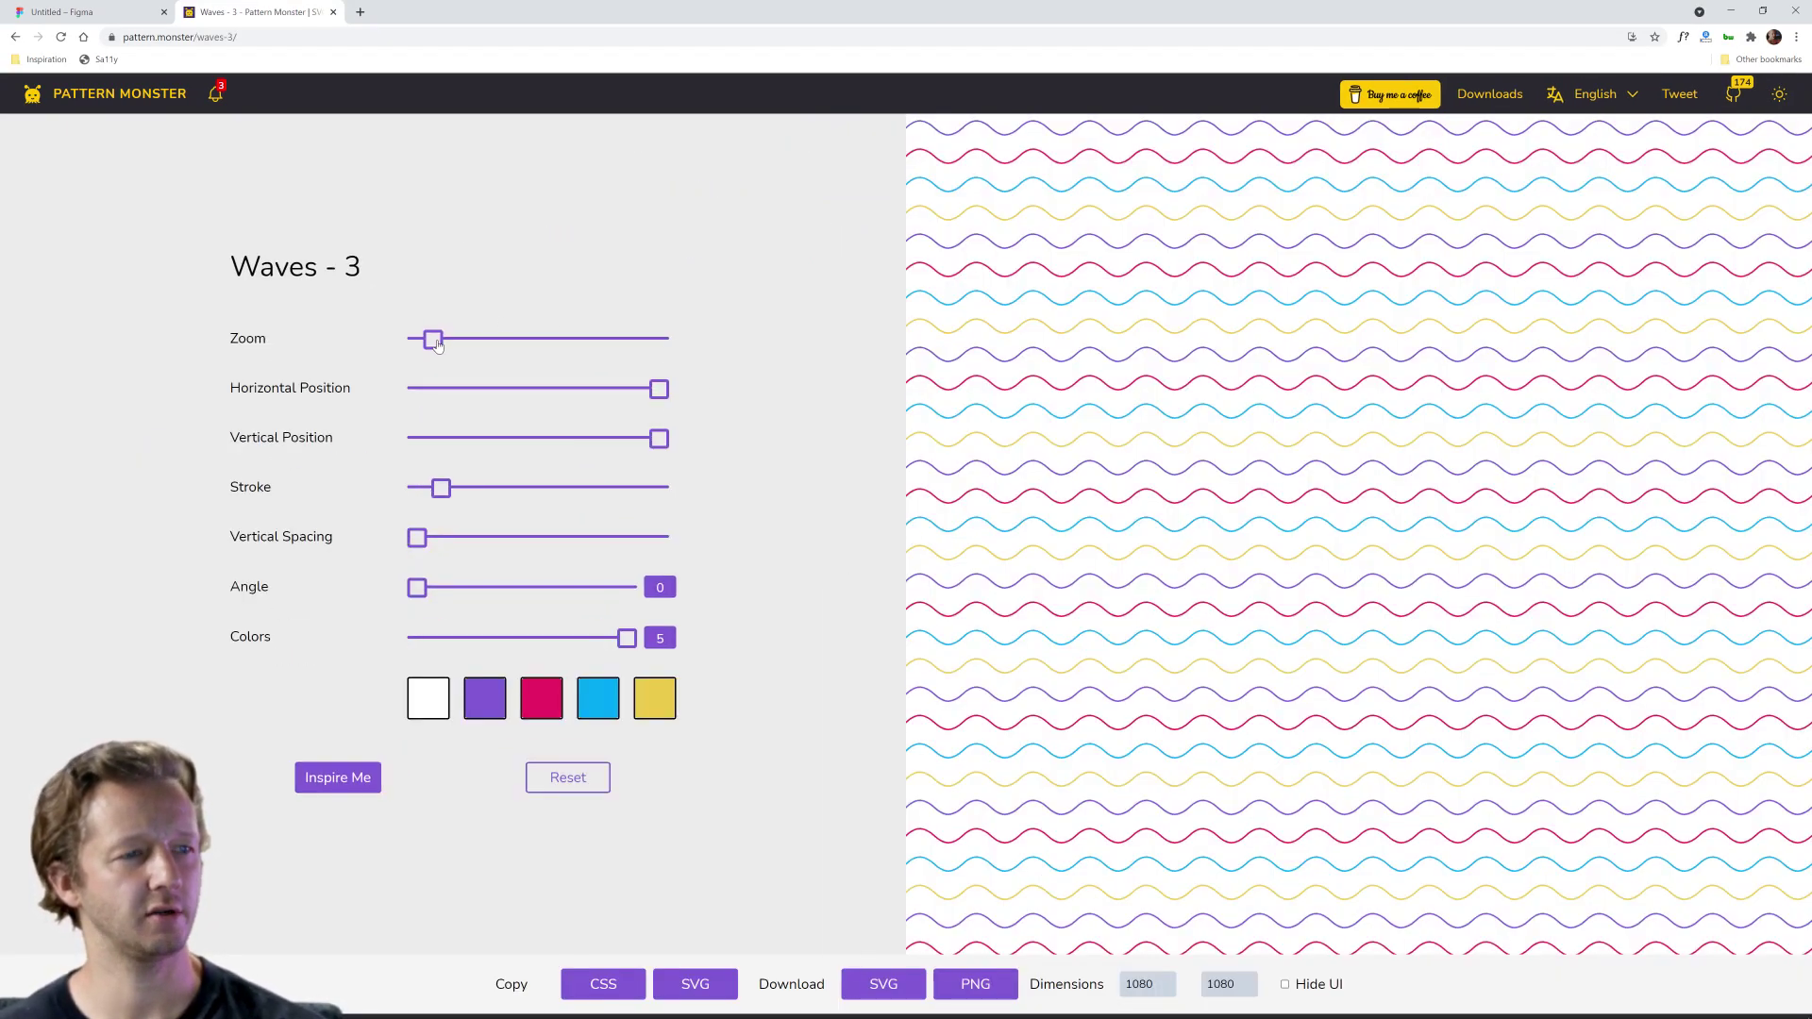
mouse_move(437, 345)
mouse_down()
mouse_move(481, 343)
mouse_move(436, 350)
mouse_up()
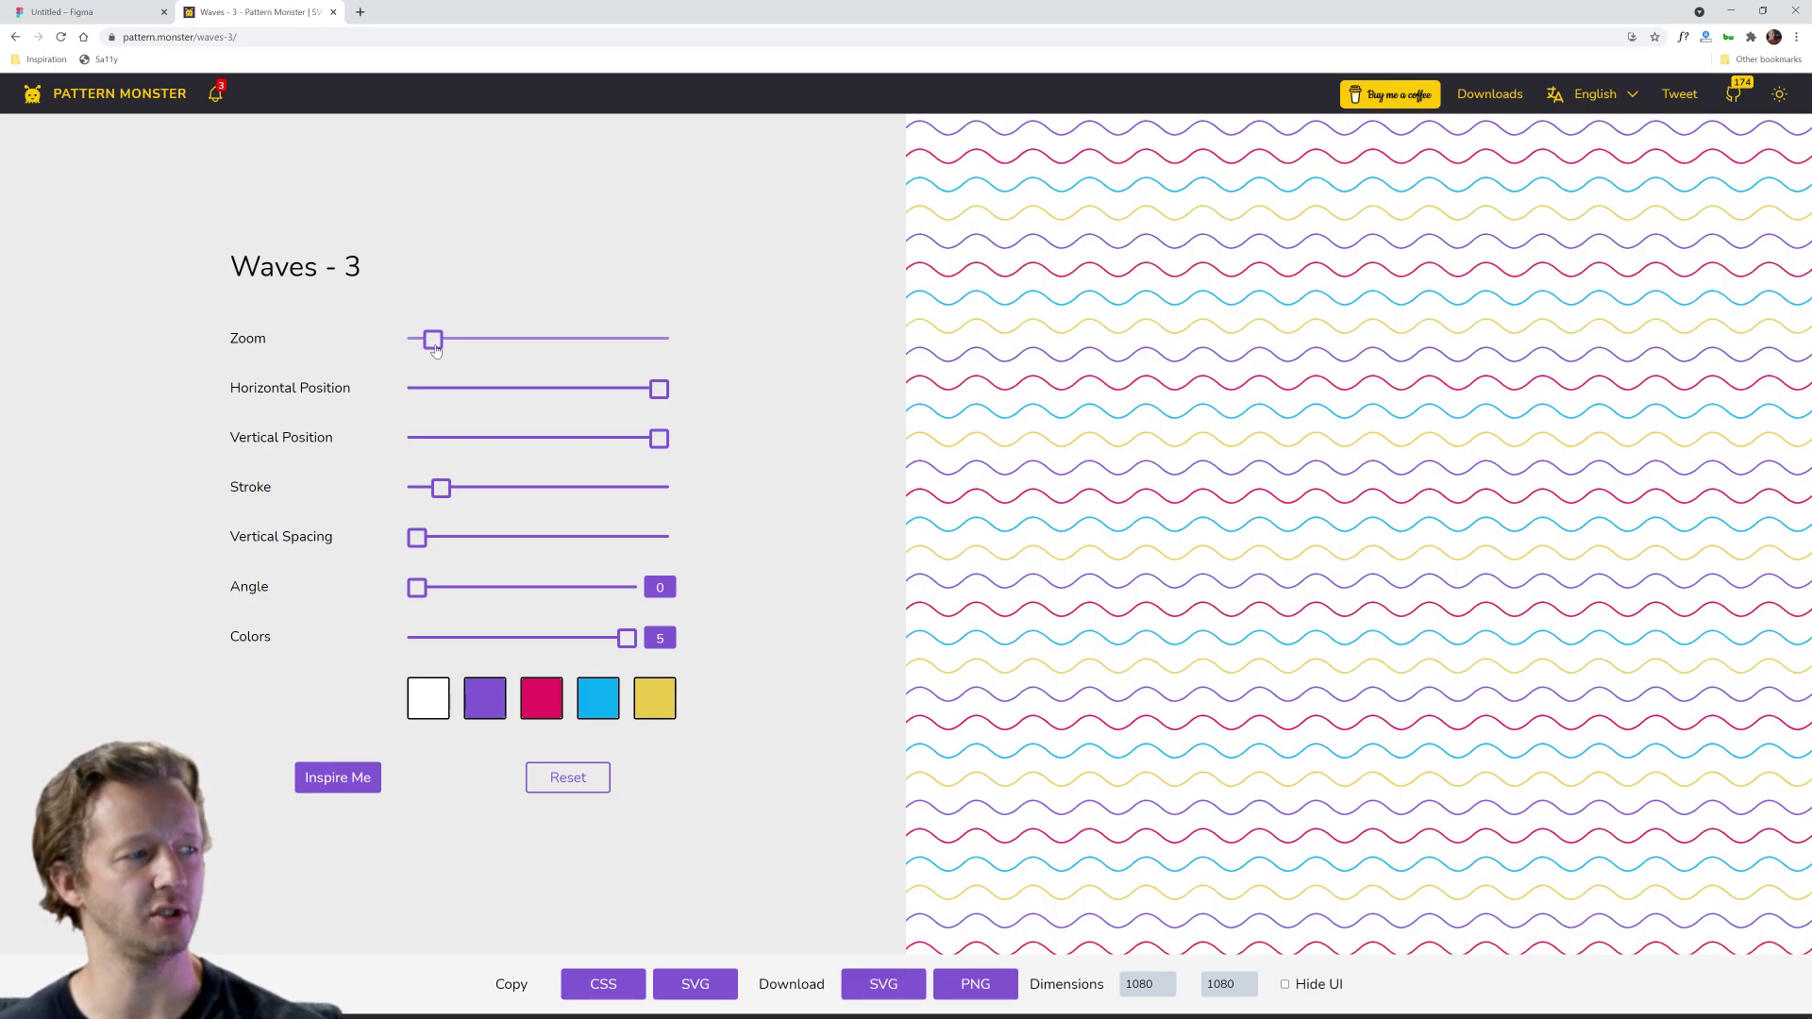
mouse_move(660, 392)
mouse_down()
mouse_move(534, 389)
mouse_move(665, 387)
mouse_up()
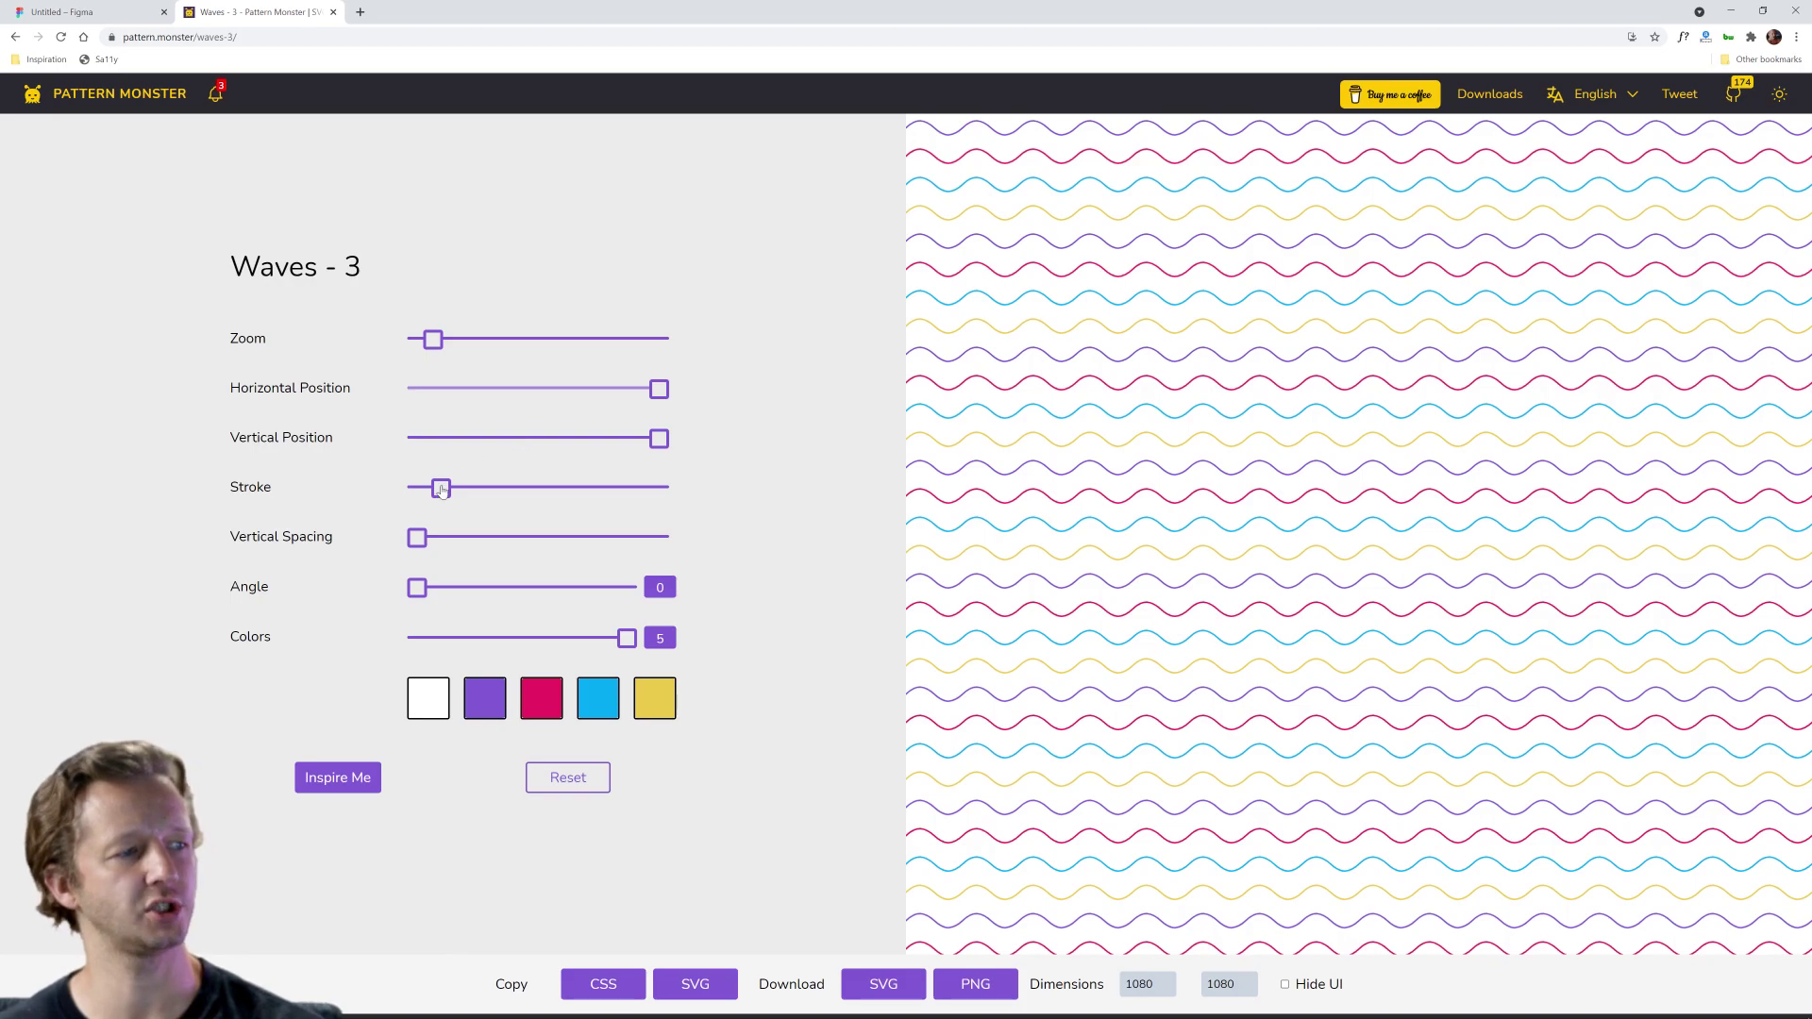
drag(441, 490, 742, 493)
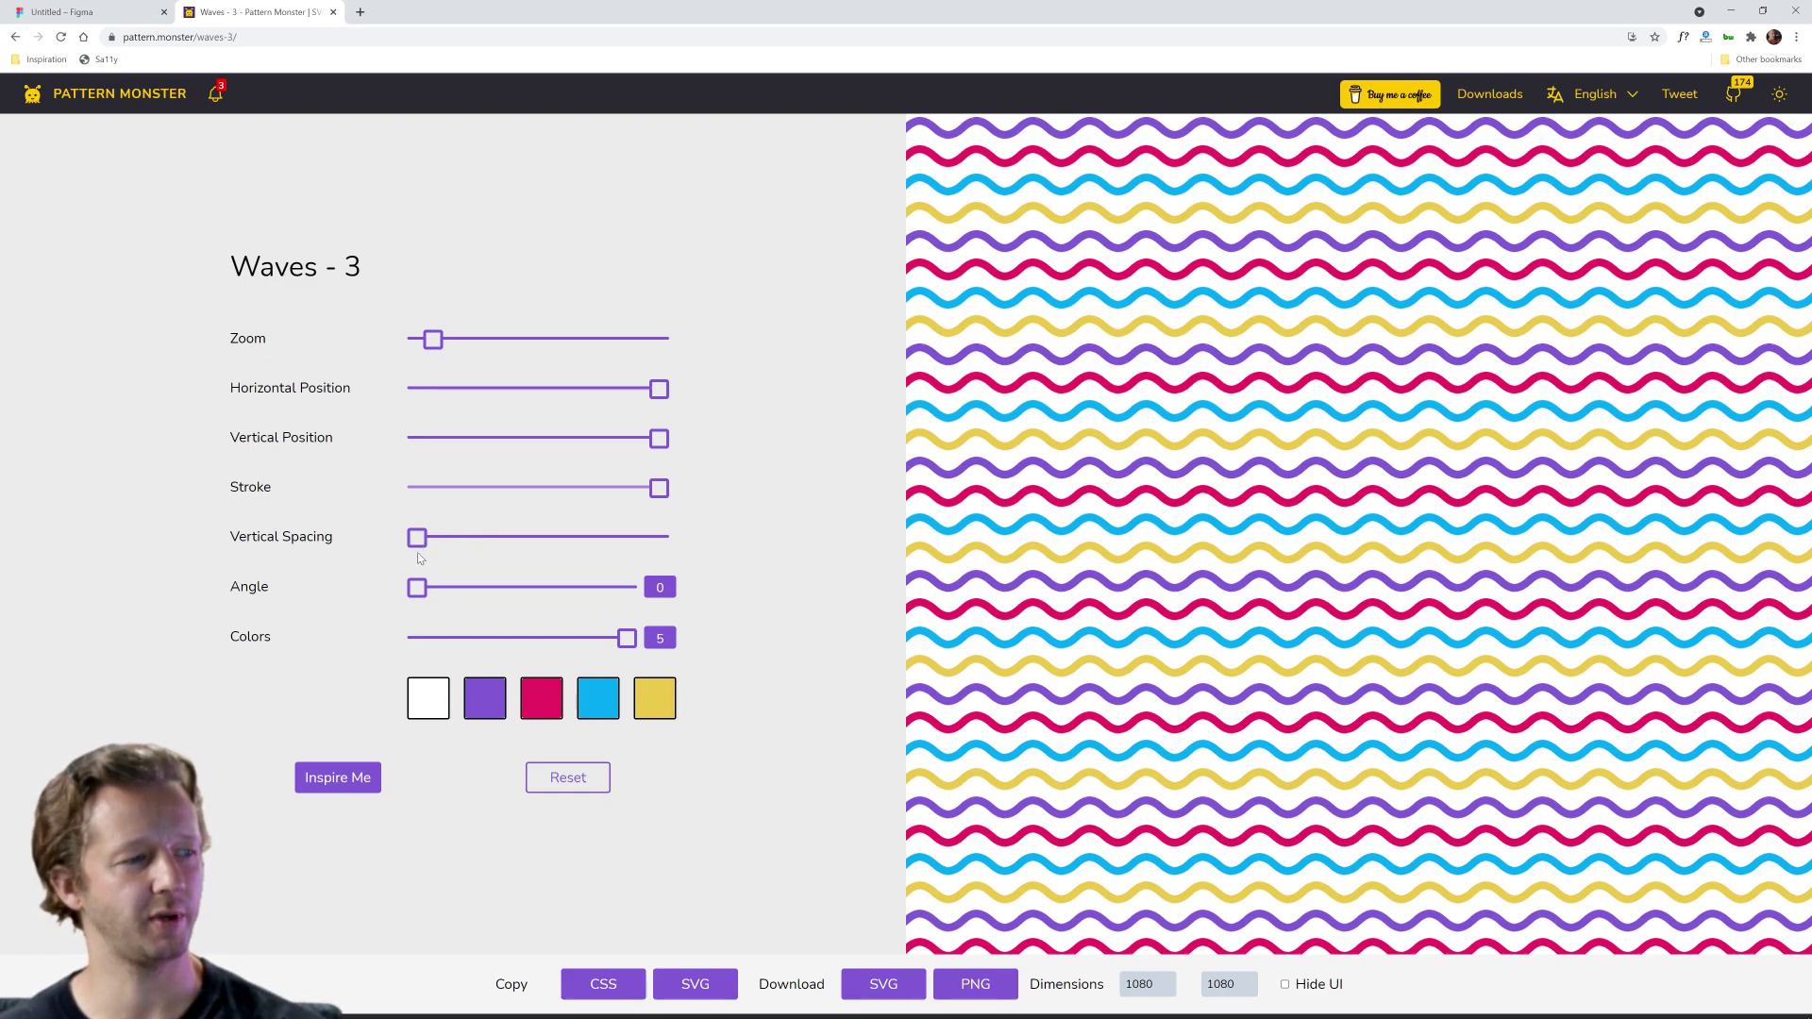
drag(417, 587, 464, 585)
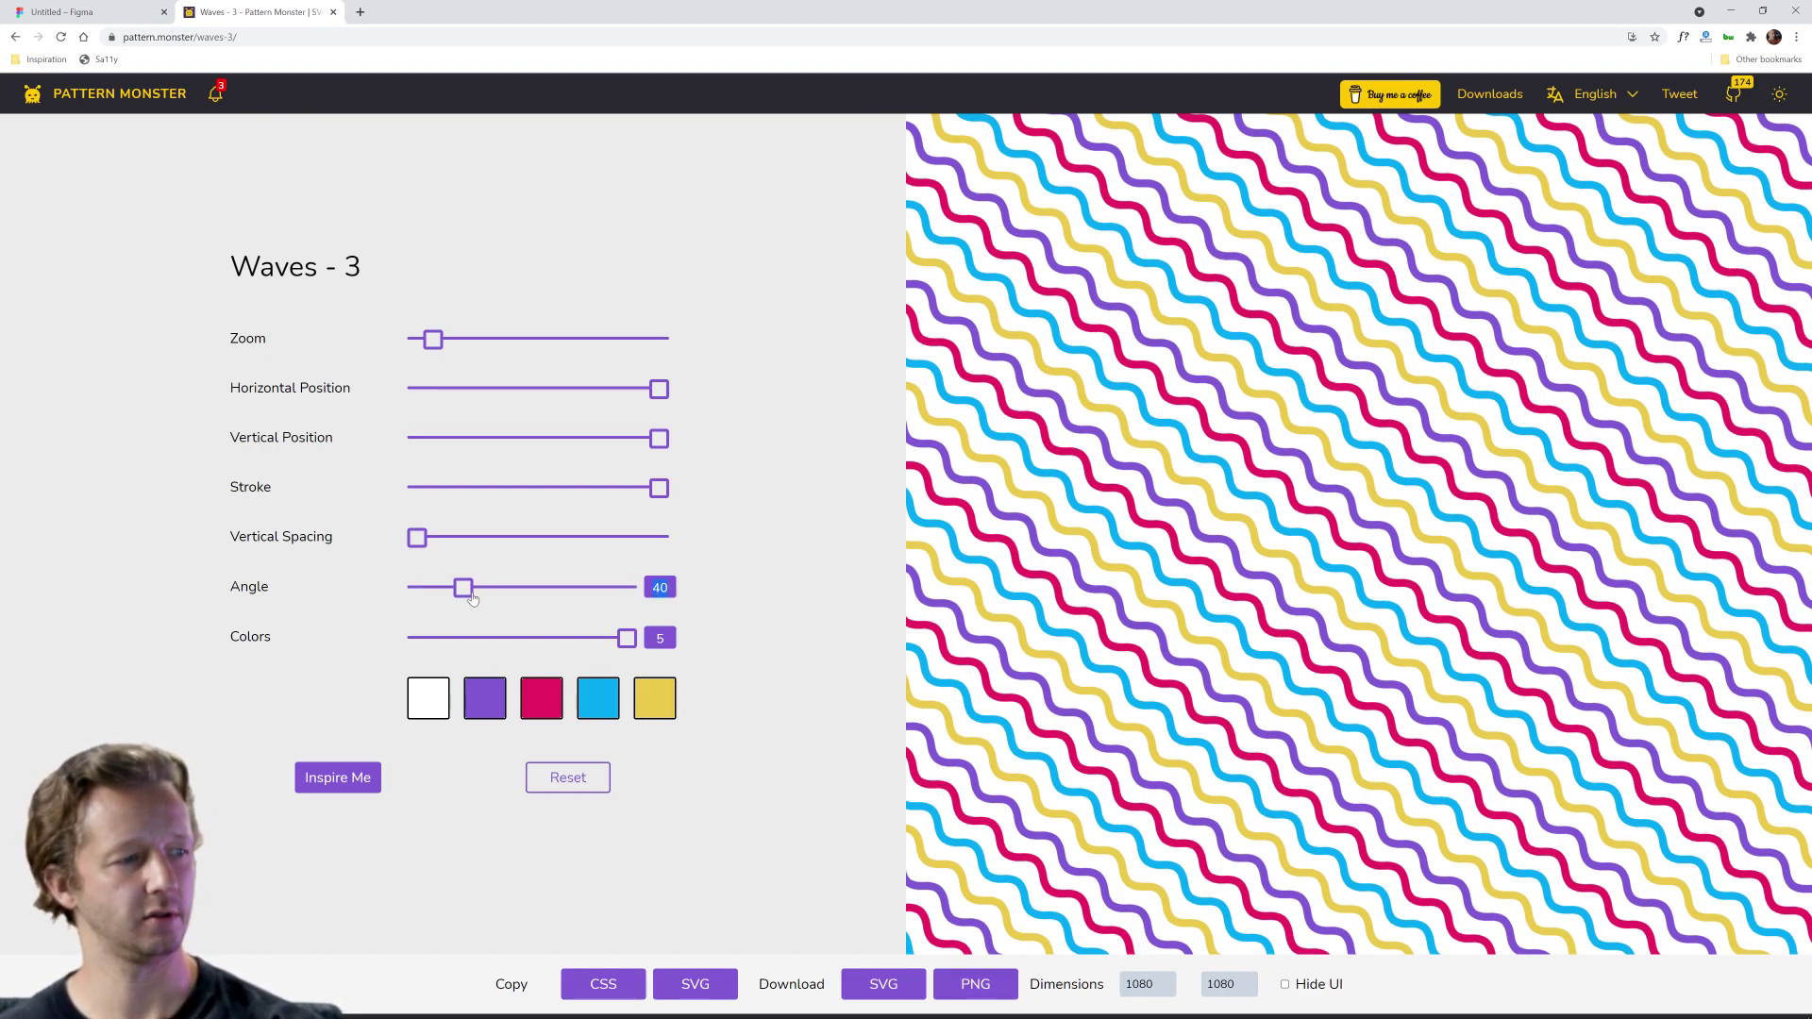
drag(473, 598, 479, 598)
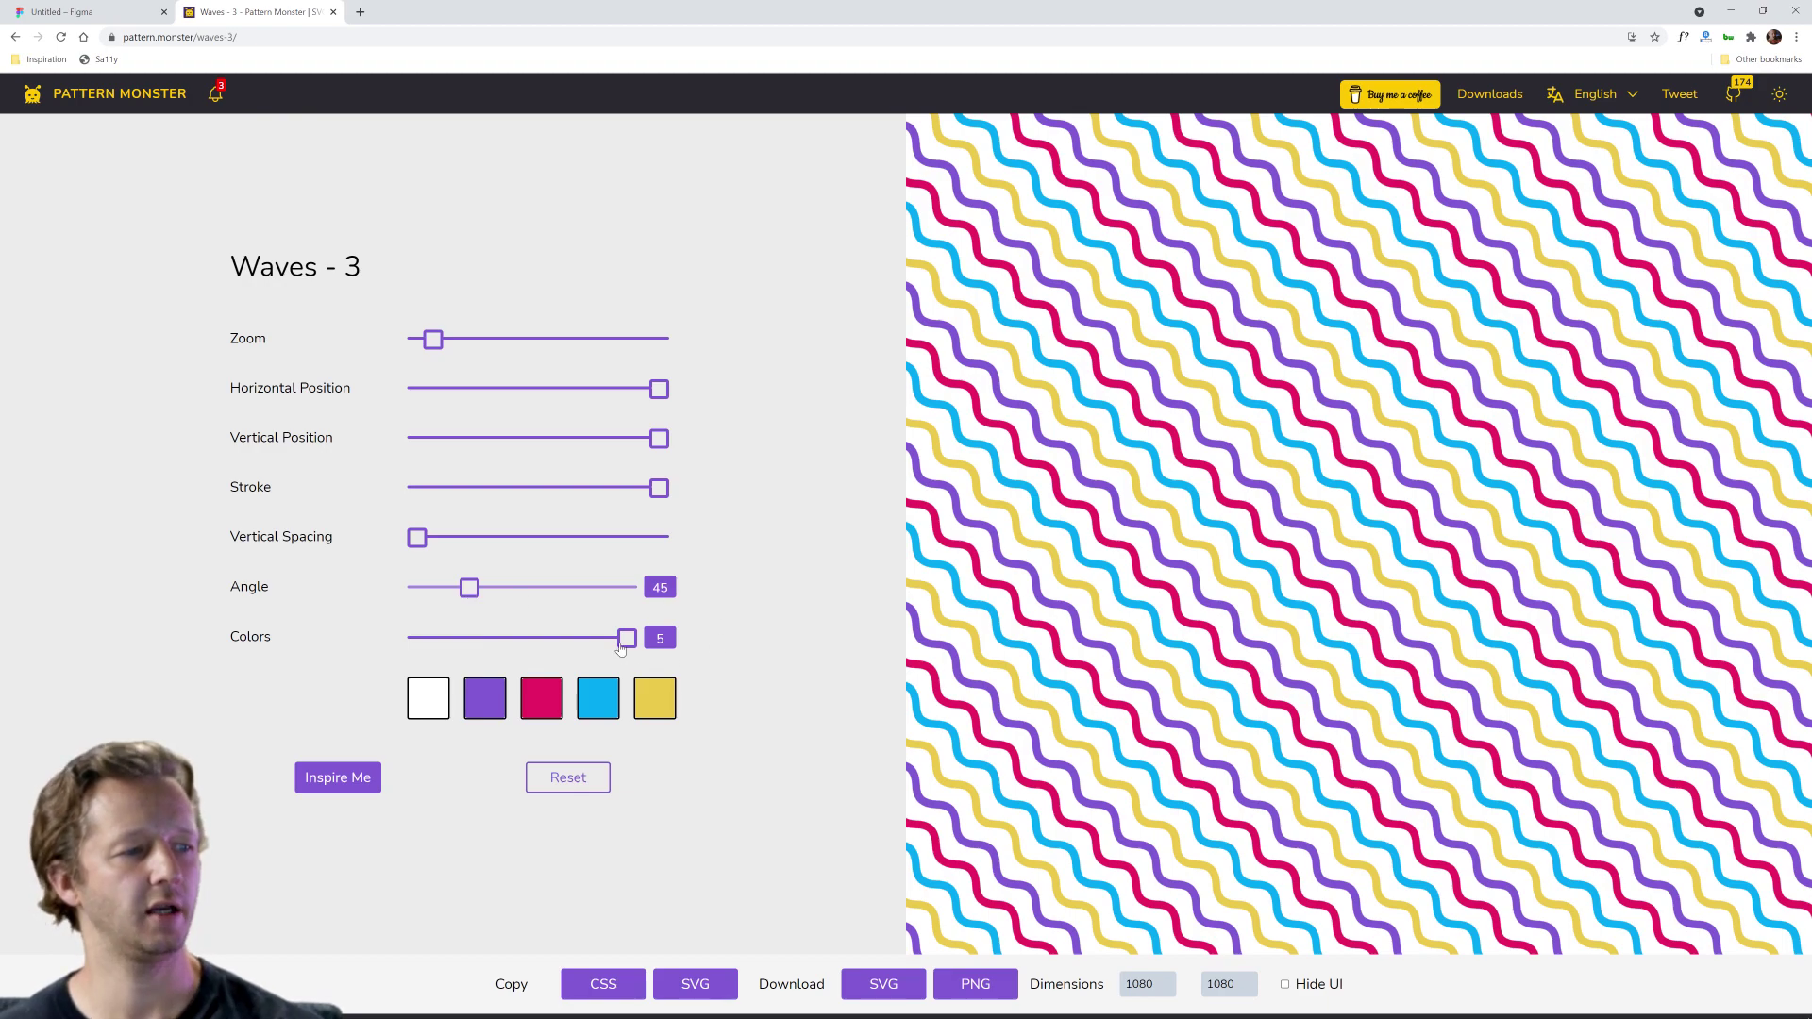
drag(630, 643, 582, 642)
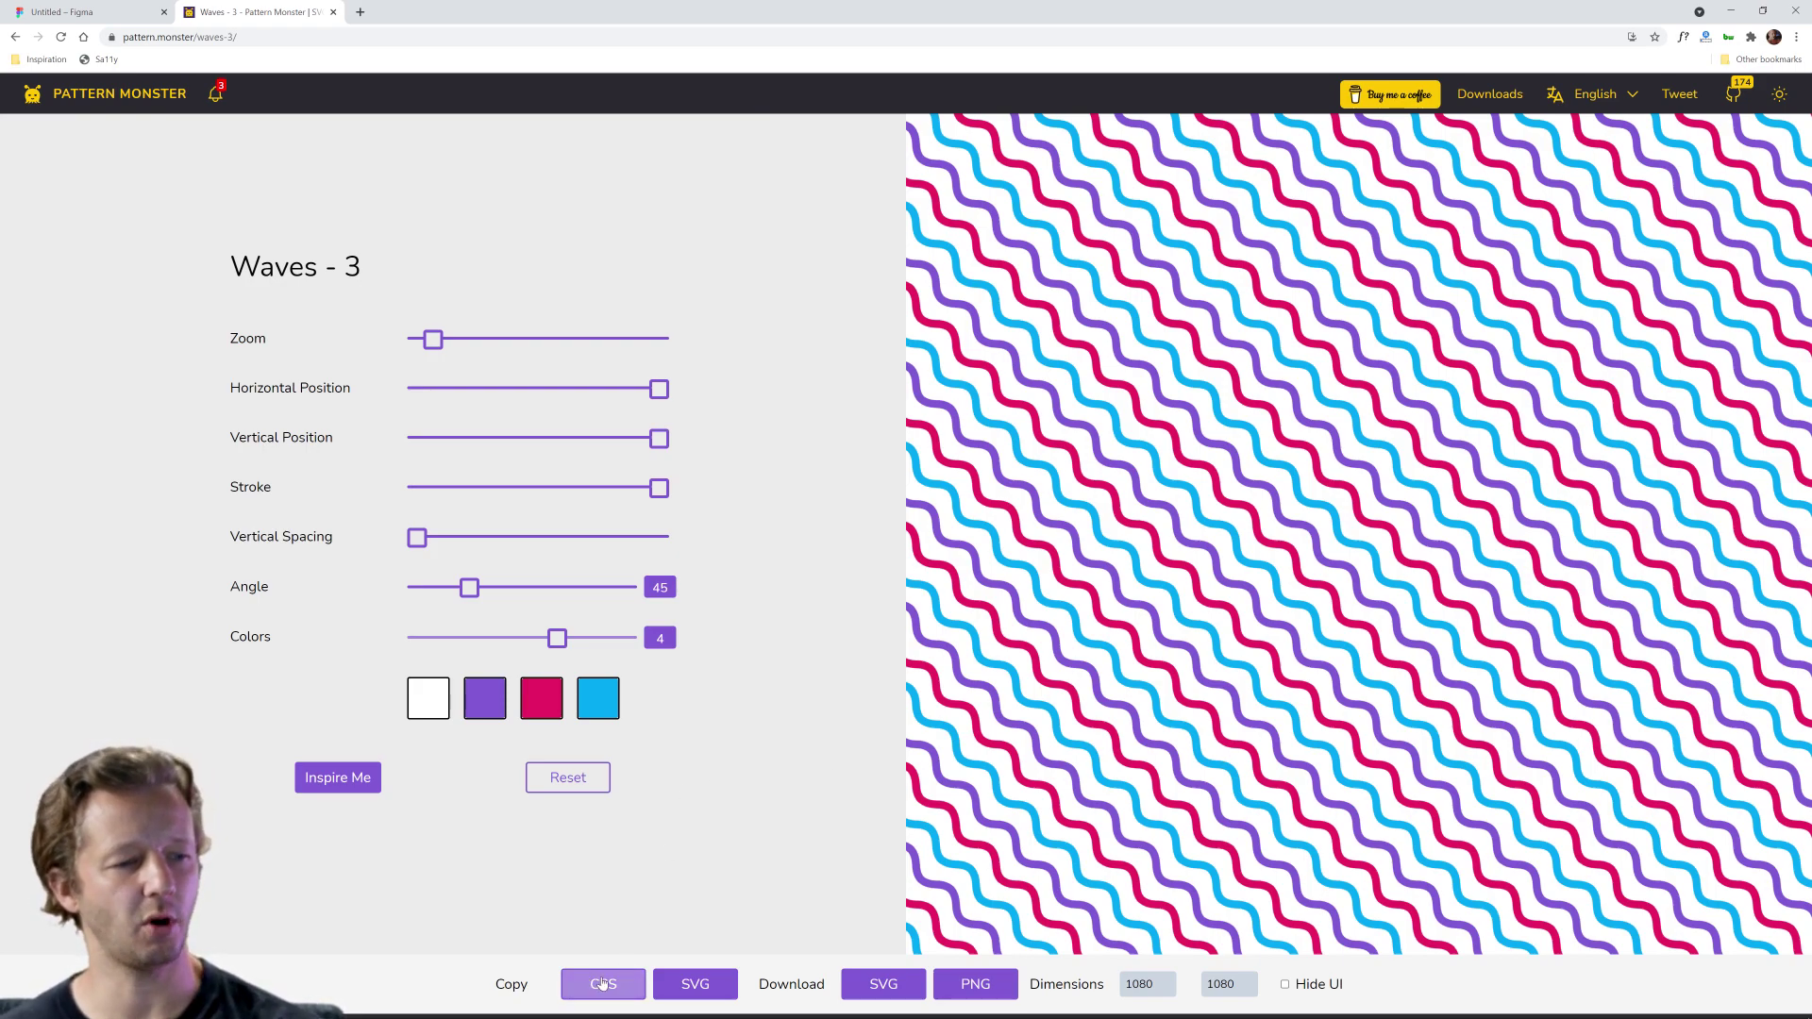
Step: Copy the pattern's CSS, download Waves - 3 as a PNG and show the file in its folder
click(595, 987)
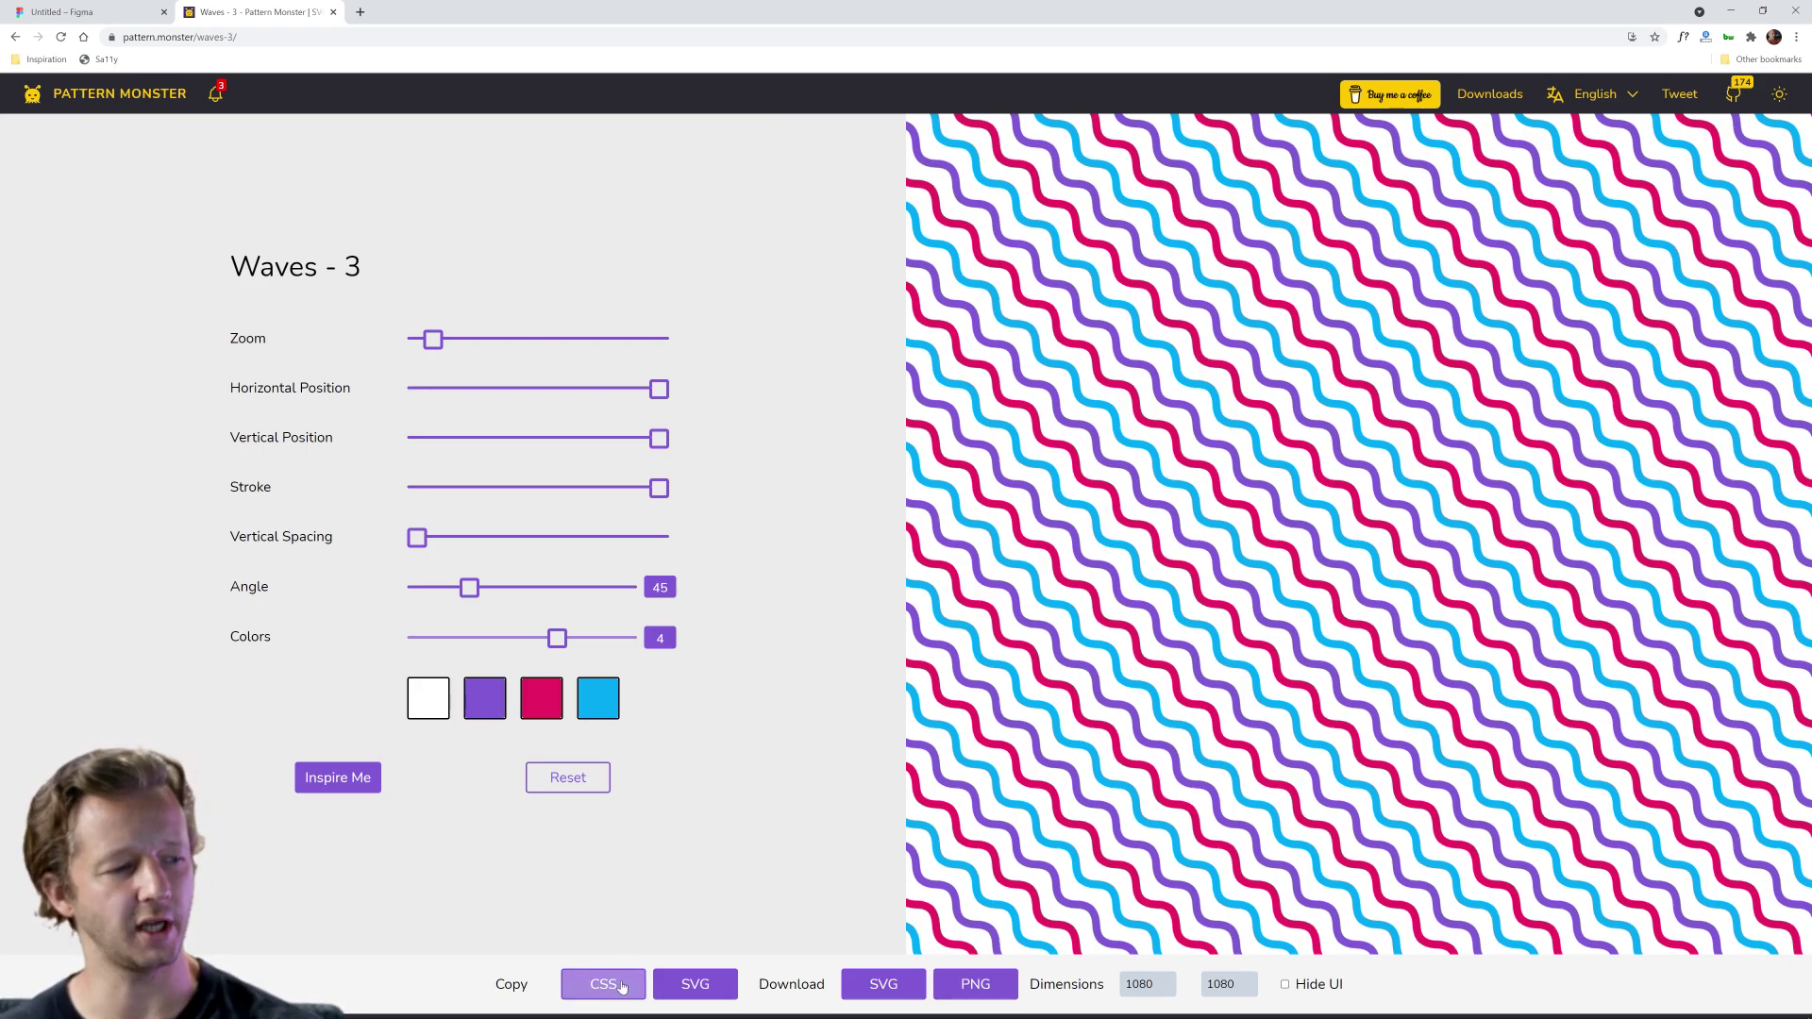
click(984, 986)
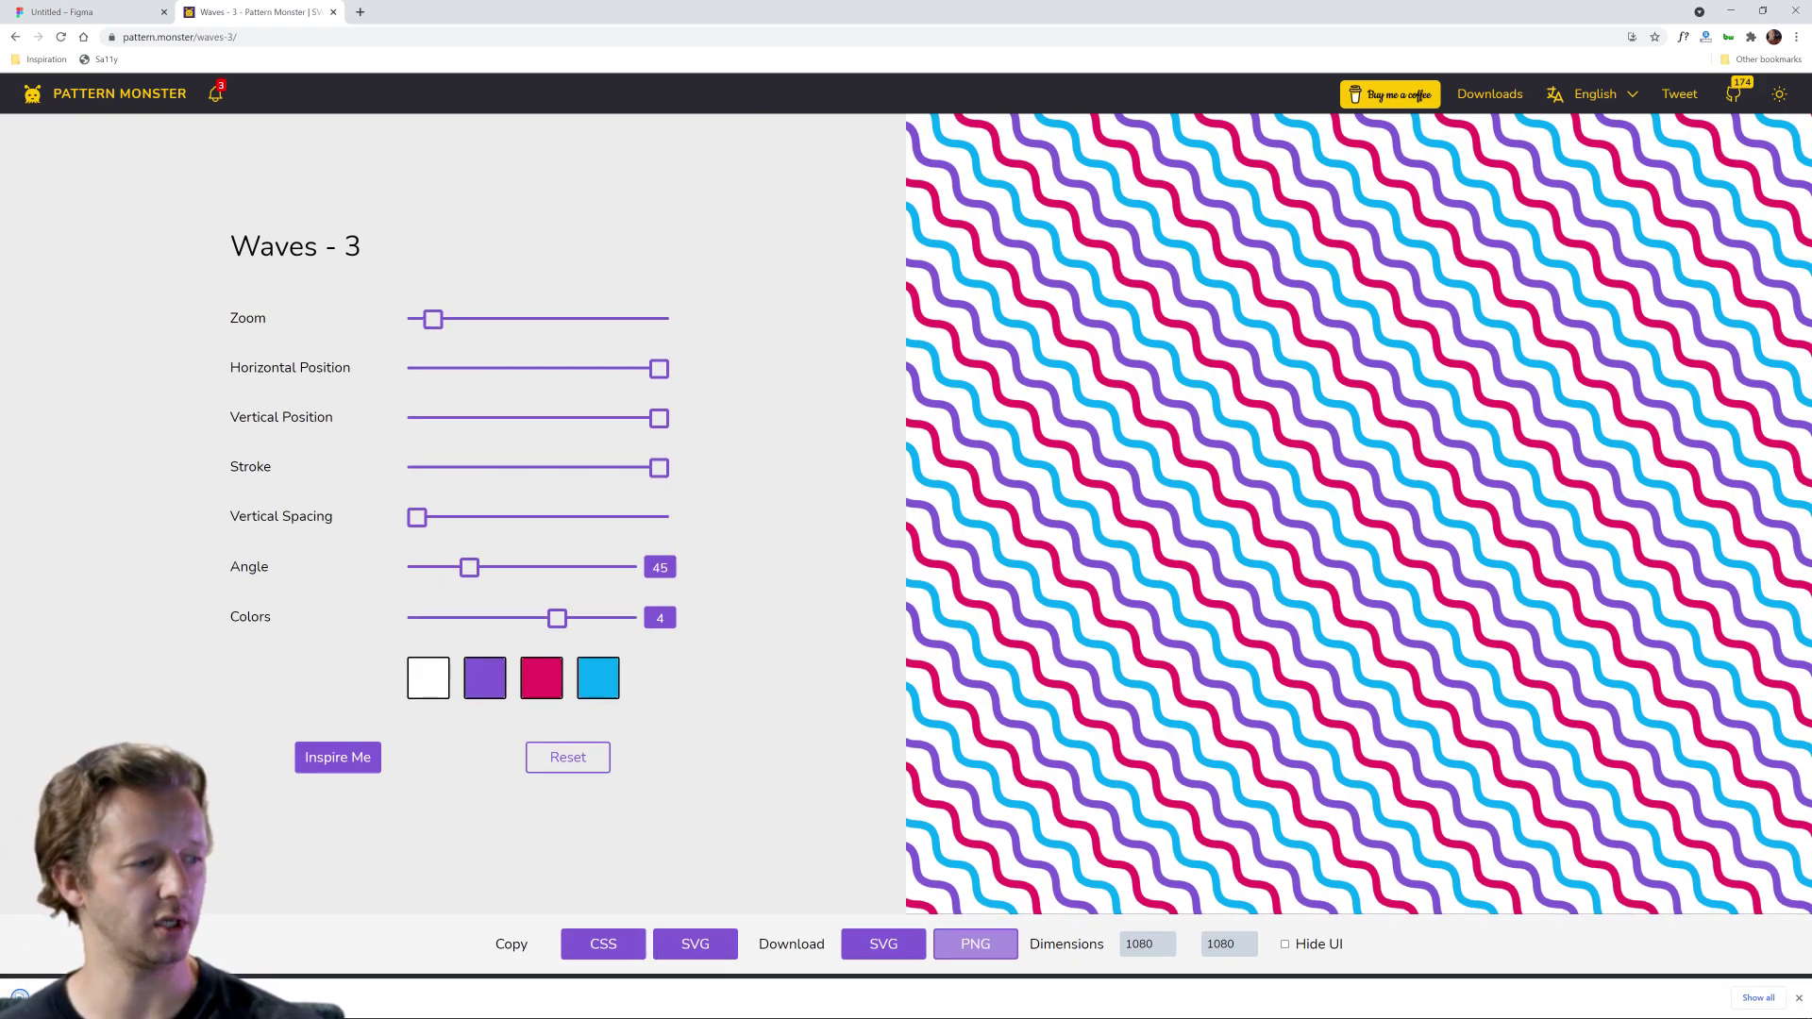
click(180, 998)
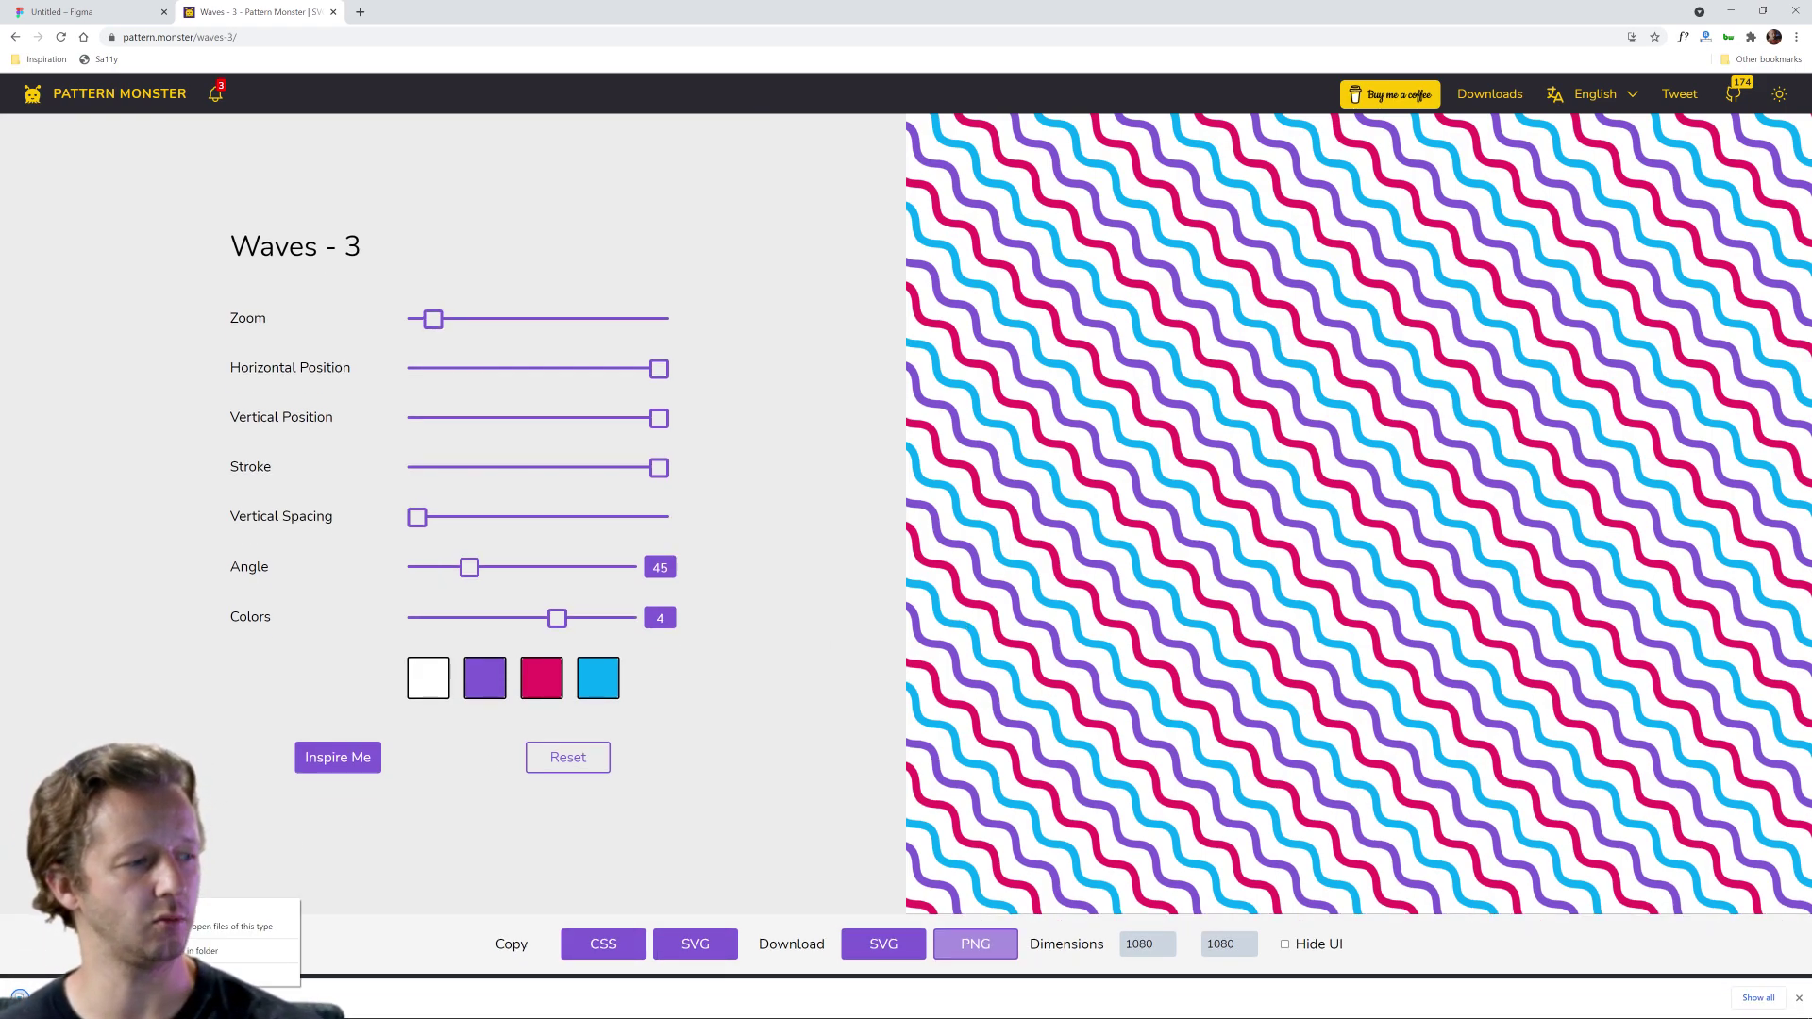
click(199, 951)
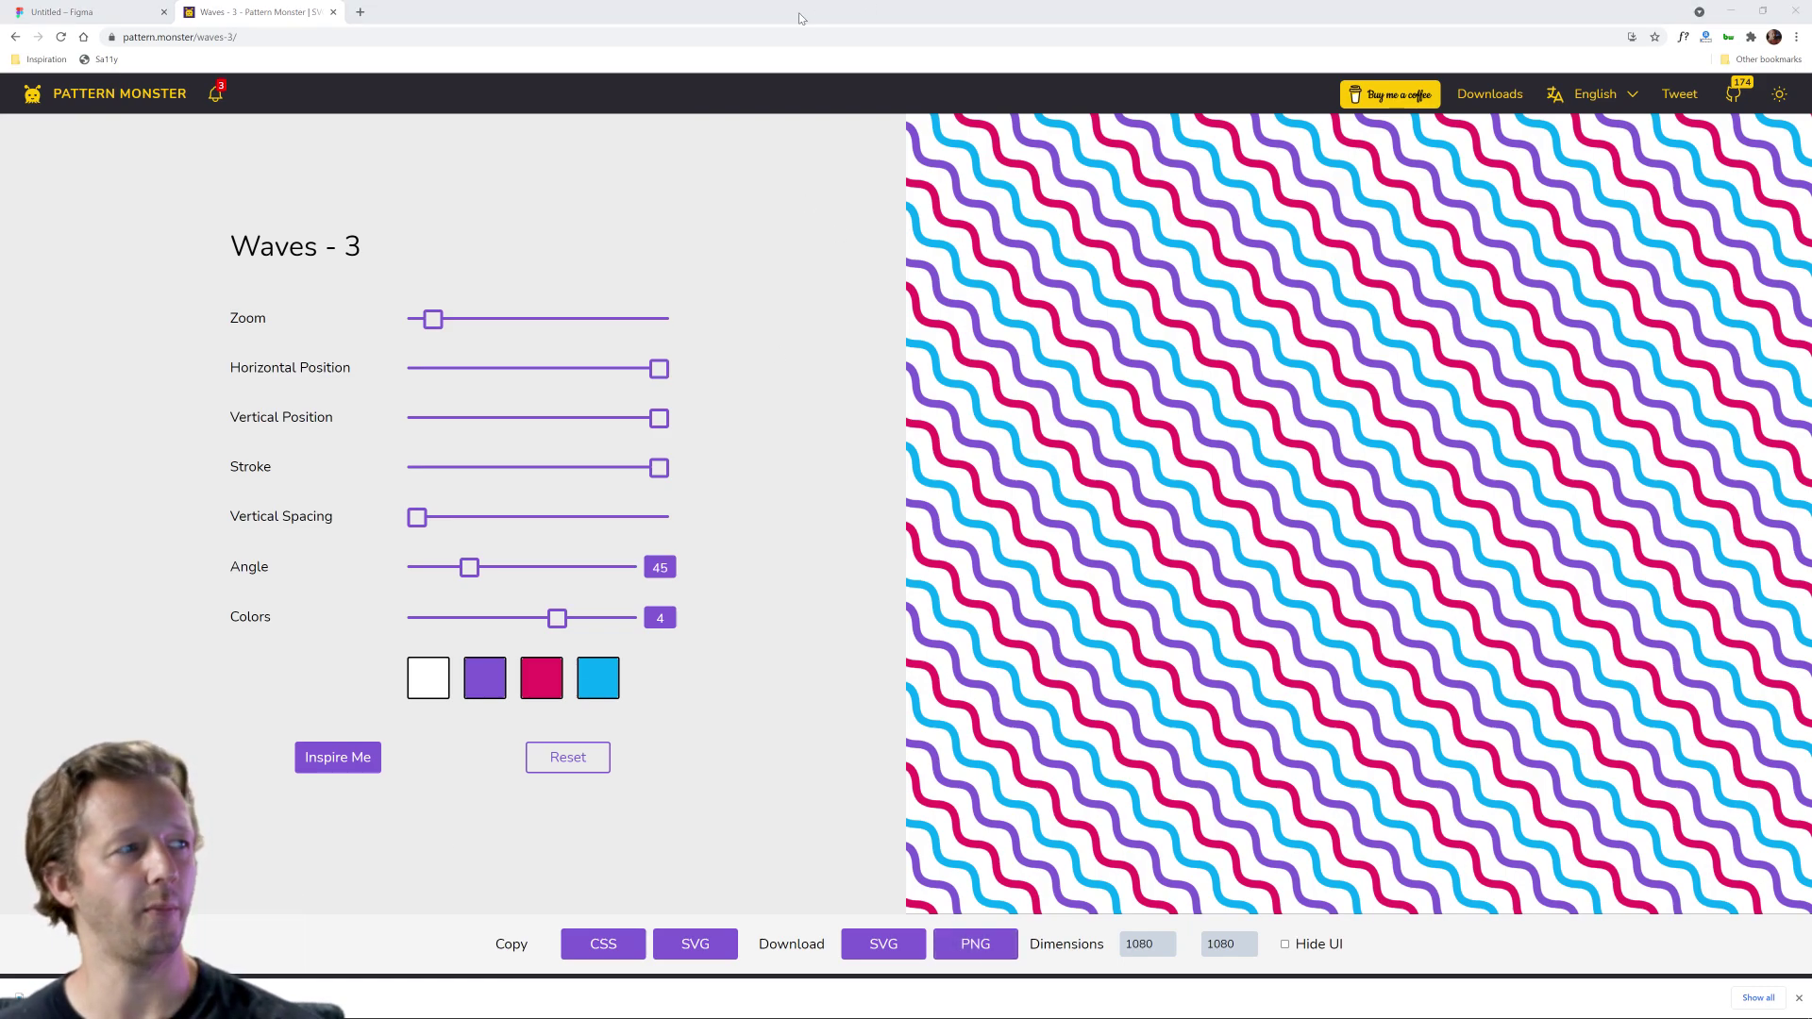
Step: Drag the downloaded wave PNG from Explorer into Figma's Desktop - 1 frame
click(66, 11)
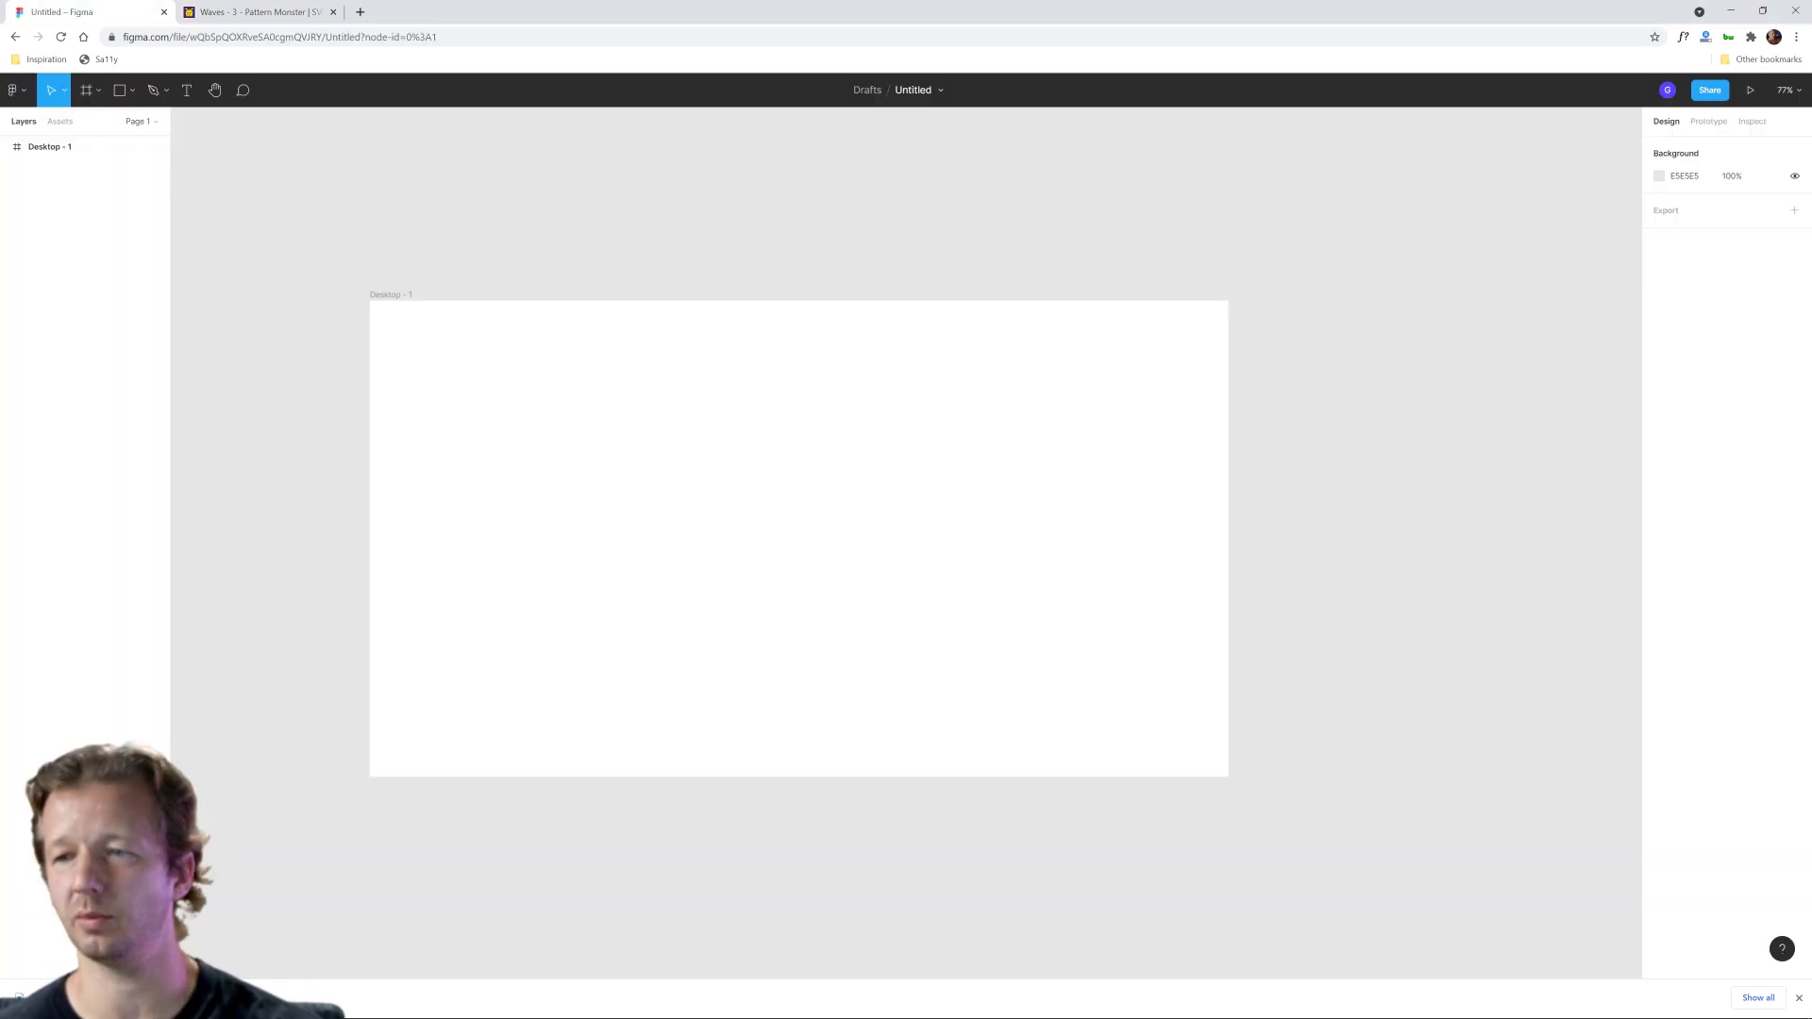
mouse_move(1811, 651)
mouse_down()
mouse_move(1540, 661)
mouse_move(457, 518)
mouse_move(606, 520)
mouse_up()
scroll(782, 464, down, 2)
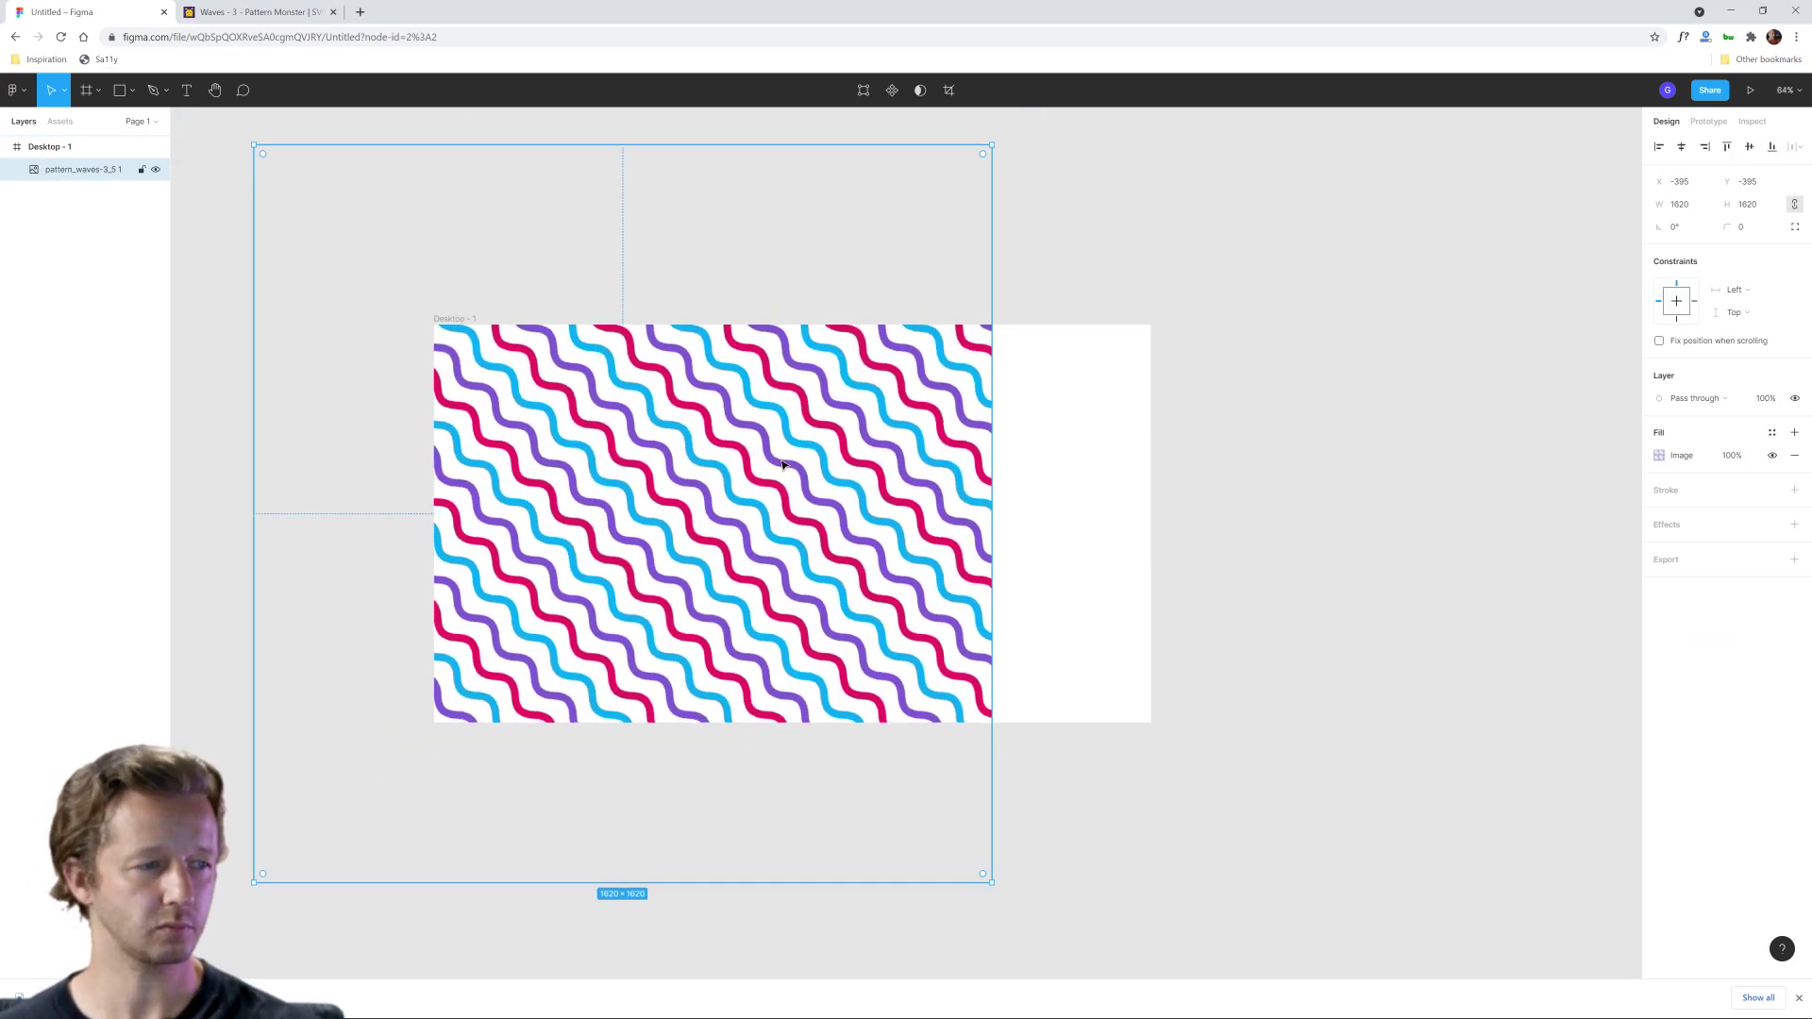
Step: Scale the wave image to 1058 square and move it down over the frame's left side
drag(990, 881, 736, 627)
drag(616, 472, 721, 582)
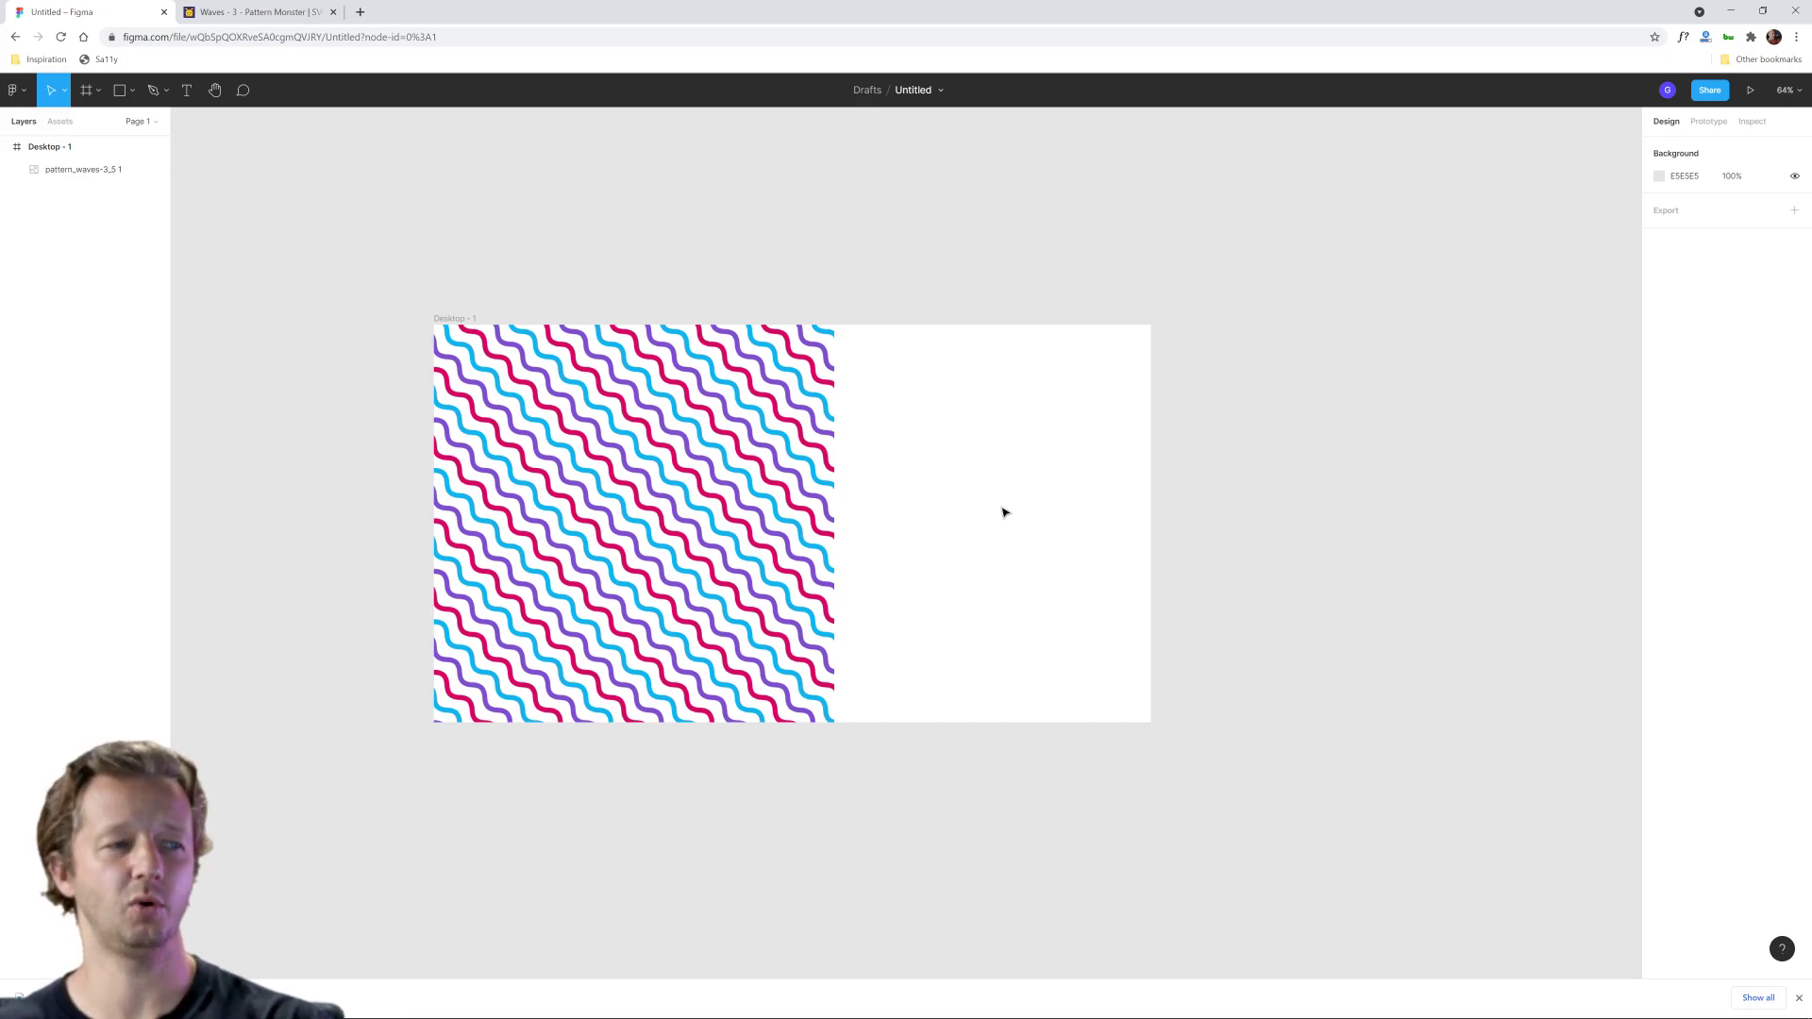
click(754, 510)
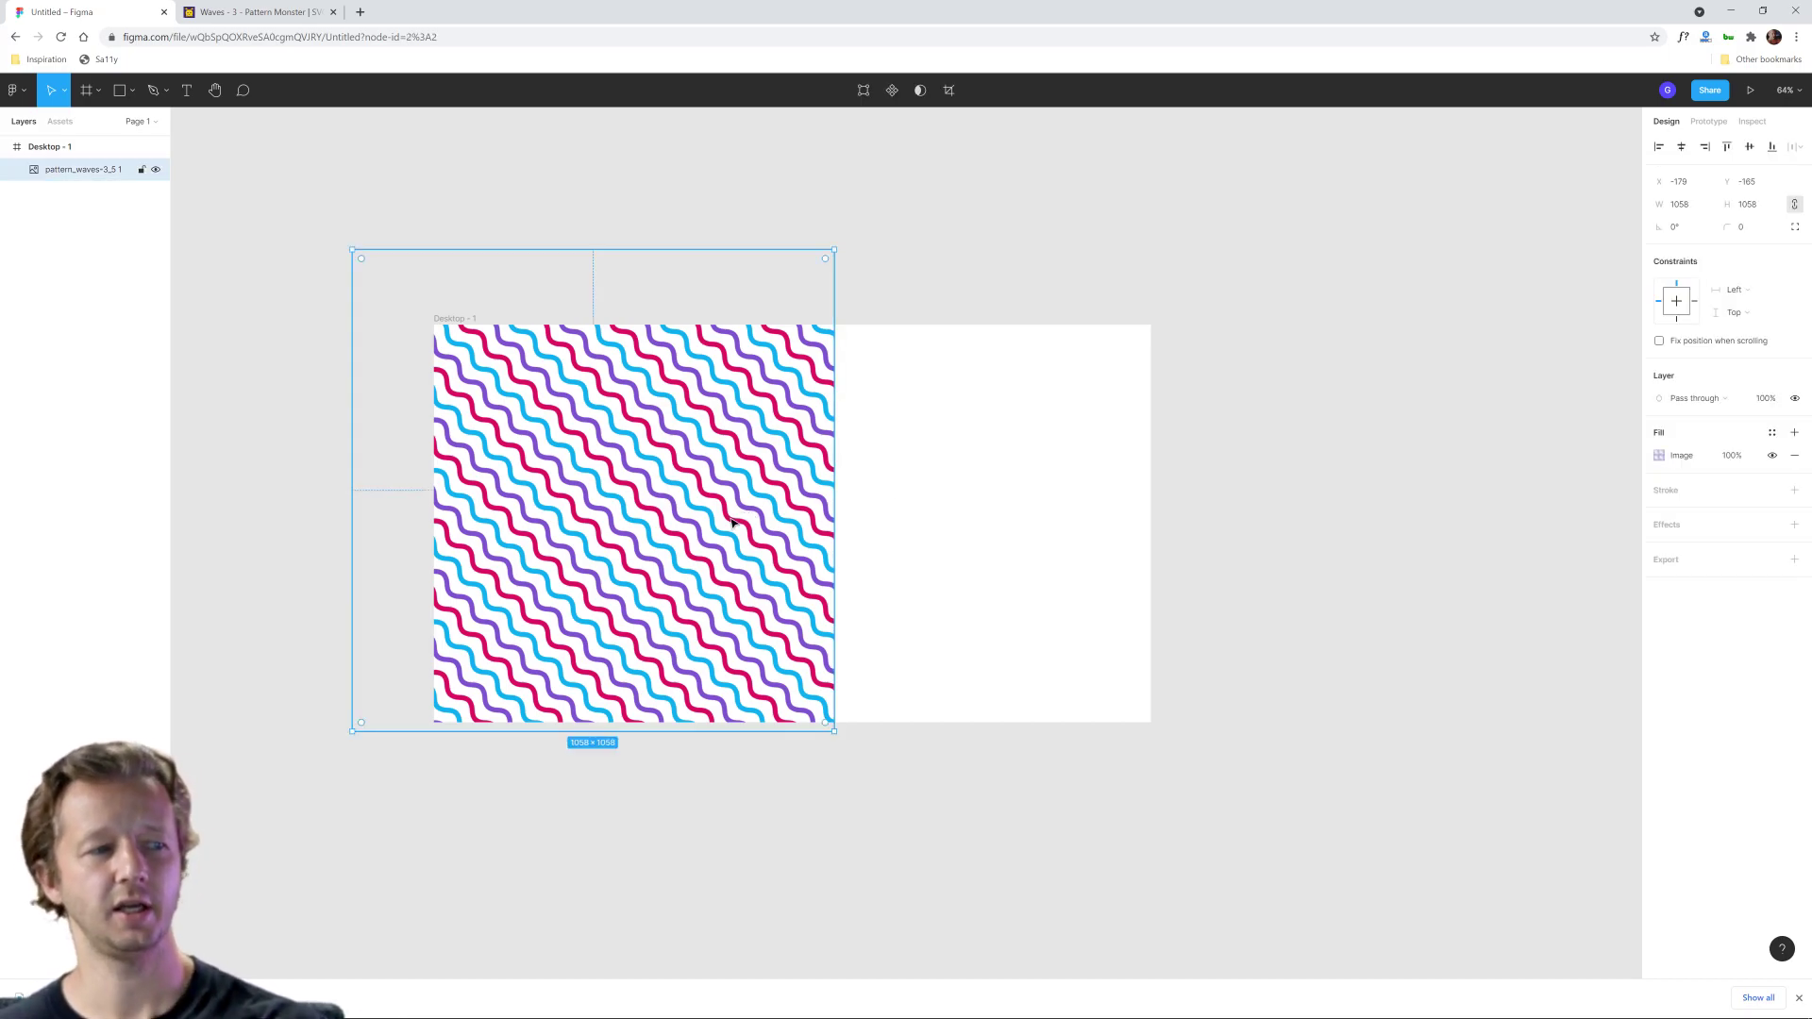
drag(731, 522, 727, 556)
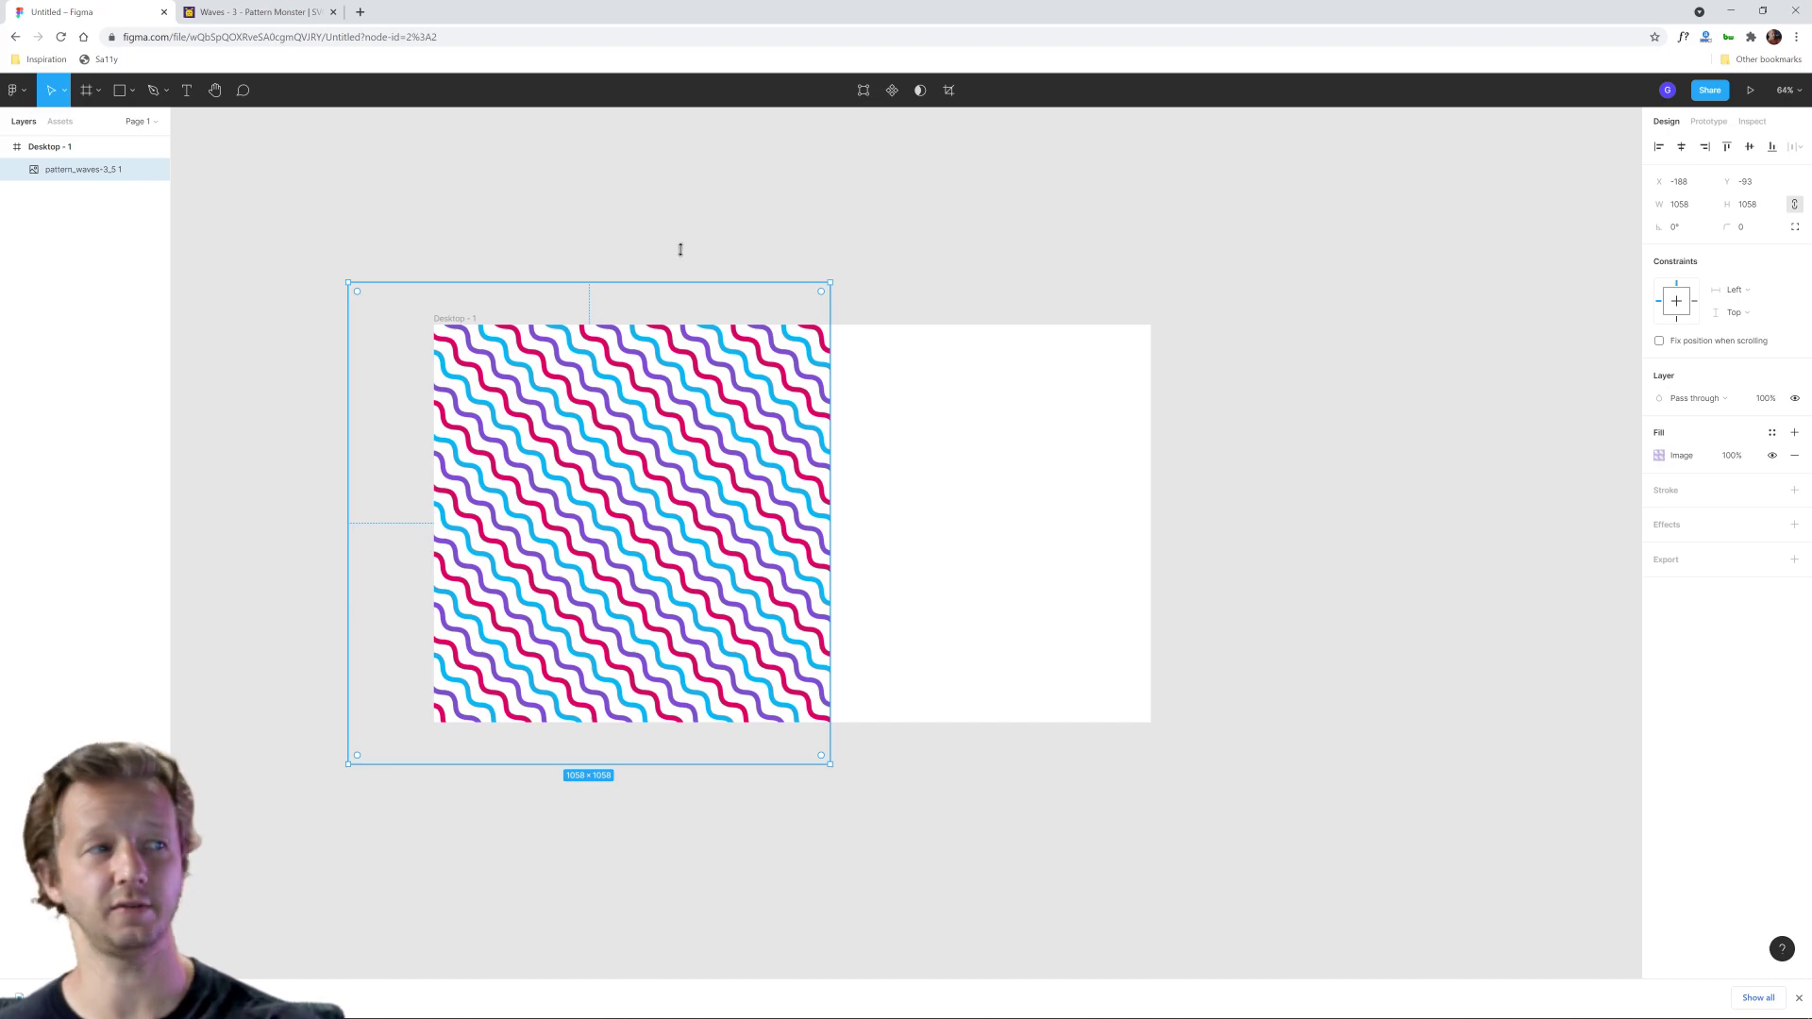
click(275, 20)
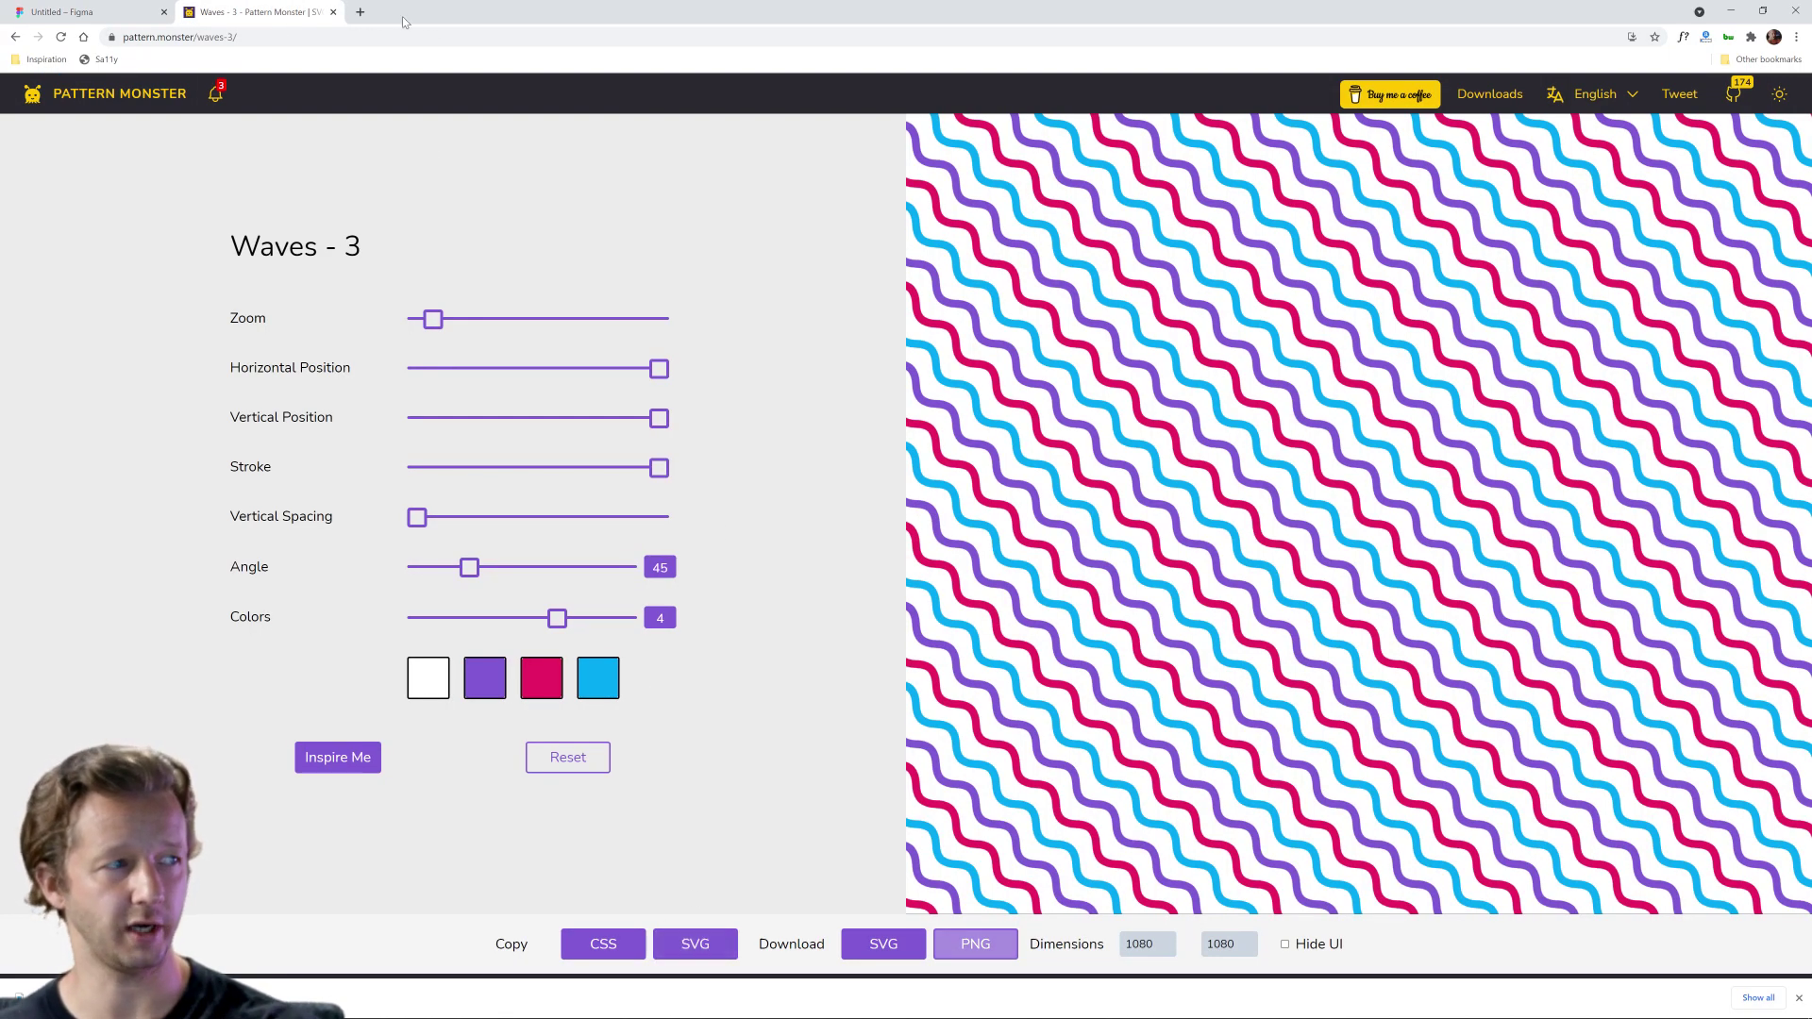
click(110, 18)
click(1020, 469)
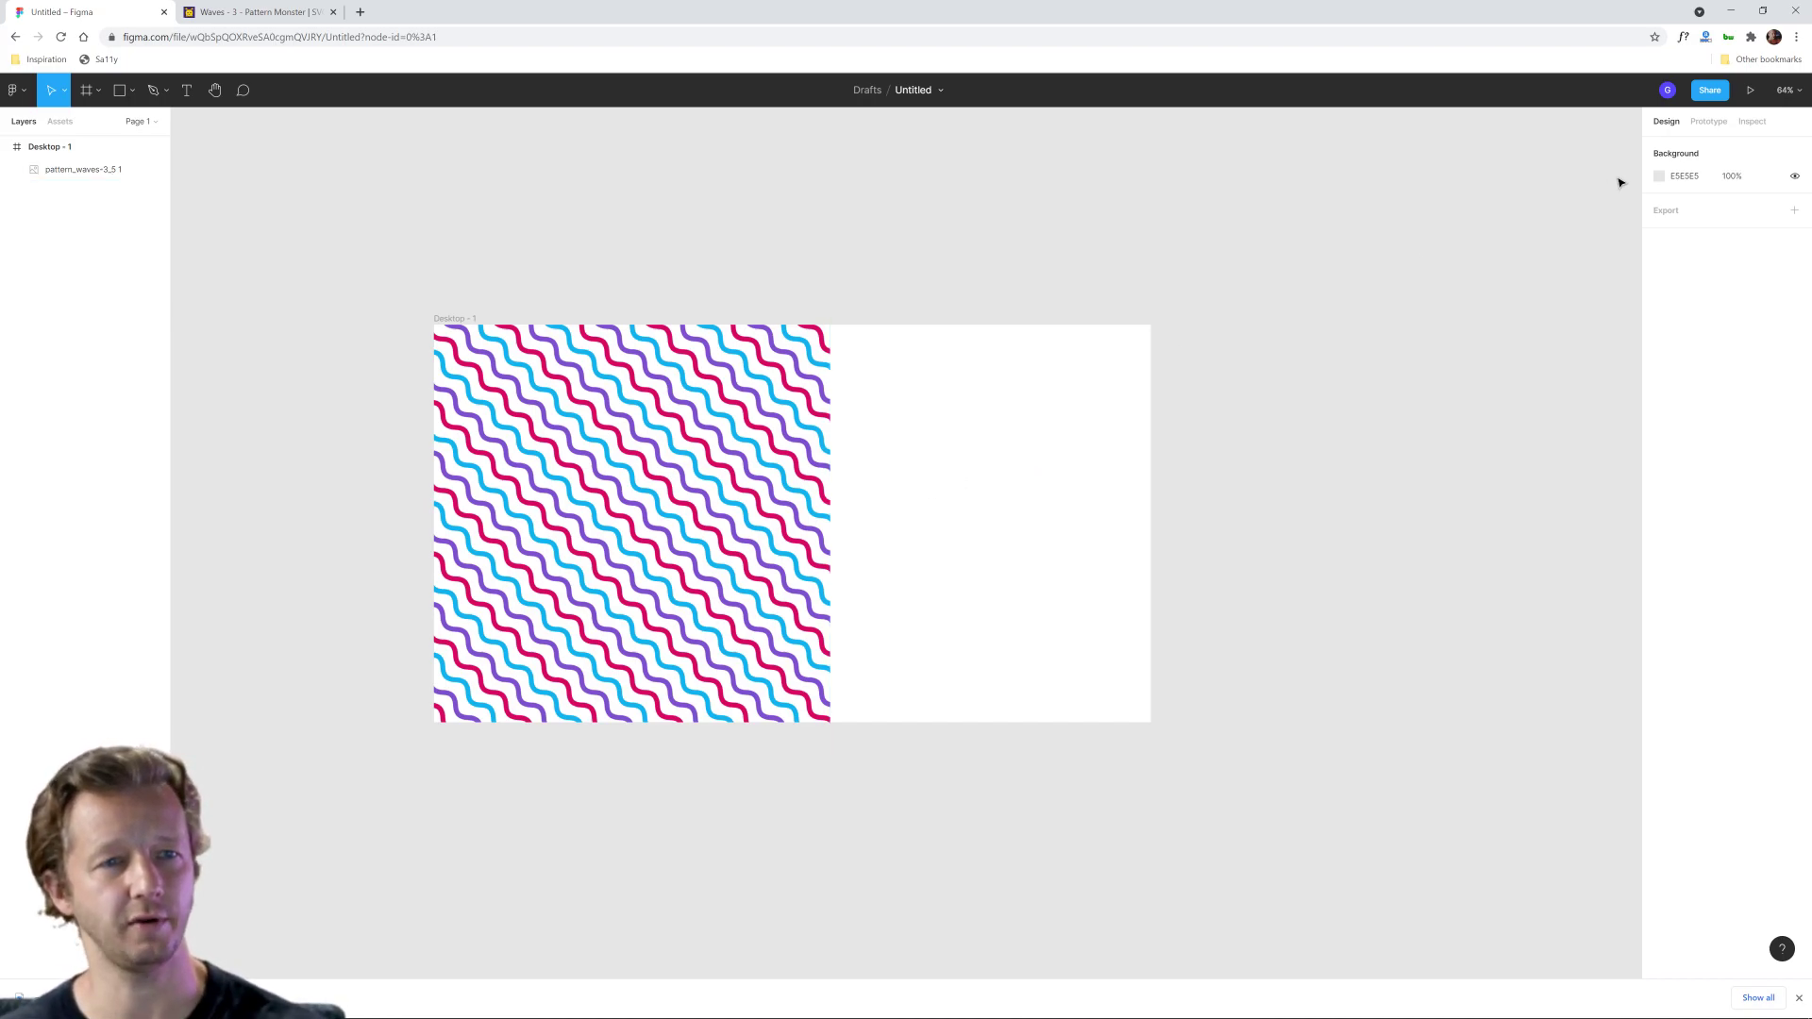
Step: Darken the canvas background to #252525 and close the colour picker
click(1658, 177)
drag(1509, 339, 1448, 342)
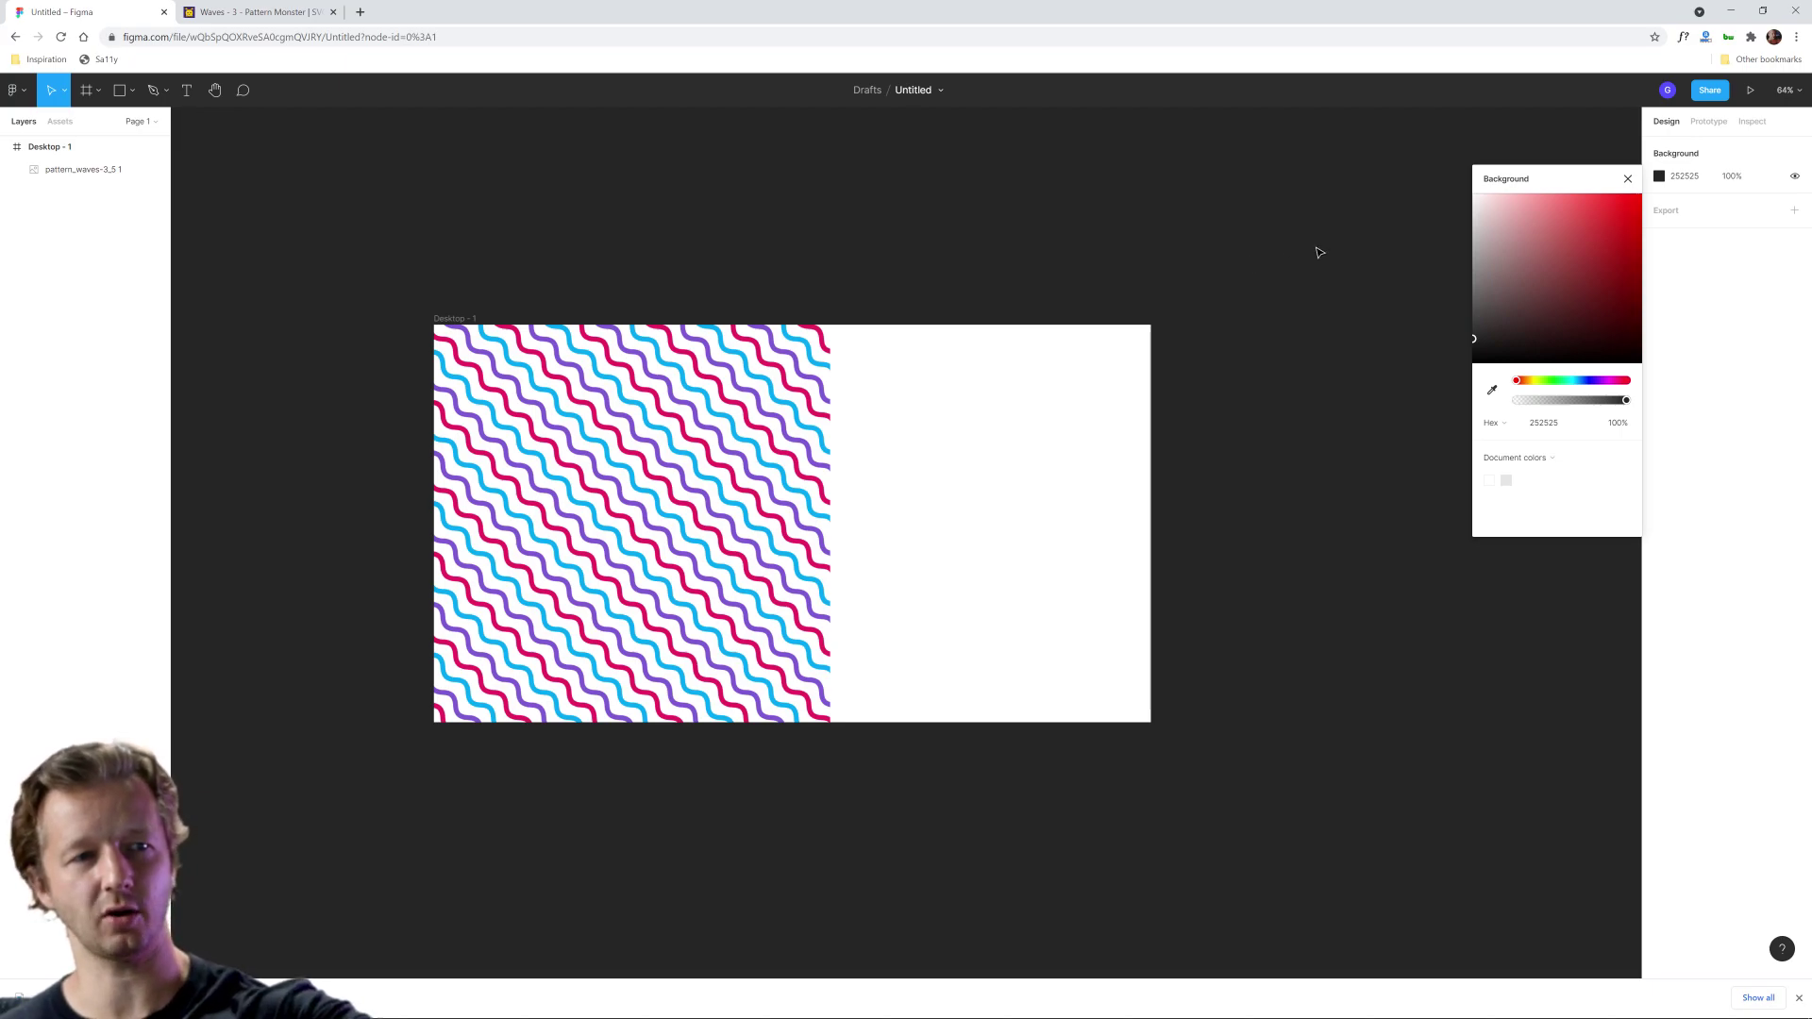
click(1627, 179)
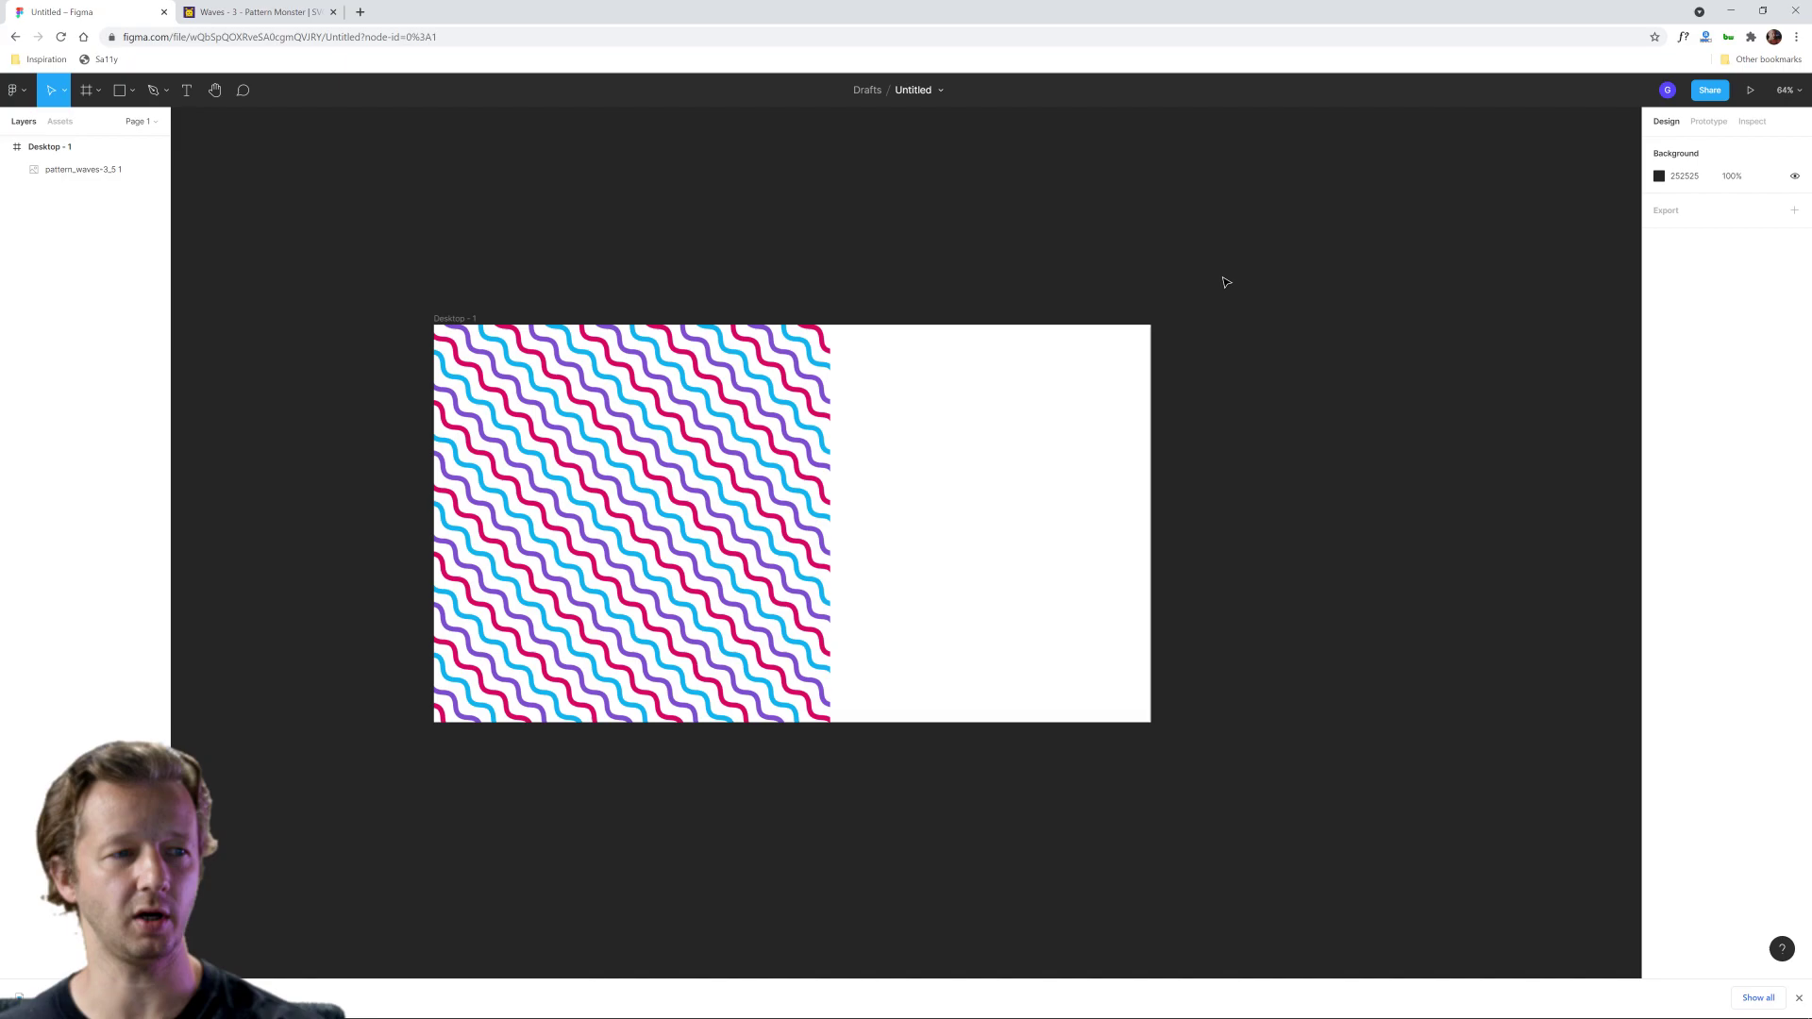
click(697, 371)
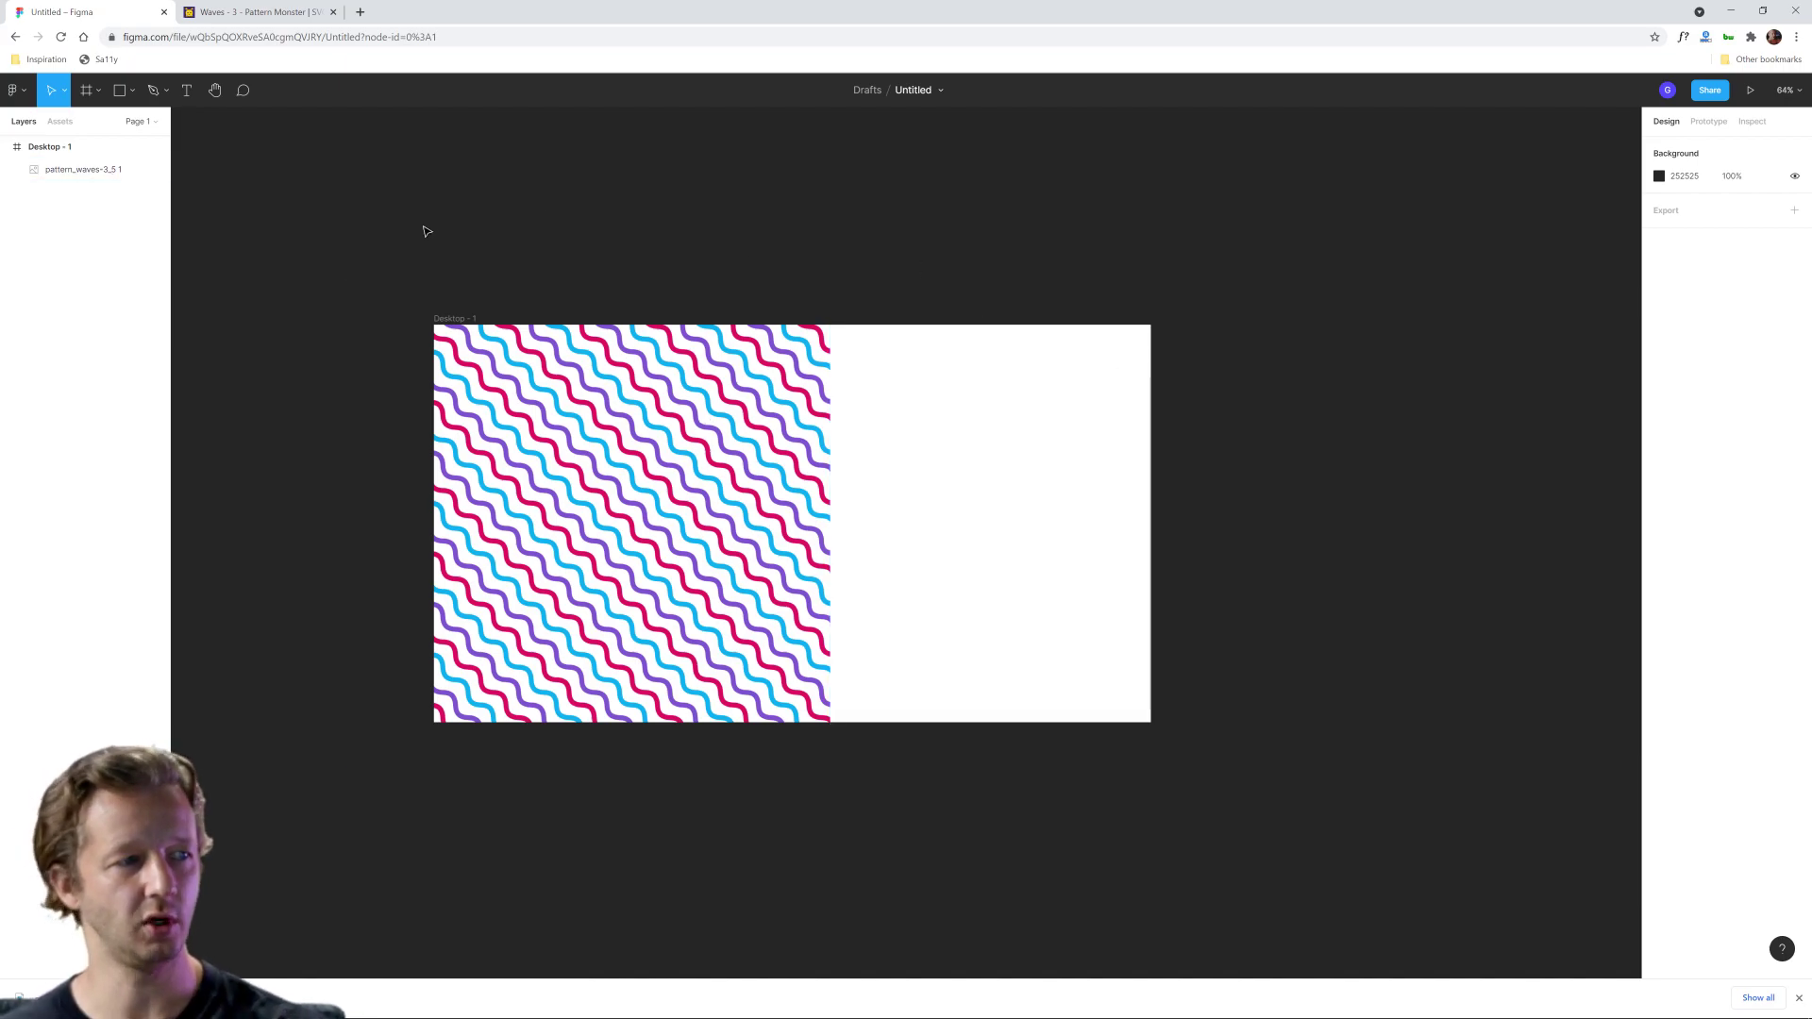
drag(424, 227, 1148, 805)
click(1148, 805)
scroll(1071, 503, up, 2)
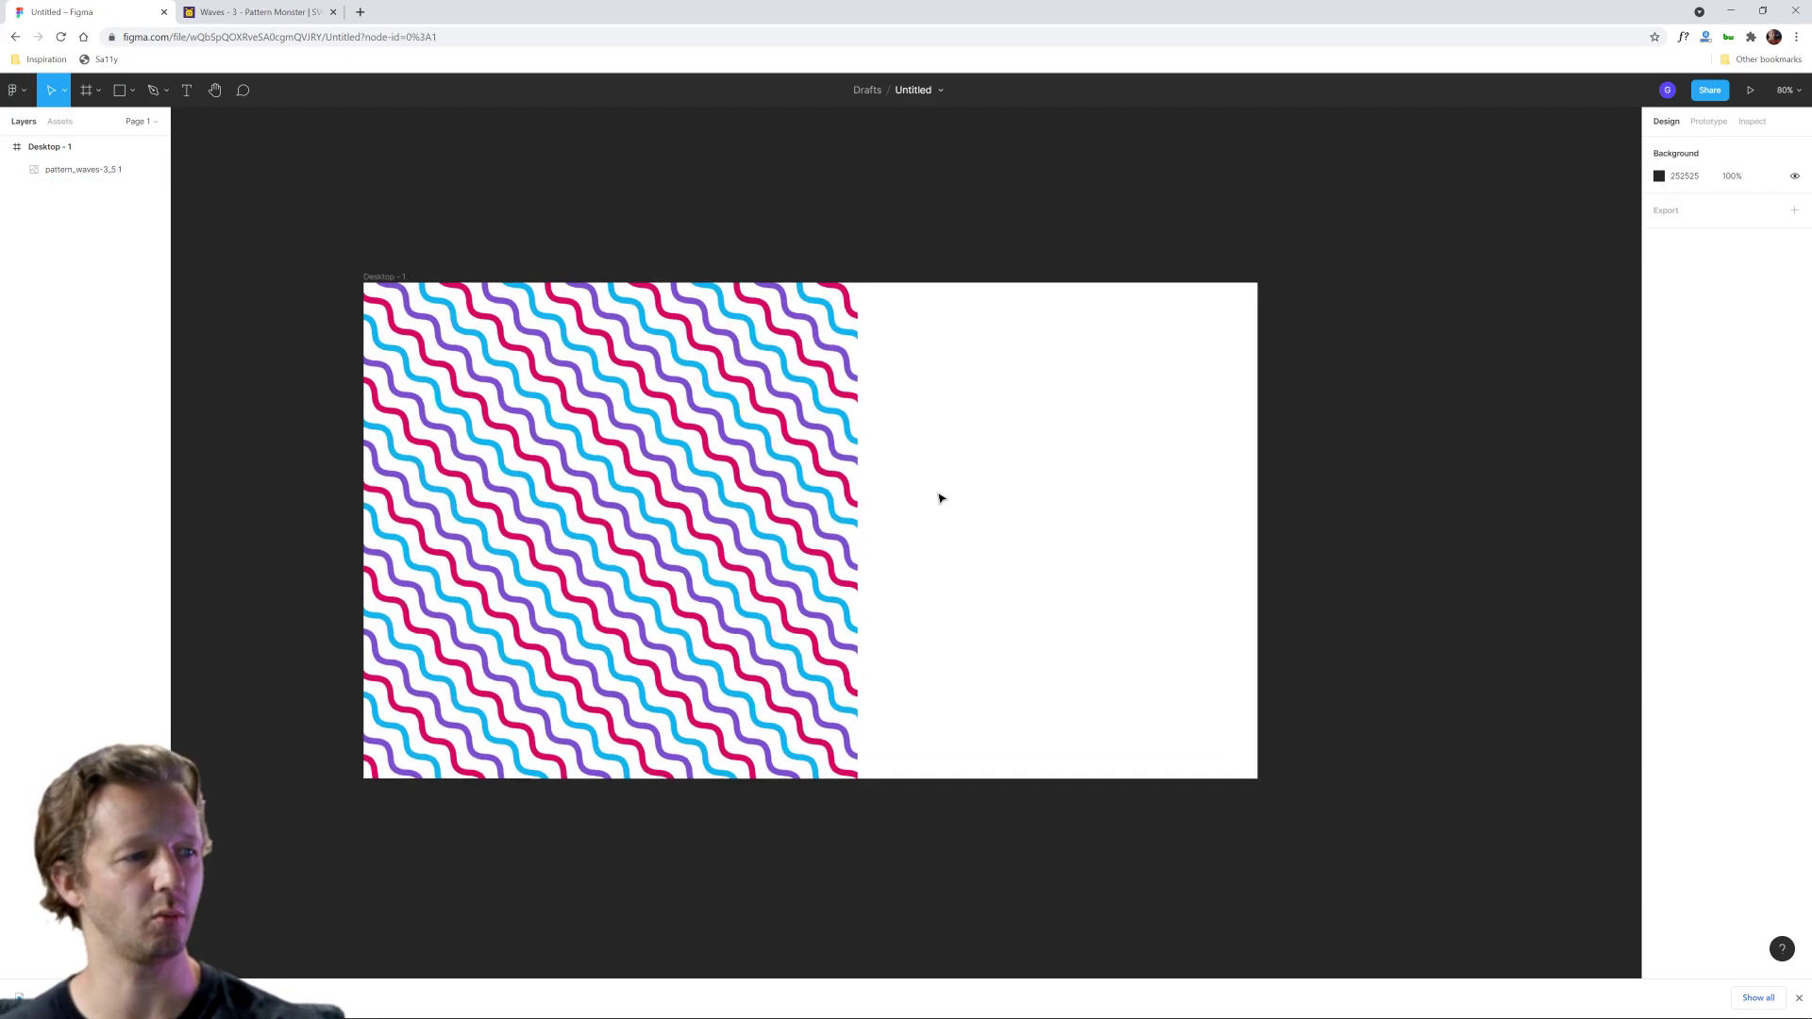
Step: Shift the wave pattern image right so it spans the entire Desktop - 1 frame
click(896, 504)
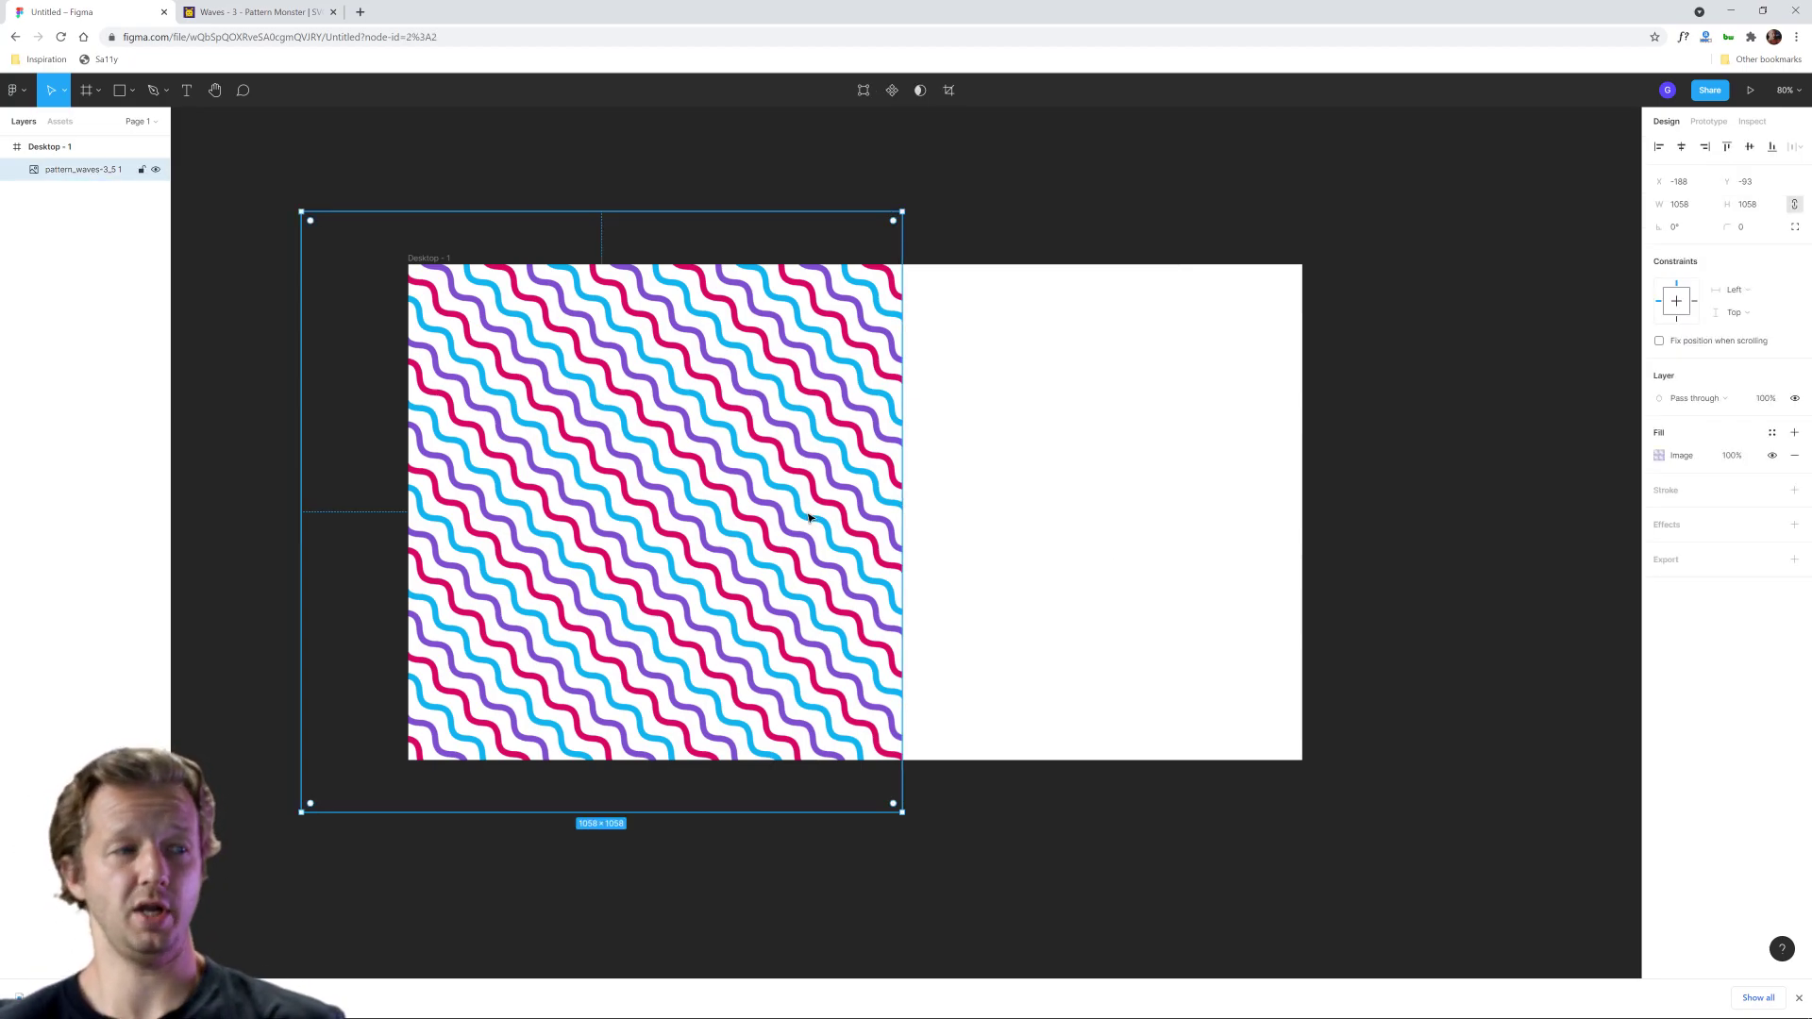
drag(809, 517, 1315, 507)
click(1395, 619)
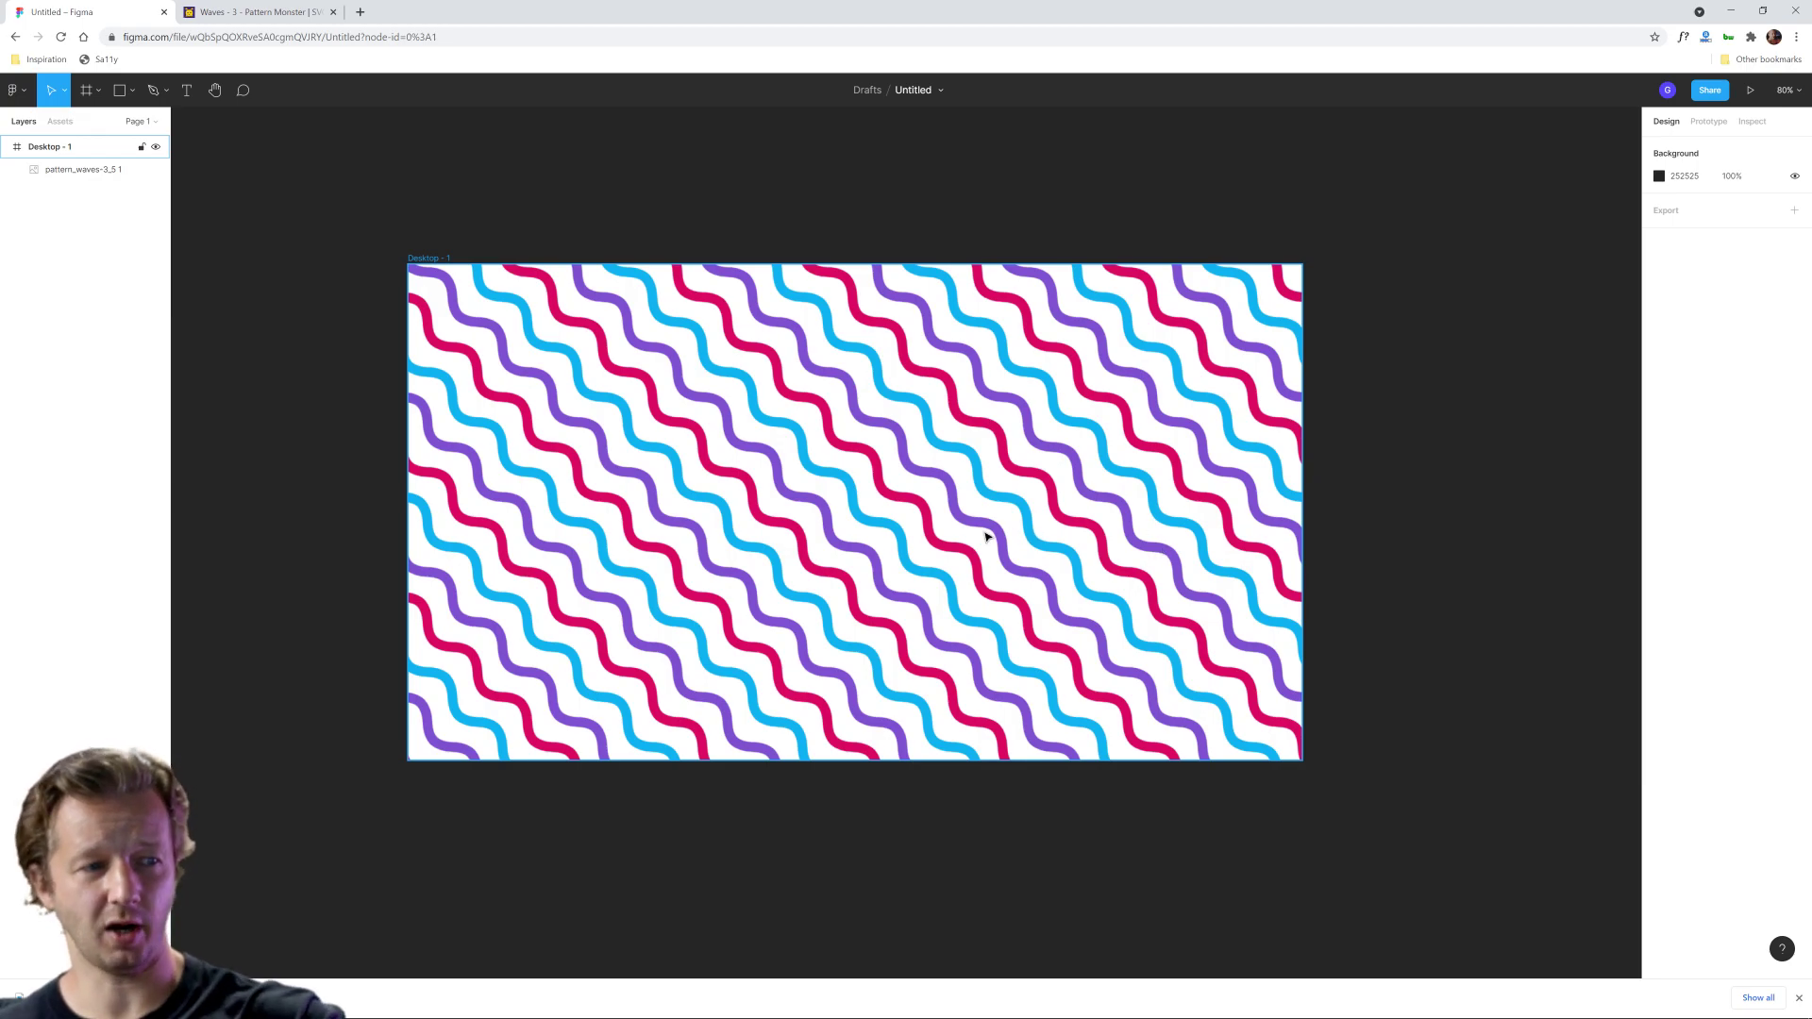
click(1005, 470)
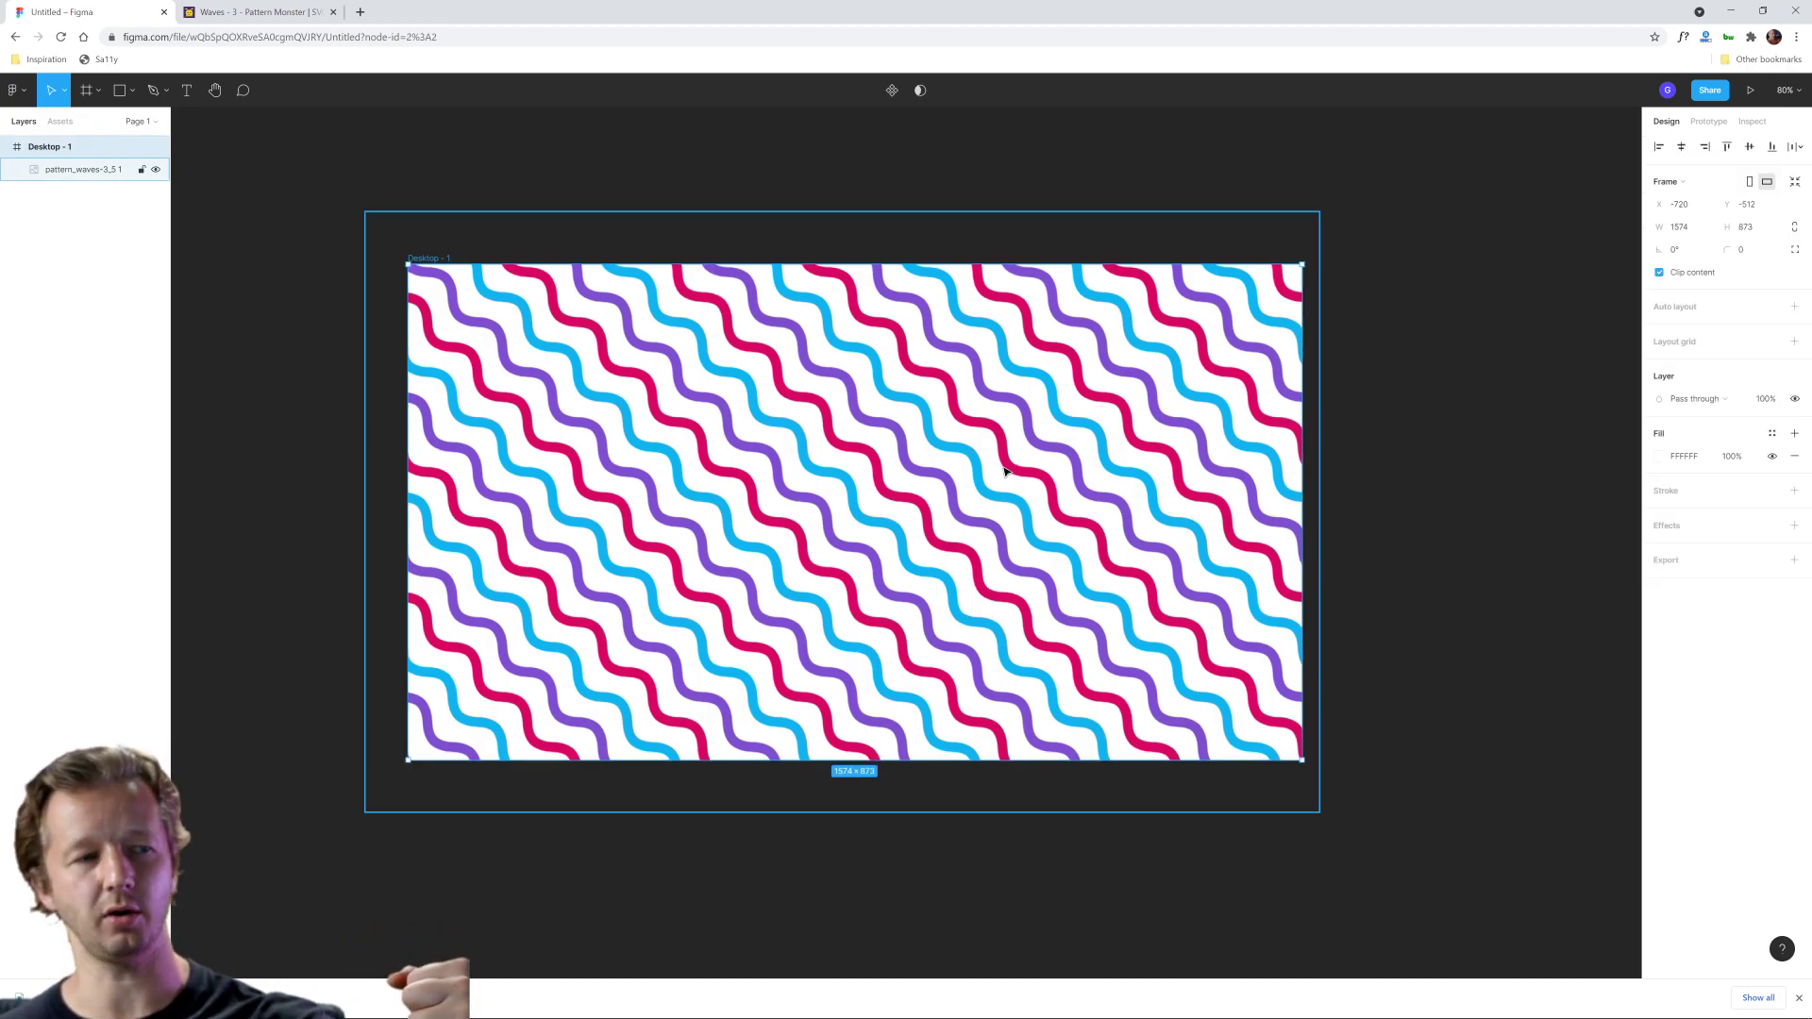
click(1321, 467)
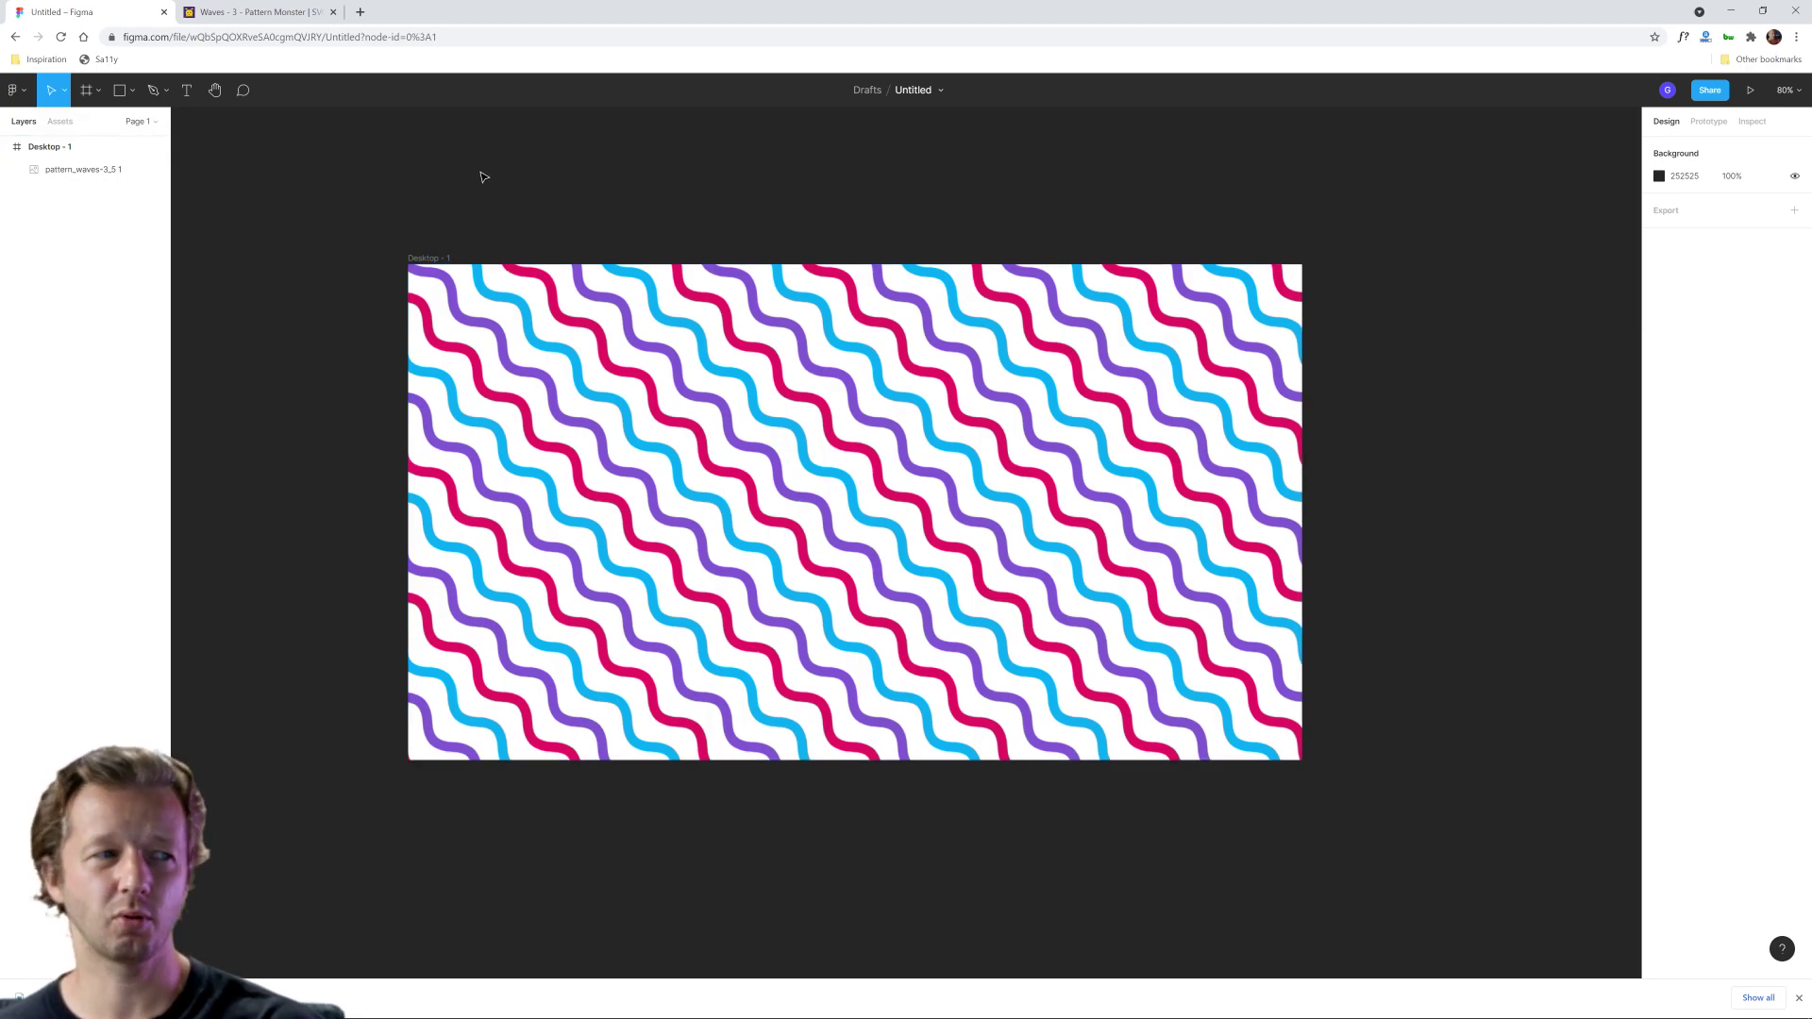
Step: Add a text box in the frame reading 'Really Awesome Wavy Lines'
click(186, 90)
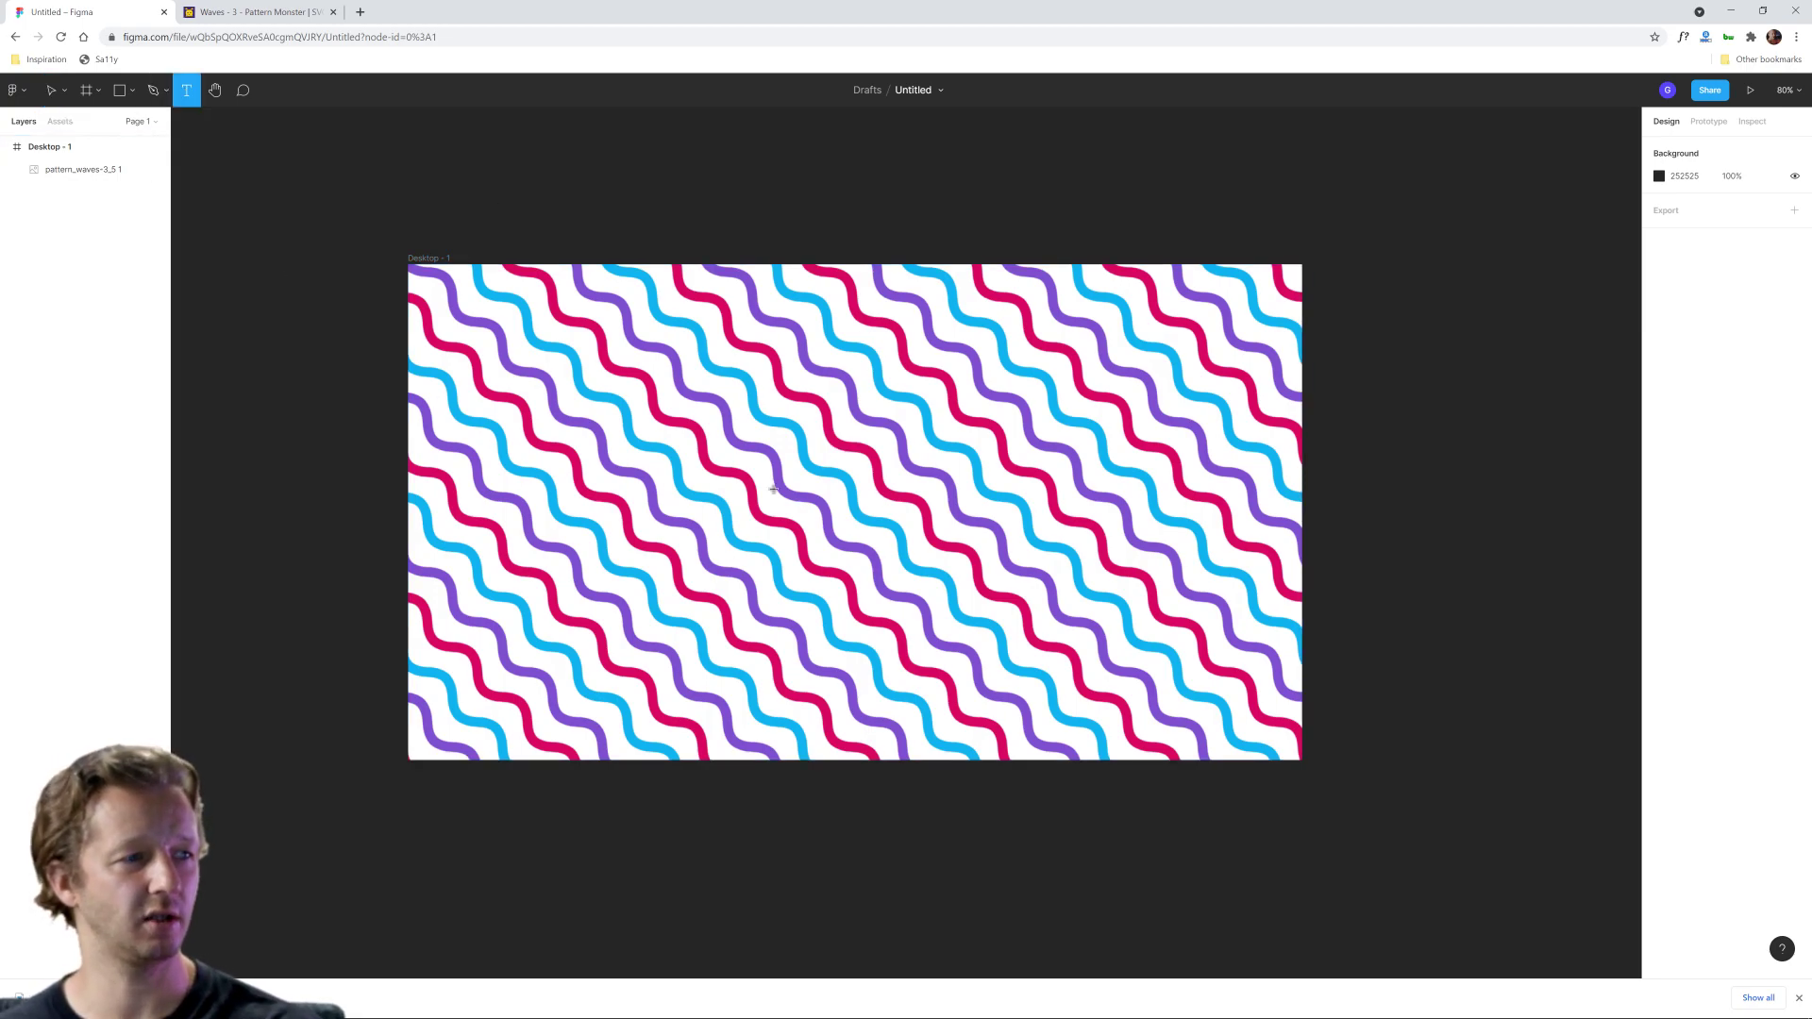
click(663, 447)
text(R)
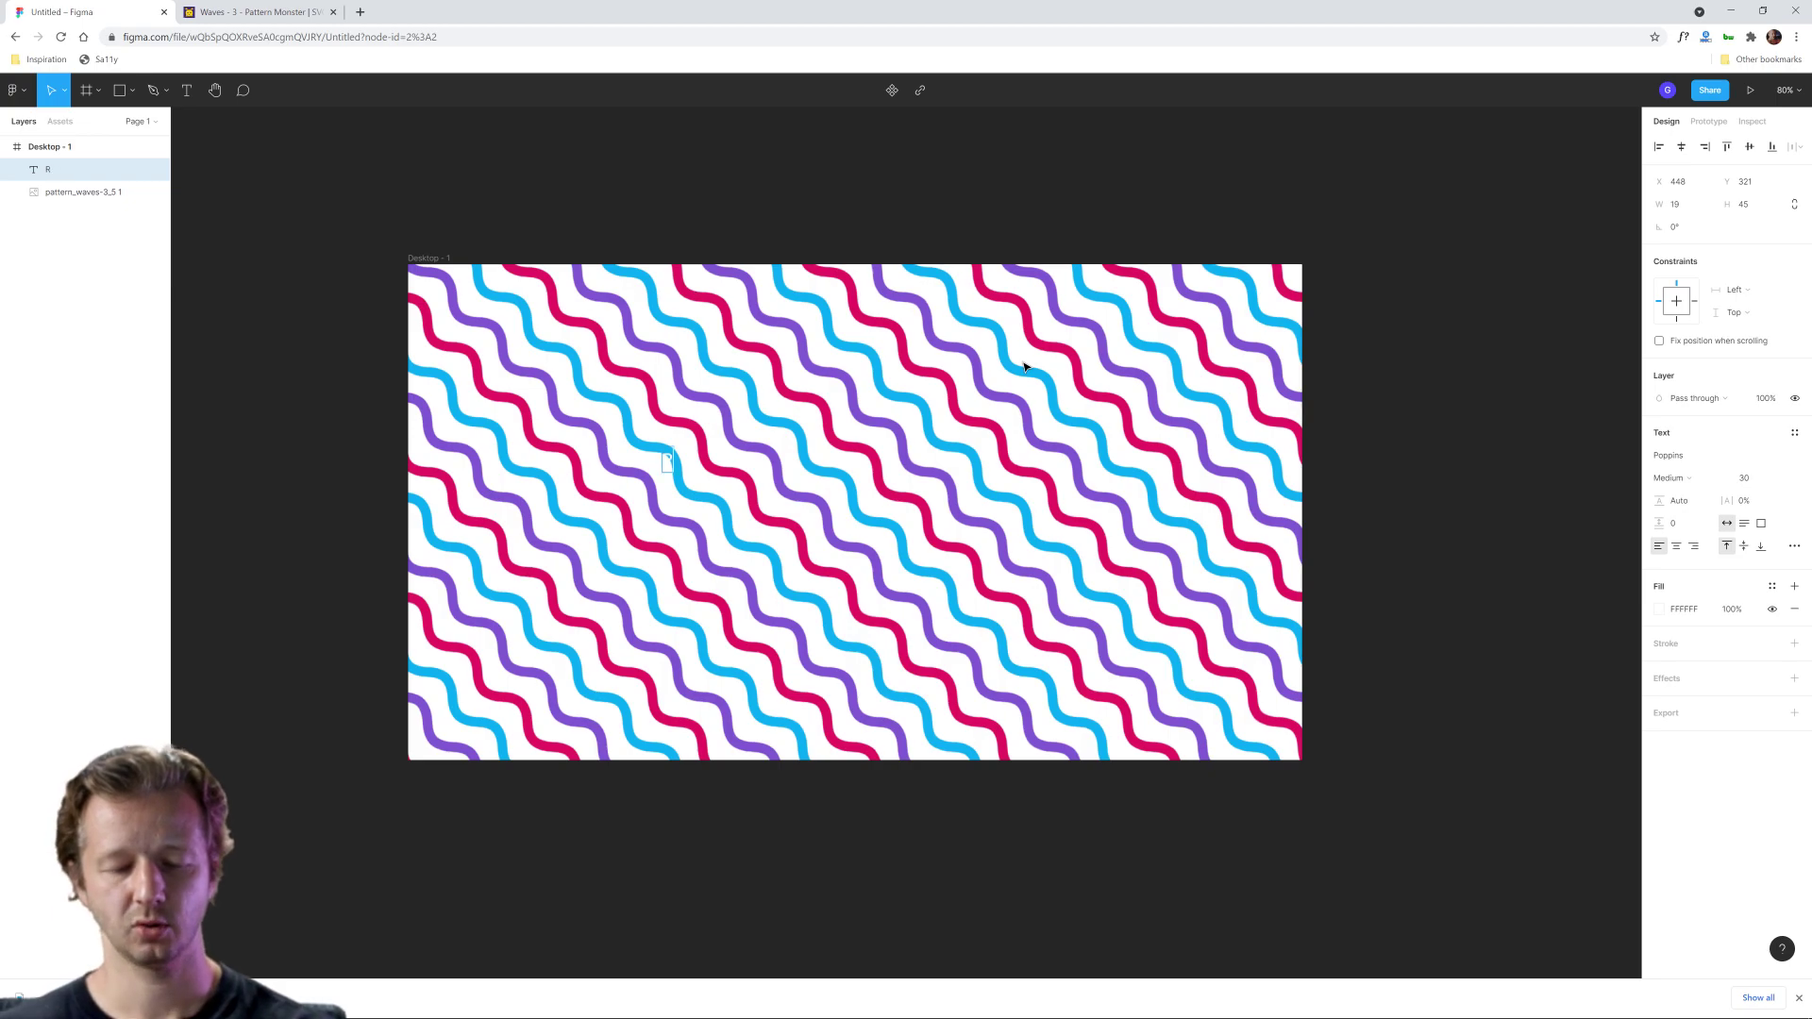
text(eally Awesome Wav)
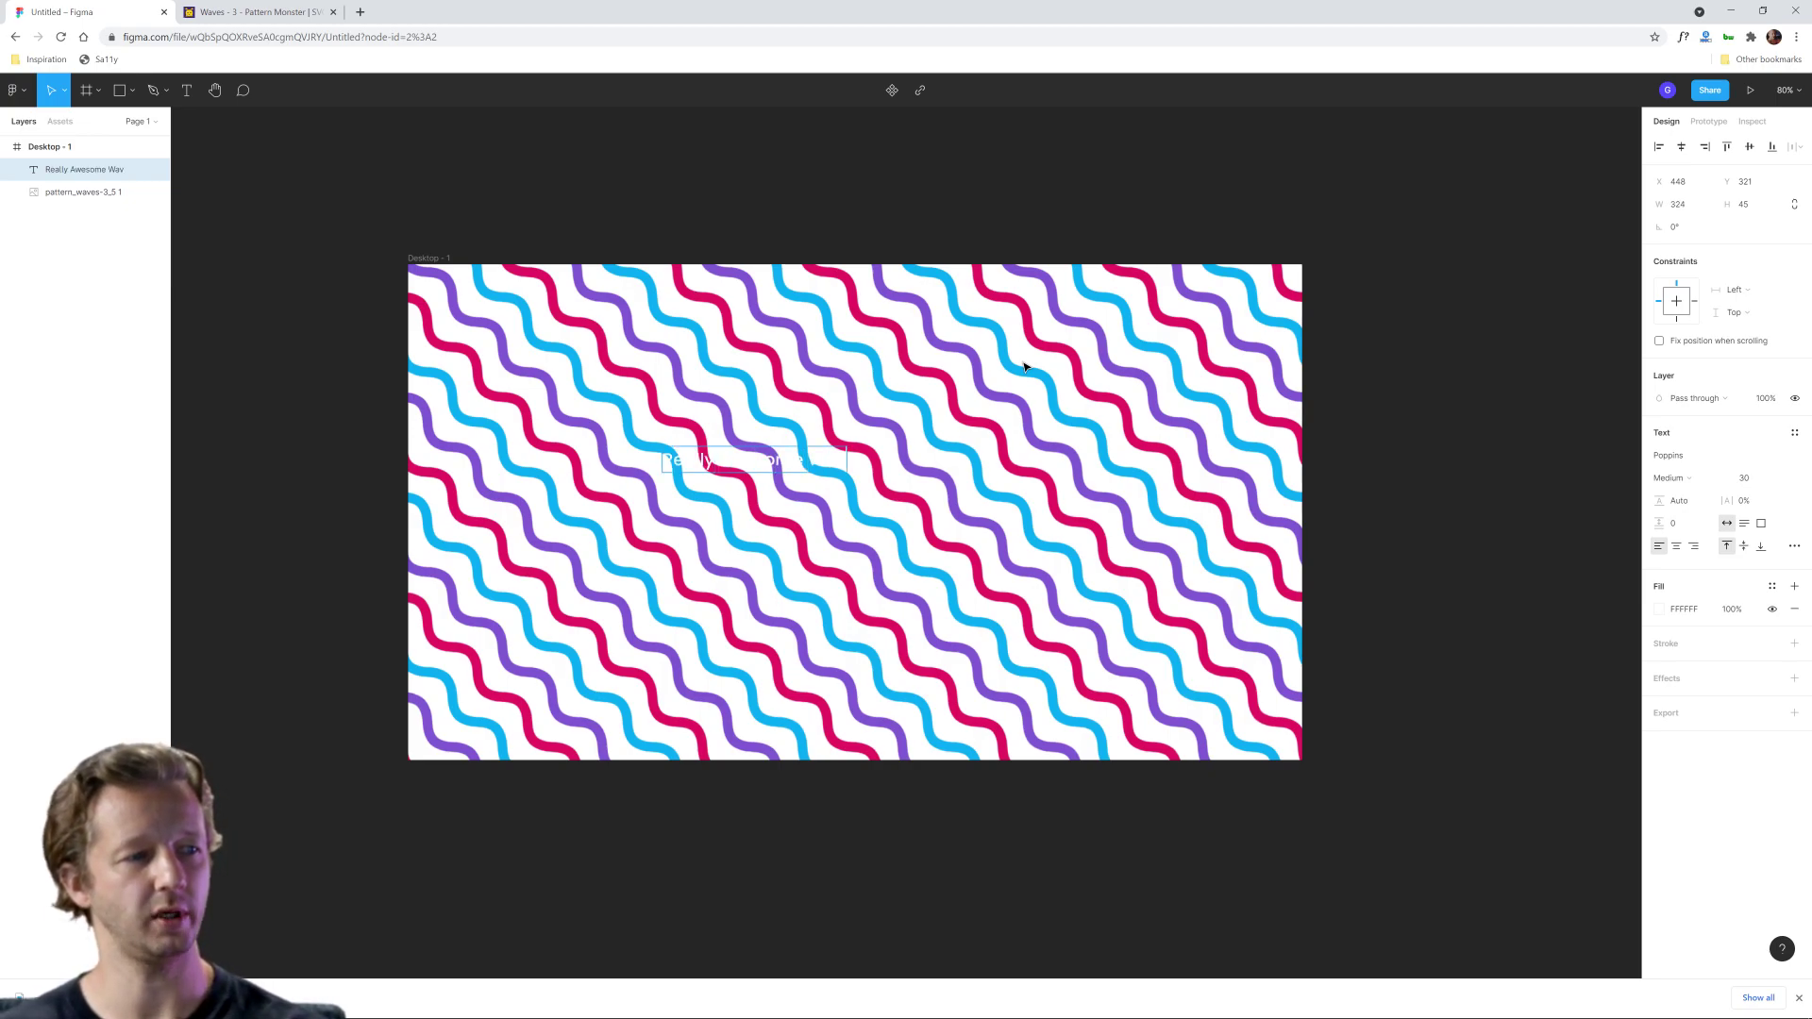
text(y Lines)
key(Escape)
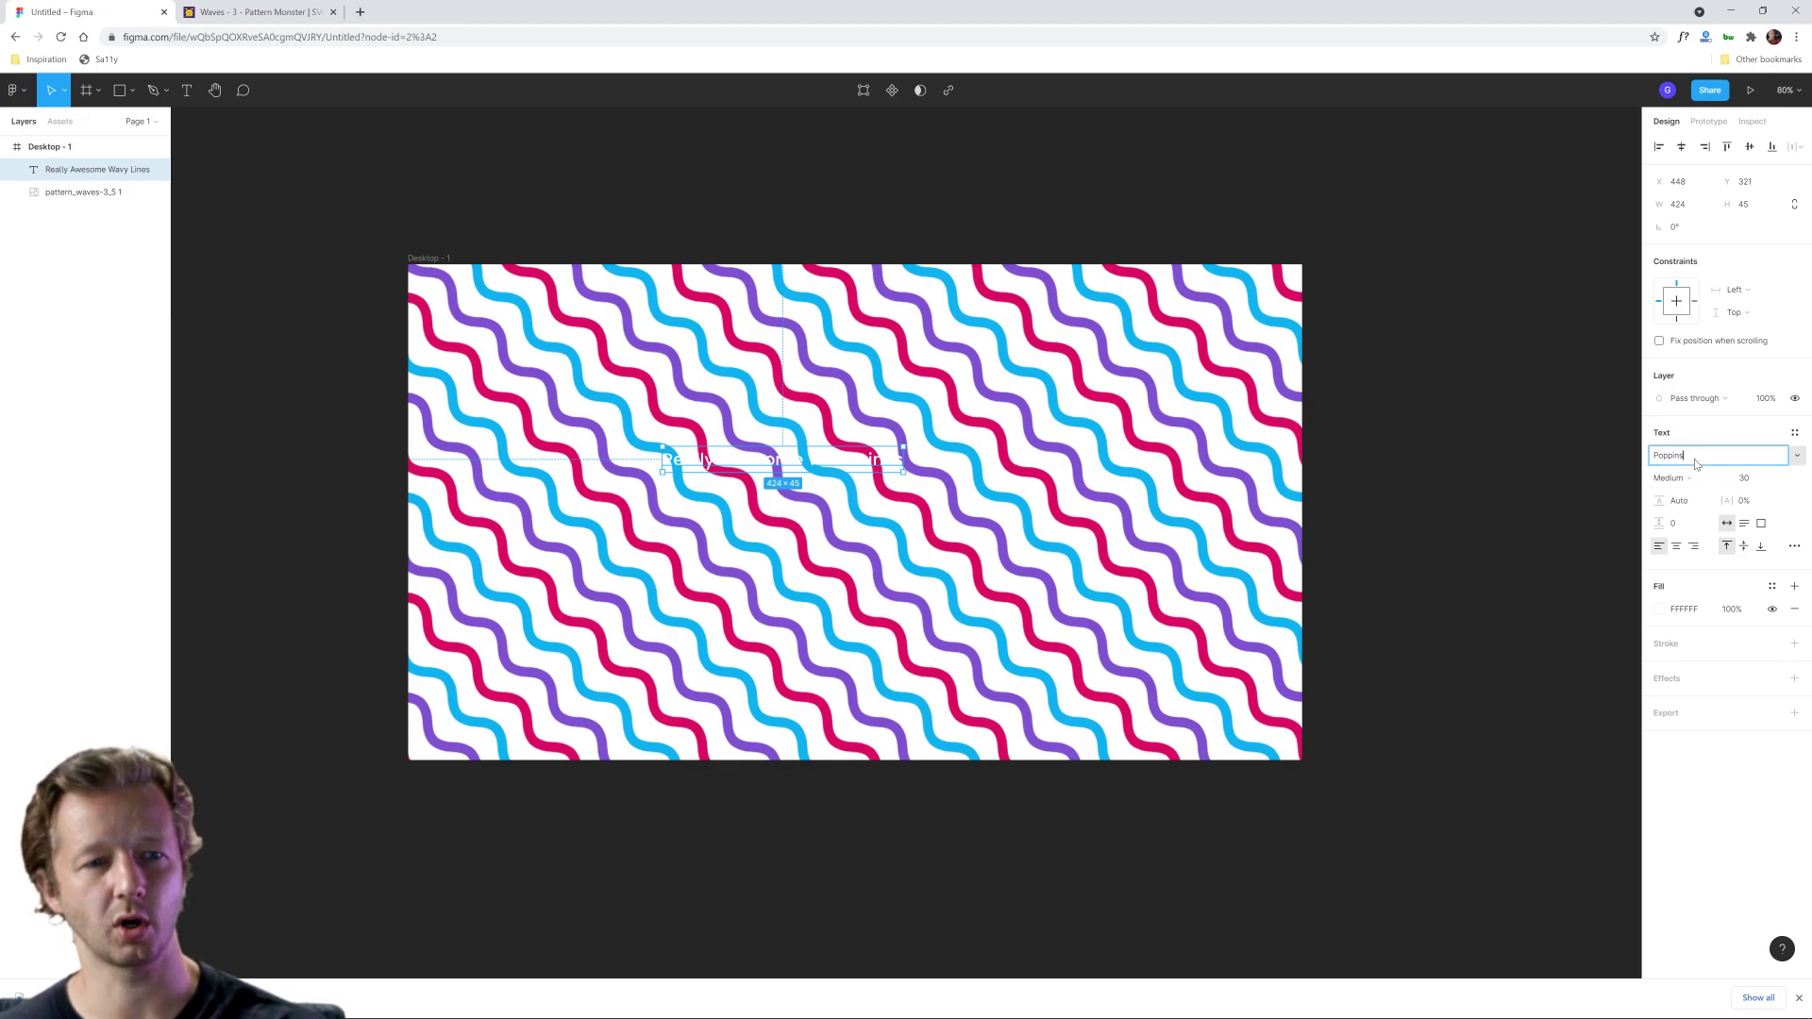
Step: Style the heading in Black weight, fill 000000, at size 96
click(1716, 479)
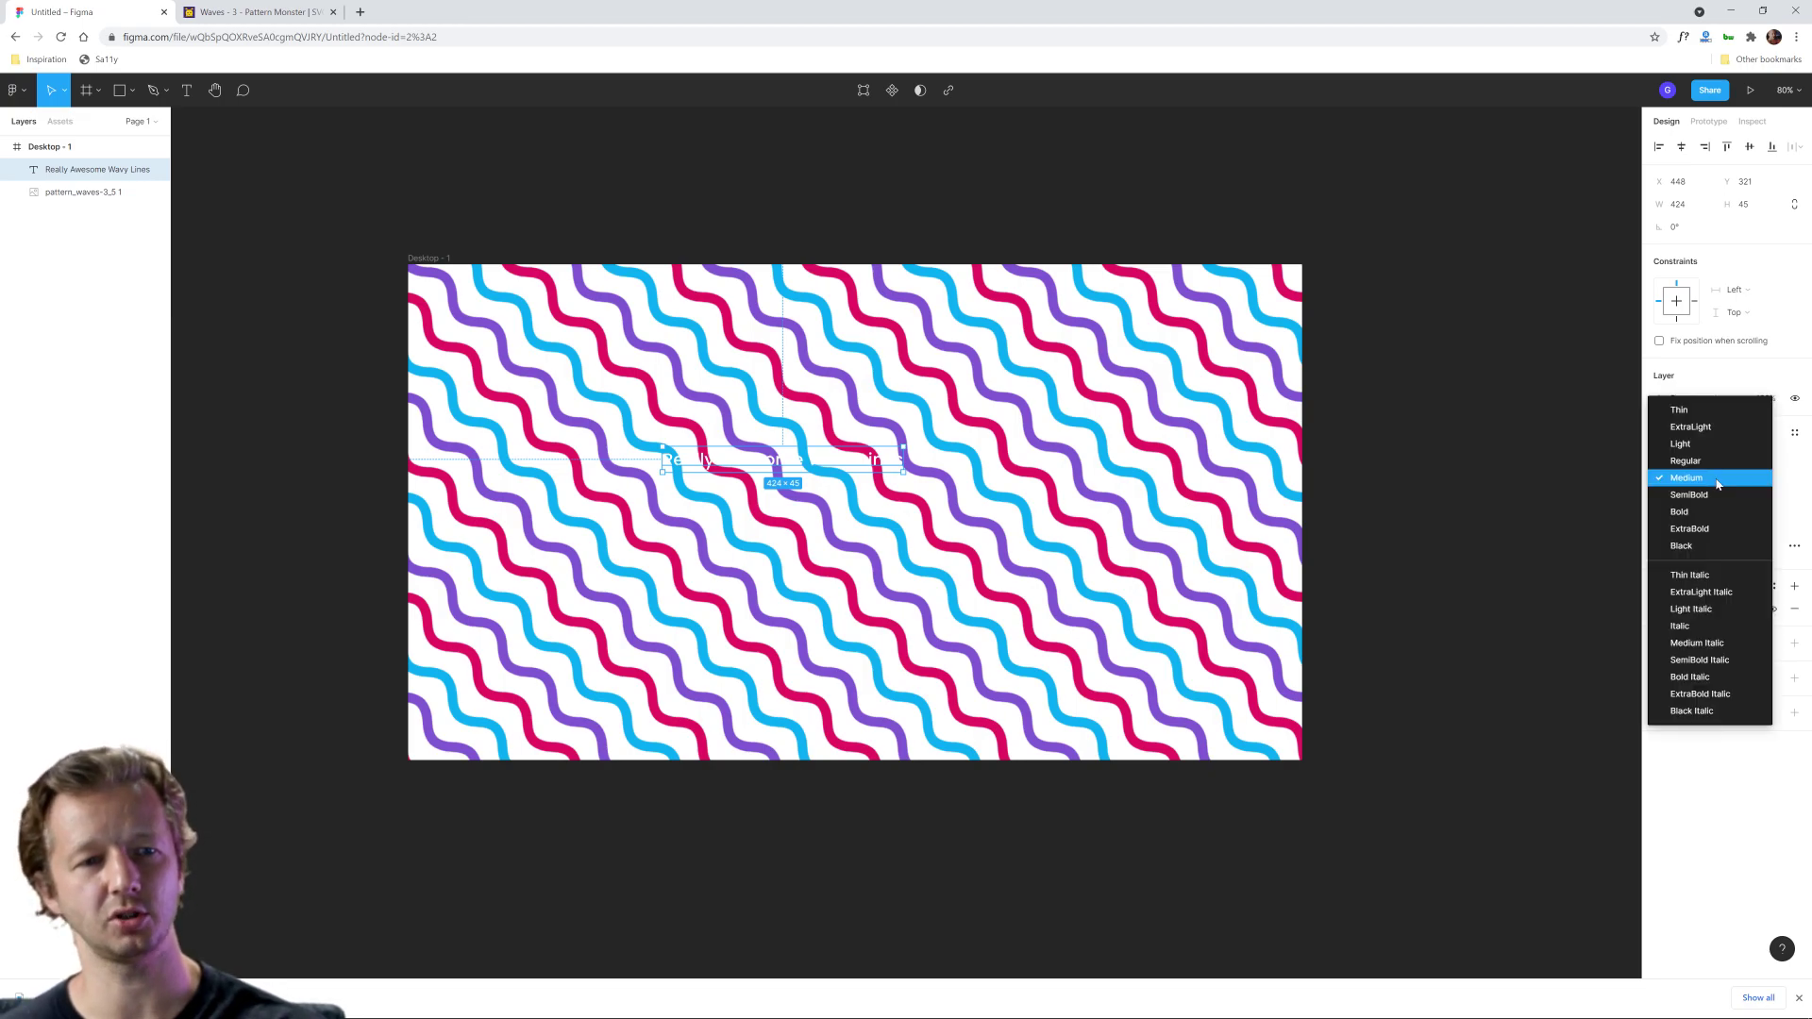
click(1694, 548)
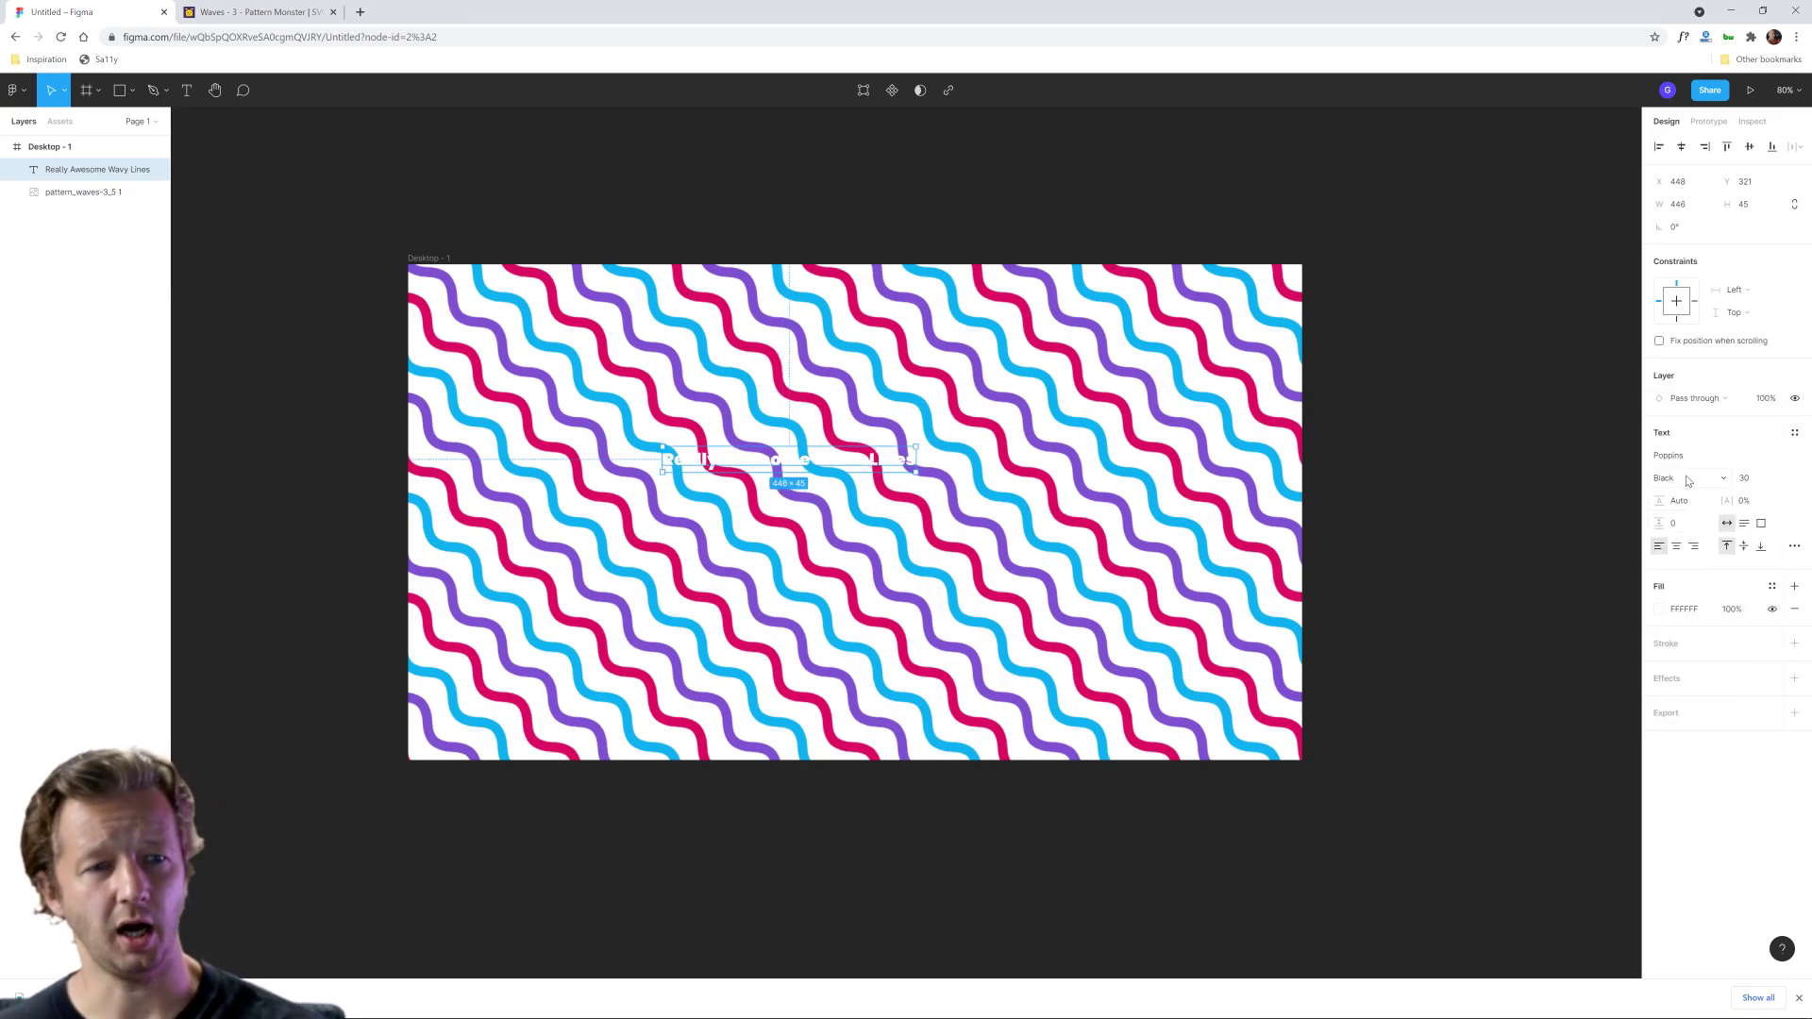
click(1660, 607)
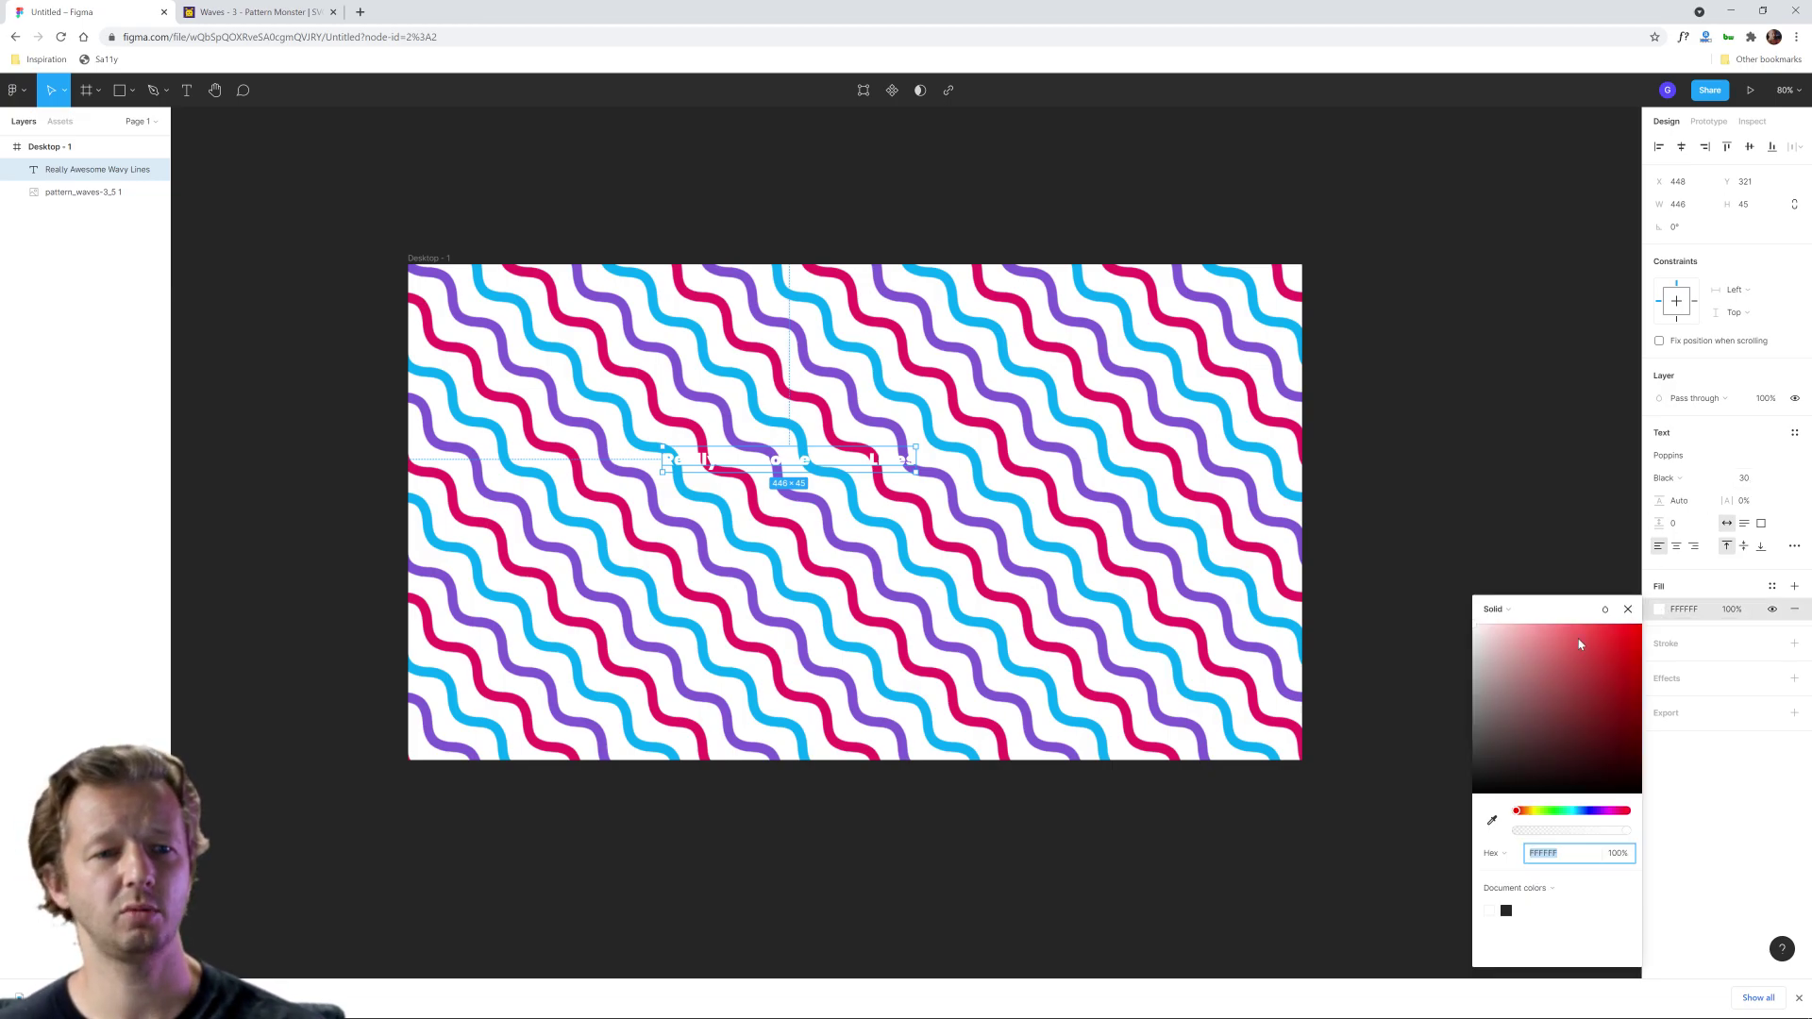
text(000000)
key(Return)
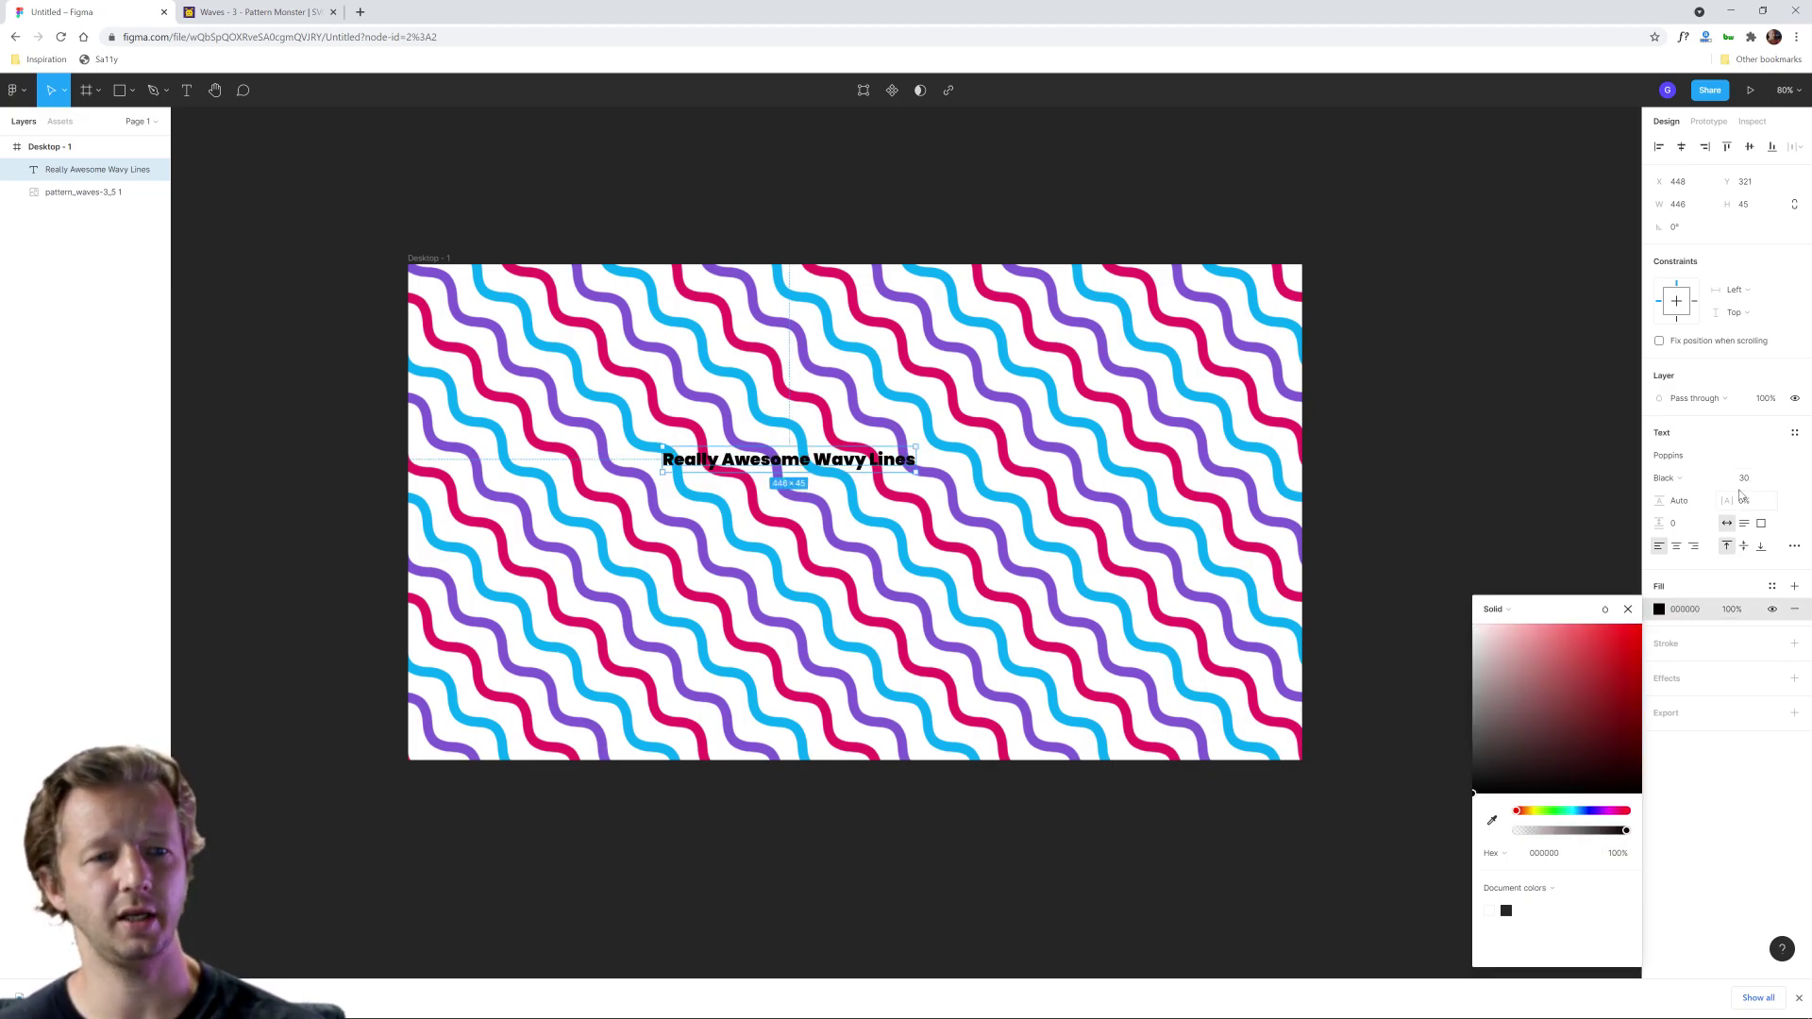
click(1744, 480)
click(1772, 479)
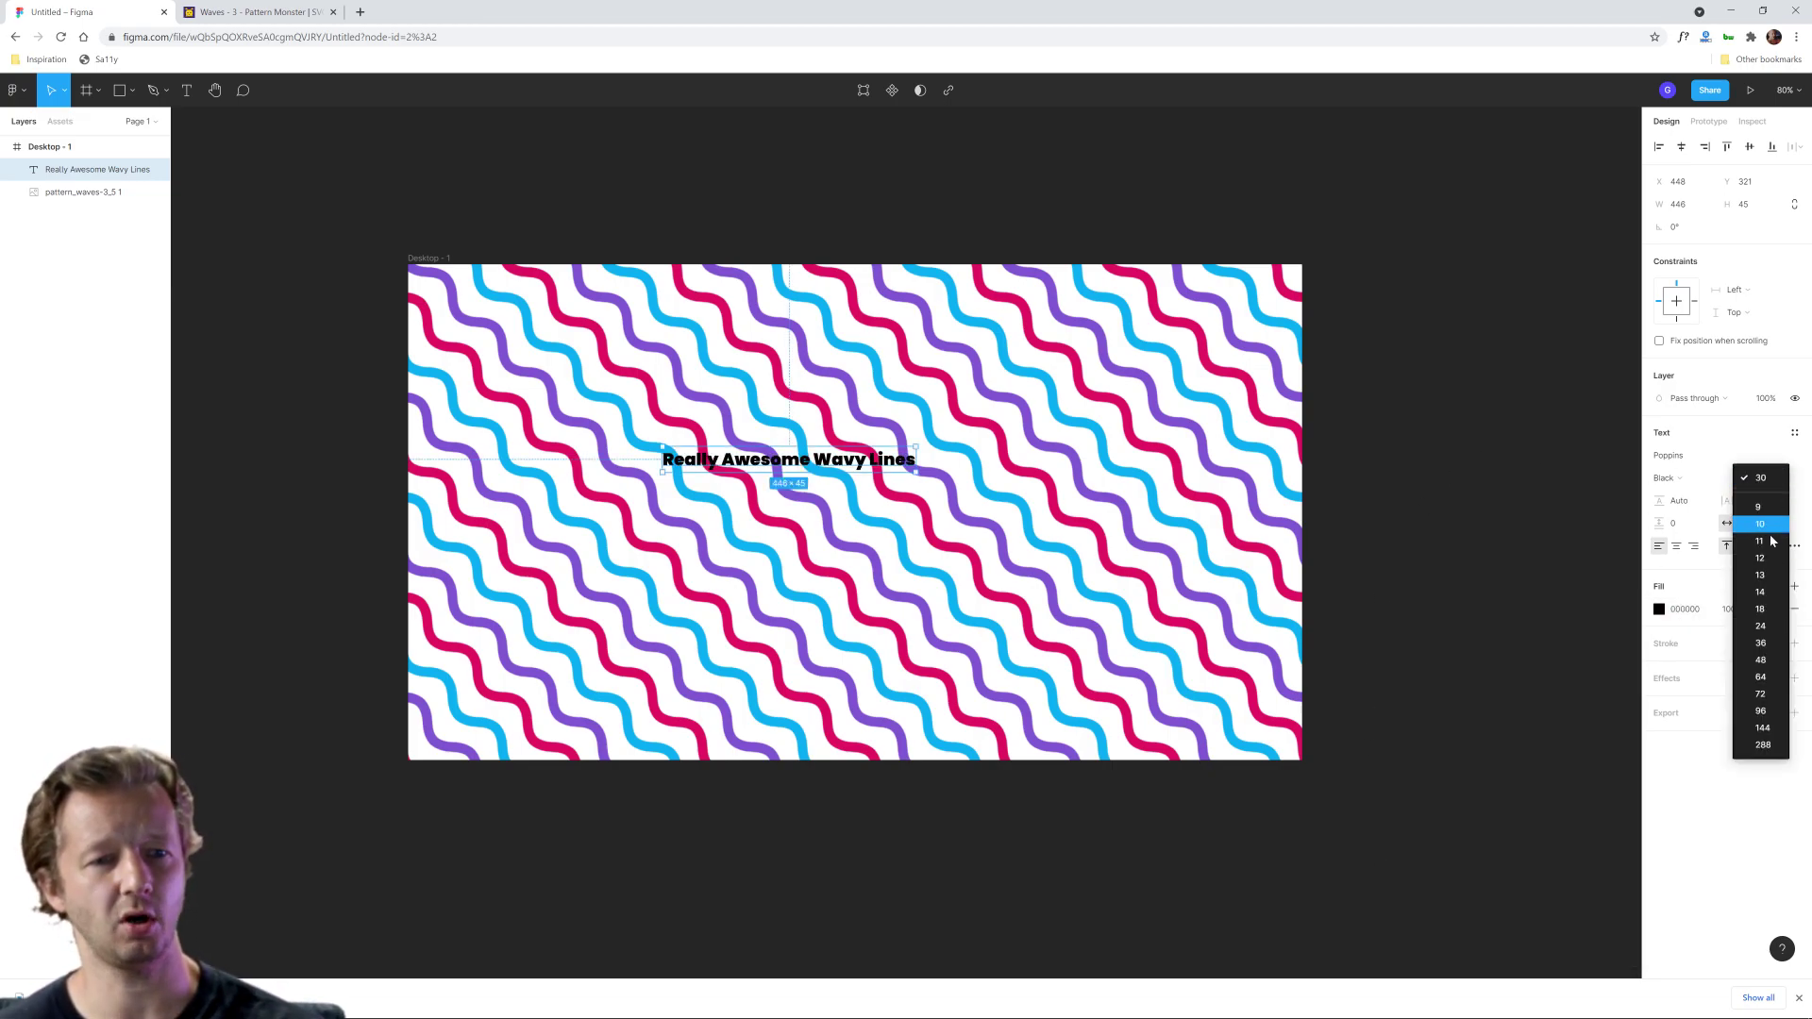
click(1761, 711)
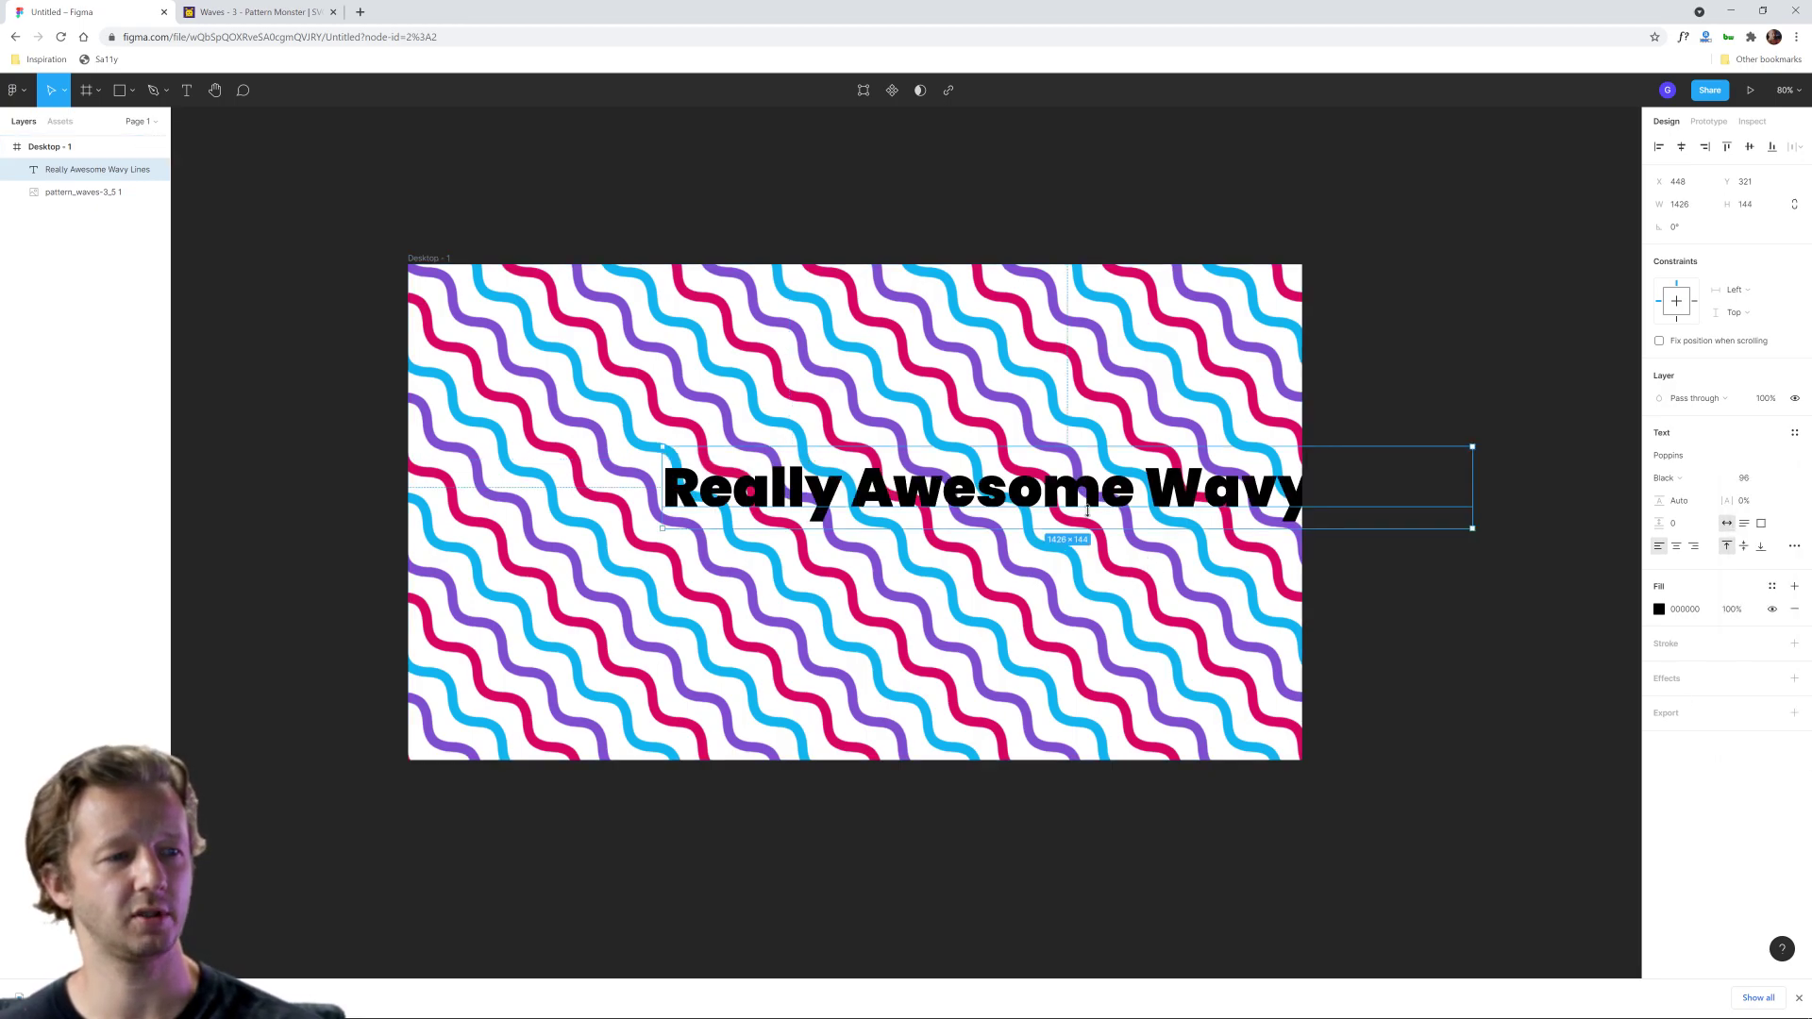
Step: Break the heading onto two centred lines and move it toward the frame's centre
drag(1122, 506, 917, 459)
double_click(1012, 449)
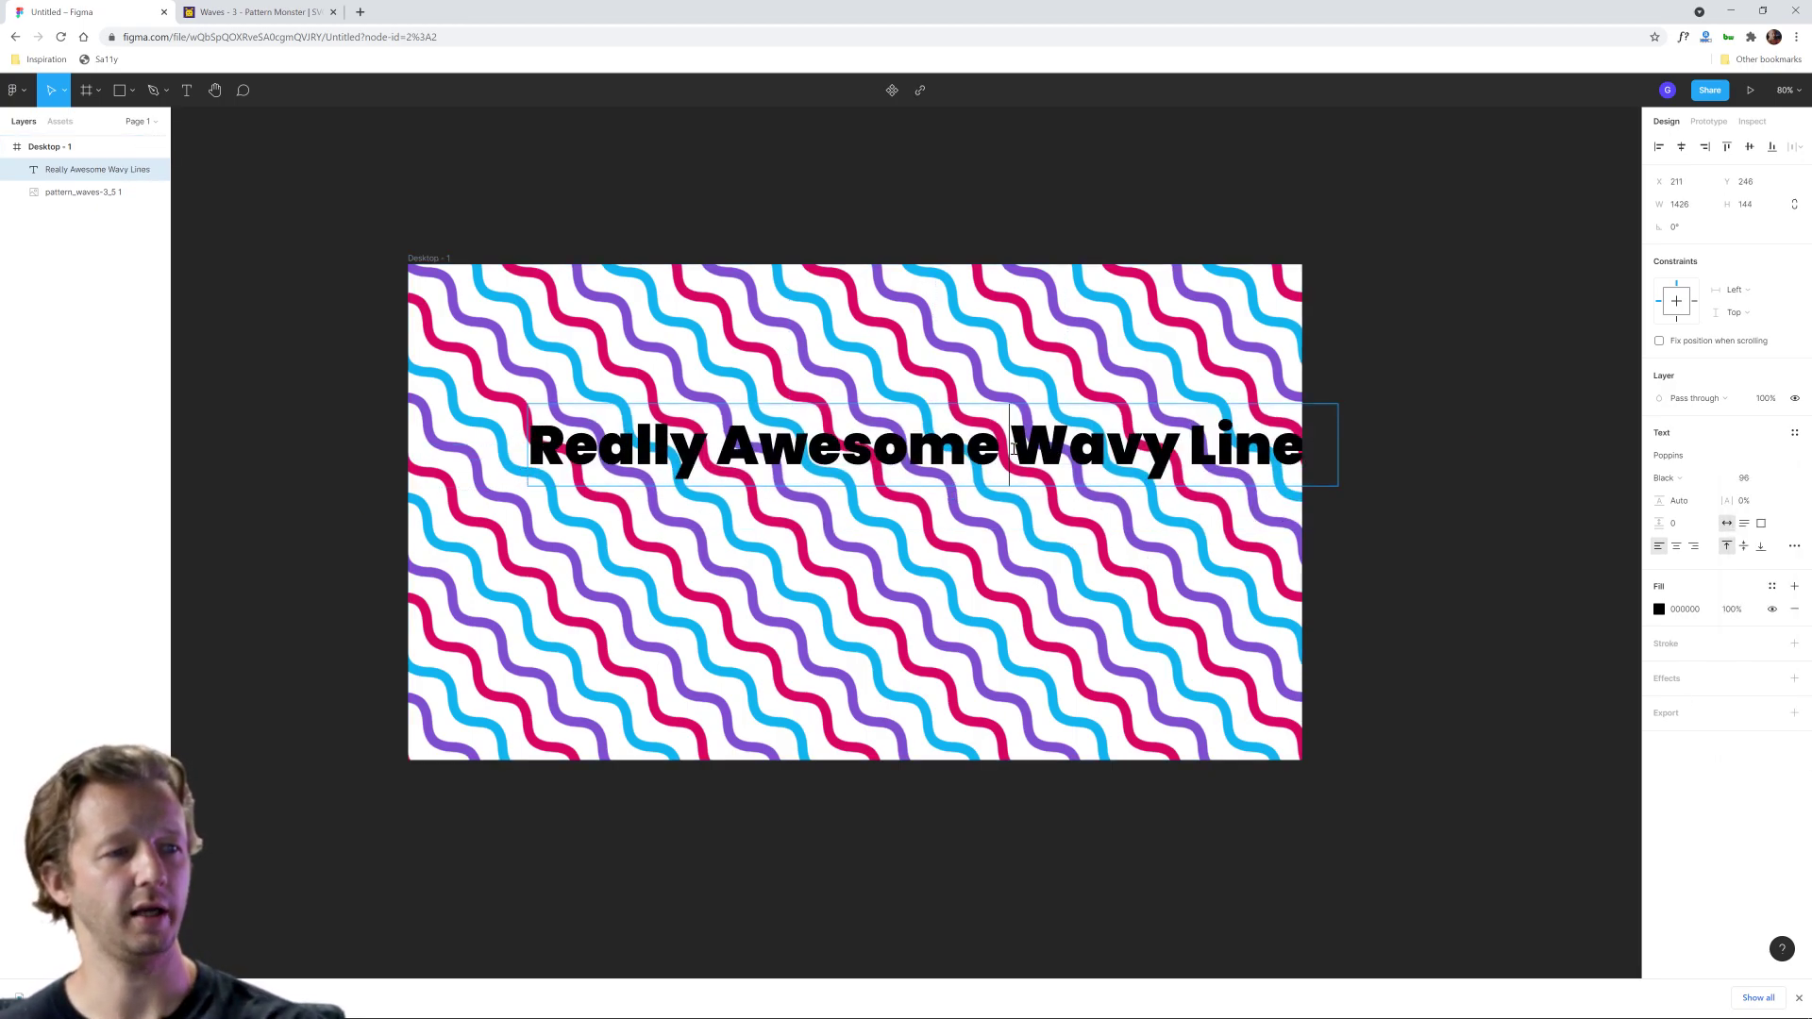
key(Return)
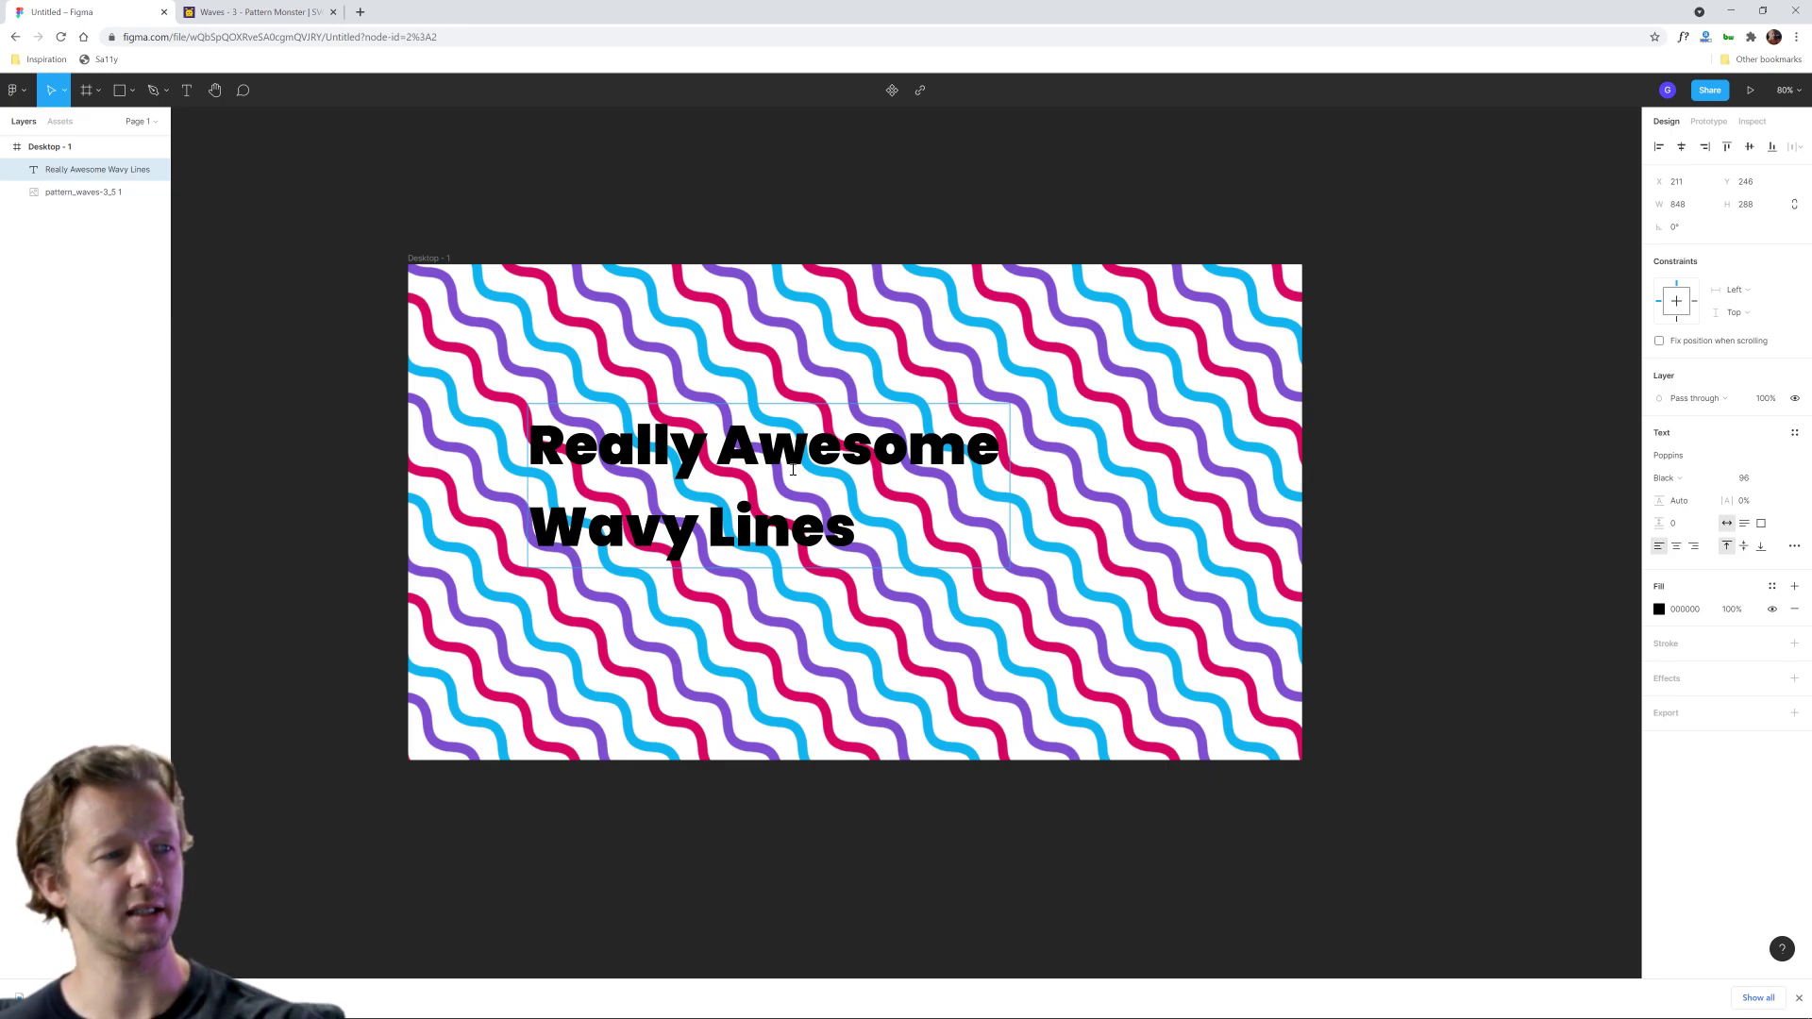
key(Escape)
click(1676, 546)
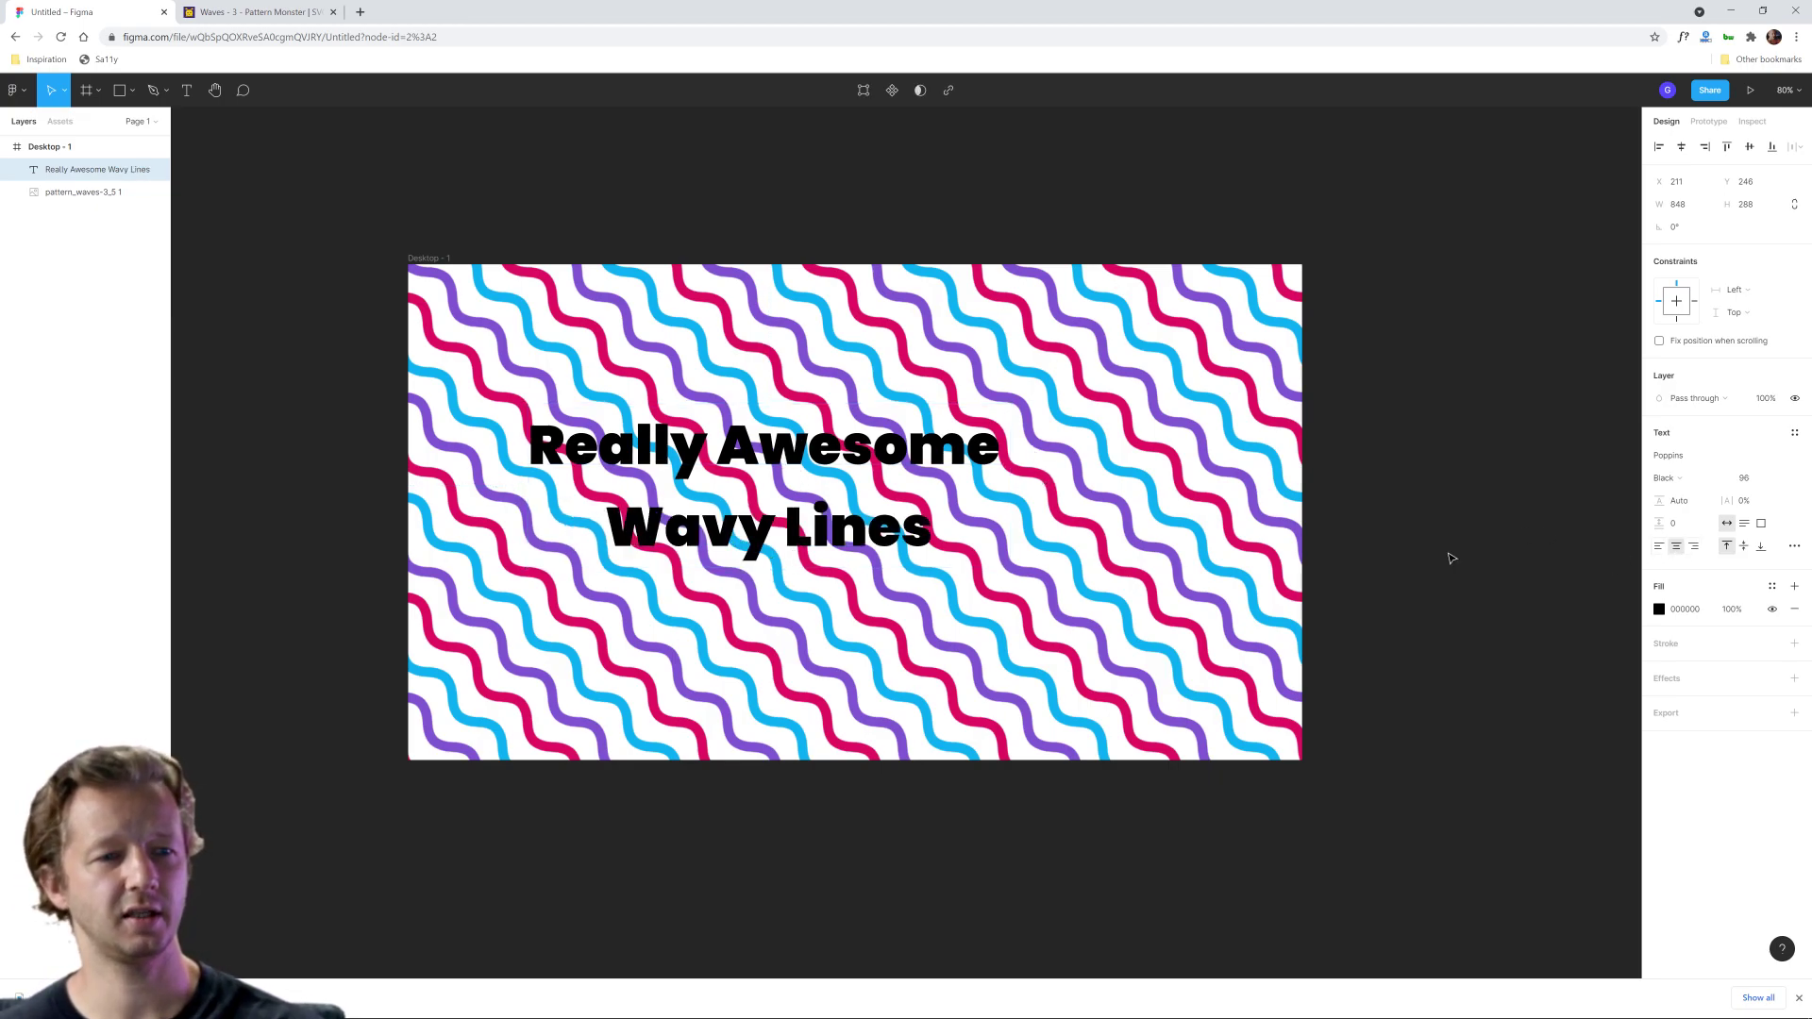
mouse_move(817, 453)
mouse_down()
mouse_move(934, 478)
mouse_move(909, 474)
mouse_up()
Step: Resize the wave pattern image to a 729 × 966 full-height strip on the left
click(1435, 477)
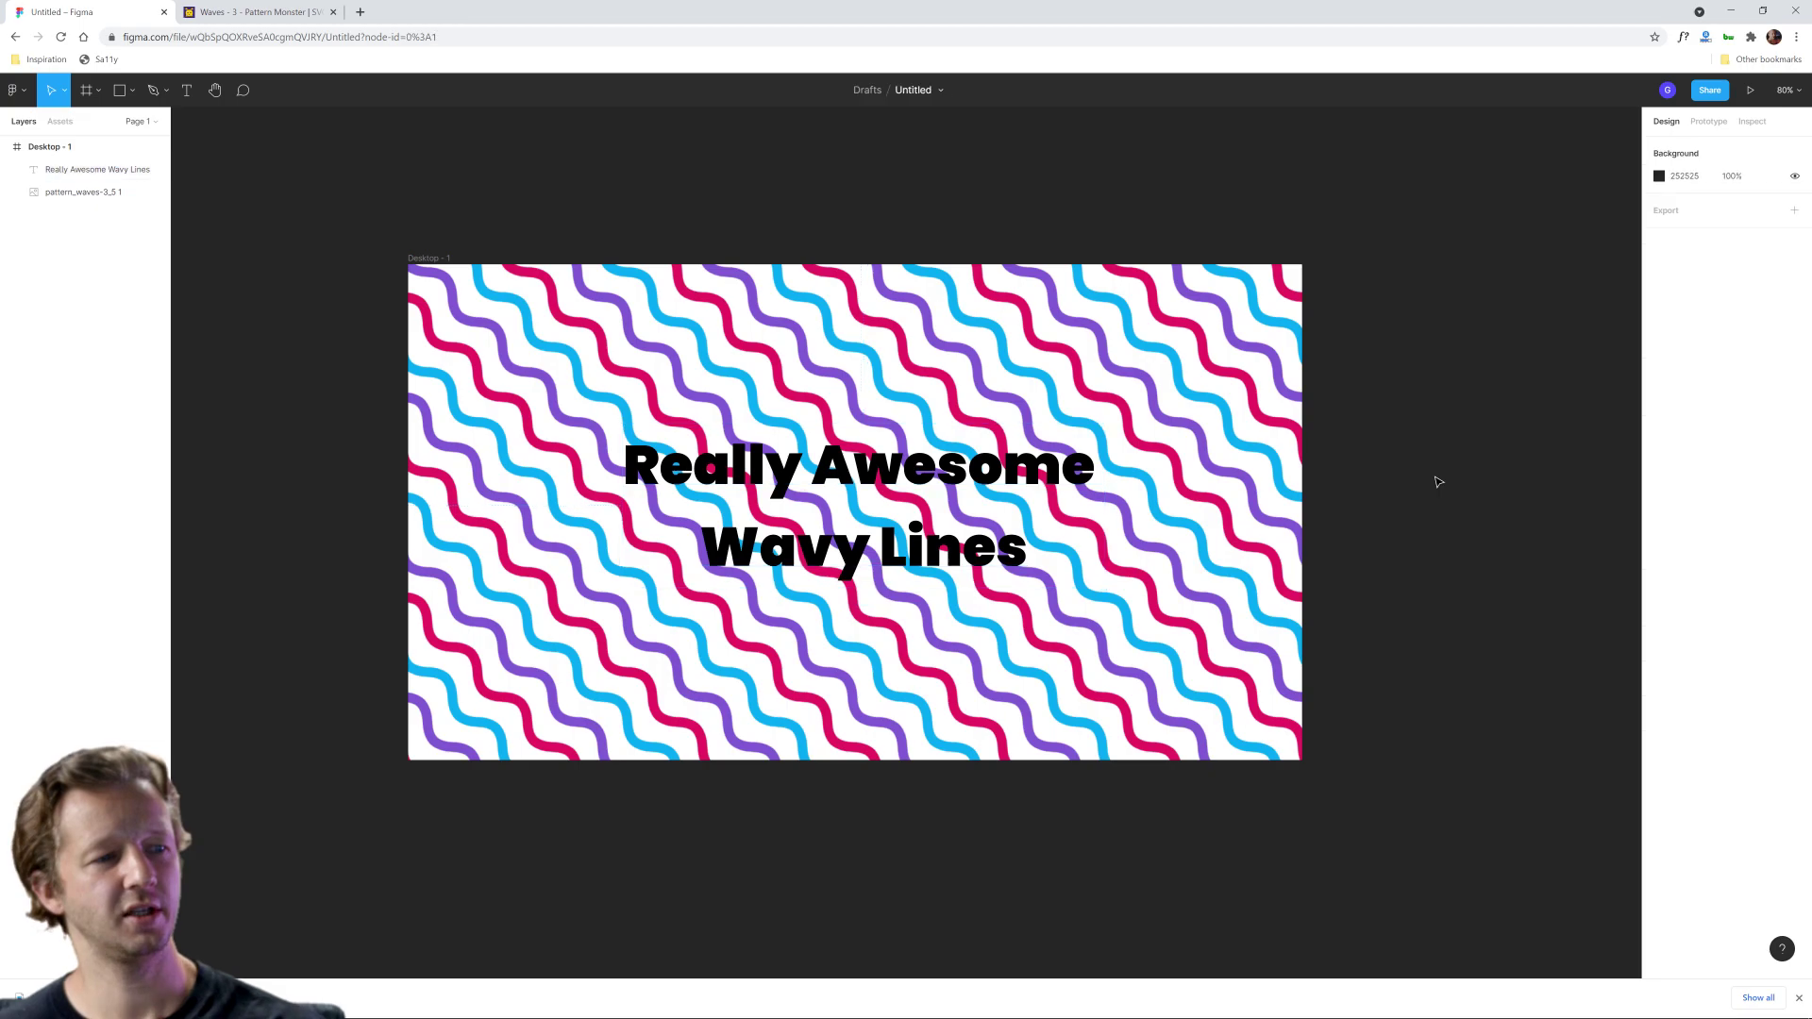
click(931, 552)
click(1403, 554)
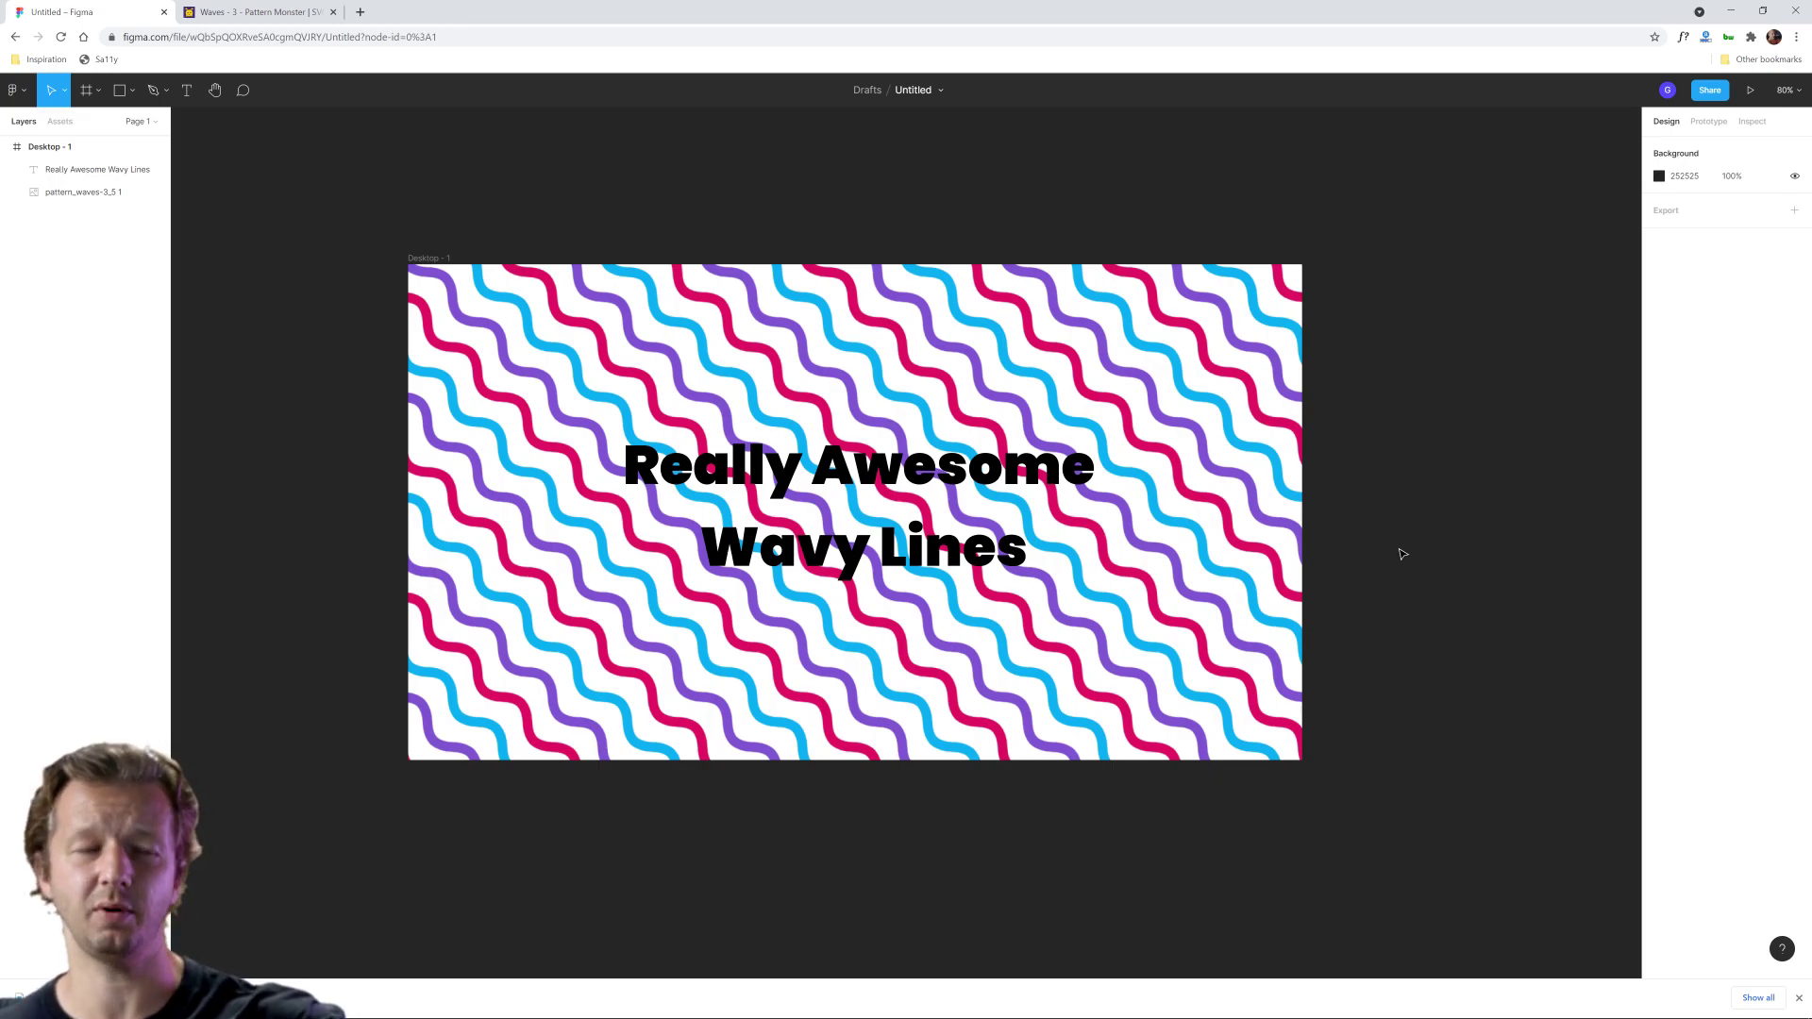
click(1191, 632)
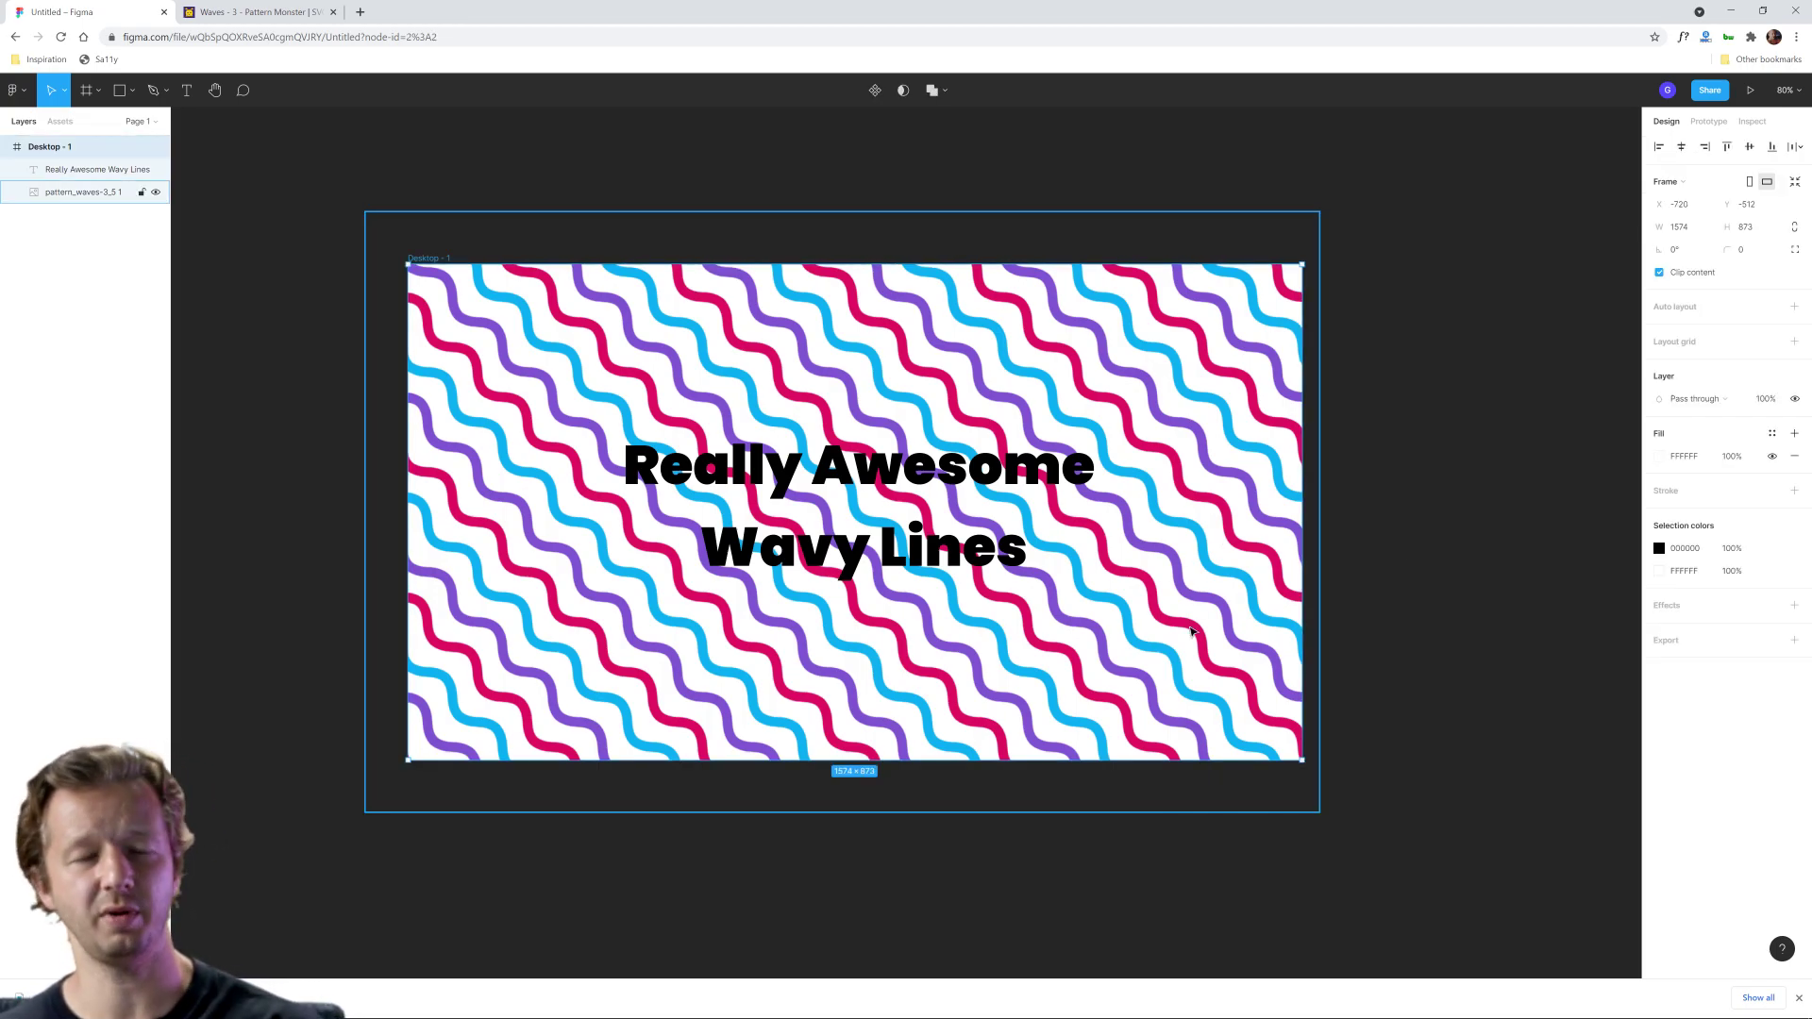
click(1282, 668)
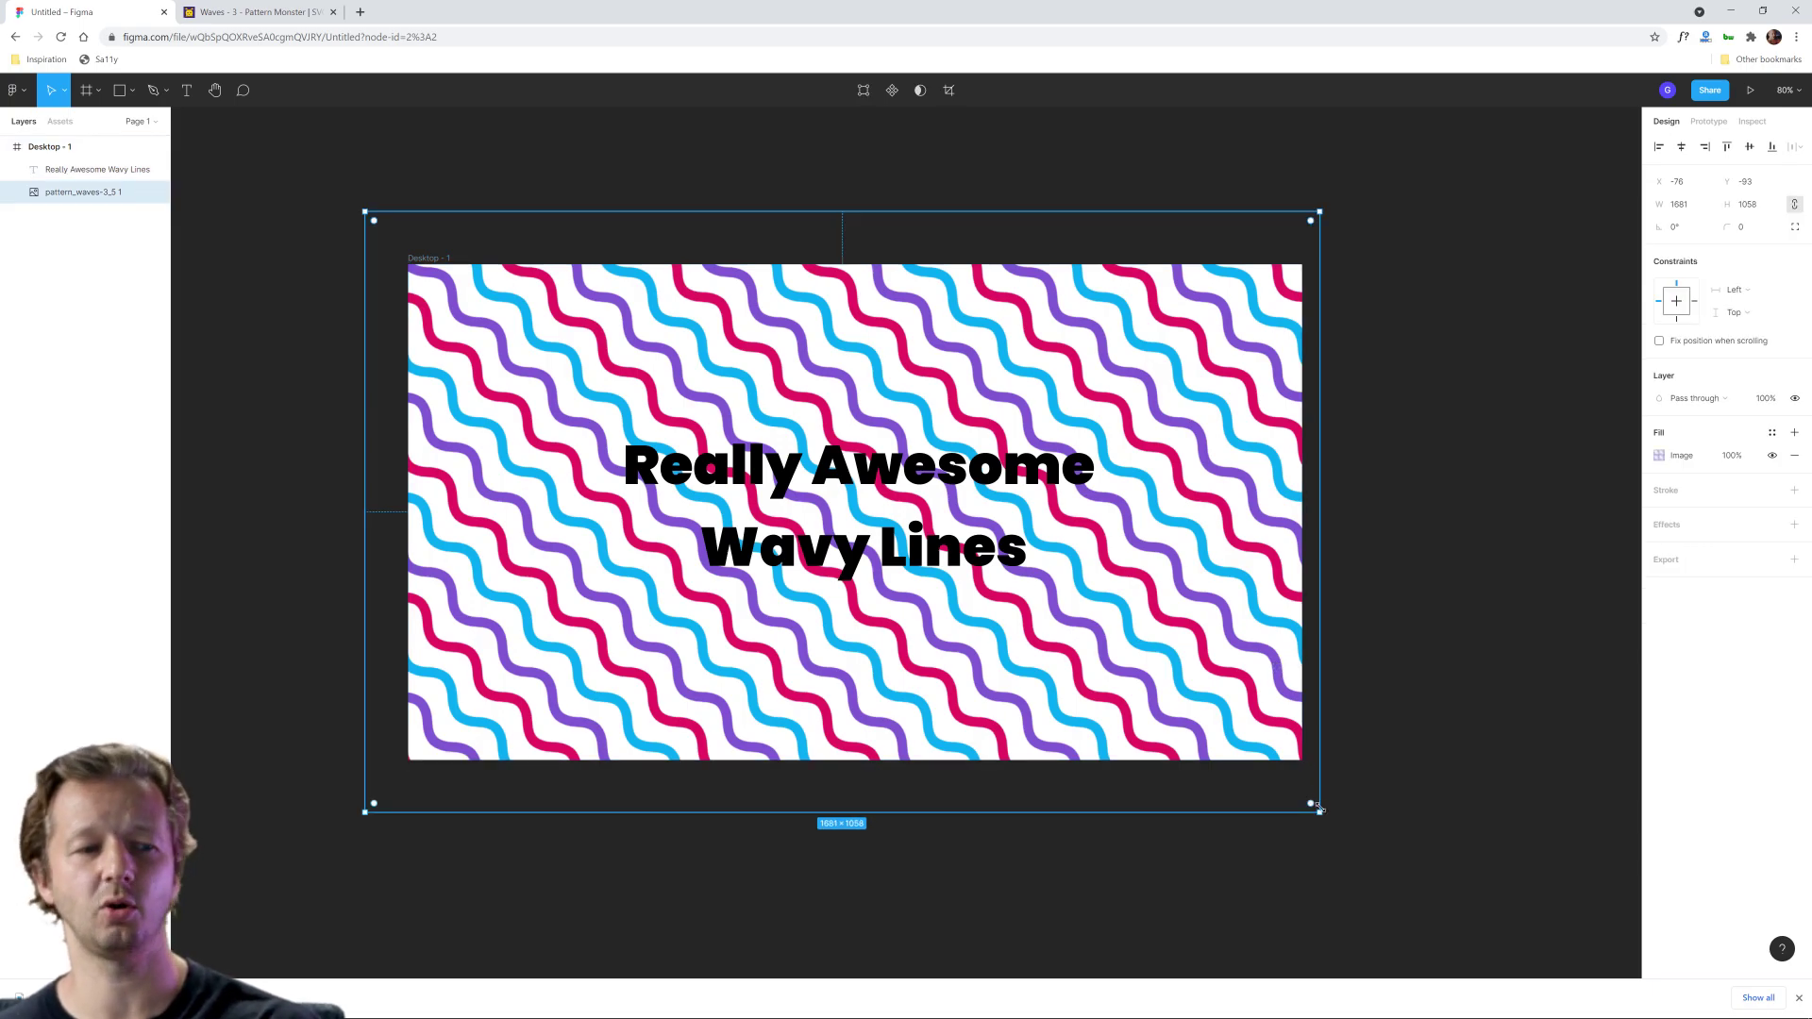
drag(1319, 810, 777, 761)
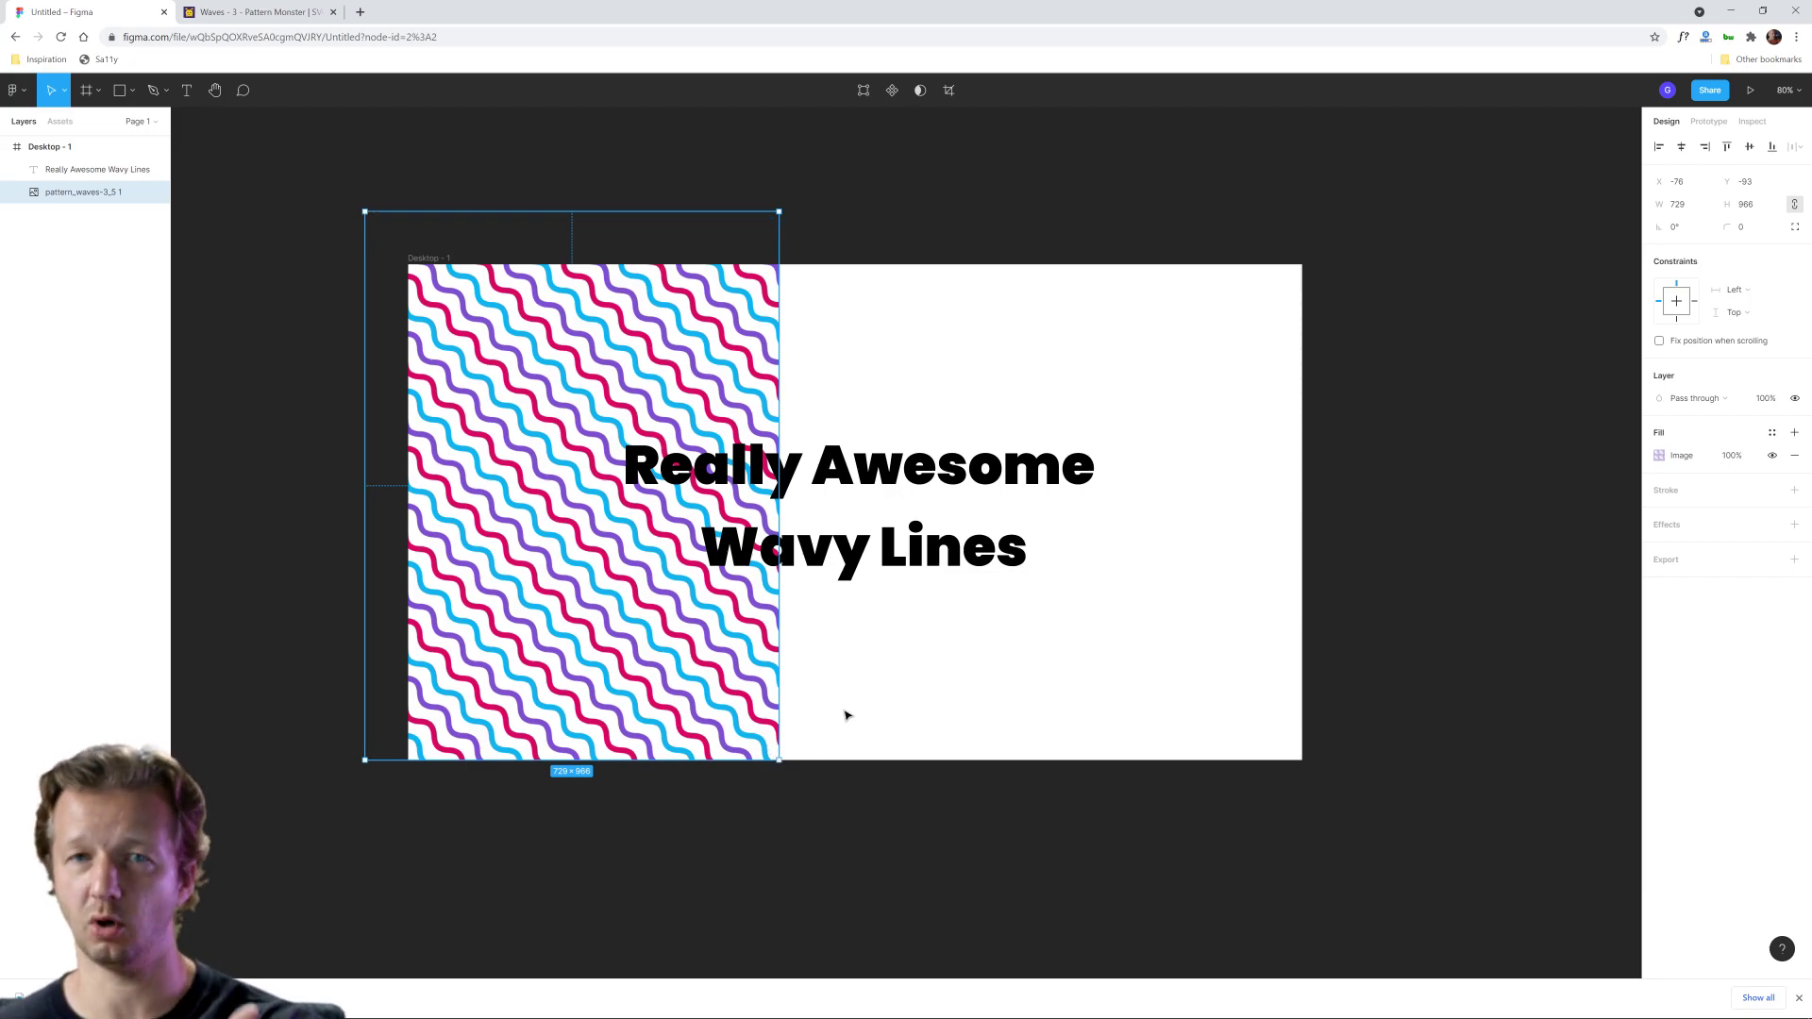
Step: Make the wave pattern strip narrower
click(972, 555)
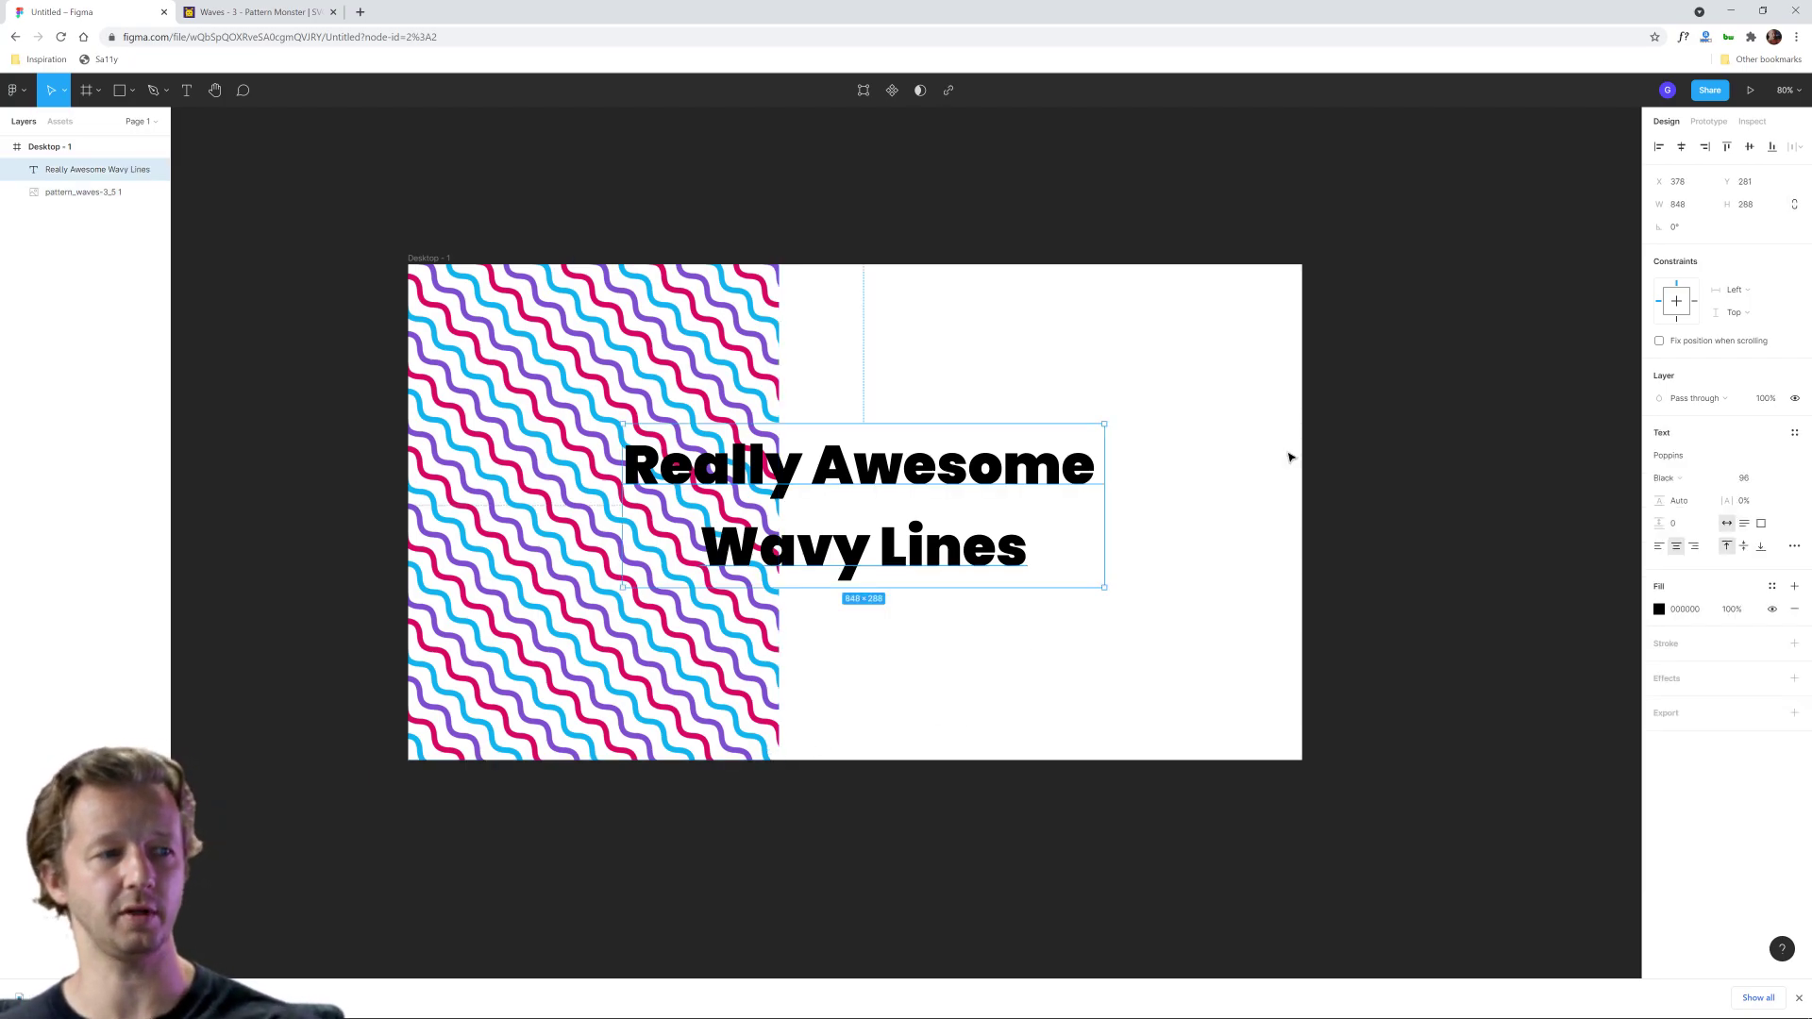
click(652, 653)
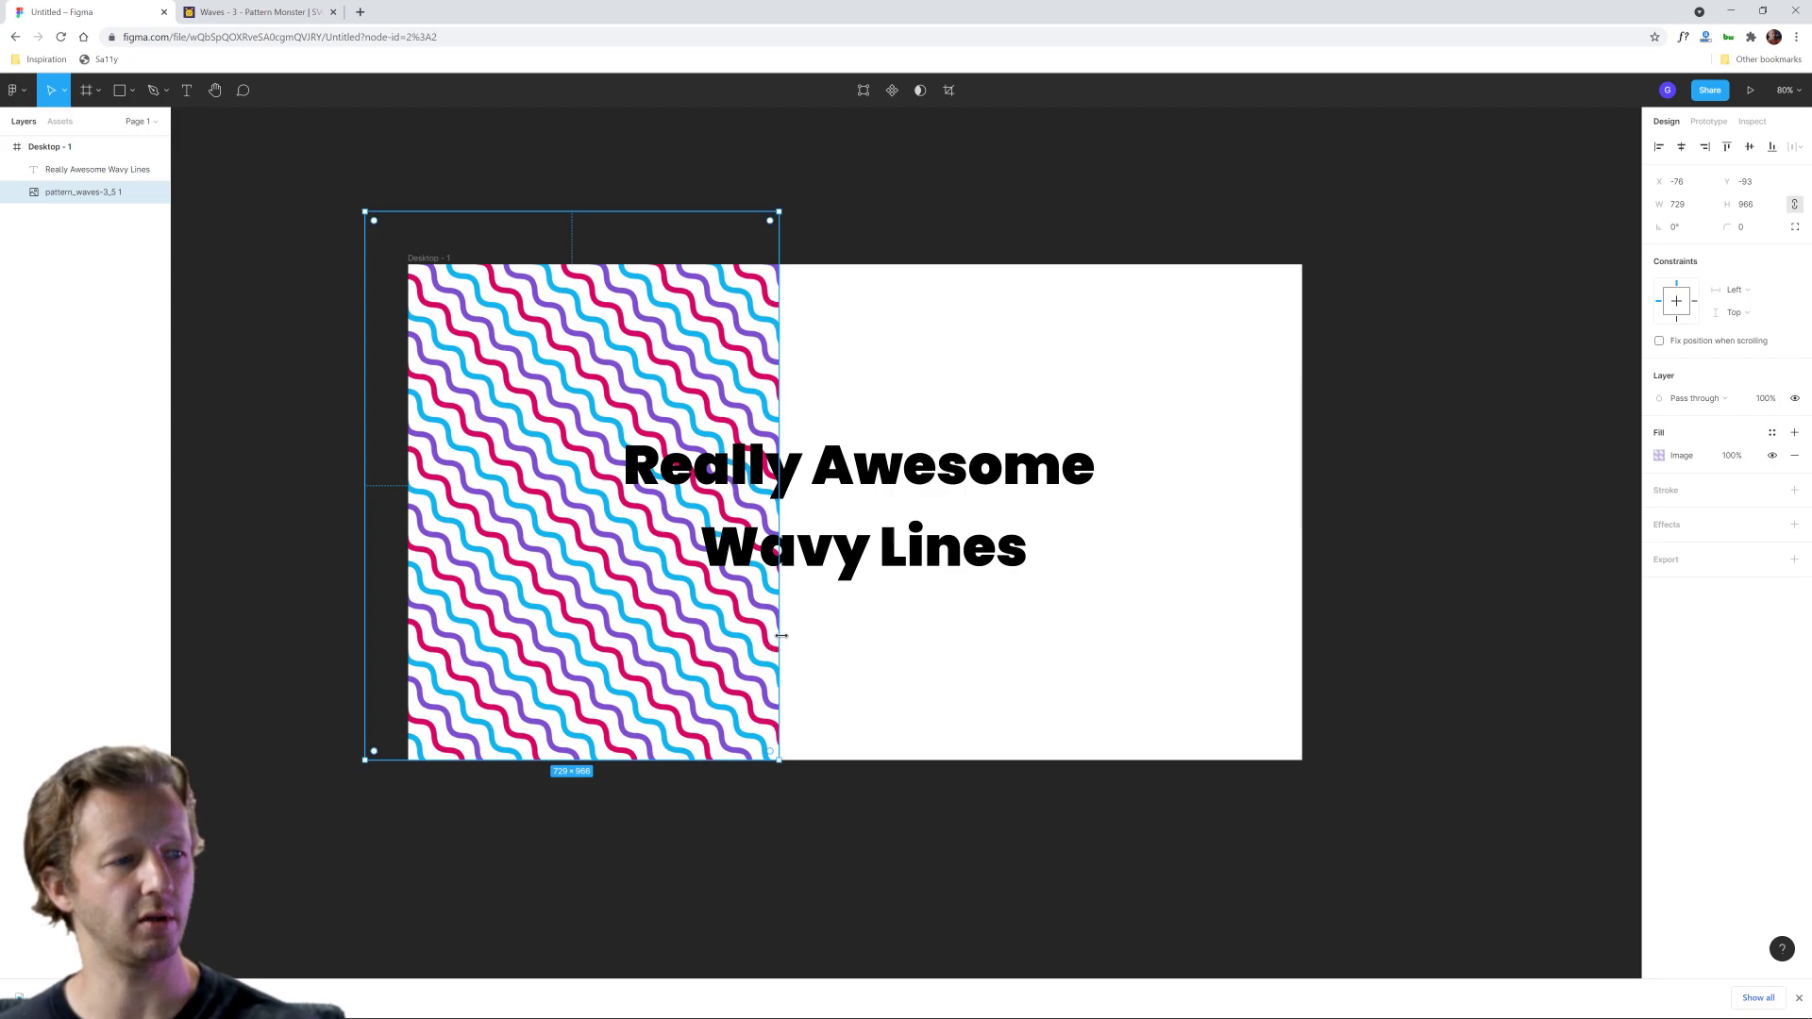
drag(781, 635, 700, 635)
Step: Left-align the heading, set its line height to 110 and reposition it up and left
click(944, 534)
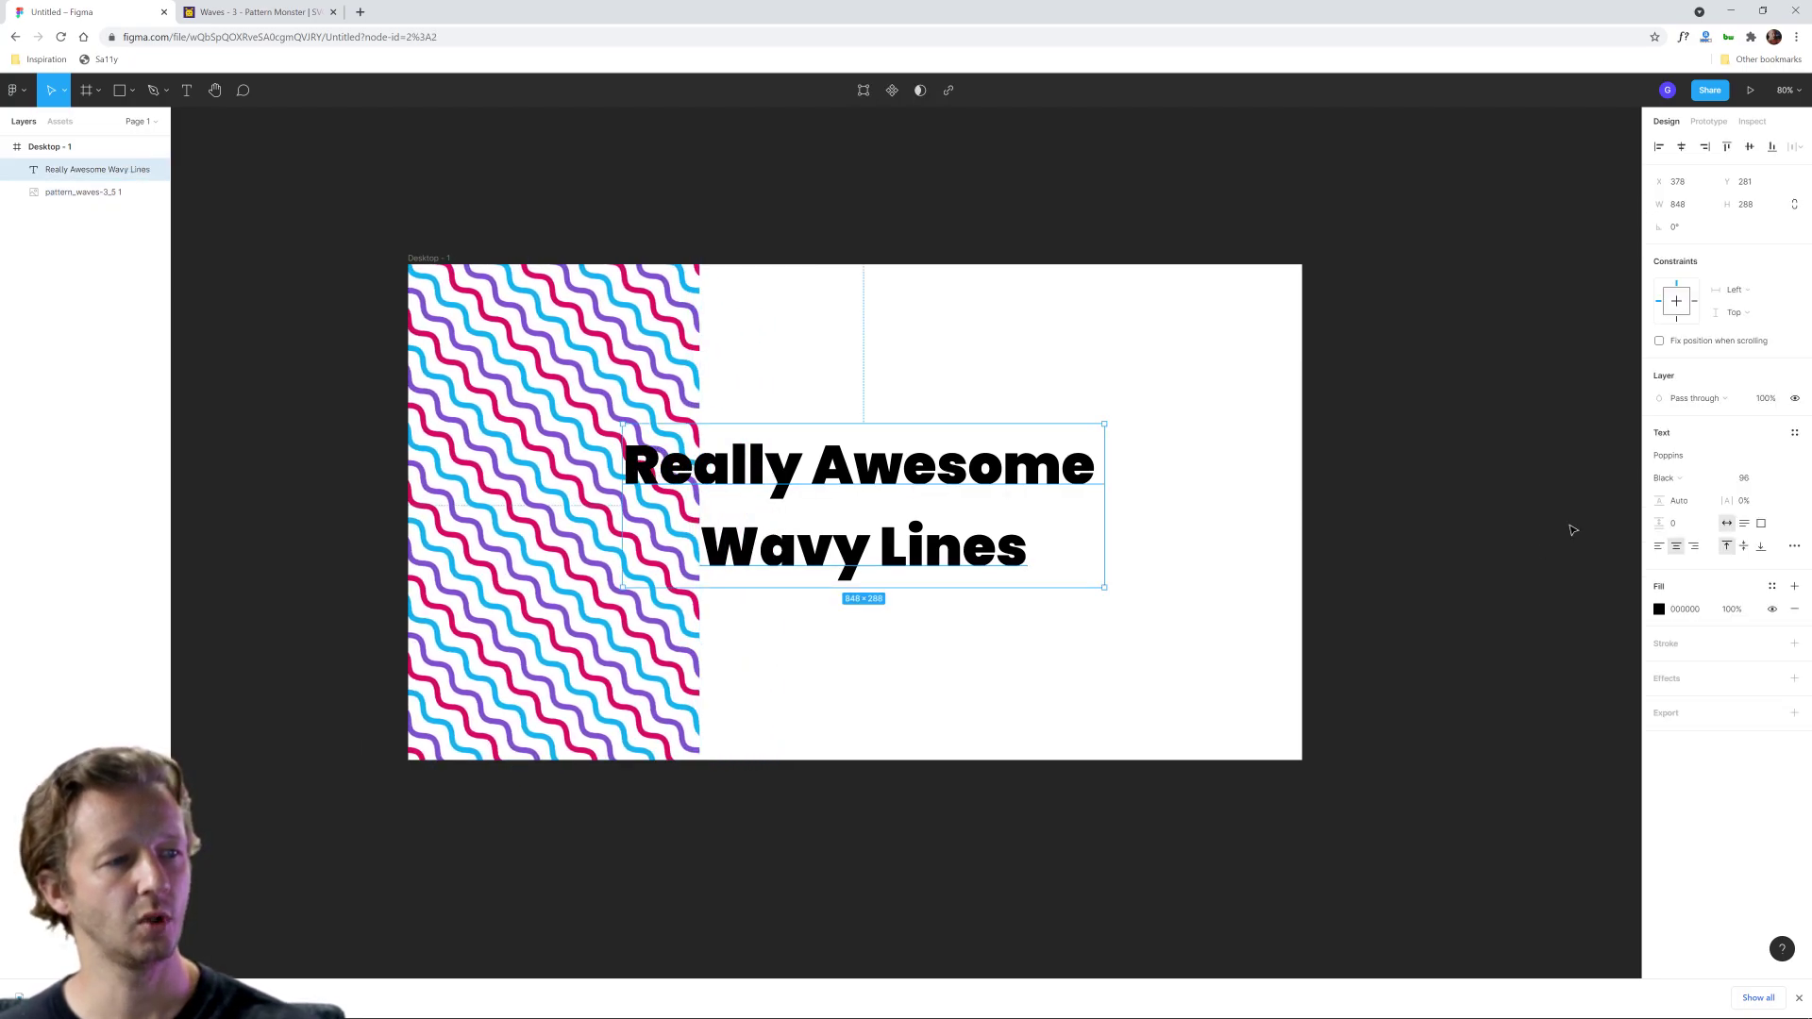
click(1659, 546)
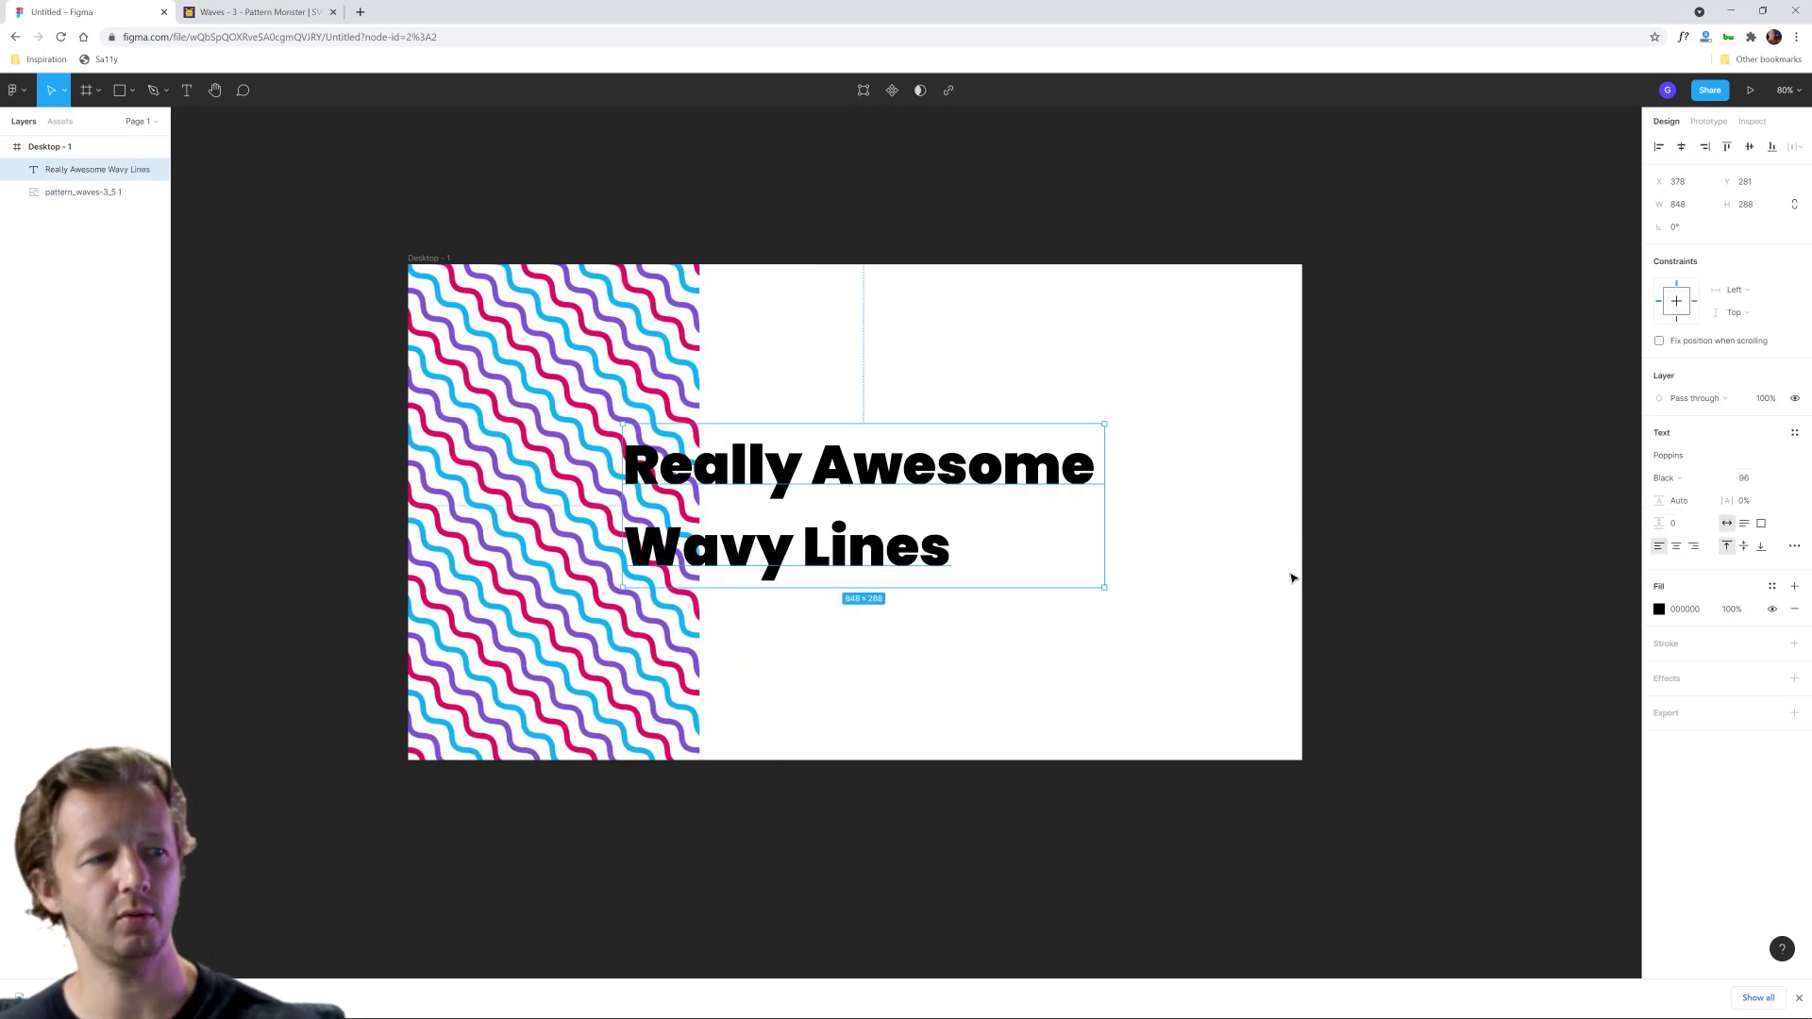
click(1291, 577)
drag(766, 504, 715, 447)
click(1680, 502)
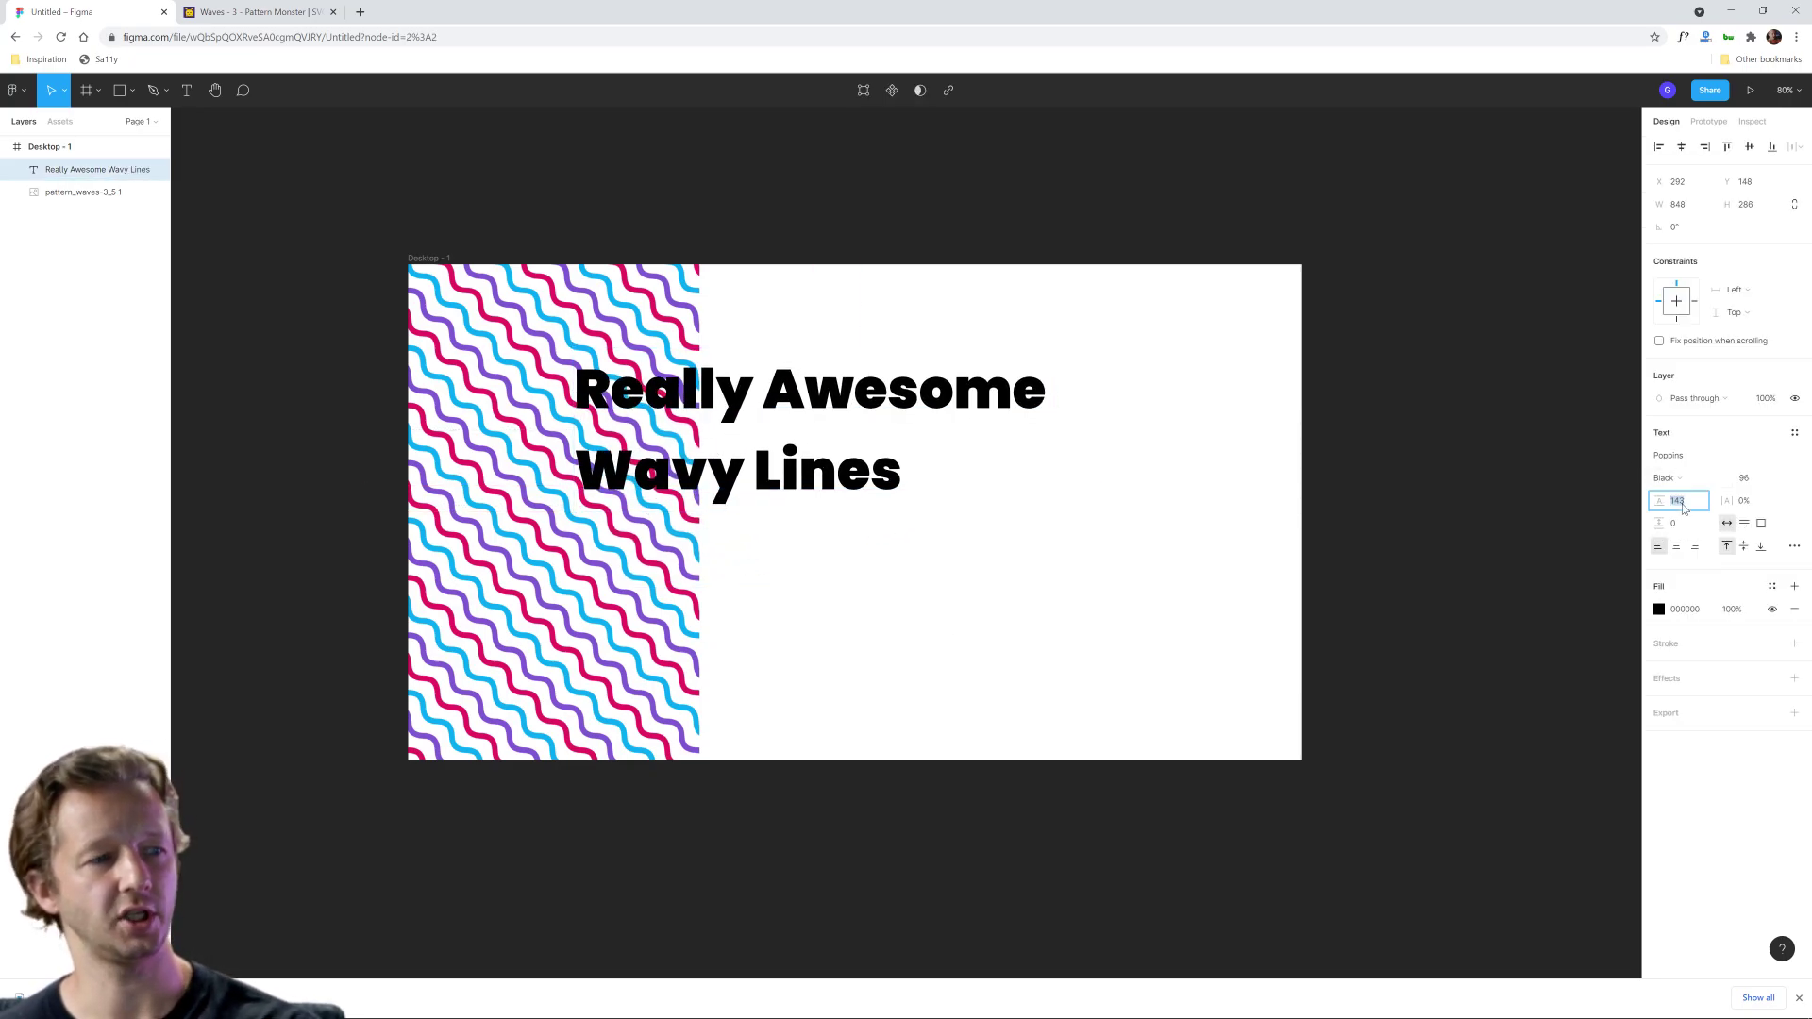
text(110)
key(Return)
click(865, 566)
mouse_move(804, 426)
mouse_down()
mouse_move(804, 457)
mouse_move(770, 416)
mouse_up()
Step: Drag the pattern's bottom edge up in two passes so it ends just below the heading
click(661, 613)
click(634, 748)
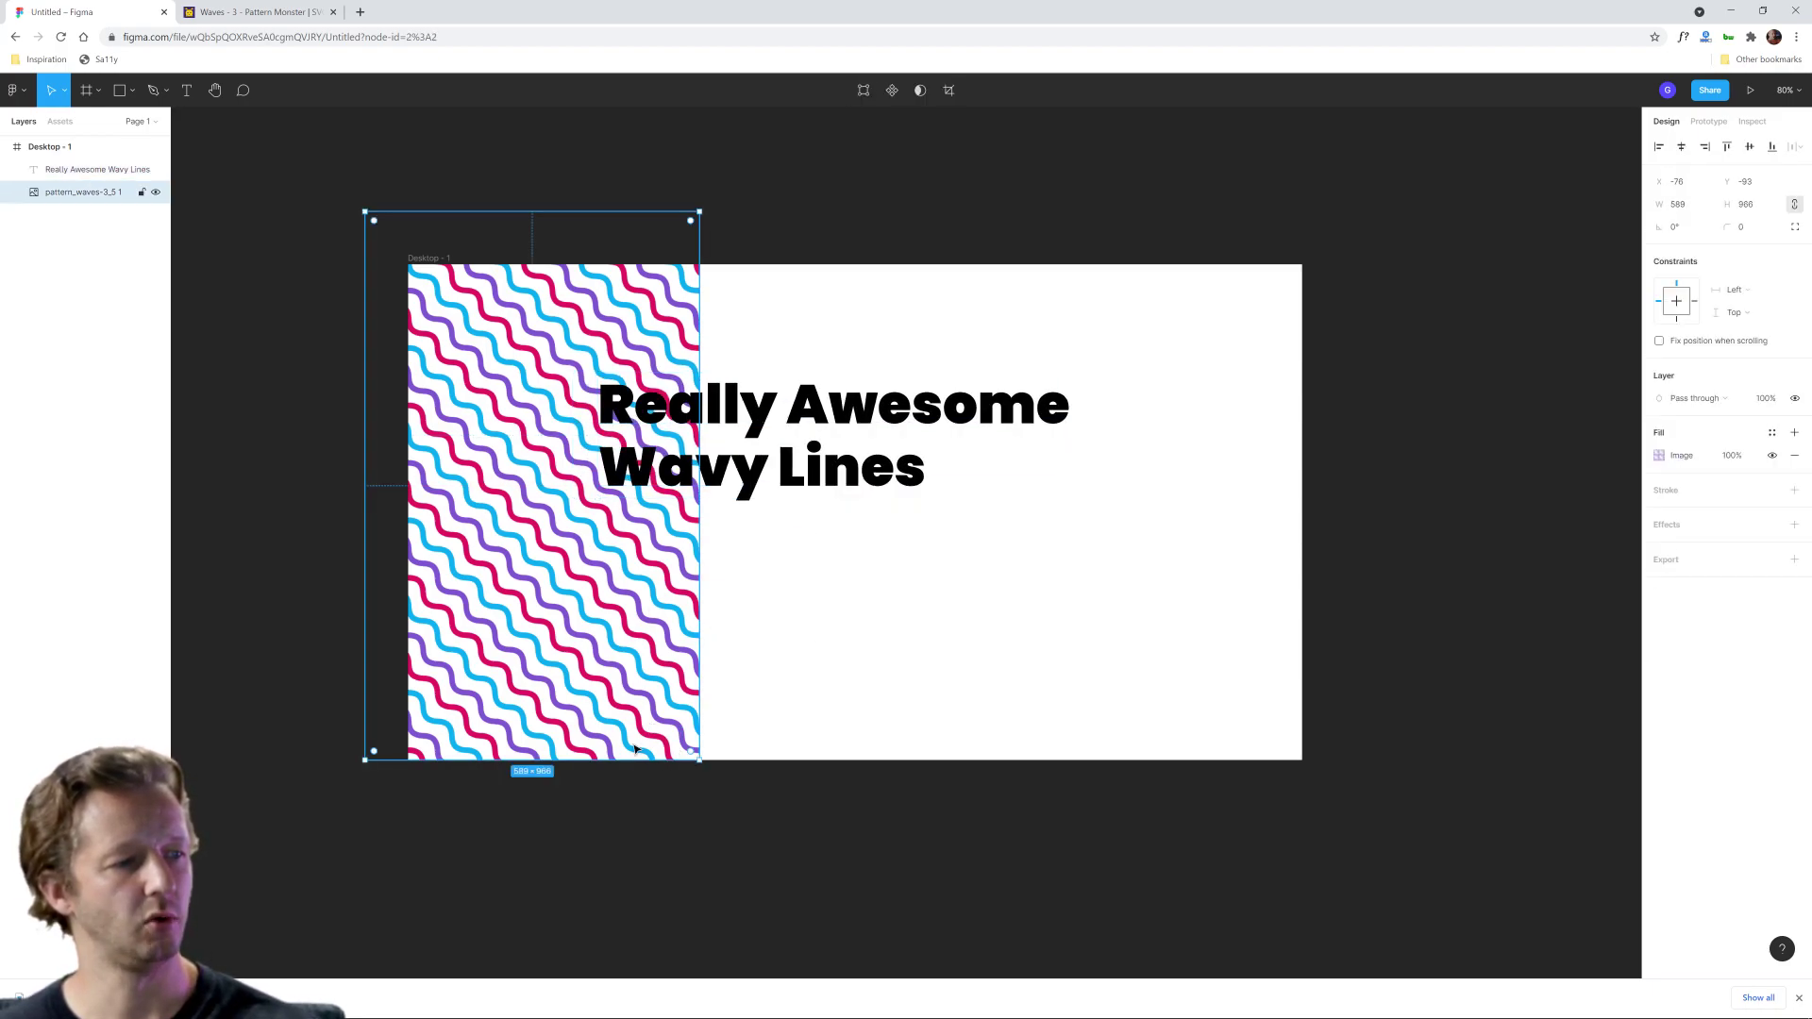
drag(626, 758, 629, 571)
click(901, 580)
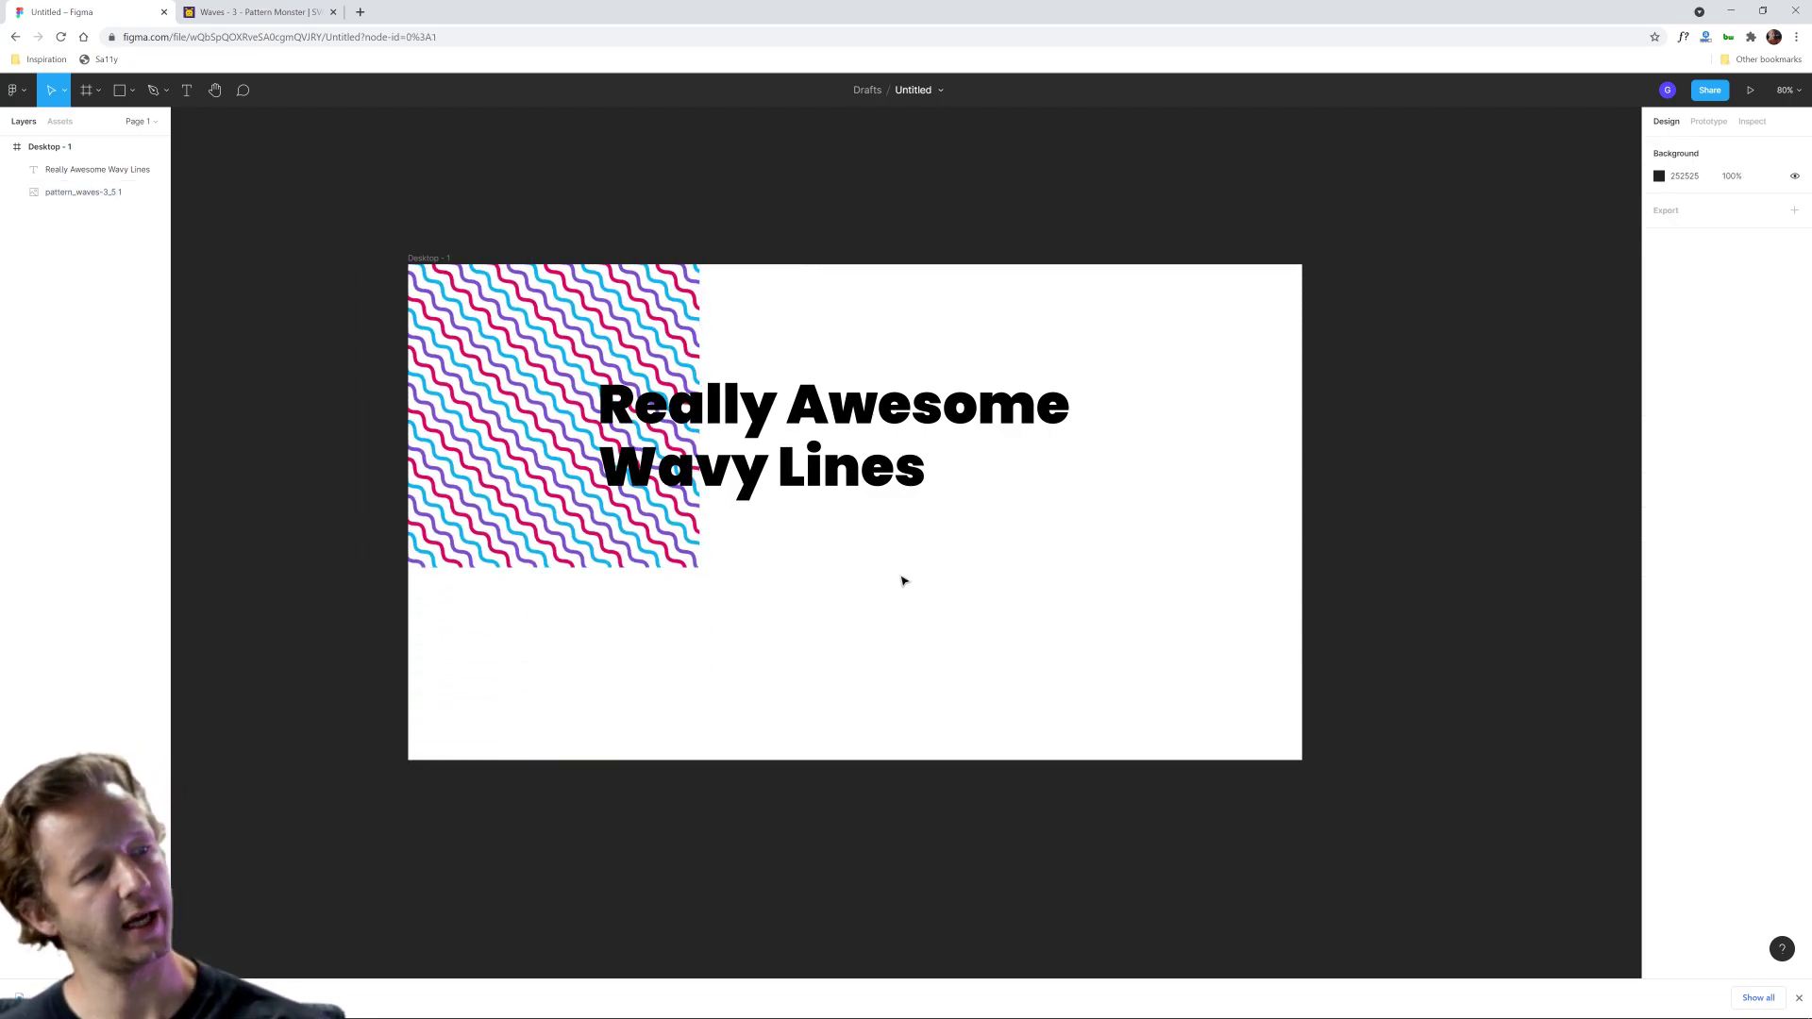
click(623, 557)
drag(547, 531, 547, 495)
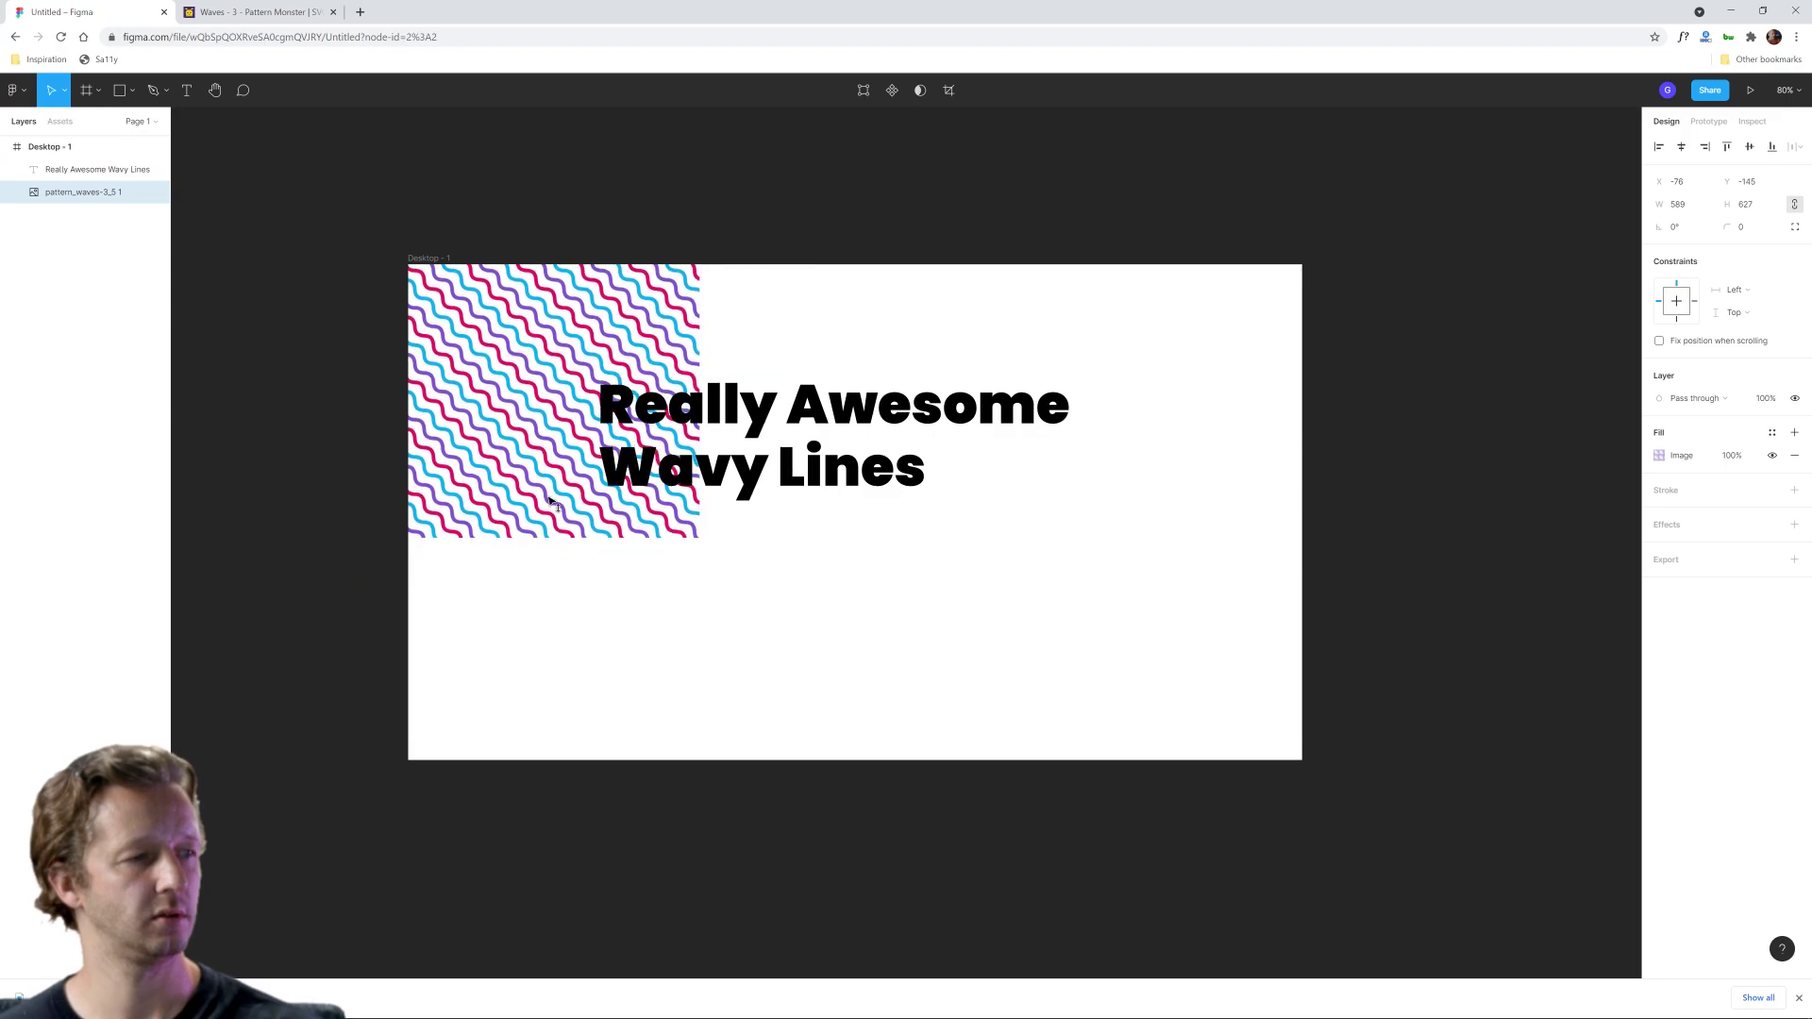
click(901, 418)
Step: Duplicate the heading, move the copy below it, and set its font size to 24
key(ctrl+d)
drag(901, 418, 901, 591)
click(1780, 477)
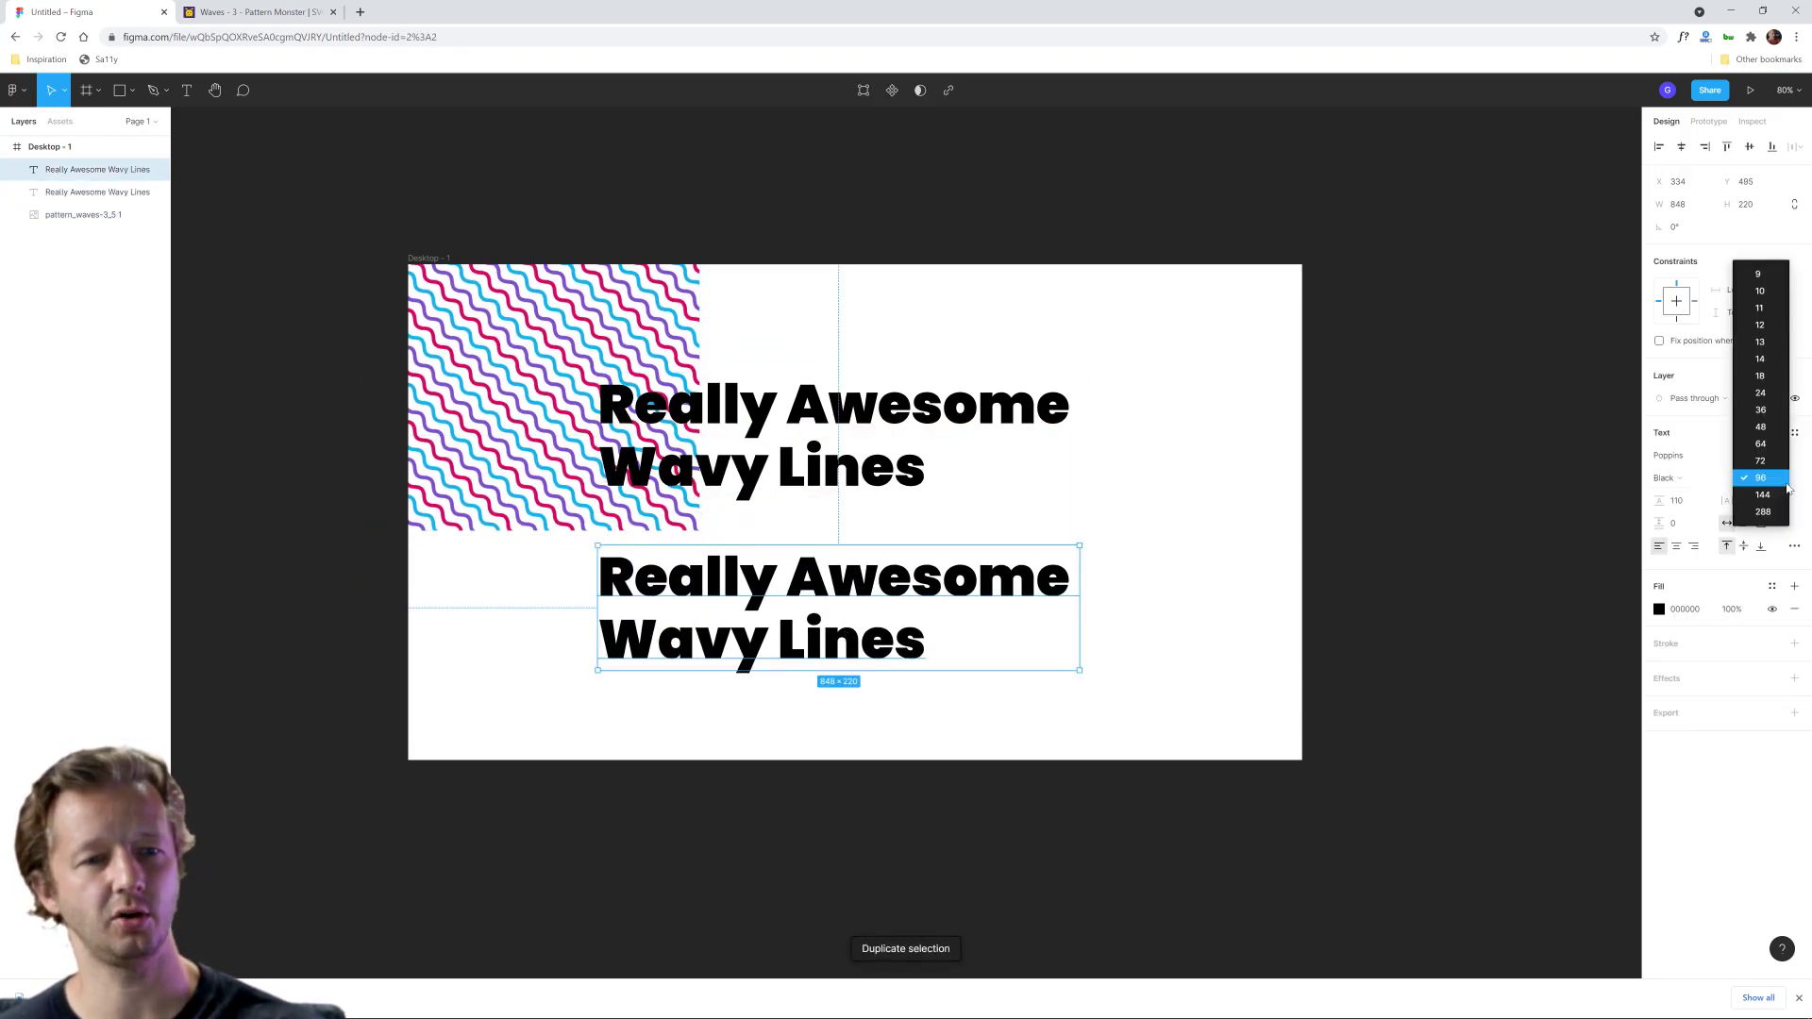
click(1761, 408)
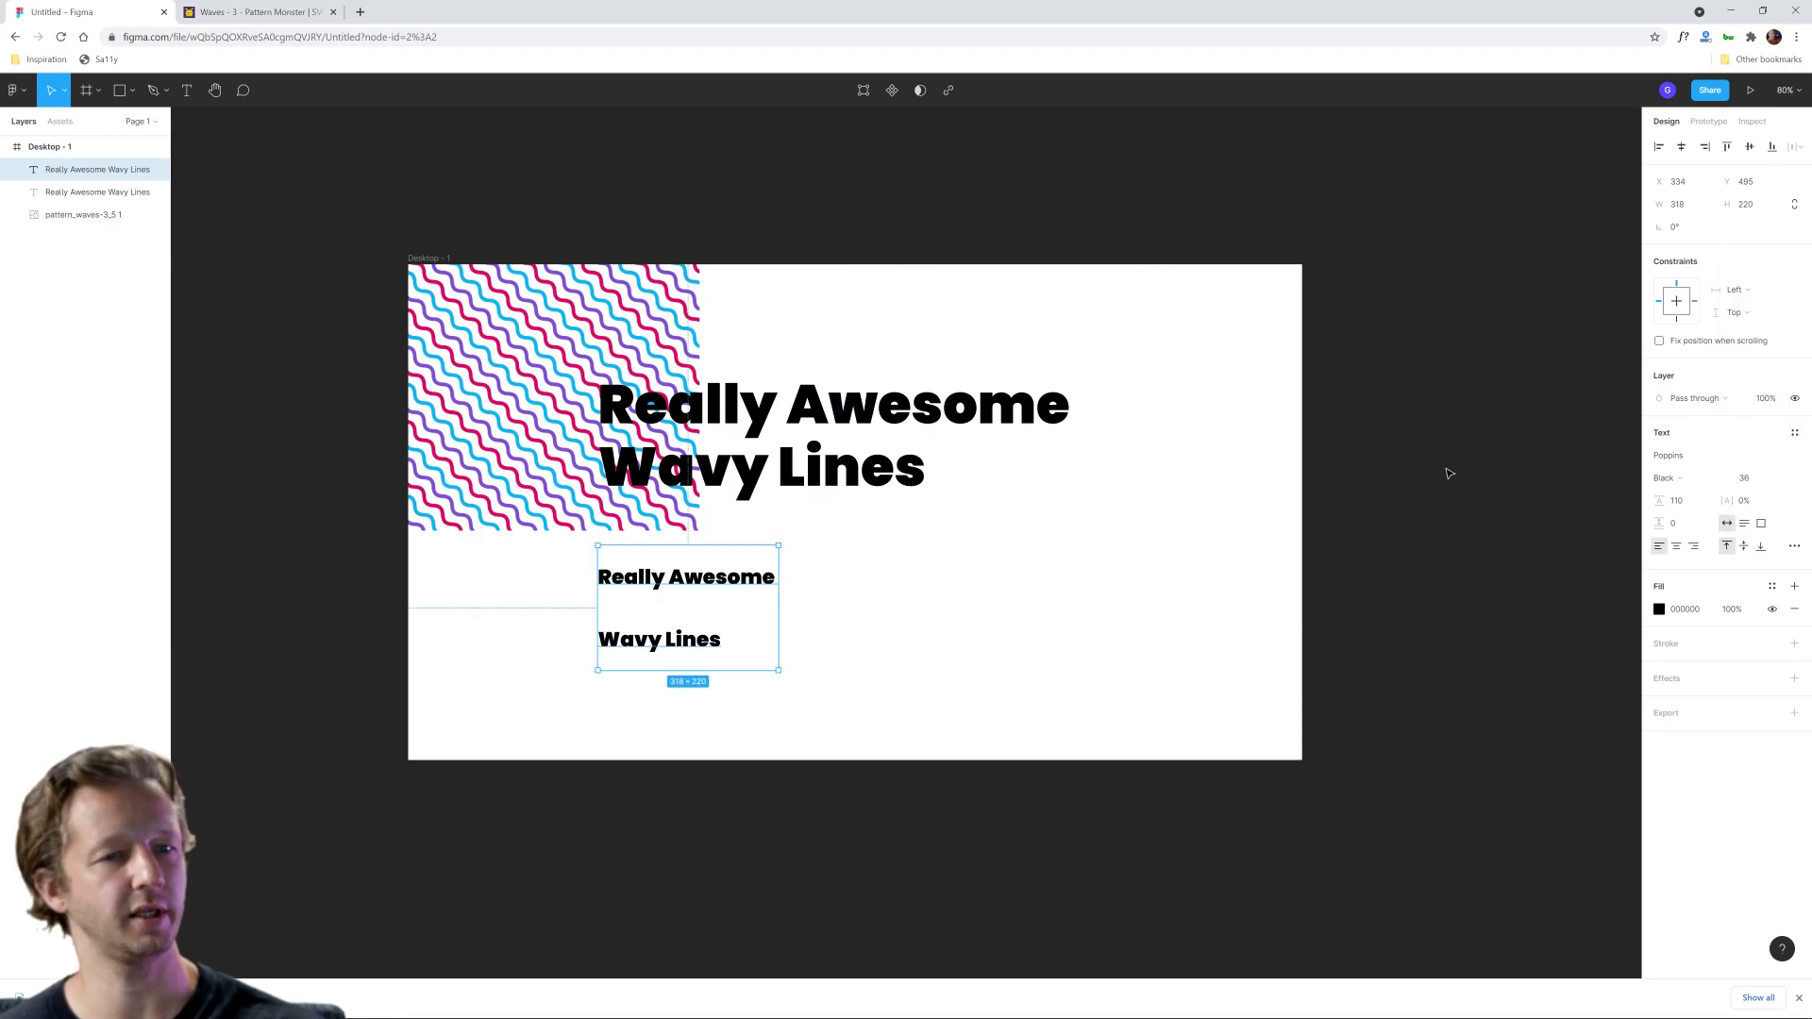
click(1792, 482)
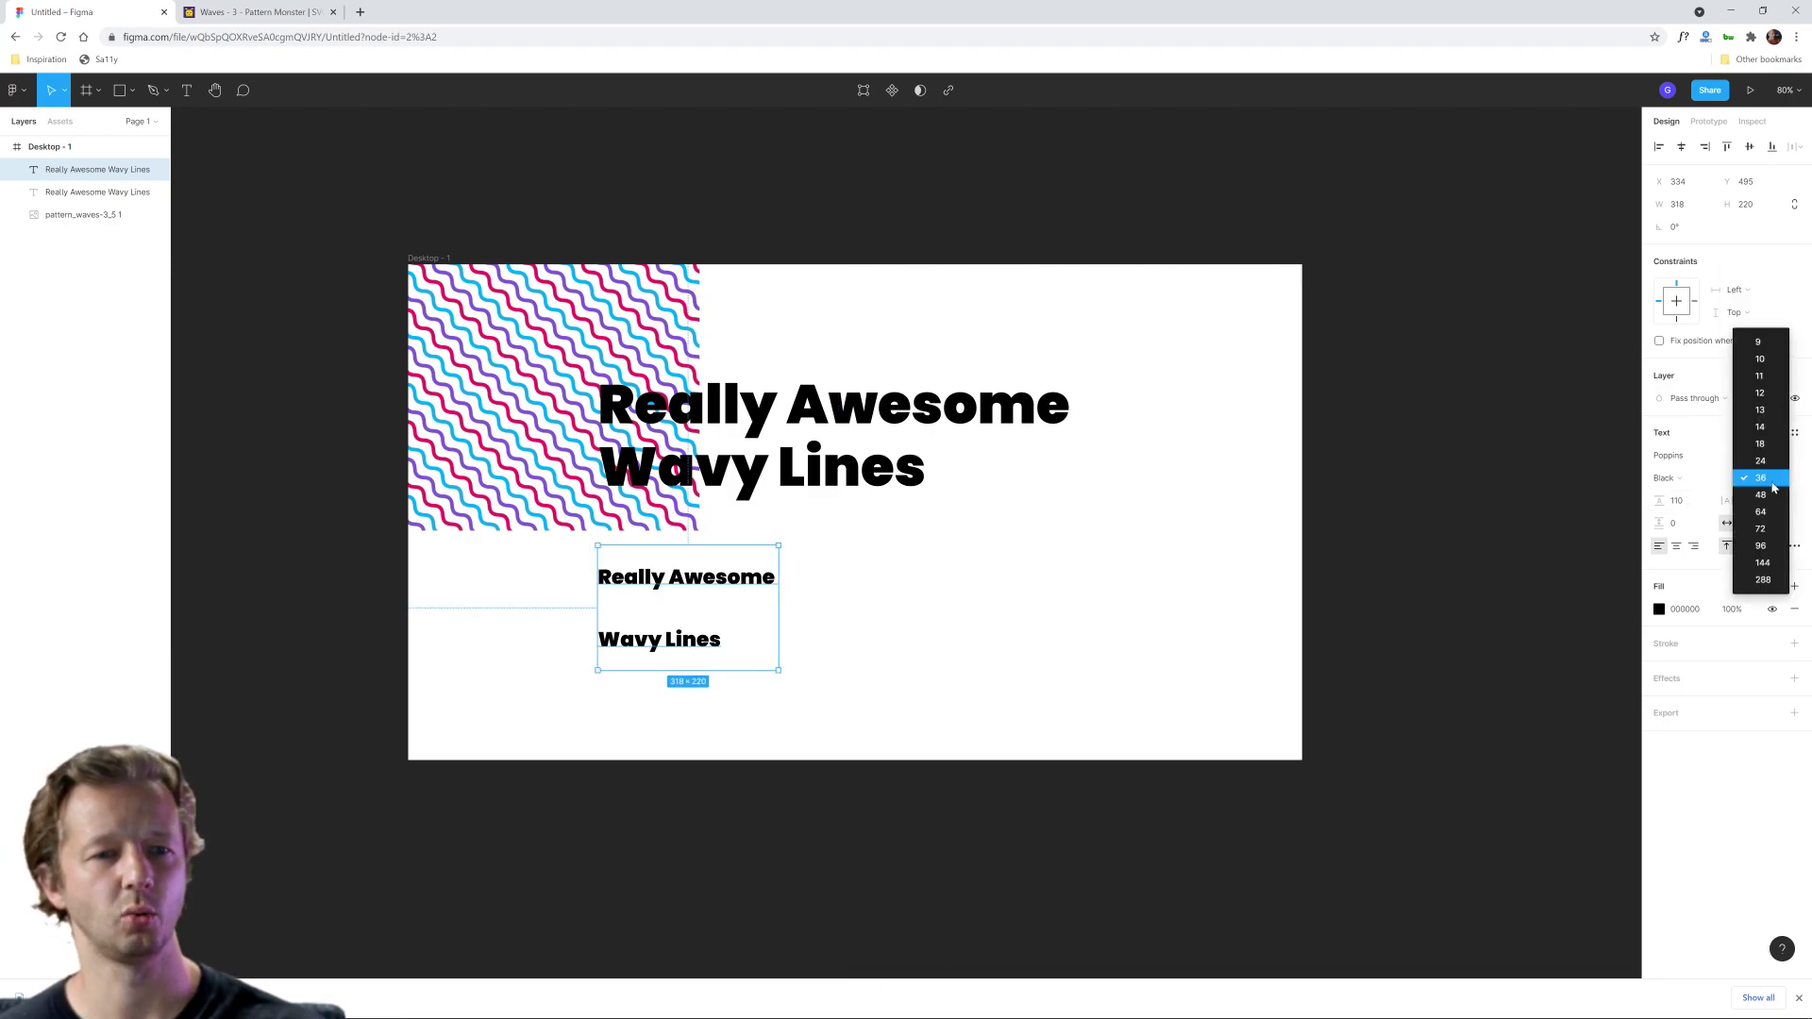
click(1772, 451)
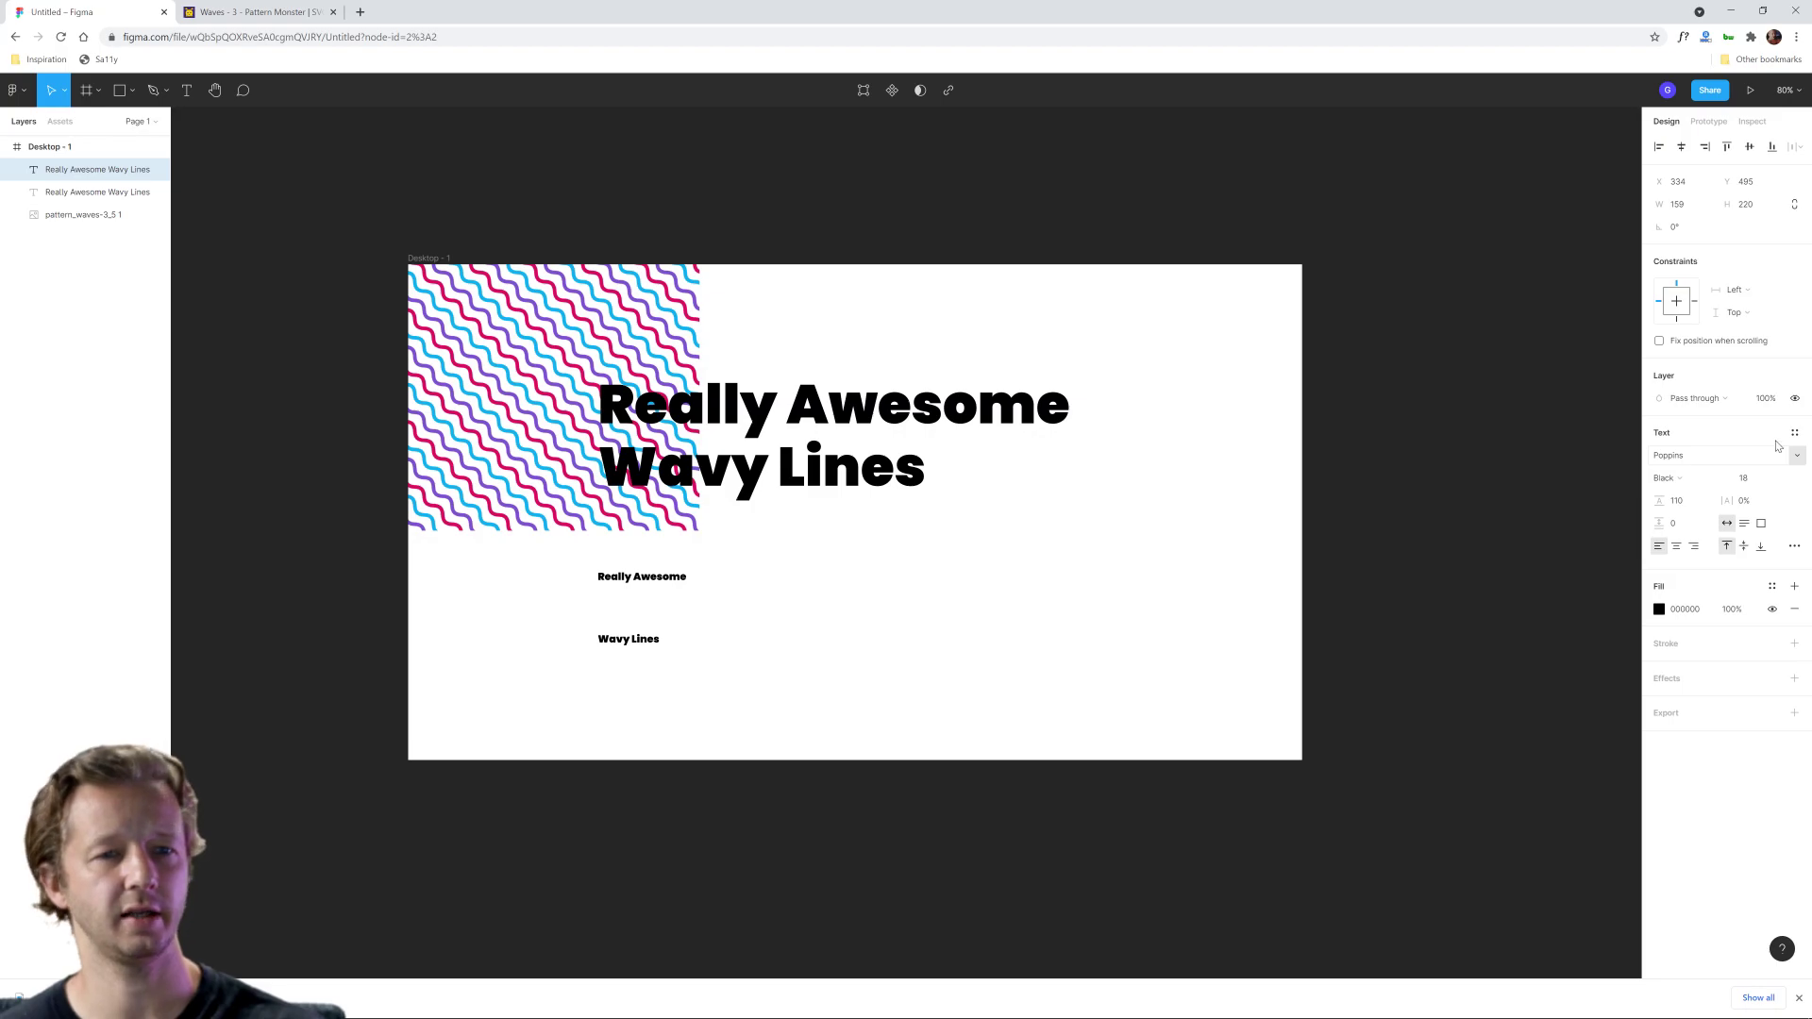
click(1778, 478)
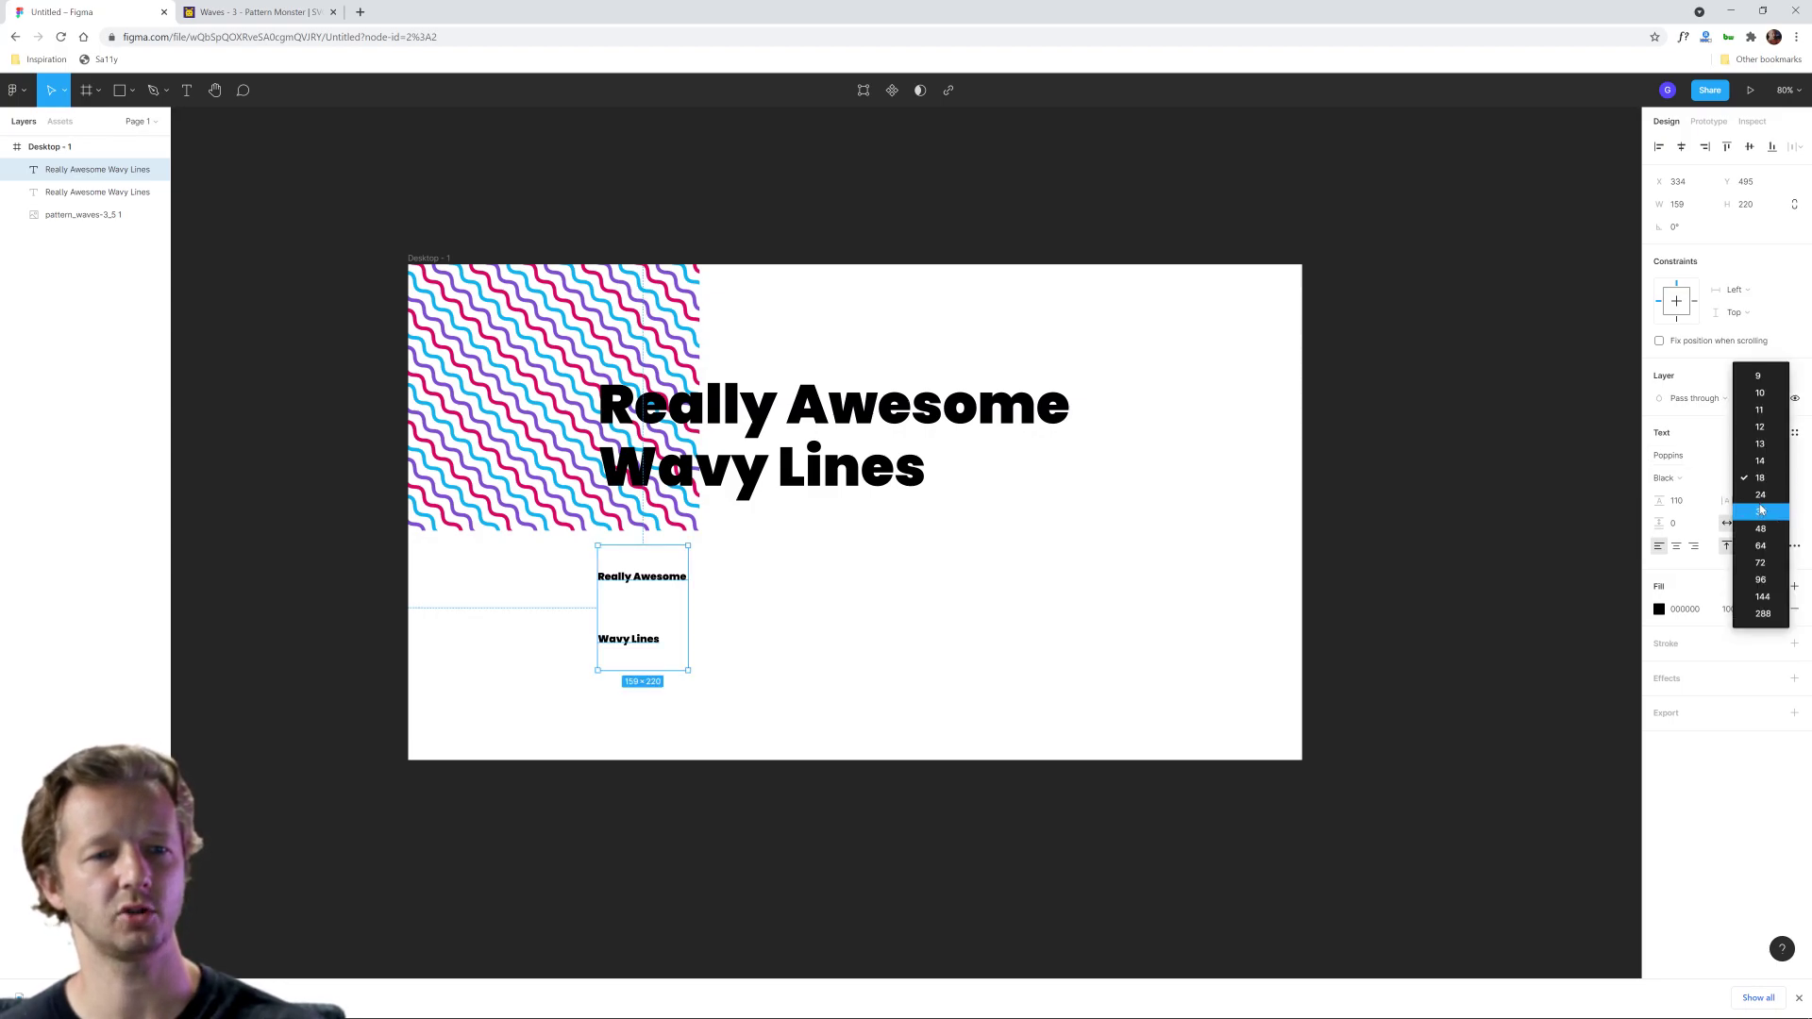
click(1760, 495)
Step: Make the copy Regular weight with Auto line height and widen its text box to 796
click(1668, 478)
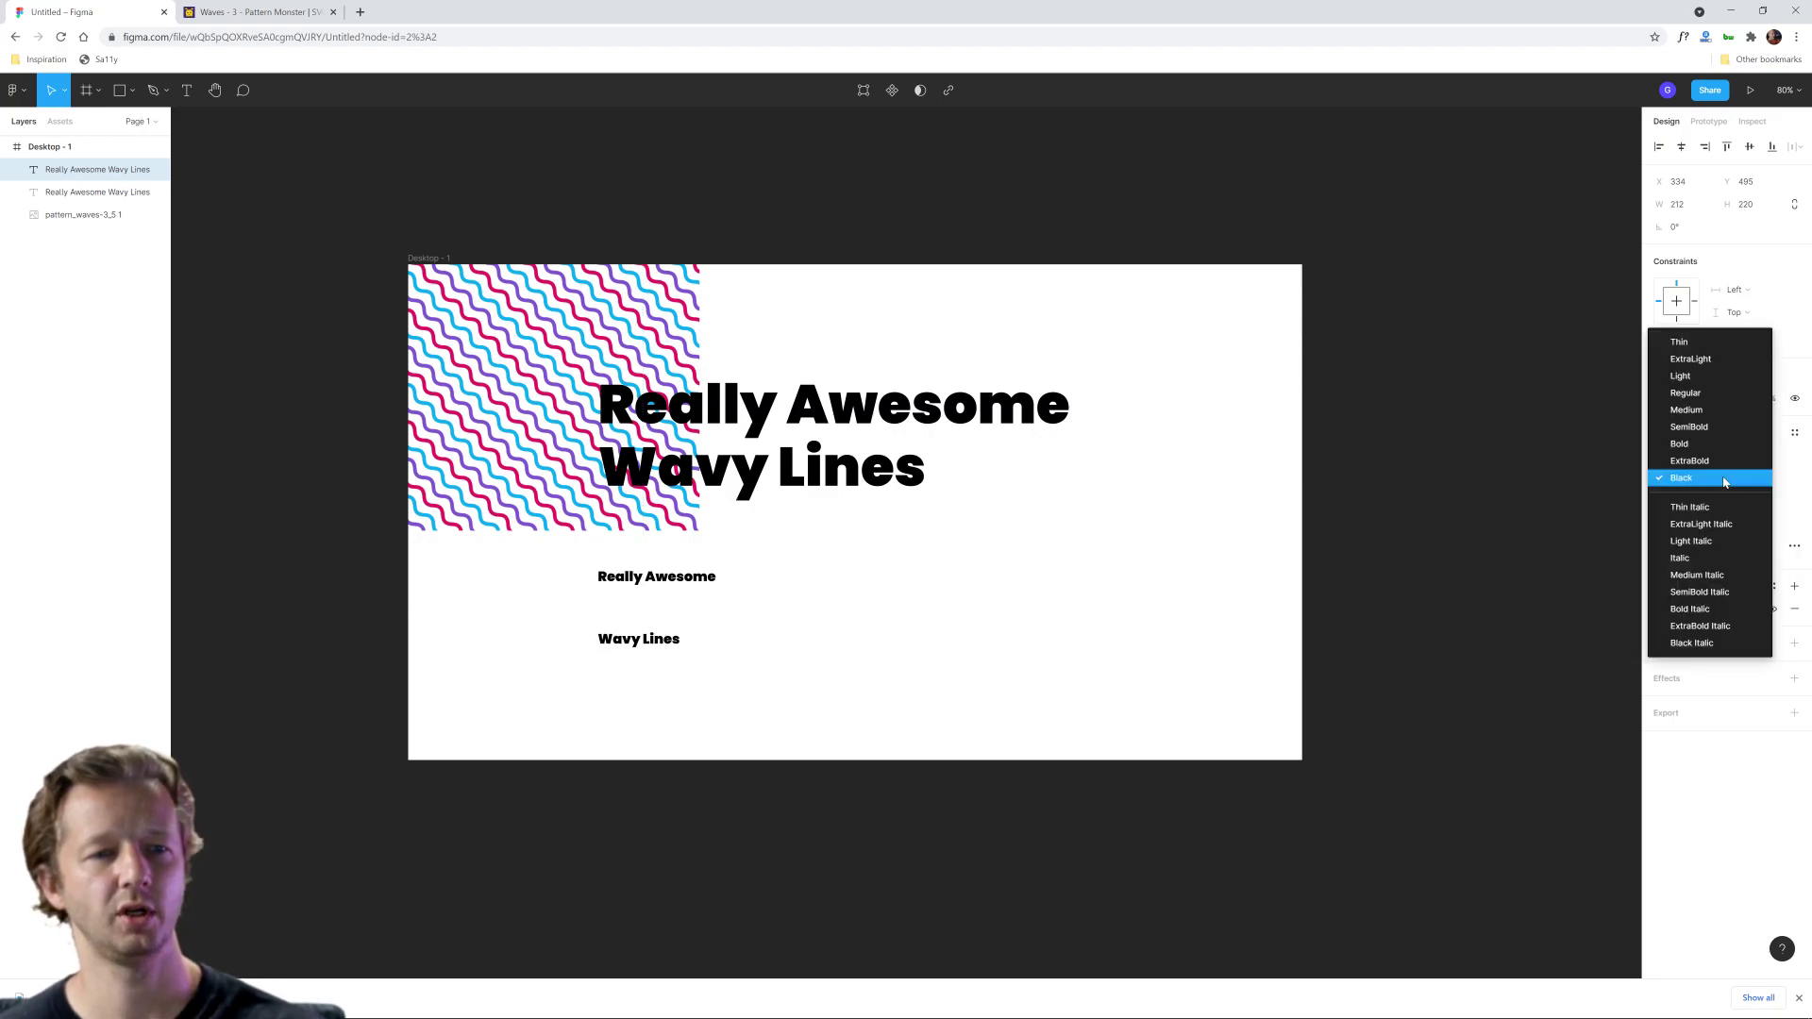
click(1686, 393)
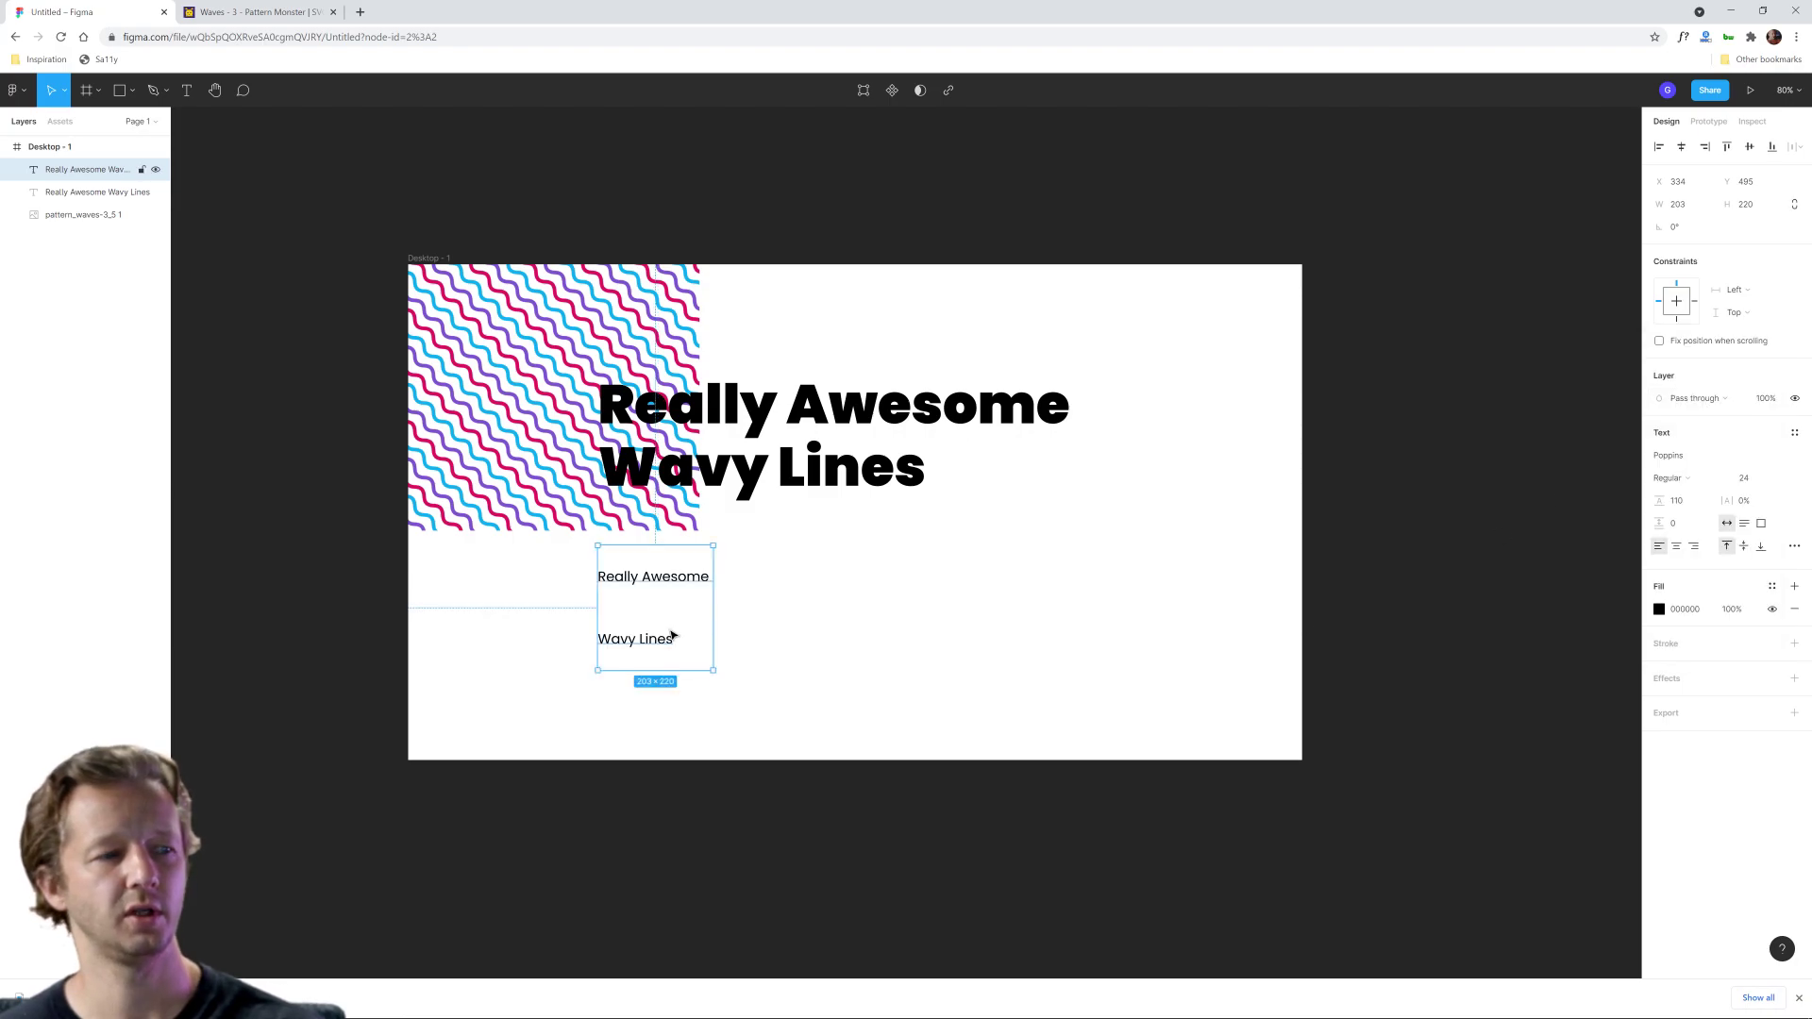
click(1680, 501)
key(BackSpace)
key(Return)
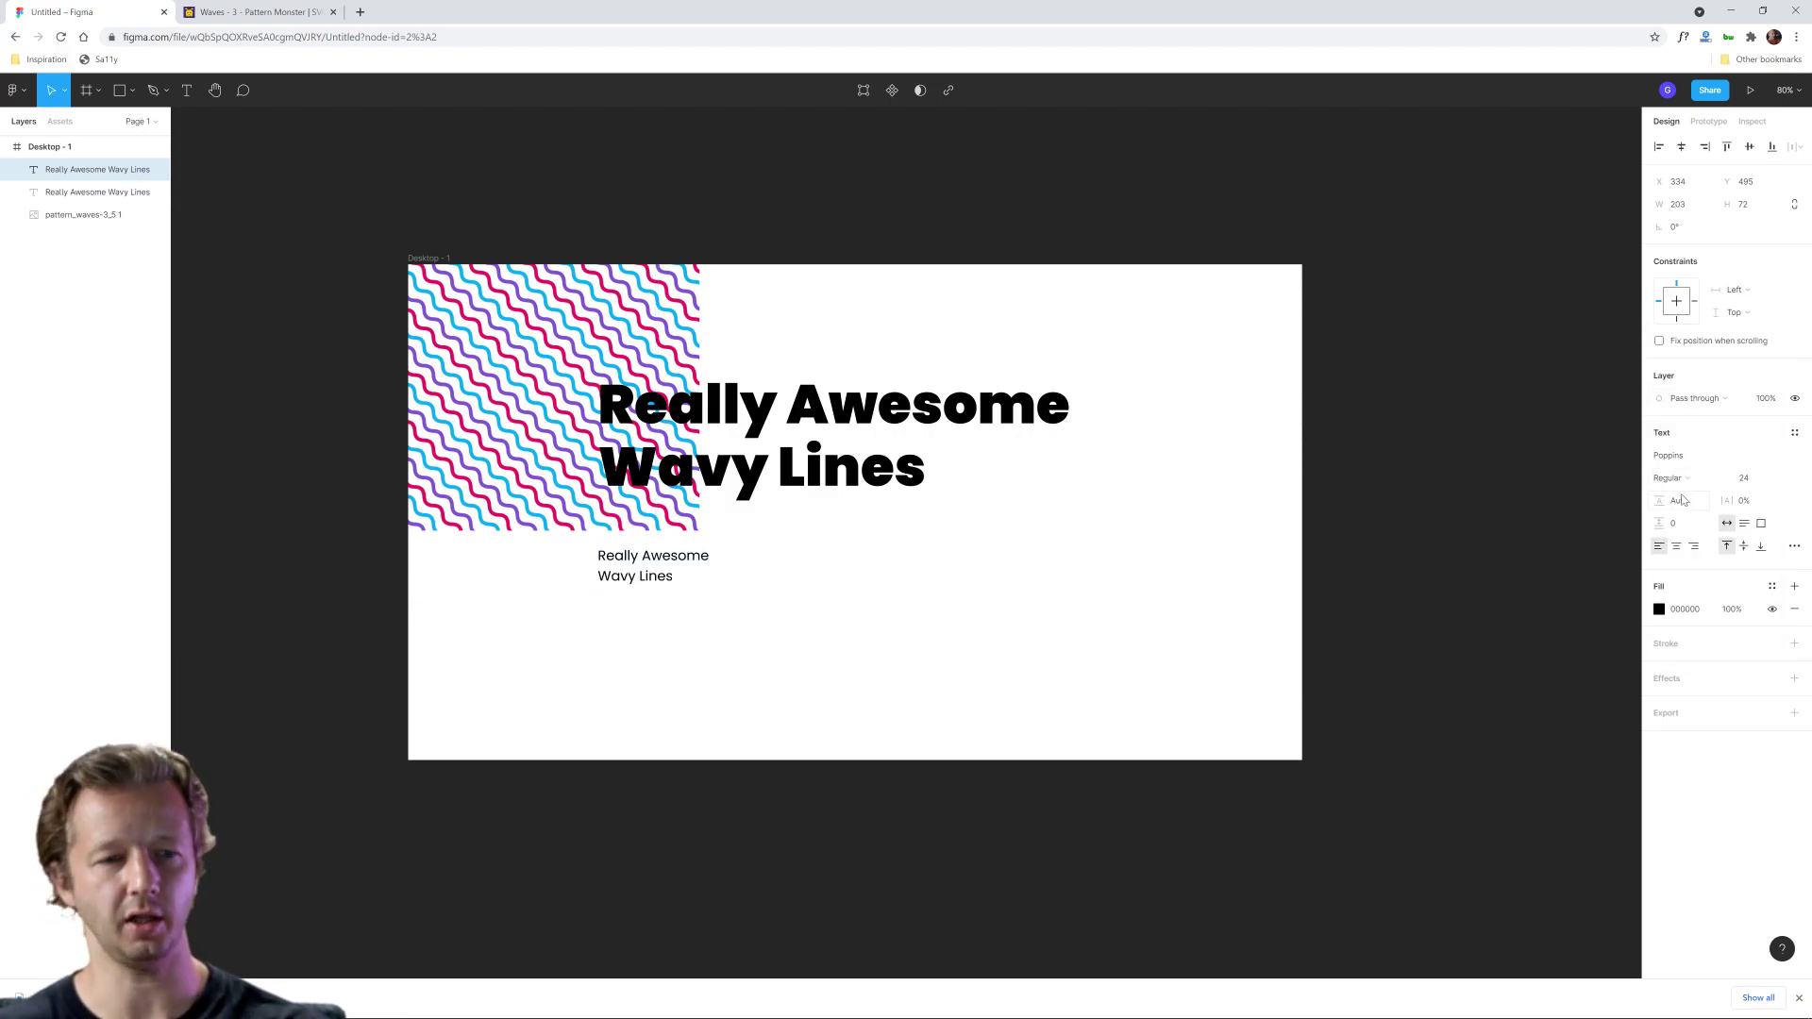
drag(709, 590, 1051, 641)
triple_click(687, 564)
key(ctrl+a)
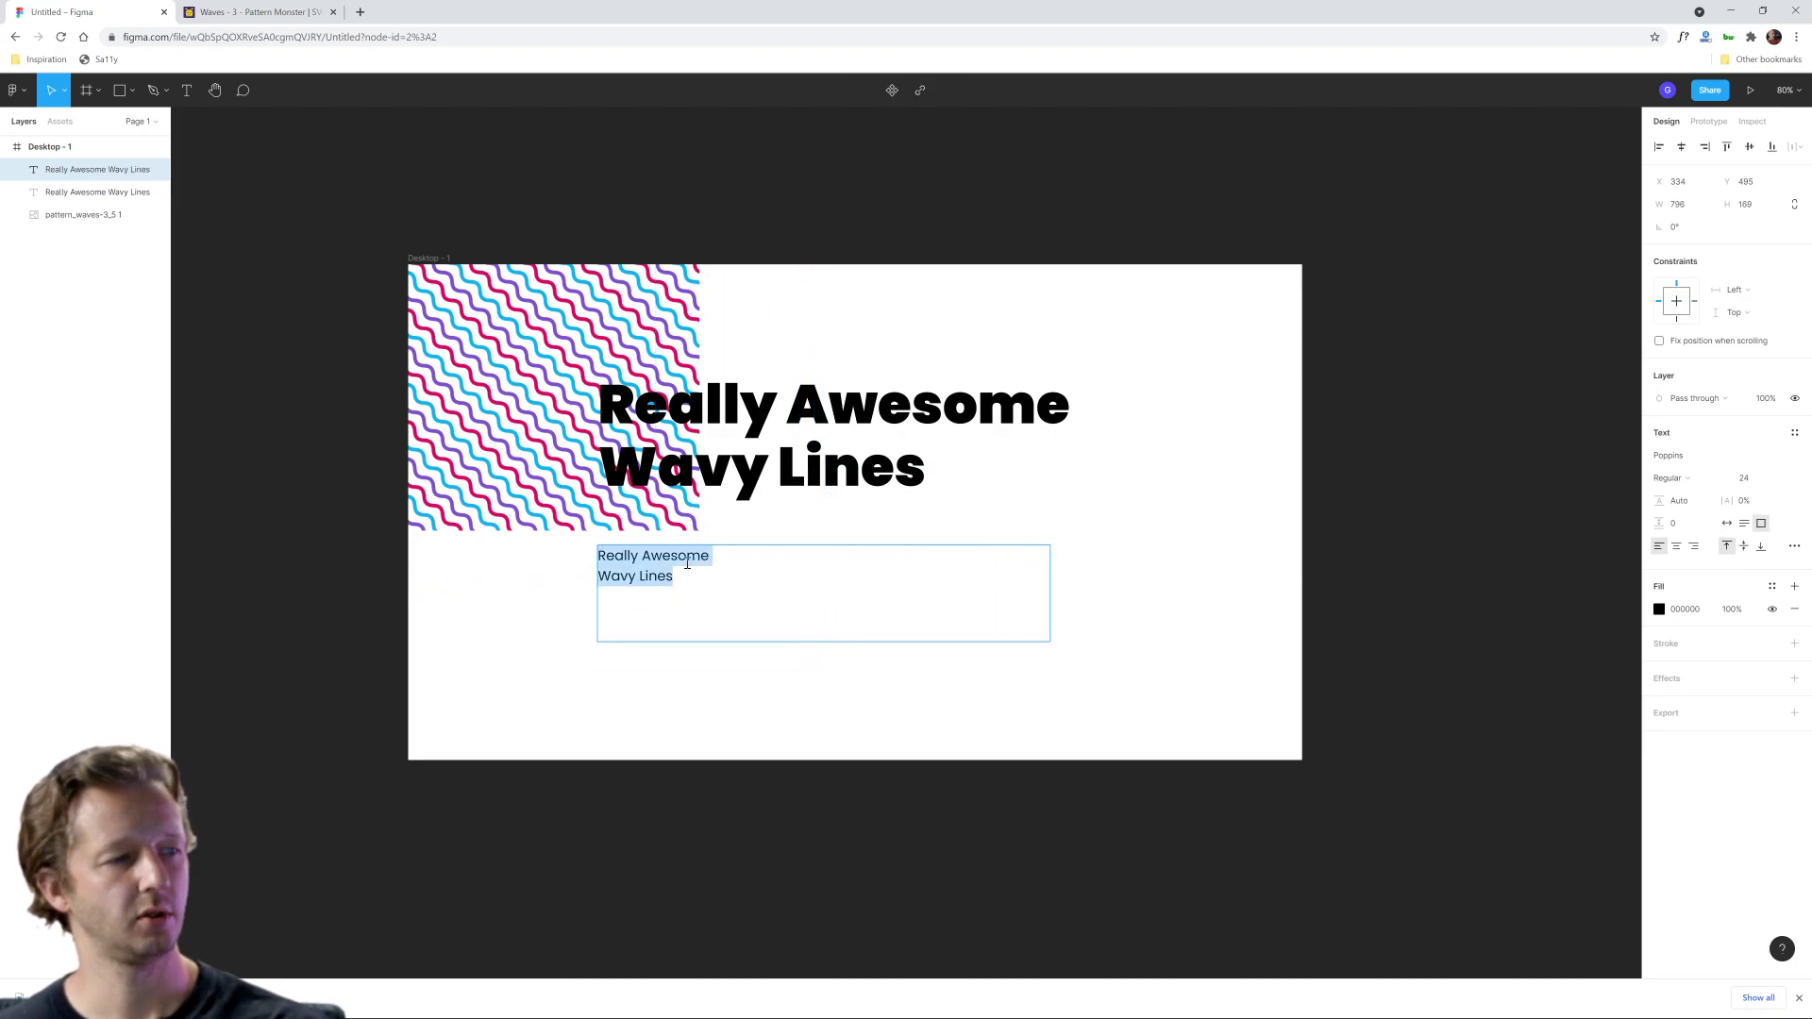
double_click(687, 557)
triple_click(687, 557)
key(Escape)
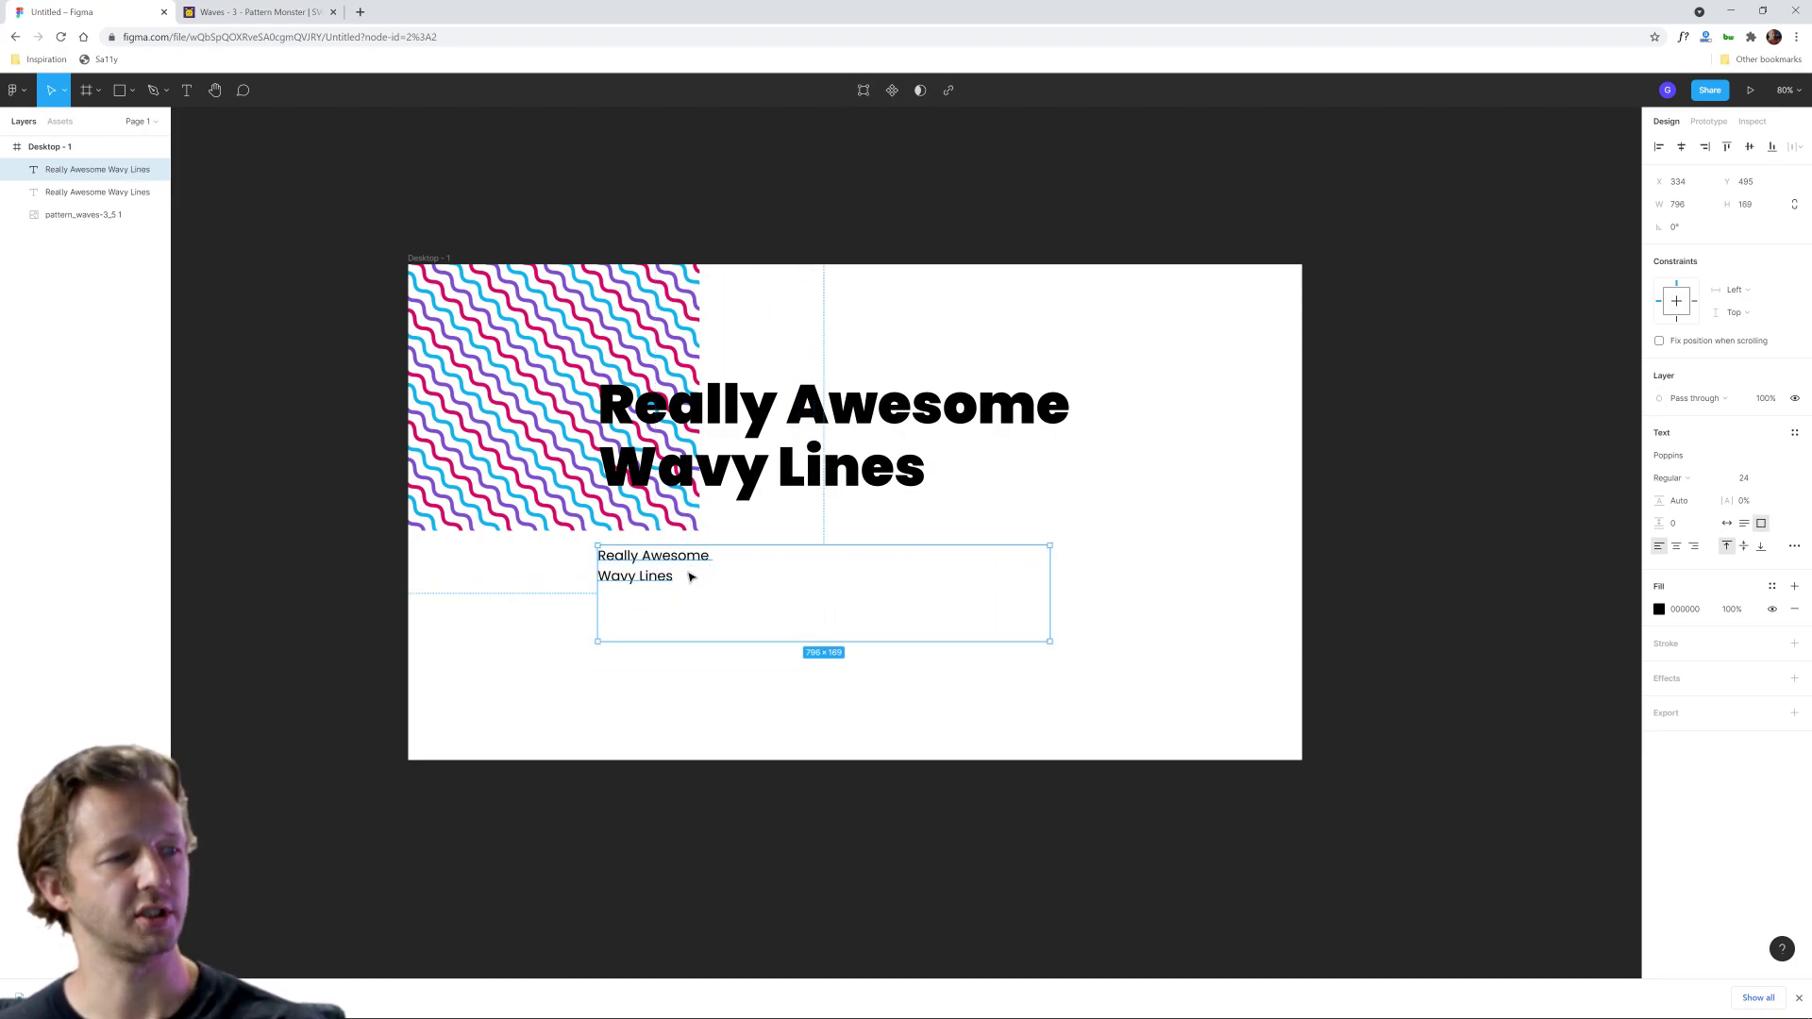
Step: Generate lorem ipsum placeholder text into the box with the Lorem ipsum plugin
right_click(238, 515)
mouse_move(287, 555)
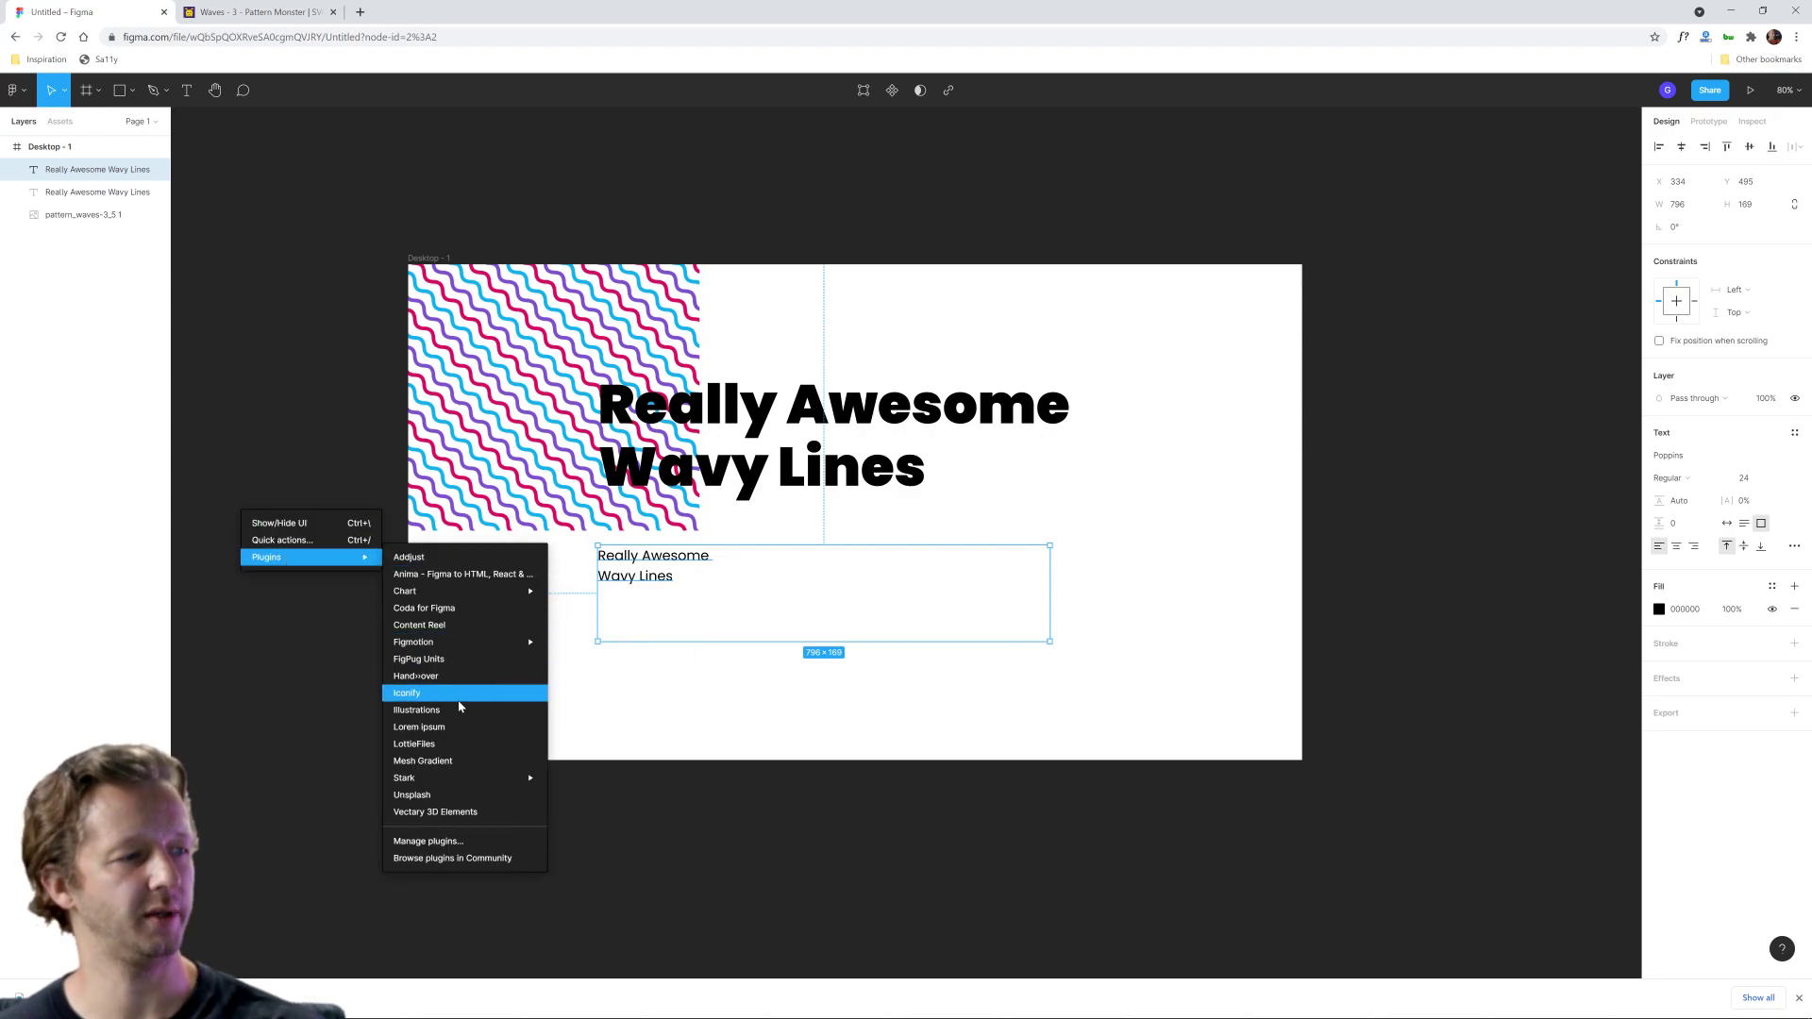
key(Escape)
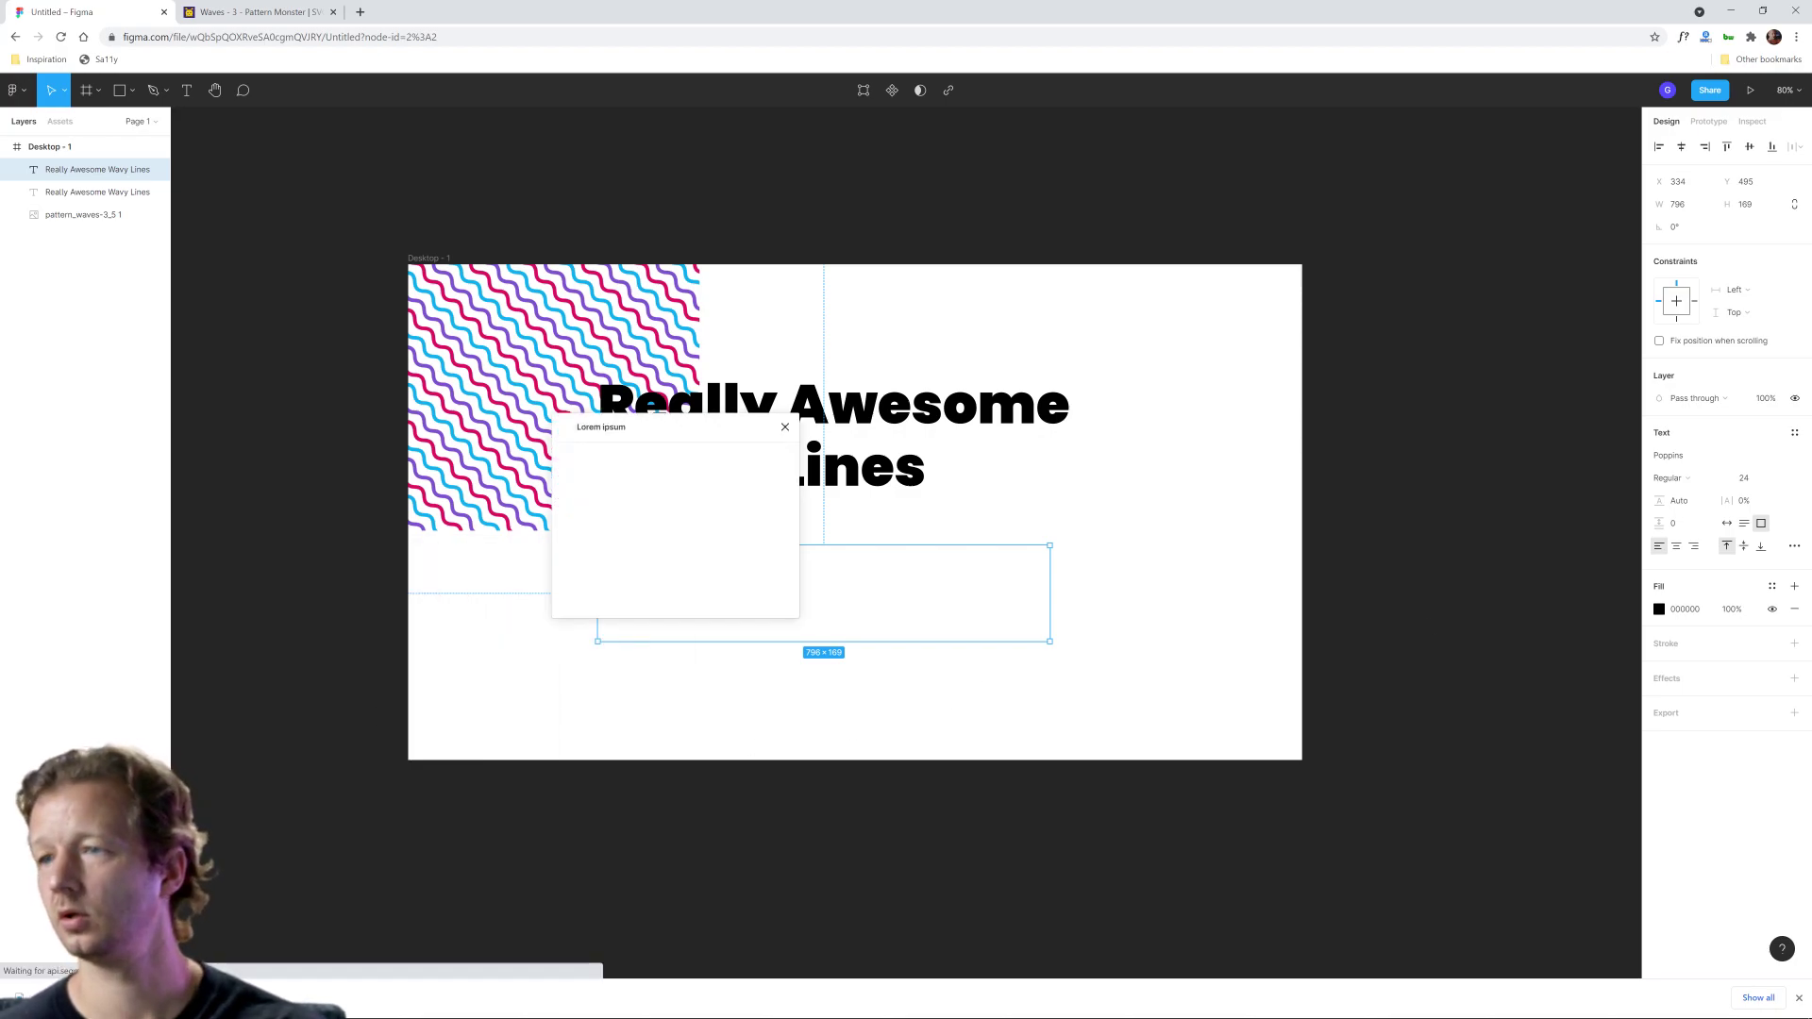
click(748, 535)
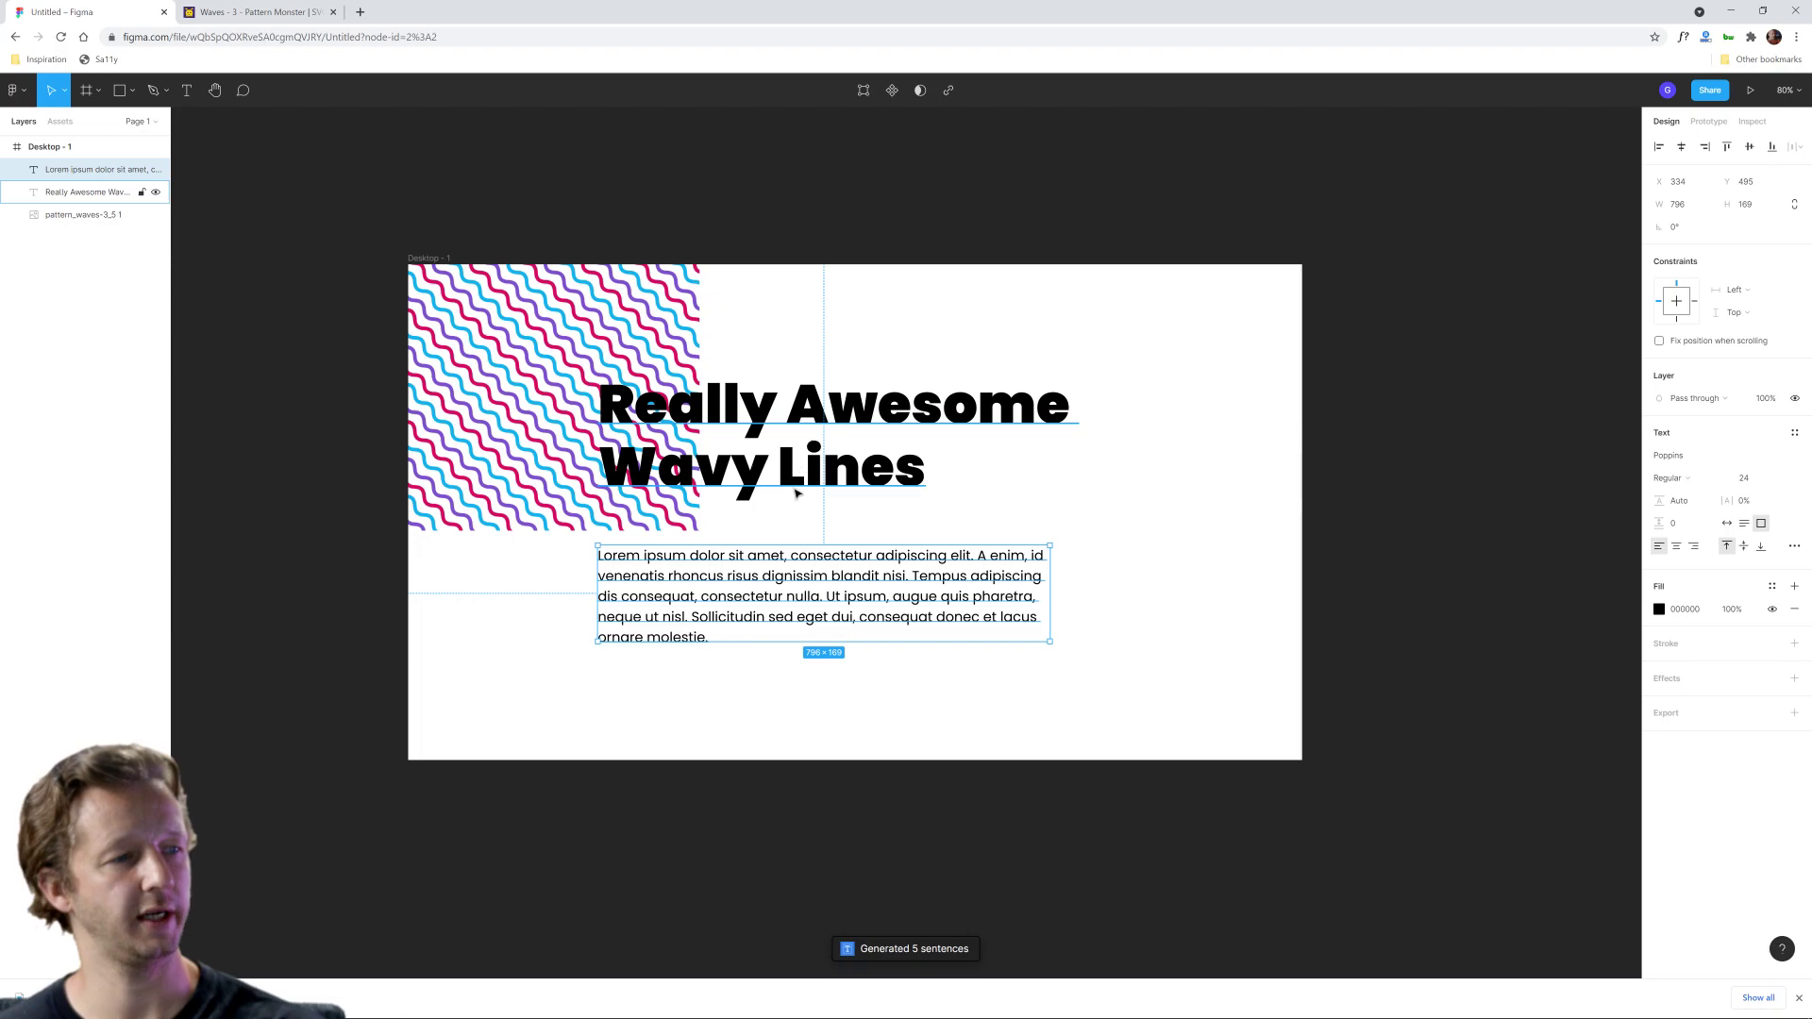
click(1277, 626)
click(854, 602)
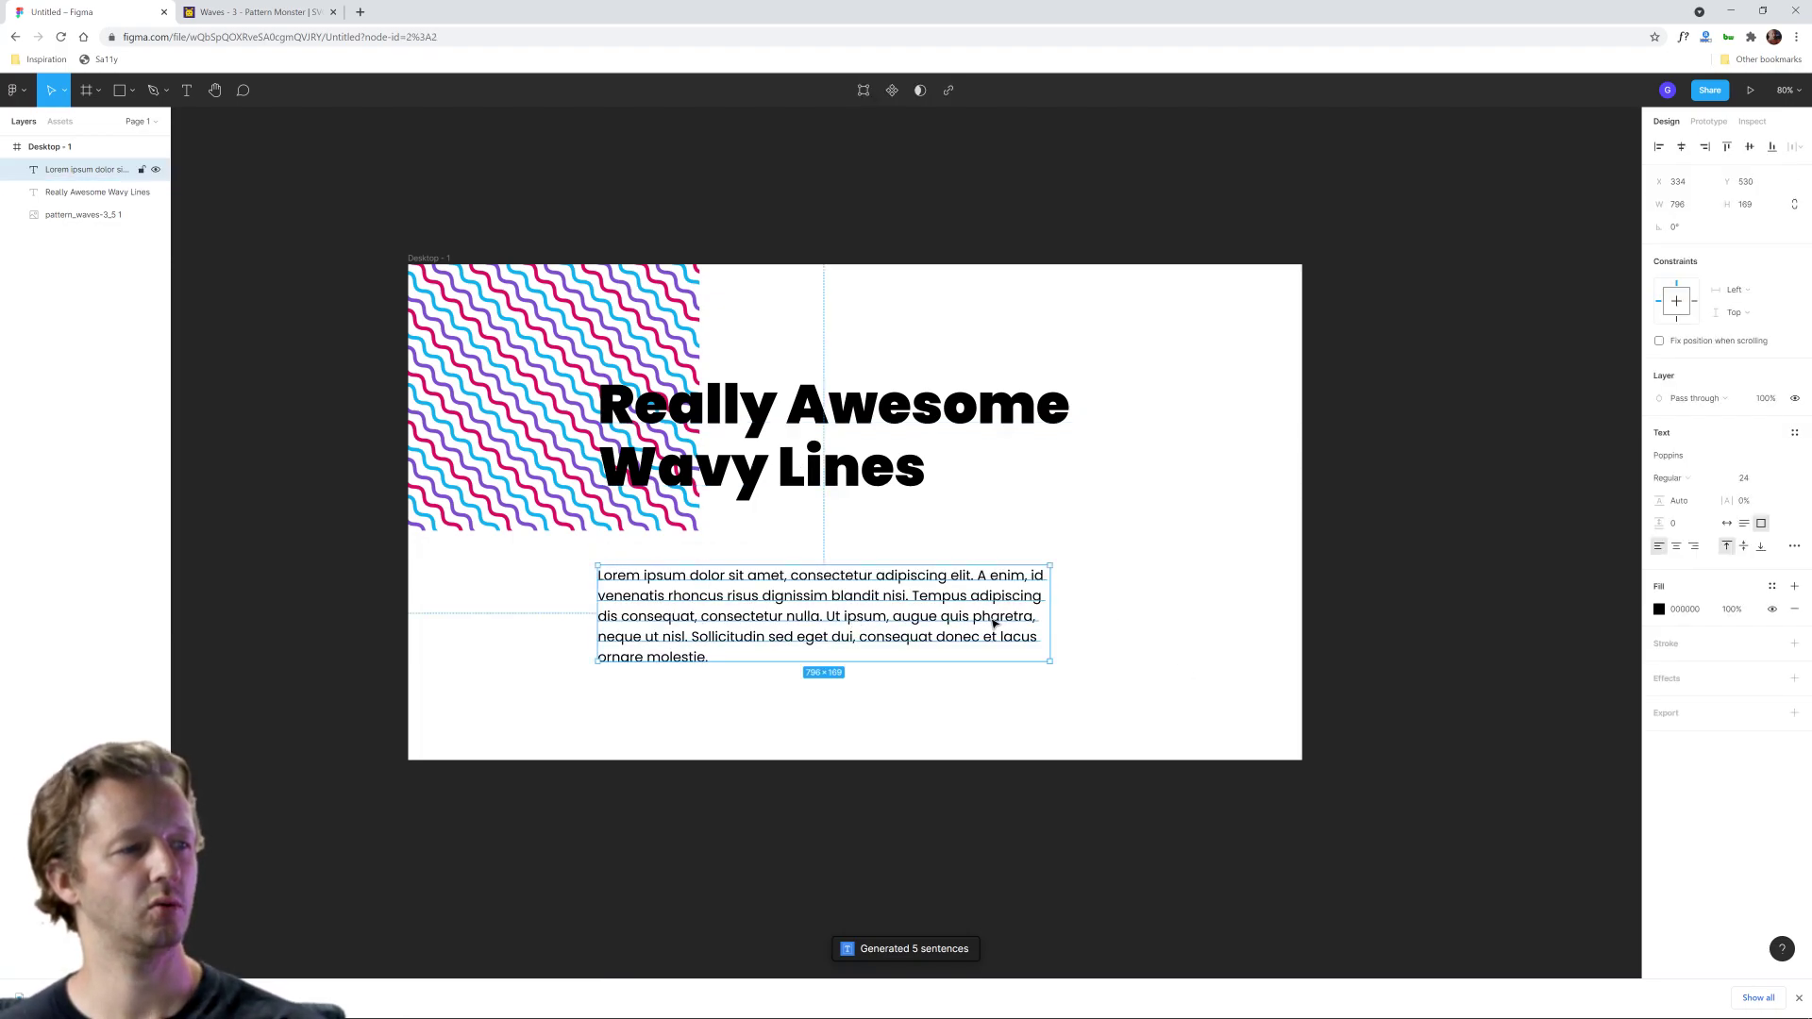
click(1085, 620)
Step: Narrow the wavy pattern image, and try a Bold heading weight before reverting to Black
click(483, 408)
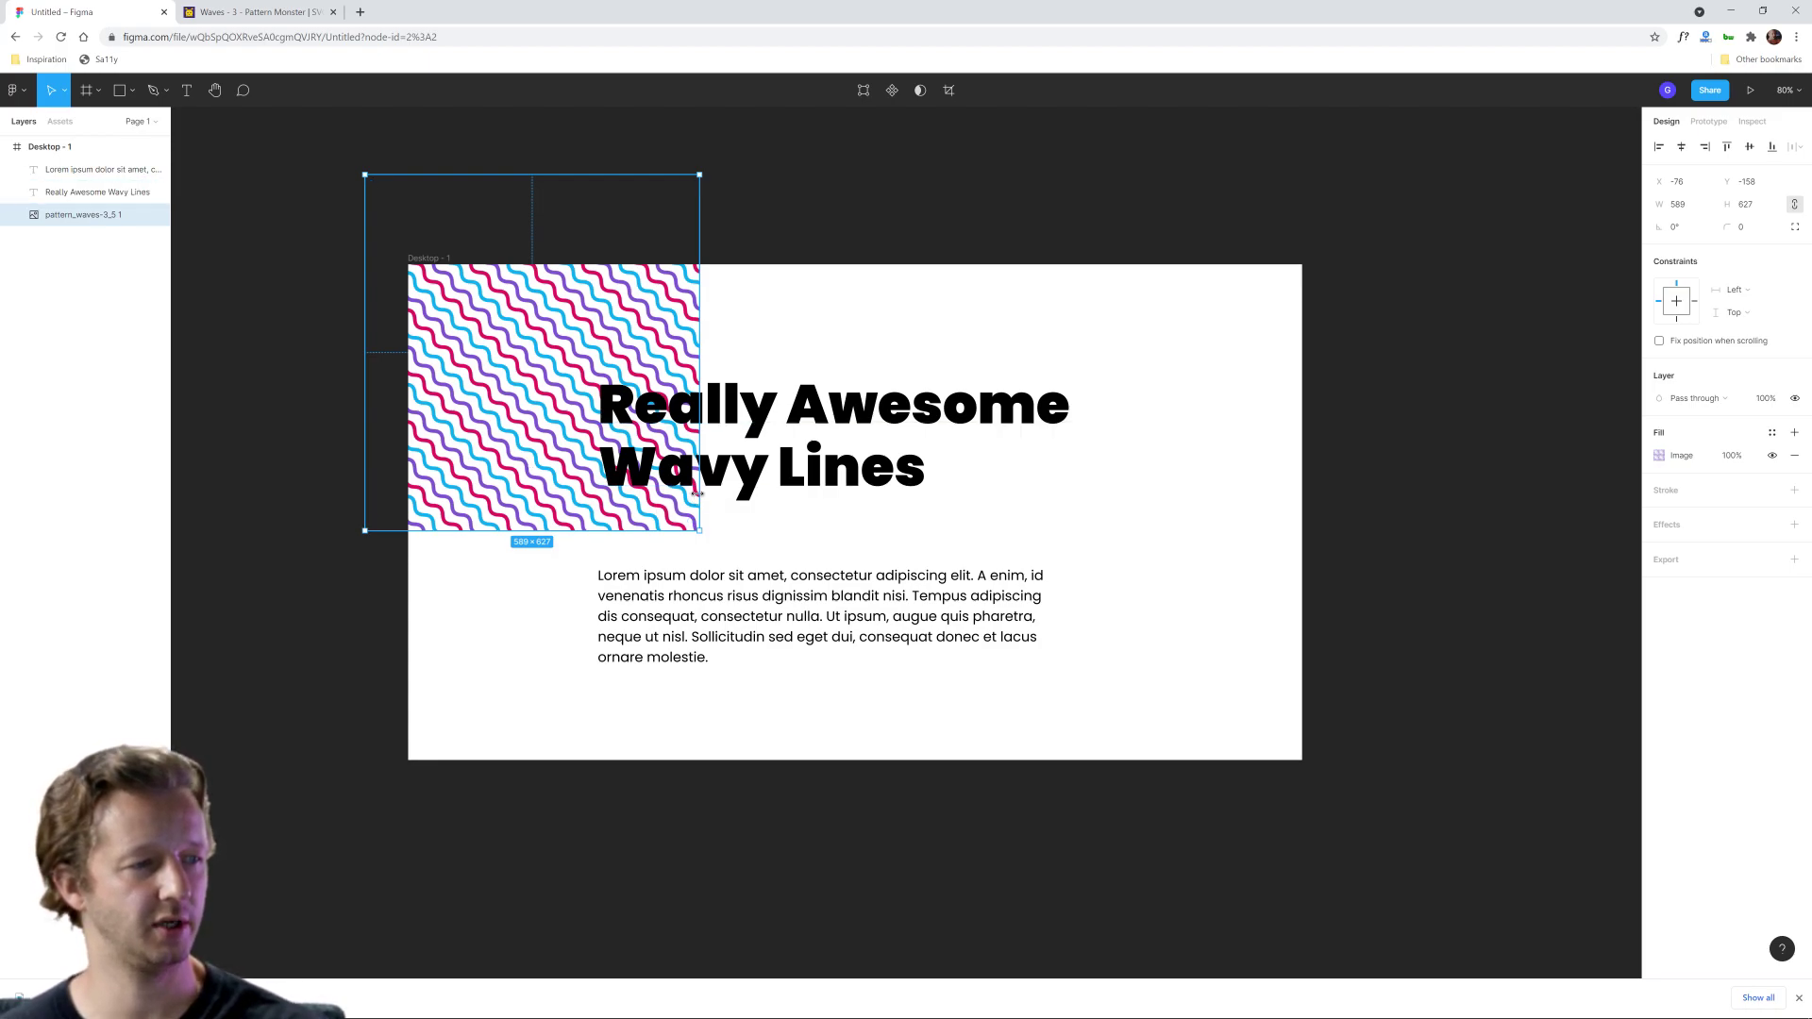
mouse_move(700, 491)
mouse_down()
mouse_move(651, 491)
mouse_move(700, 490)
mouse_up()
click(901, 448)
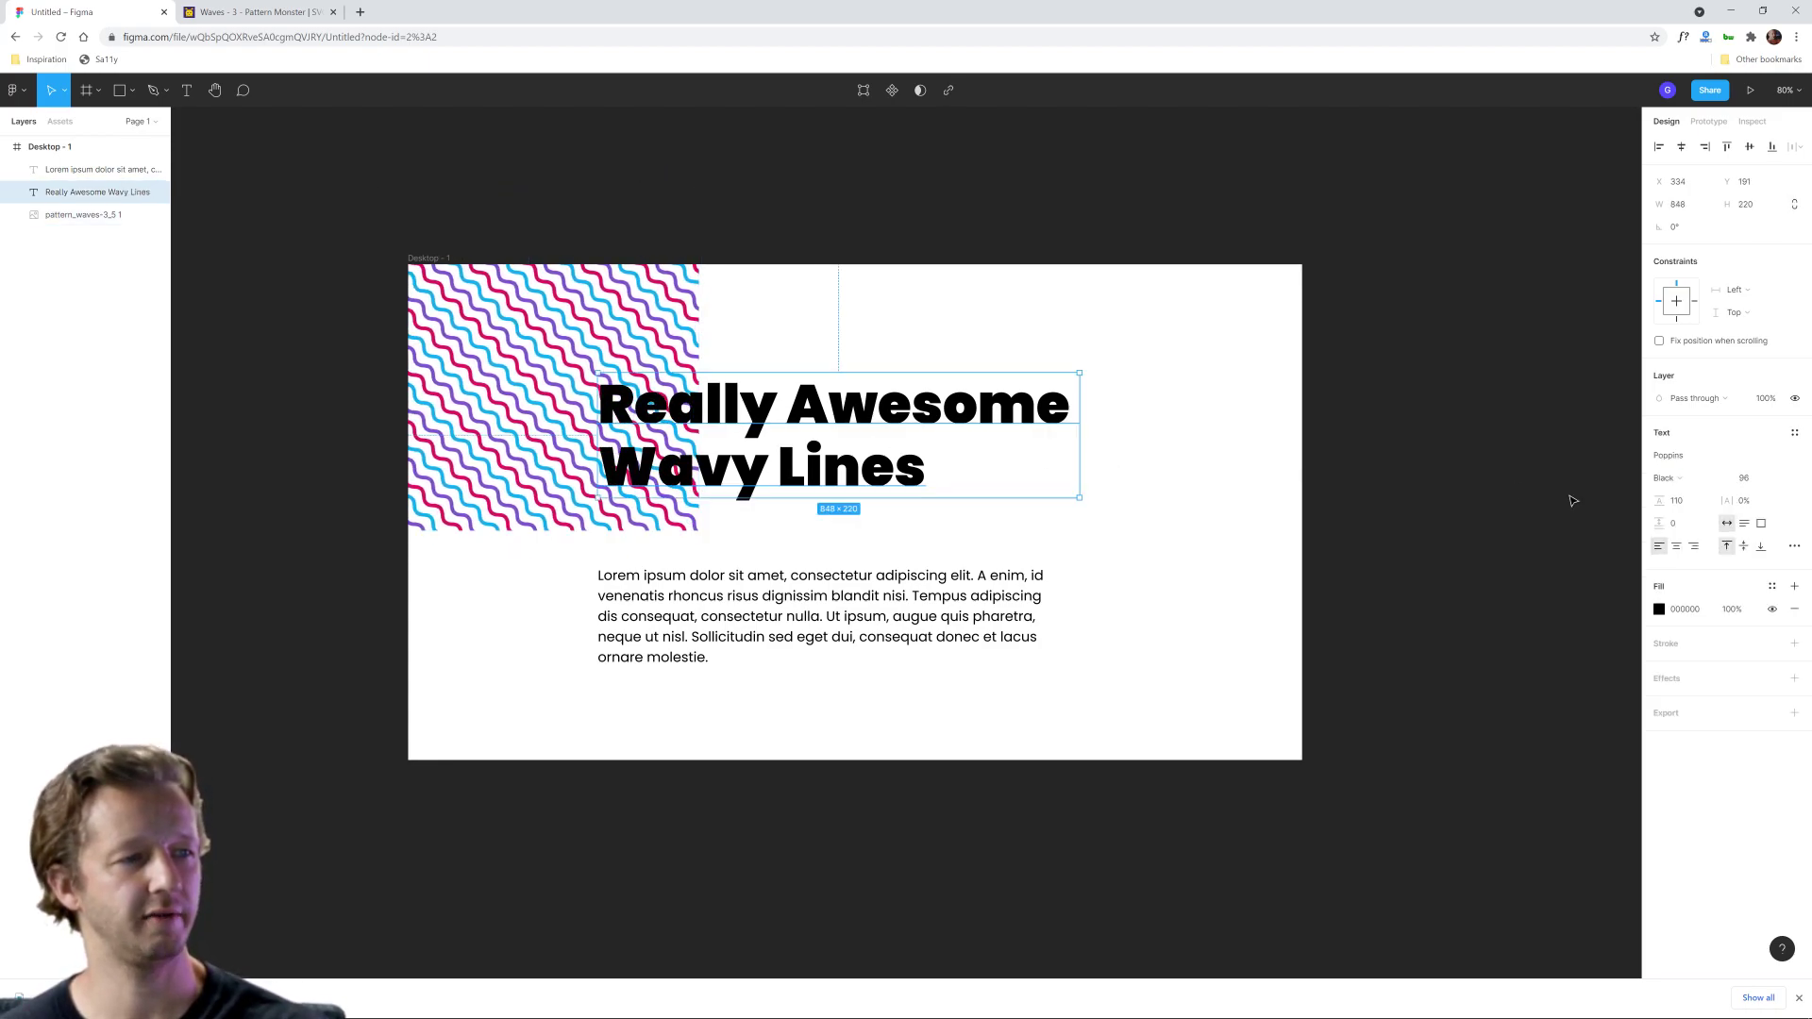
click(1731, 478)
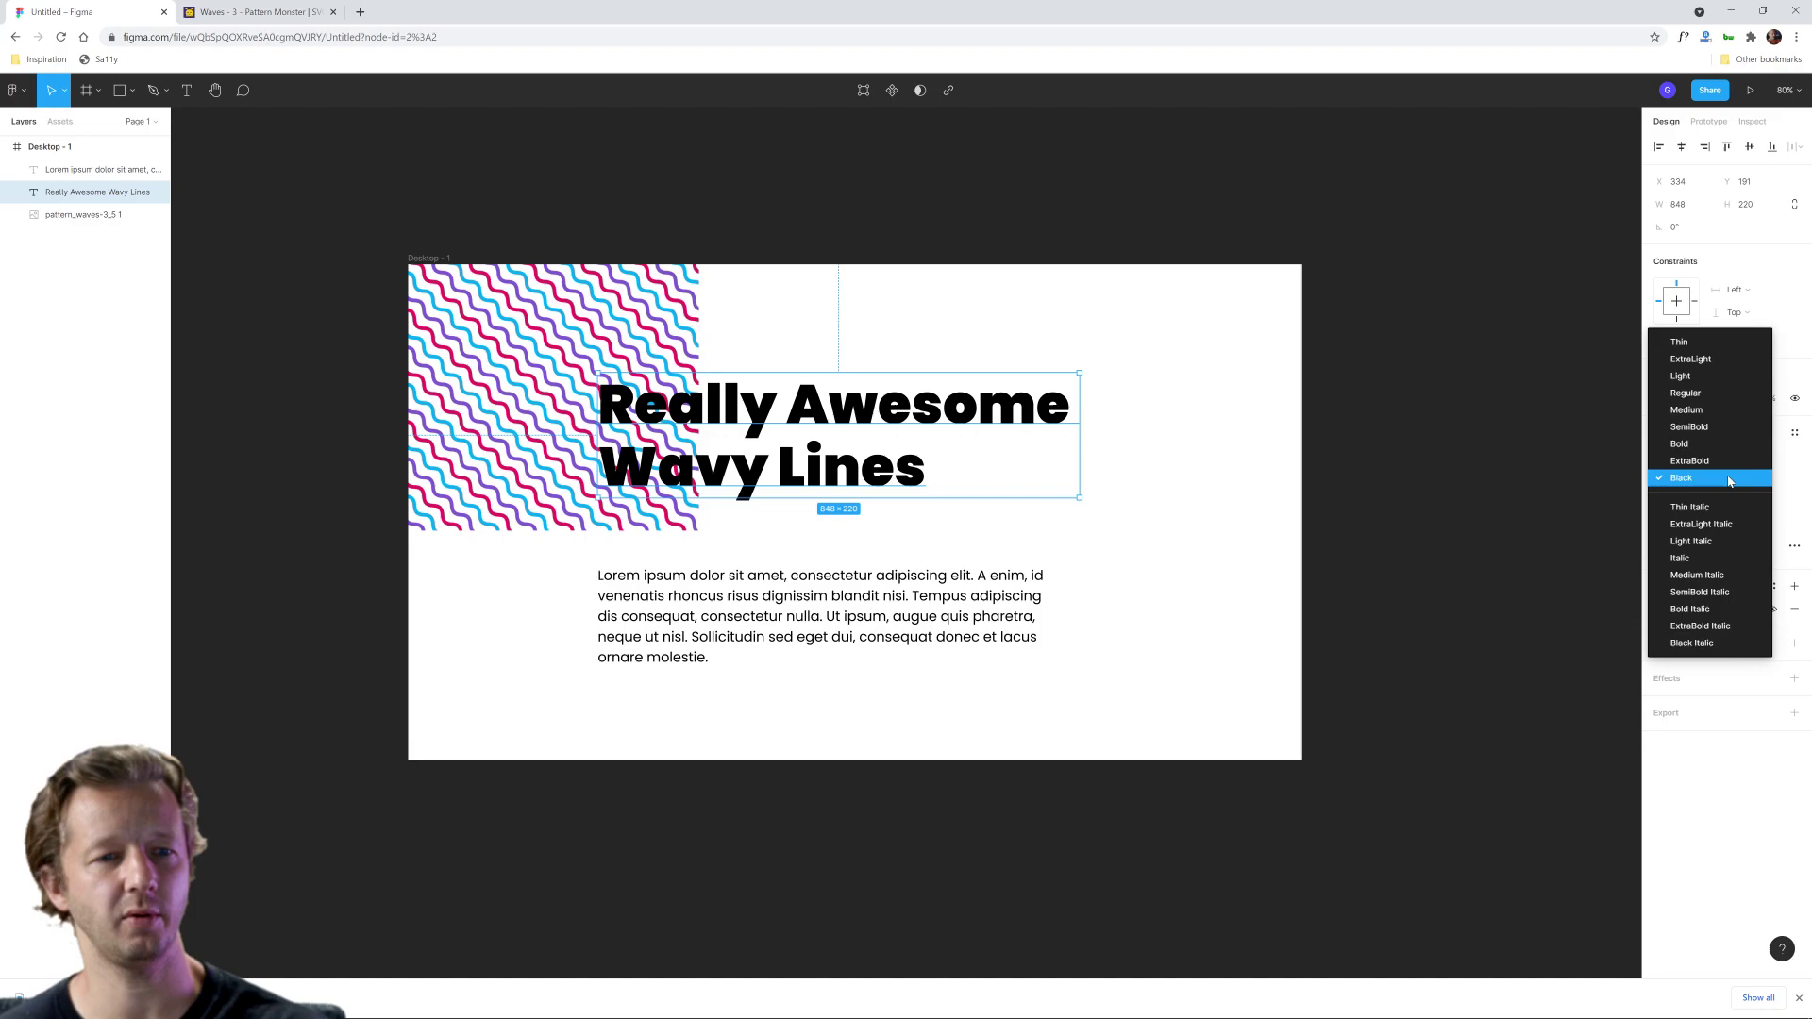
click(1689, 444)
click(1287, 555)
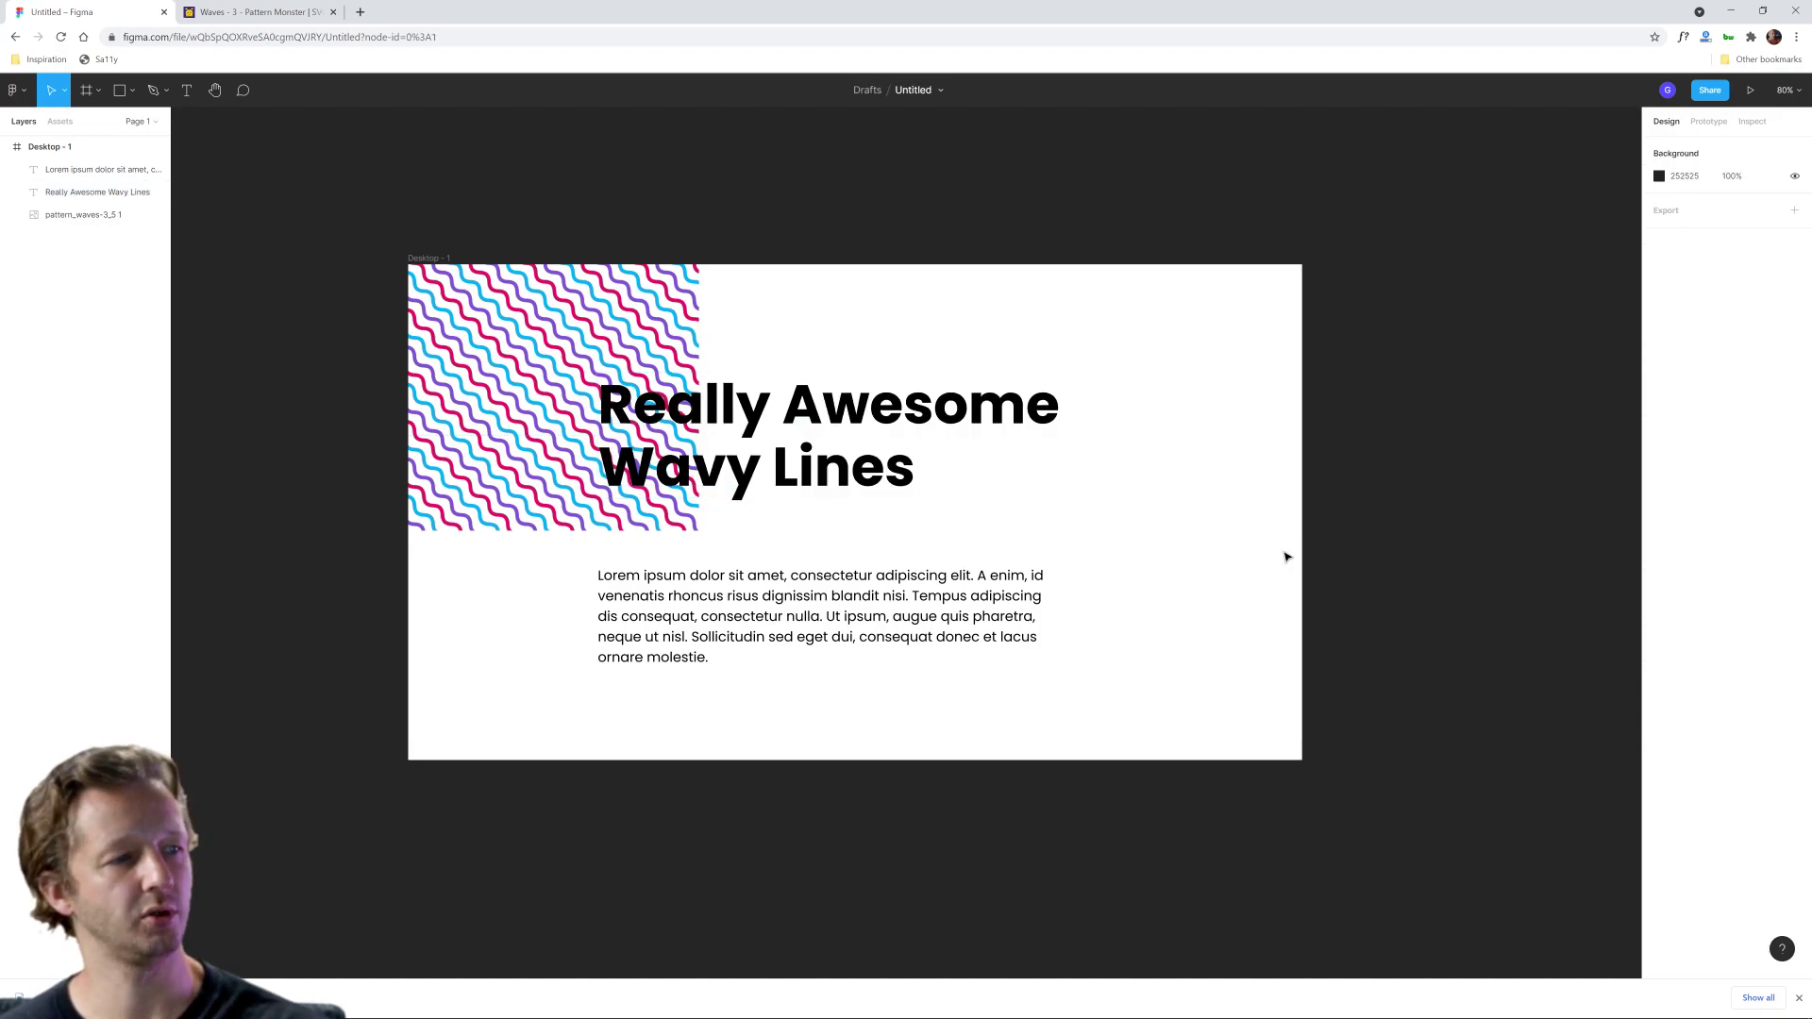
key(ctrl+z)
key(ctrl+z)
click(1289, 566)
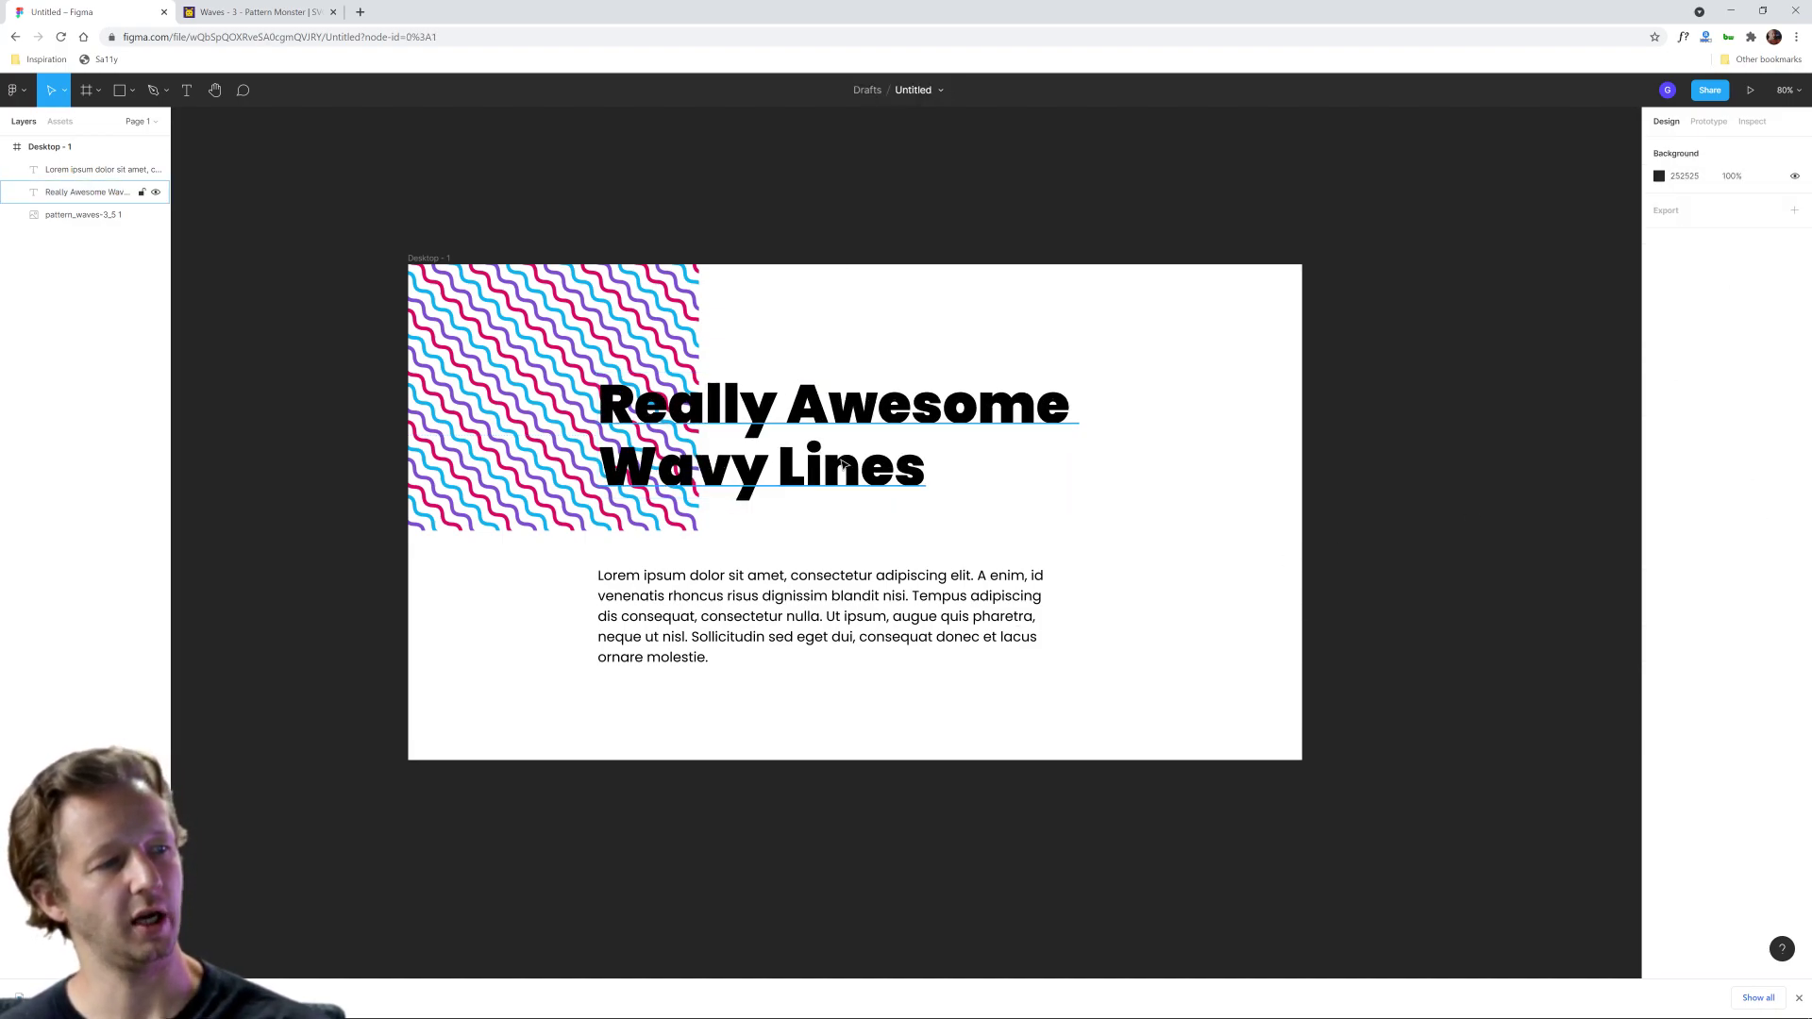
click(868, 472)
click(534, 519)
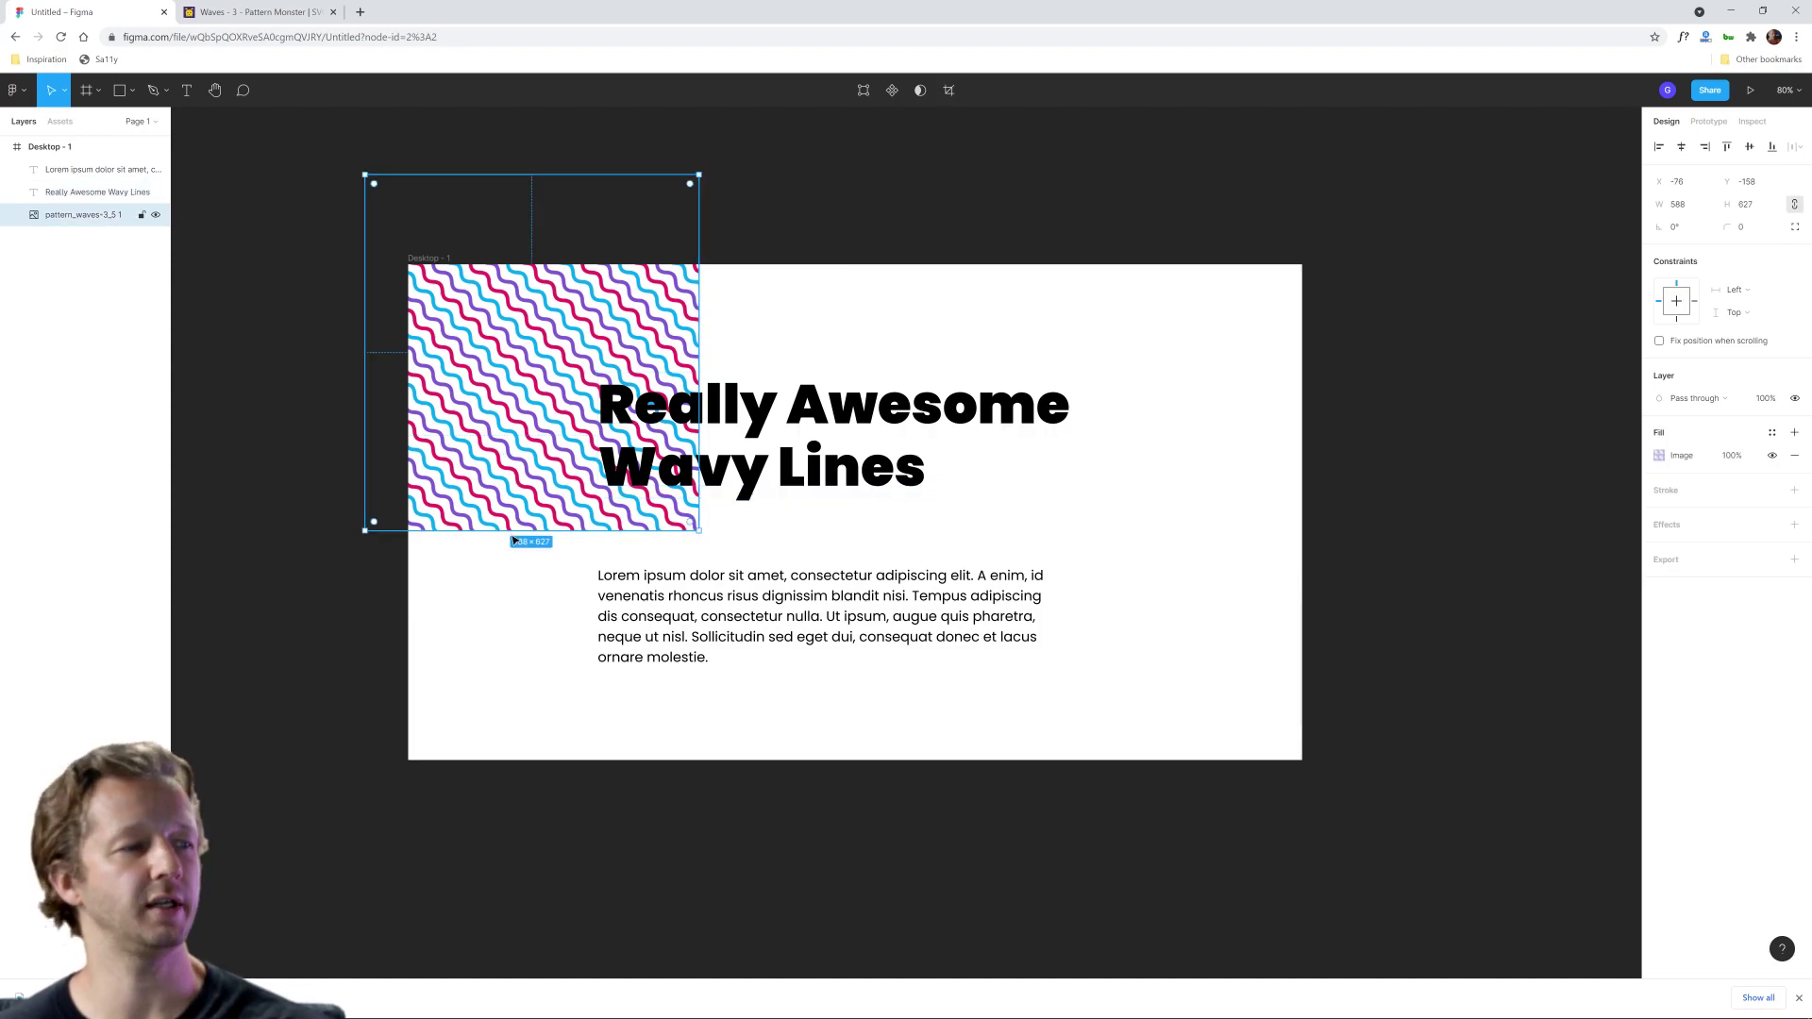
drag(538, 531, 535, 755)
click(737, 854)
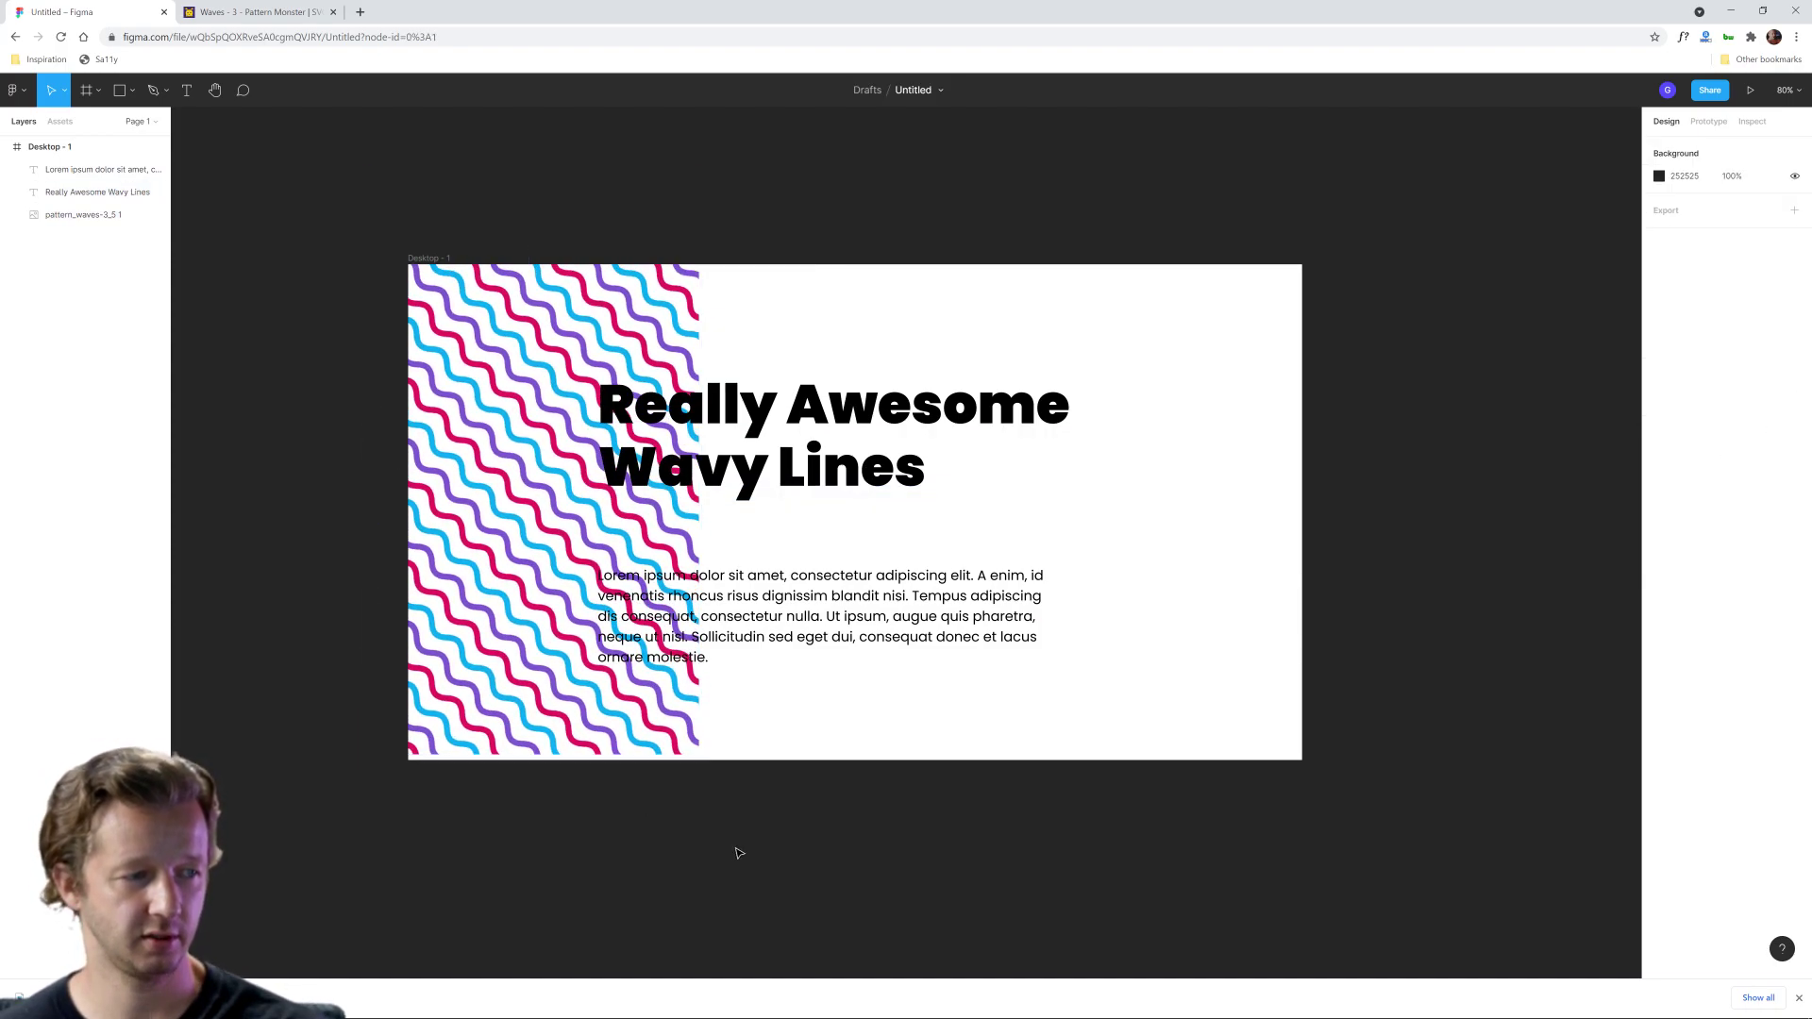
click(654, 756)
click(748, 841)
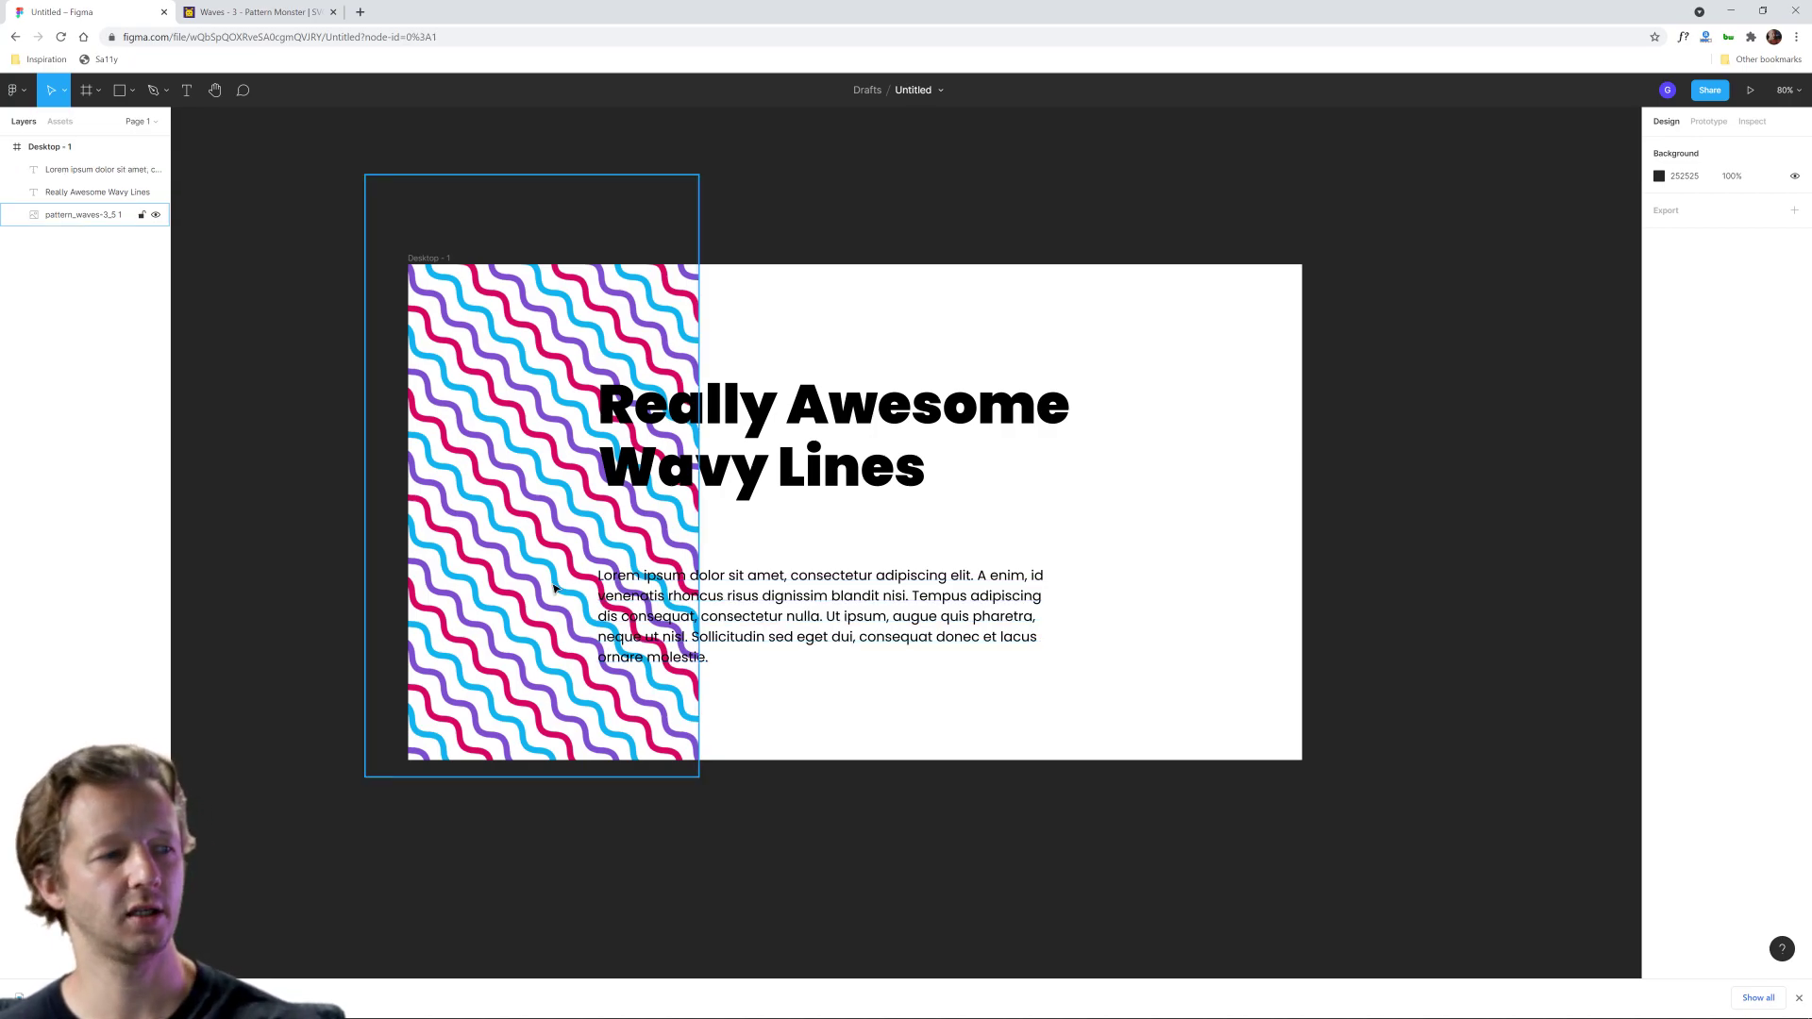
click(562, 322)
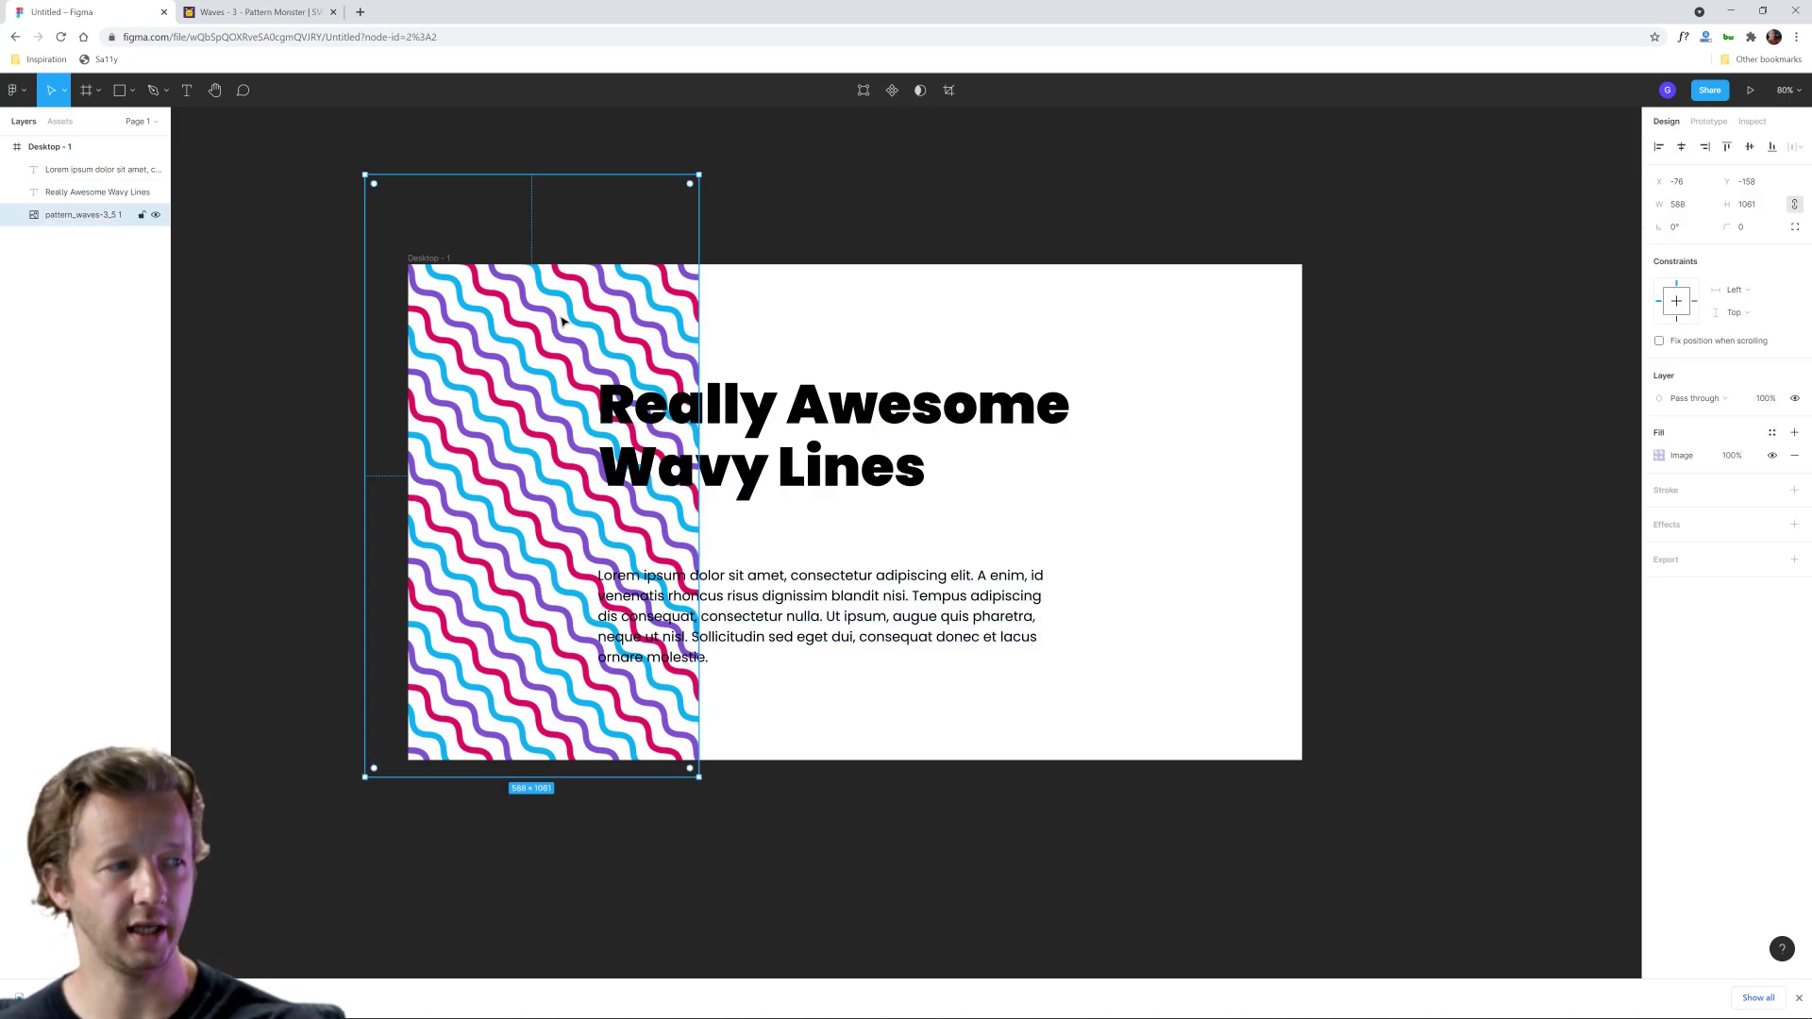
click(738, 342)
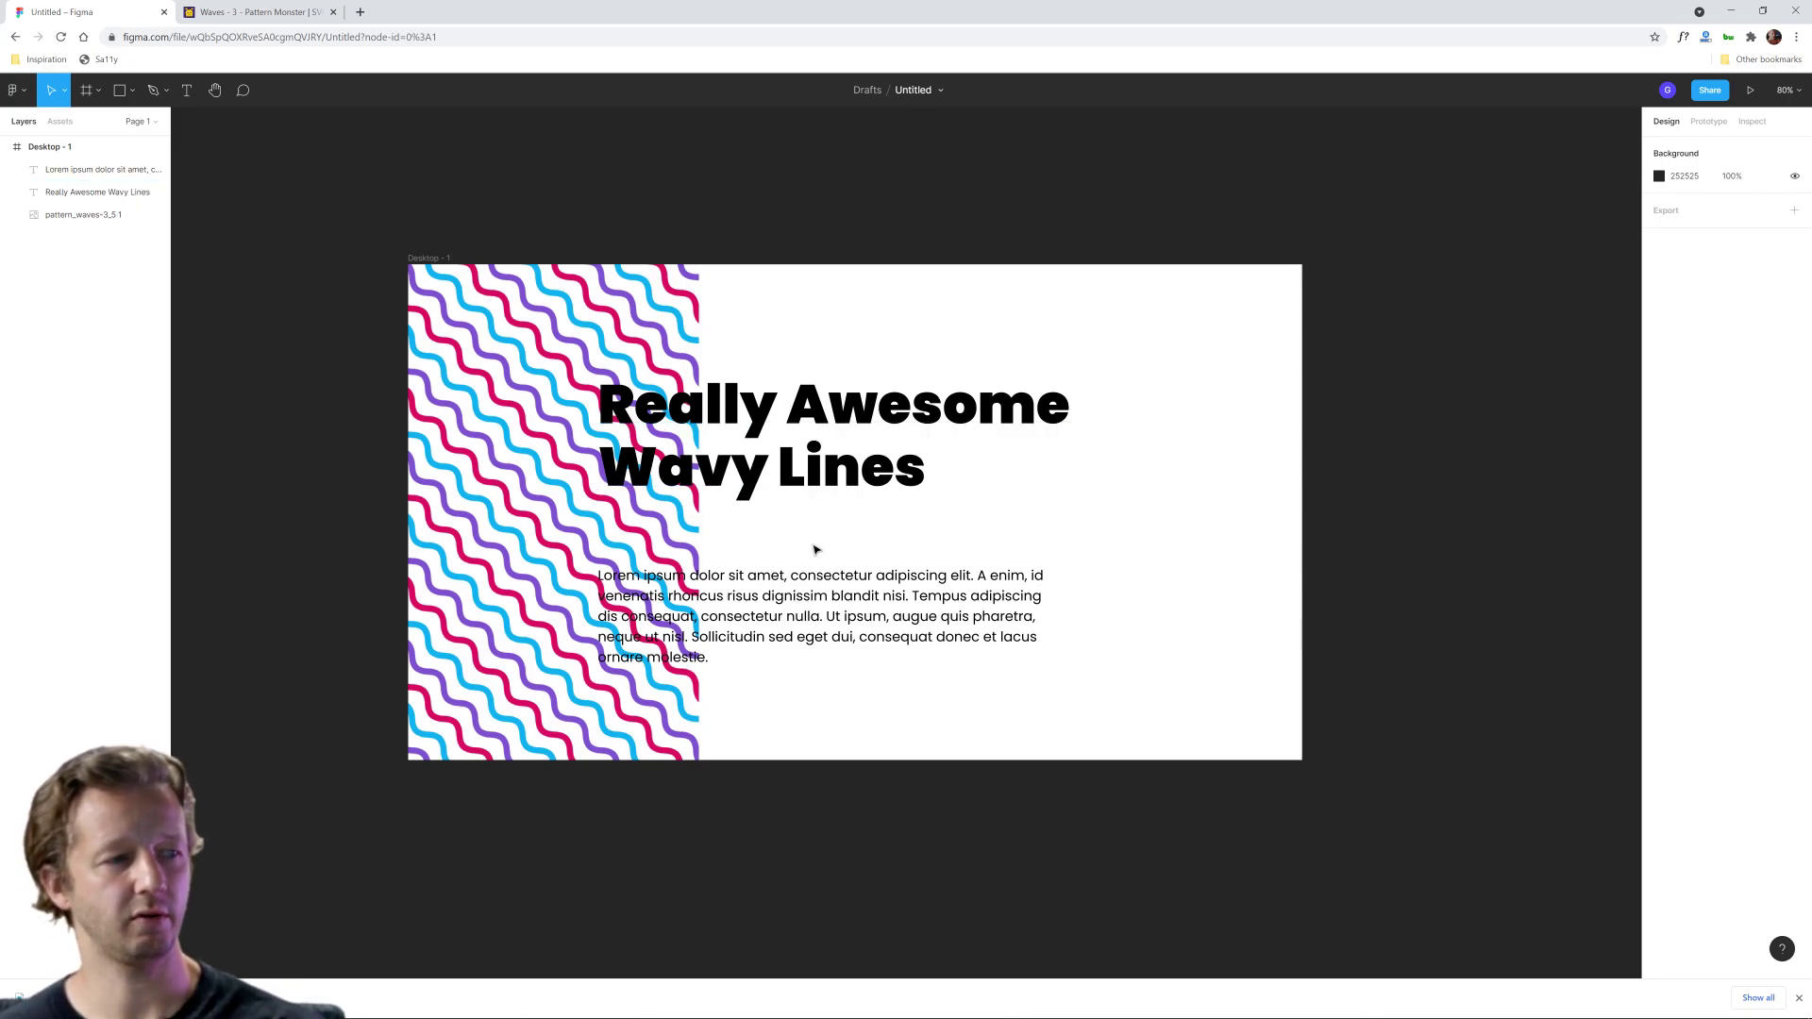
click(694, 741)
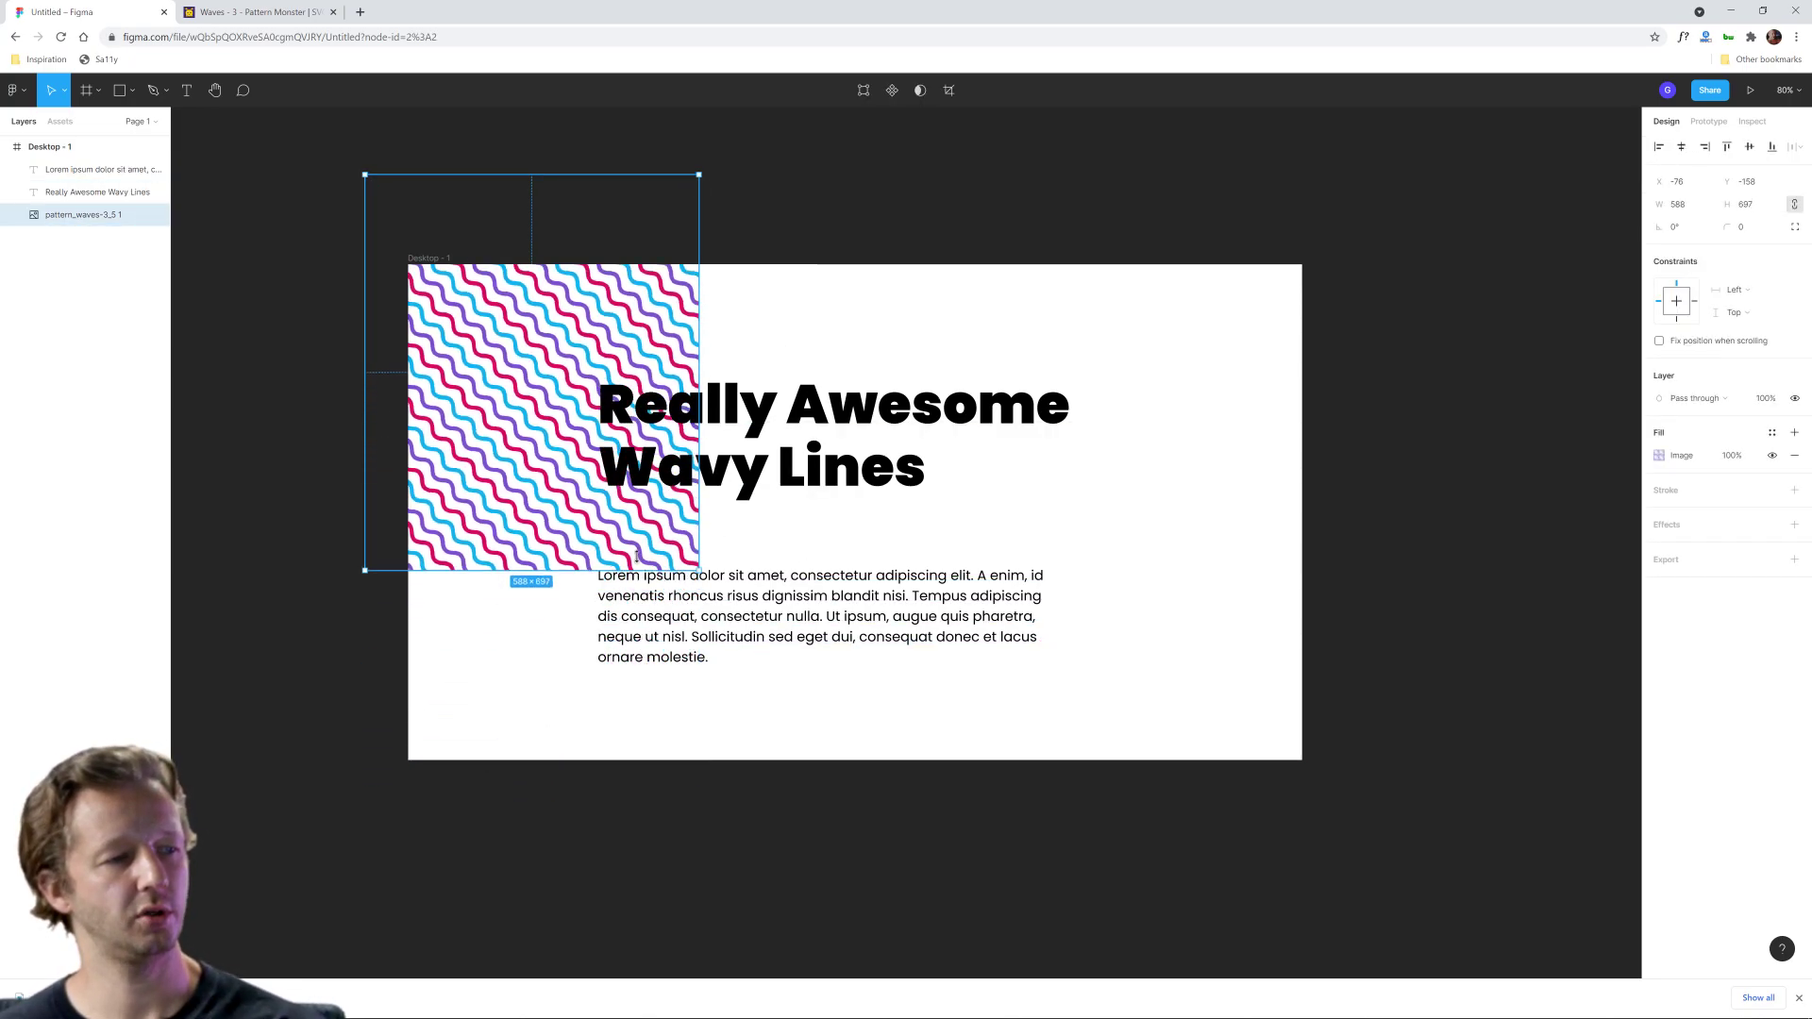
drag(636, 557, 636, 515)
click(836, 718)
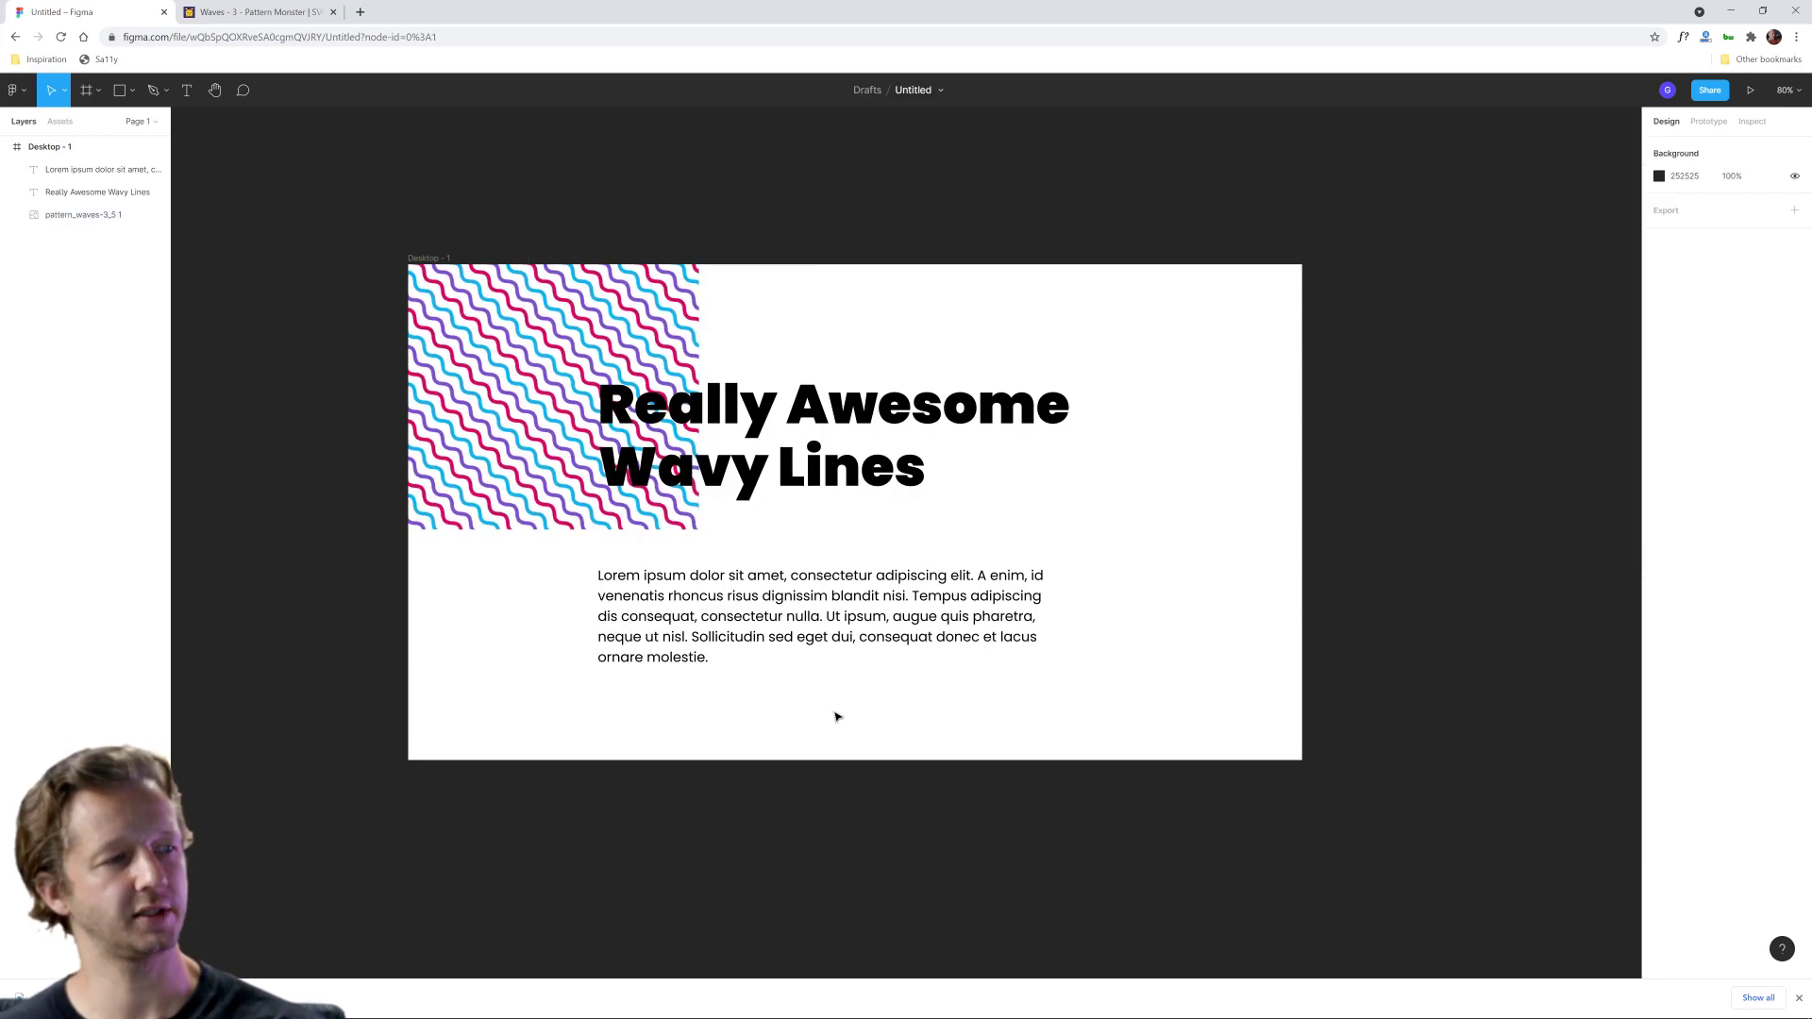
click(836, 717)
click(810, 441)
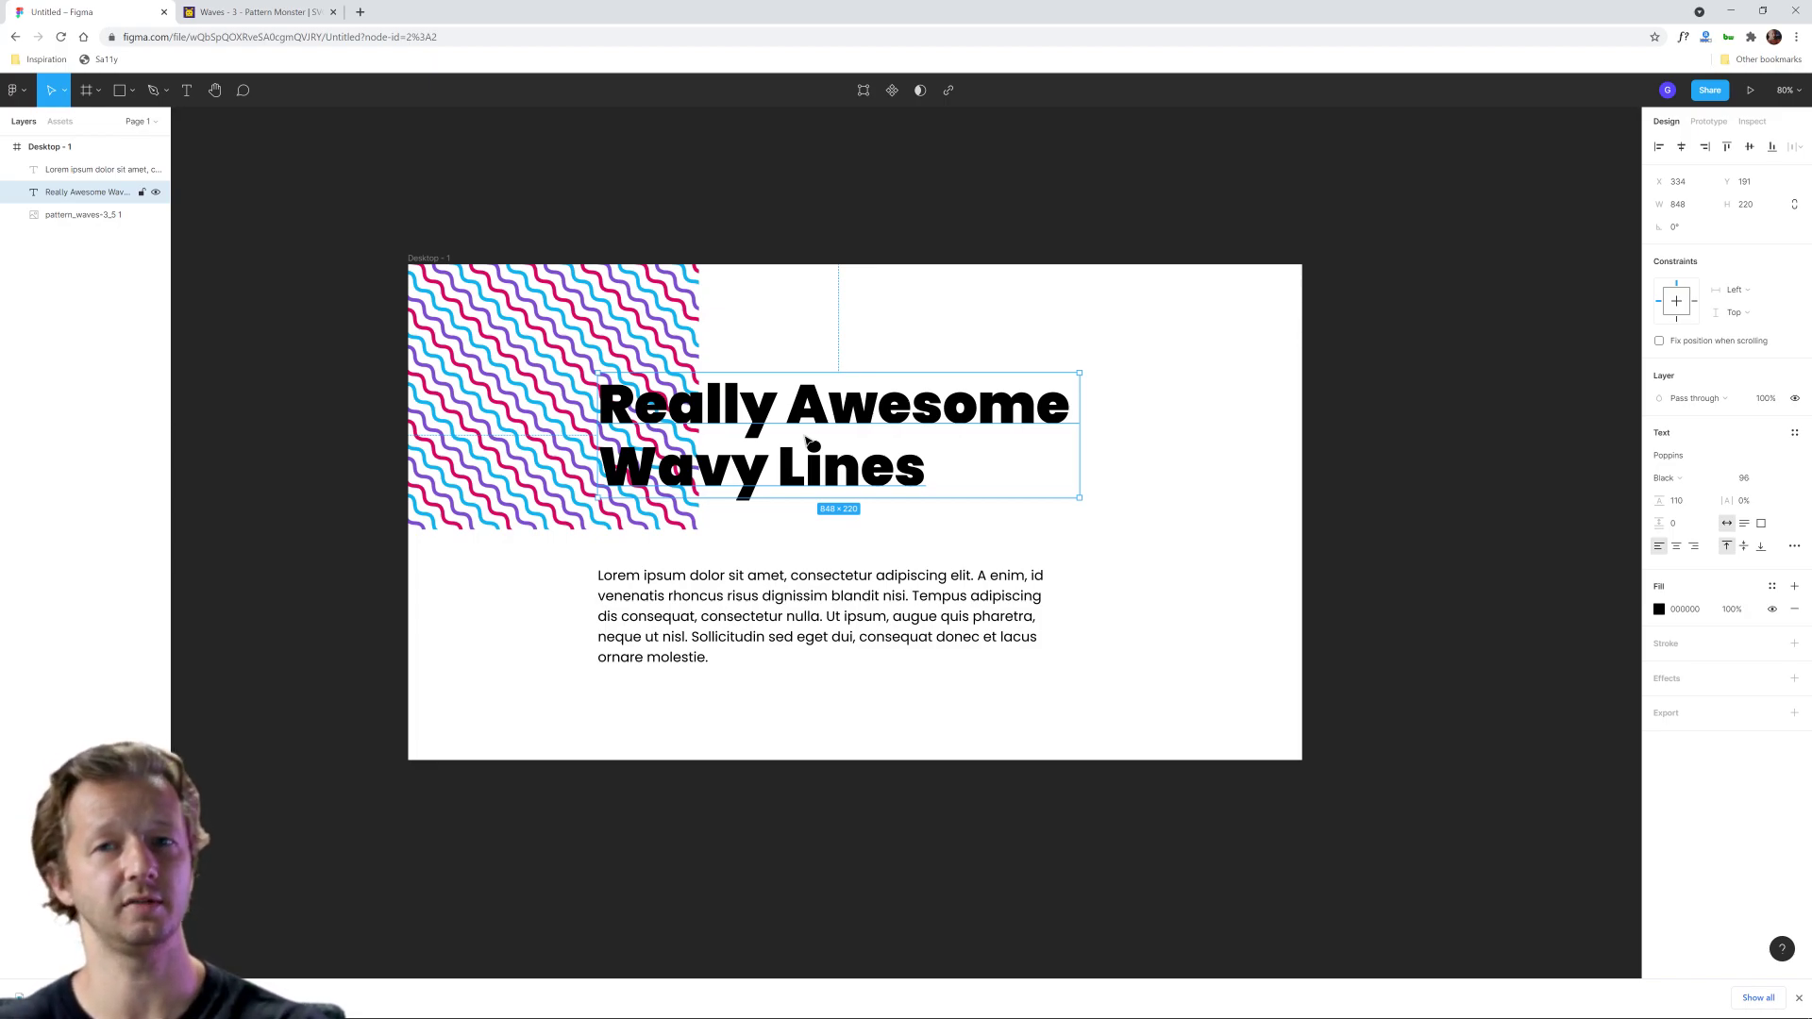
click(809, 273)
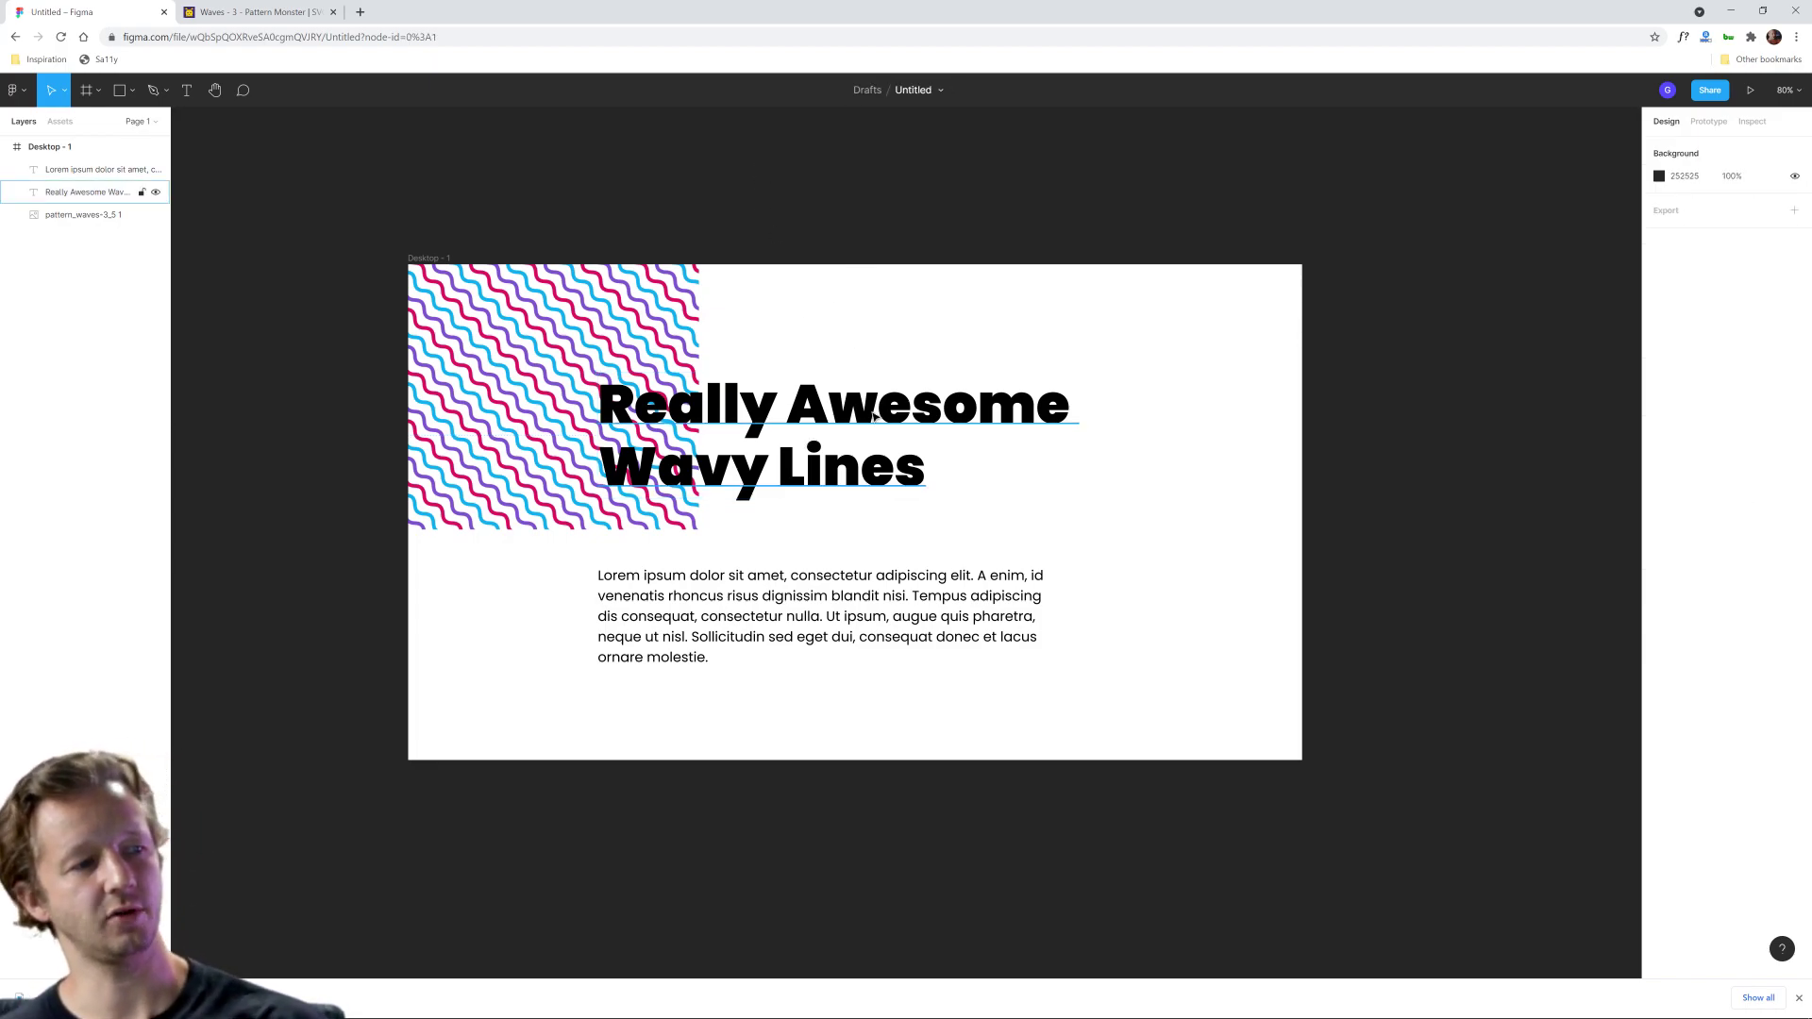
click(771, 432)
Step: Duplicate Desktop-1 as Desktop-2 and narrow its pattern image to 289 wide
click(377, 270)
click(421, 258)
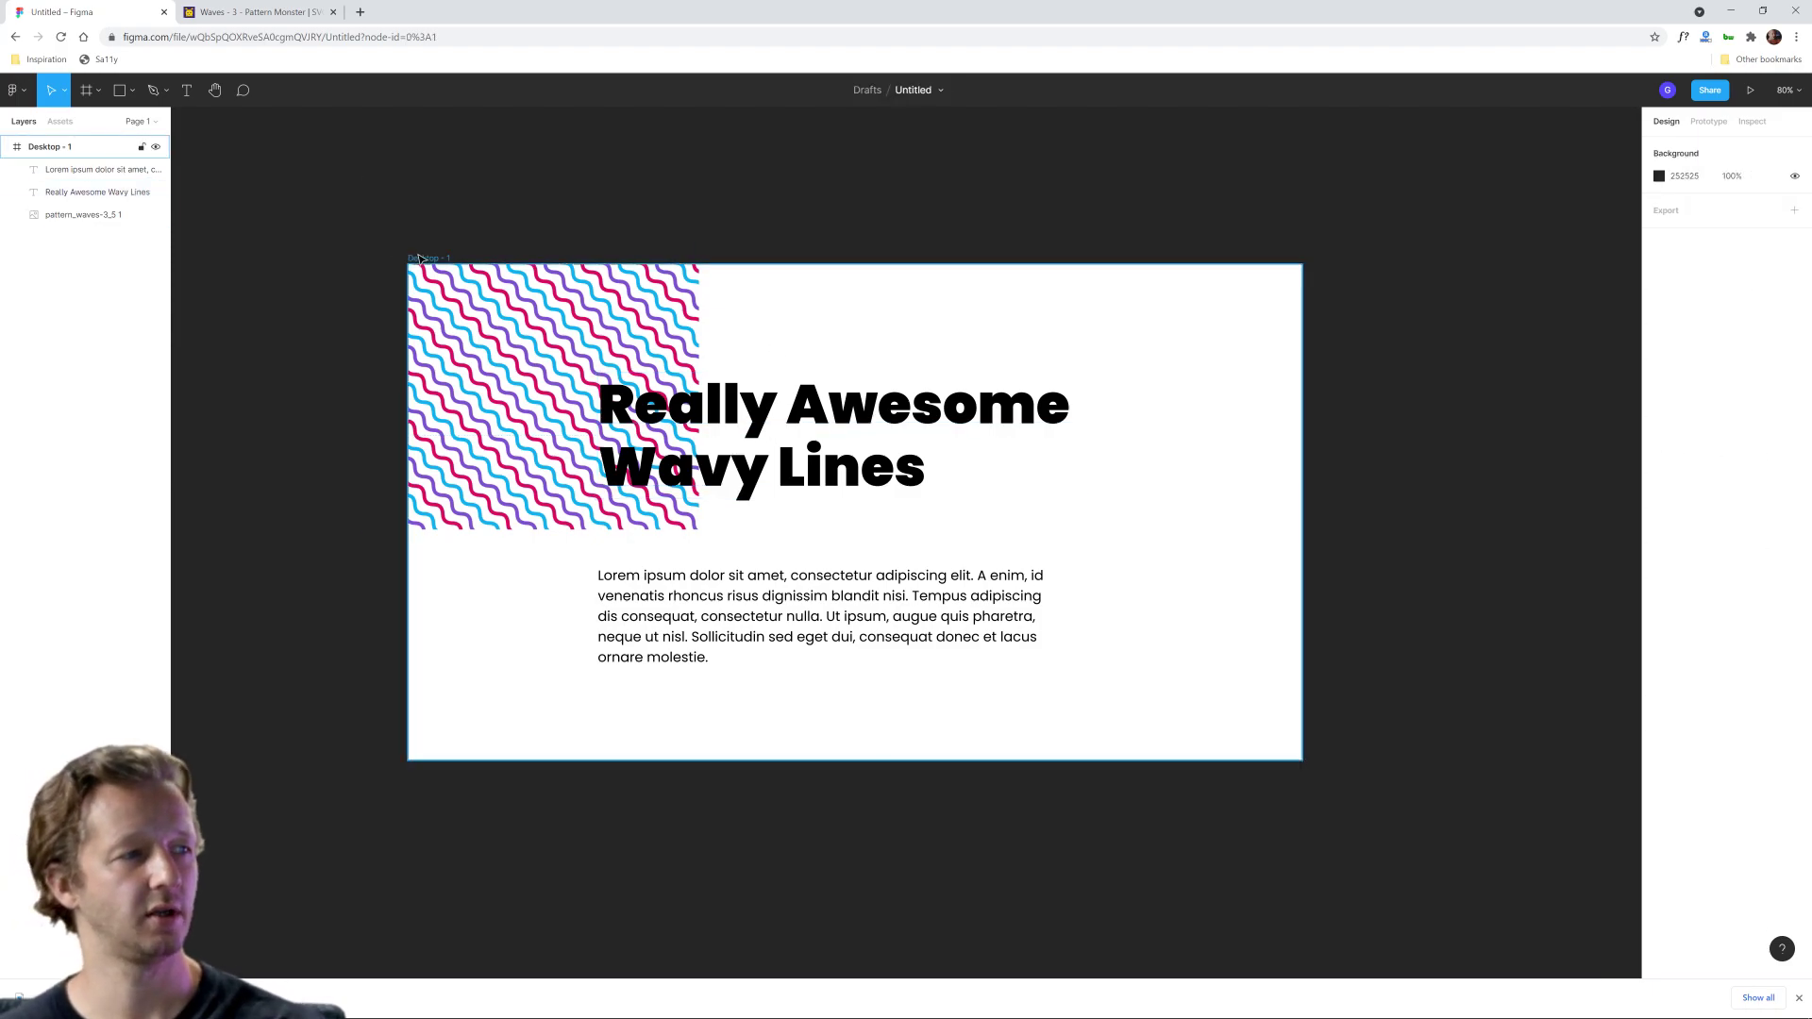
key(ctrl+d)
click(925, 378)
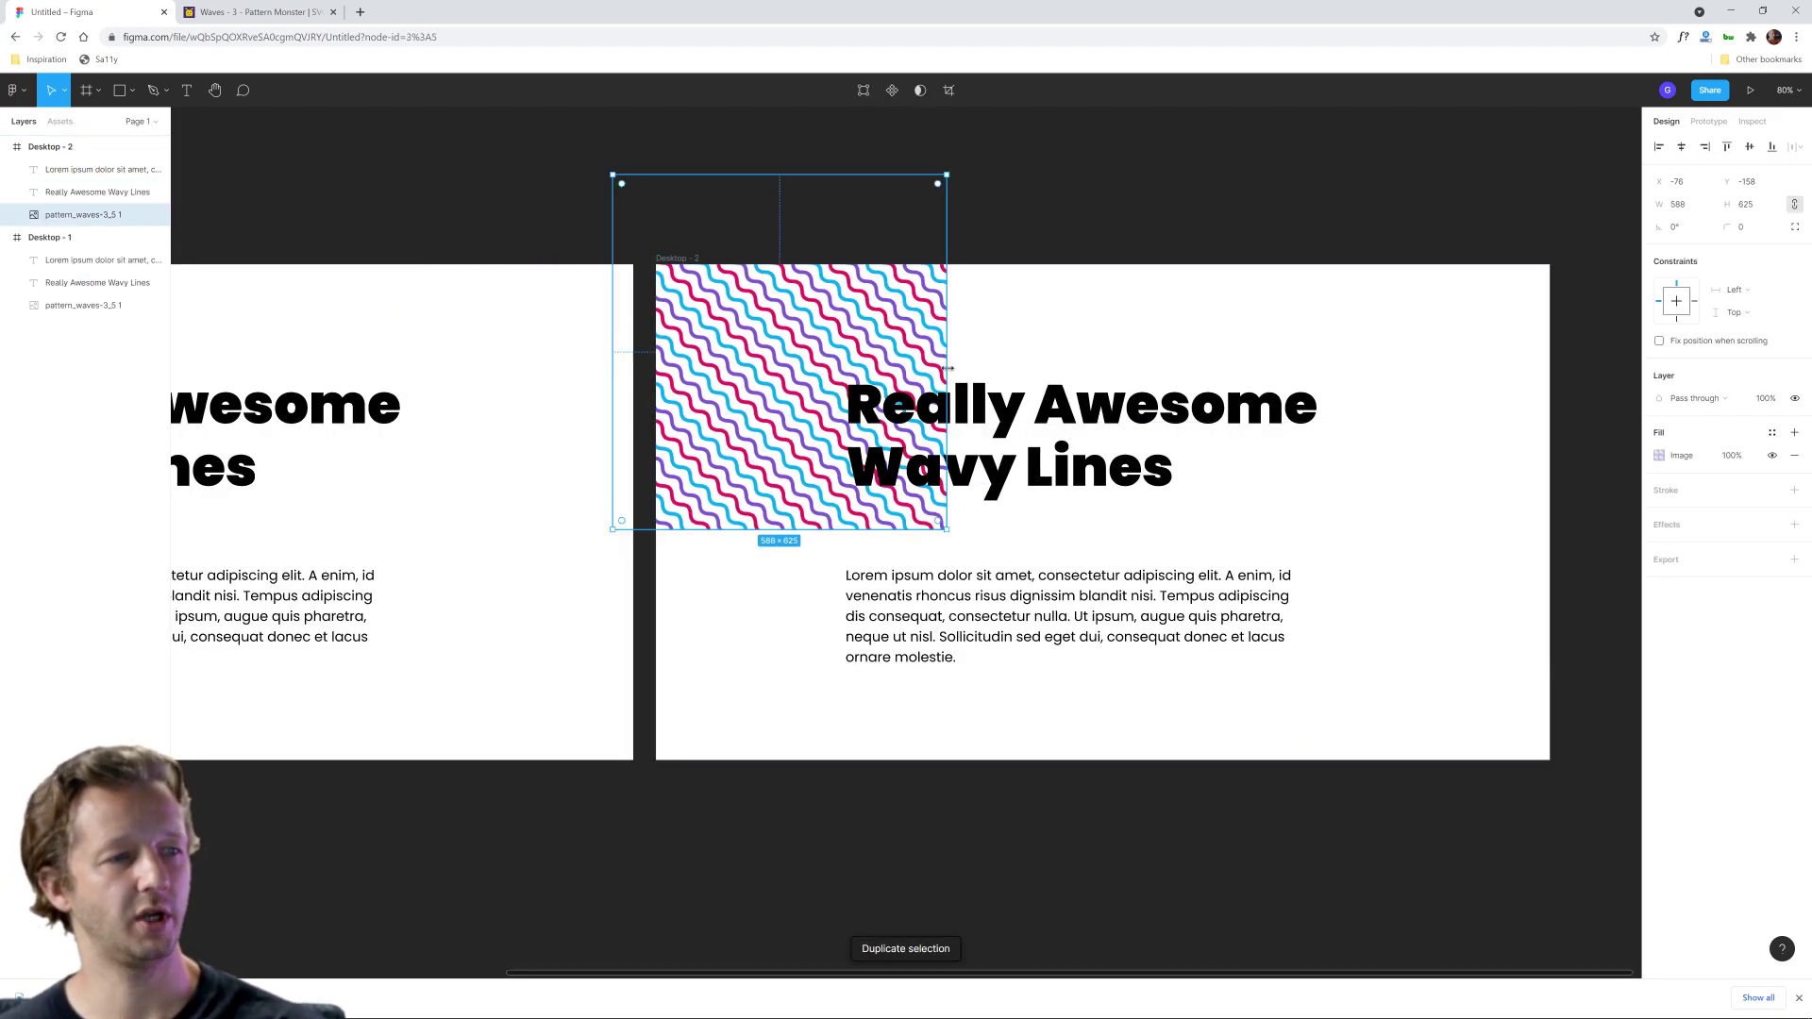
drag(946, 368, 810, 360)
click(1073, 316)
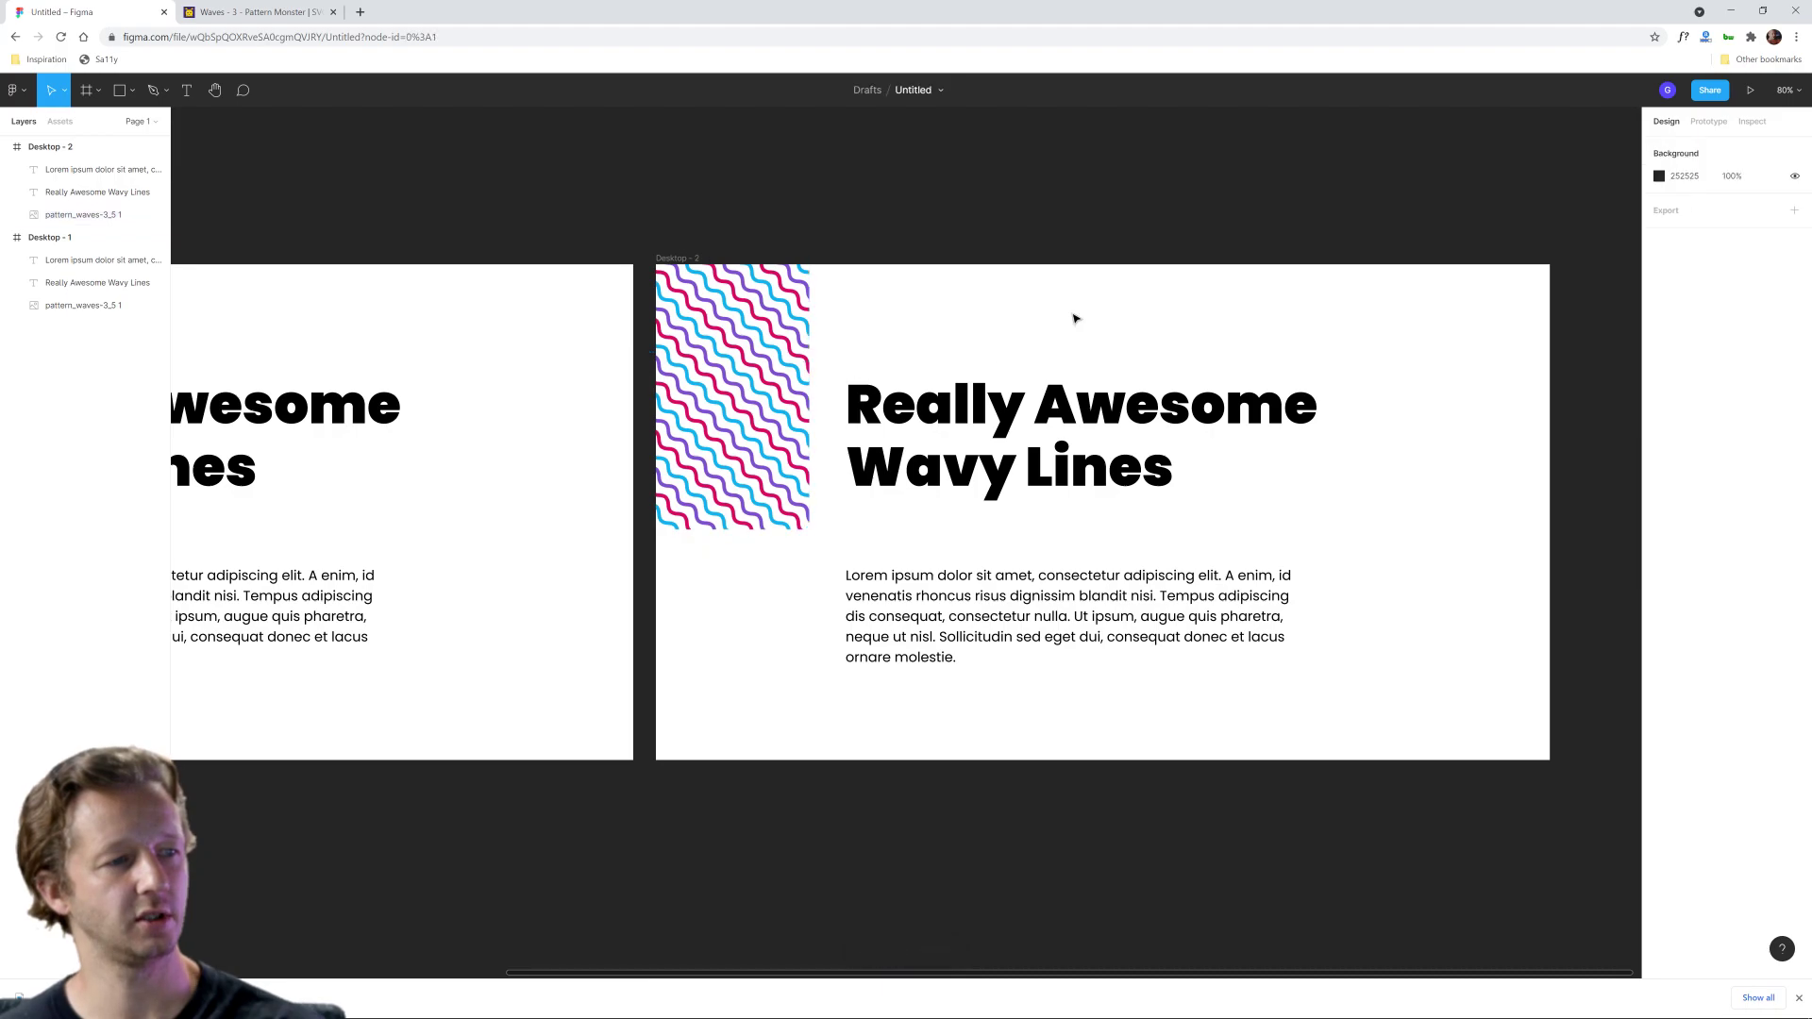
Step: Shorten the pattern image from the bottom and top to 180 tall
drag(1038, 311, 861, 283)
click(577, 475)
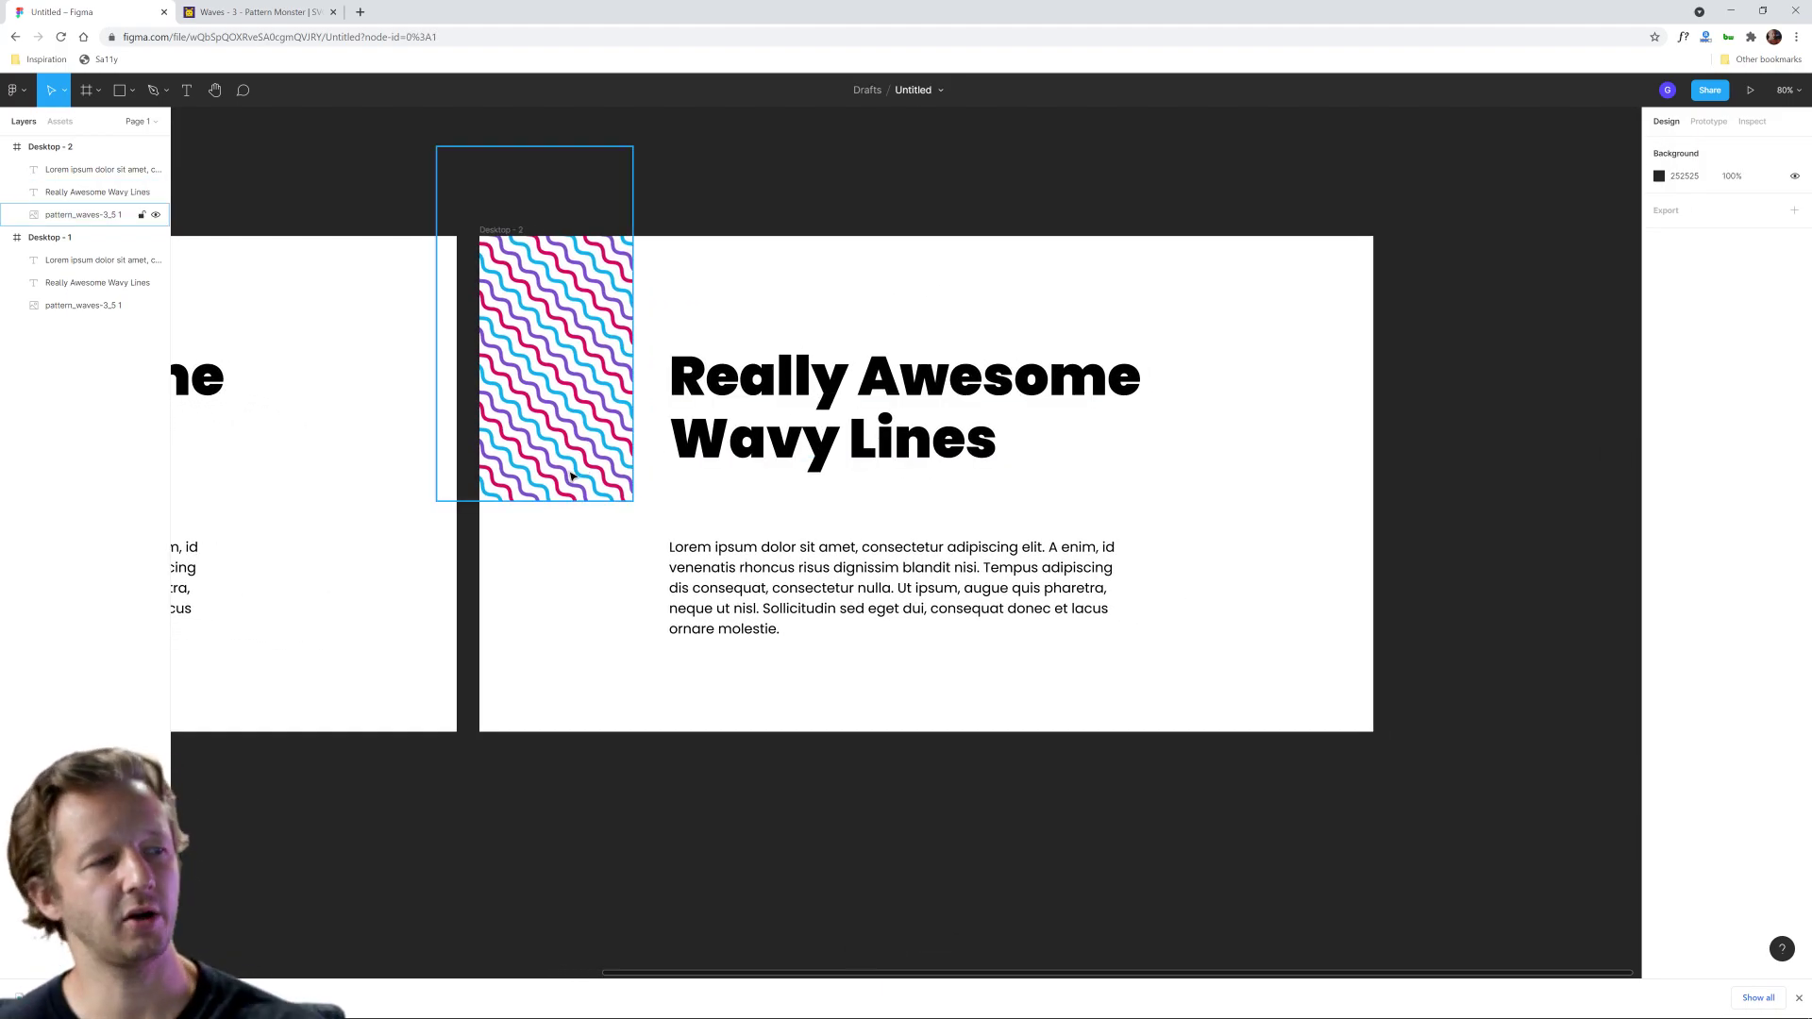
drag(587, 507, 604, 459)
click(632, 535)
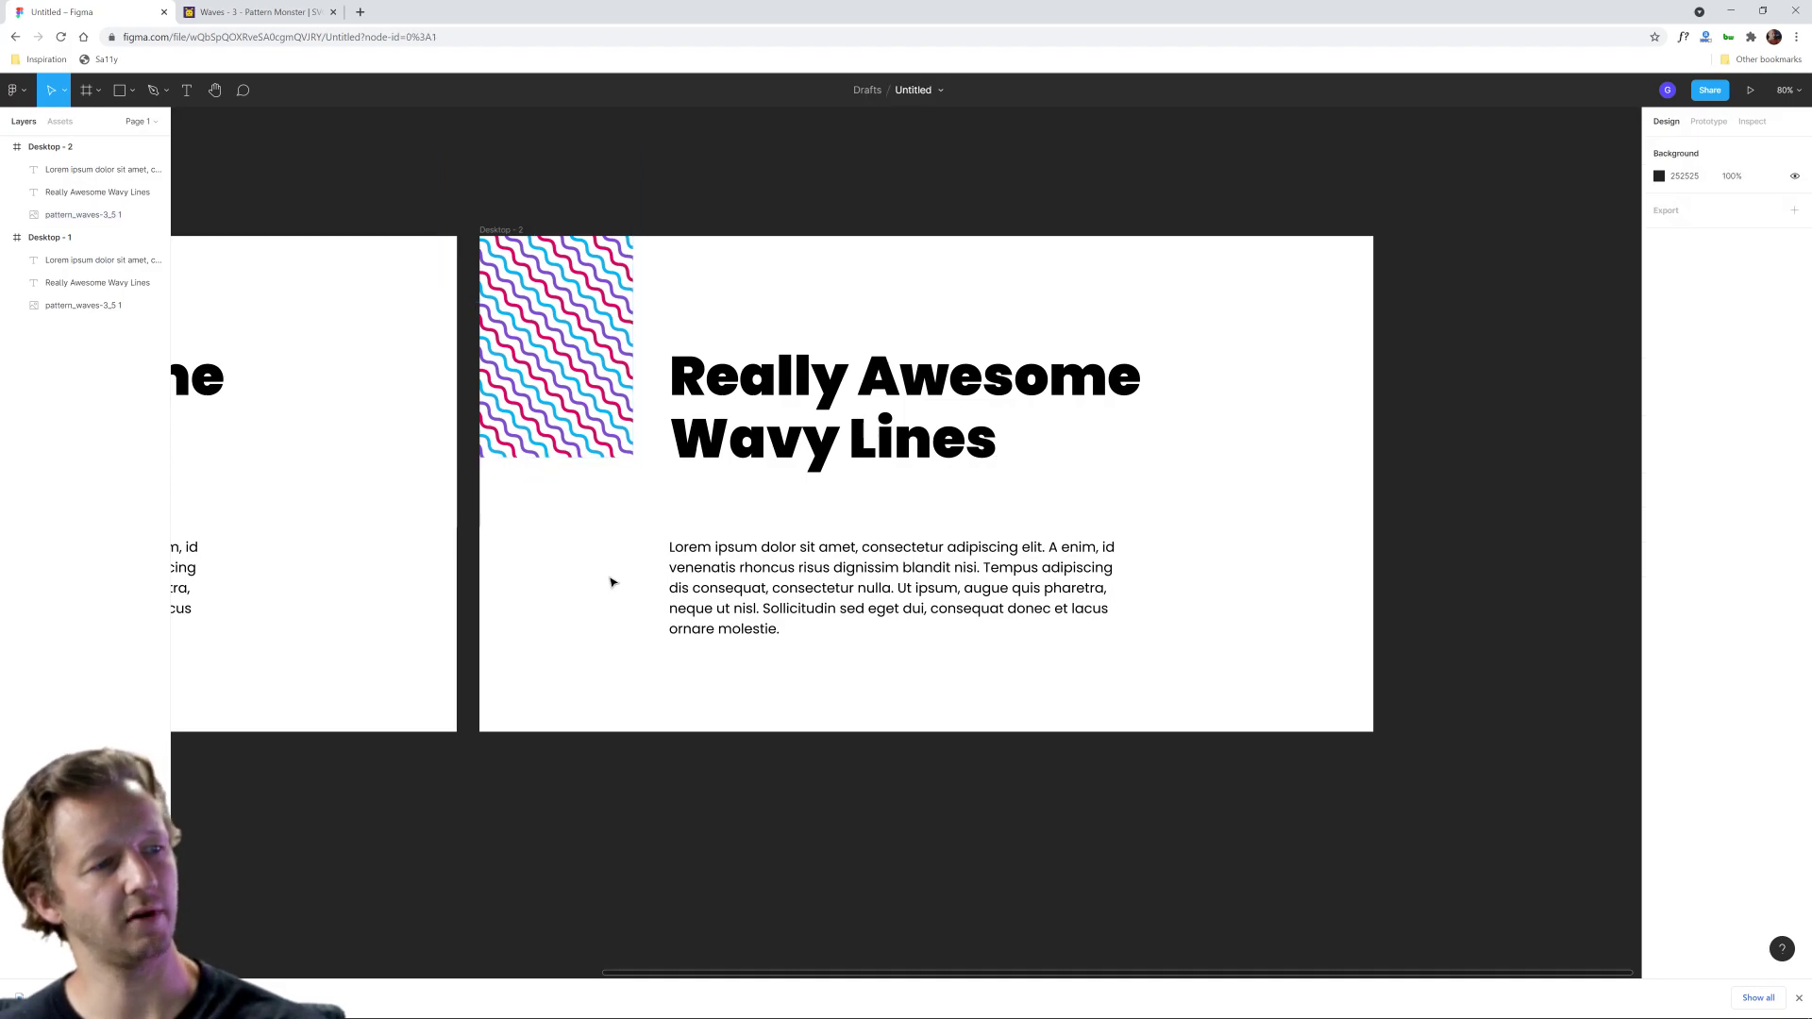
click(577, 456)
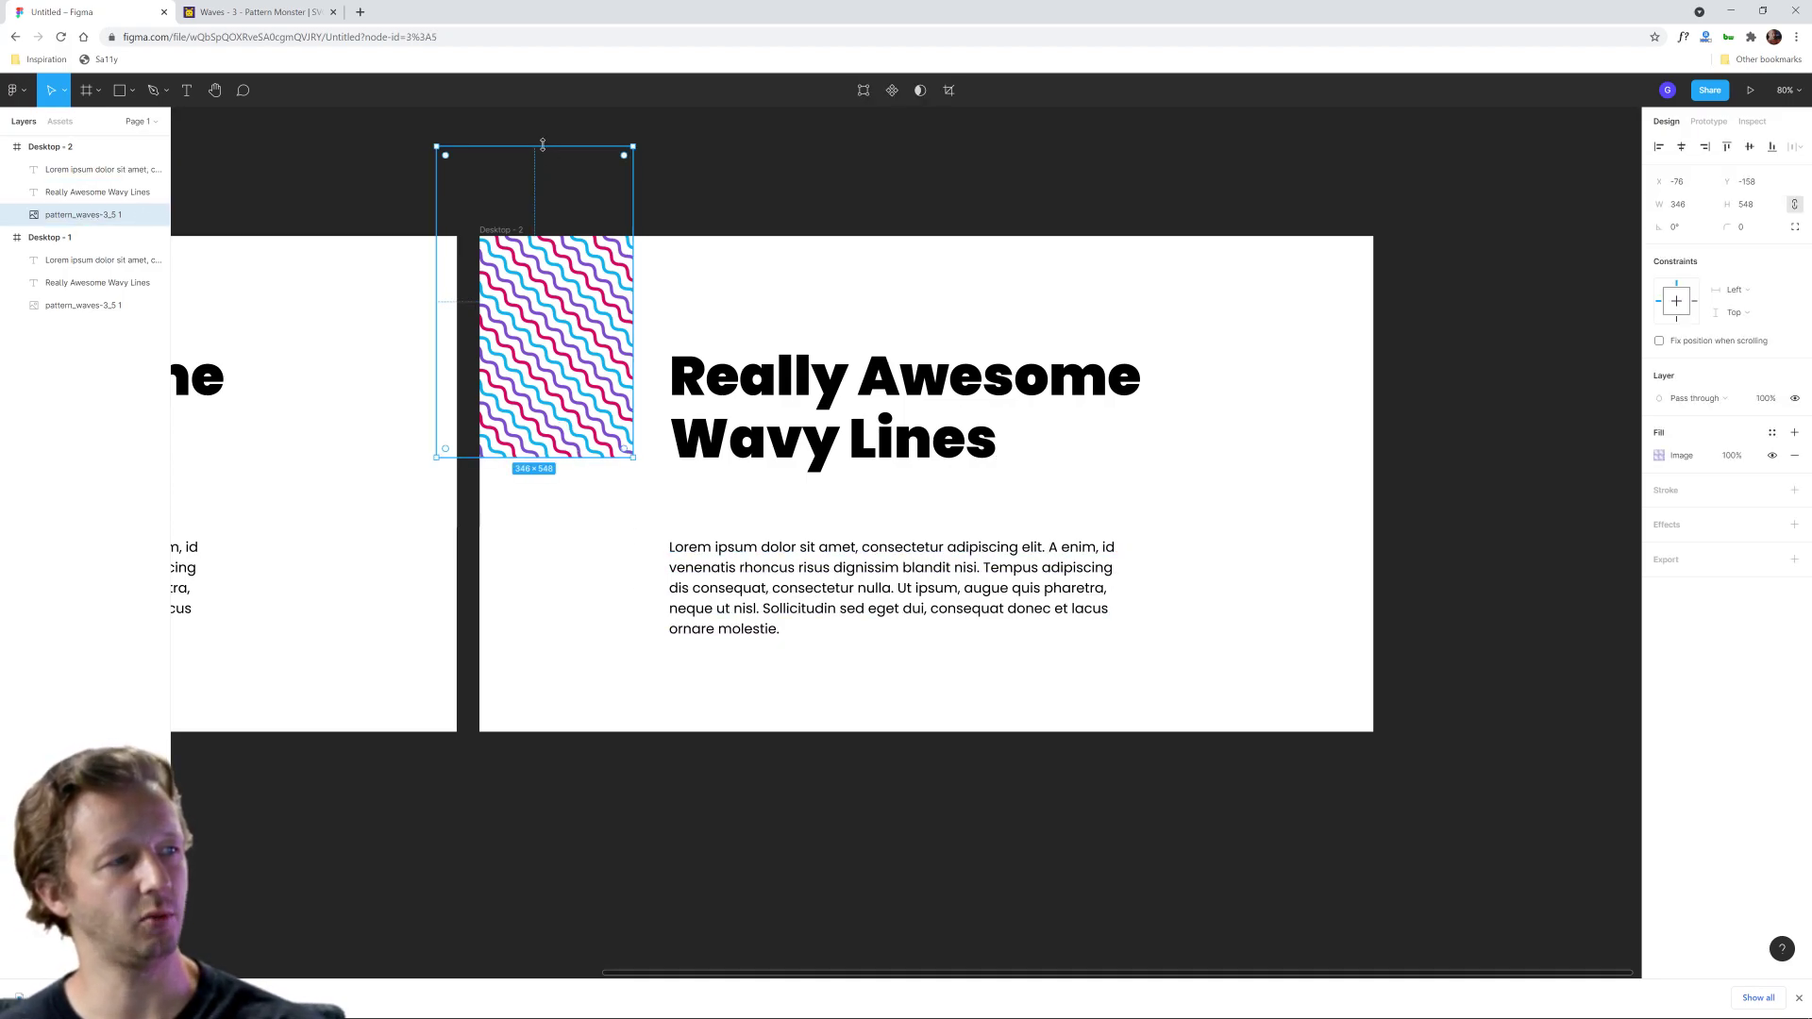
drag(543, 145, 567, 353)
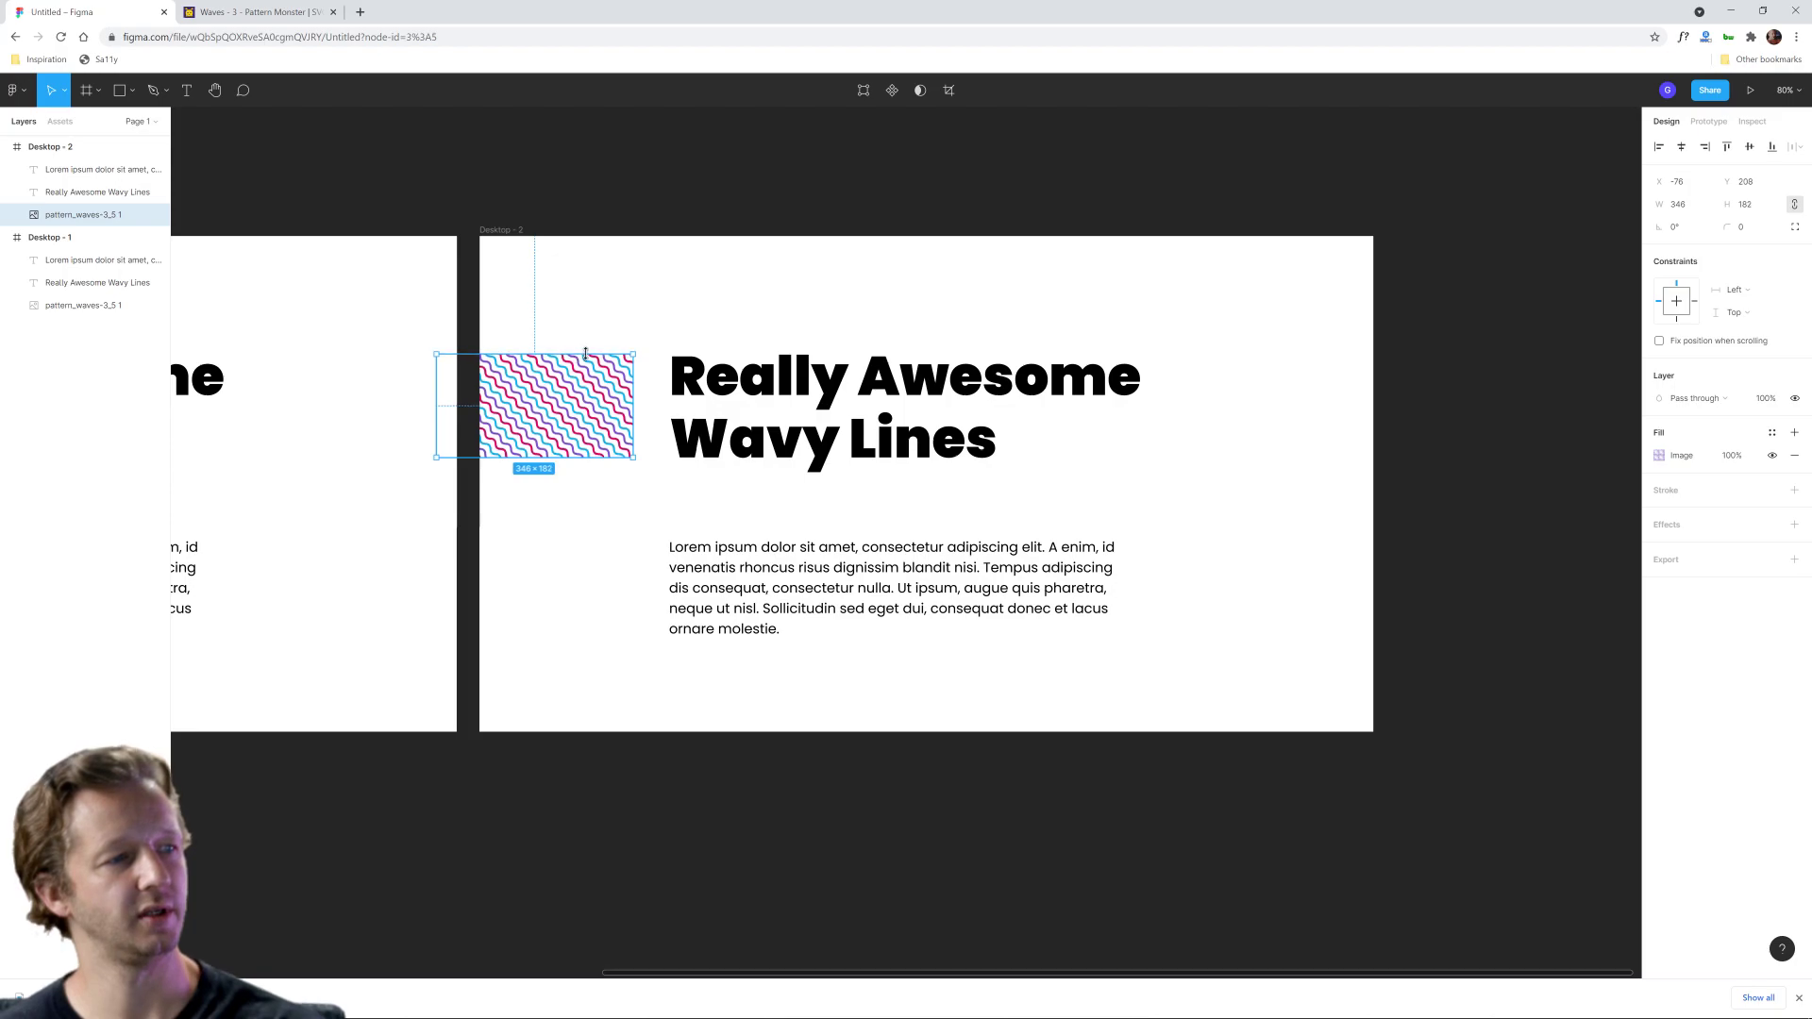
click(1023, 453)
Step: Duplicate the pattern, stretch the copy to full frame height on the left, and shift the text right
click(597, 406)
key(ctrl+d)
drag(596, 406, 675, 446)
click(1274, 635)
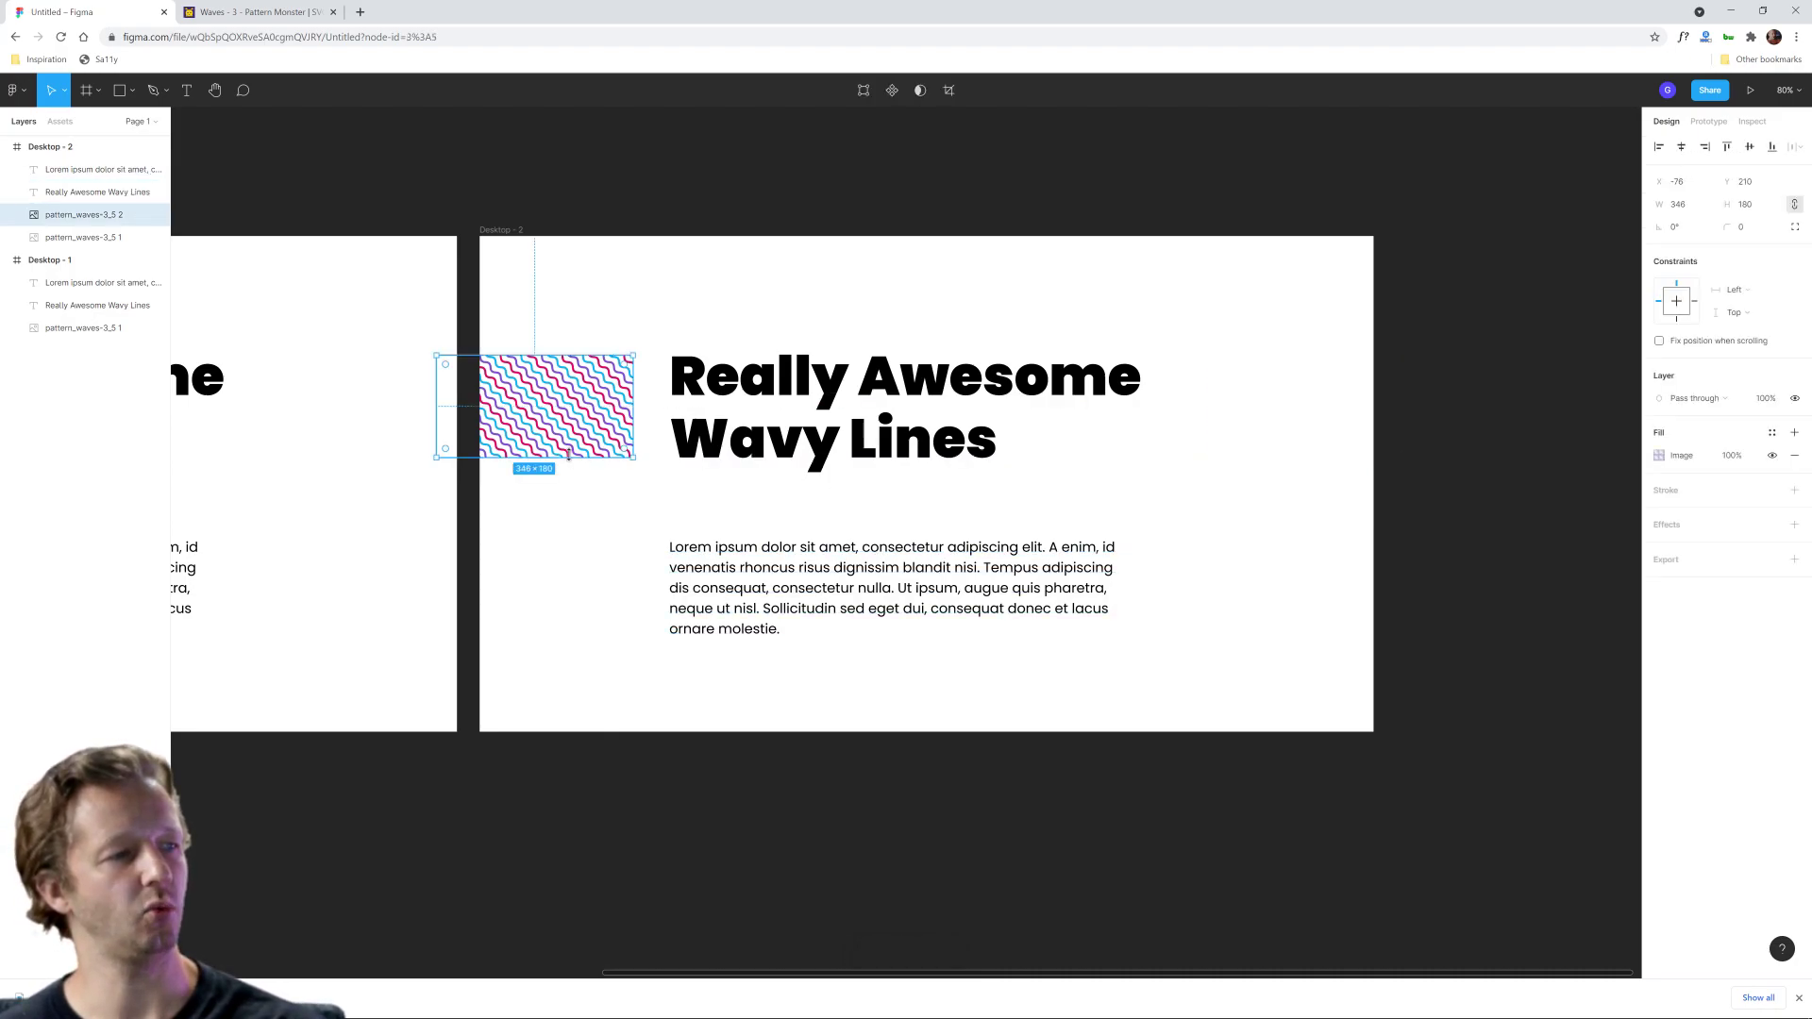
drag(533, 458, 534, 731)
click(819, 852)
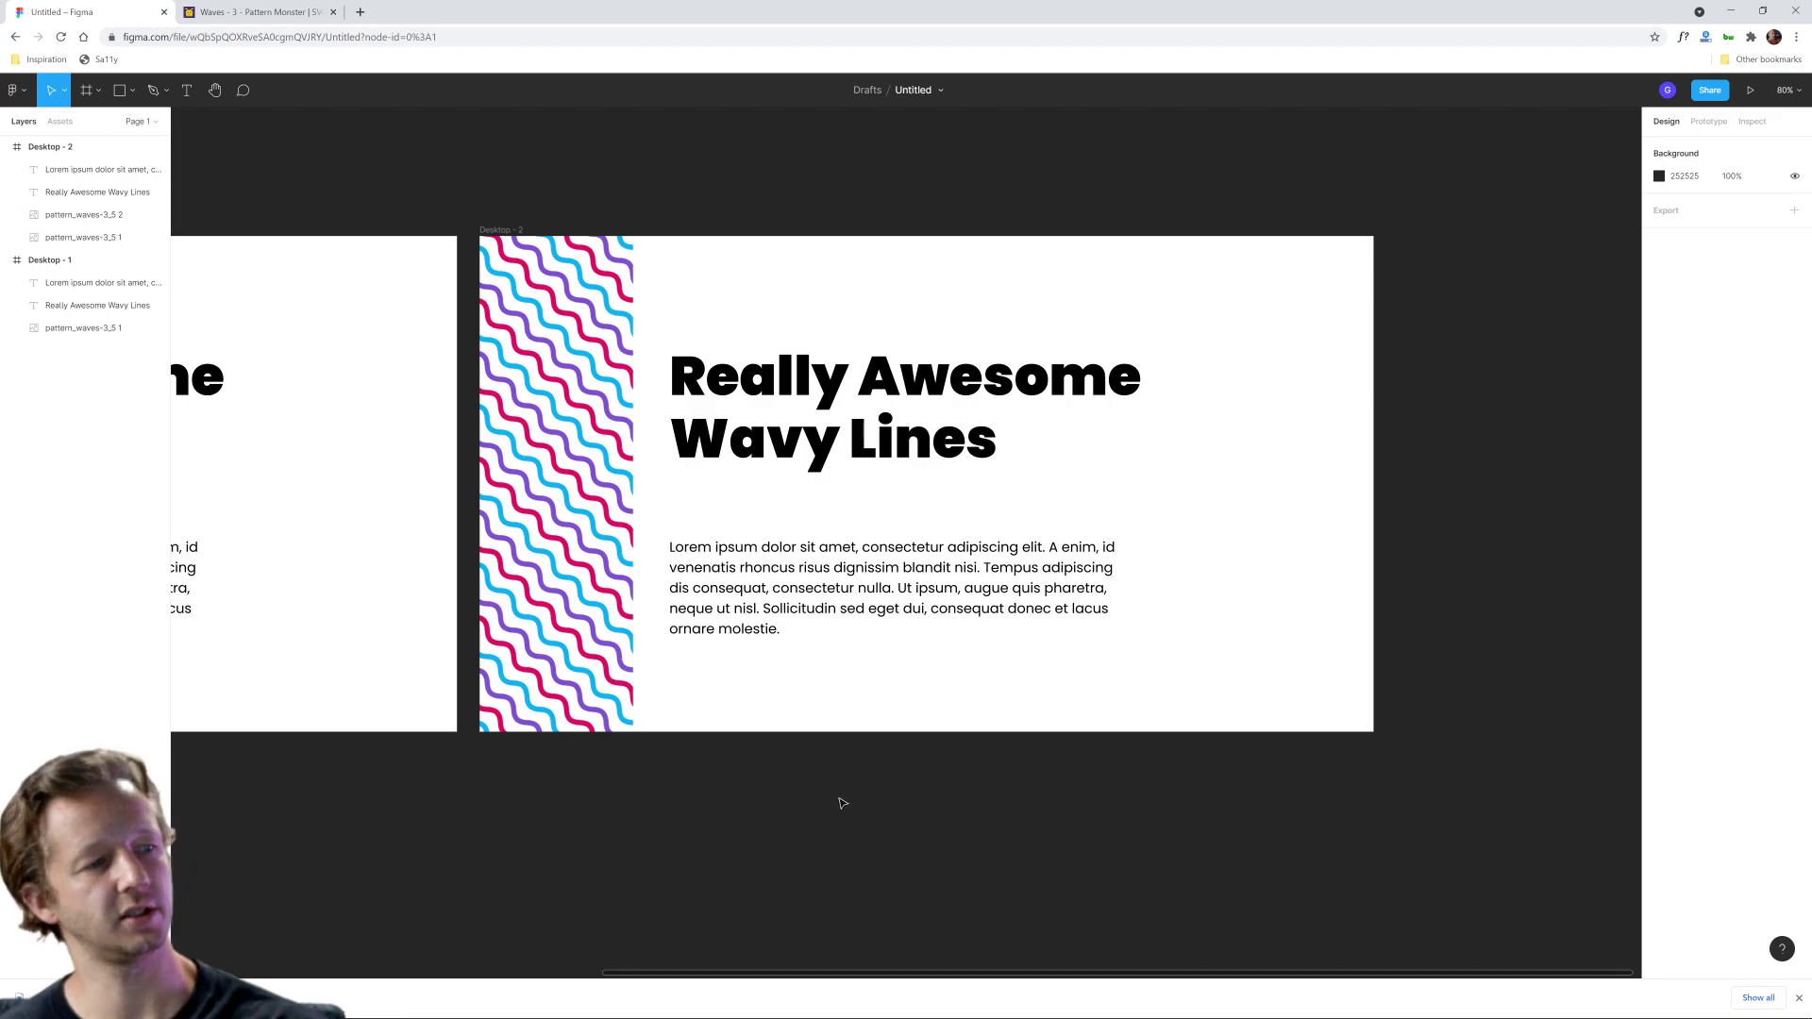
drag(792, 331, 941, 586)
click(985, 771)
Step: Duplicate Desktop - 2 as Desktop - 3, reshape its wave strip into a top banner, and delete the small square
click(509, 229)
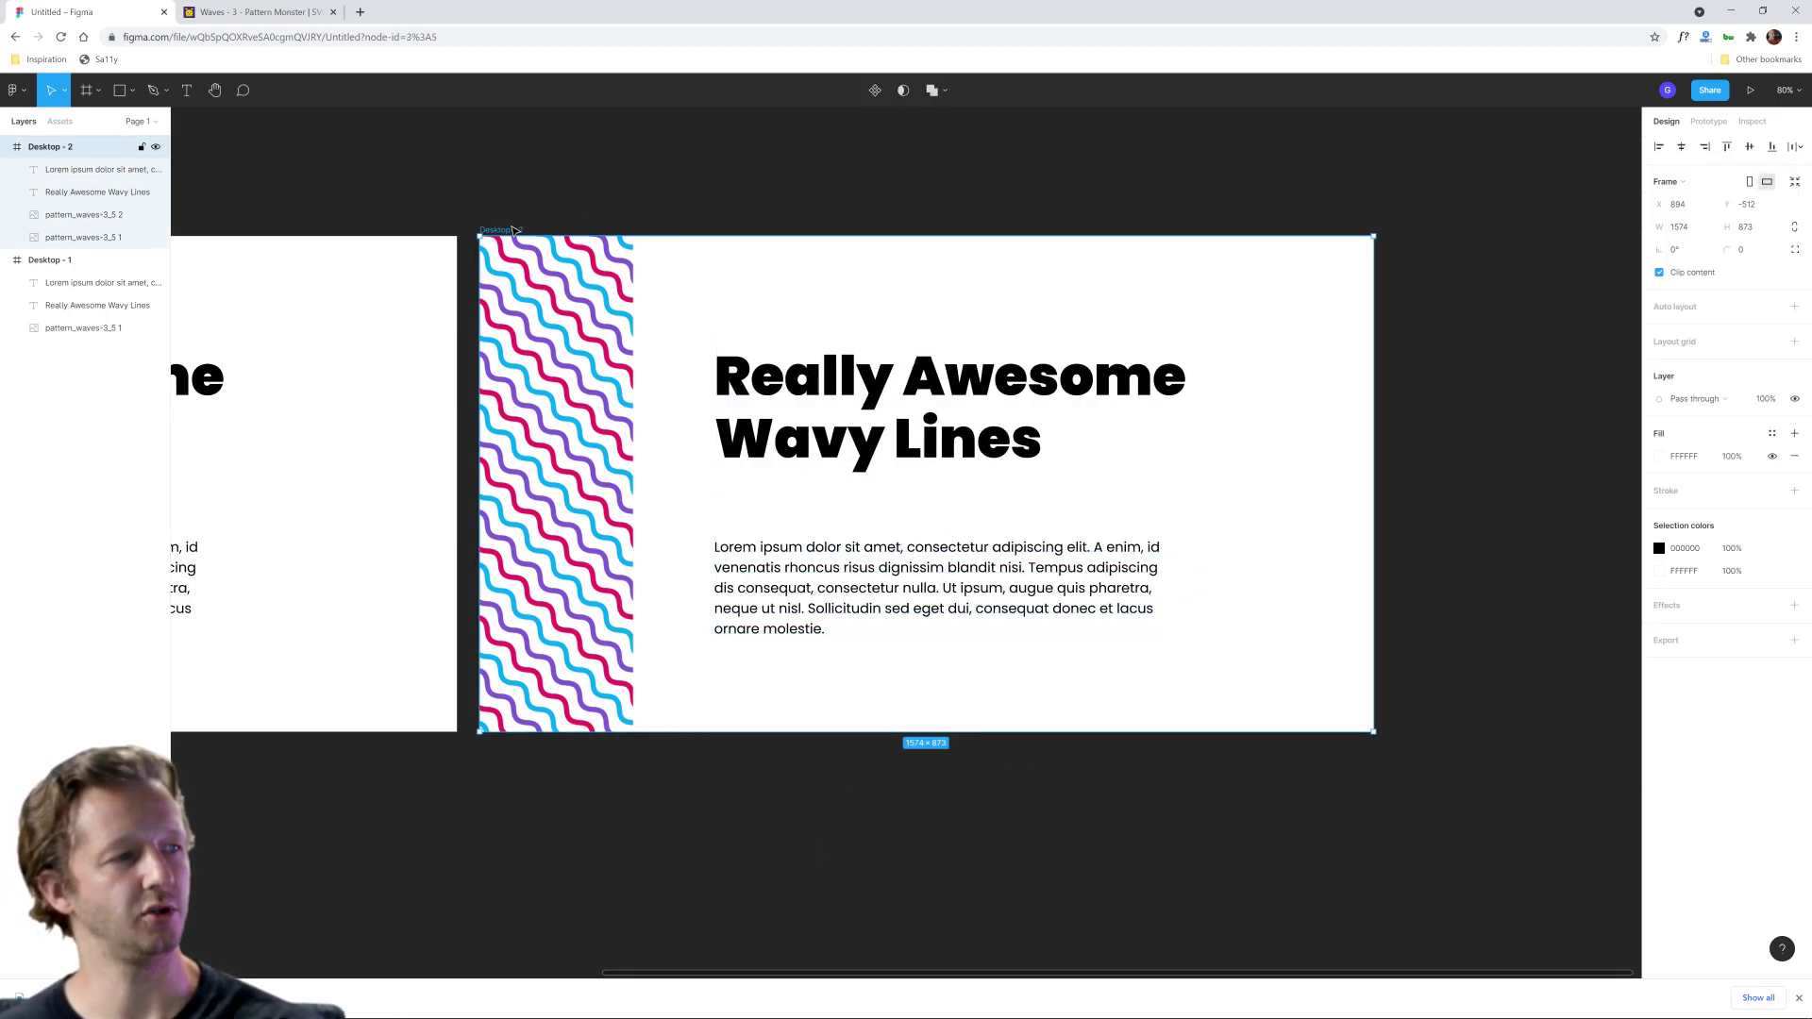
key(ctrl+d)
click(752, 327)
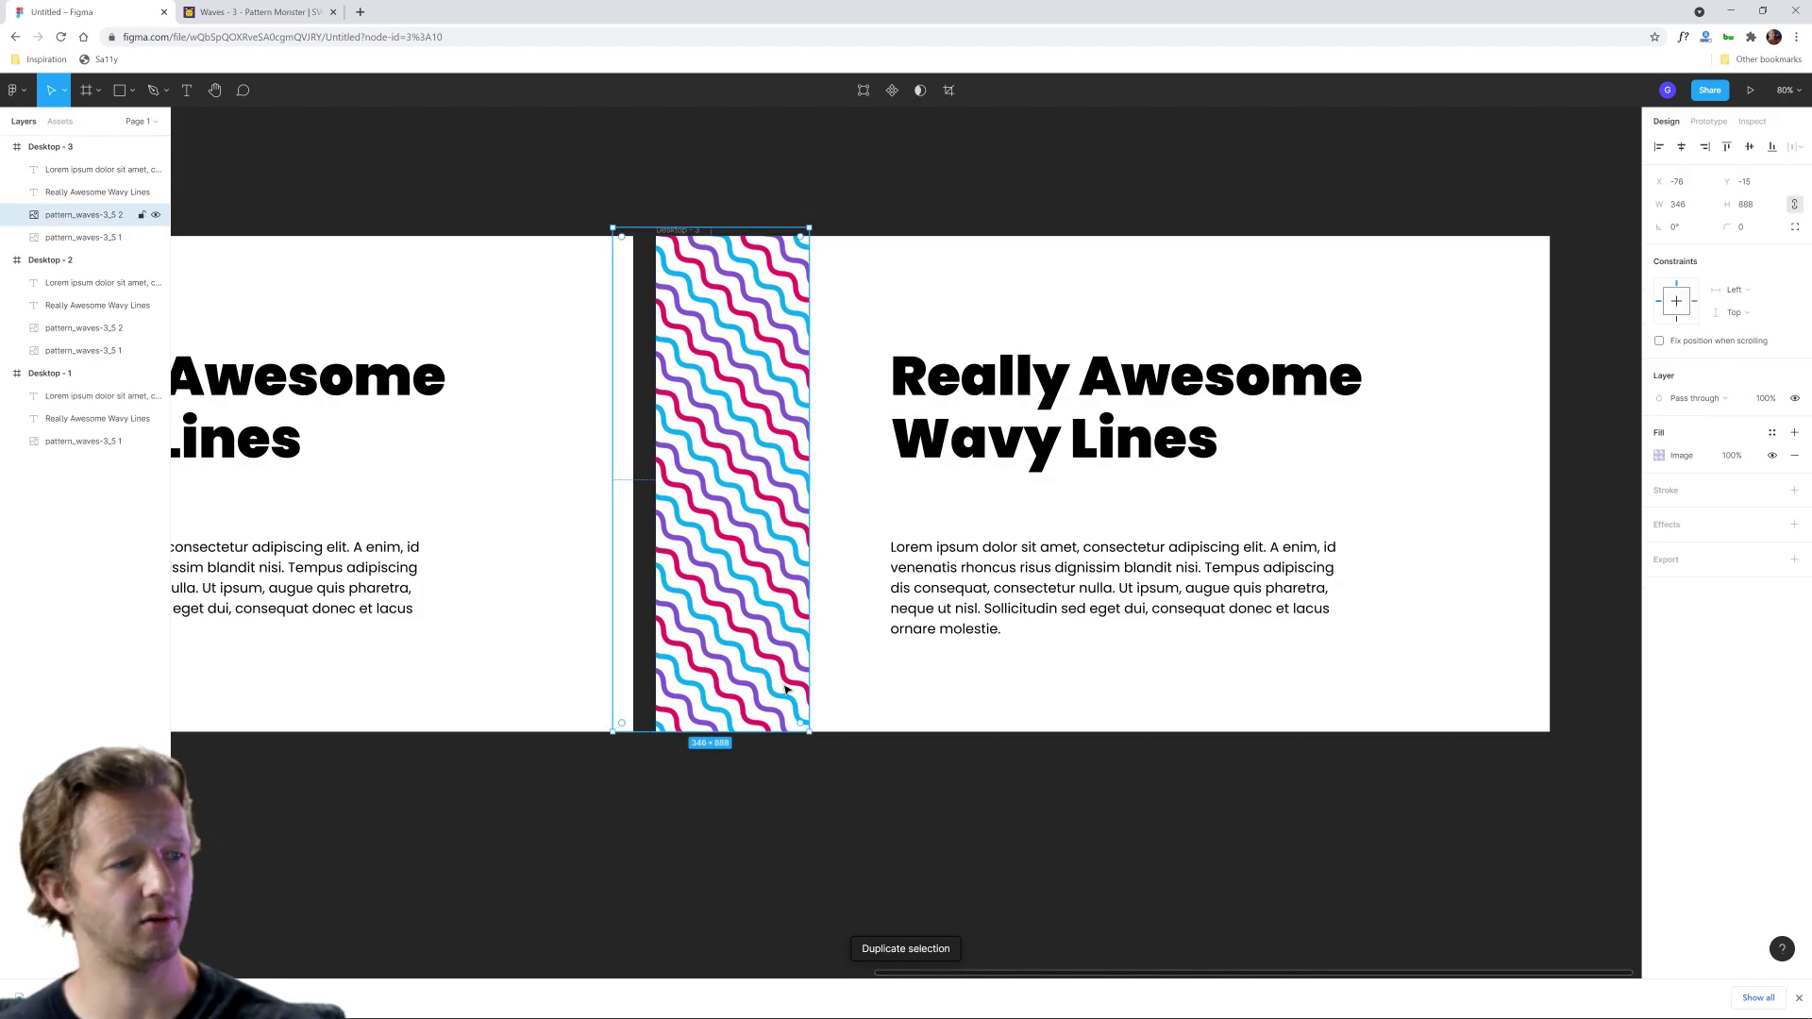
drag(799, 732, 1549, 309)
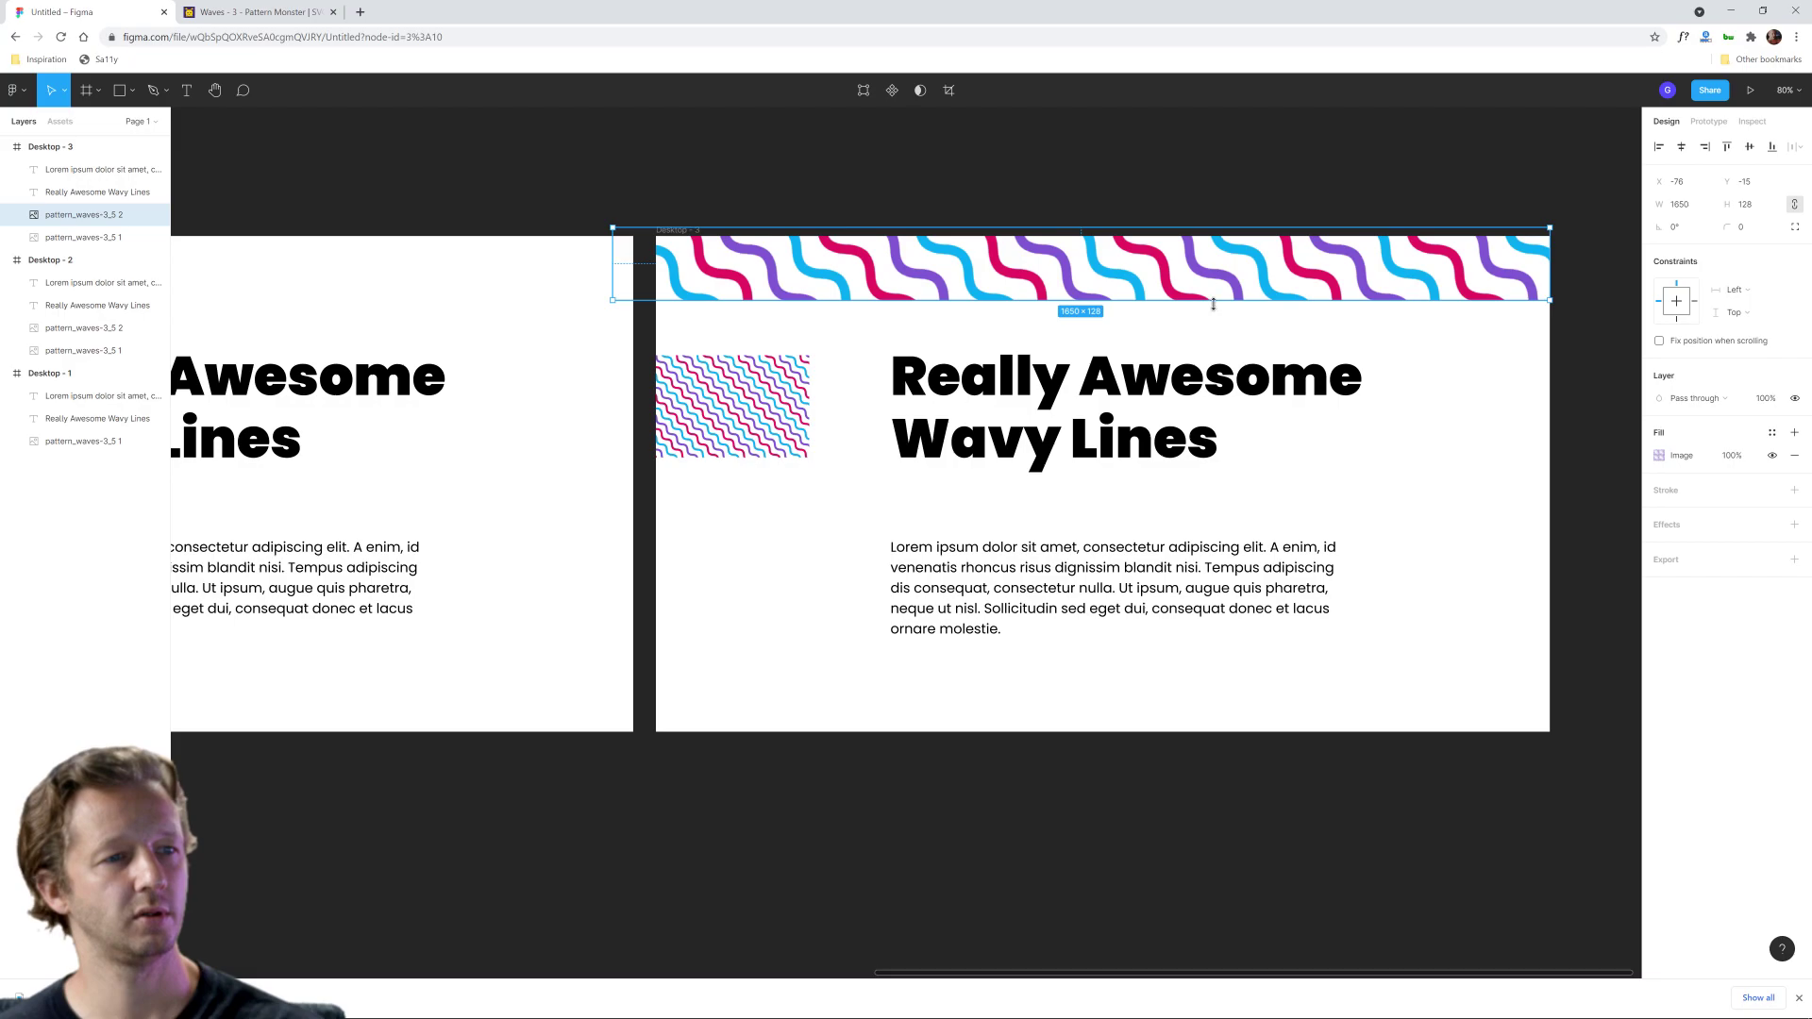
drag(1214, 303, 1213, 353)
click(769, 410)
key(Delete)
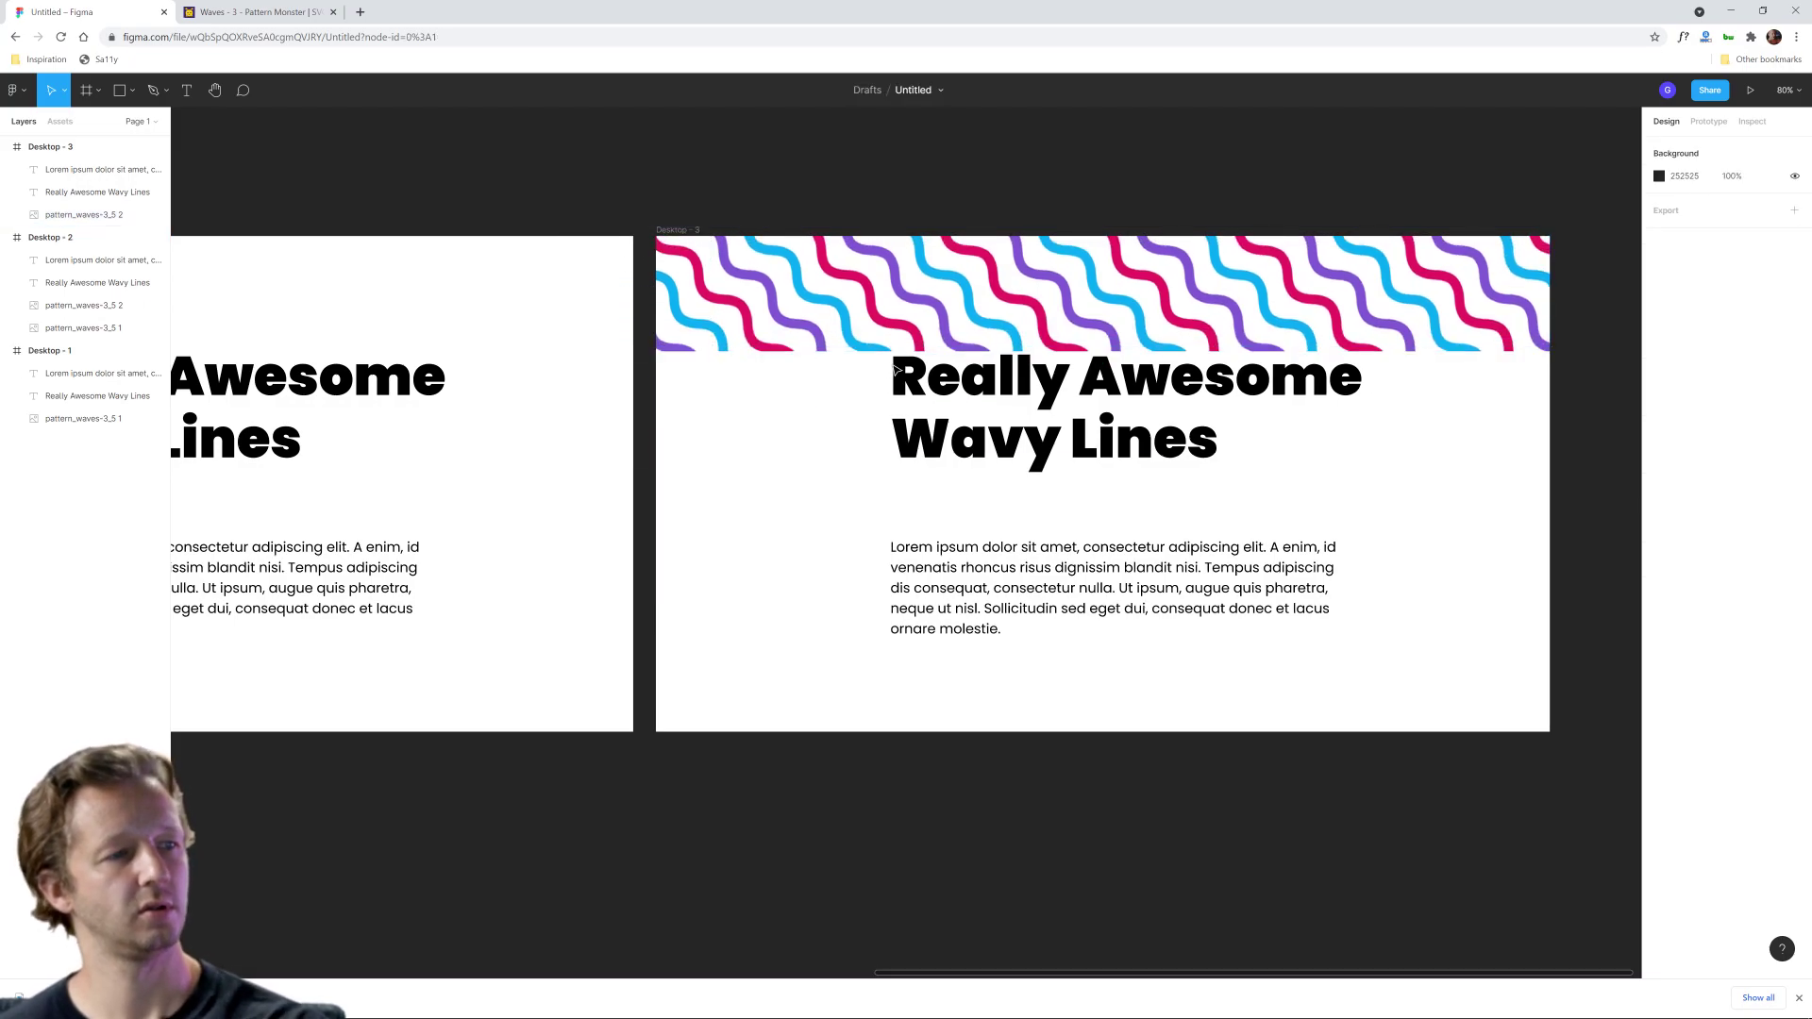
Step: Reposition the heading and body text under the banner and make the banner slightly shorter
click(897, 372)
drag(770, 397, 1062, 637)
drag(1001, 512, 874, 573)
drag(917, 635, 913, 592)
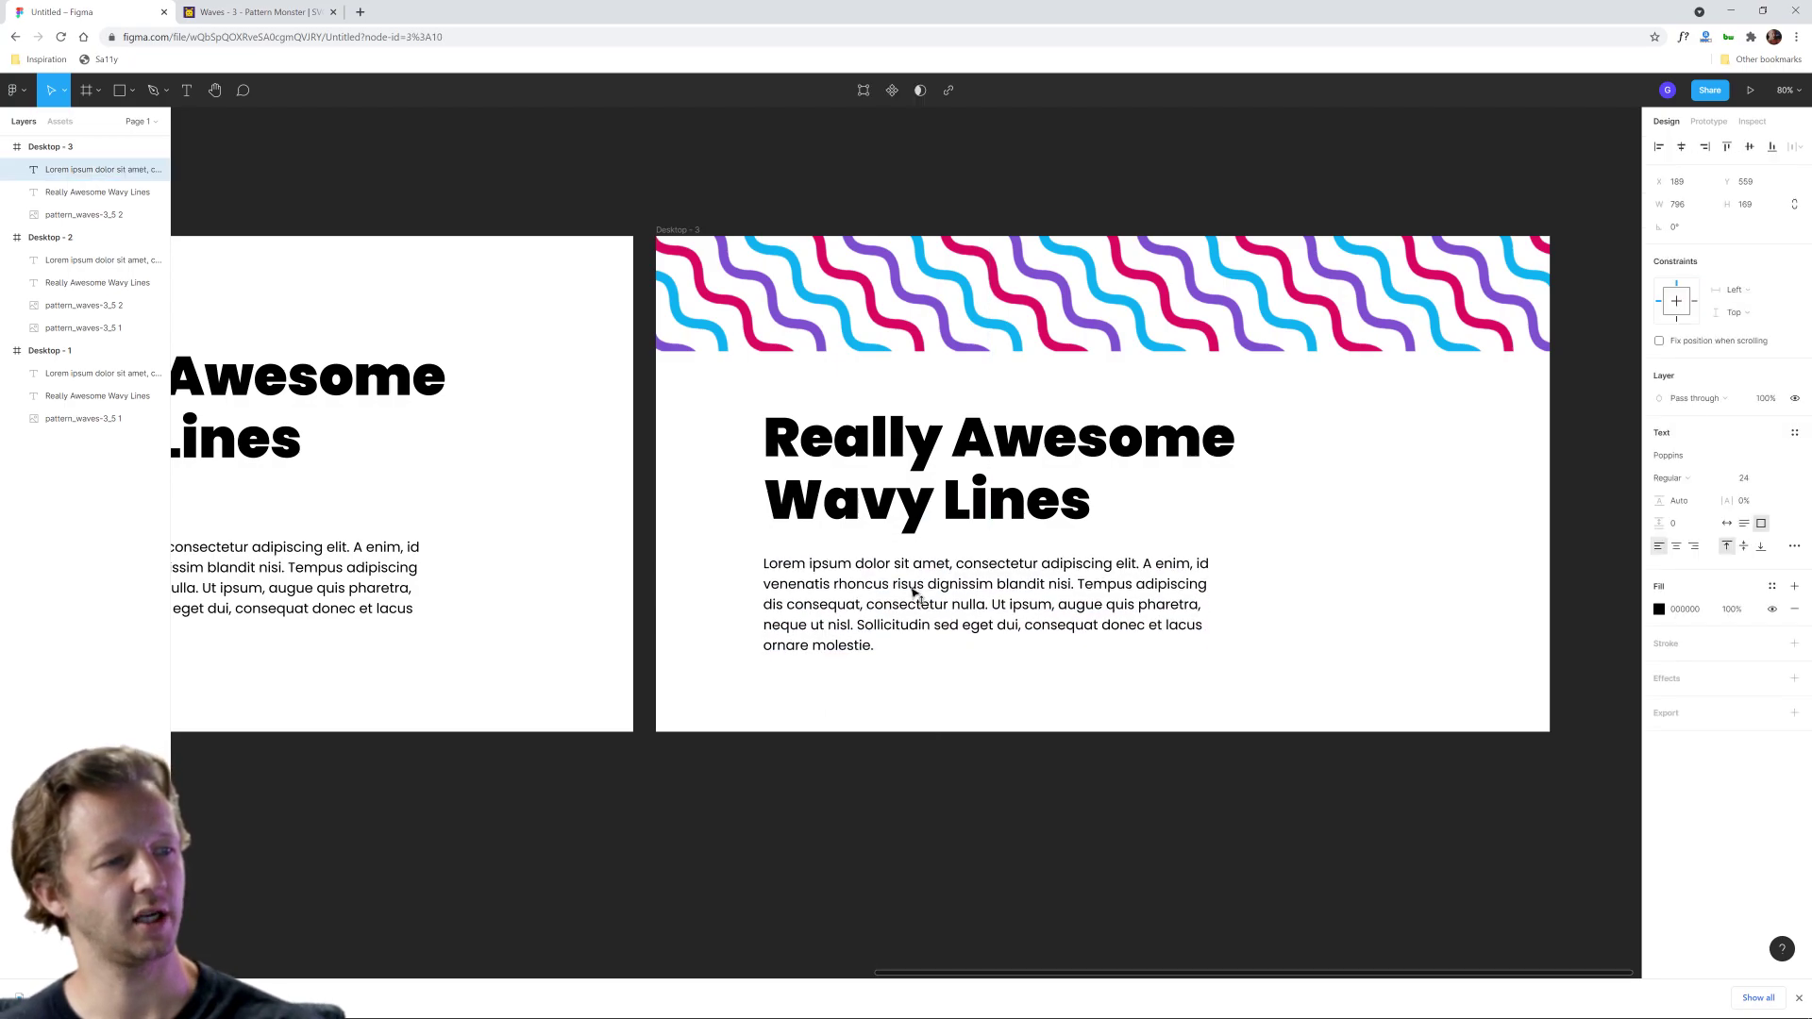
click(920, 543)
click(995, 345)
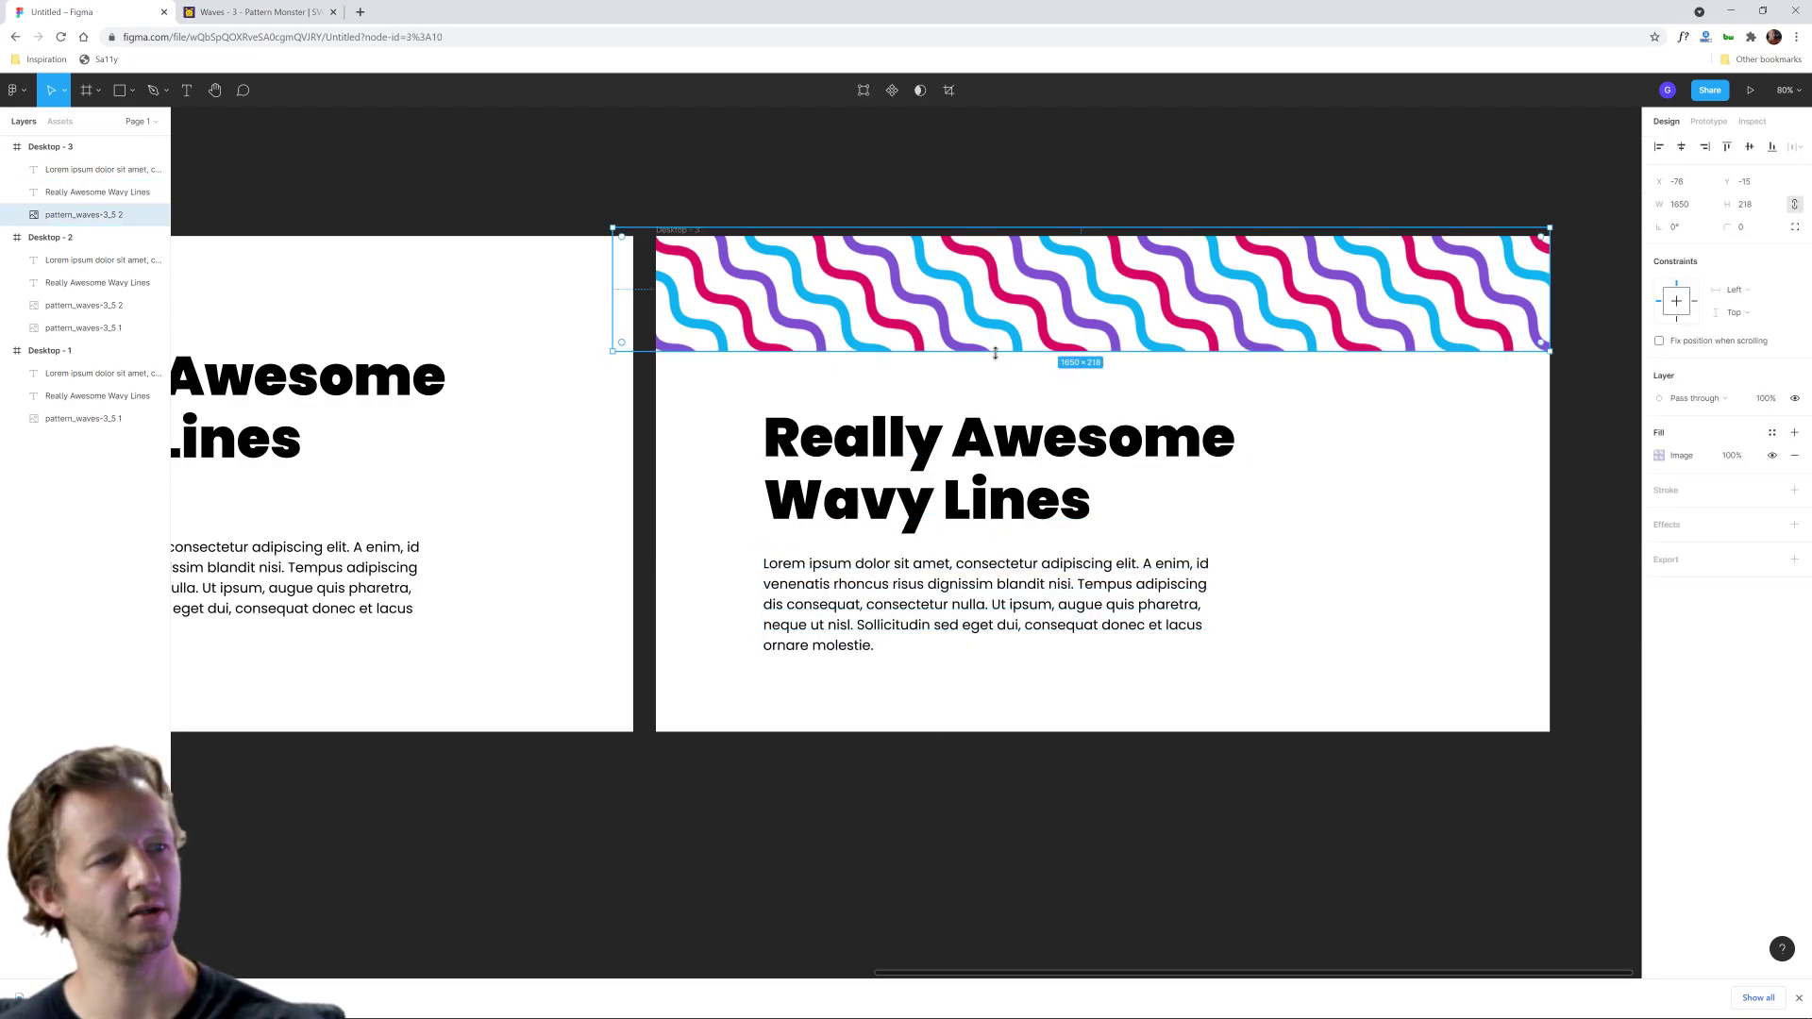
drag(994, 353, 995, 330)
drag(739, 408, 978, 580)
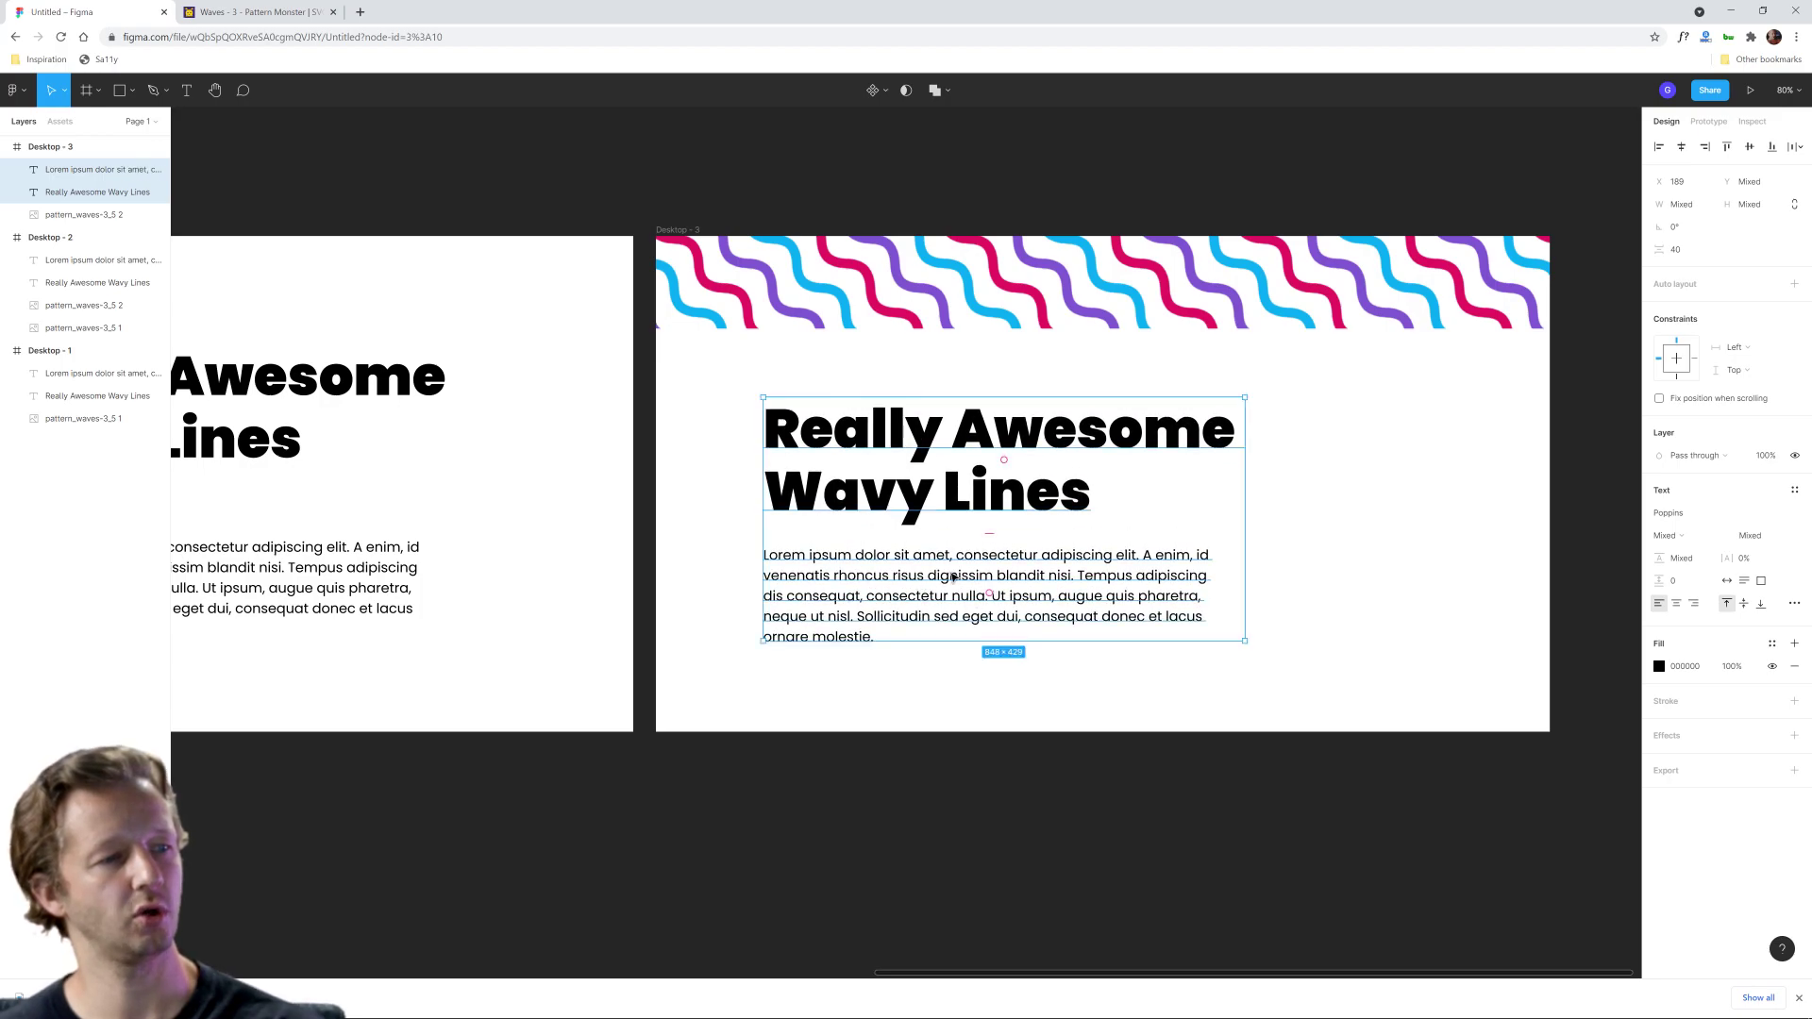
scroll(899, 688, down, 5)
click(1068, 654)
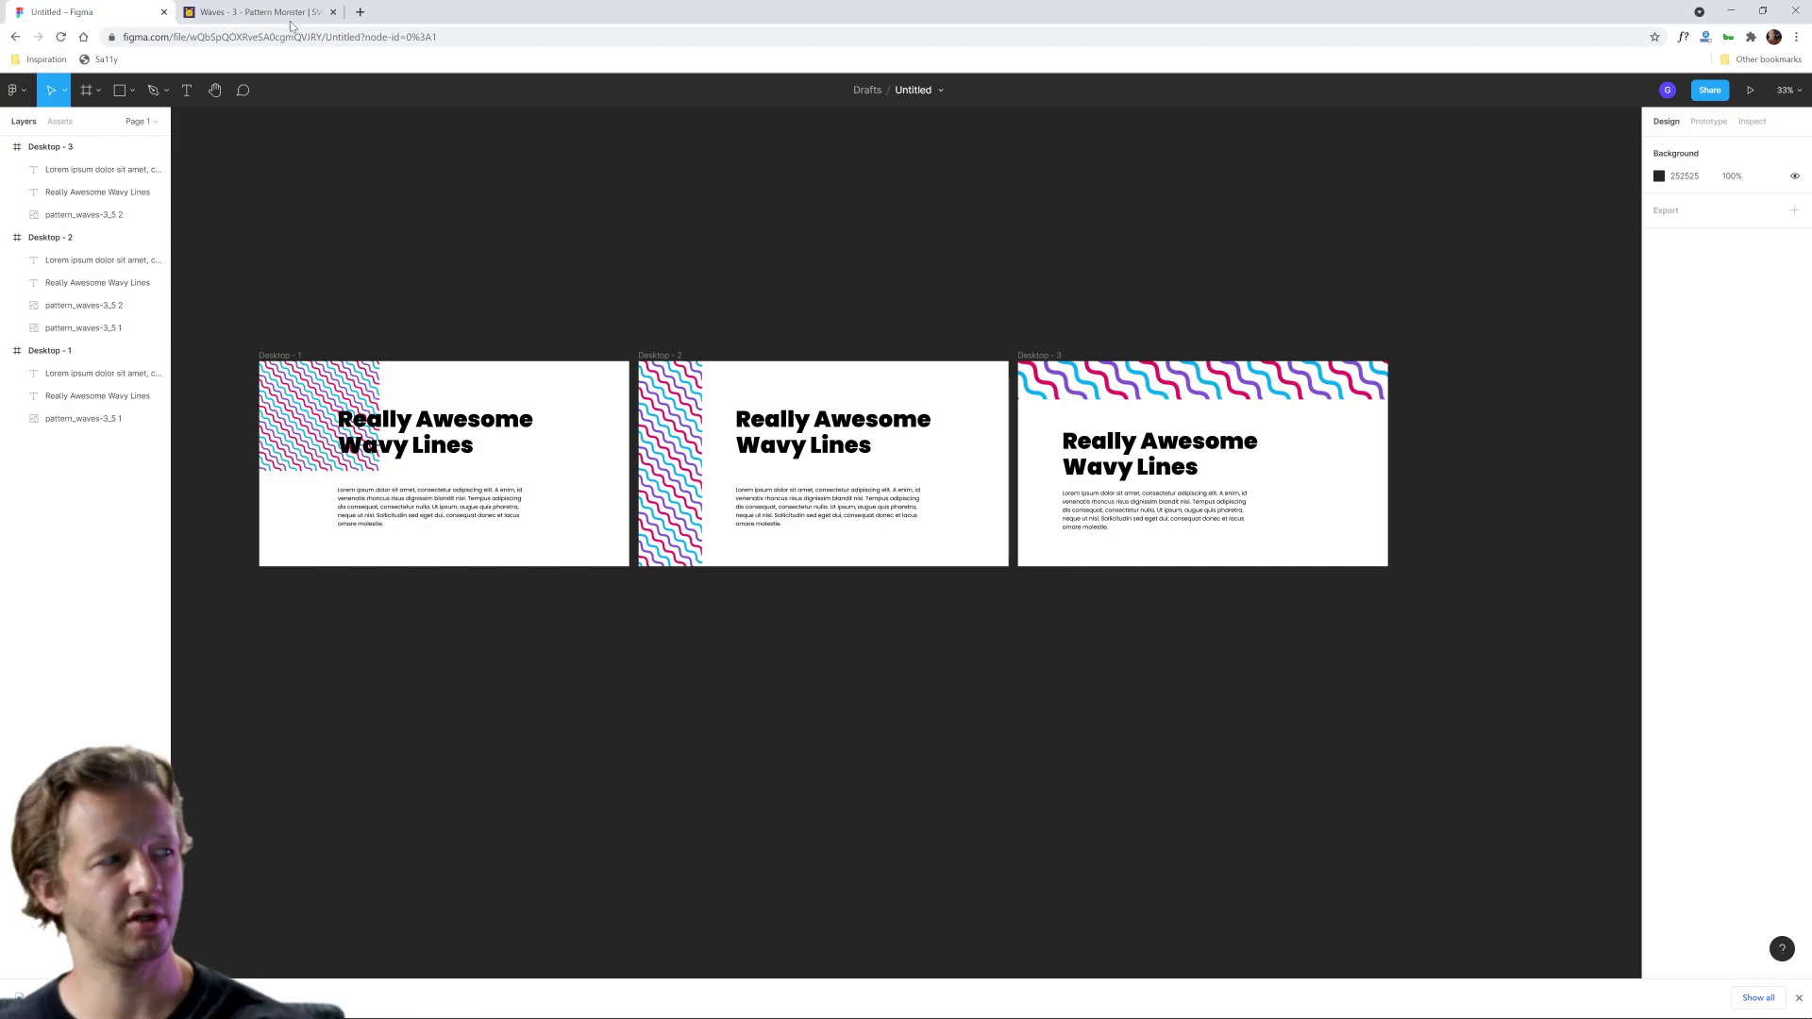
Step: Go back to the Pattern Monster gallery and open the Flower - 7 pattern
click(255, 12)
click(13, 38)
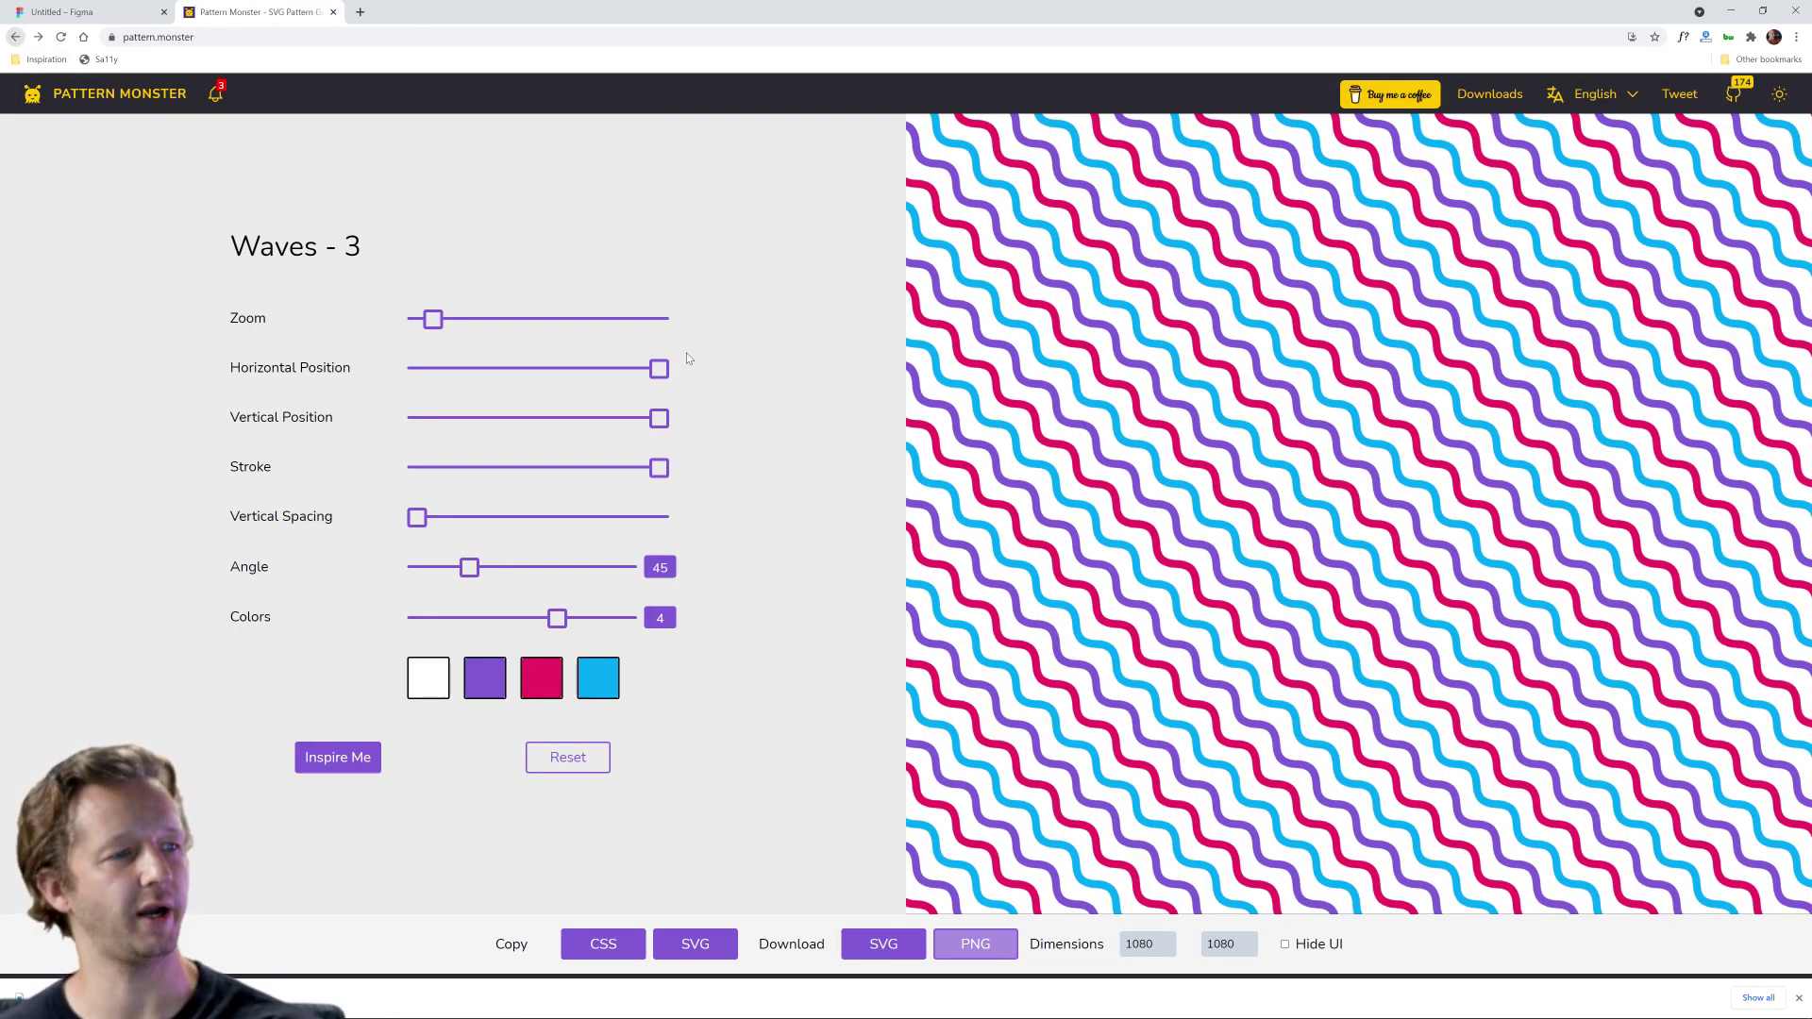
scroll(1210, 577, down, 5)
scroll(1211, 577, down, 4)
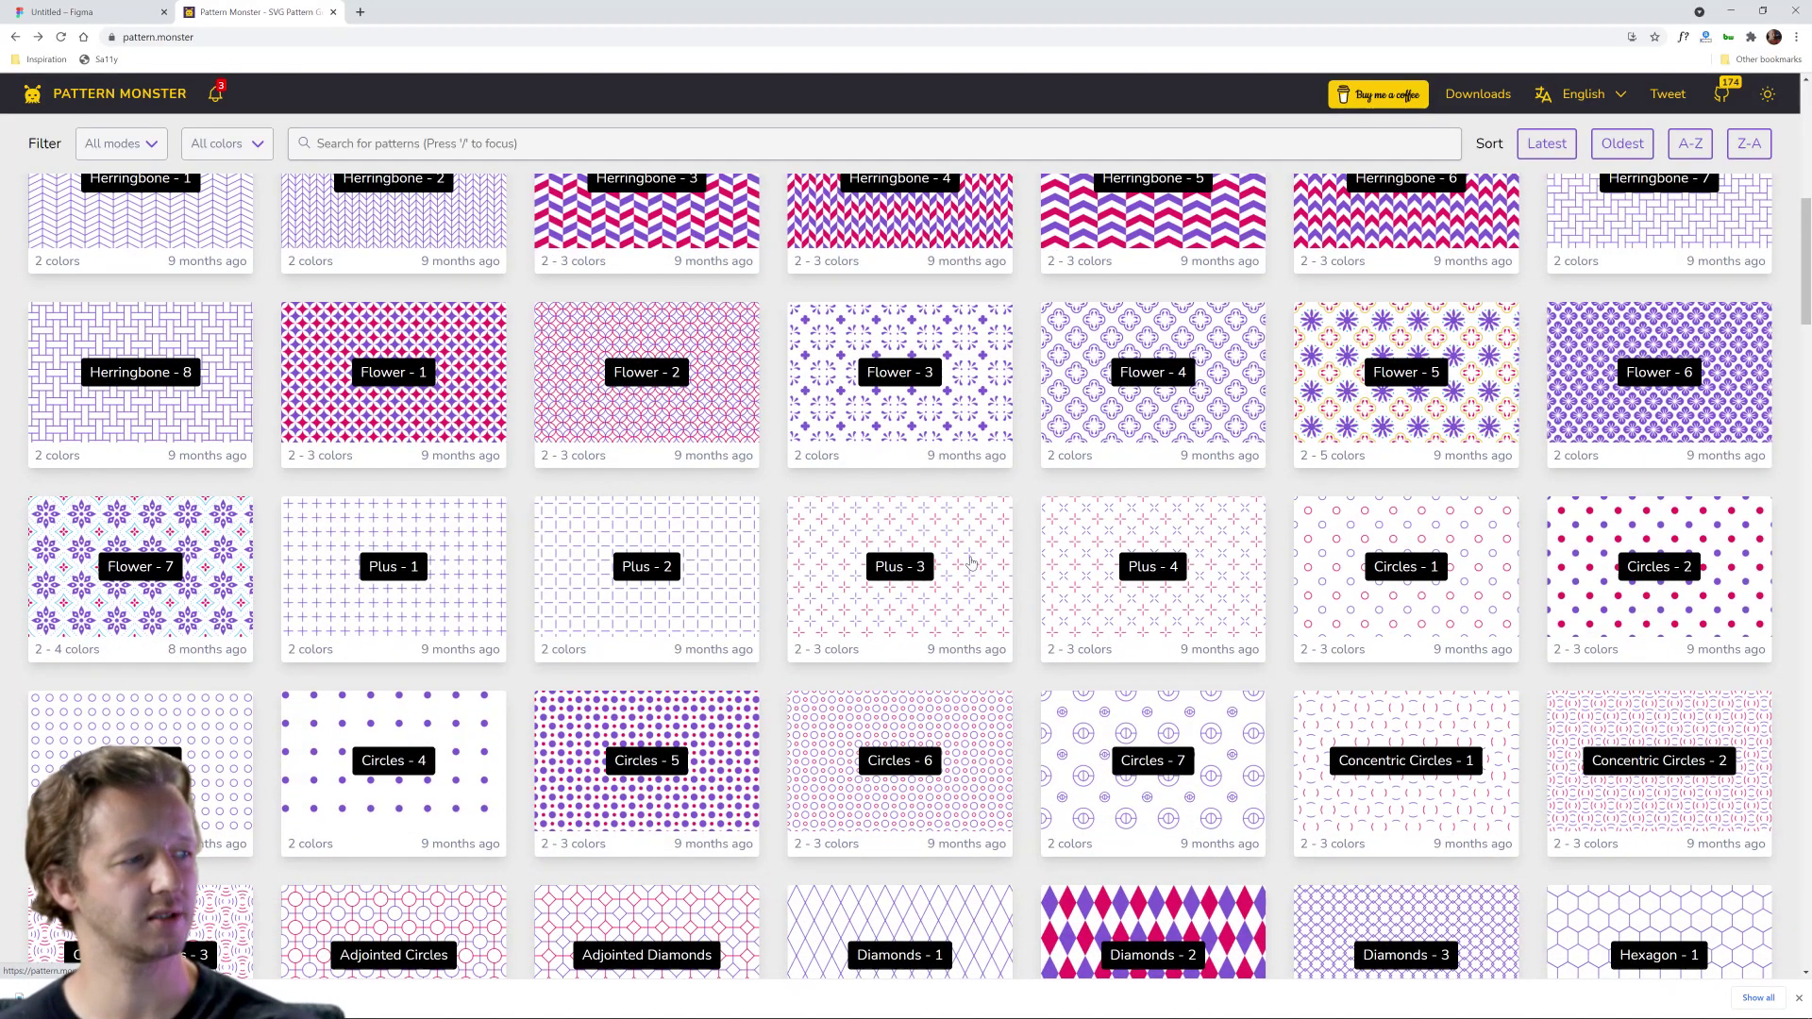
scroll(970, 563, down, 2)
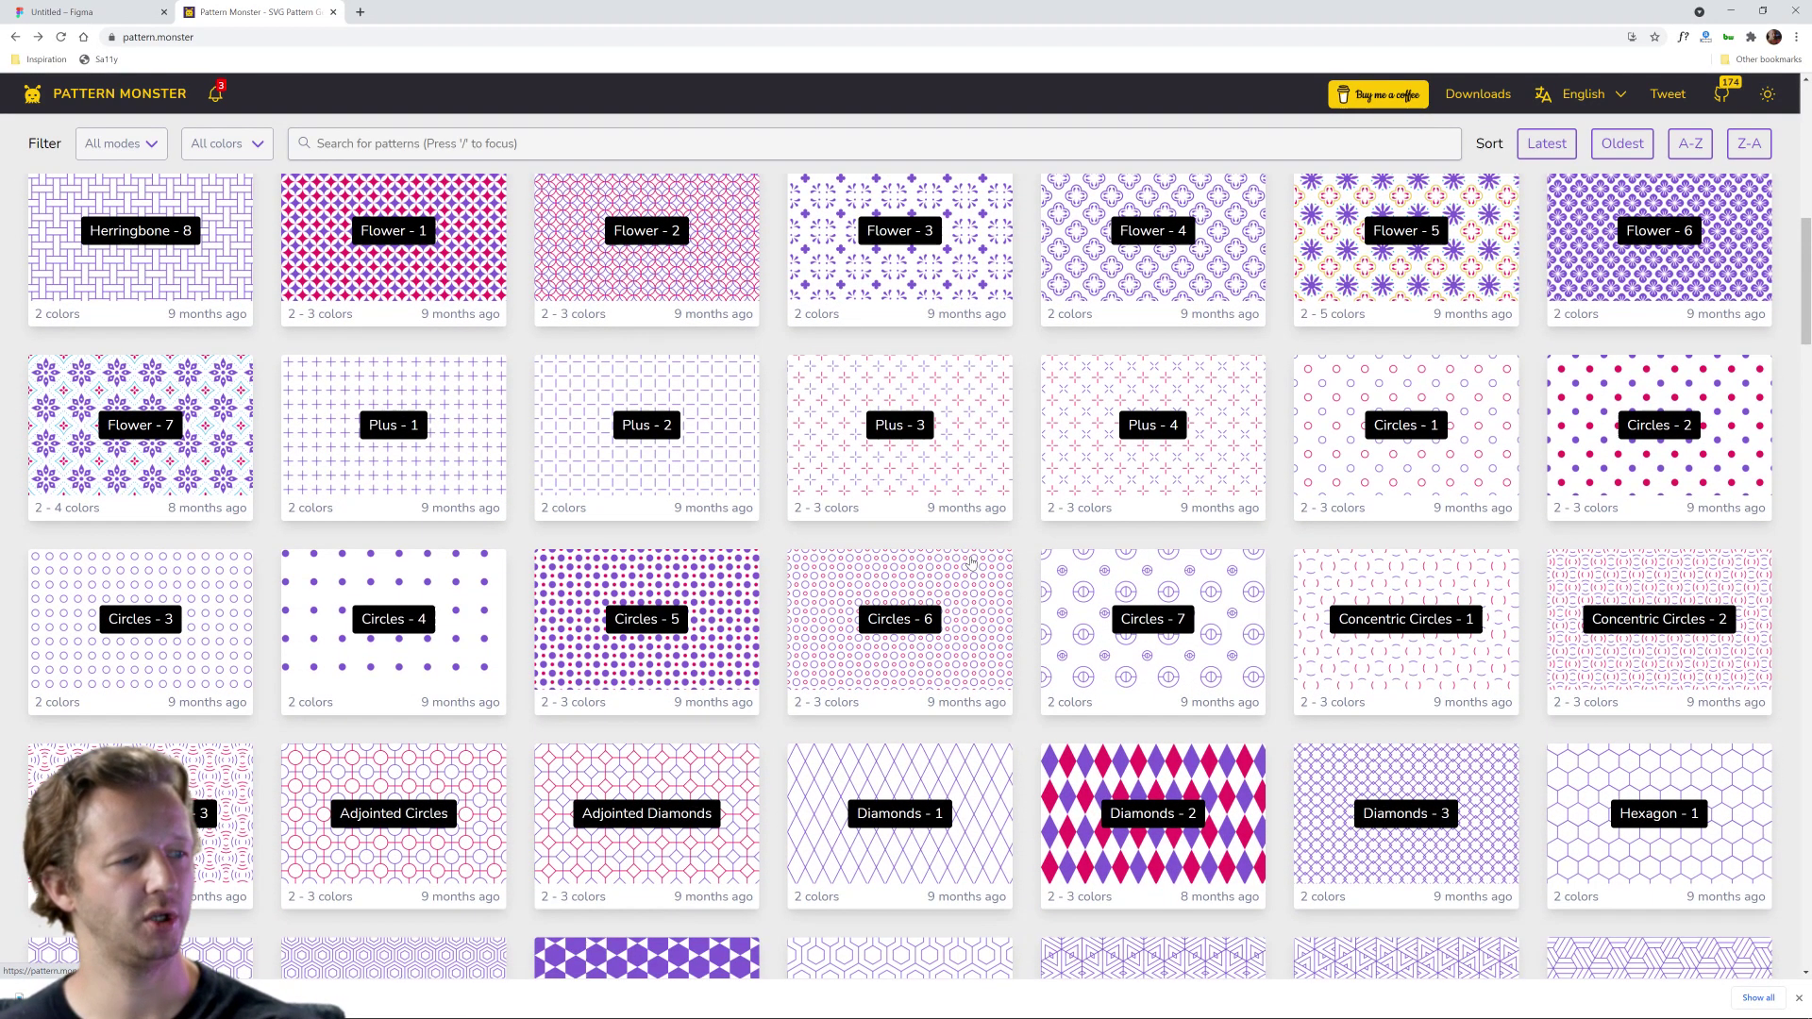
click(211, 404)
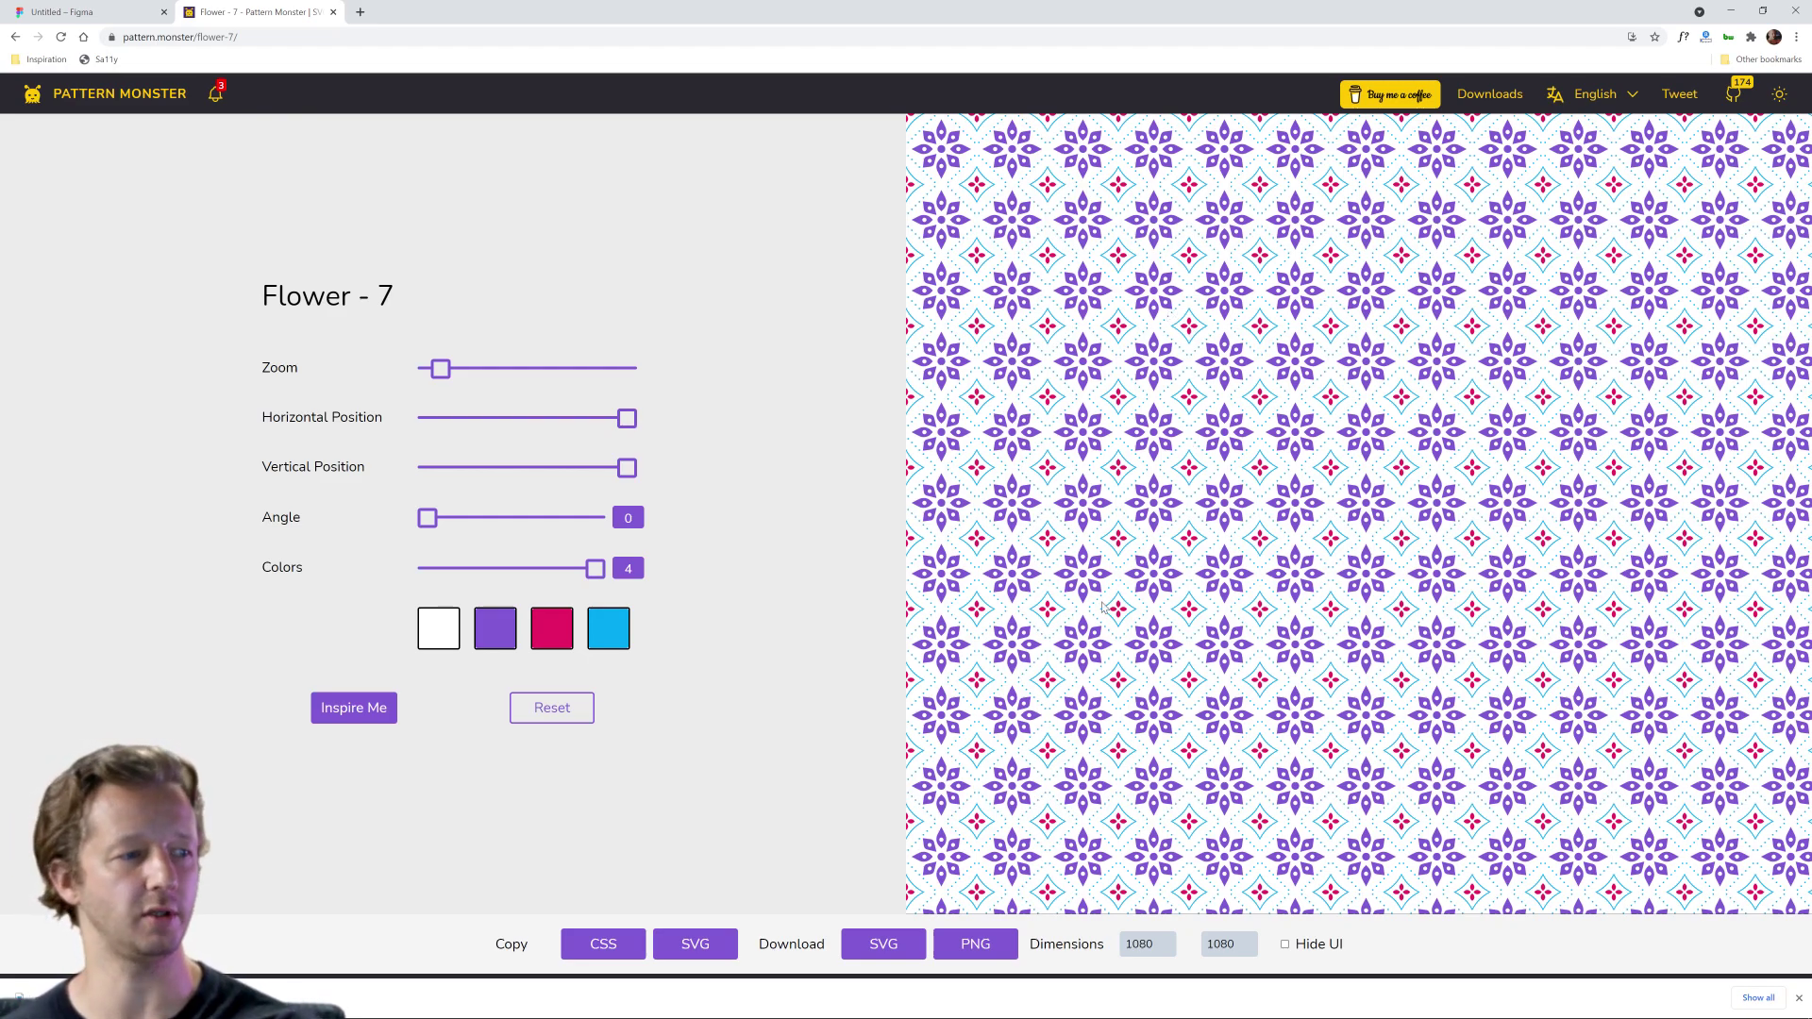
Step: Change the white background colour to dark purple #281D2B
click(439, 638)
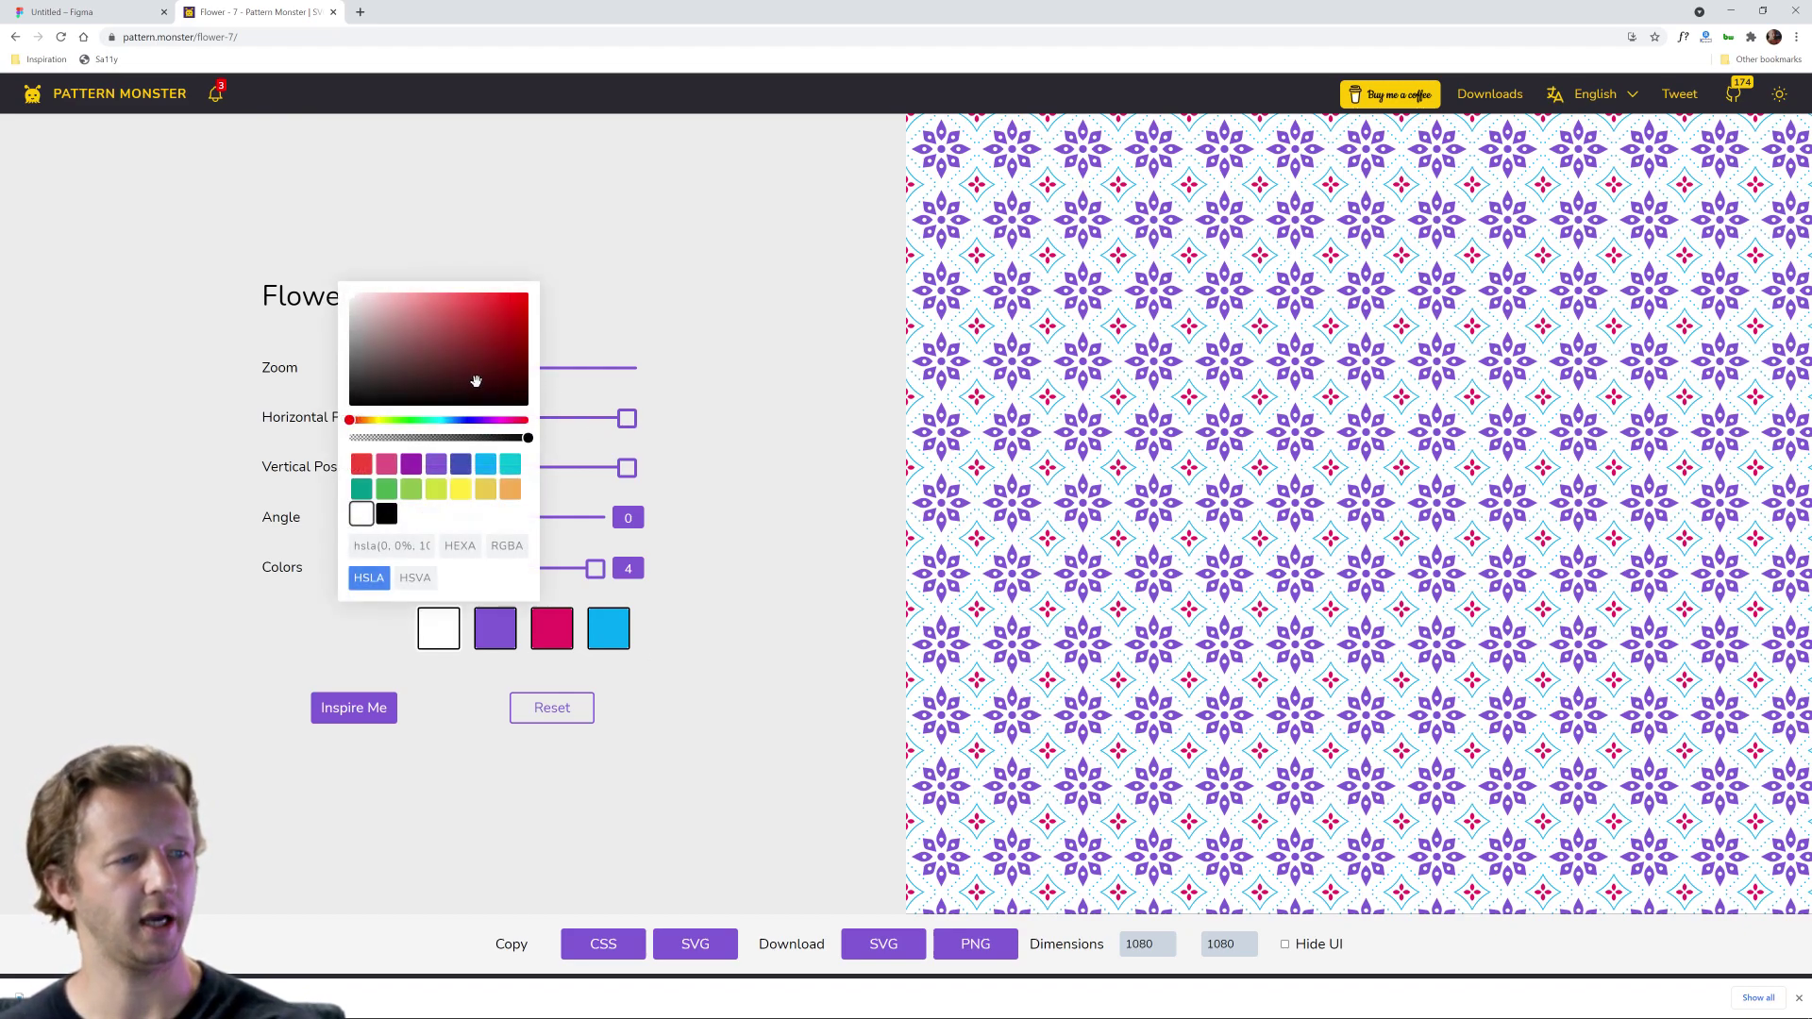
drag(485, 419, 405, 386)
click(421, 554)
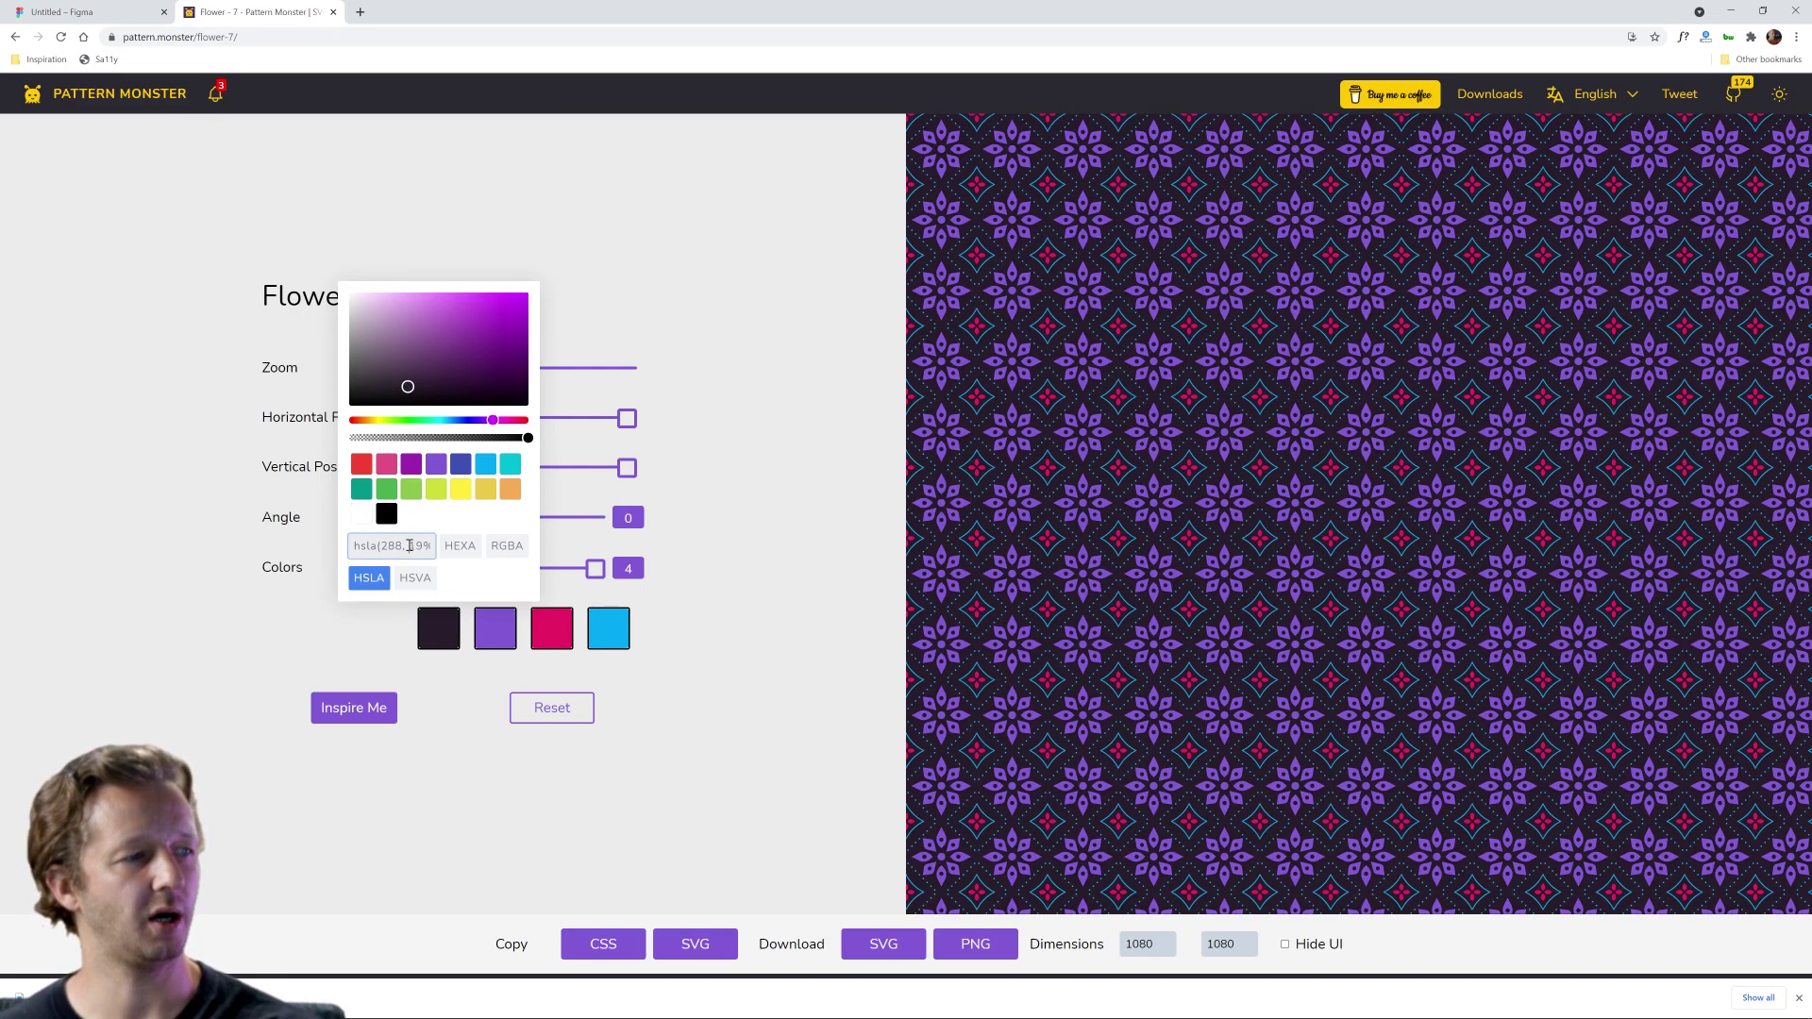
click(458, 546)
key(ctrl+c)
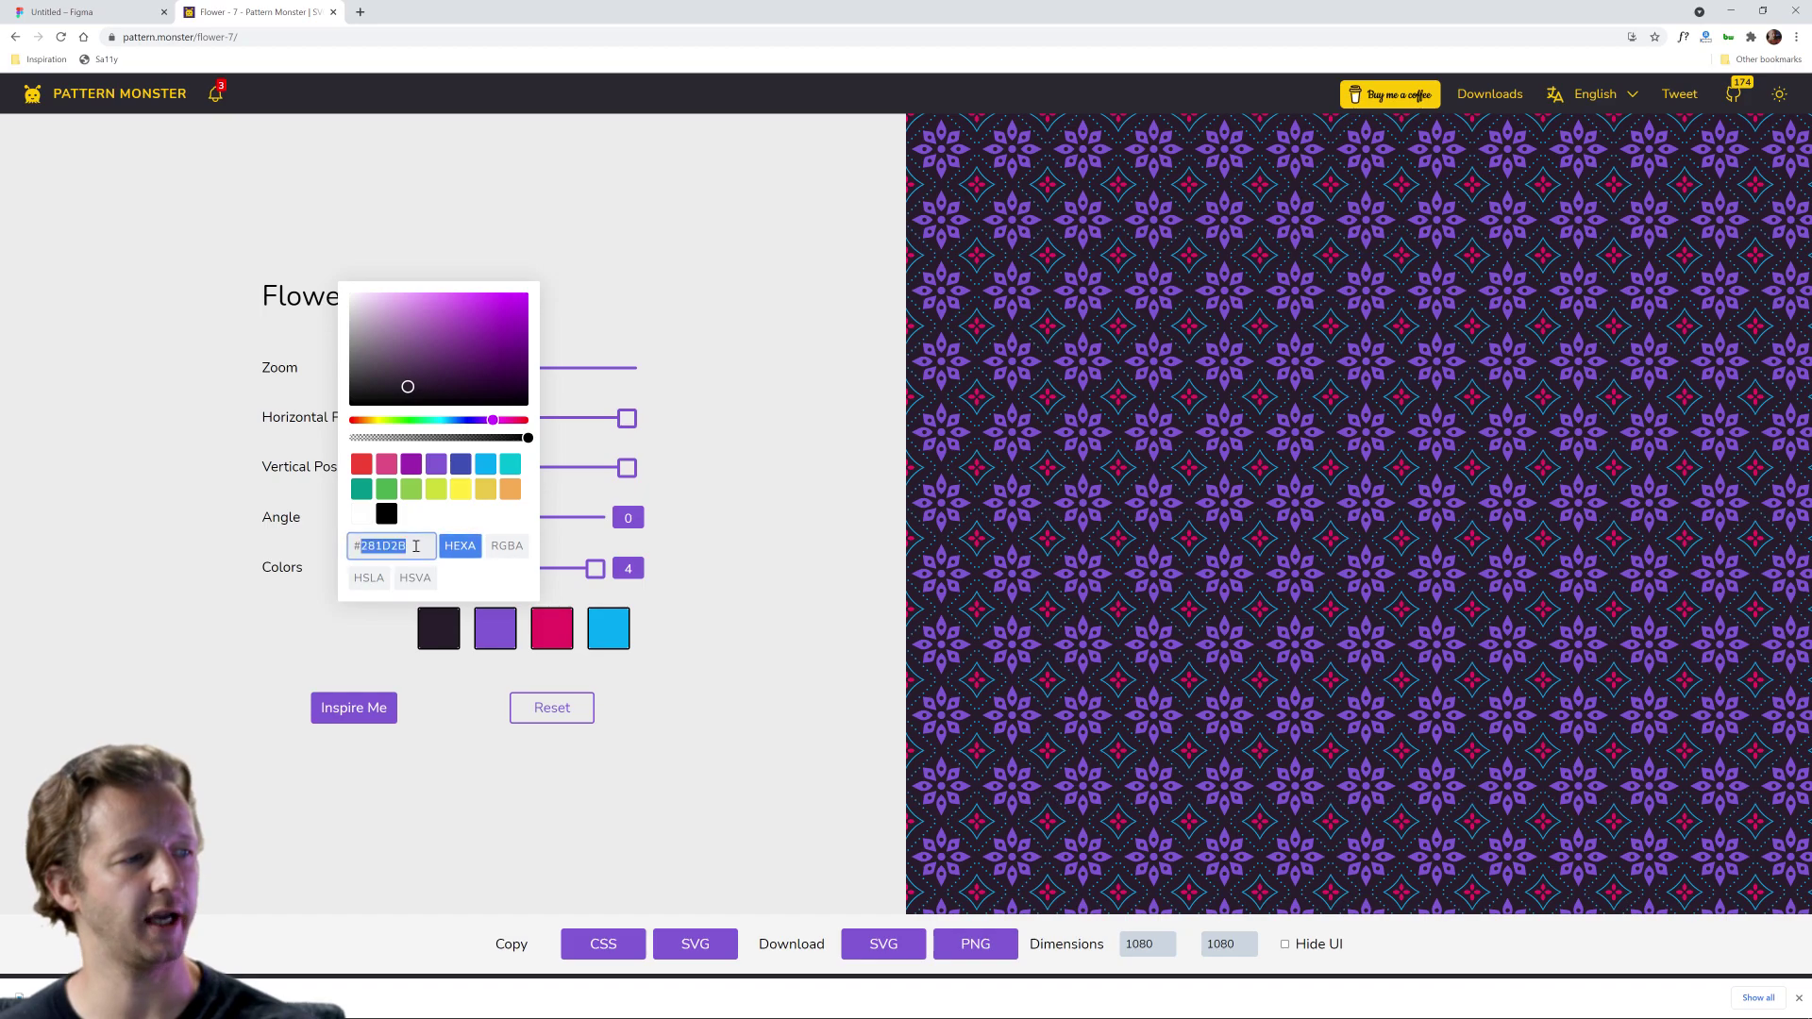
click(197, 651)
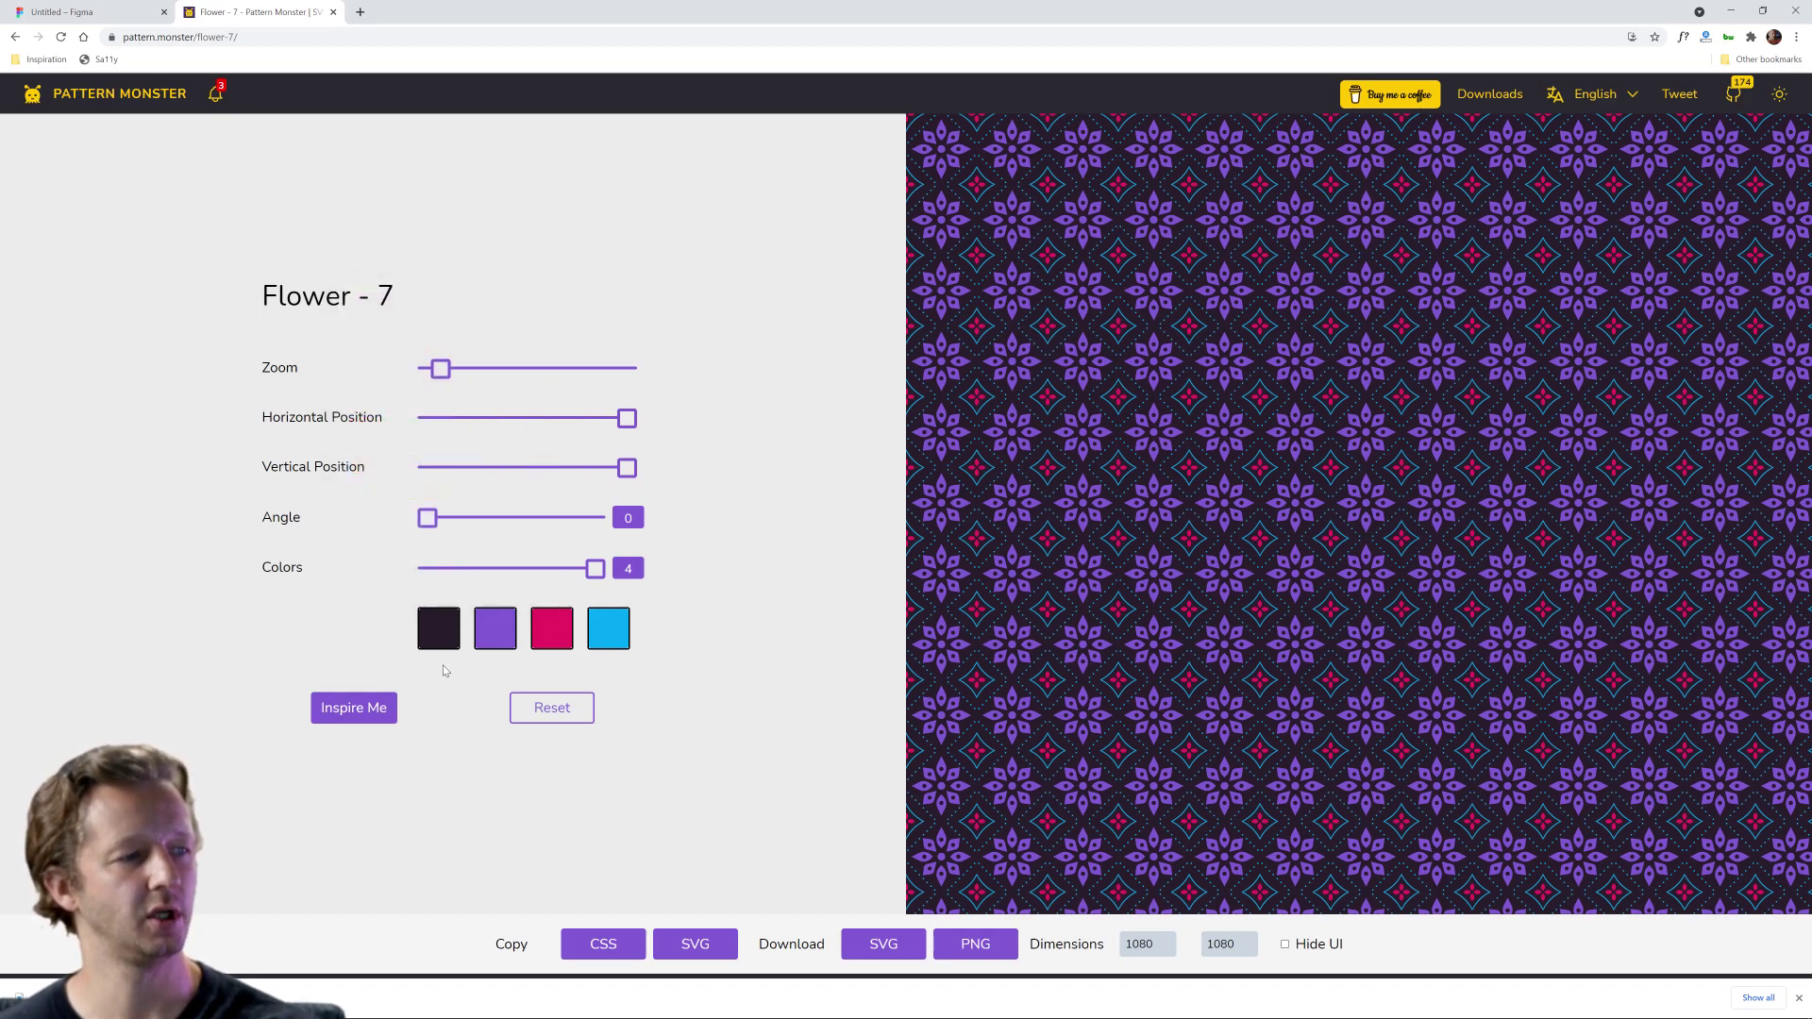
Step: Set the purple flower colour to #281D2B, then lighten it to a muted plum #36273A
click(494, 640)
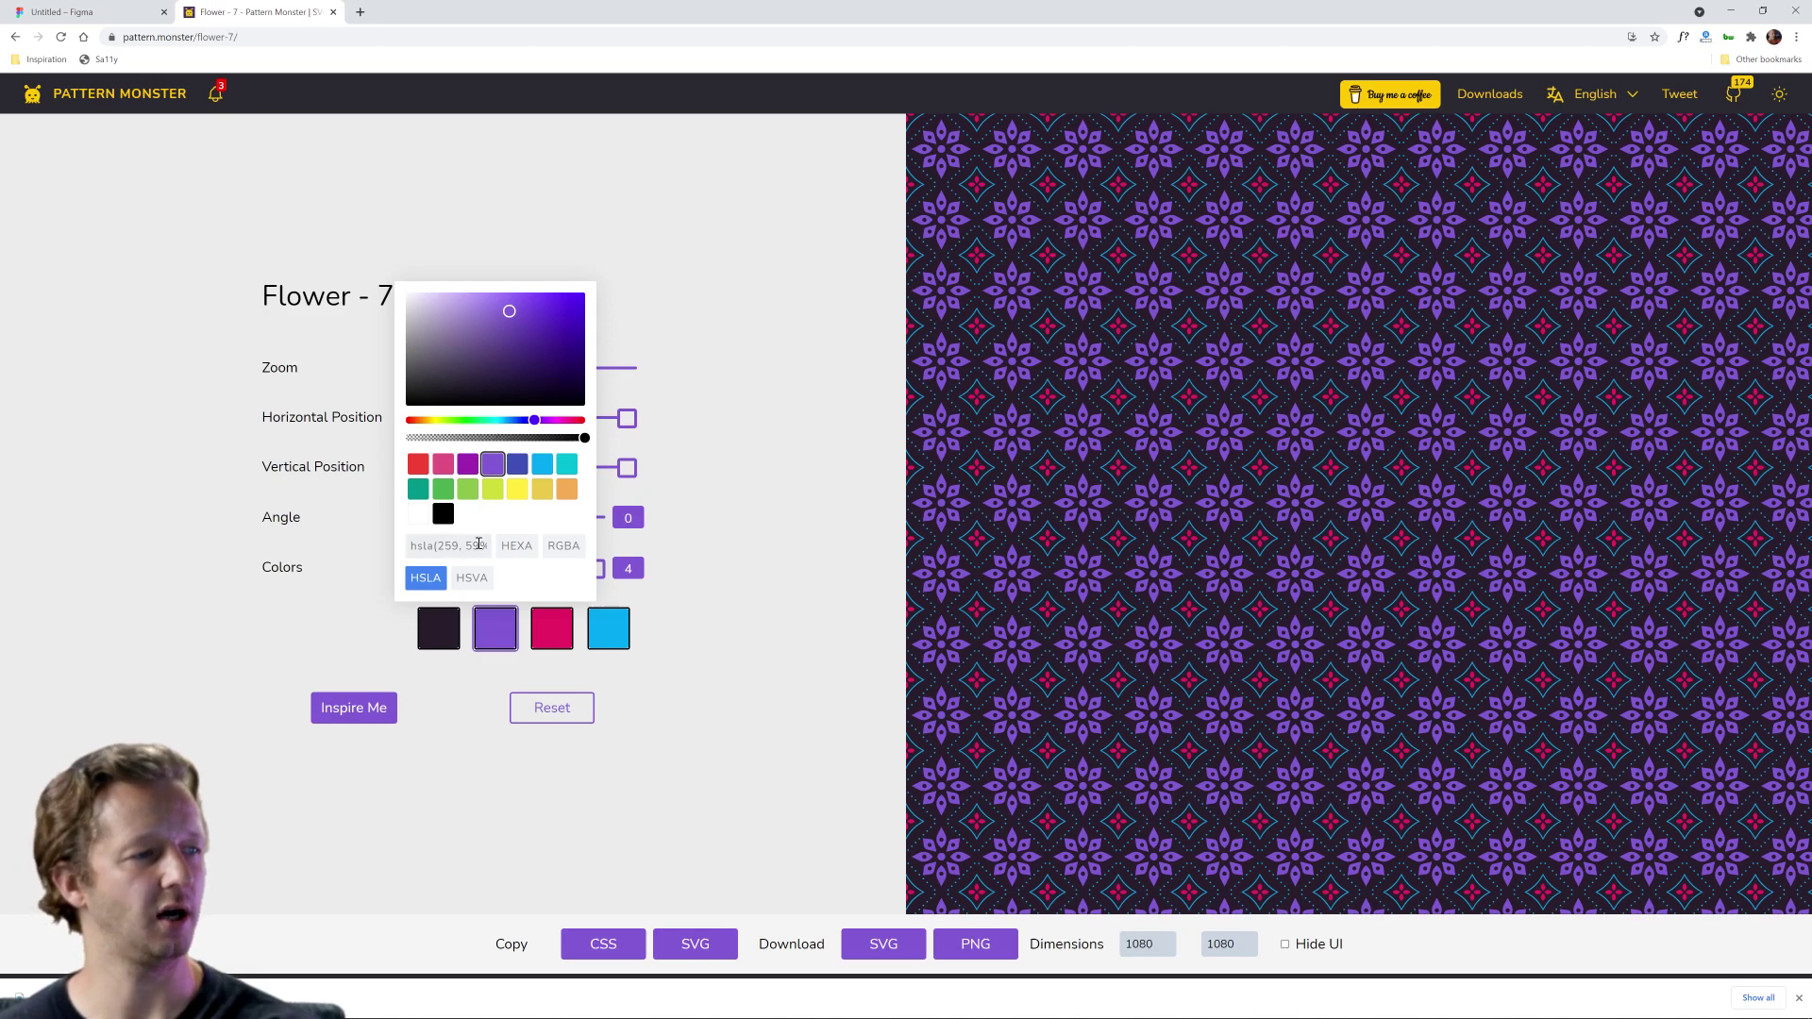
triple_click(464, 547)
key(ctrl+v)
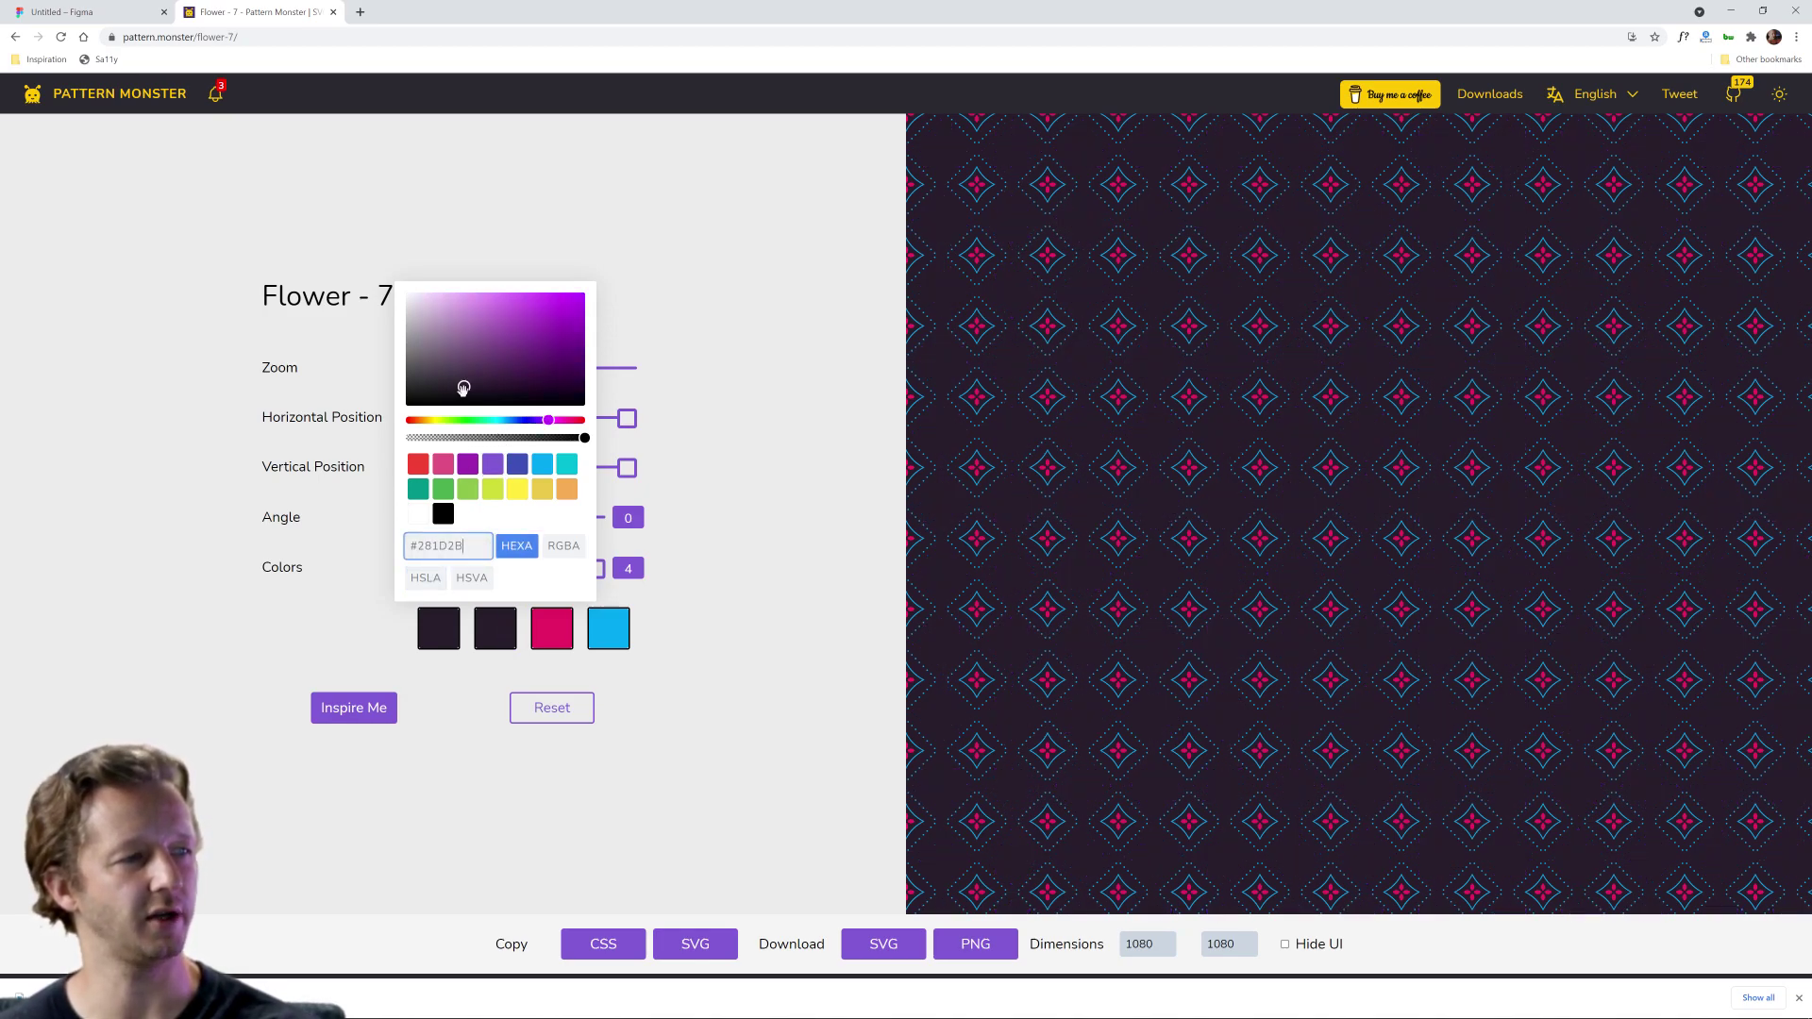
mouse_move(463, 390)
mouse_down()
mouse_move(462, 342)
mouse_move(472, 390)
mouse_up()
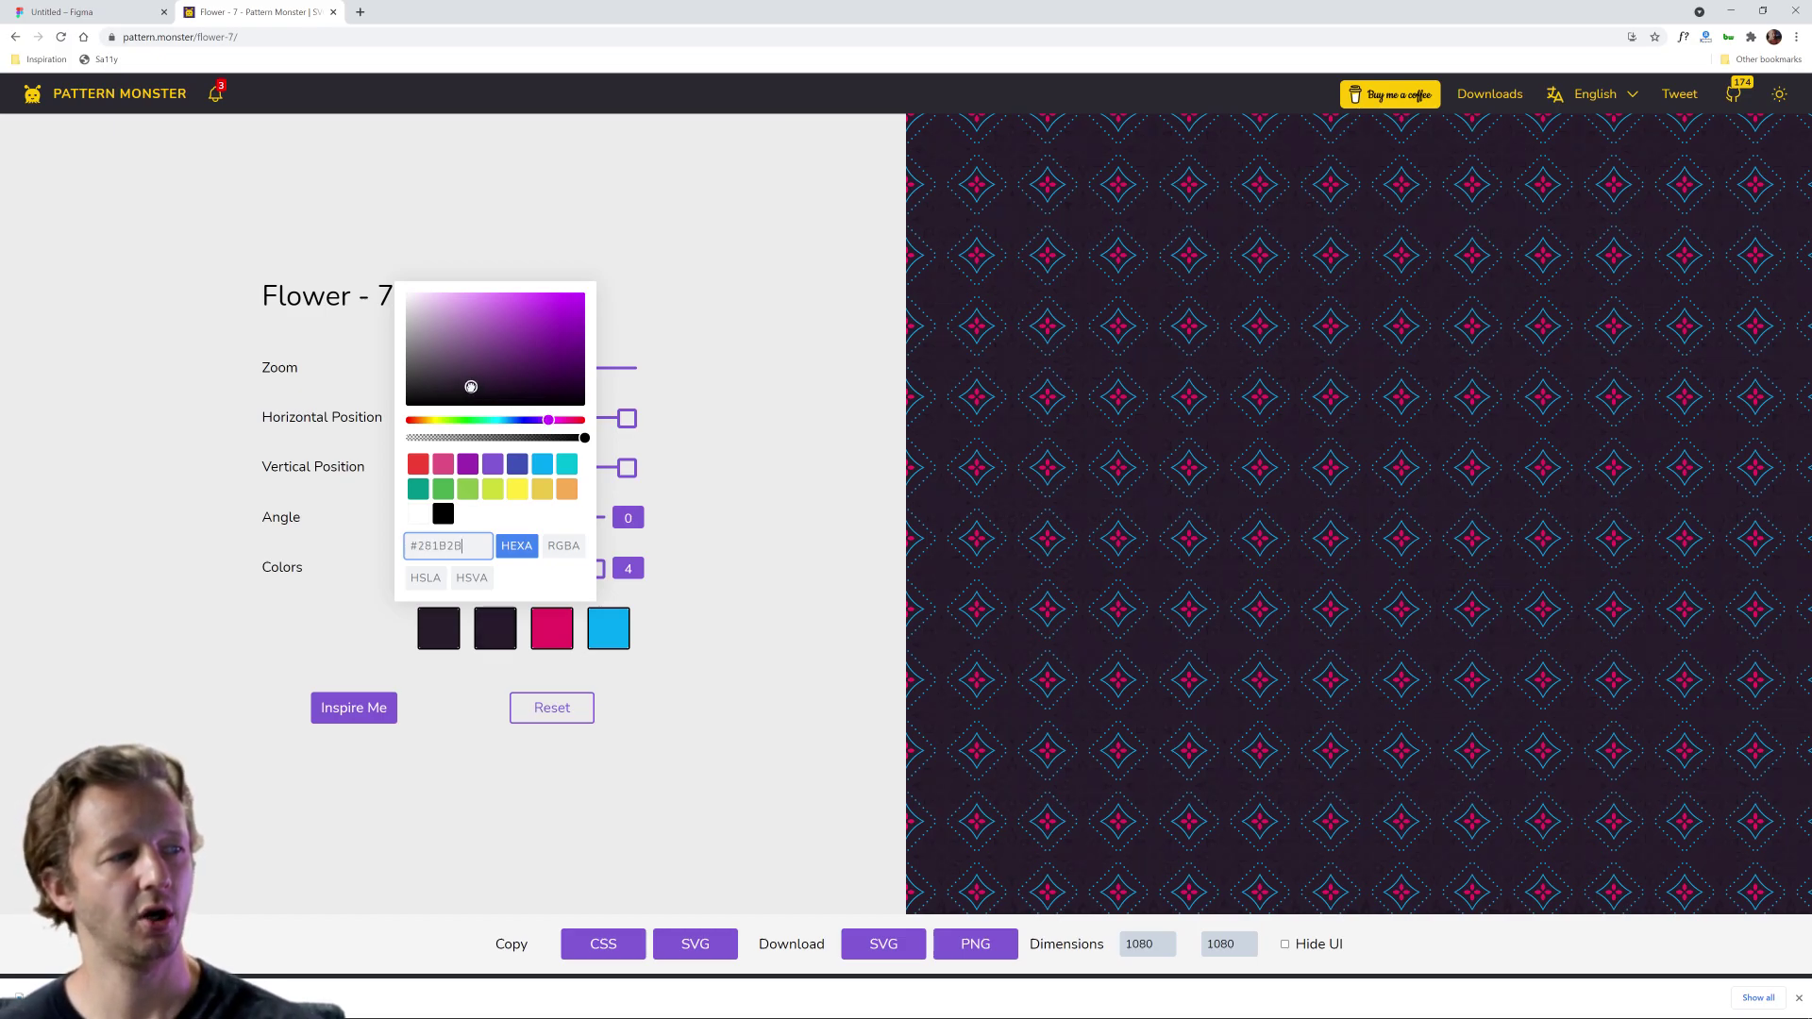
mouse_move(468, 380)
mouse_down()
mouse_move(421, 358)
mouse_move(474, 376)
mouse_up()
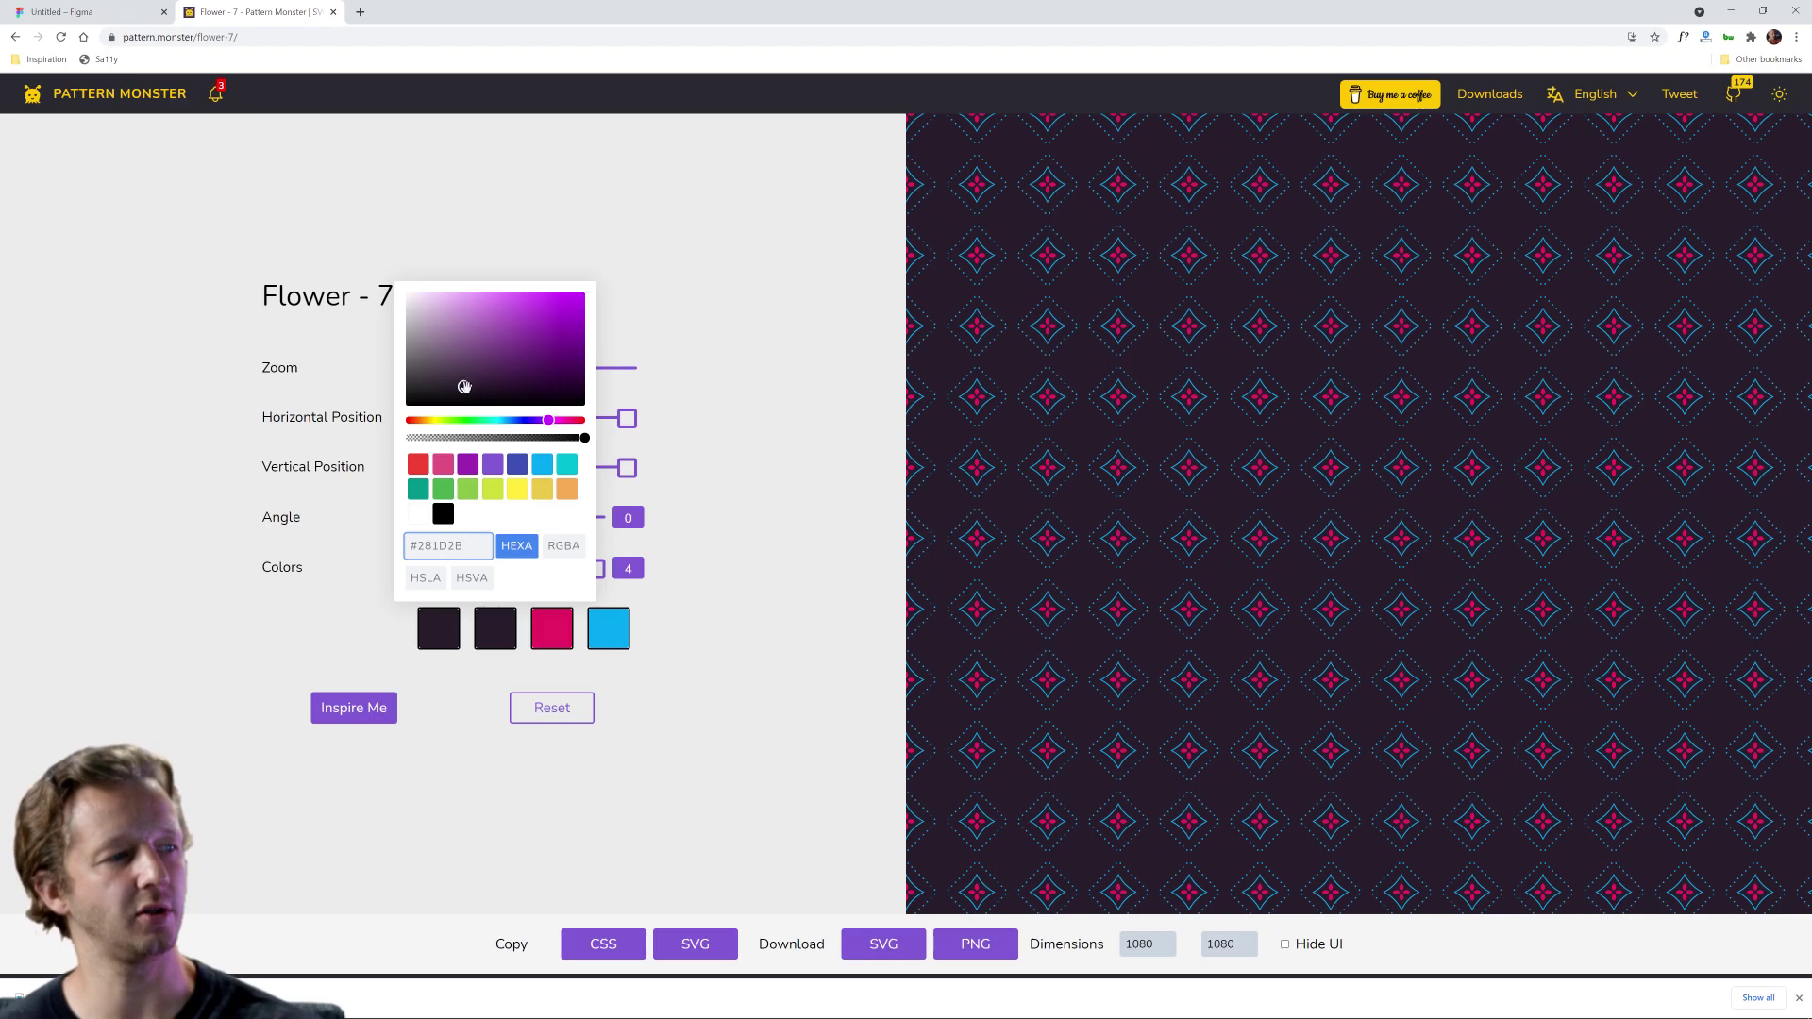
click(466, 385)
drag(466, 385, 464, 380)
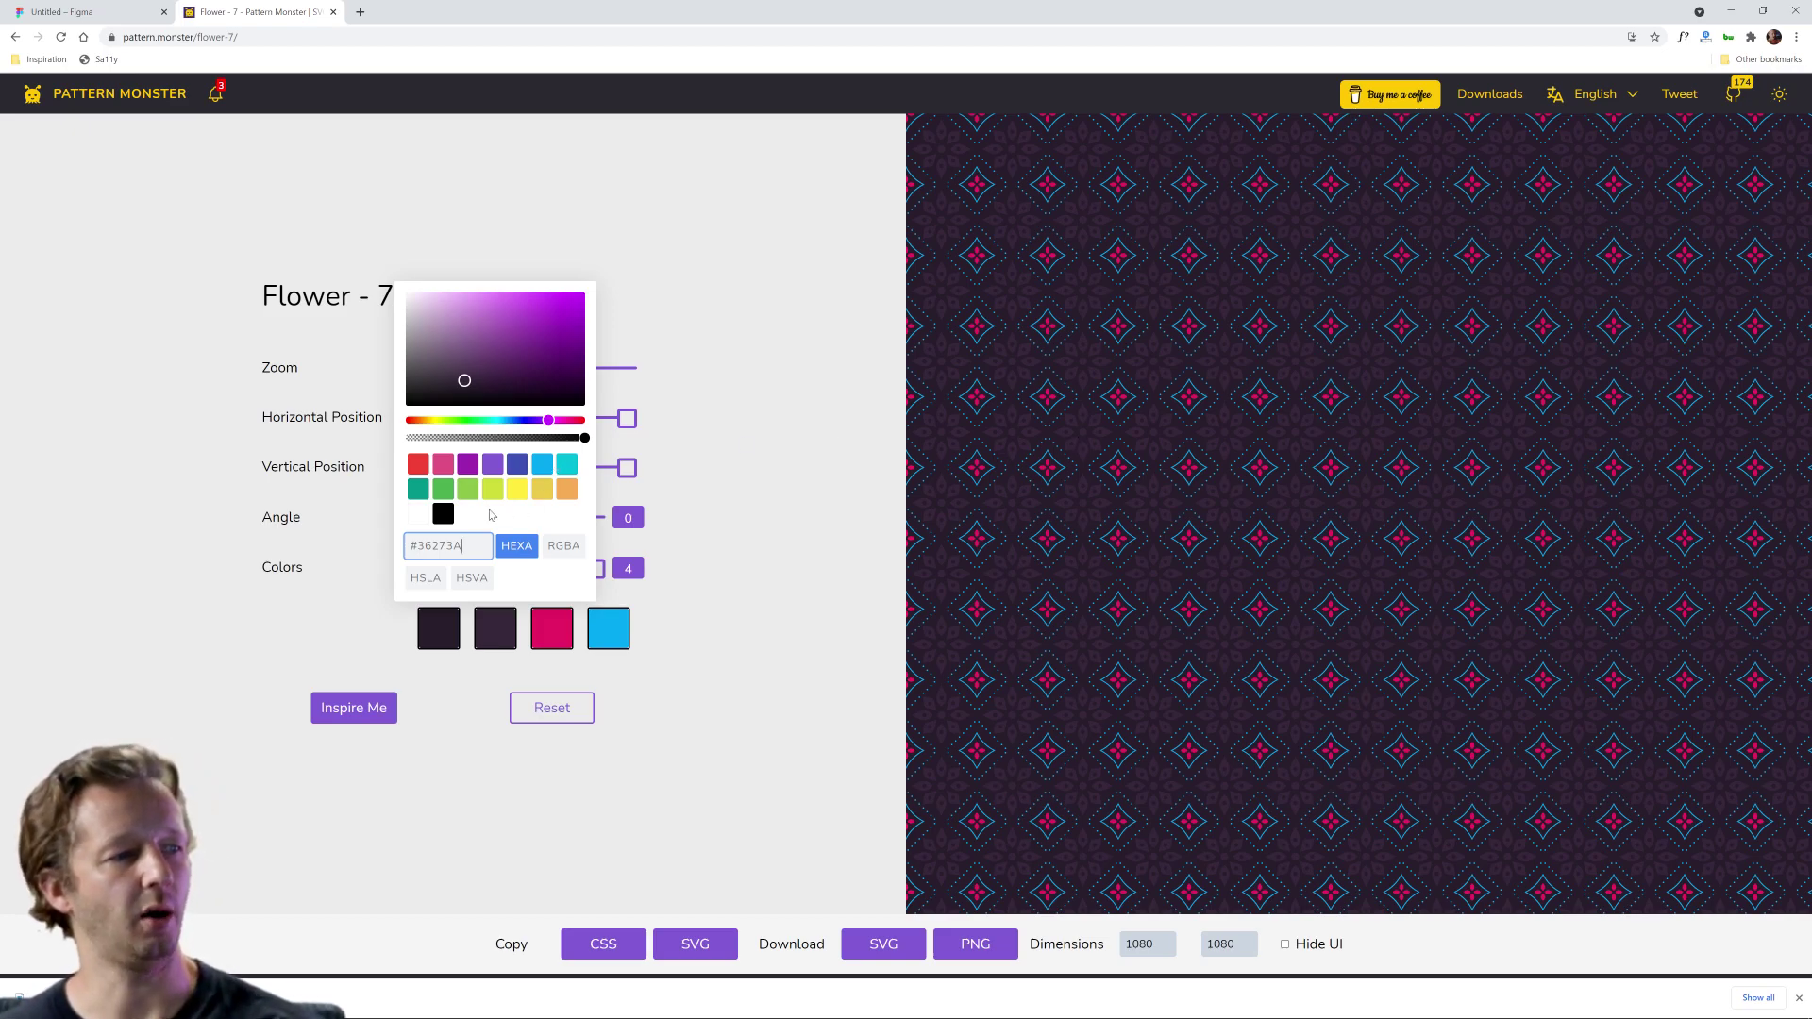
Step: Replace the pink third colour with #281D2B and lighten it to a muted plum
click(558, 627)
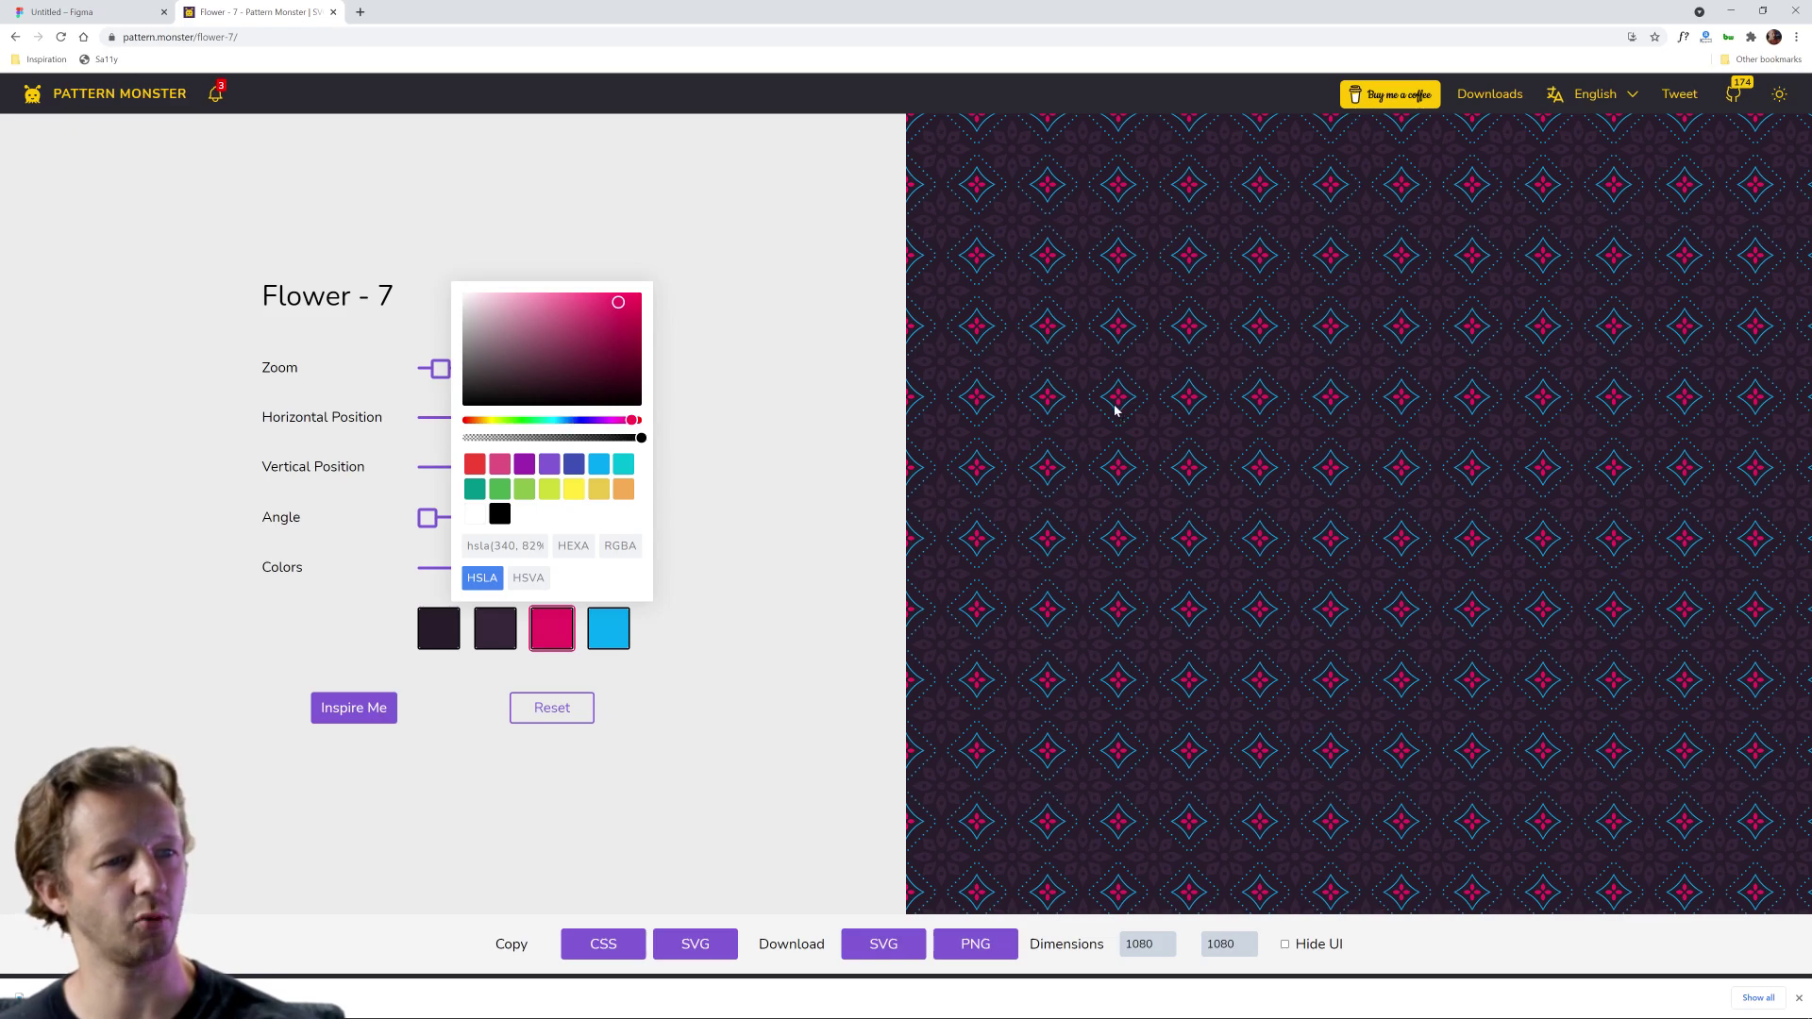
click(528, 545)
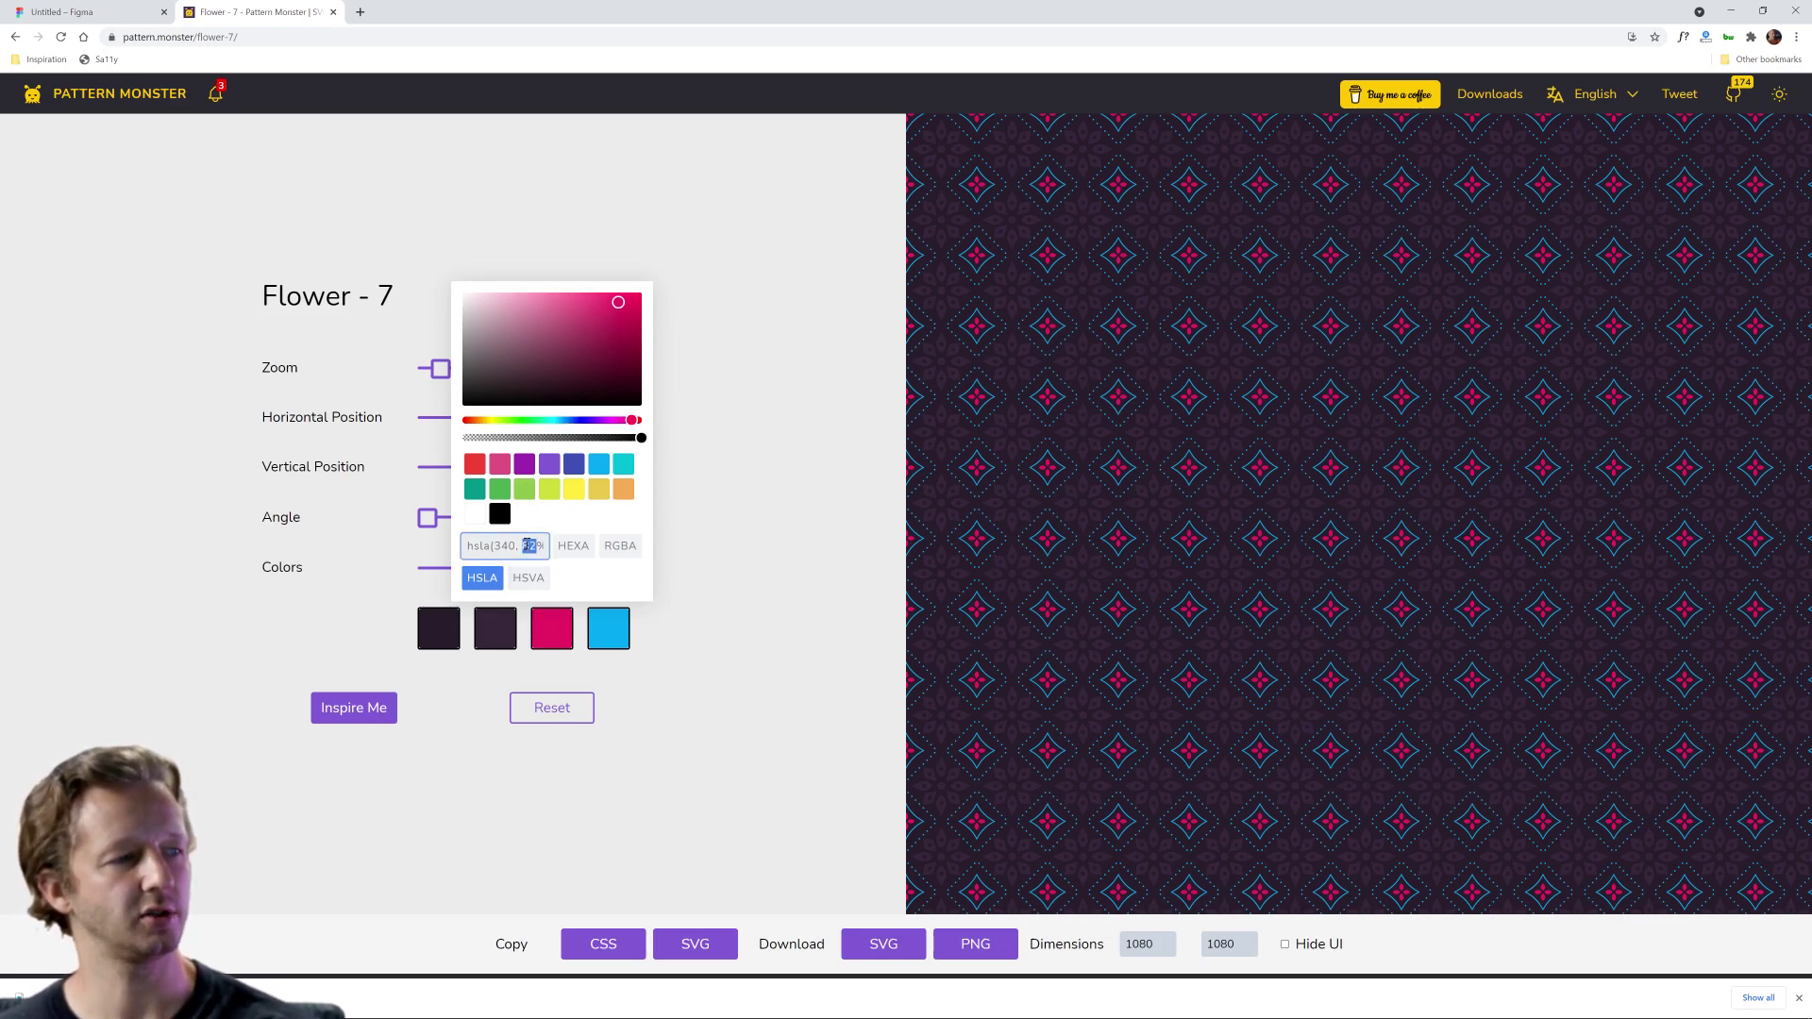
key(ctrl+a)
text(#281D2B)
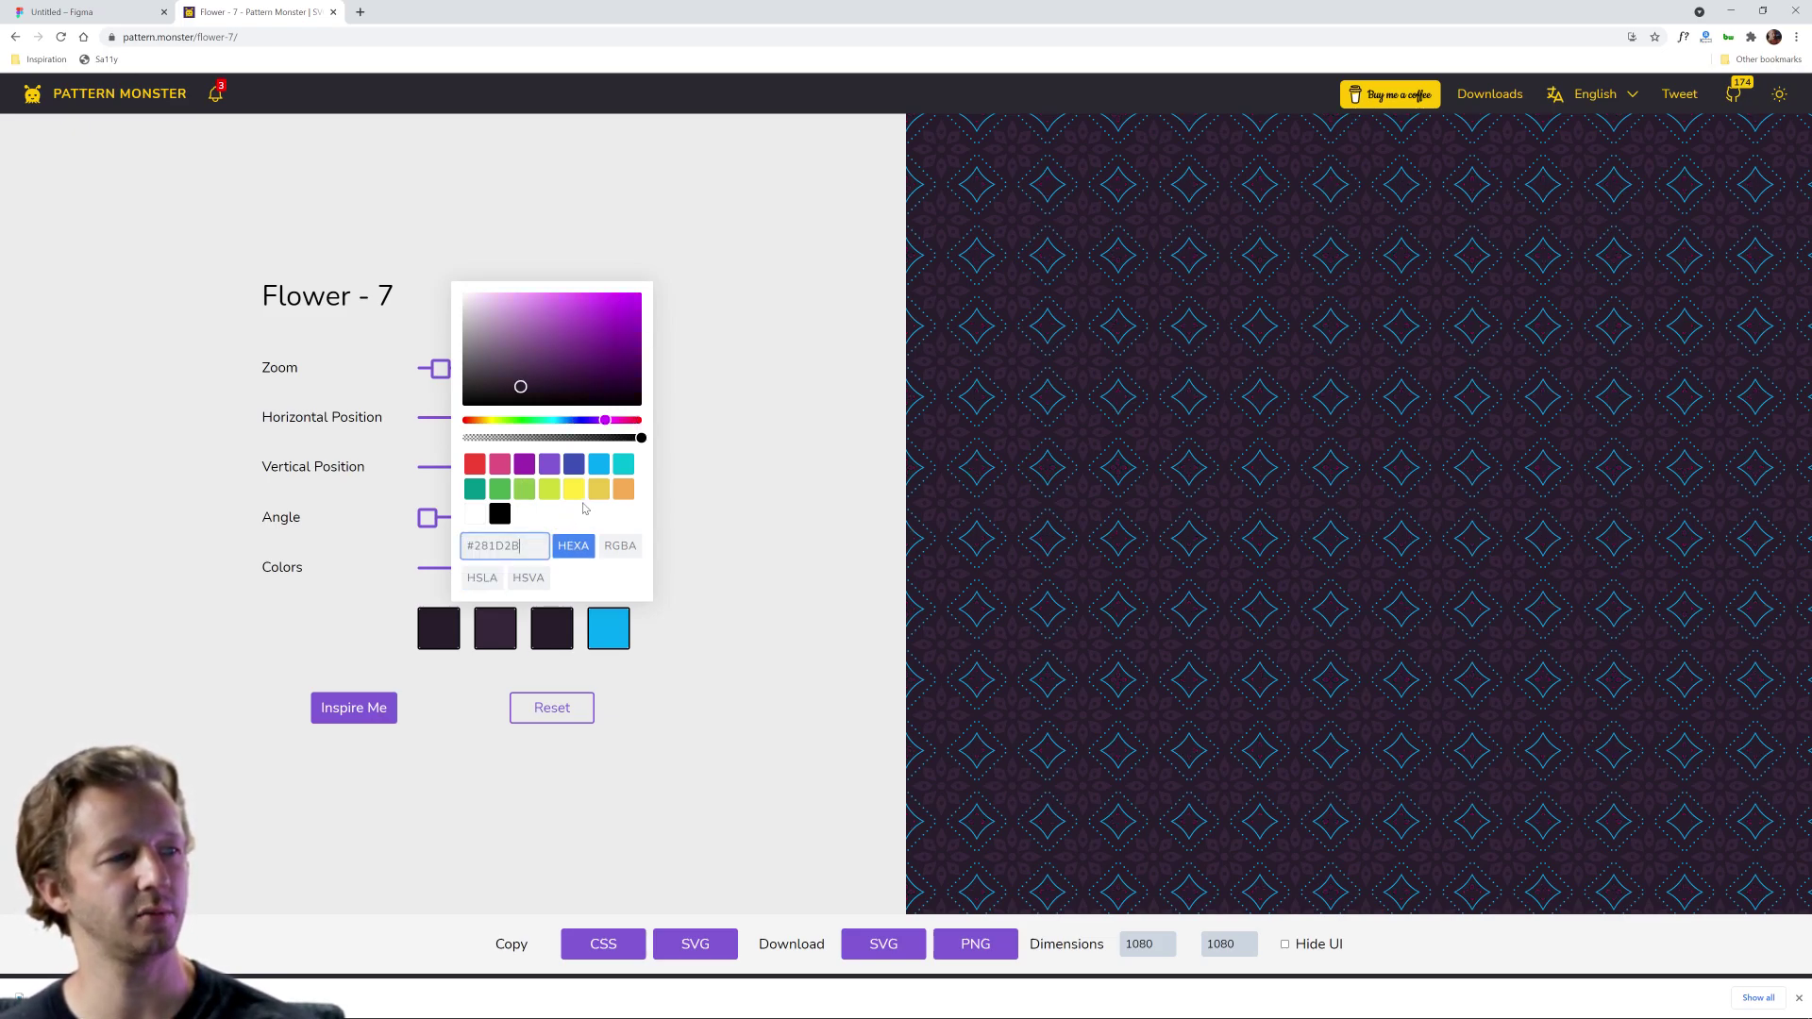
drag(523, 387, 524, 368)
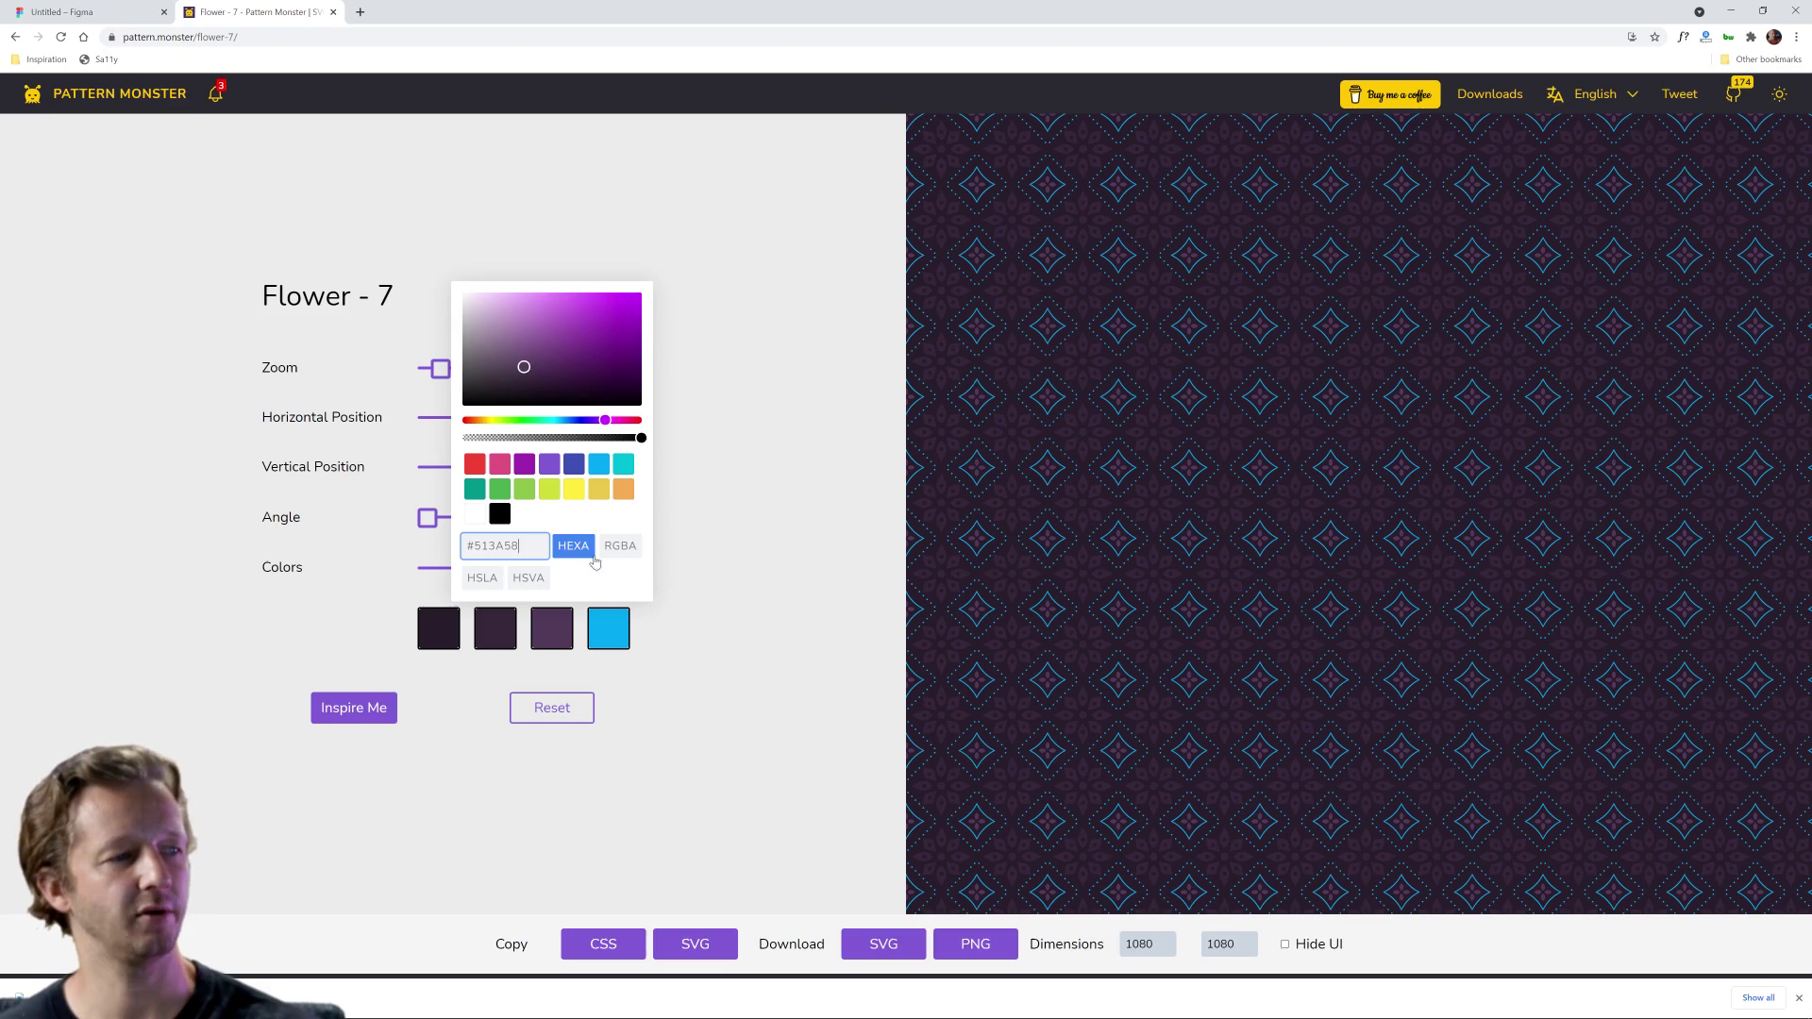
click(698, 691)
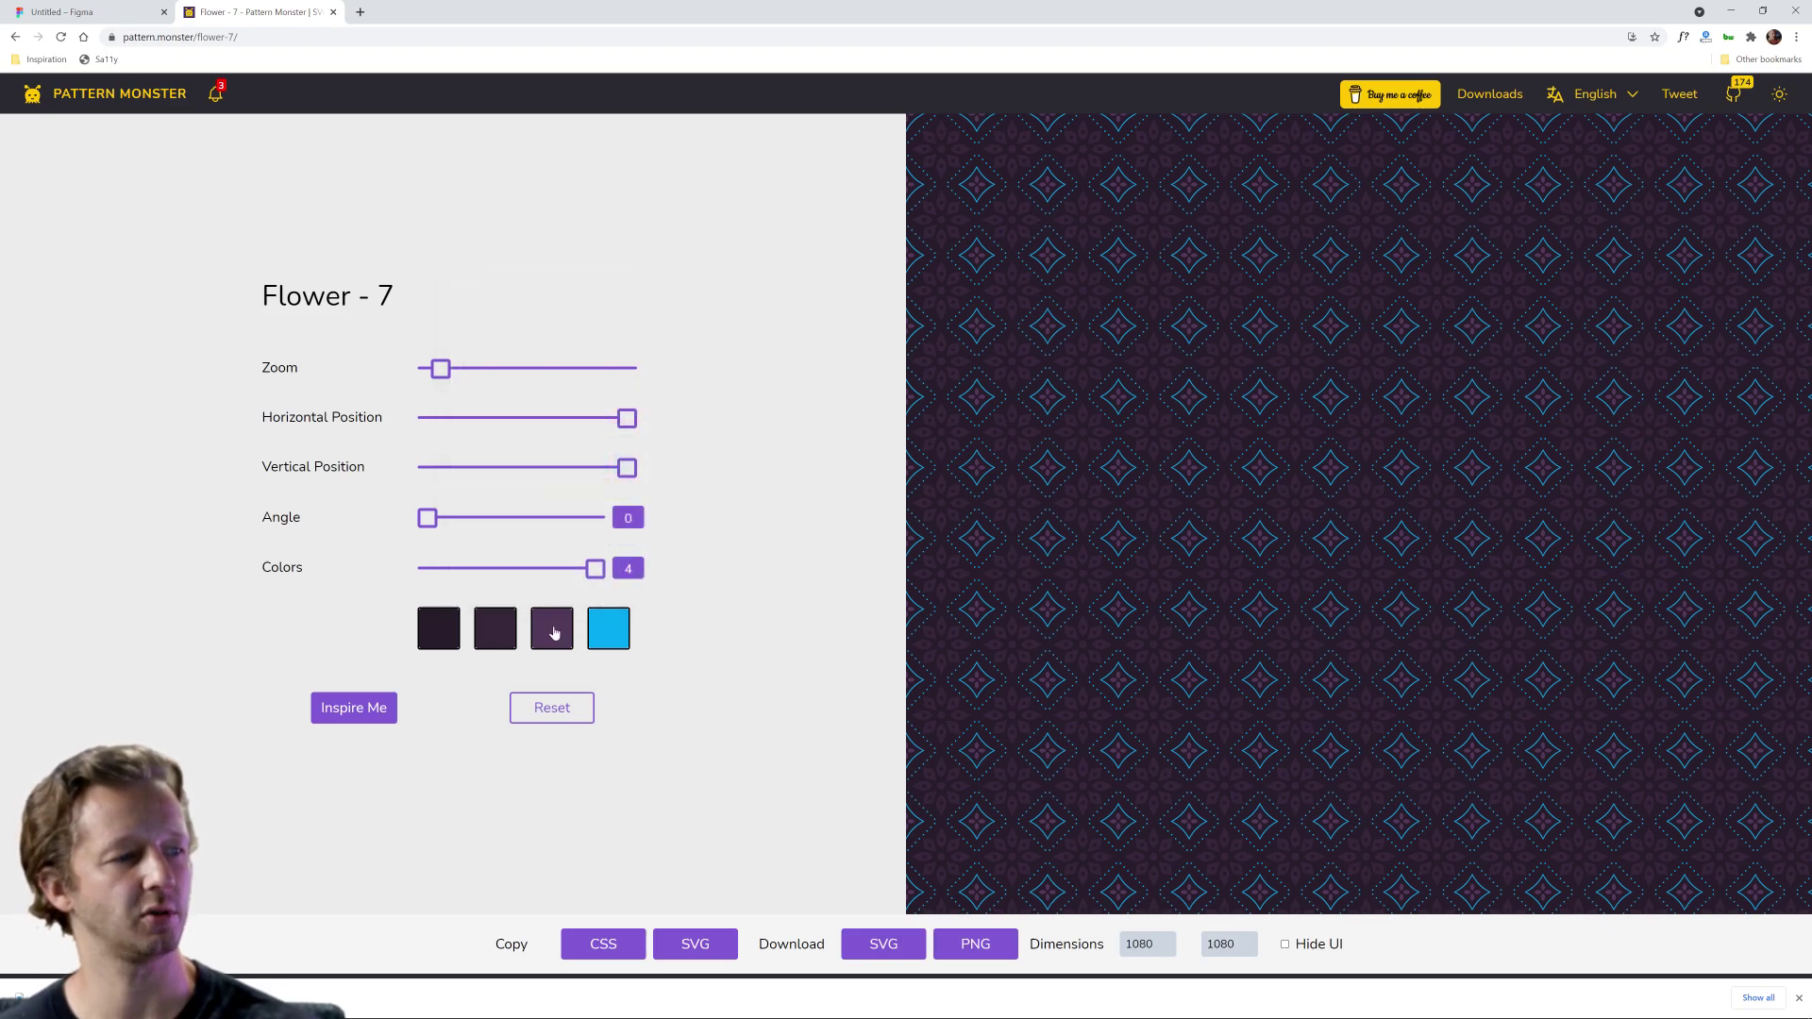
Step: Recolour the cyan fourth colour to a muted dark purple and download the pattern as PNG
click(619, 644)
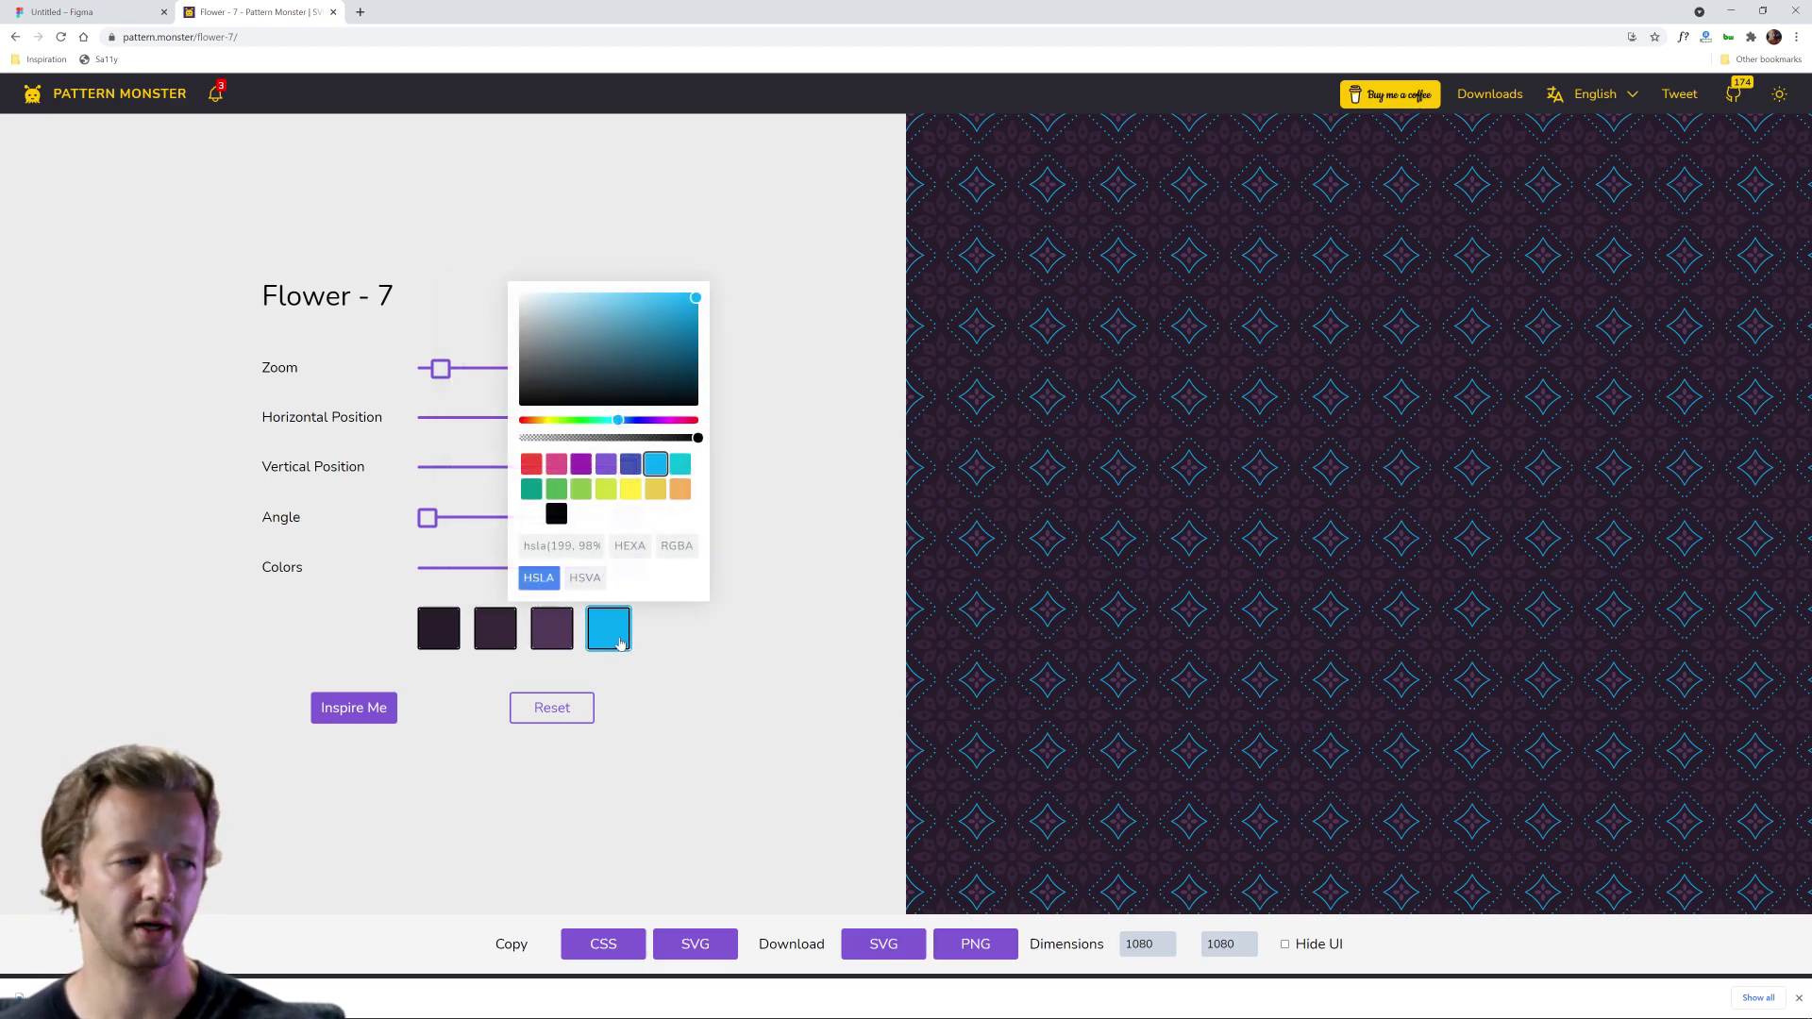
triple_click(580, 548)
text(#281D2B)
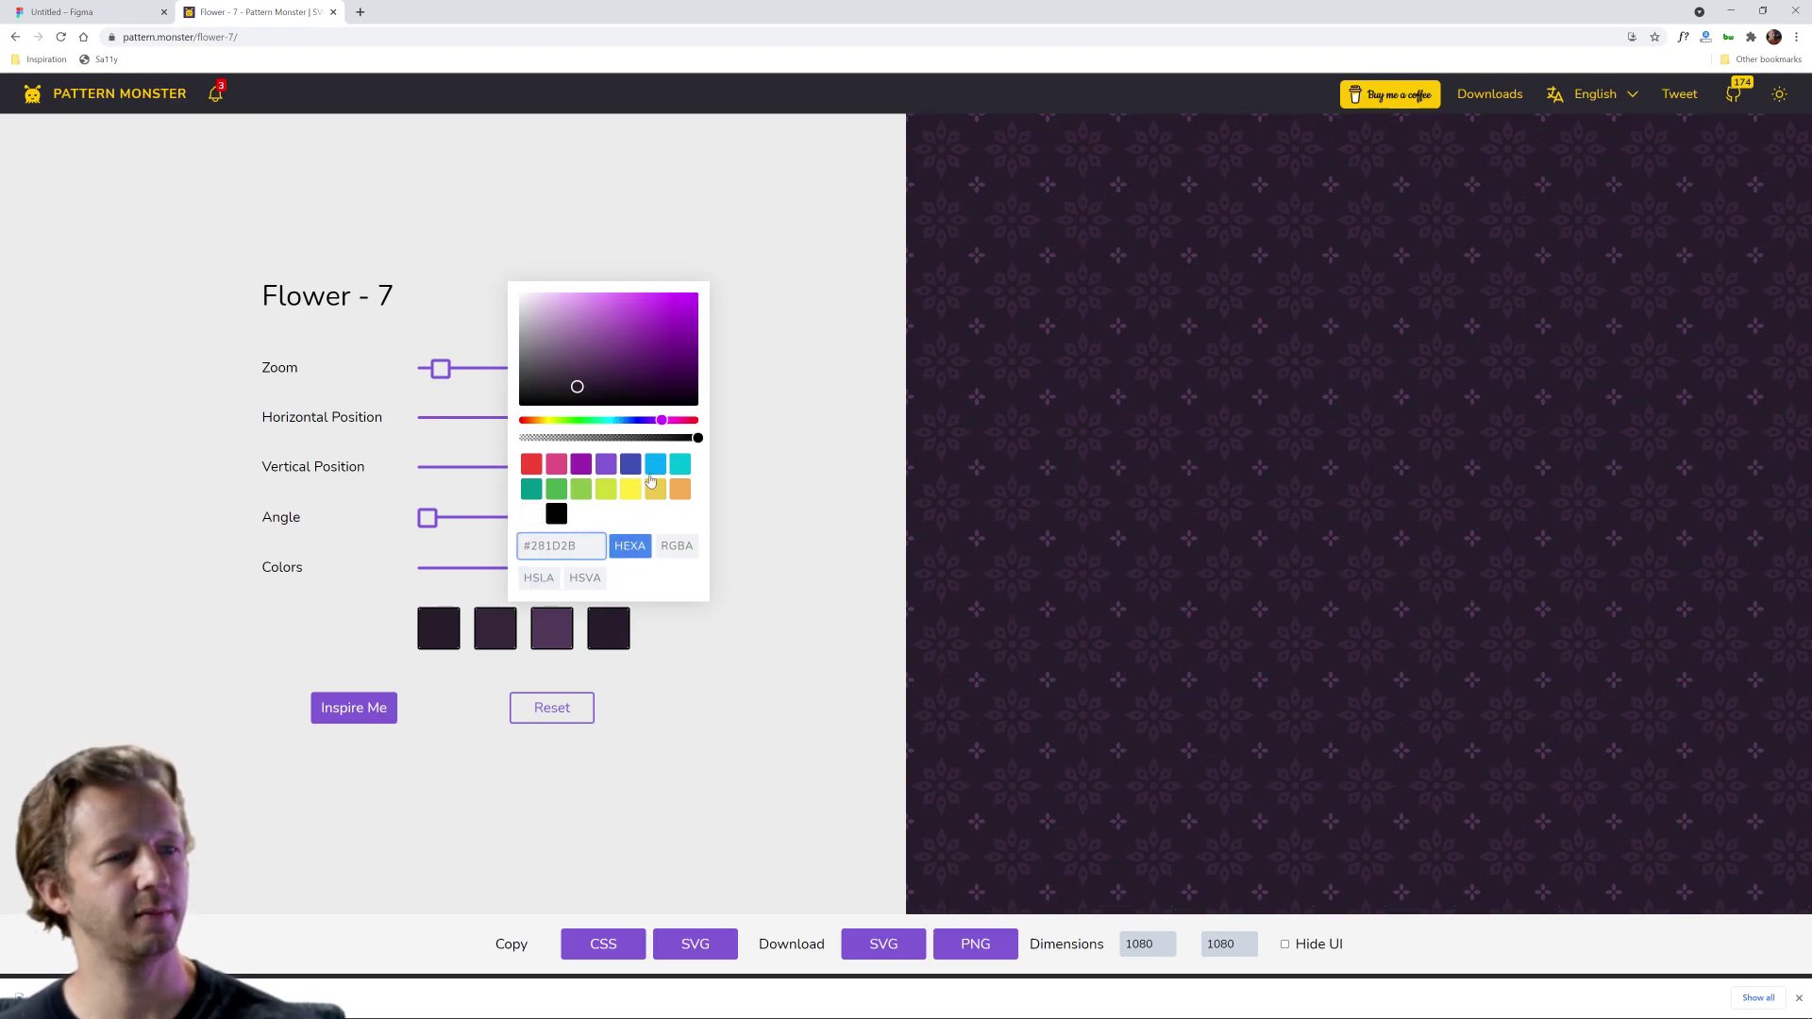
drag(576, 387, 574, 374)
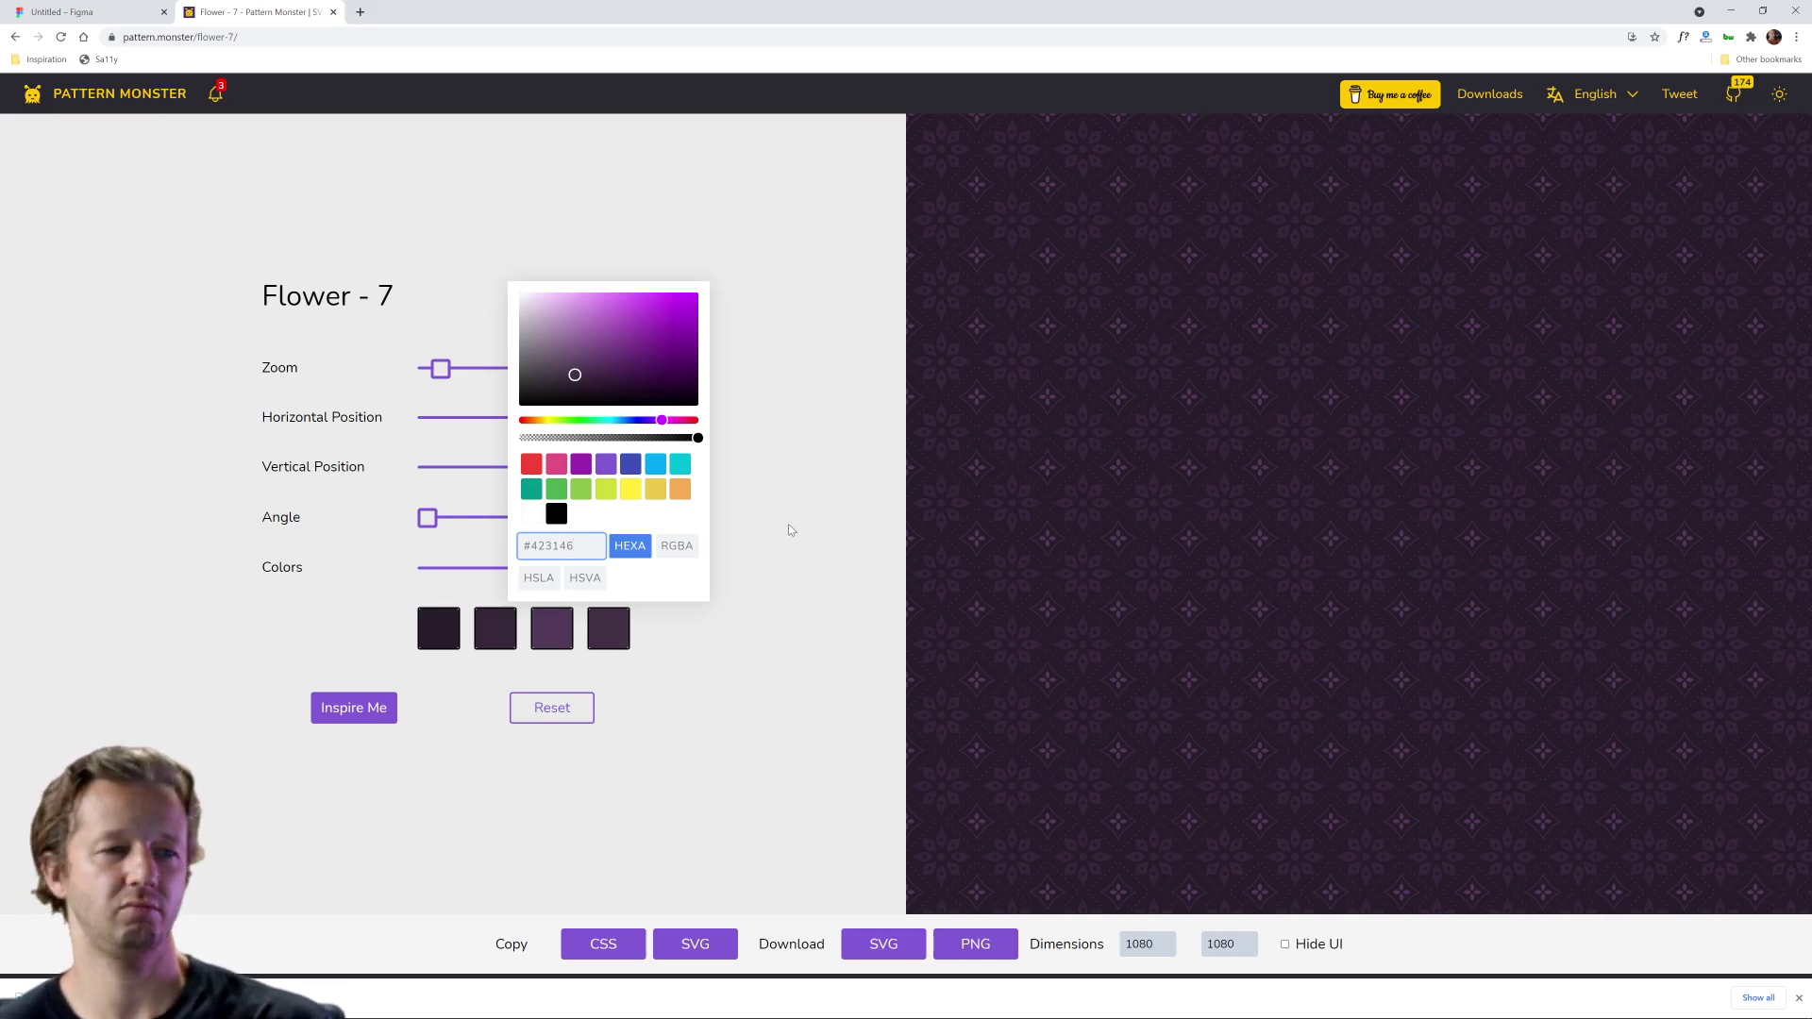
click(776, 554)
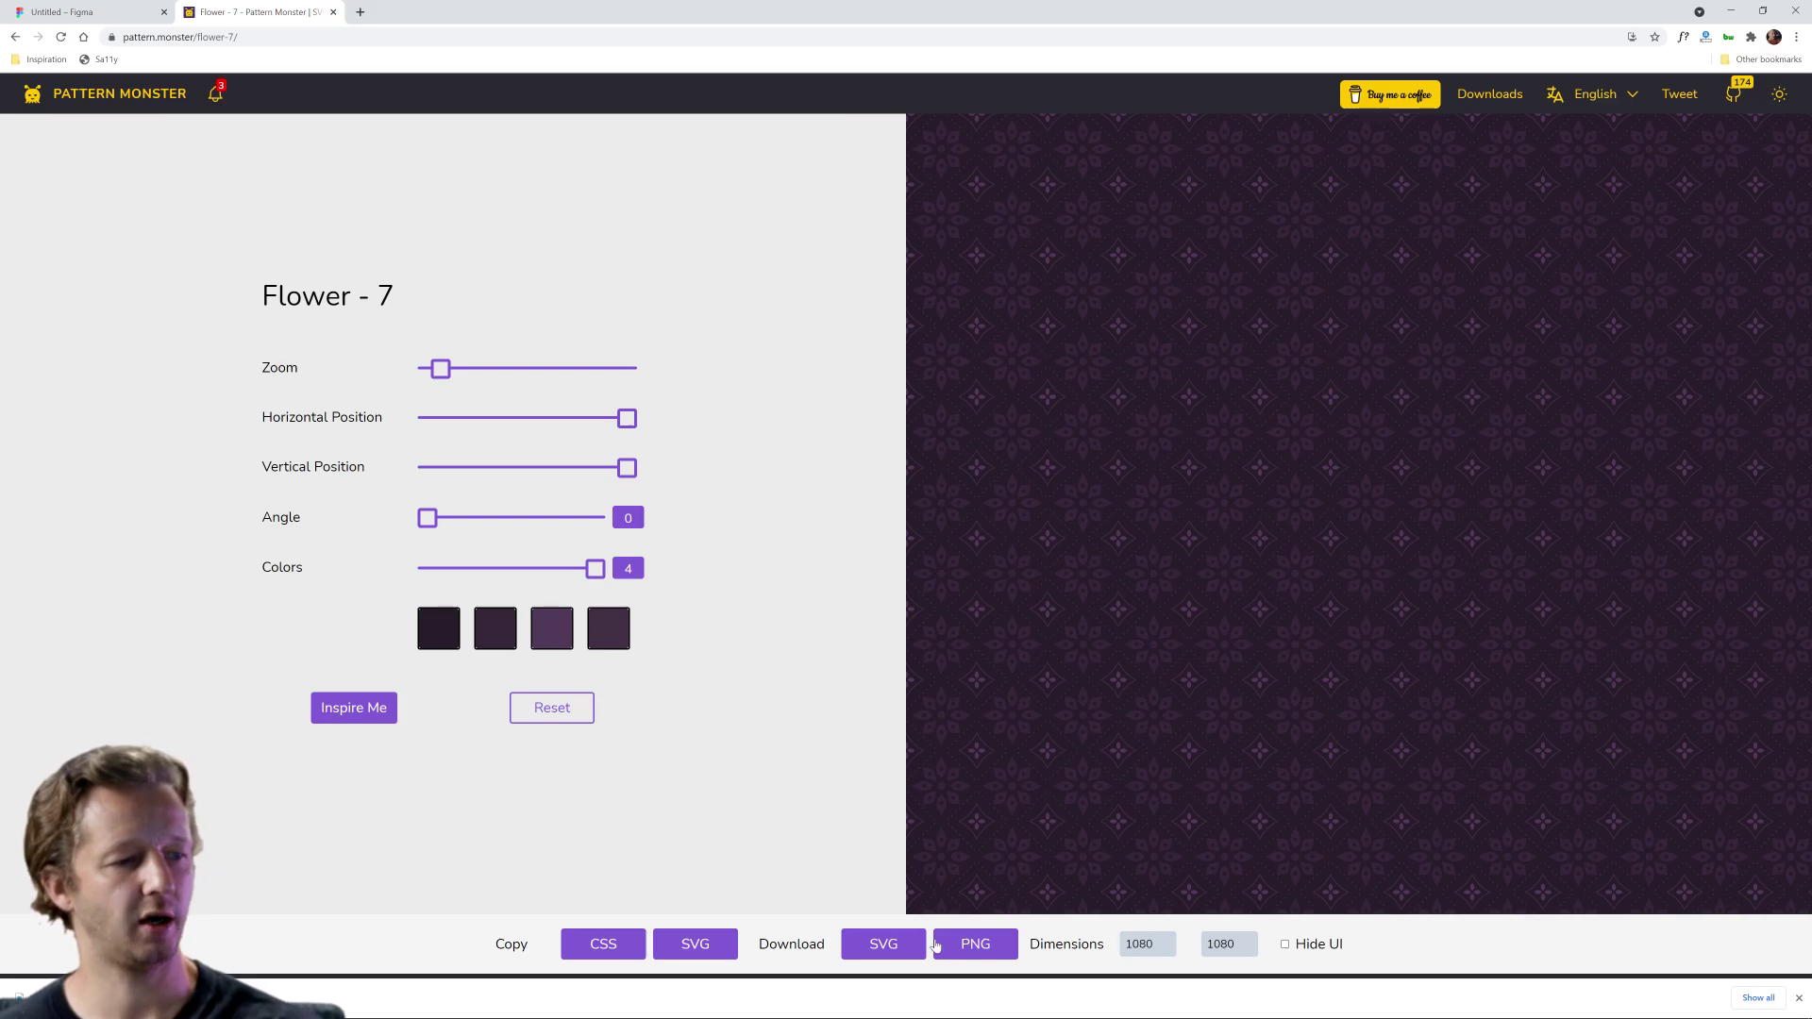
click(987, 952)
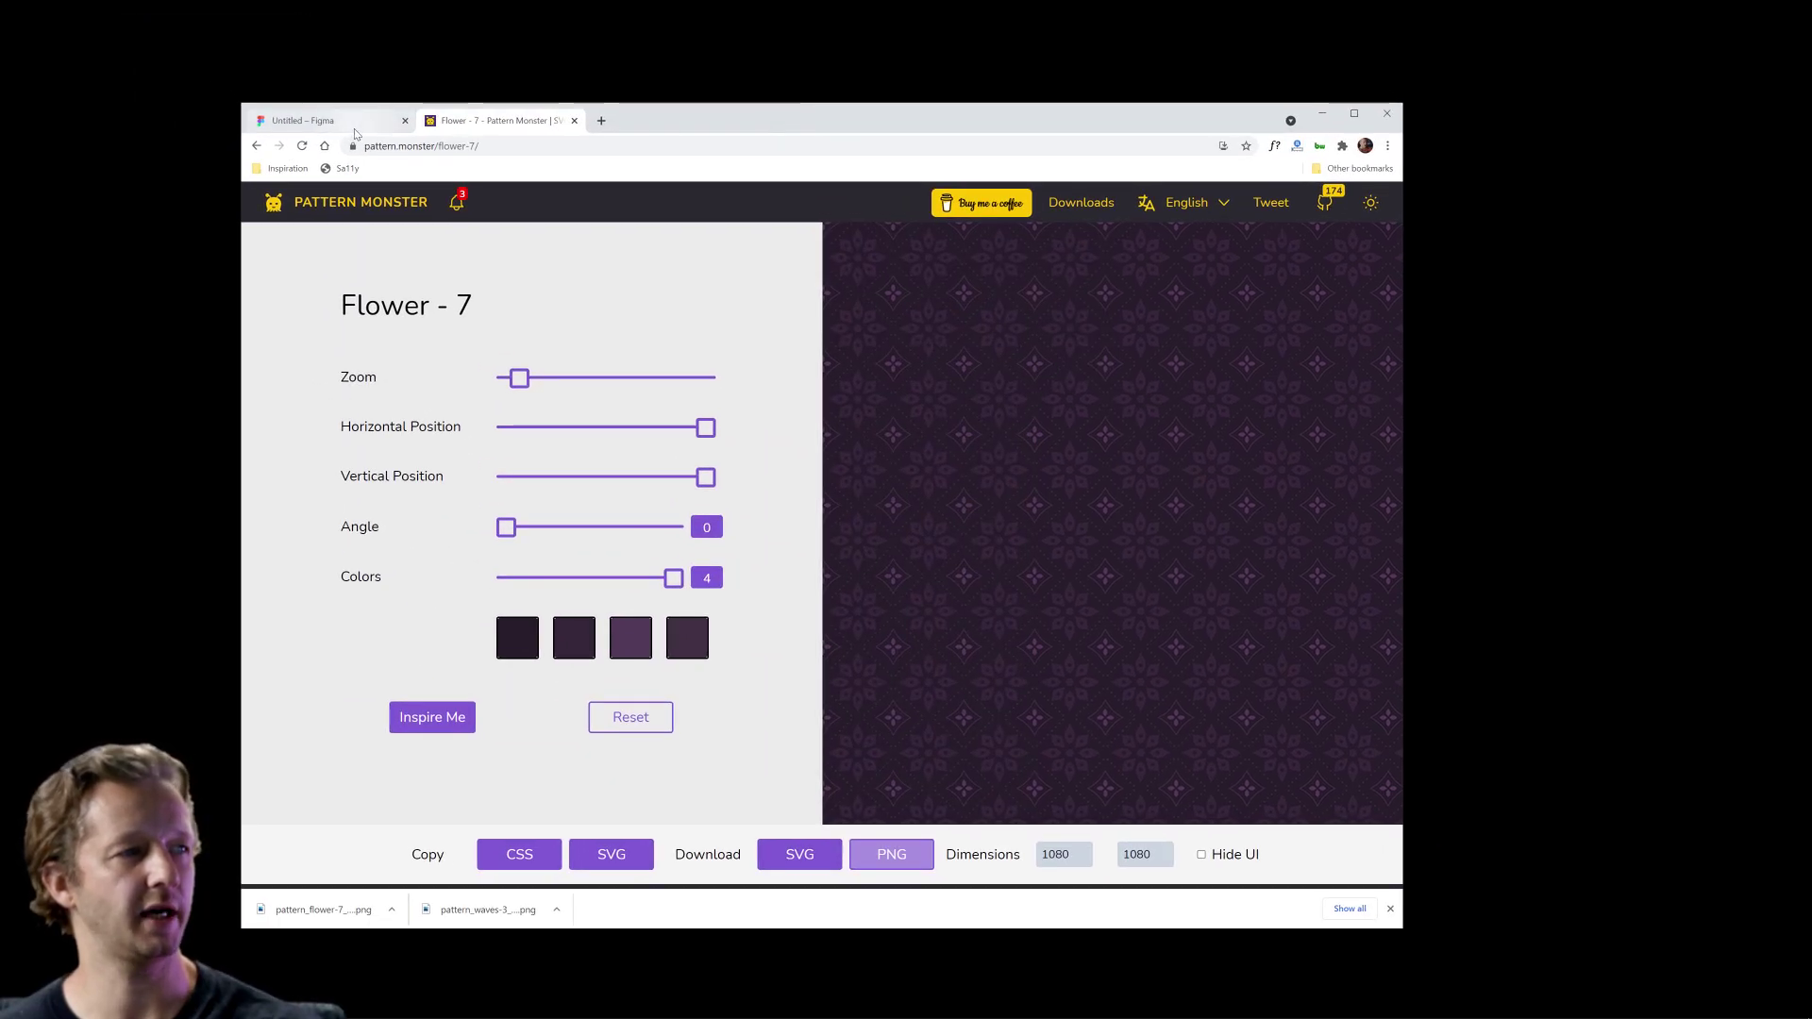
Step: Switch back to Figma and reveal the downloaded flower PNG in its folder
key(ctrl+shift+Tab)
double_click(762, 117)
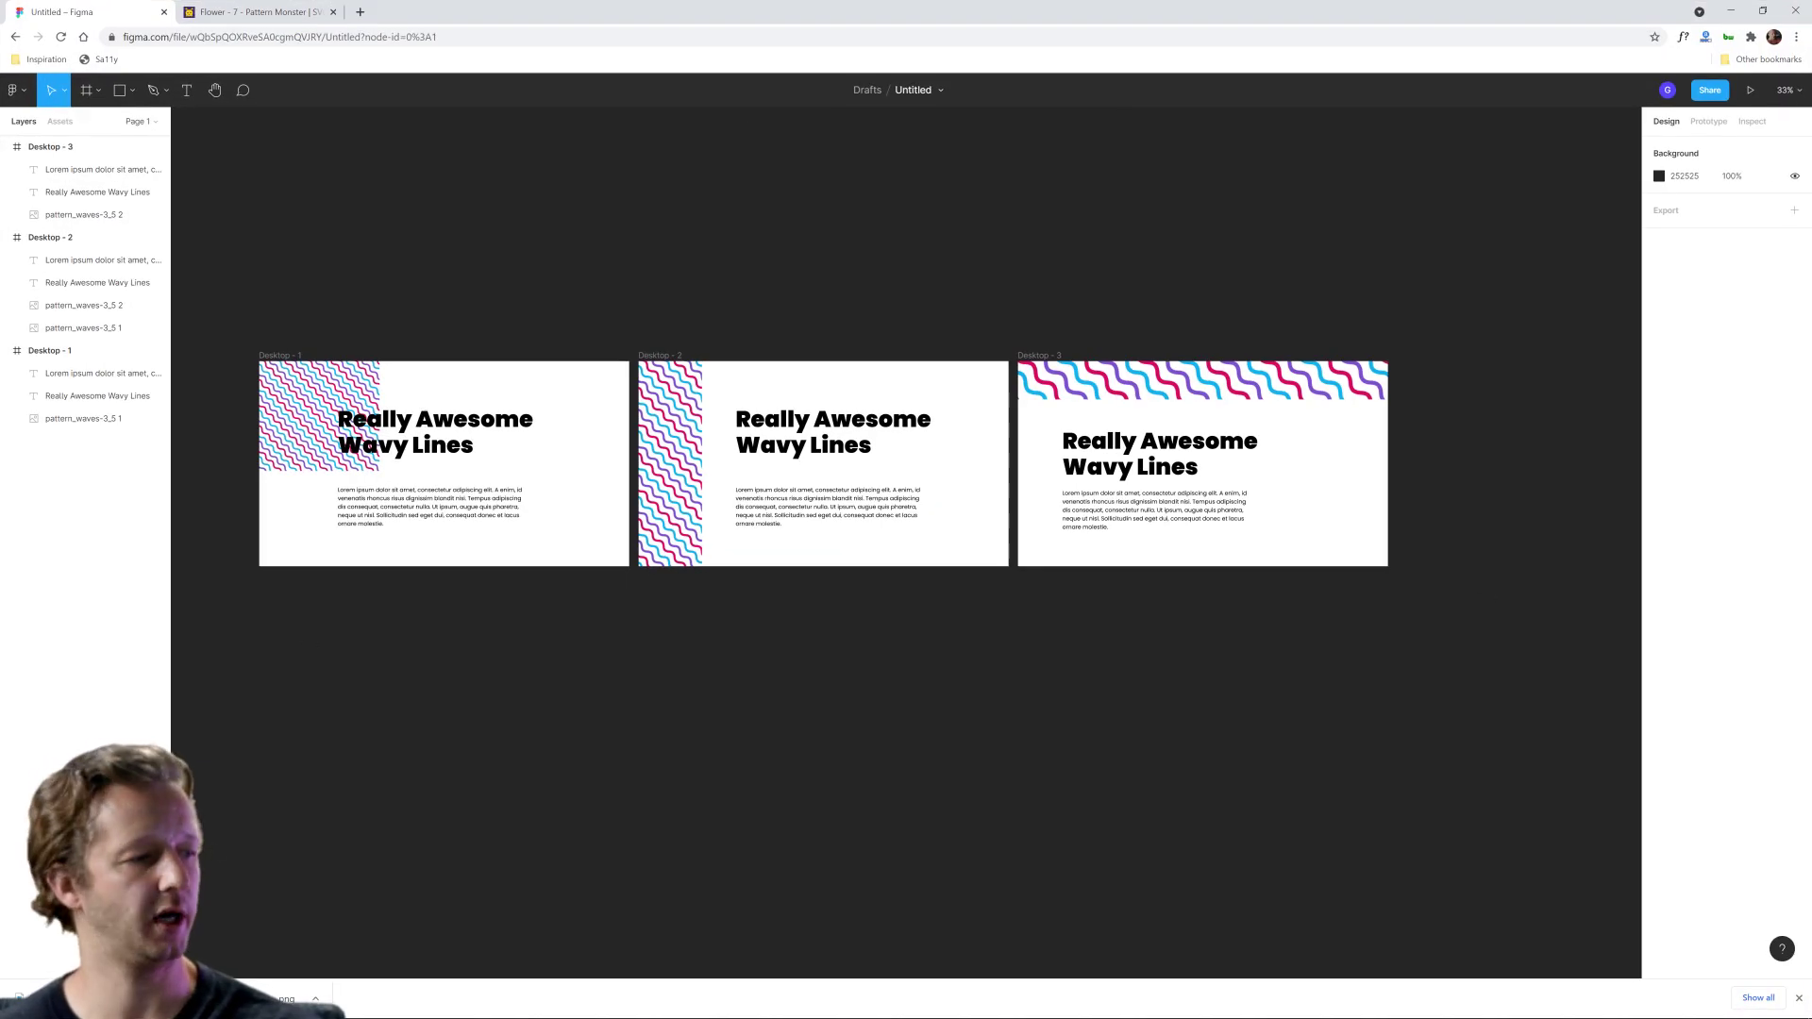
click(315, 998)
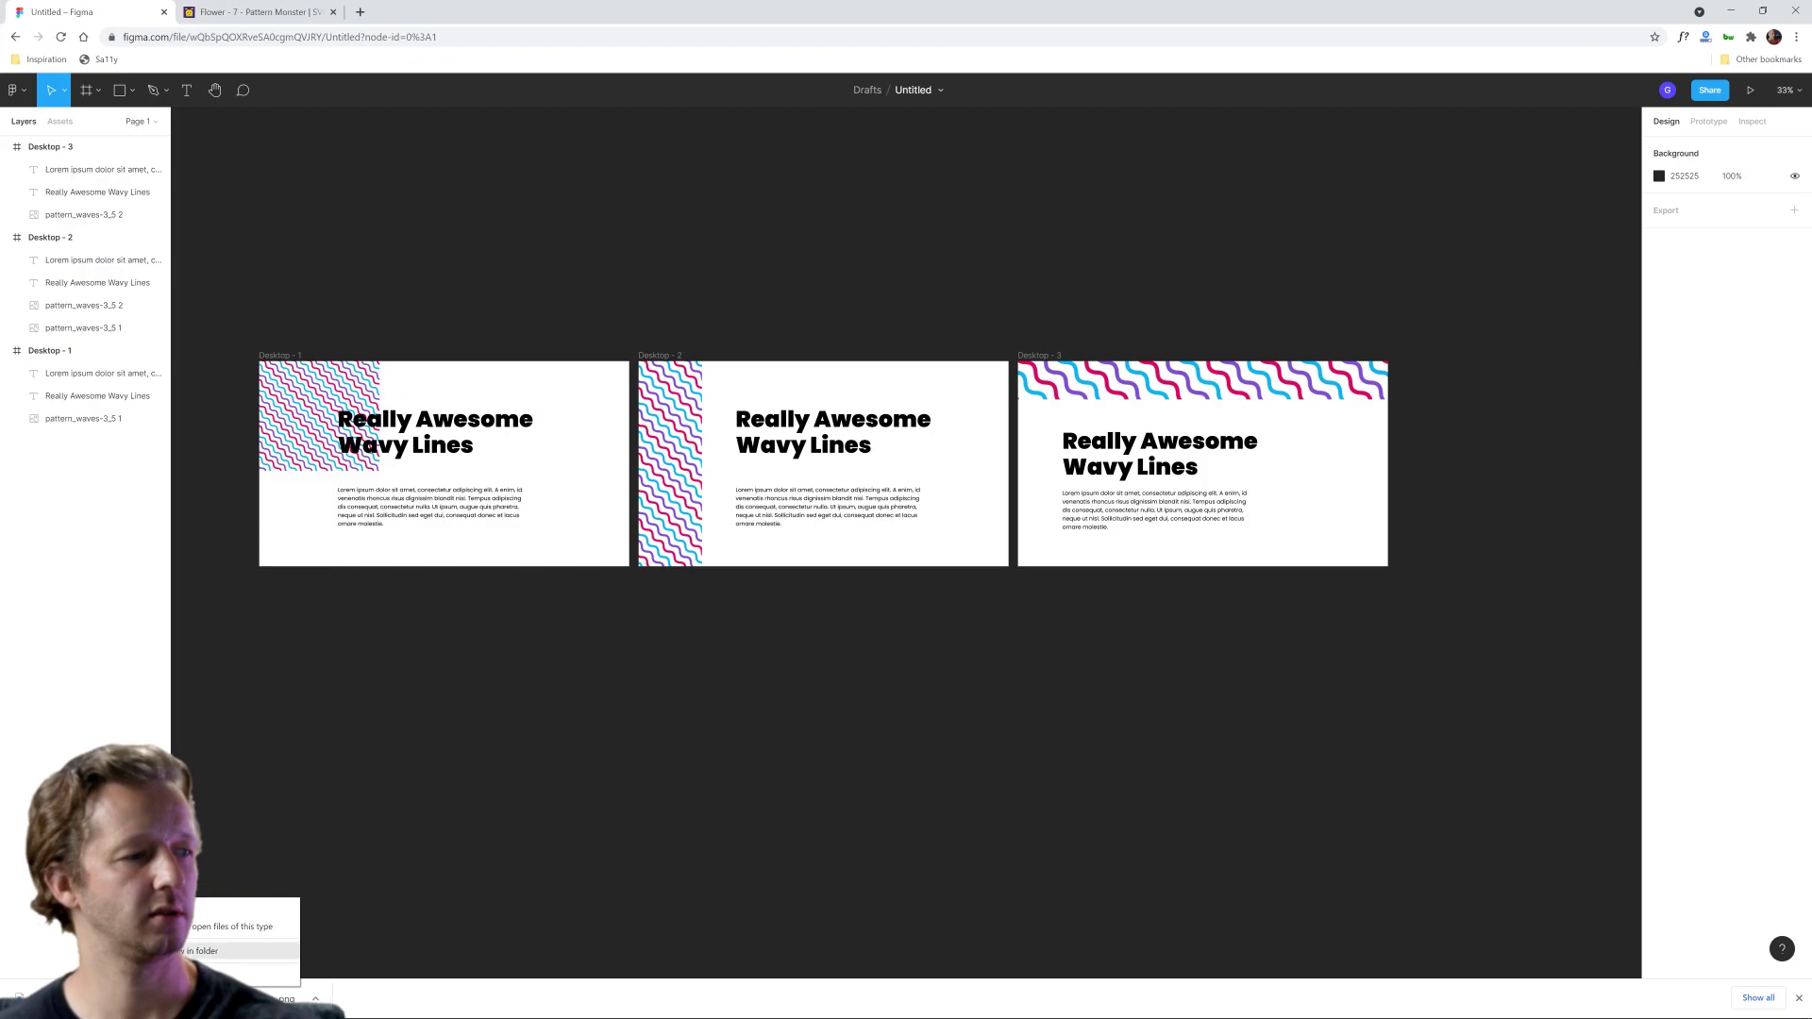
click(212, 951)
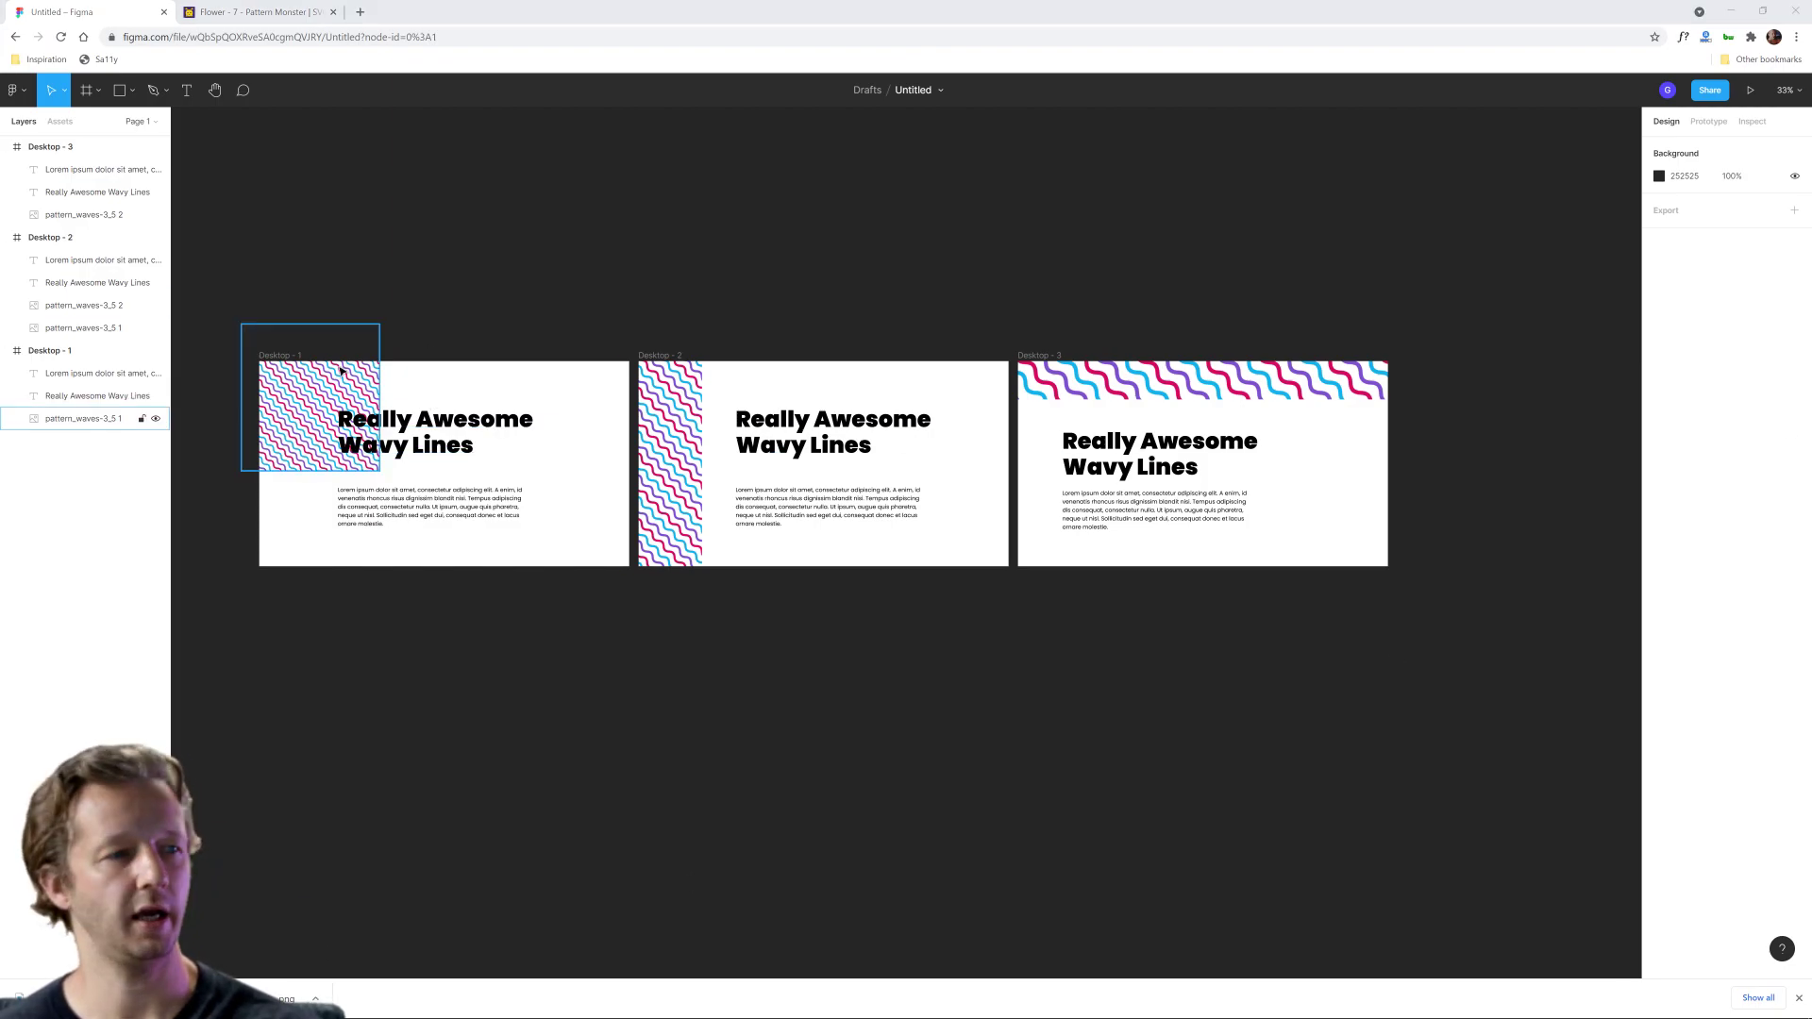
Step: Duplicate Desktop - 3 as Desktop - 4, delete its wave pattern, and place the flower PNG at its left edge
click(1048, 356)
key(ctrl+d)
scroll(1088, 353, right, 5)
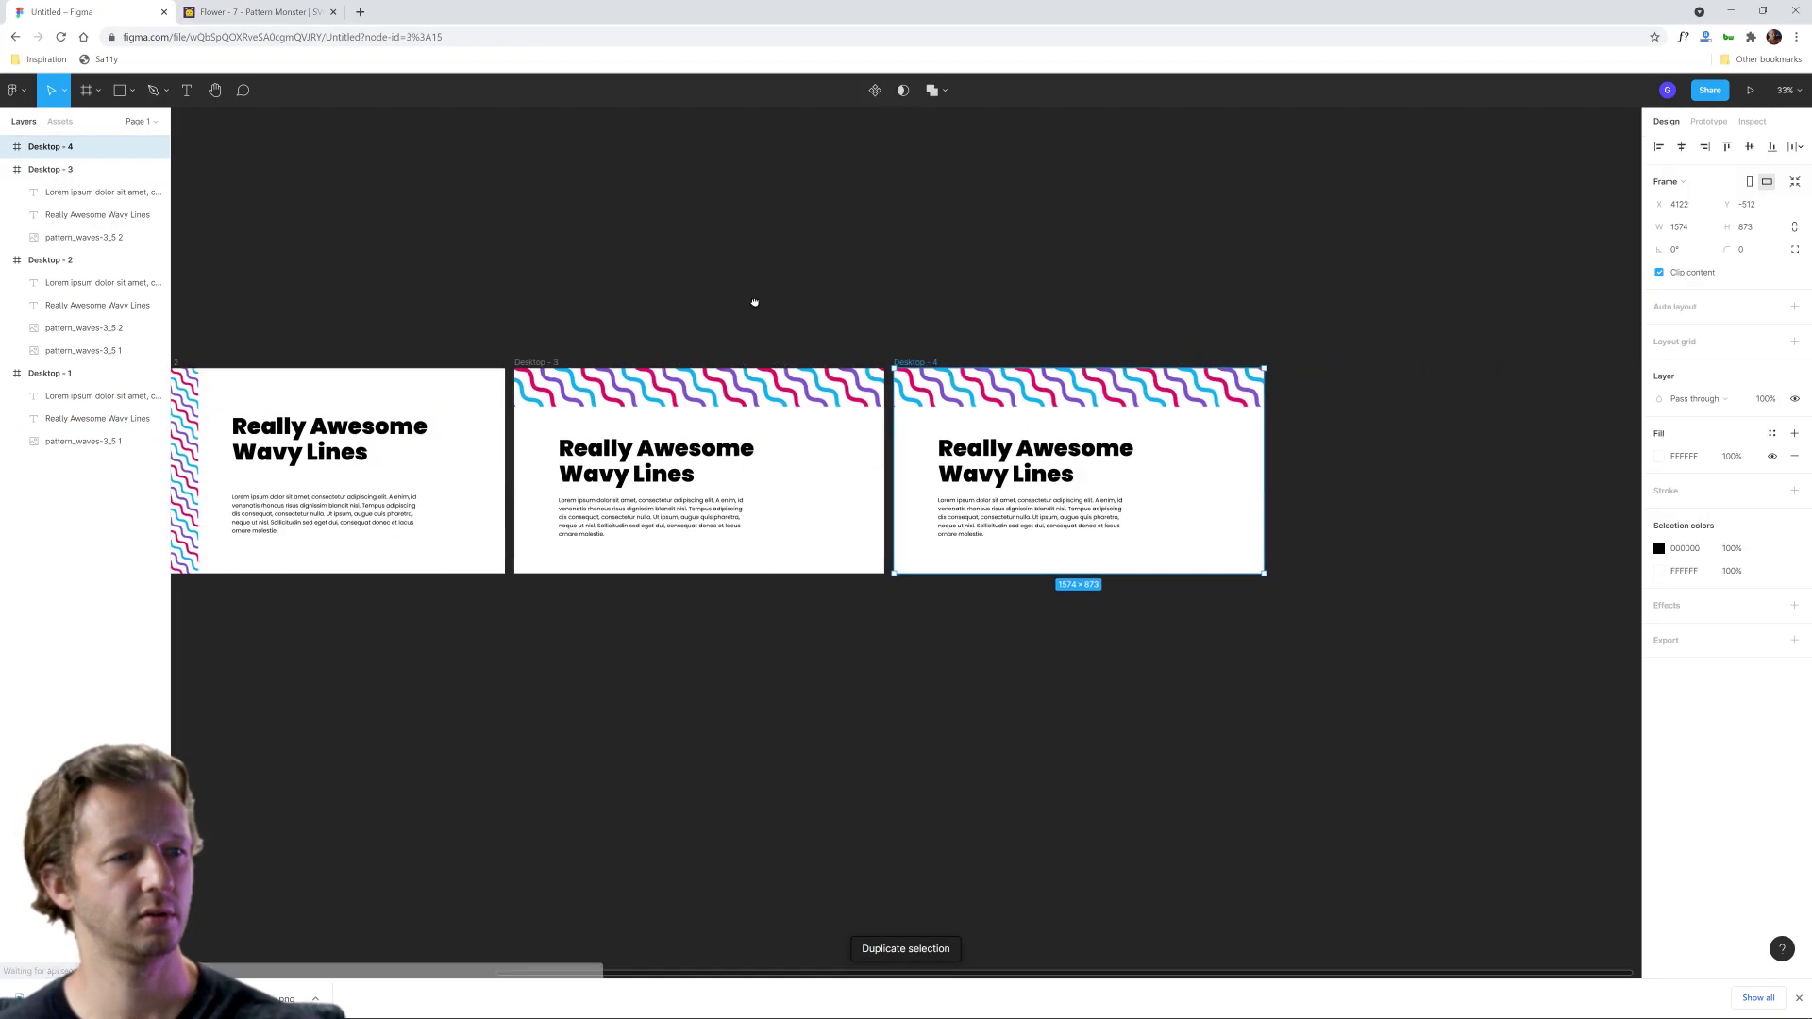
click(836, 392)
key(Delete)
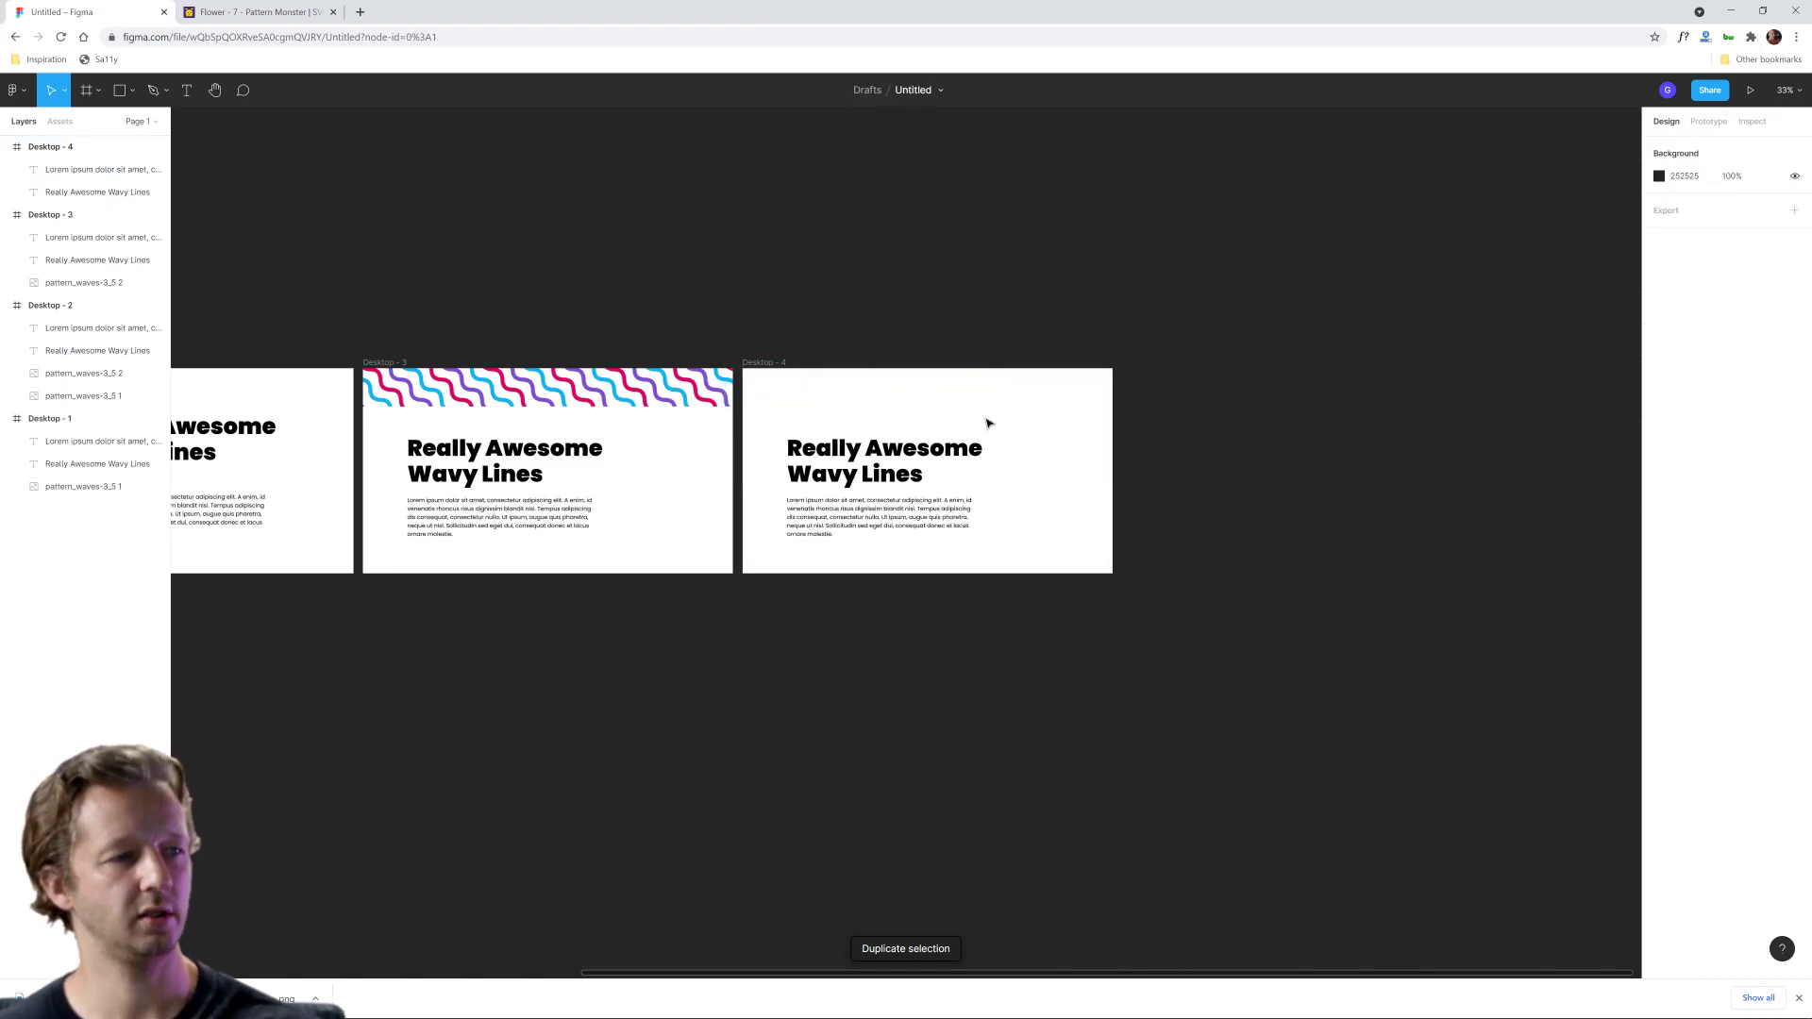
scroll(987, 438, up, 5)
scroll(1016, 429, up, 4)
scroll(1015, 425, up, 4)
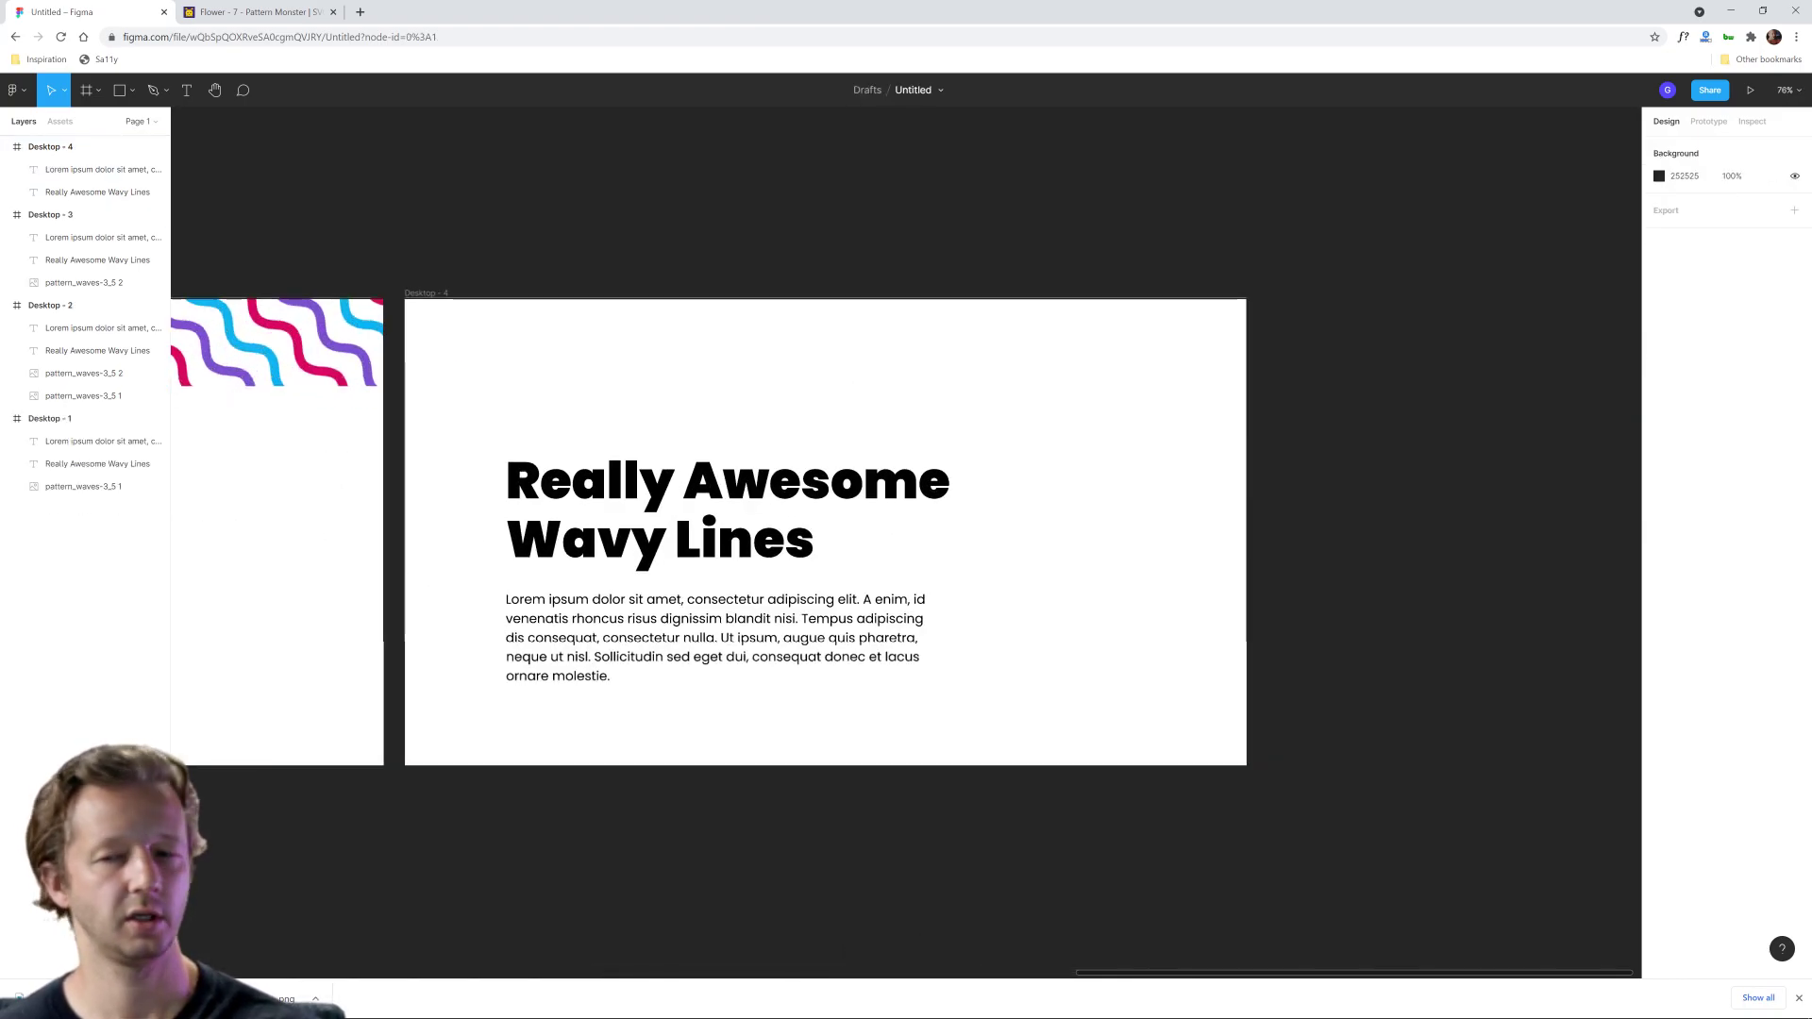
drag(1239, 708, 1101, 410)
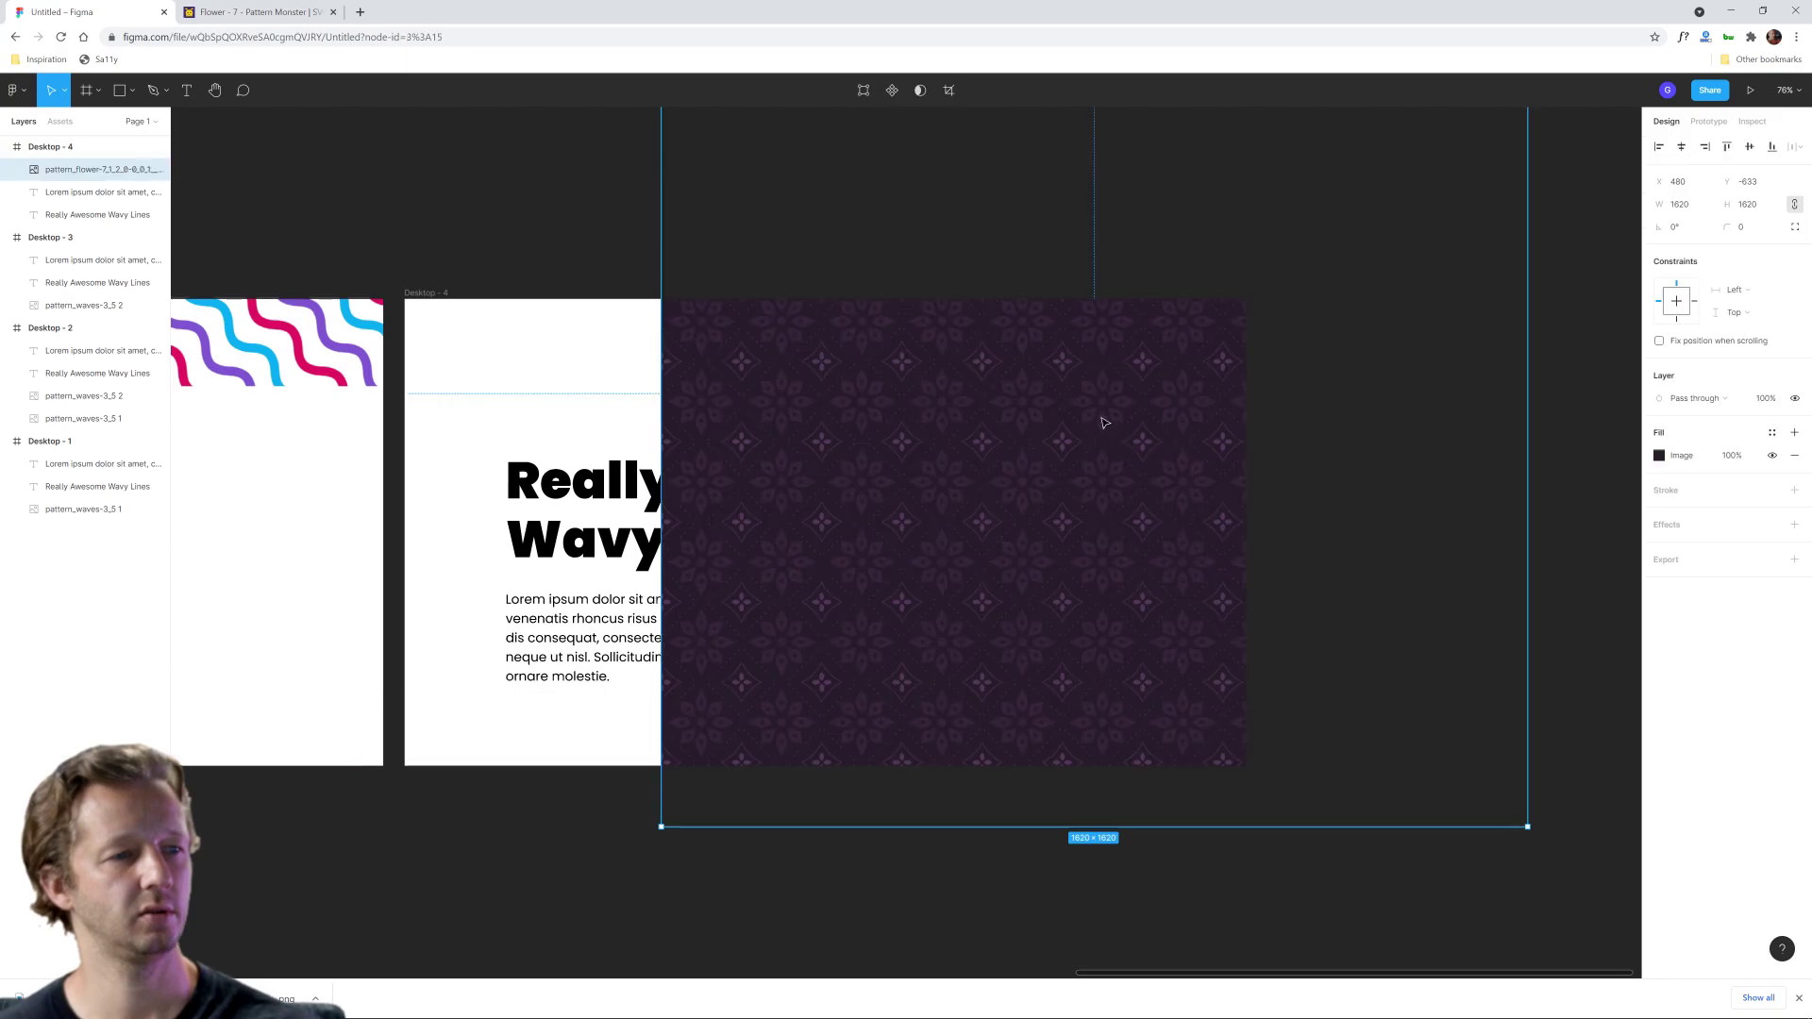
drag(897, 582, 394, 357)
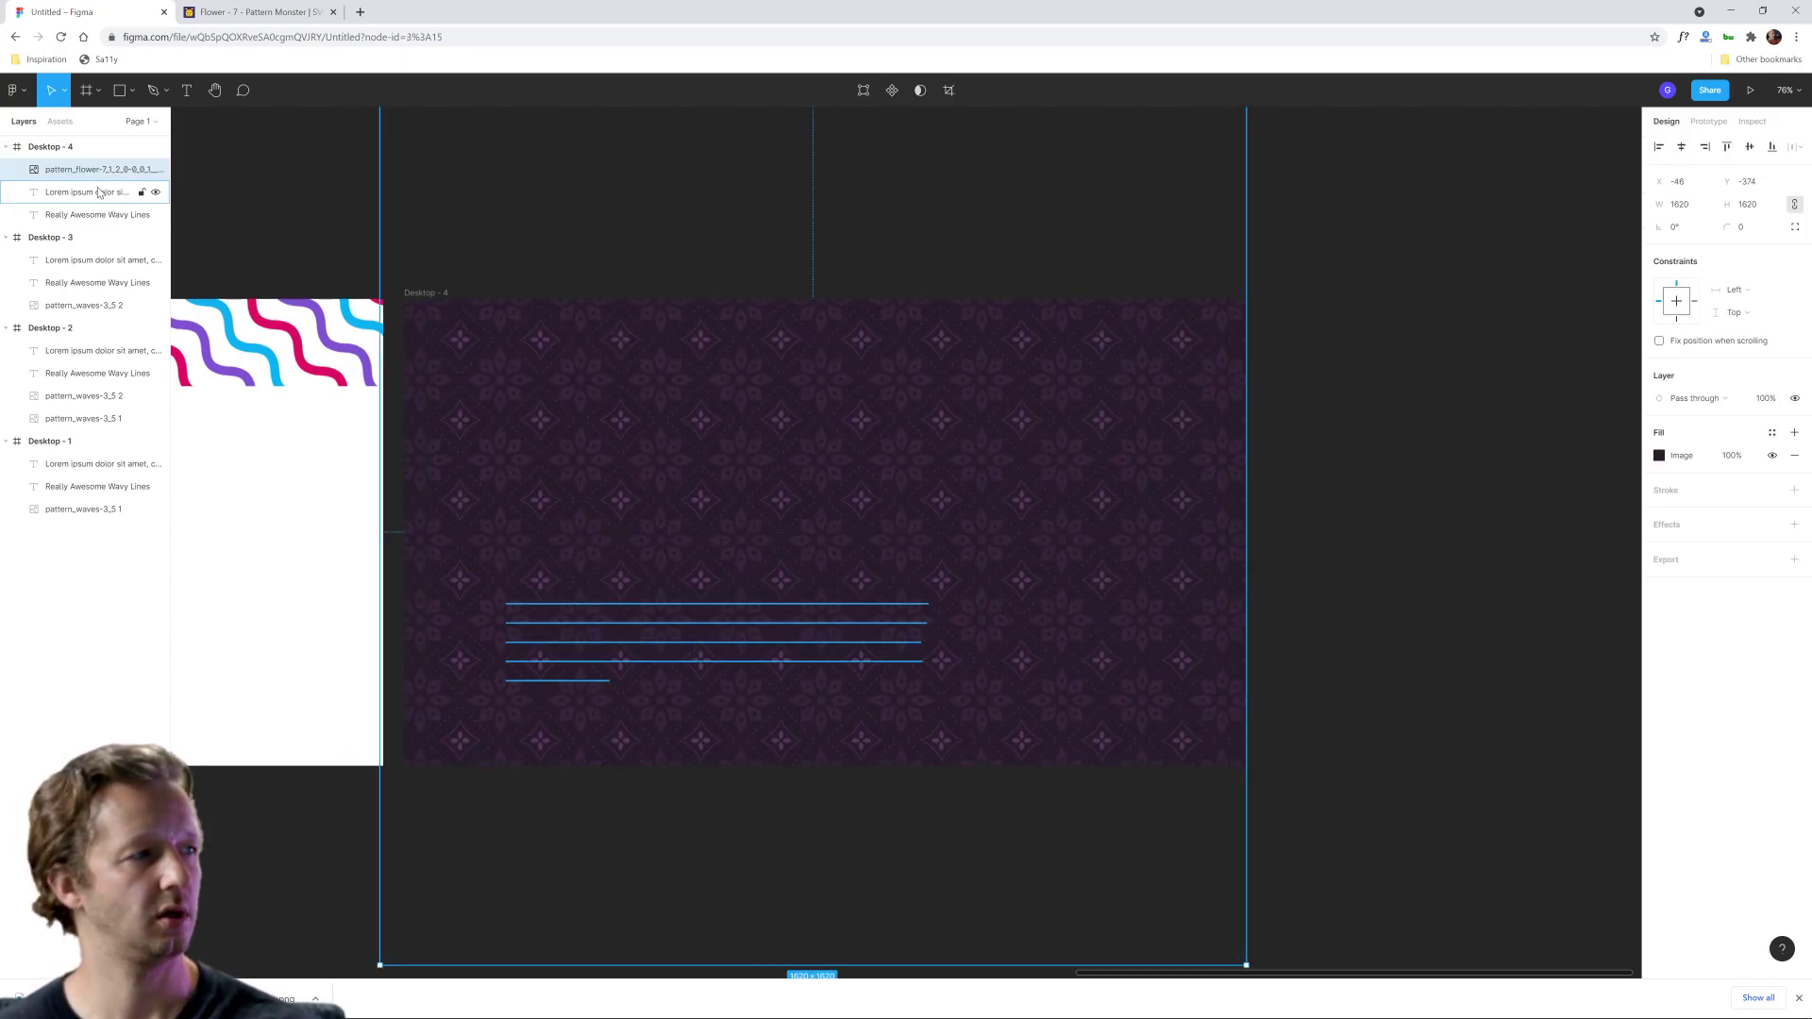
Step: Send the flower image behind the text and shift Desktop - 4 slightly right
key(ctrl+shift+bracketleft)
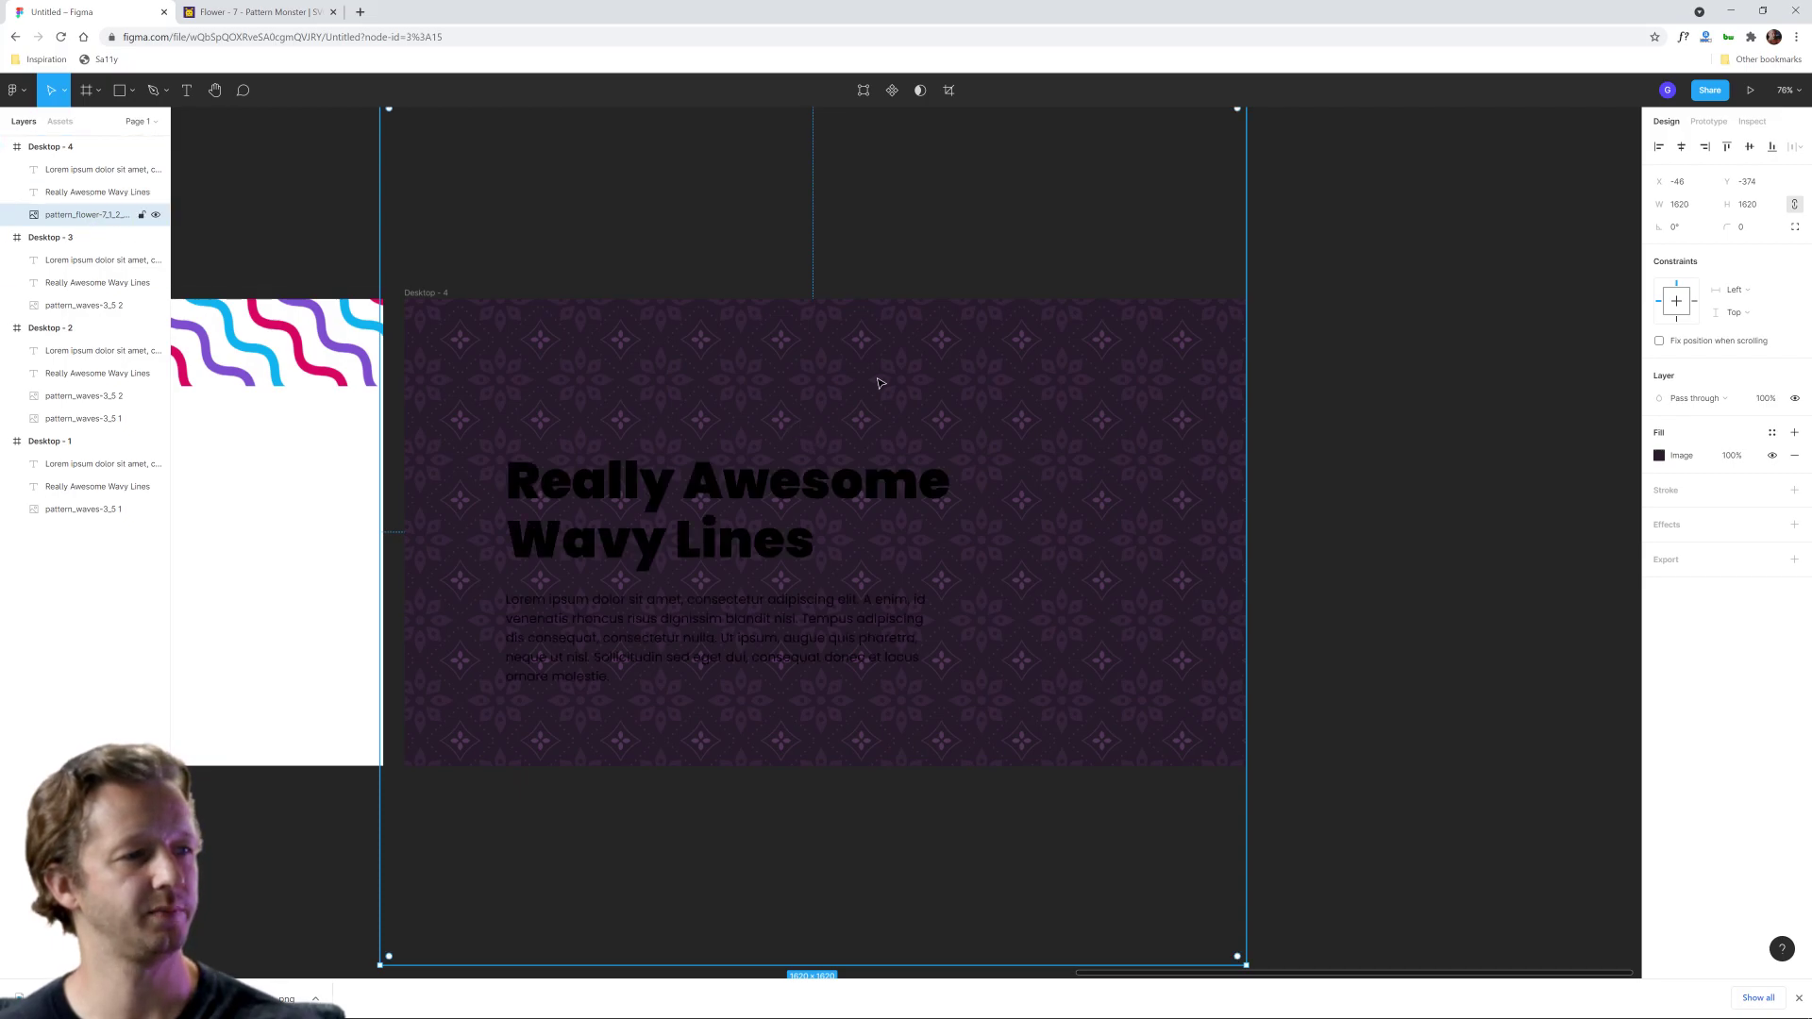
scroll(1359, 485, left, 3)
scroll(1359, 486, down, 2)
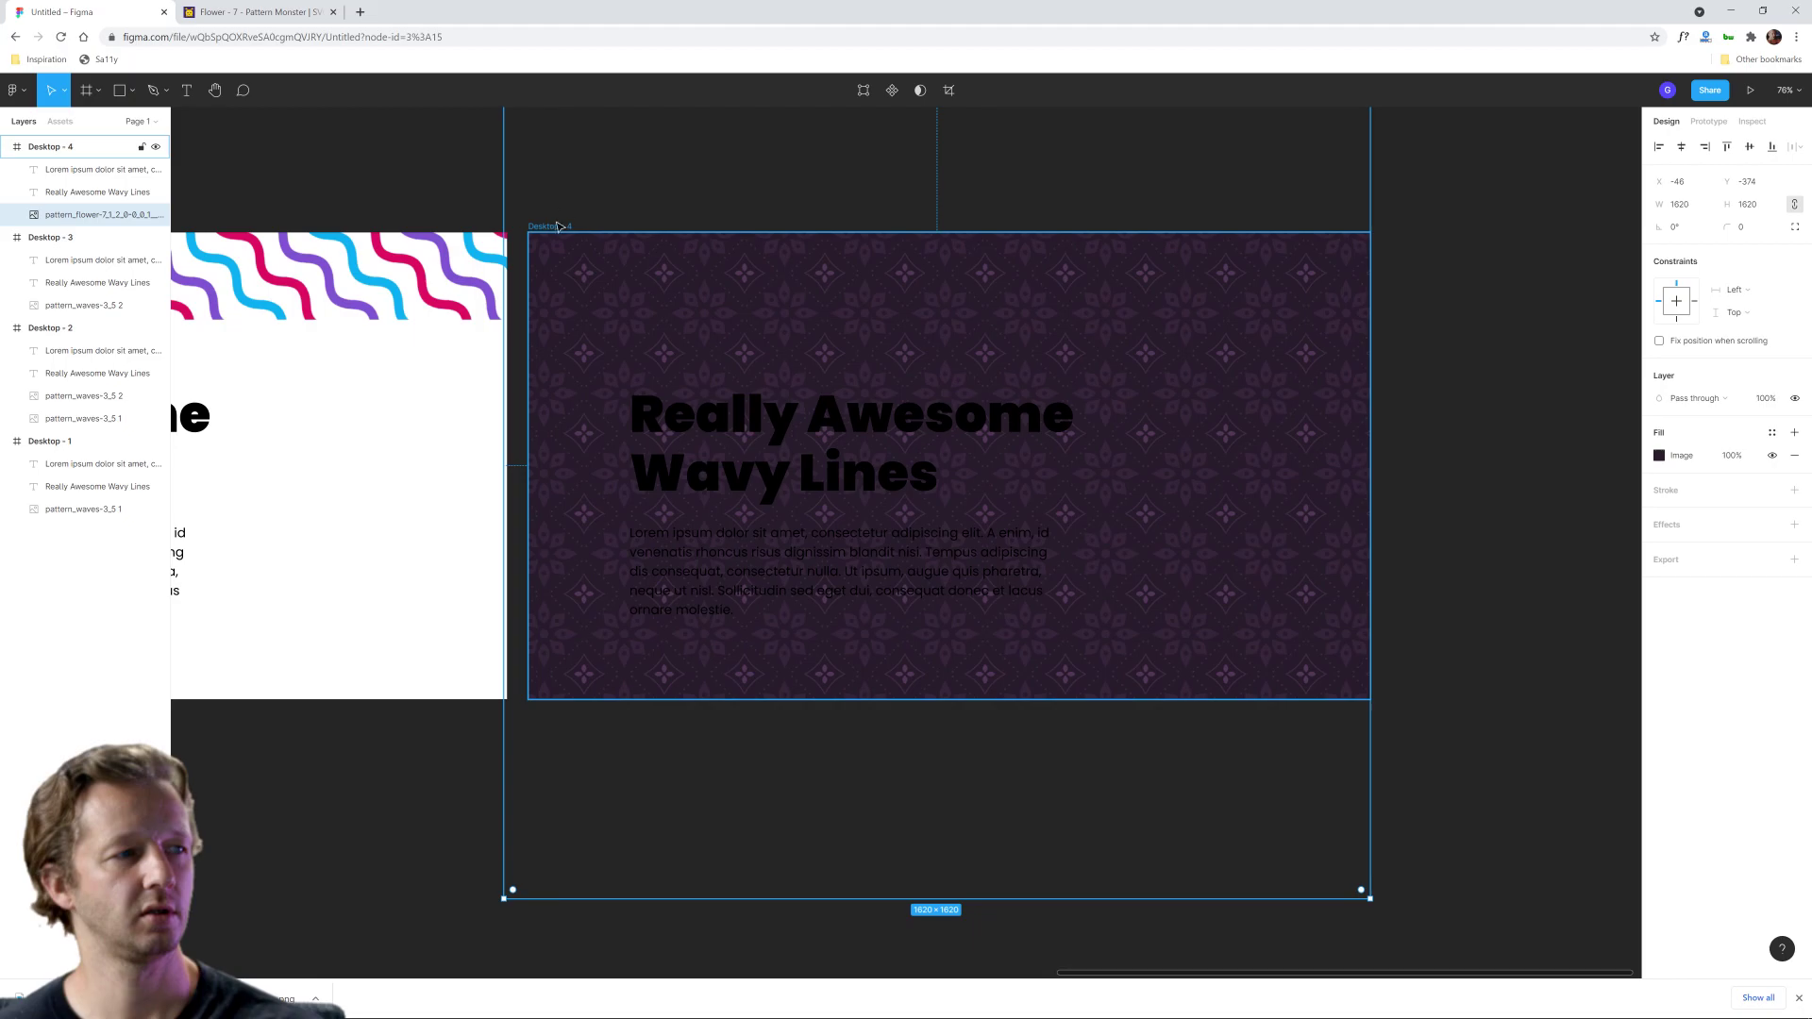
key(Escape)
drag(565, 229, 614, 229)
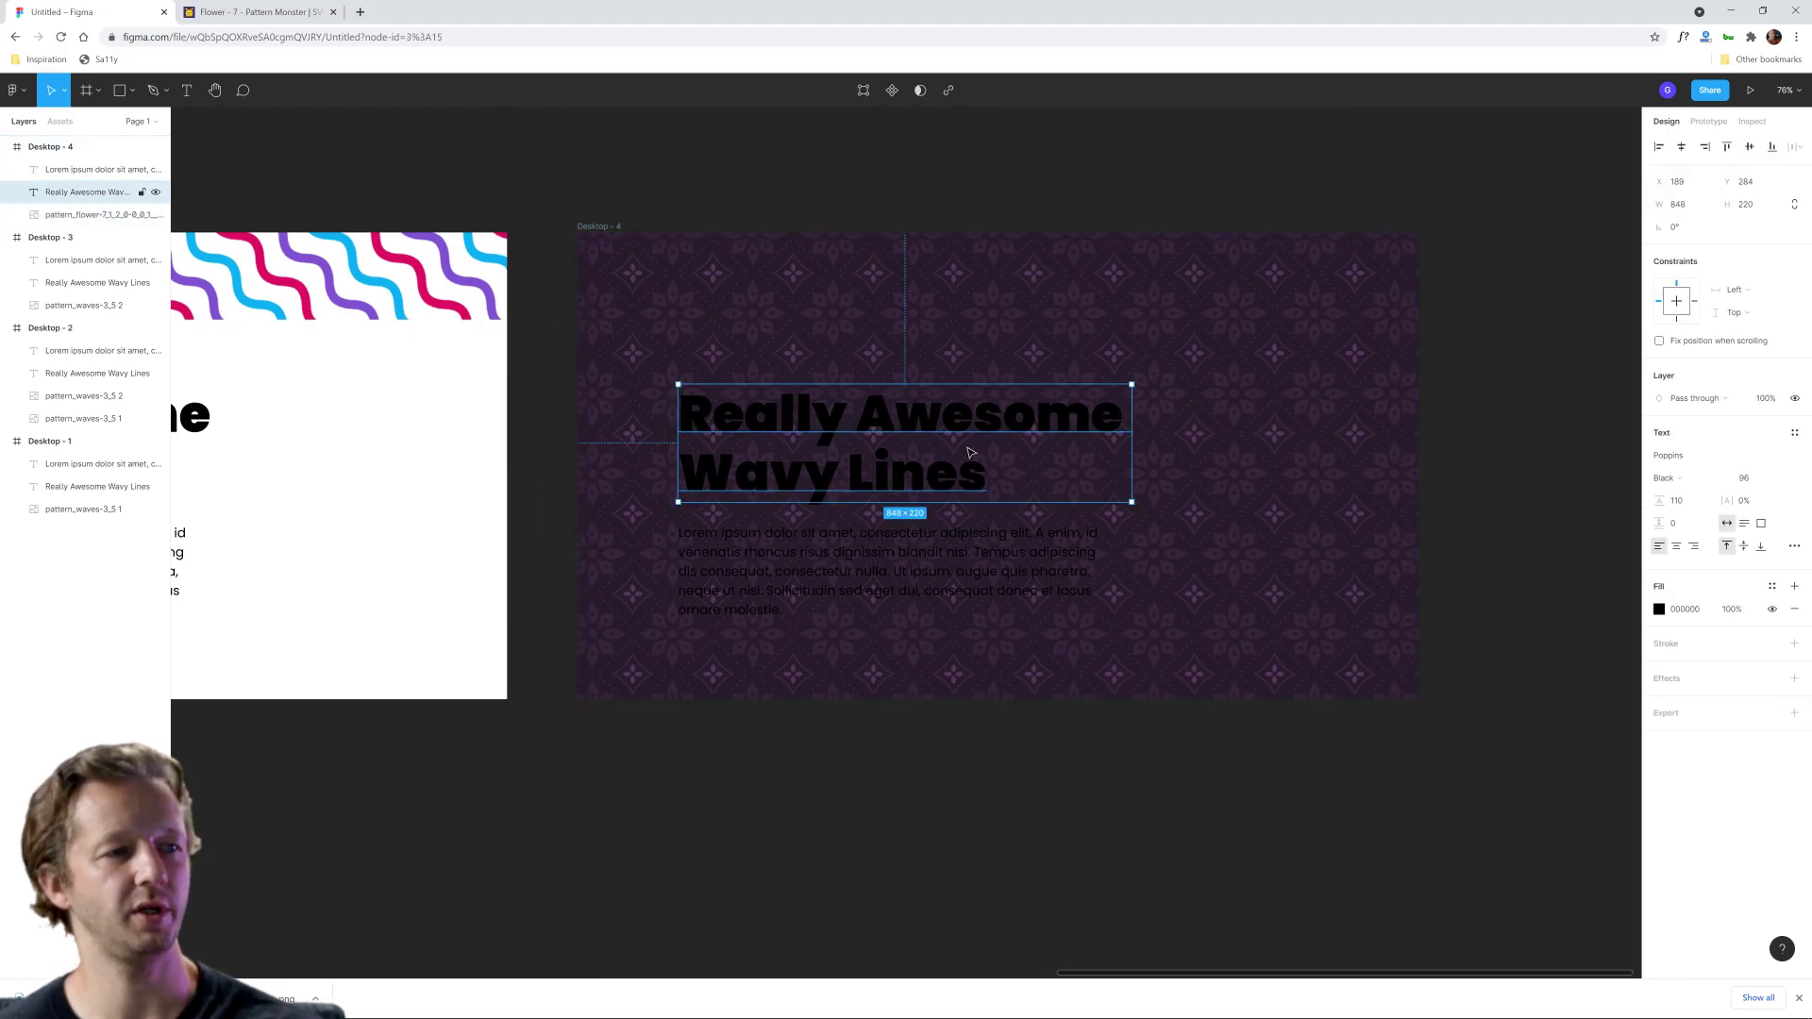
Step: Make the heading and paragraph white (FFFFFF) and nudge them up
shift+click(892, 569)
click(1659, 666)
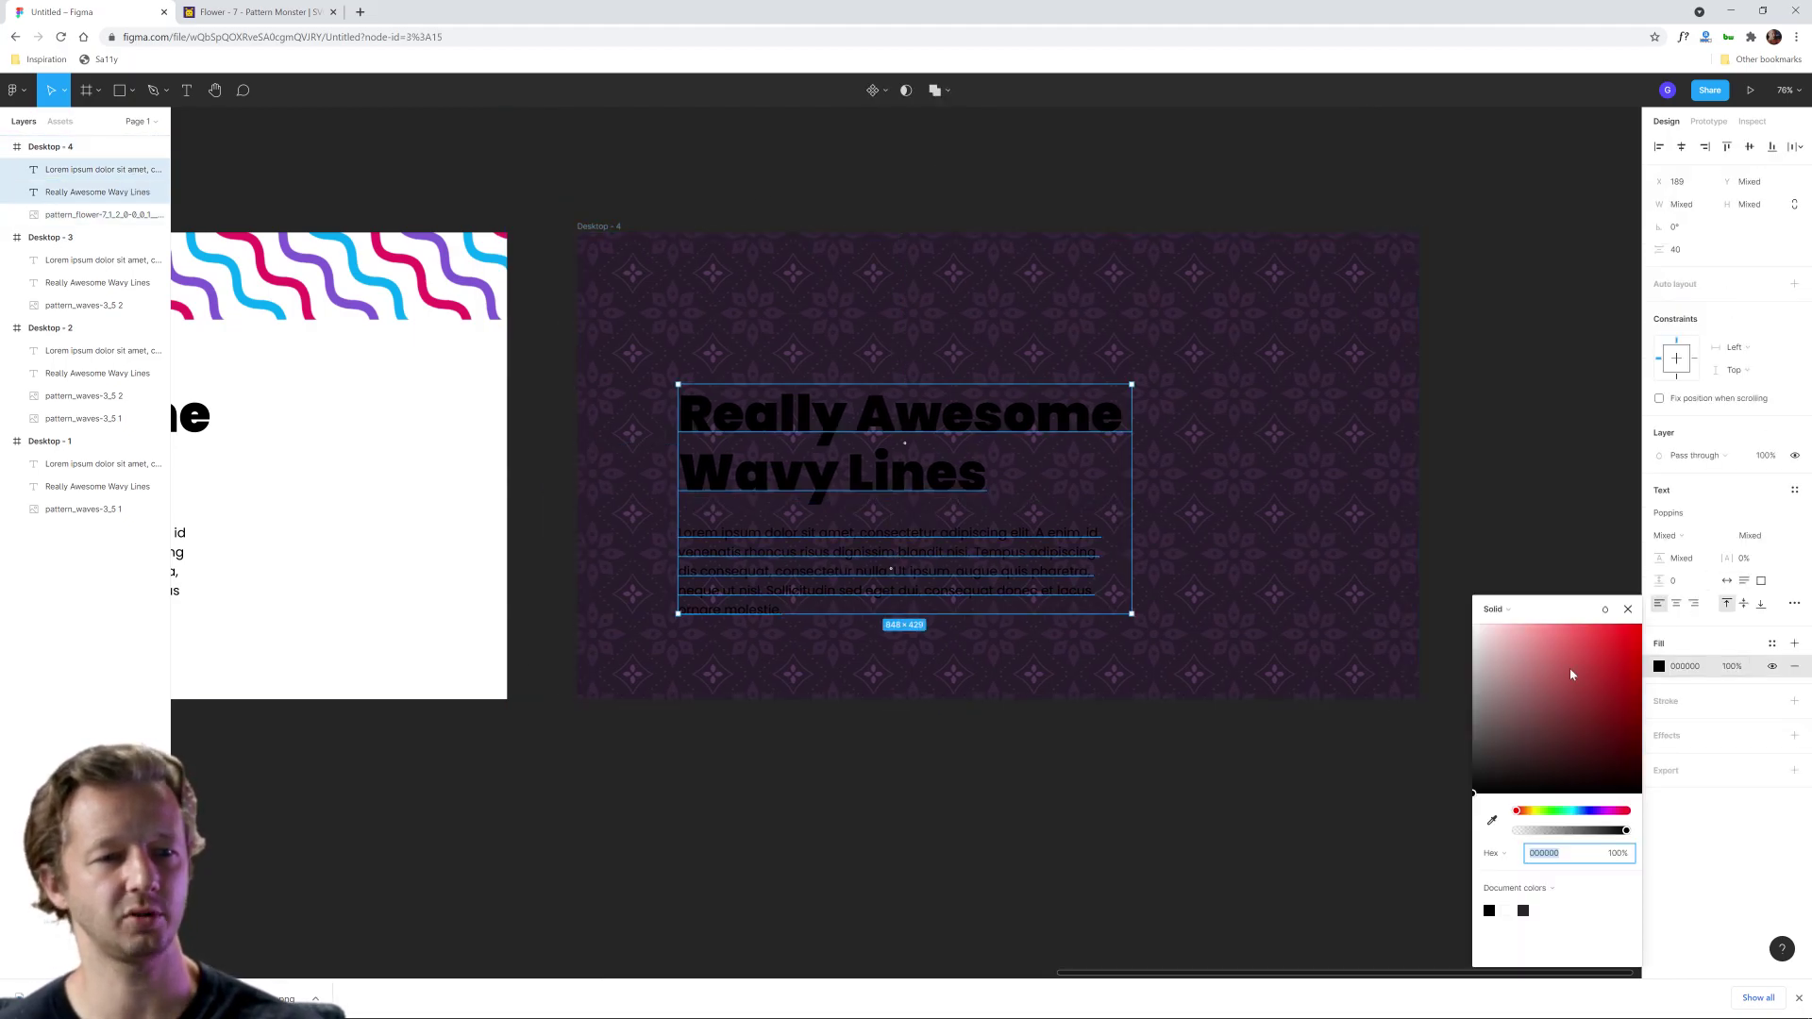
text(ffffff)
key(Escape)
key(Escape)
click(830, 472)
shift+click(978, 573)
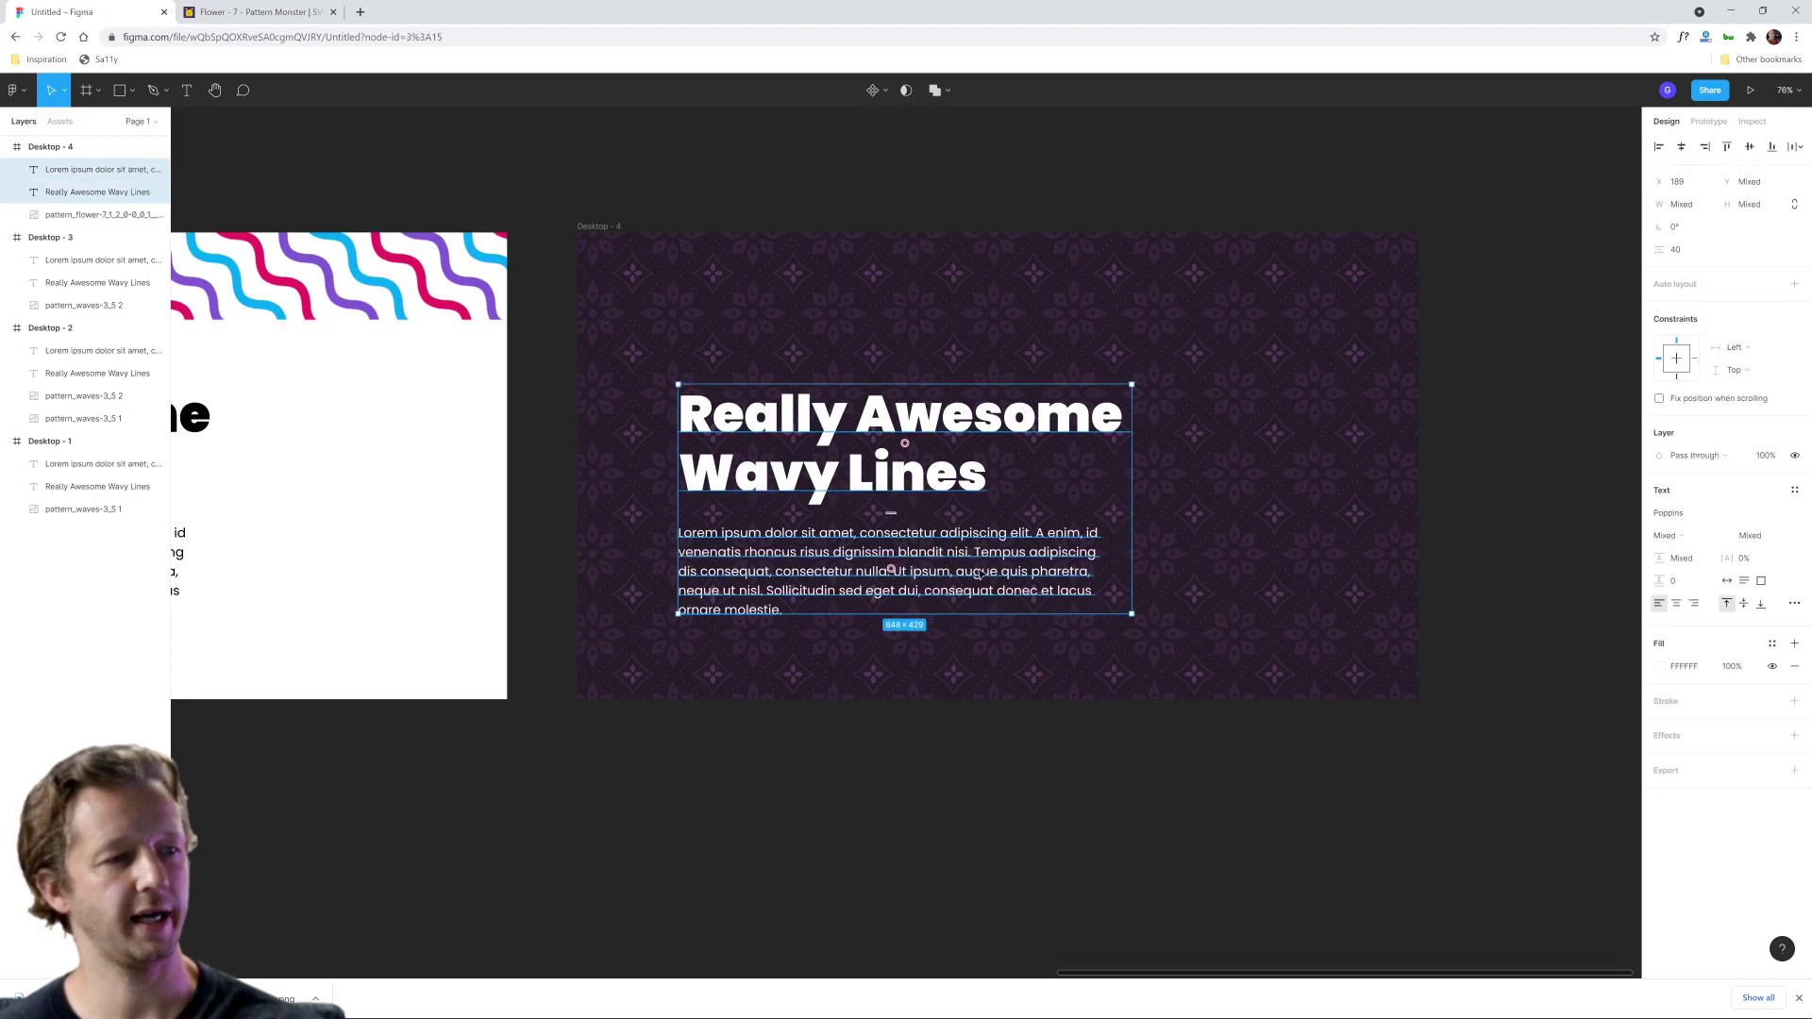
drag(979, 572, 979, 539)
click(1072, 789)
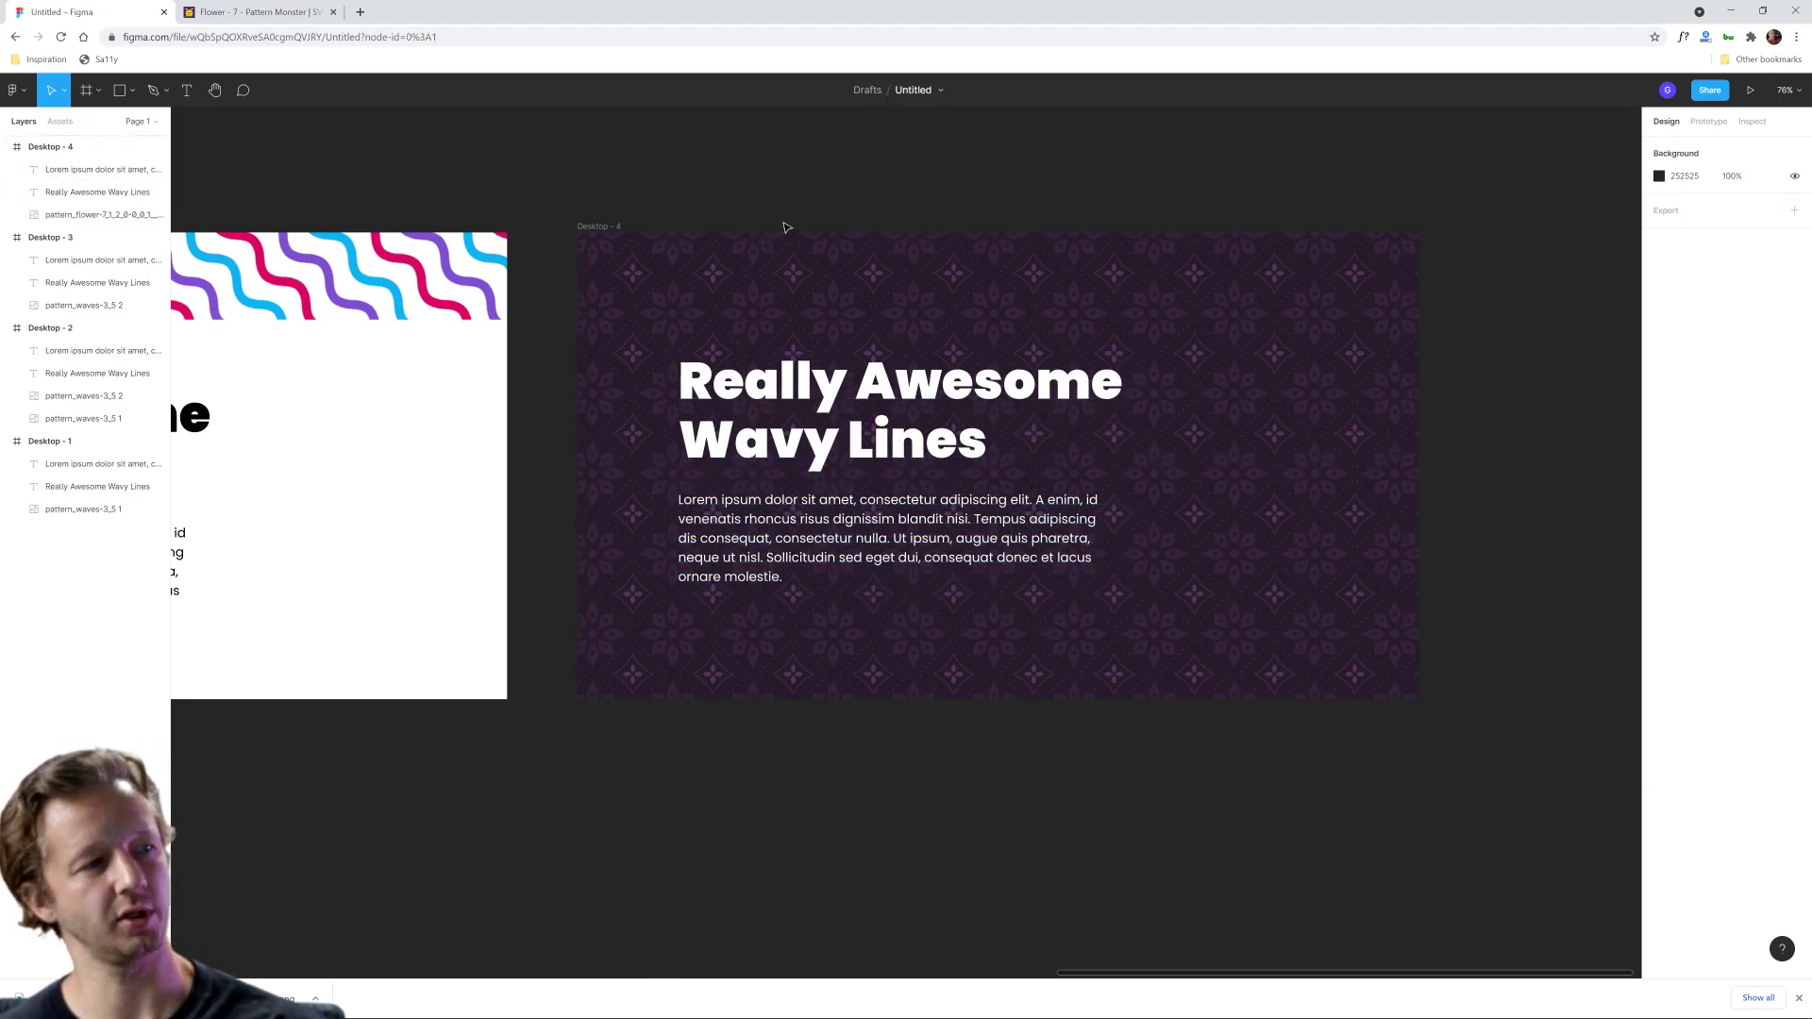
Step: Lighten the canvas background colour to light grey #E7E7E7
click(1659, 176)
click(1487, 253)
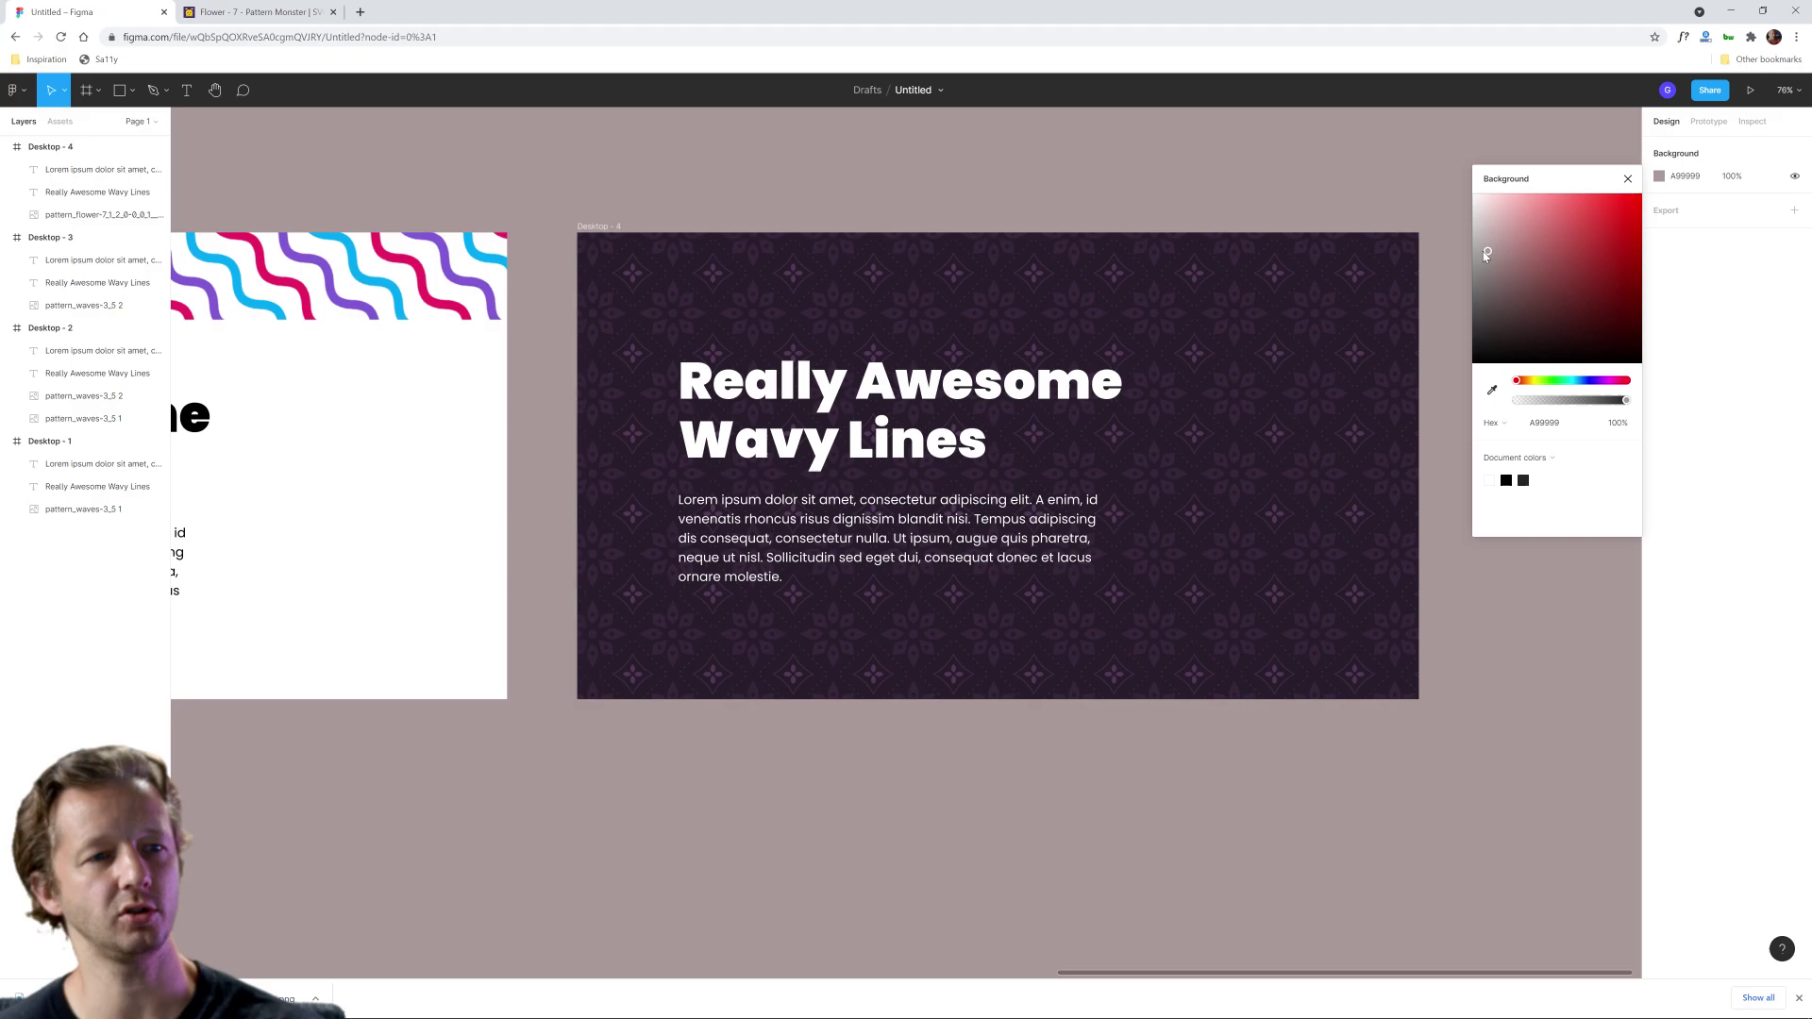
drag(1487, 253, 1448, 212)
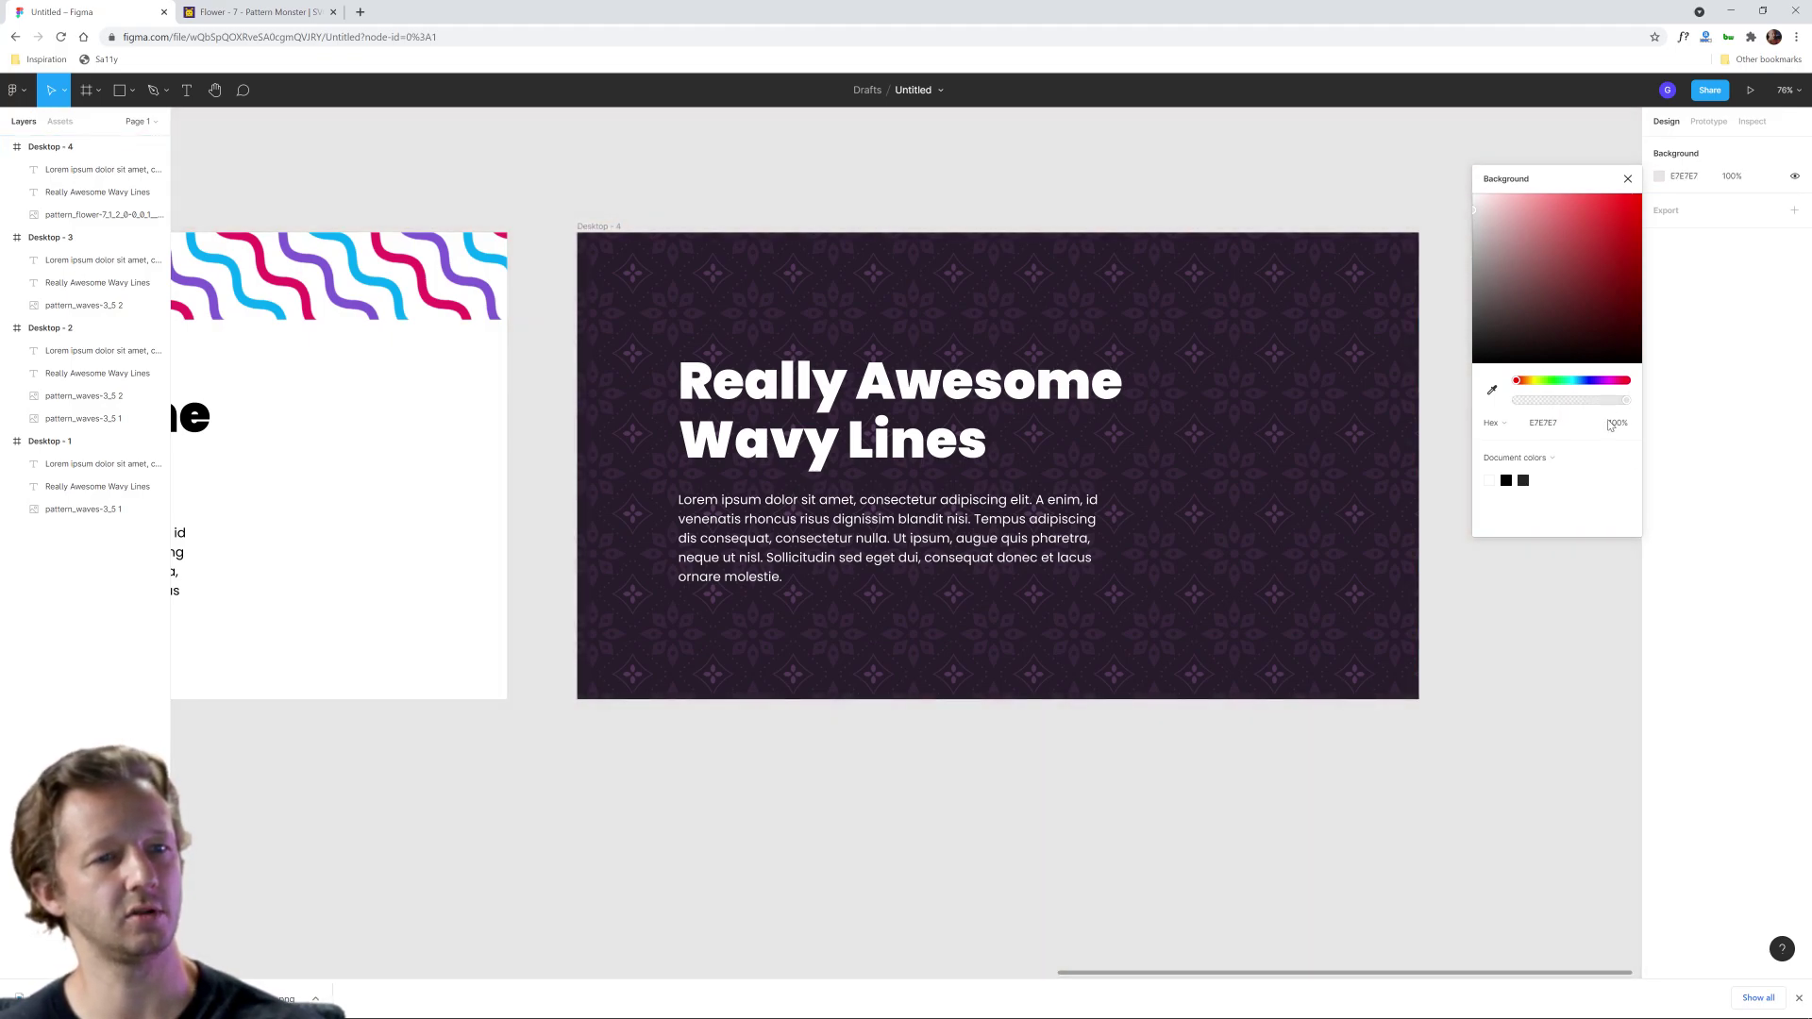
click(1628, 180)
scroll(1086, 472, up, 4)
scroll(1157, 458, up, 2)
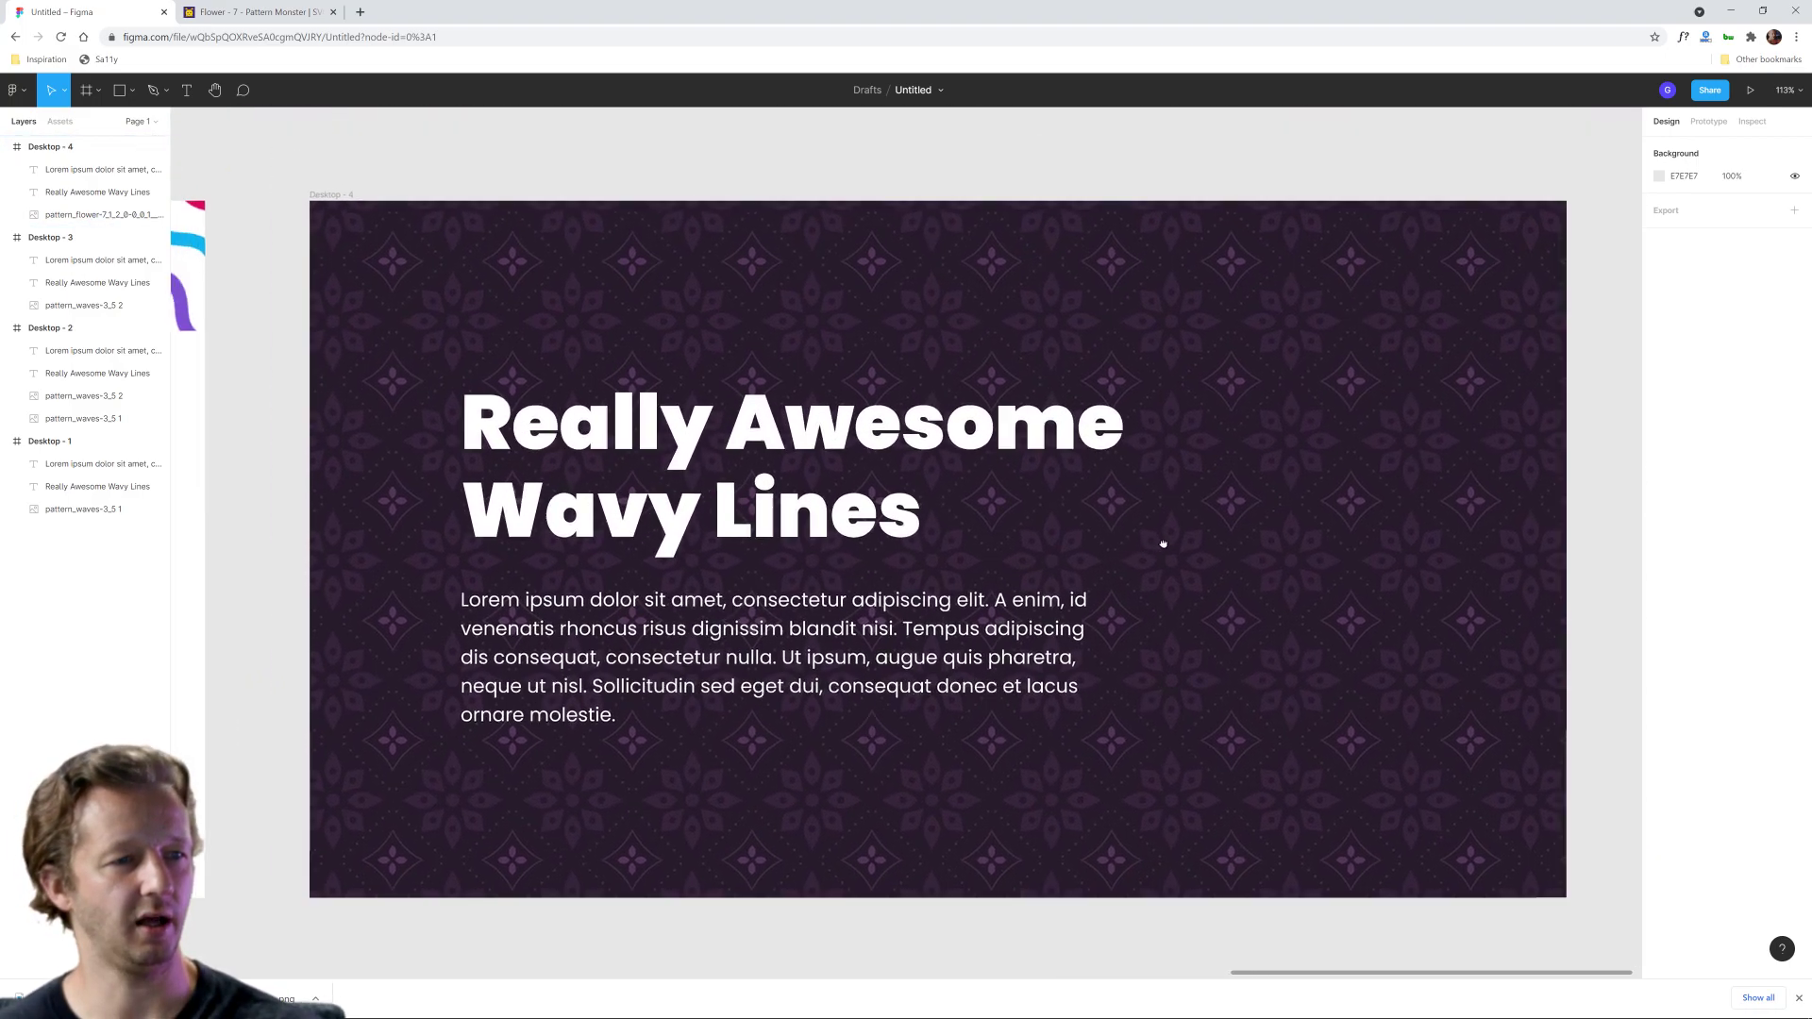
scroll(1170, 472, up, 1)
click(1361, 471)
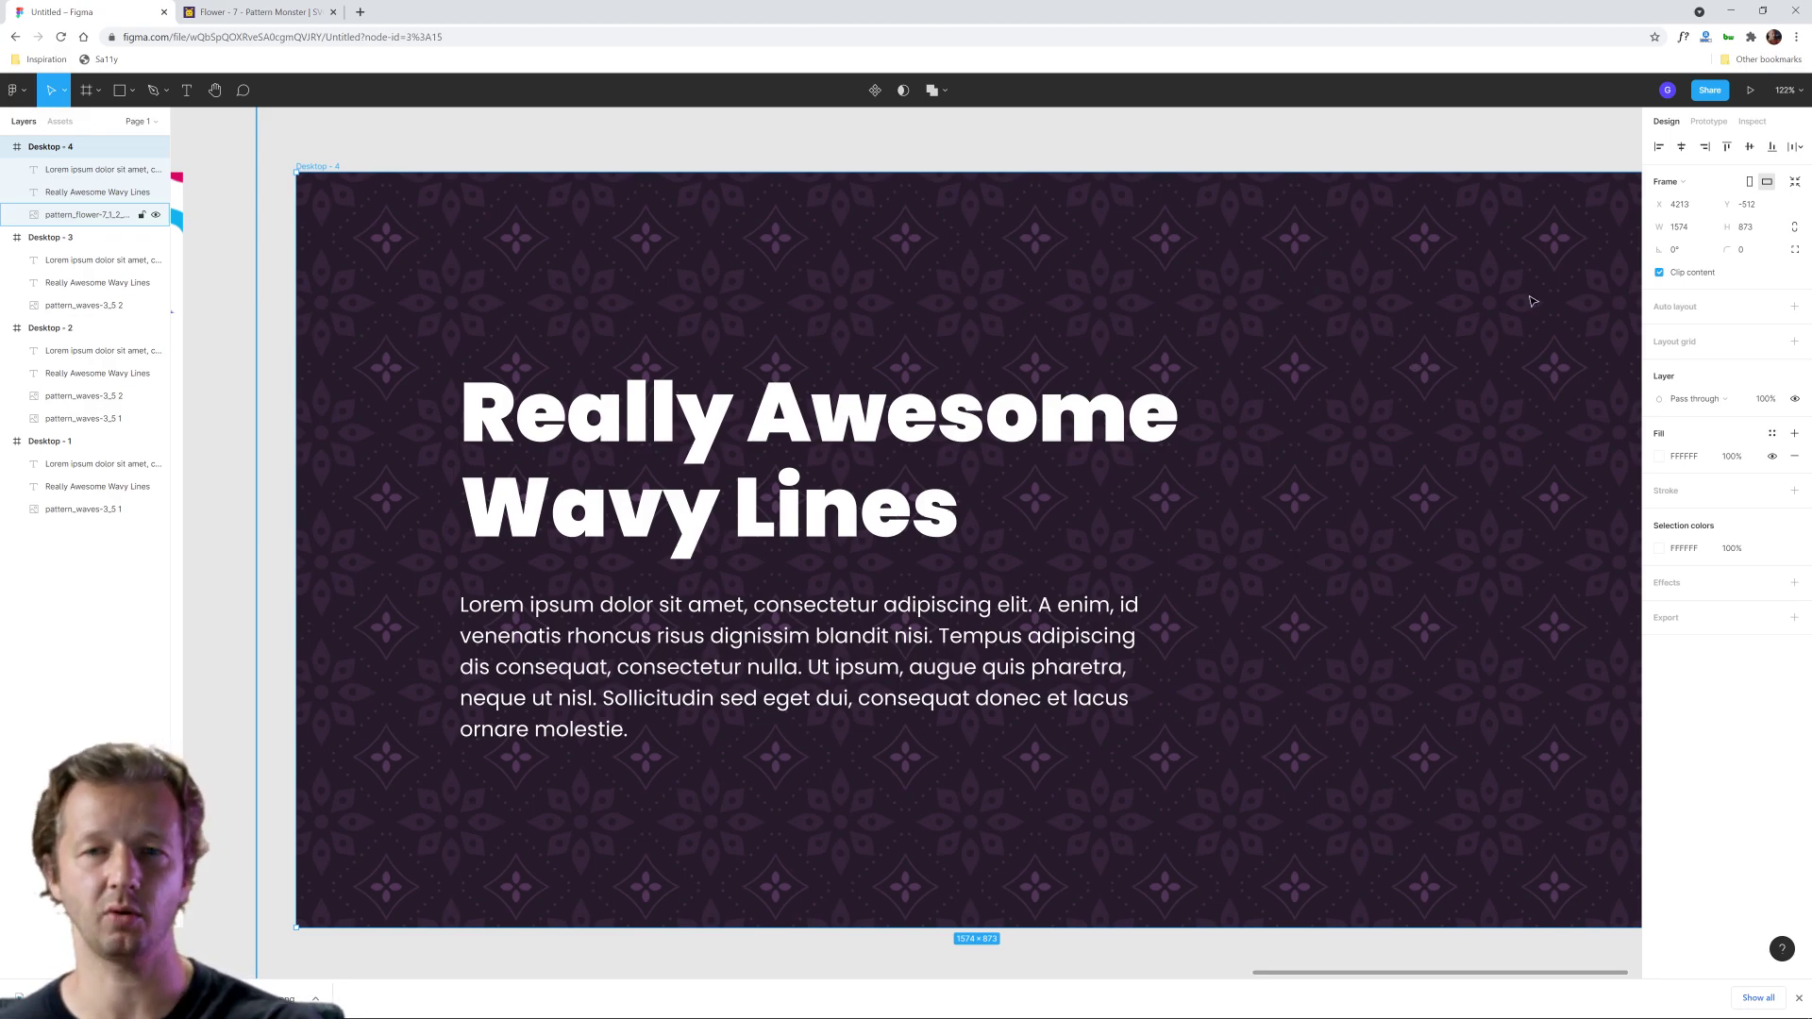
click(1170, 434)
click(1298, 562)
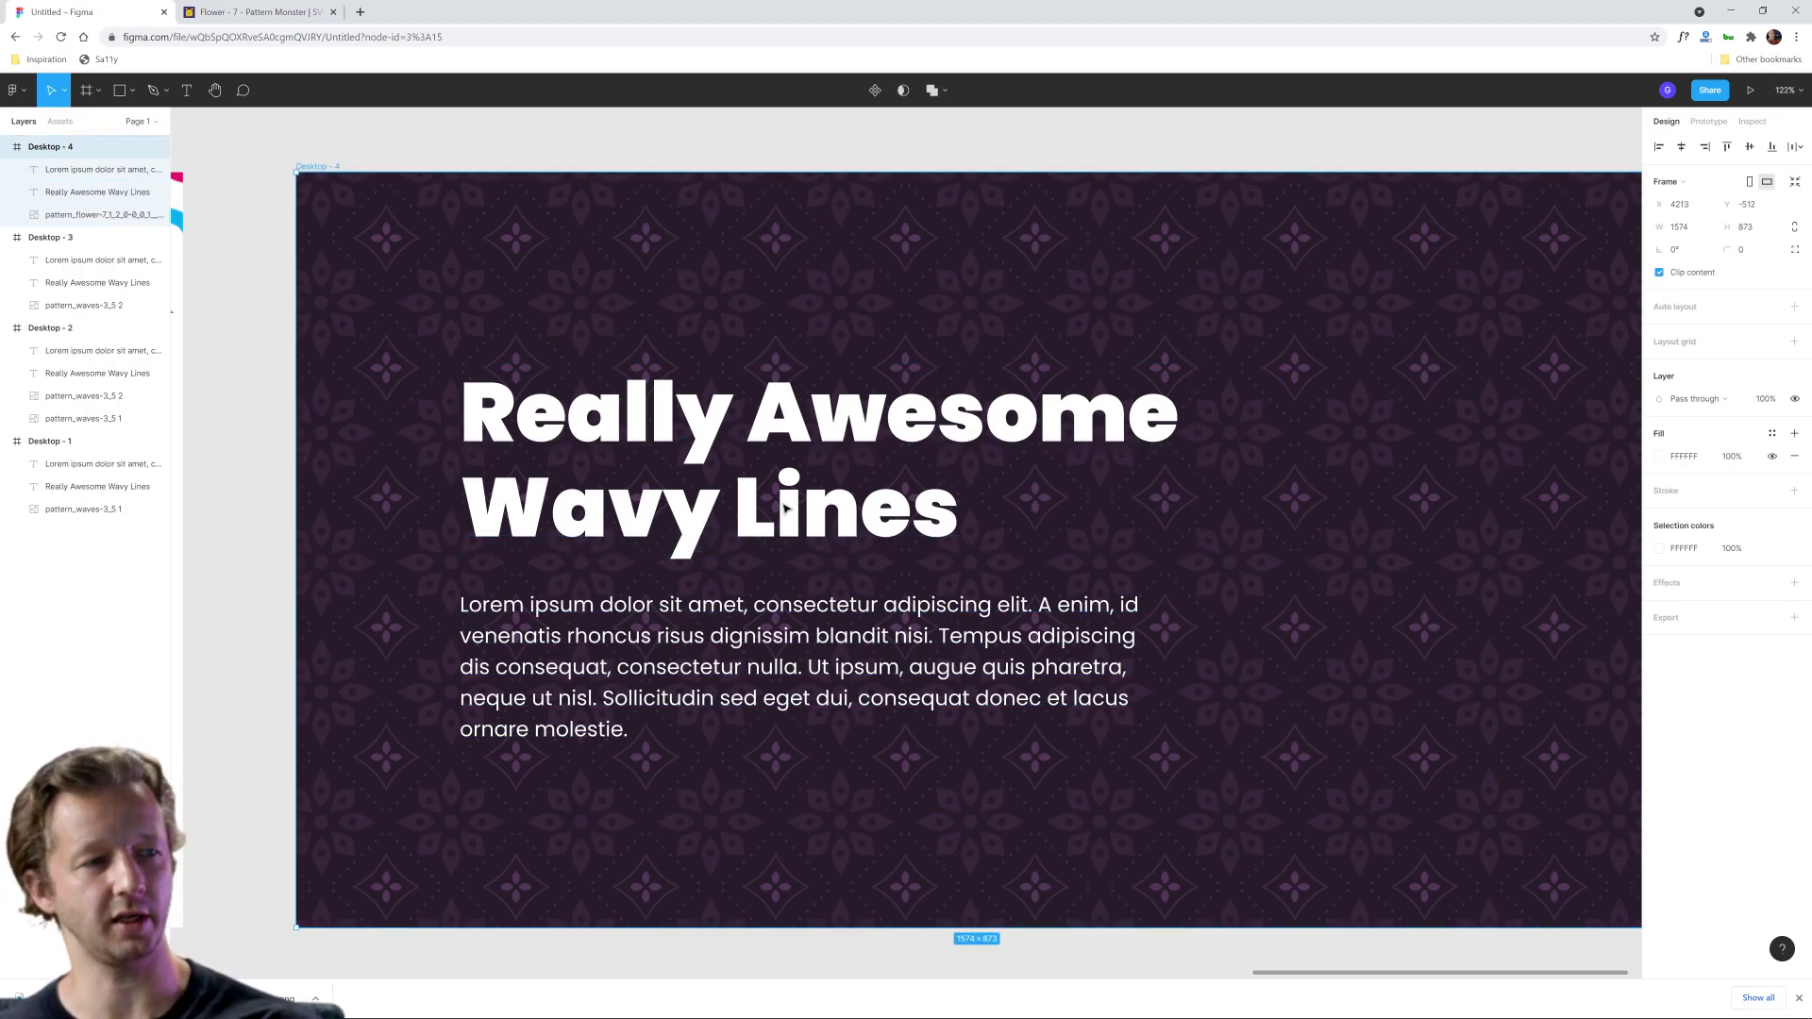
scroll(1361, 589, down, 3)
drag(1361, 589, 1249, 574)
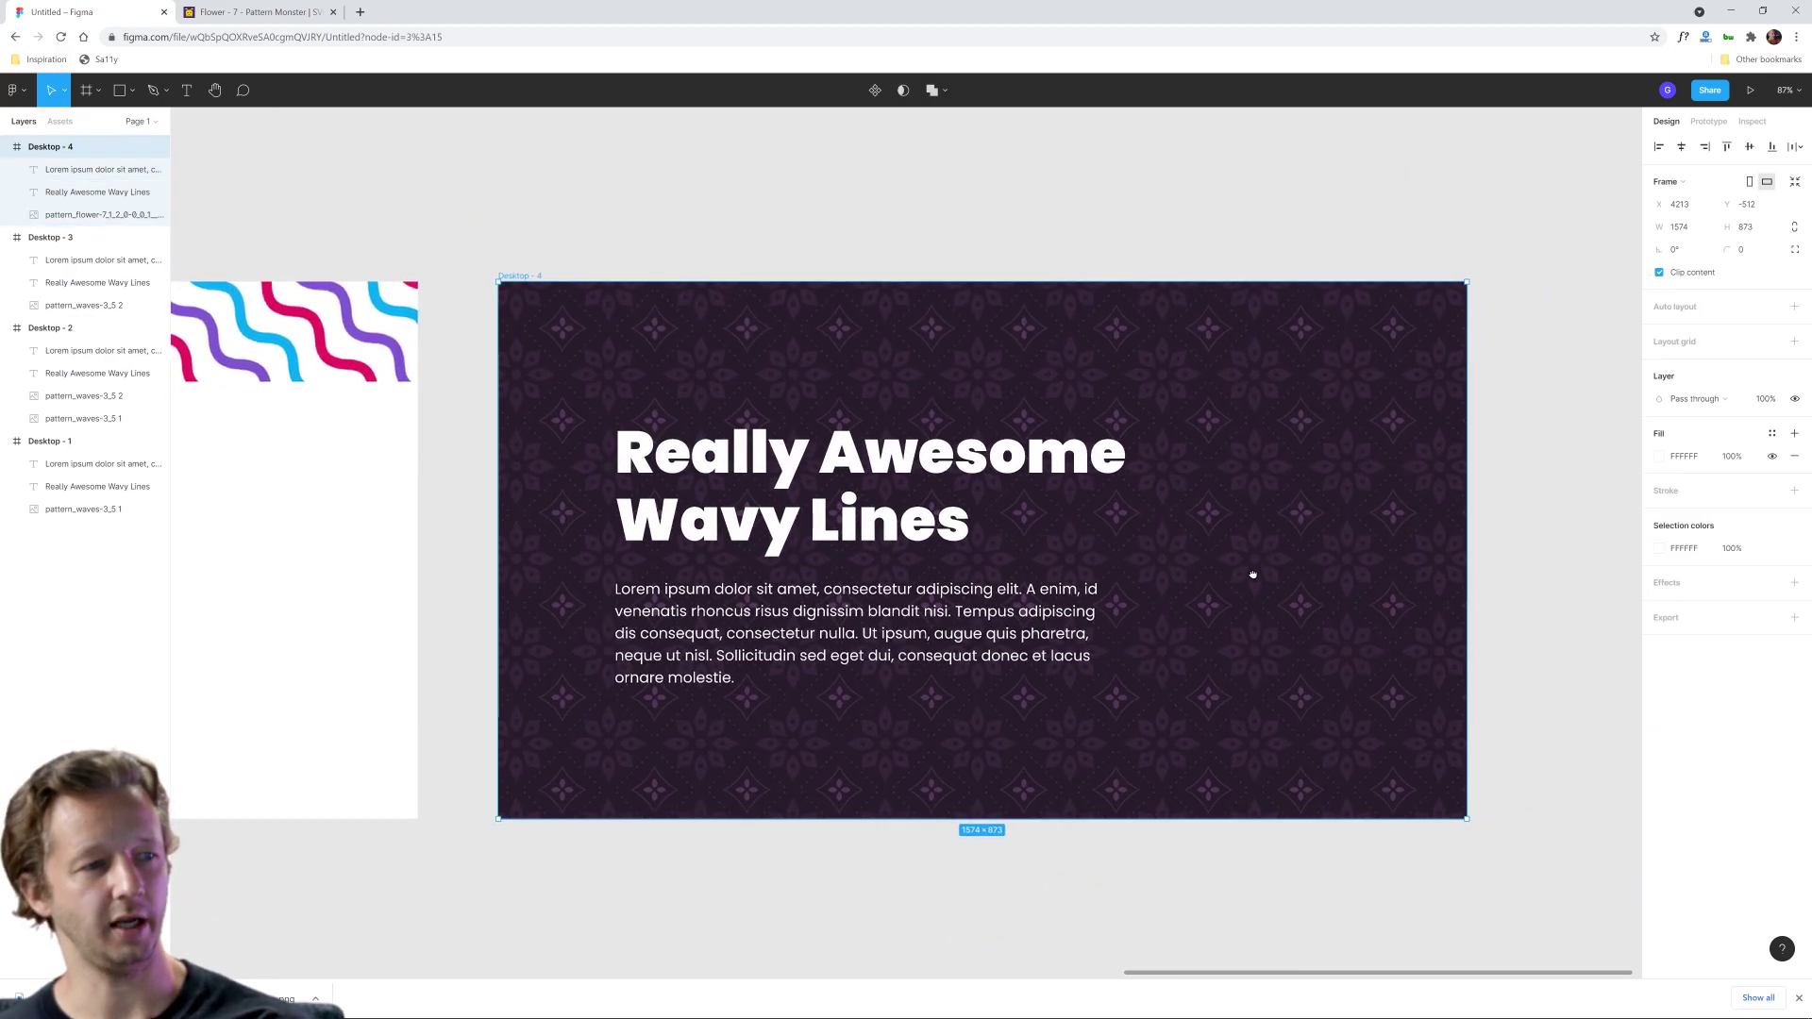
click(1538, 564)
scroll(1529, 574, down, 5)
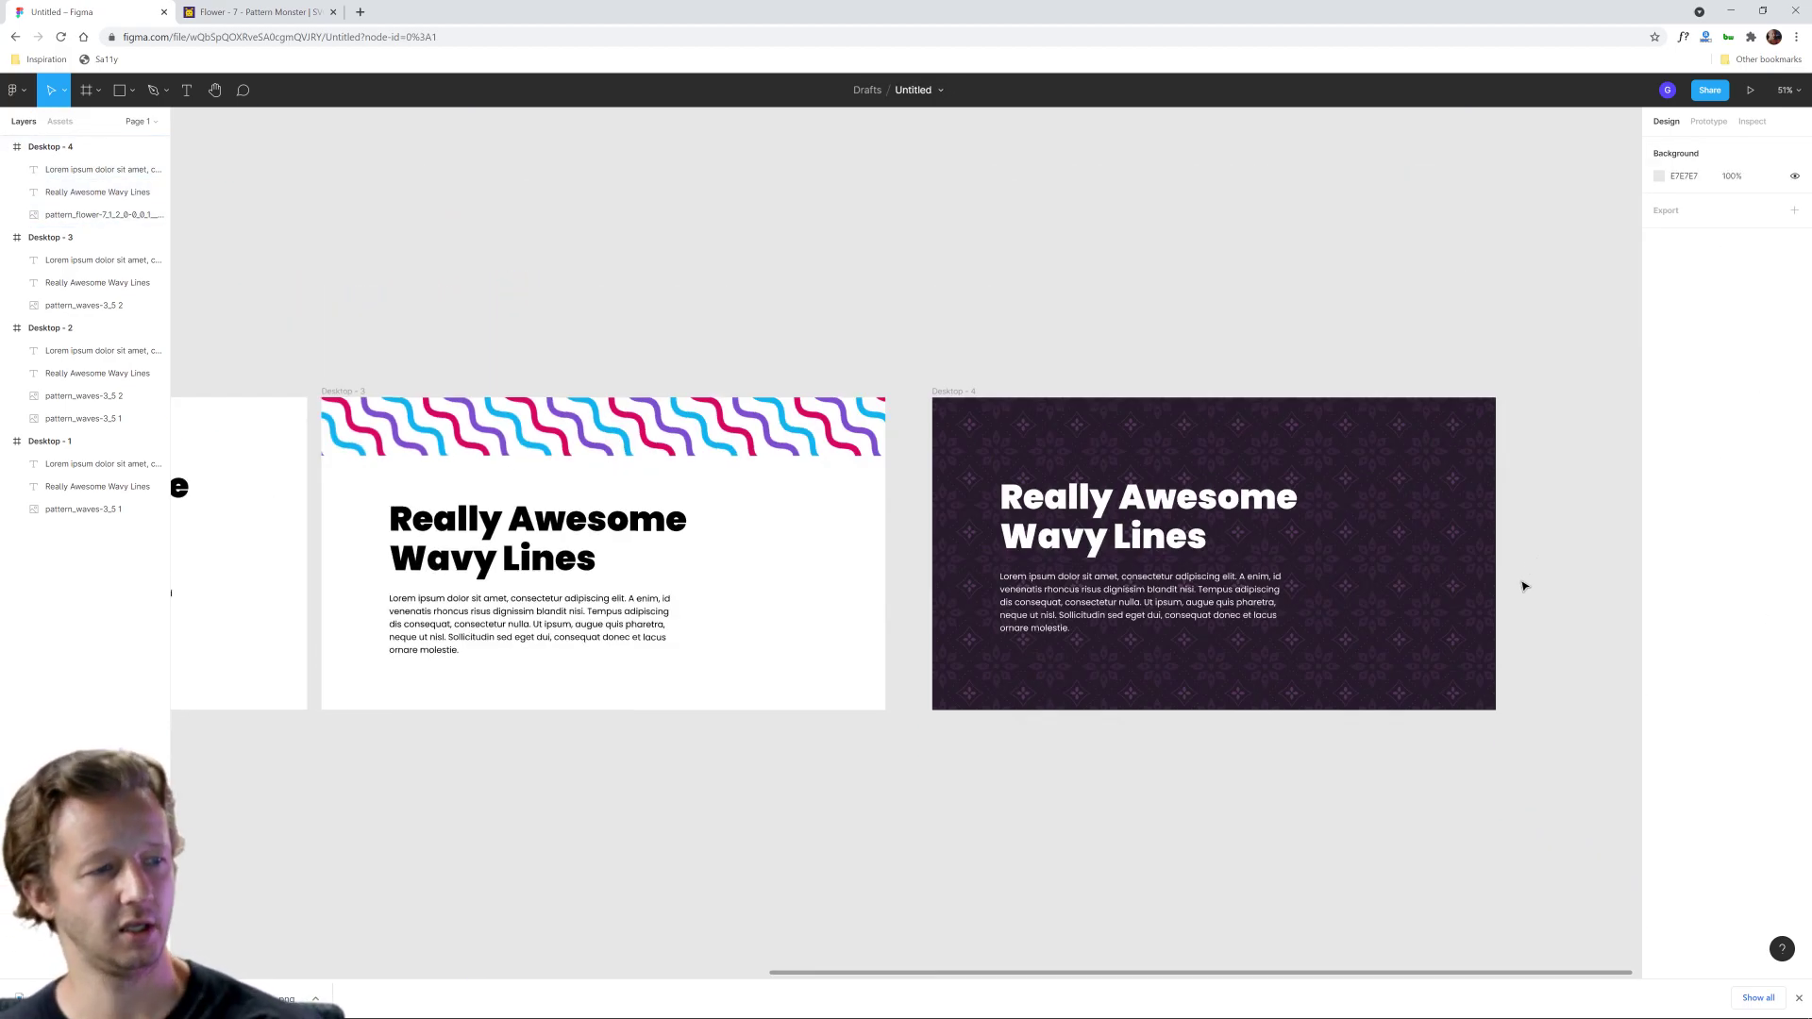
scroll(1413, 750, up, 3)
scroll(1413, 750, up, 2)
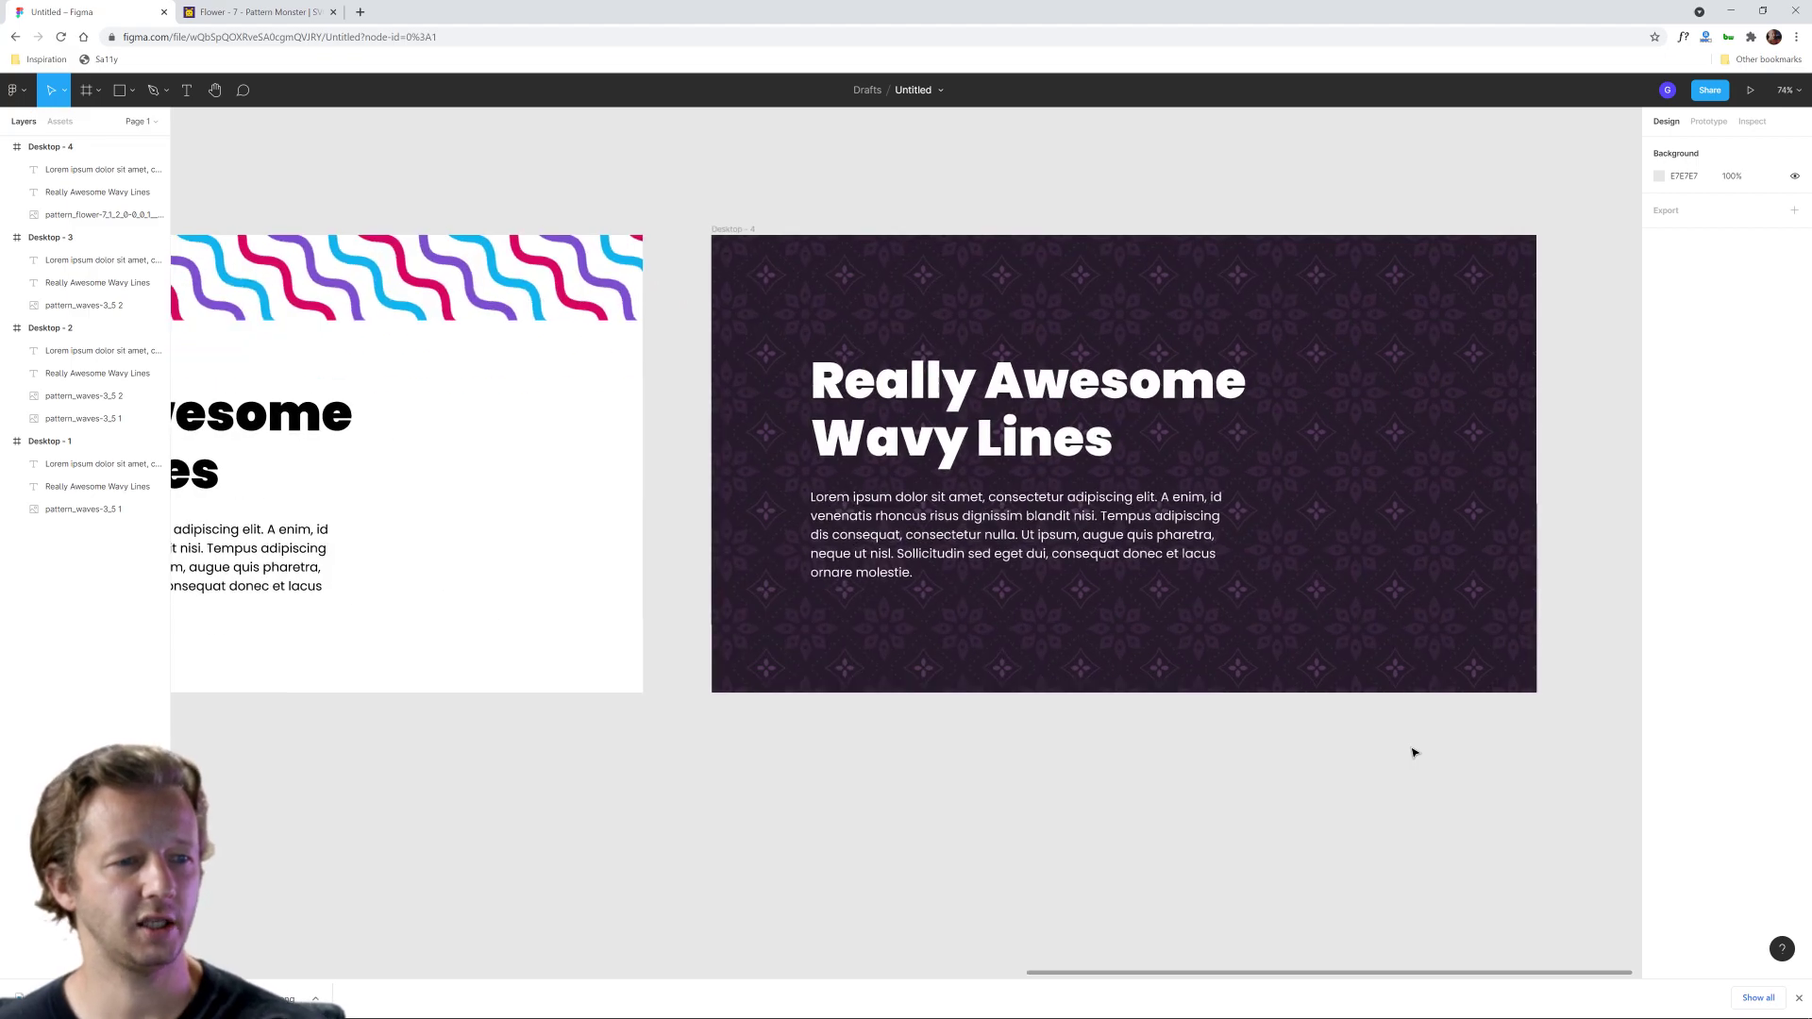
drag(1363, 756, 1160, 801)
scroll(1015, 774, up, 1)
drag(1015, 774, 983, 803)
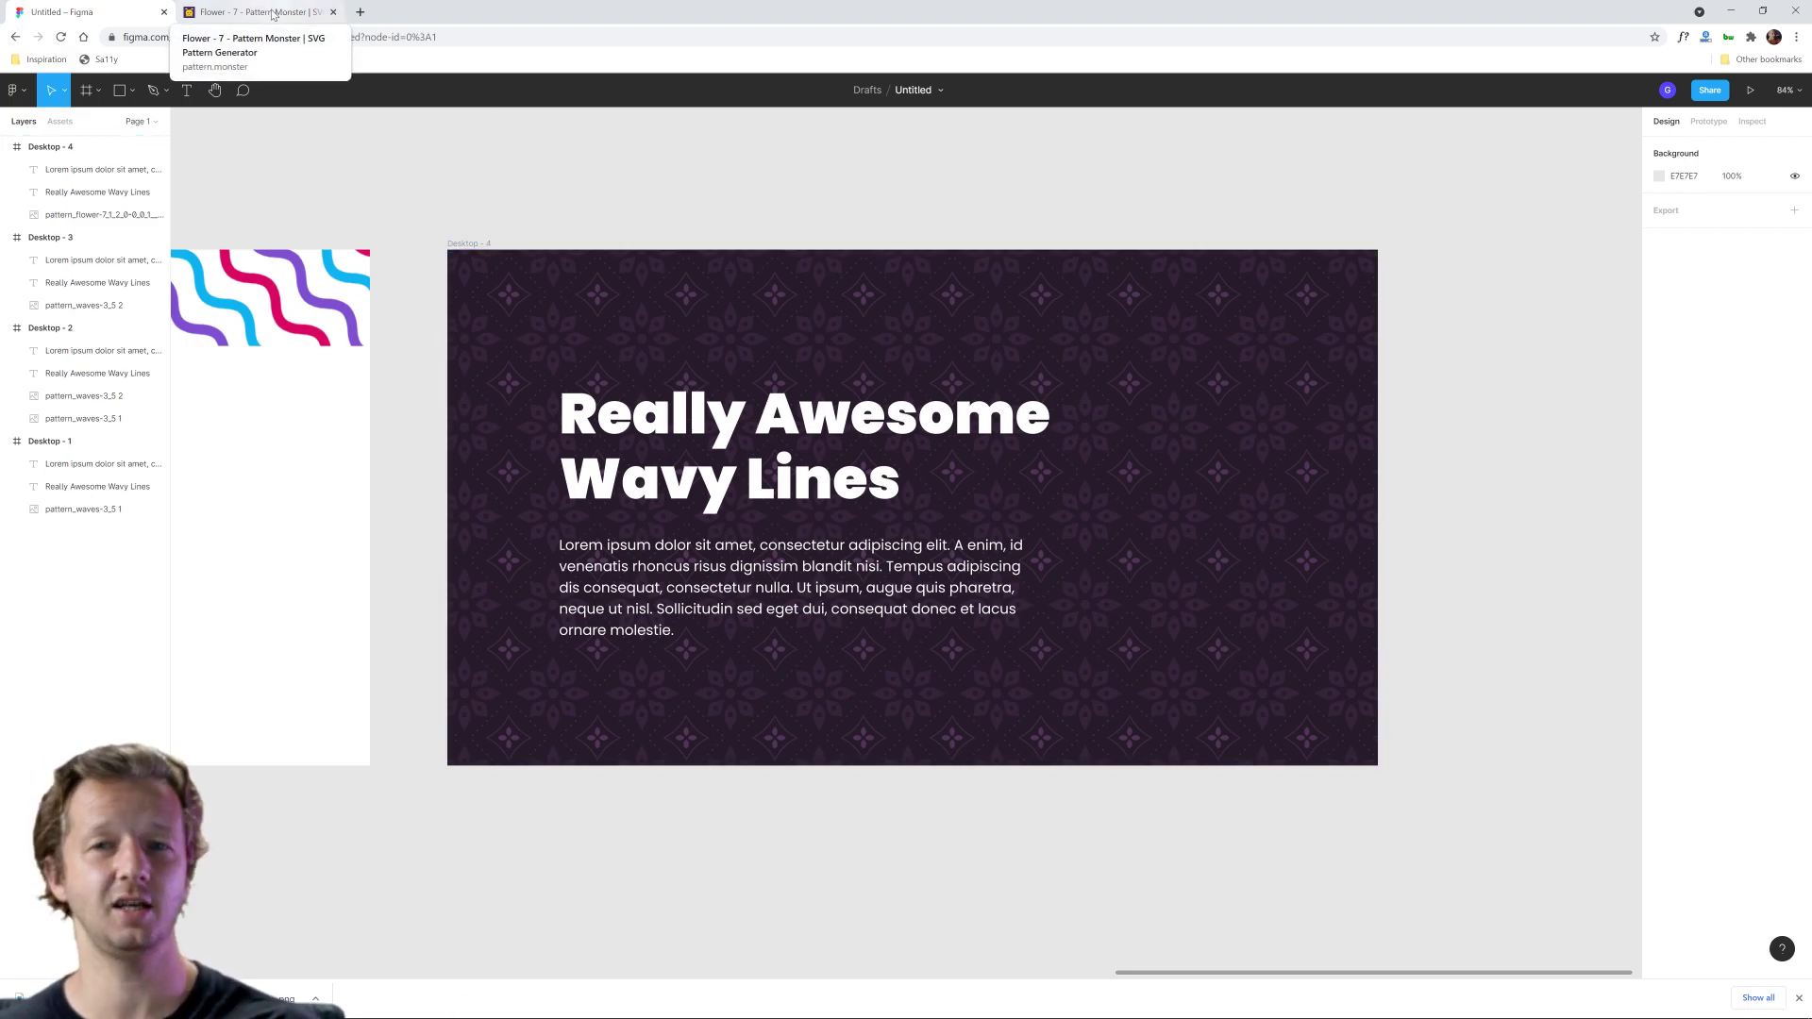
Step: Copy the Flower - 7 pattern CSS from Pattern Monster and minimize the browser
click(1225, 352)
click(1225, 353)
click(1425, 461)
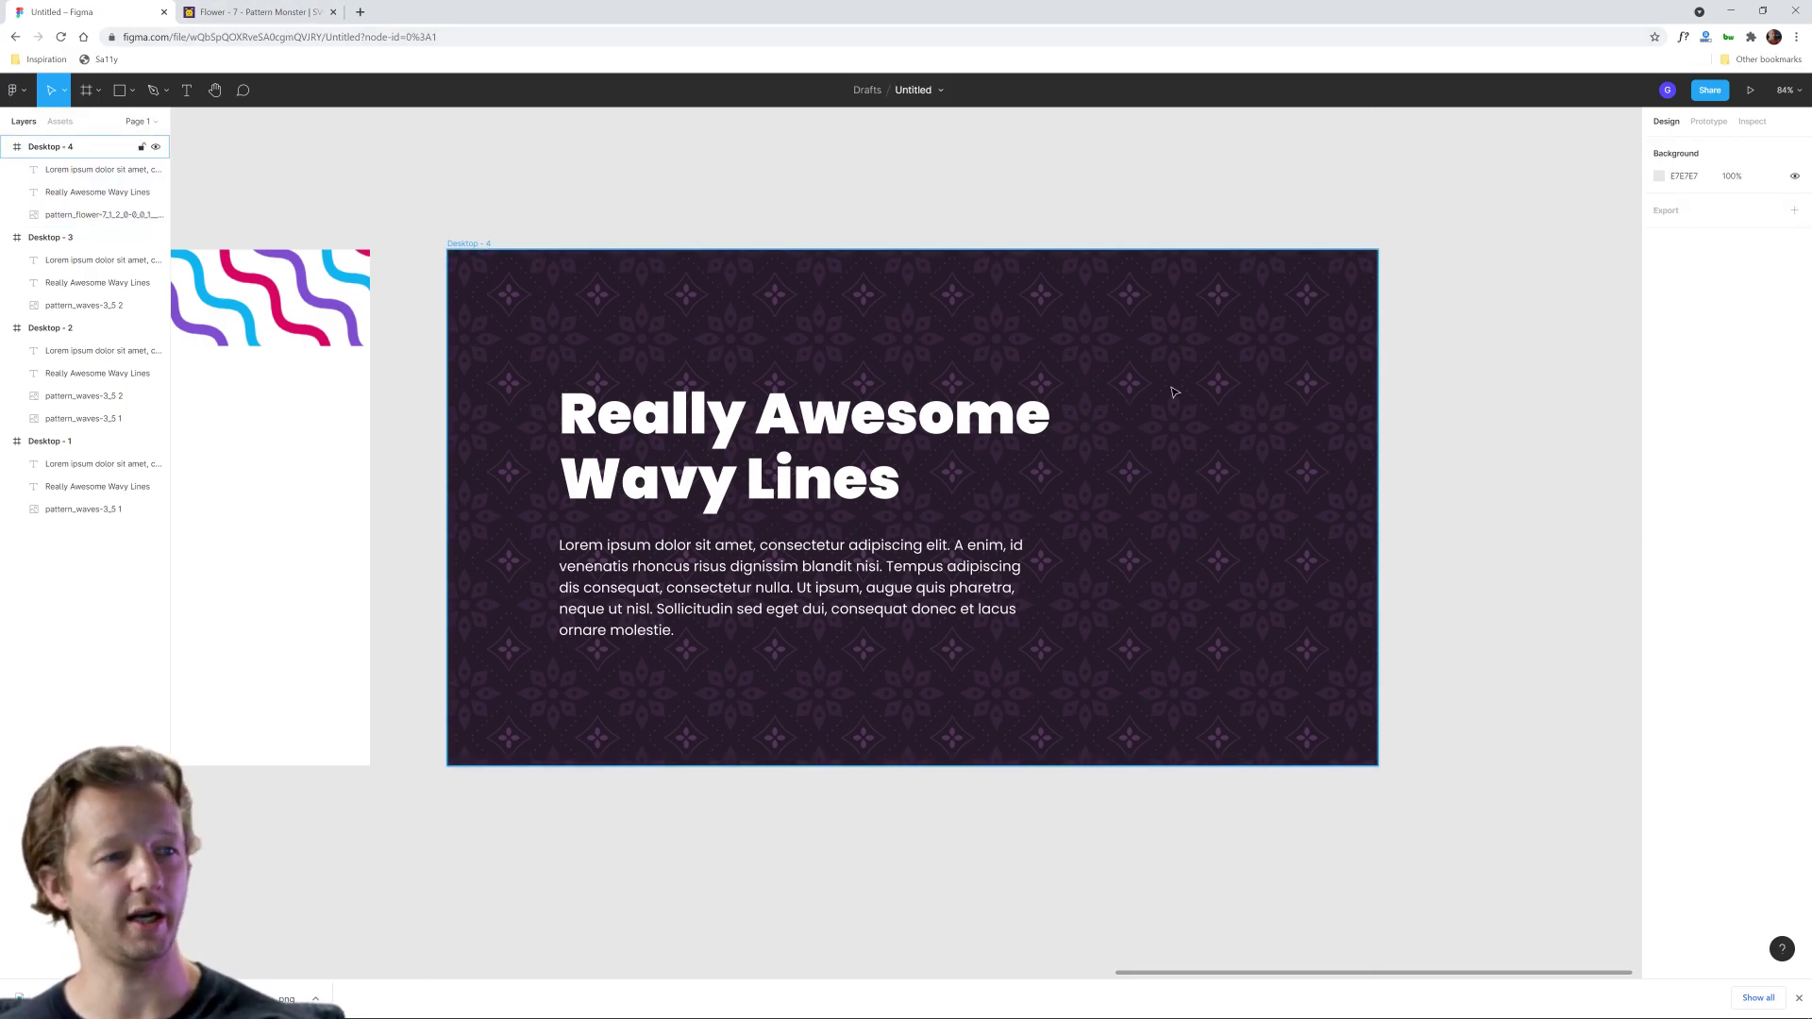
click(260, 11)
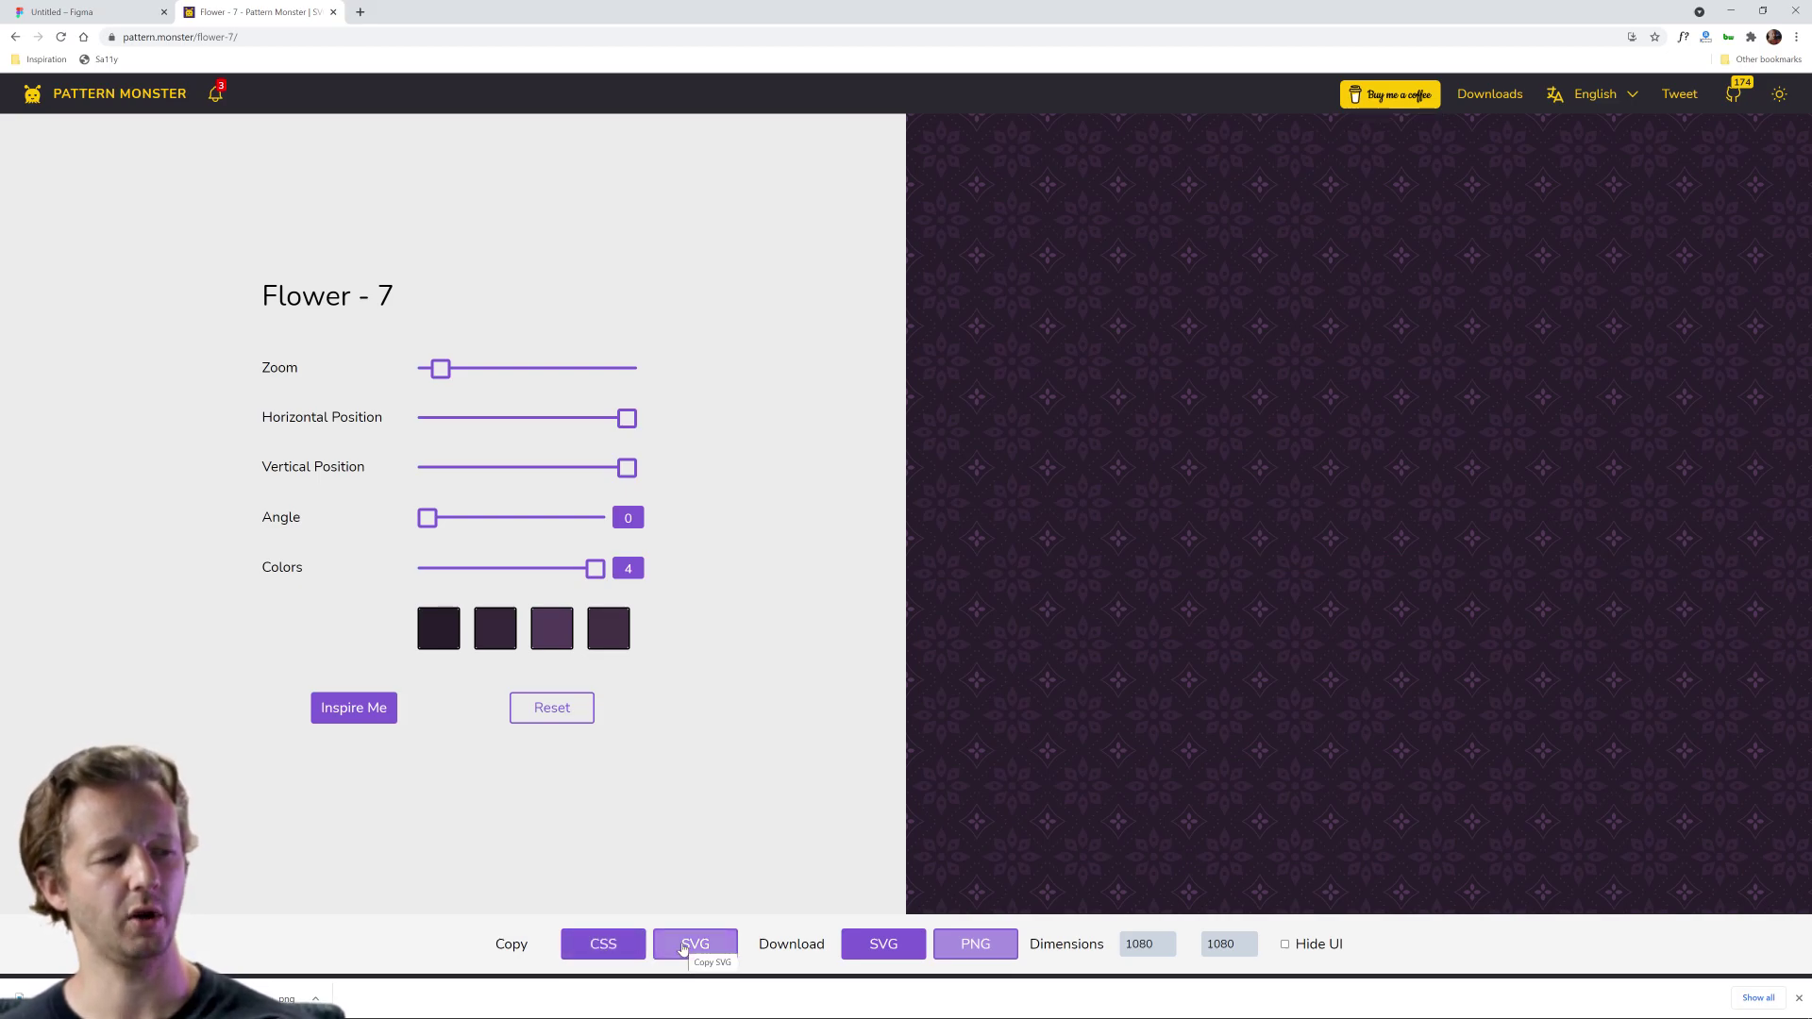
click(623, 947)
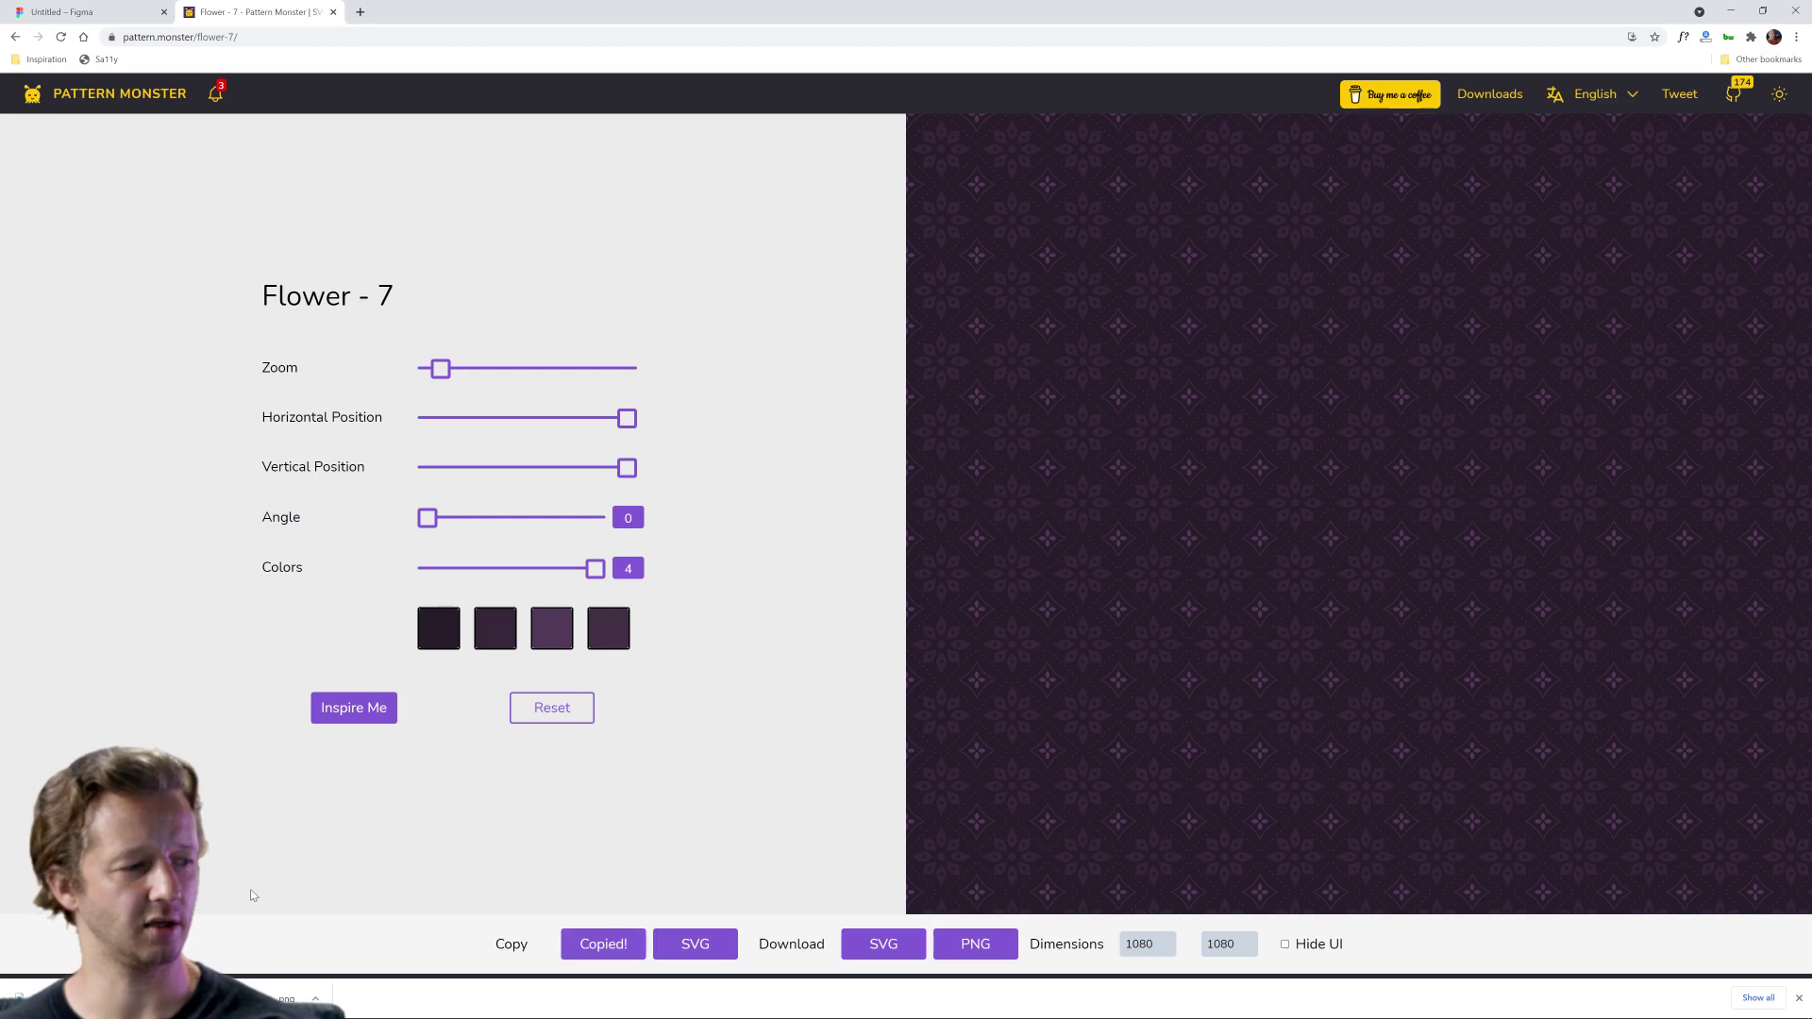
click(1731, 10)
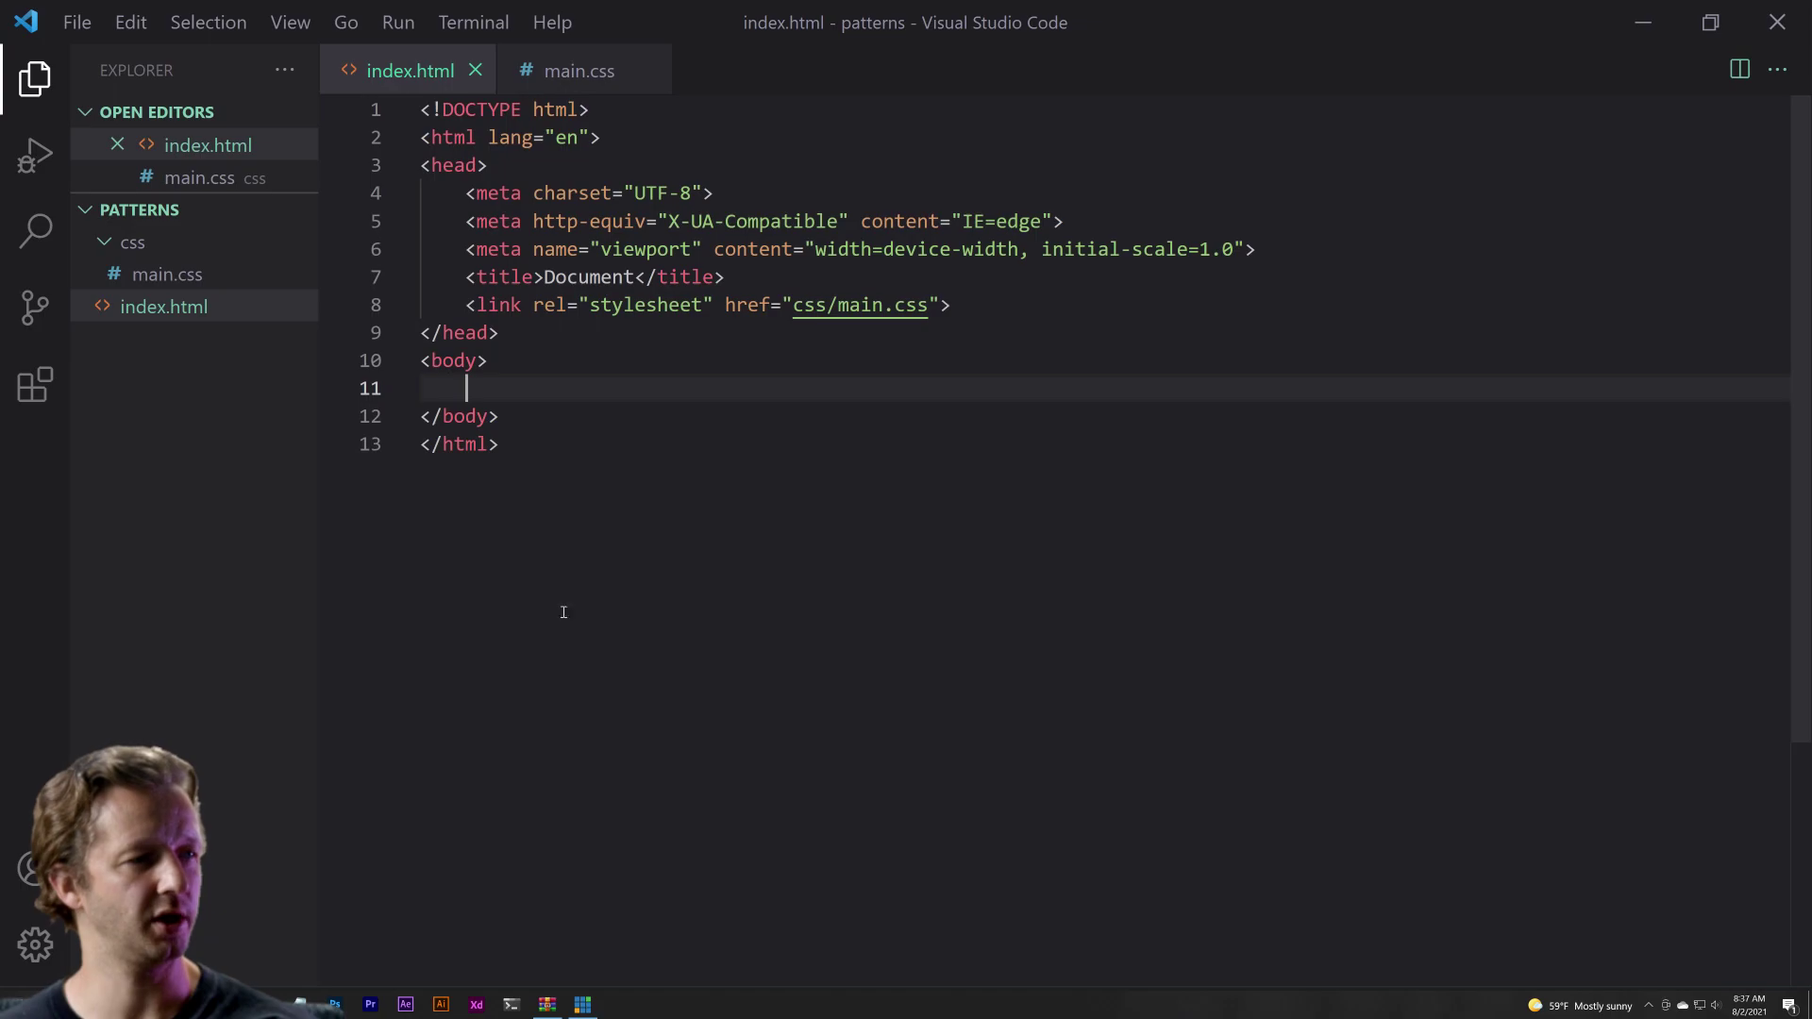
Step: Bring VS Code forward and move between index.html and the empty main.css
click(557, 440)
click(546, 387)
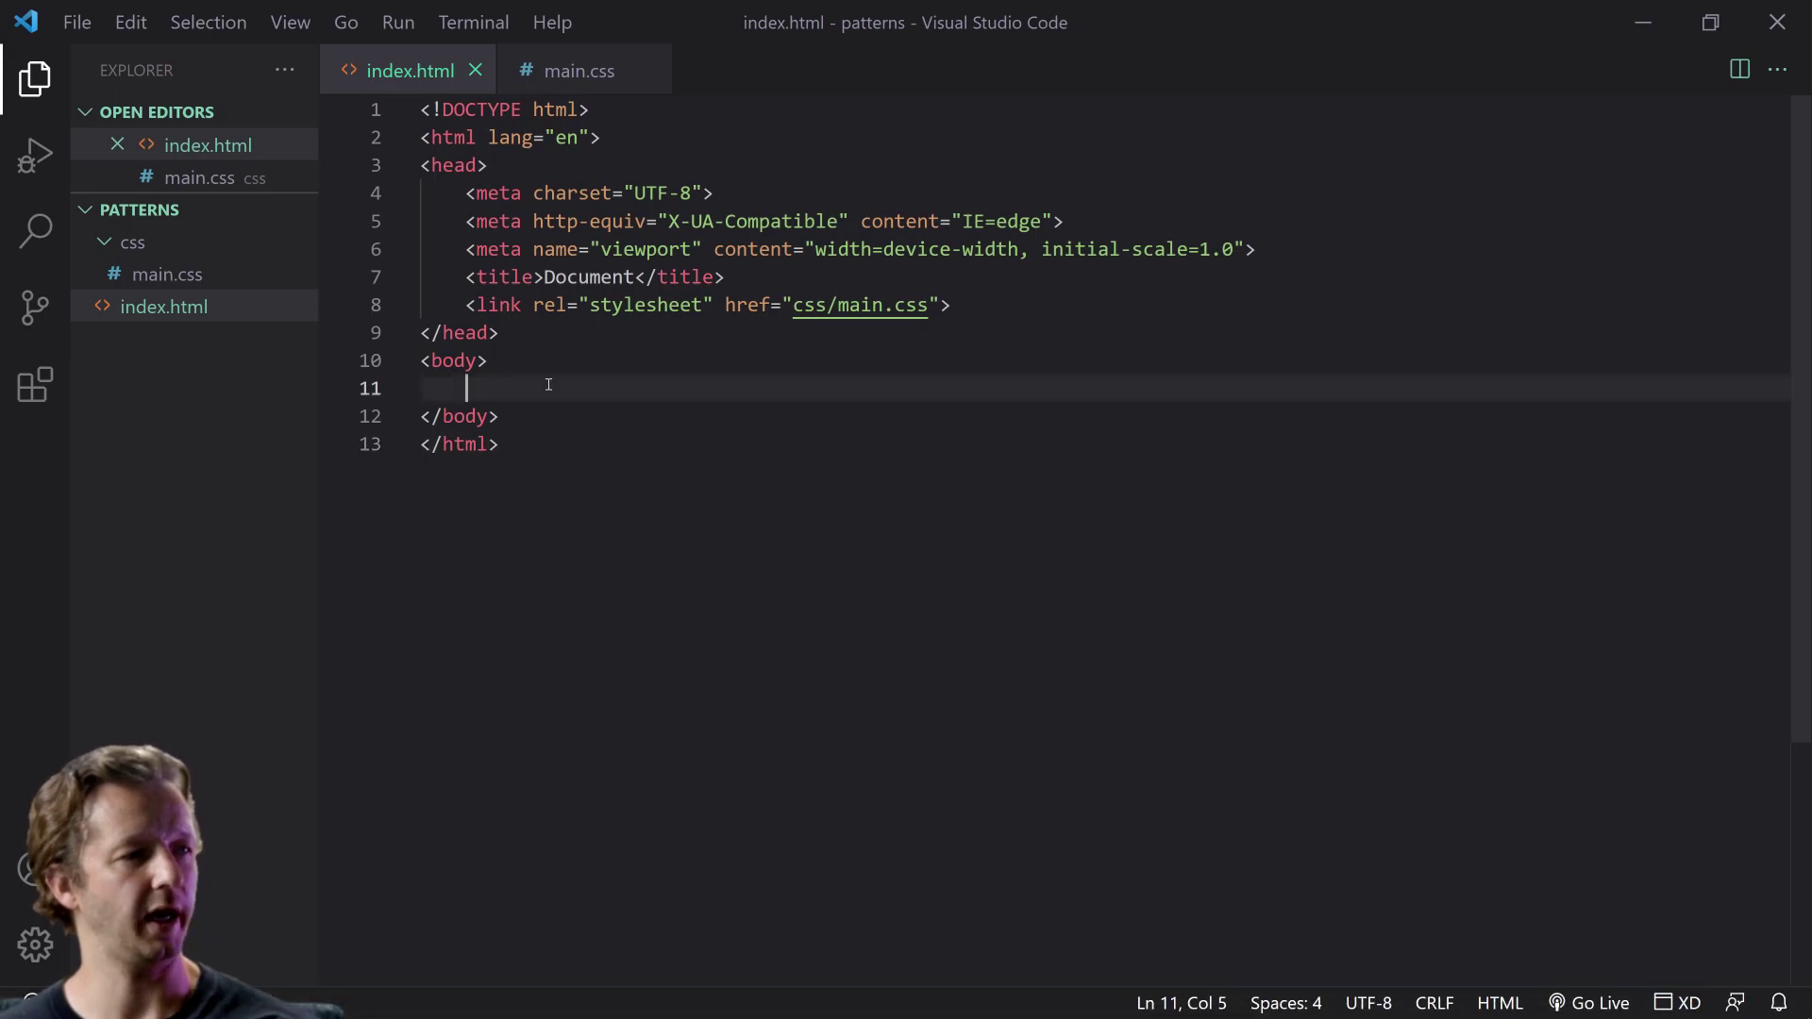
click(200, 279)
click(232, 304)
key(ctrl+a)
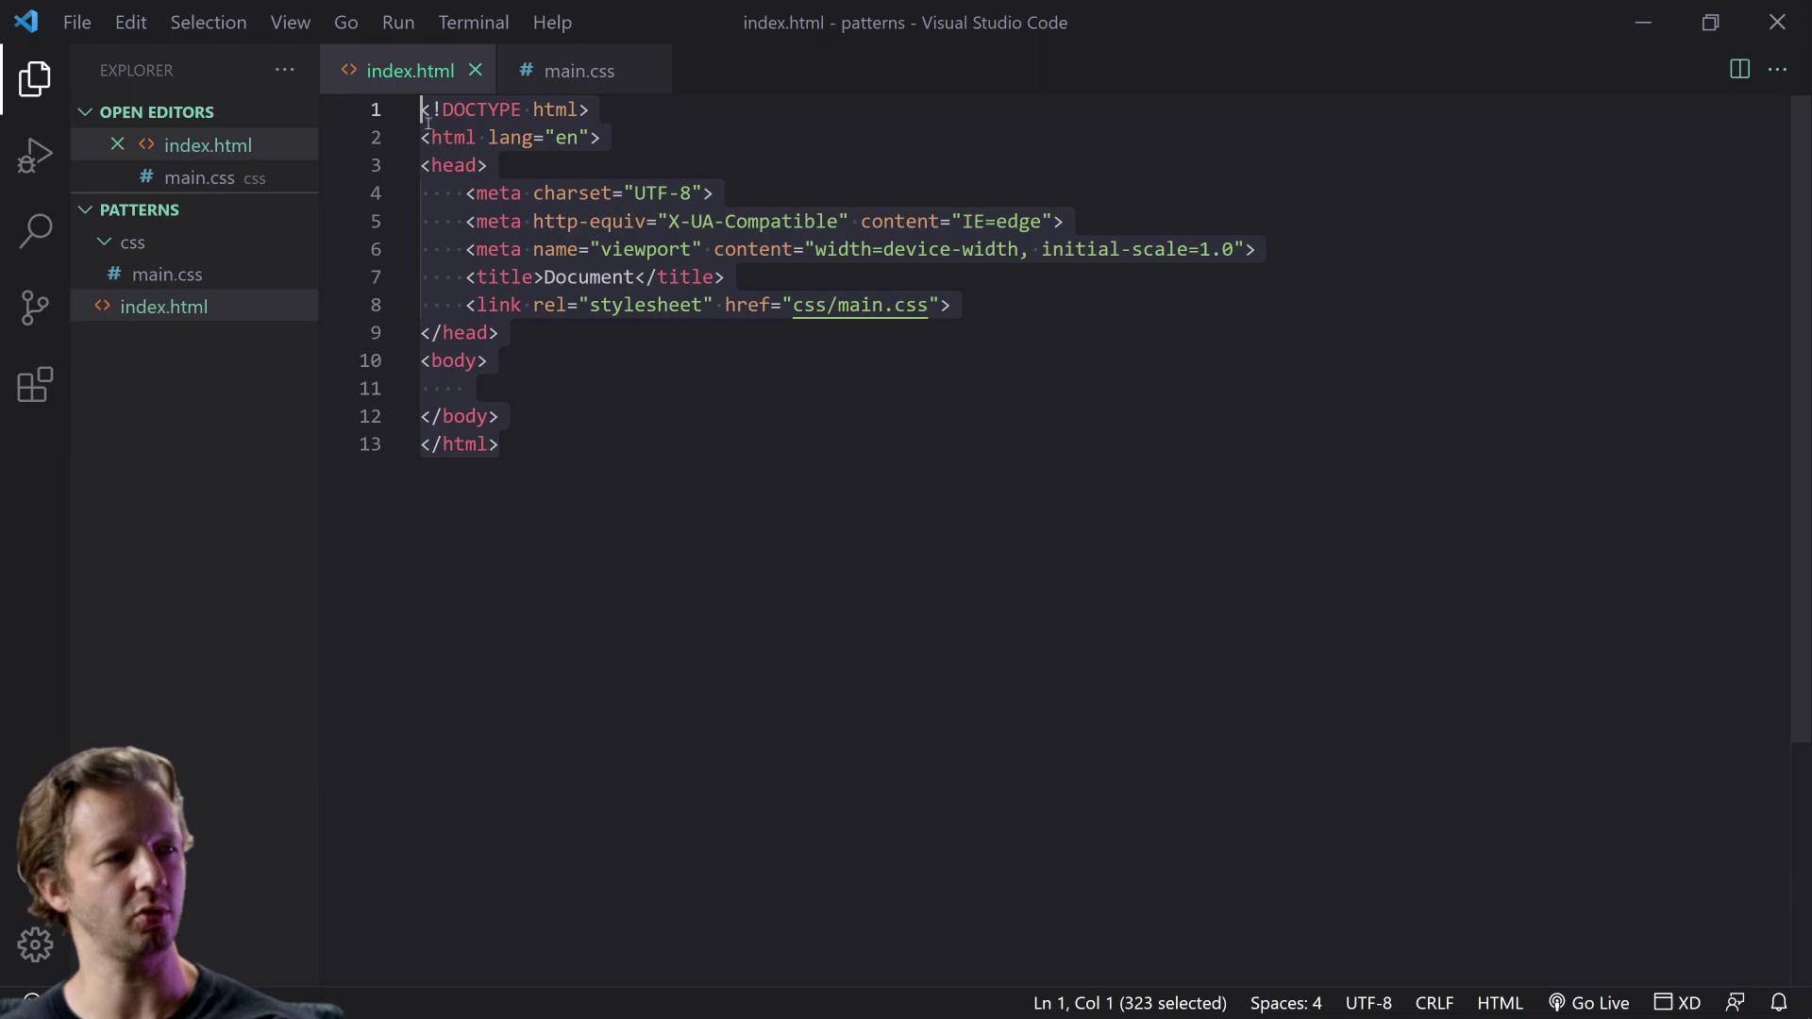
click(191, 273)
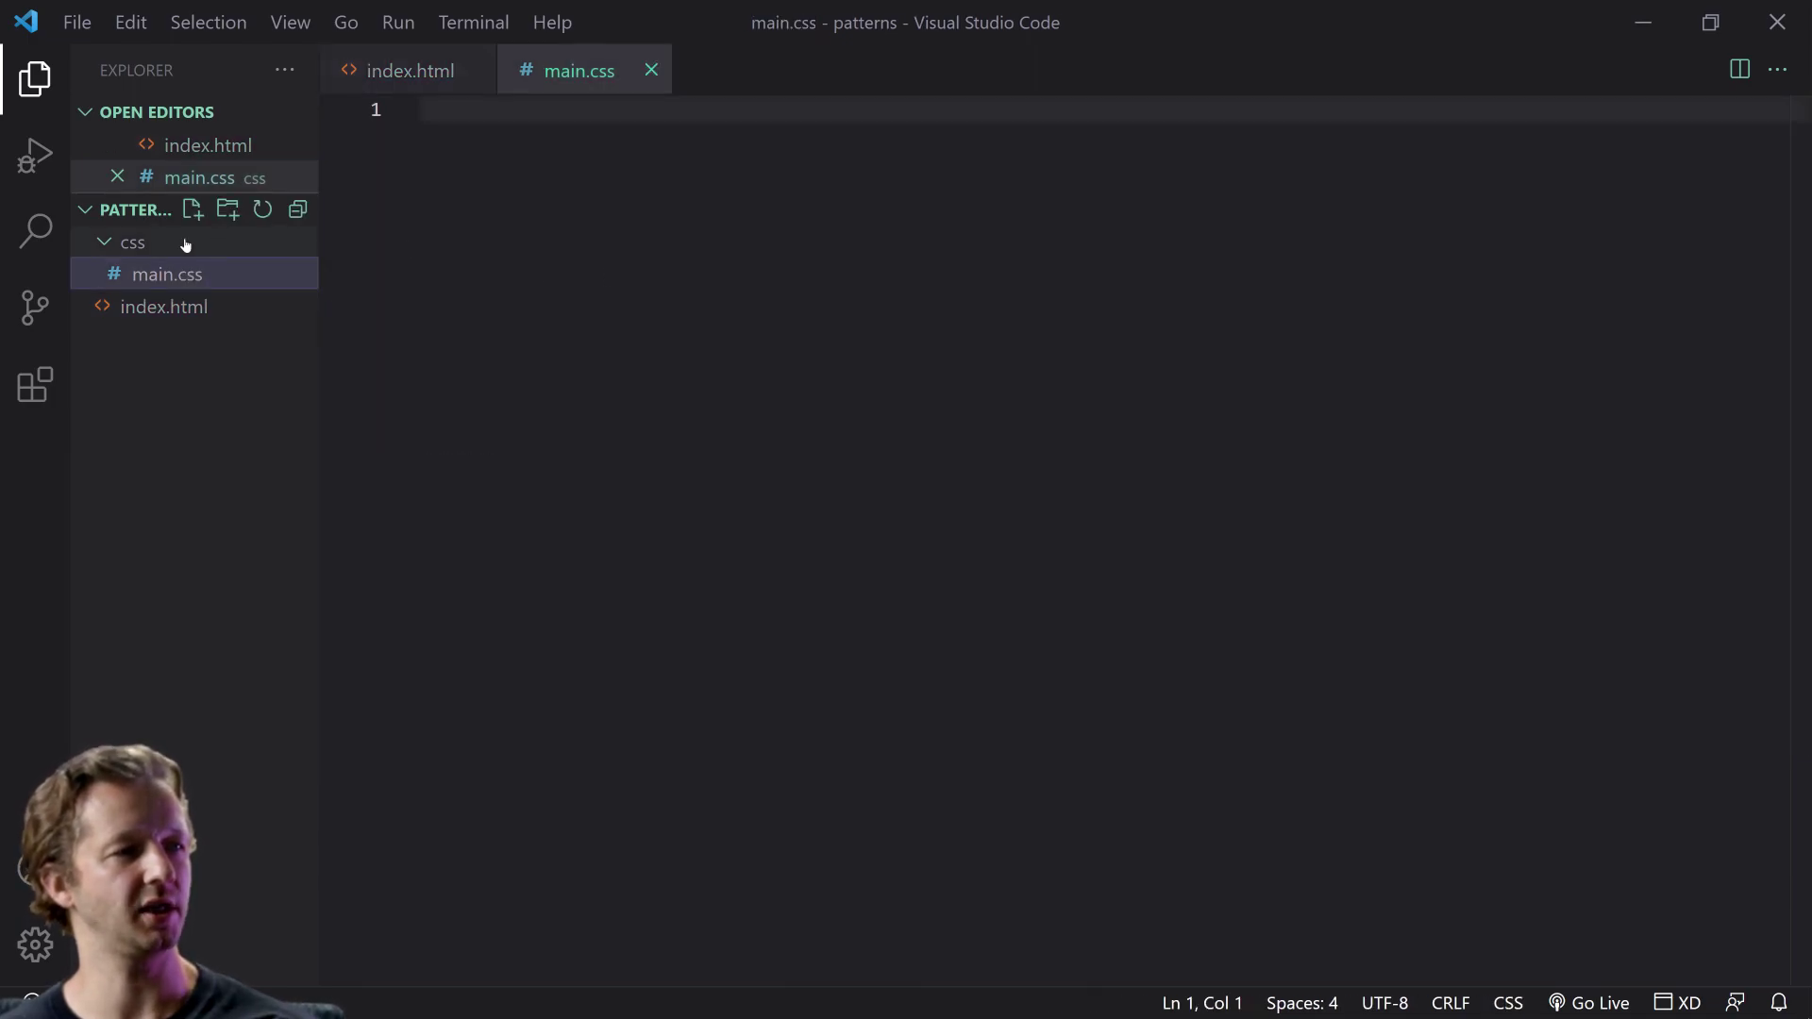
click(162, 315)
click(506, 388)
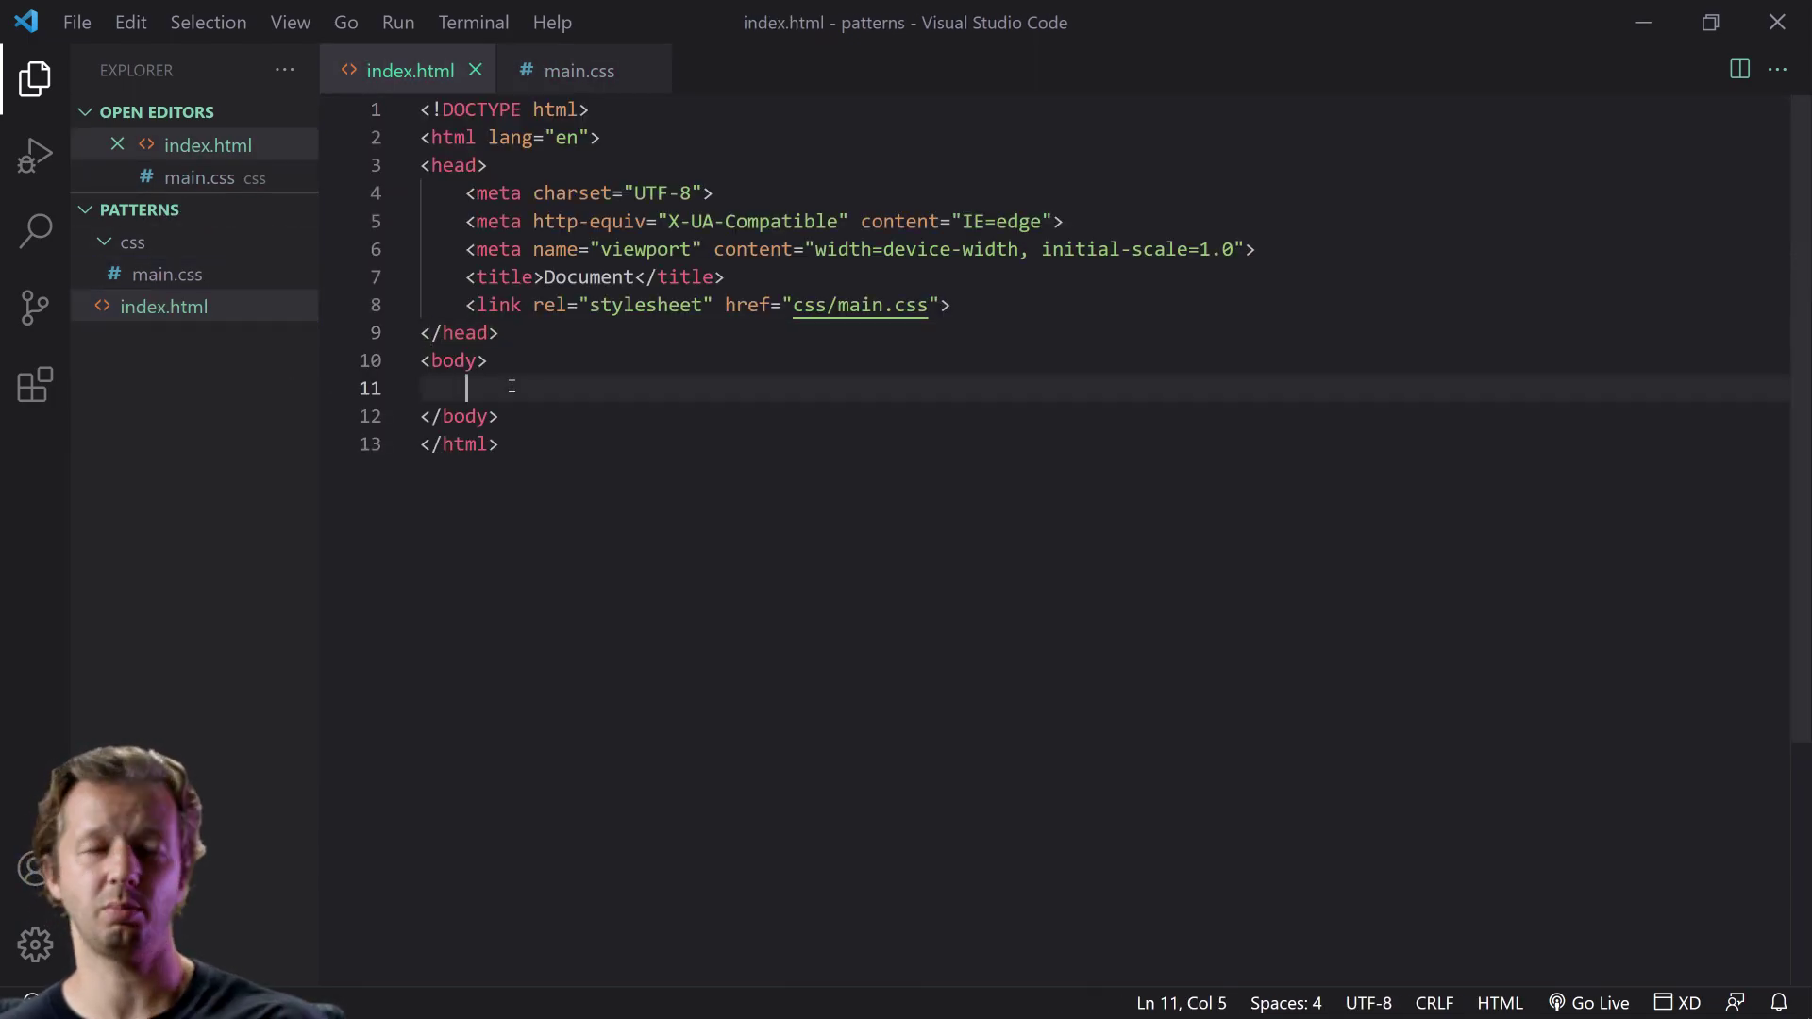
click(182, 275)
Step: Start a 'body {' rule in main.css and paste the Pattern Monster CSS below it
text(body {)
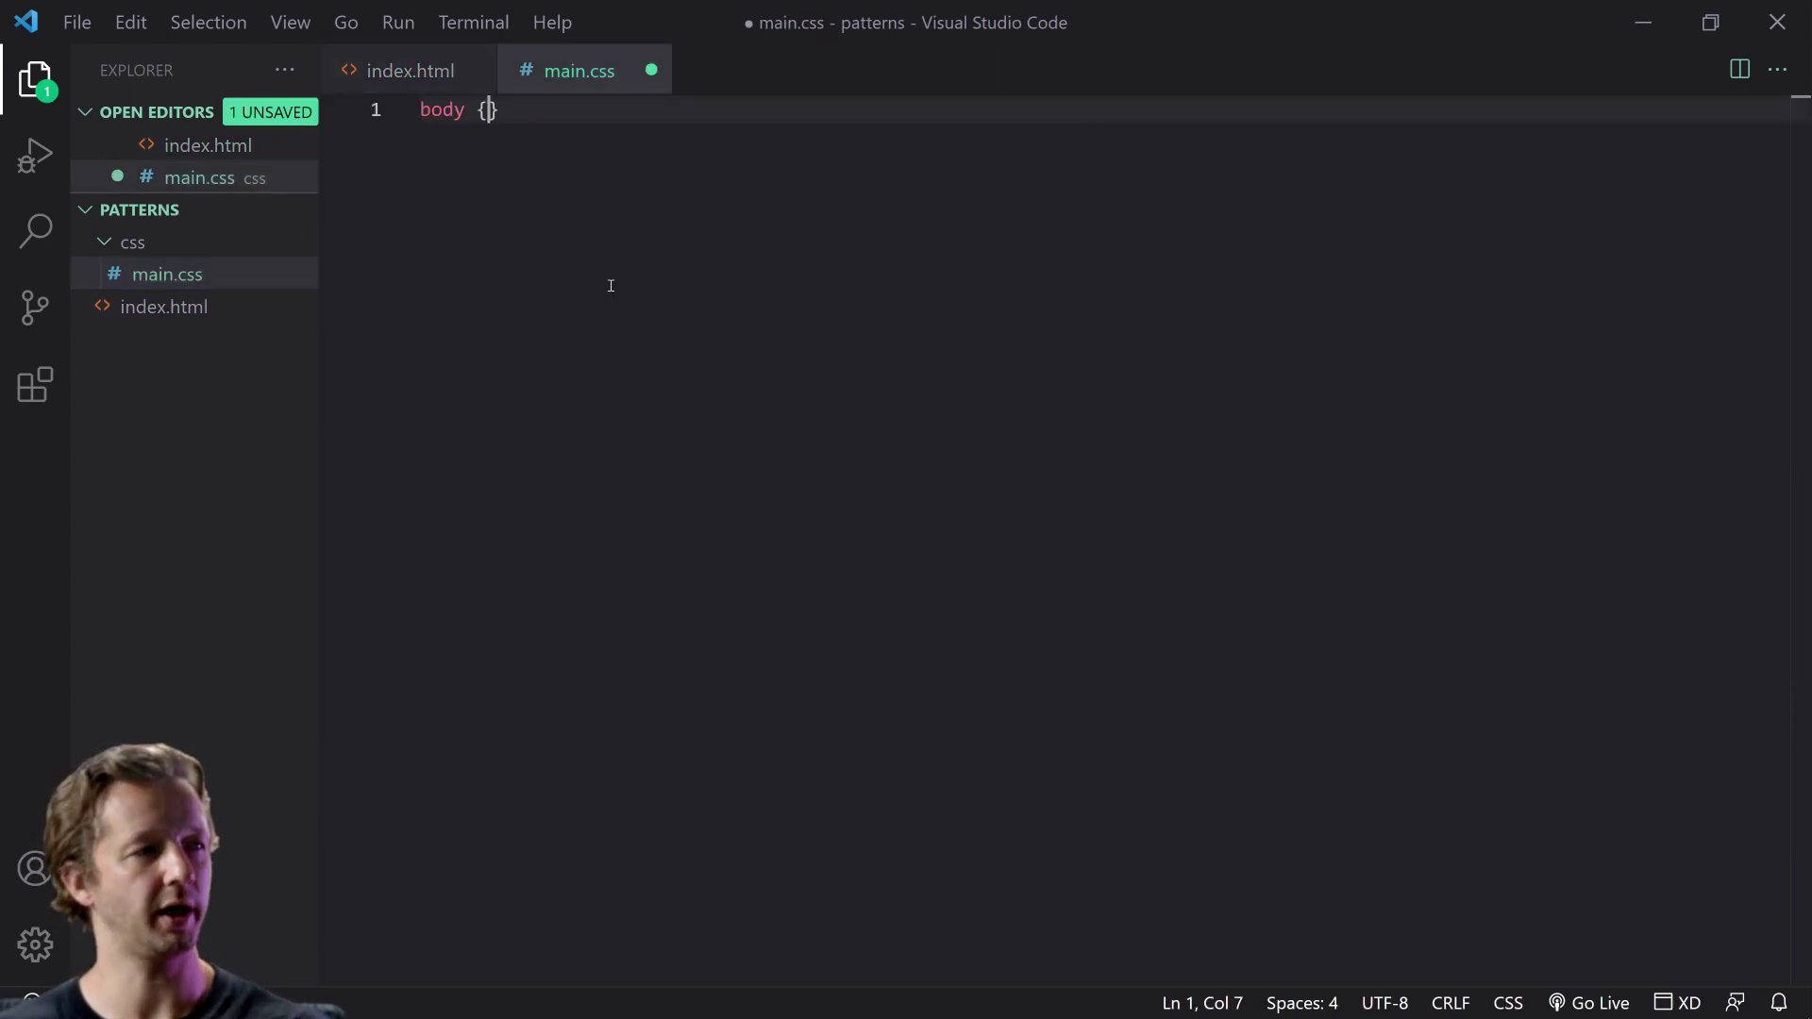
key(Return)
text(background)
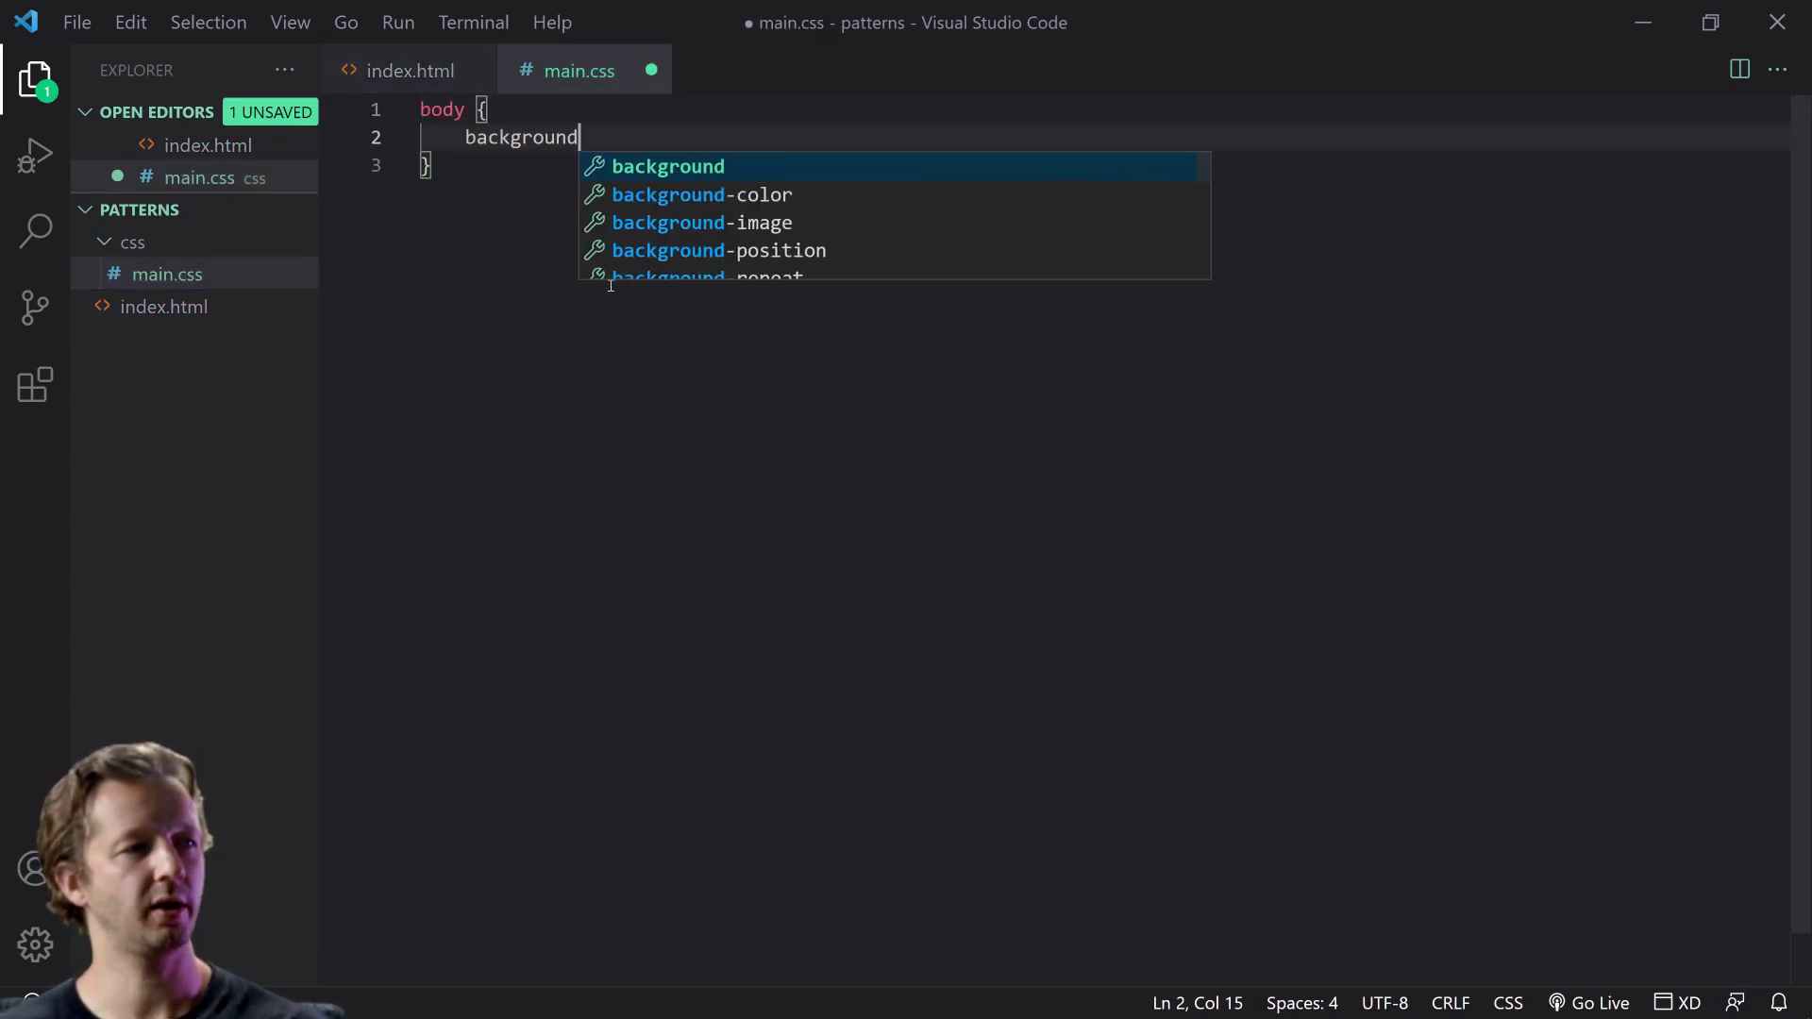
key(BackSpace)
key(BackSpace)
key(BackSpace)
key(BackSpace)
key(BackSpace)
key(BackSpace)
key(BackSpace)
key(BackSpace)
key(BackSpace)
key(BackSpace)
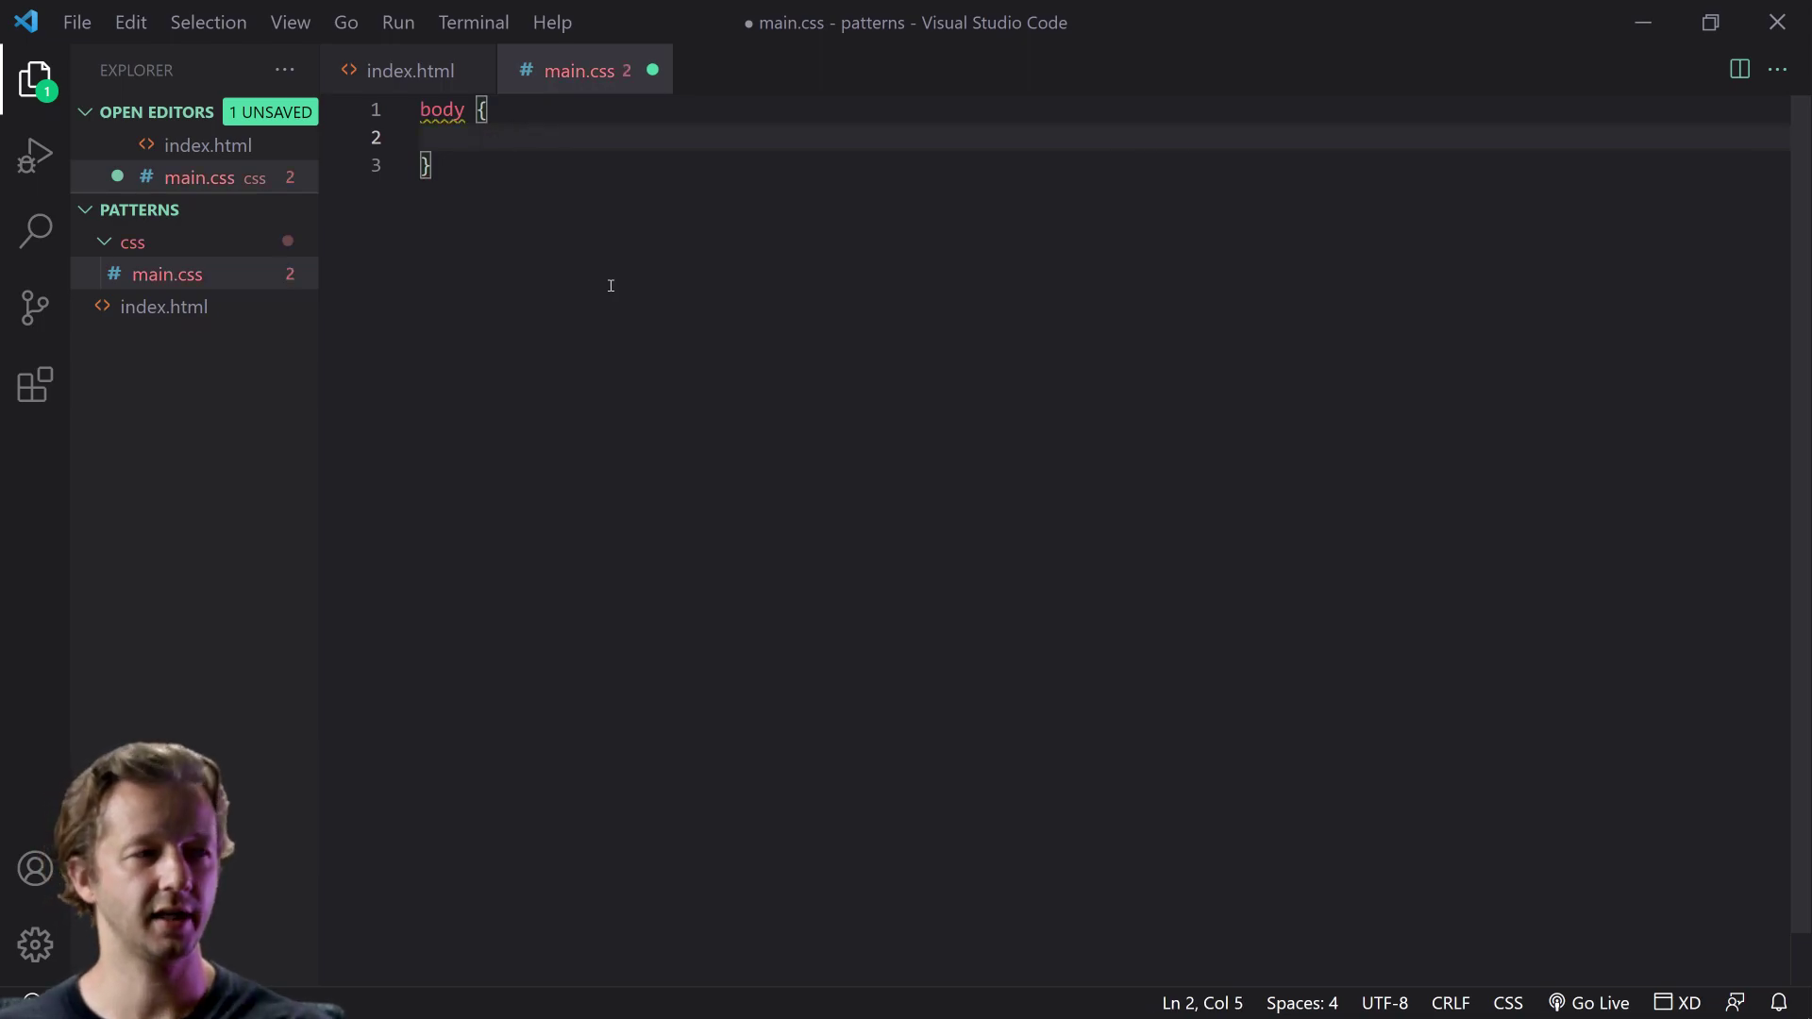
key(Down)
key(Return)
key(Return)
key(ctrl+v)
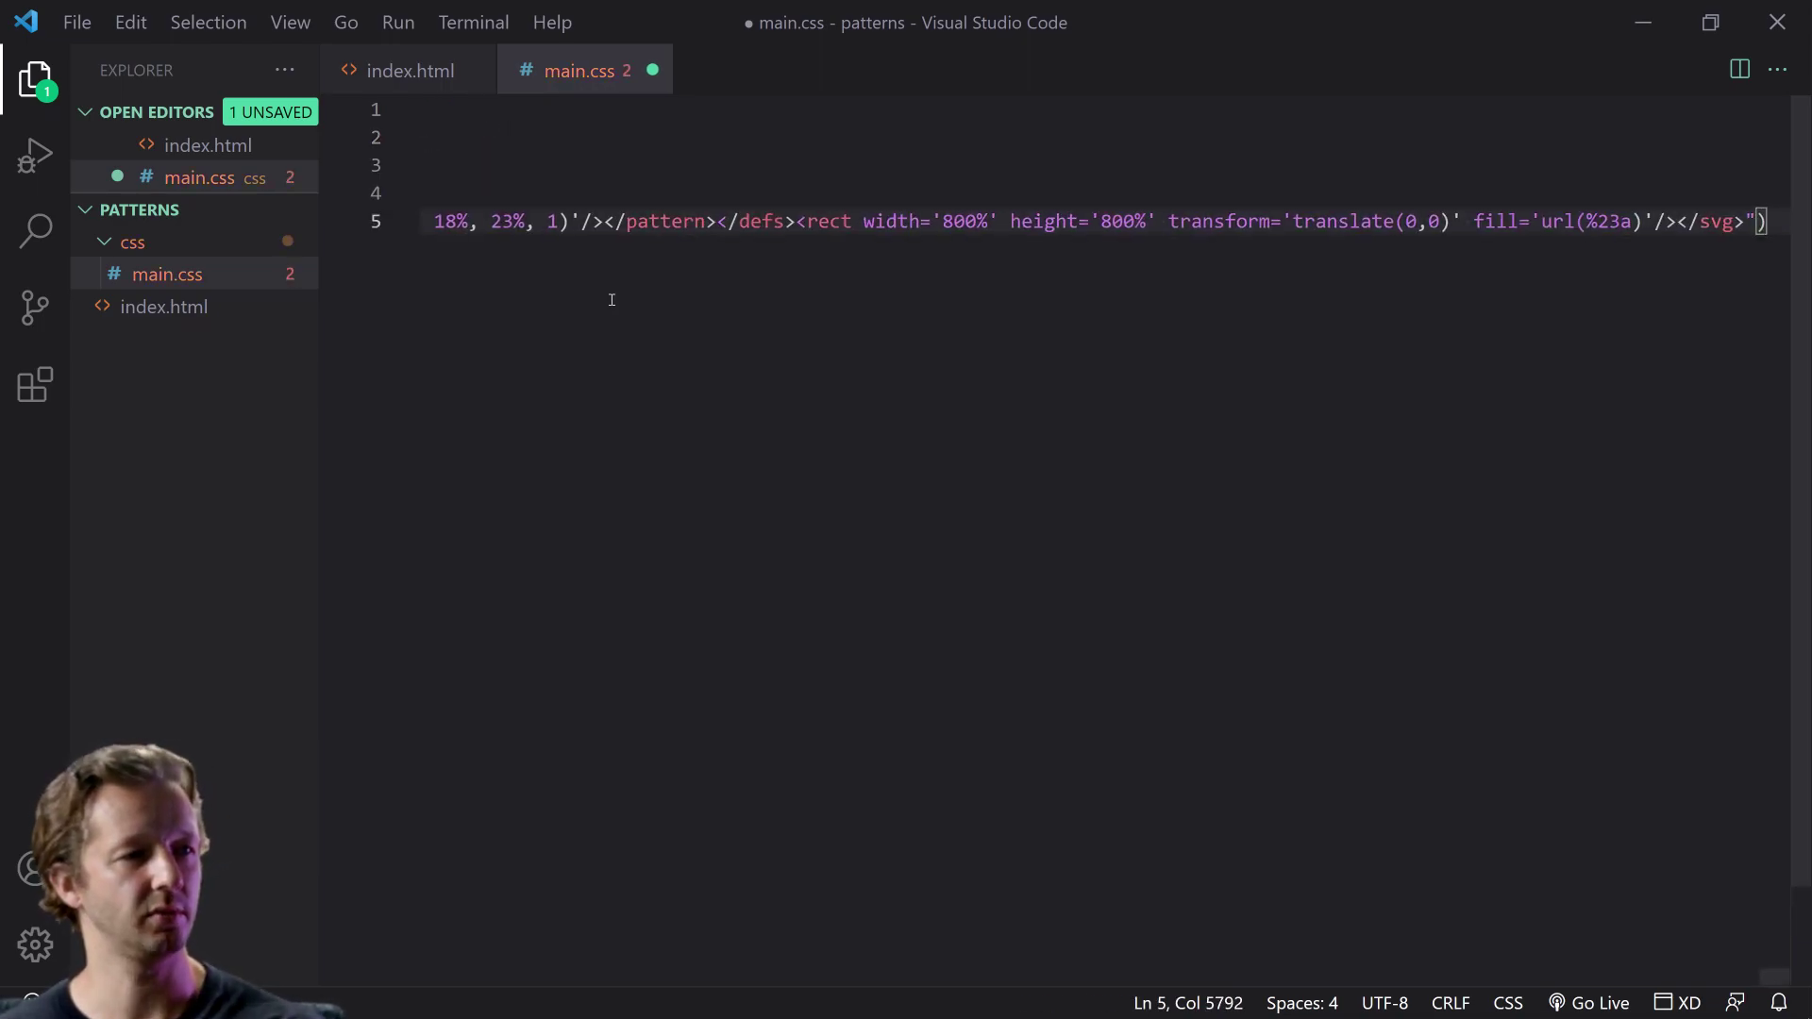
Step: Delete the misplaced pasted pattern line and the leftover empty line below the rule
shift+click(611, 285)
shift+click(624, 266)
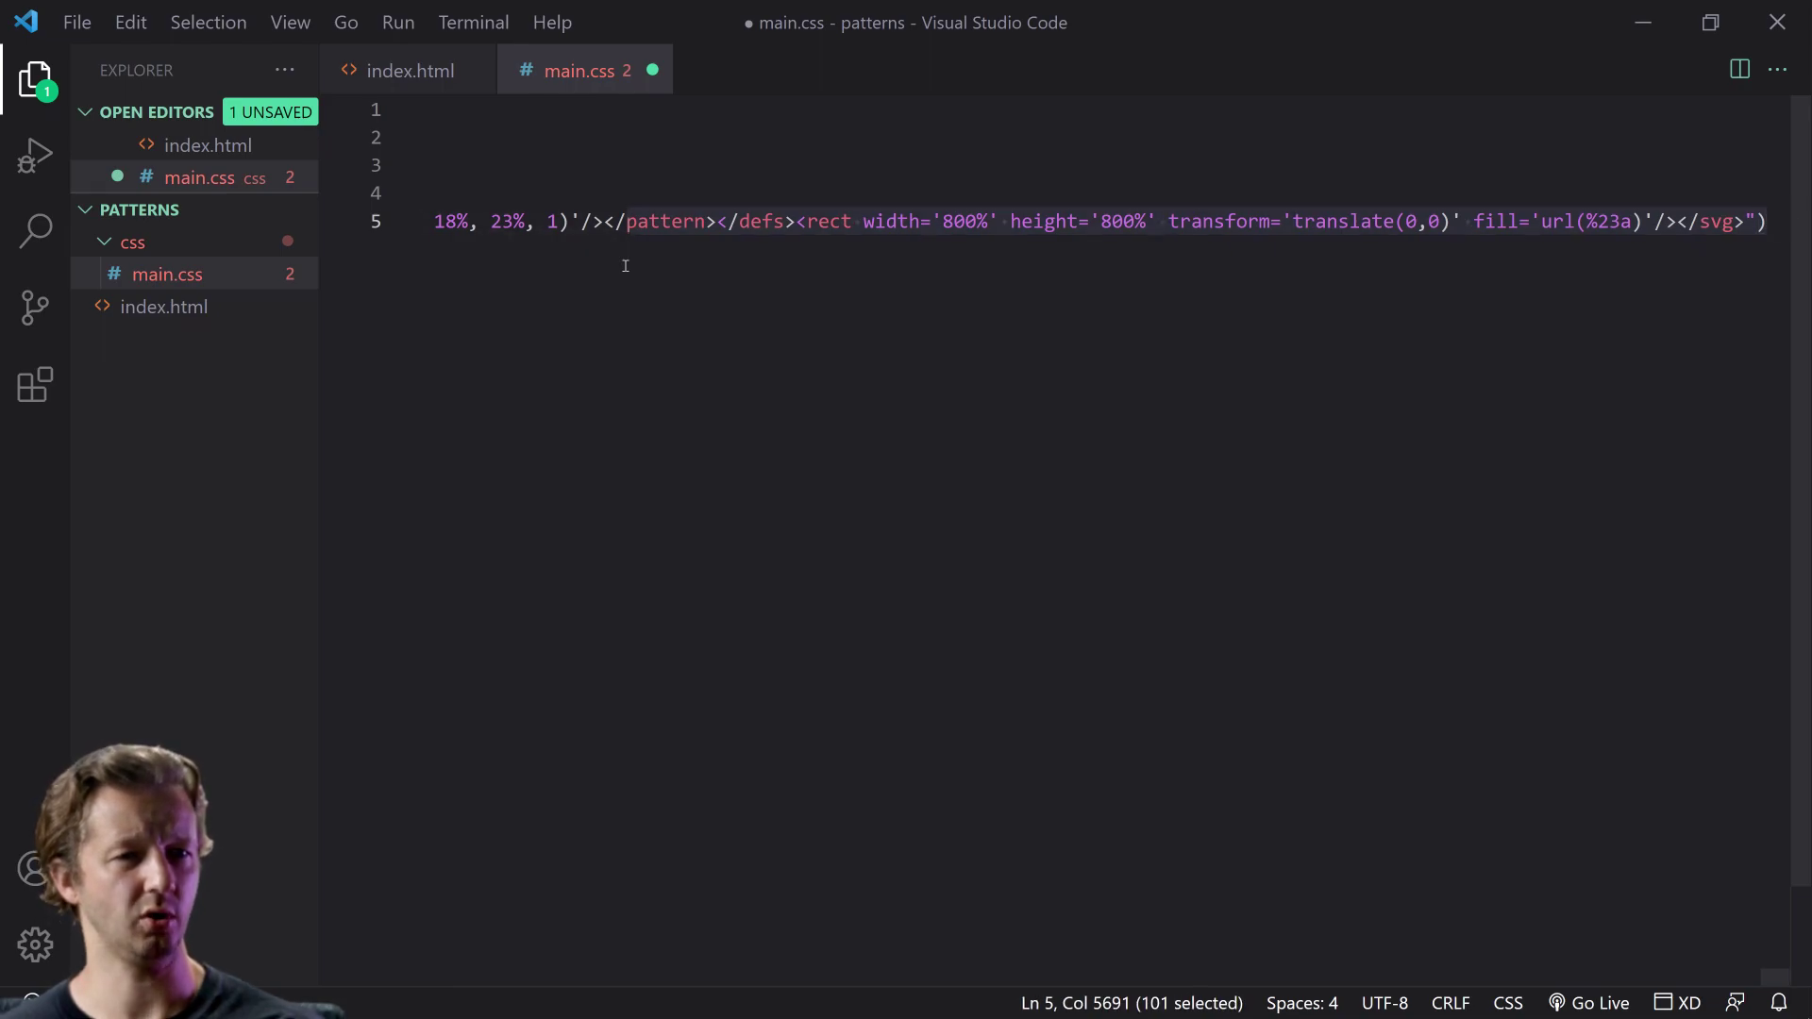
key(shift+Home)
shift+click(656, 274)
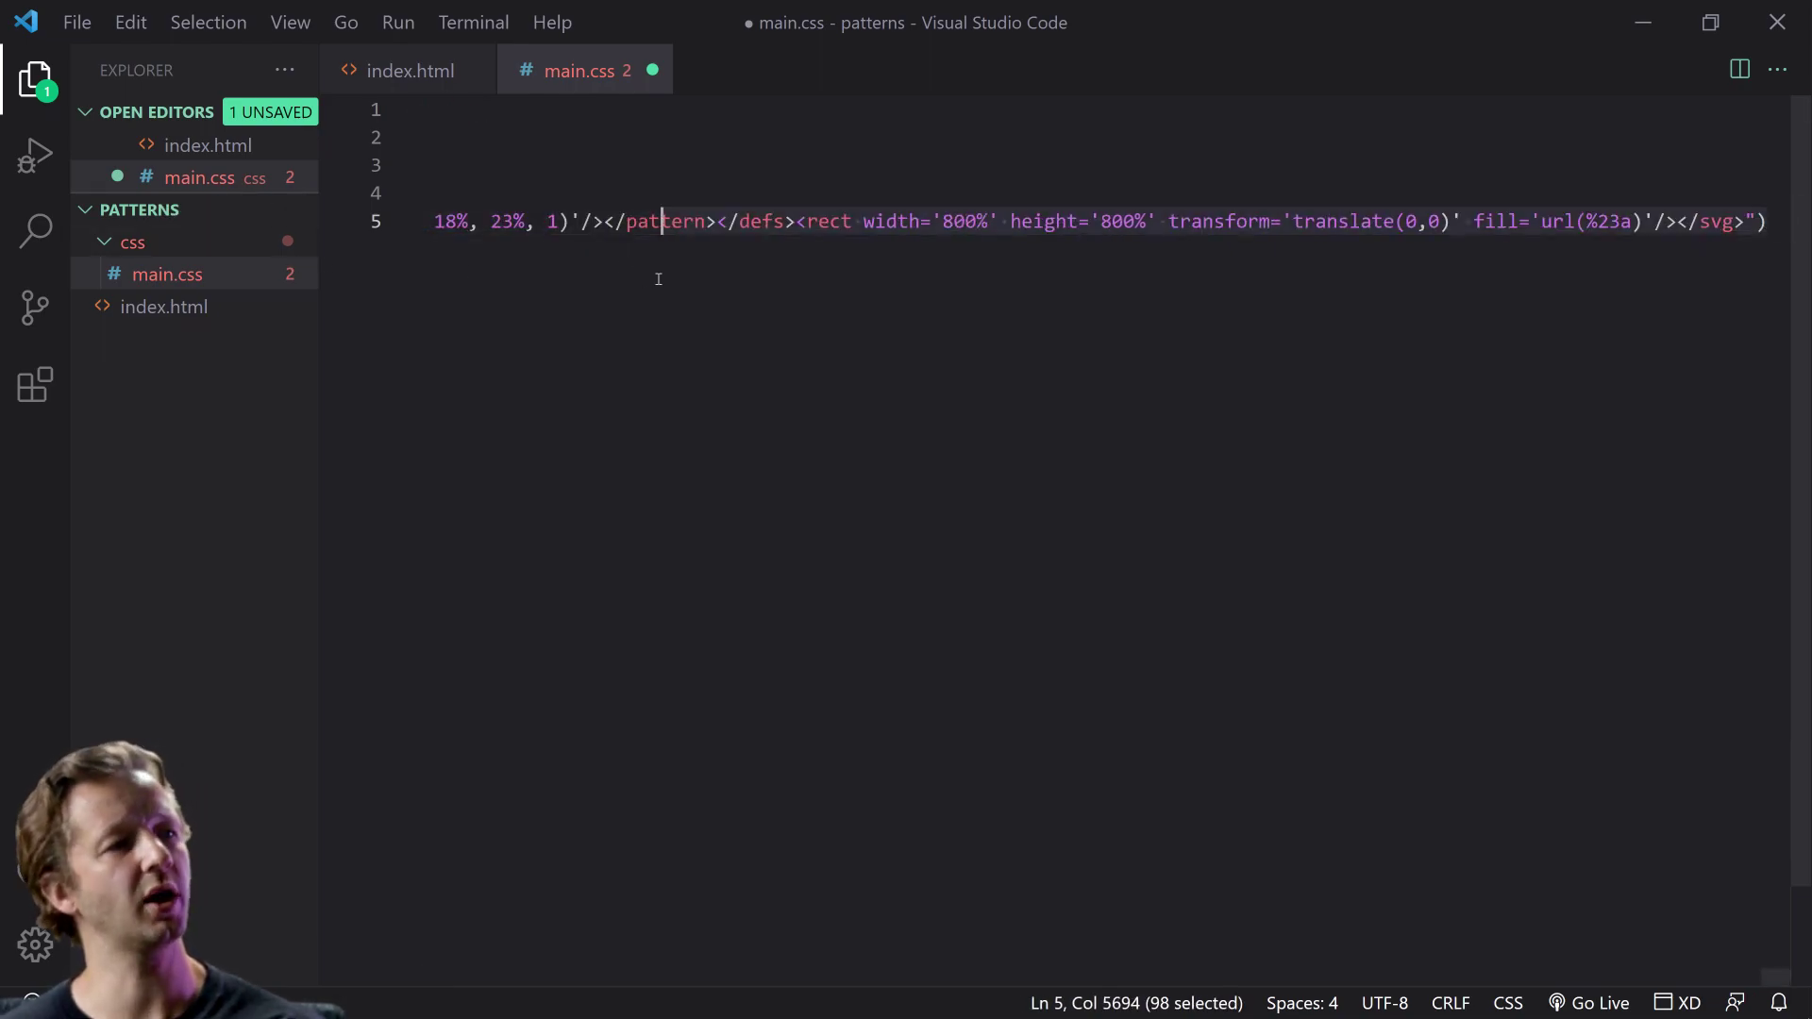
click(606, 274)
key(End)
key(shift+Home)
key(End)
shift+click(655, 250)
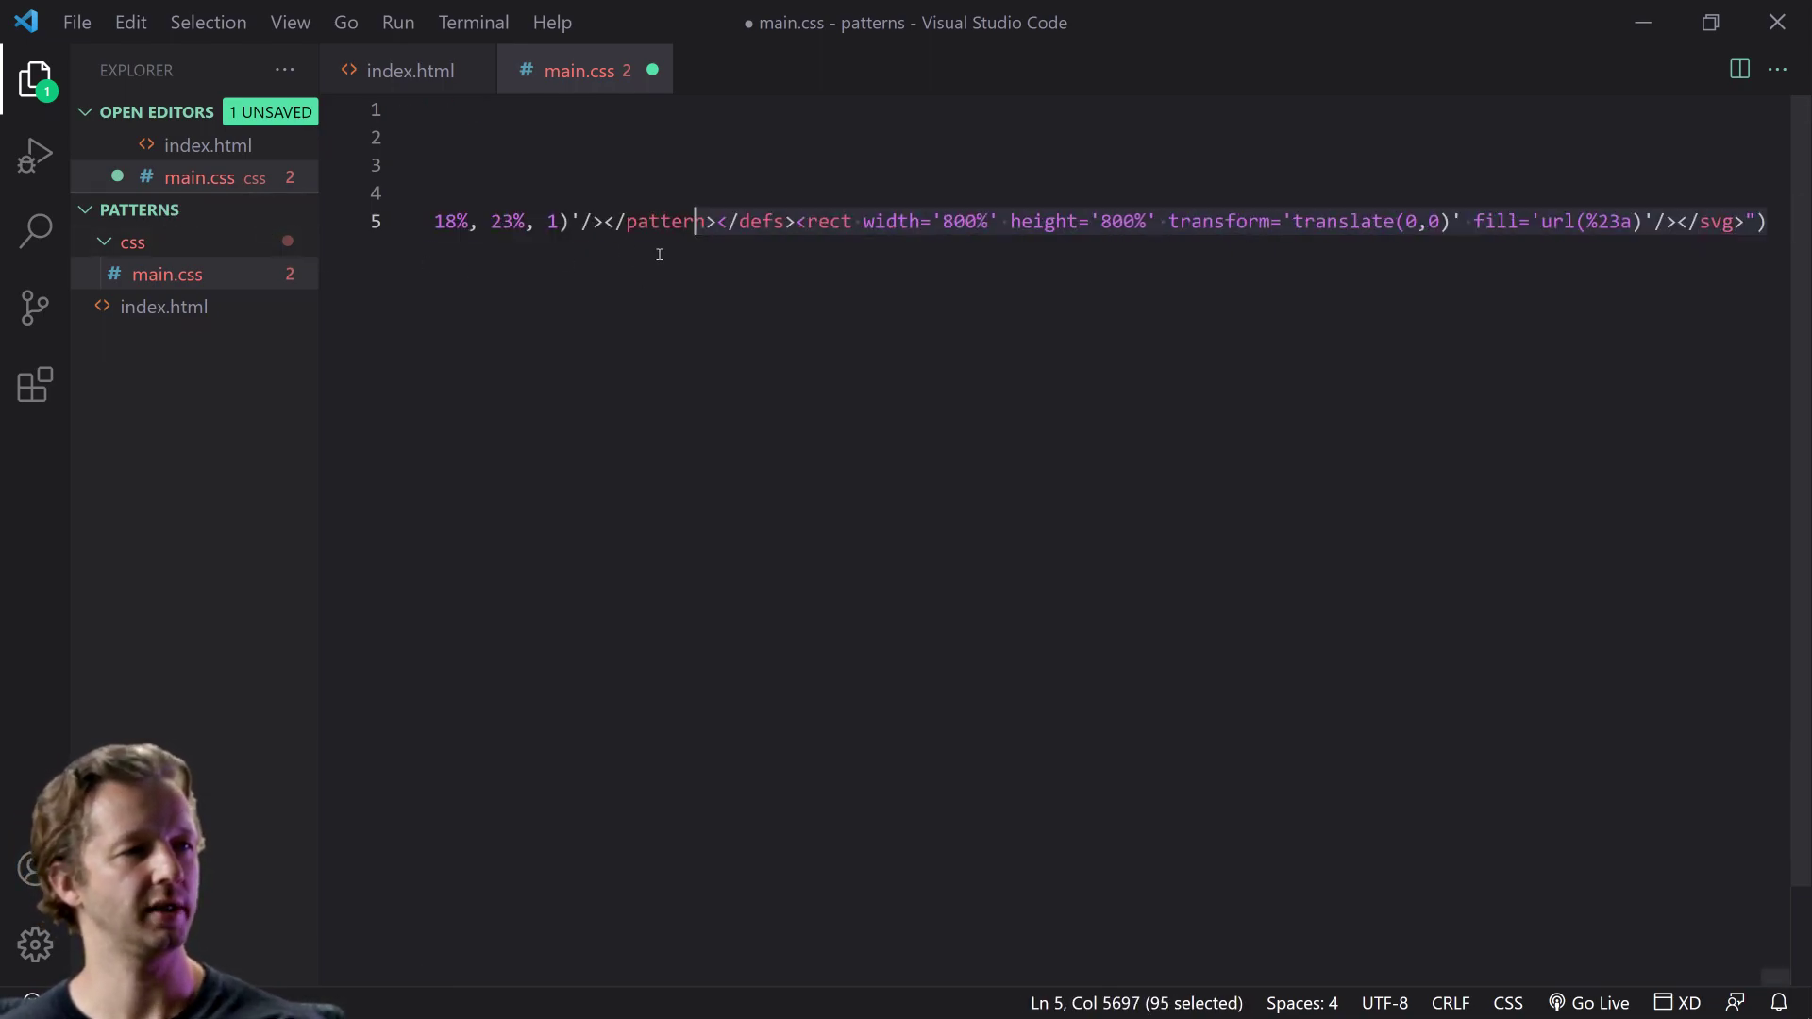
shift+click(655, 251)
triple_click(618, 258)
key(ctrl+c)
key(BackSpace)
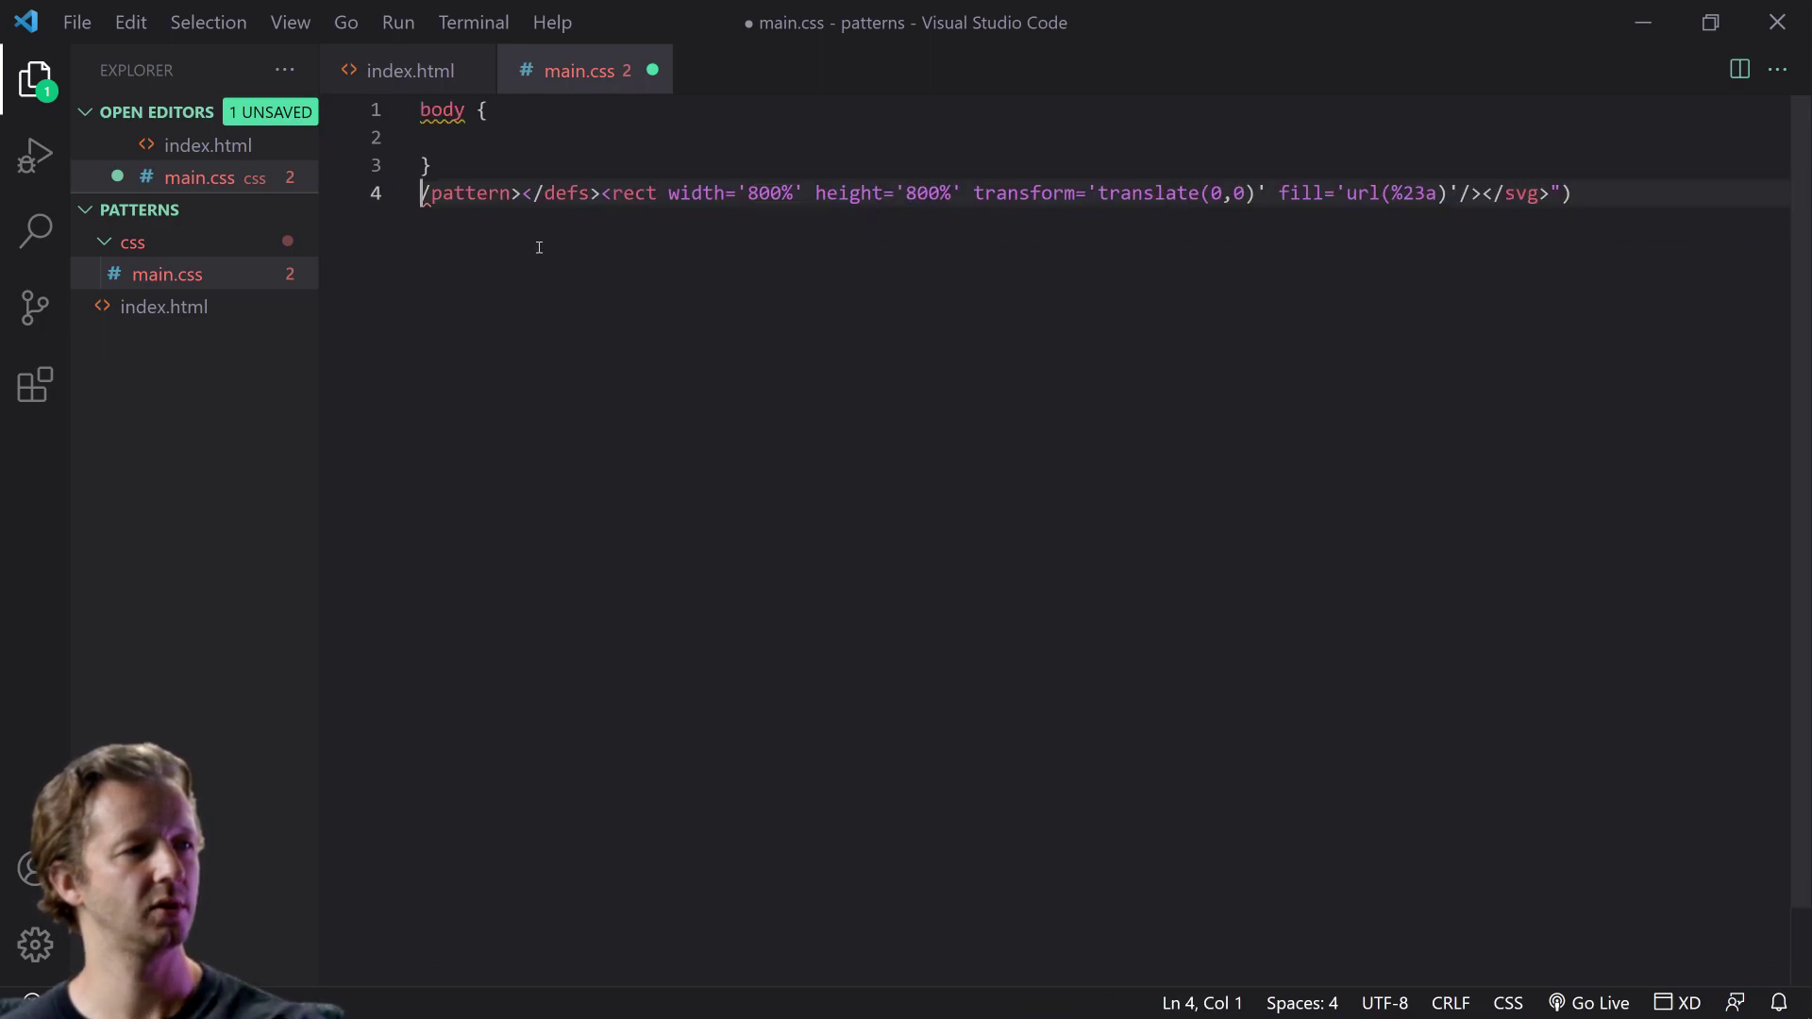
drag(1427, 219, 391, 191)
key(BackSpace)
key(BackSpace)
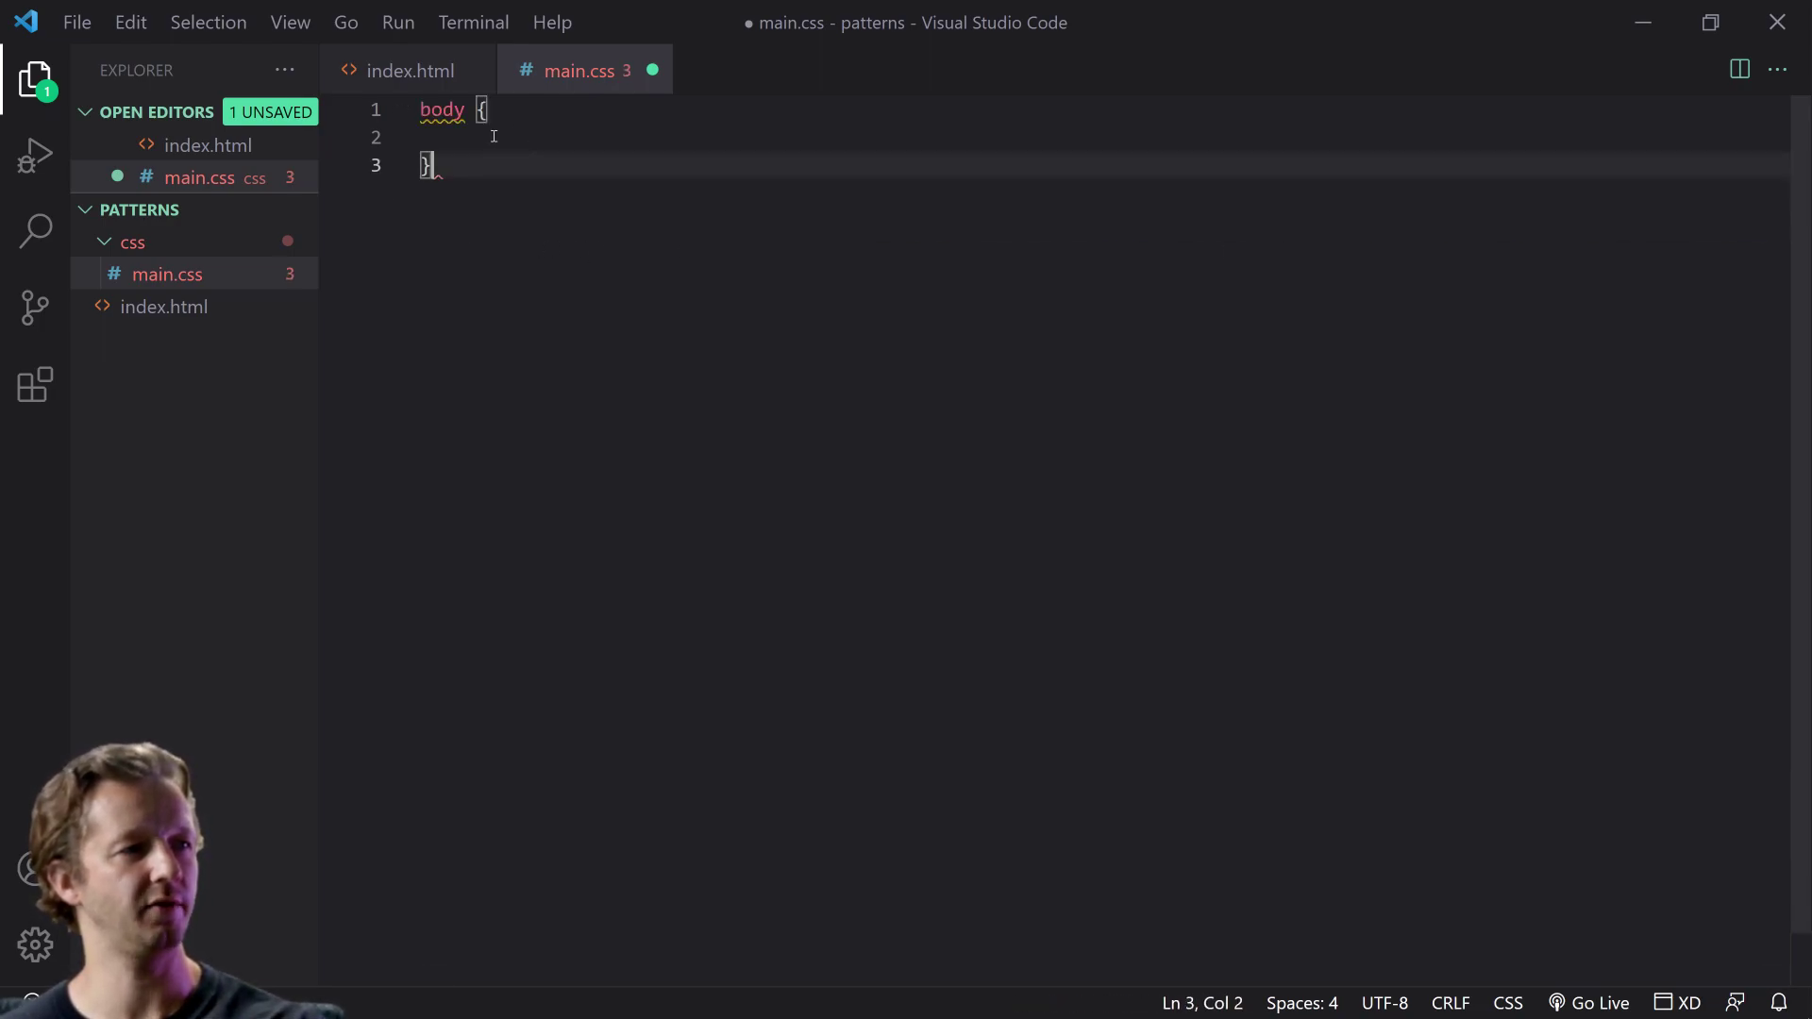
Step: Paste the pattern background-image declaration inside the body rule and save main.css
click(494, 136)
key(ctrl+v)
click(536, 228)
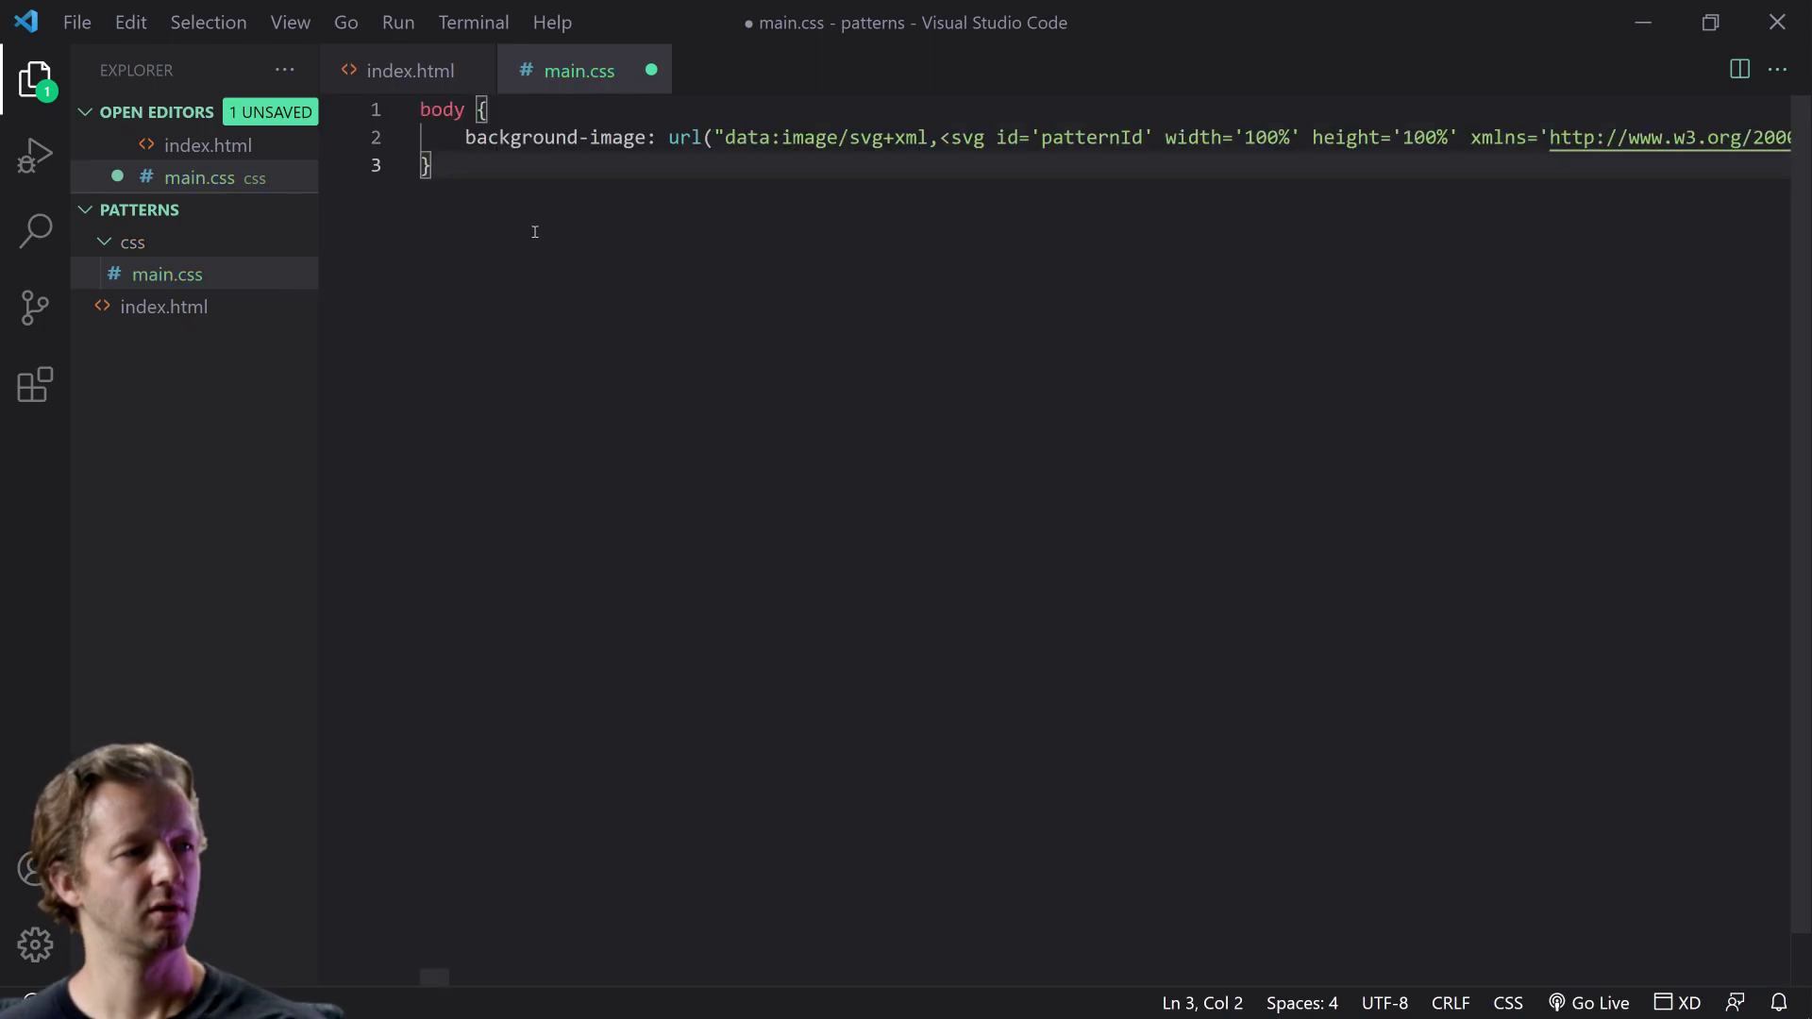
key(ctrl+s)
Step: Open index.html with Live Server
click(420, 76)
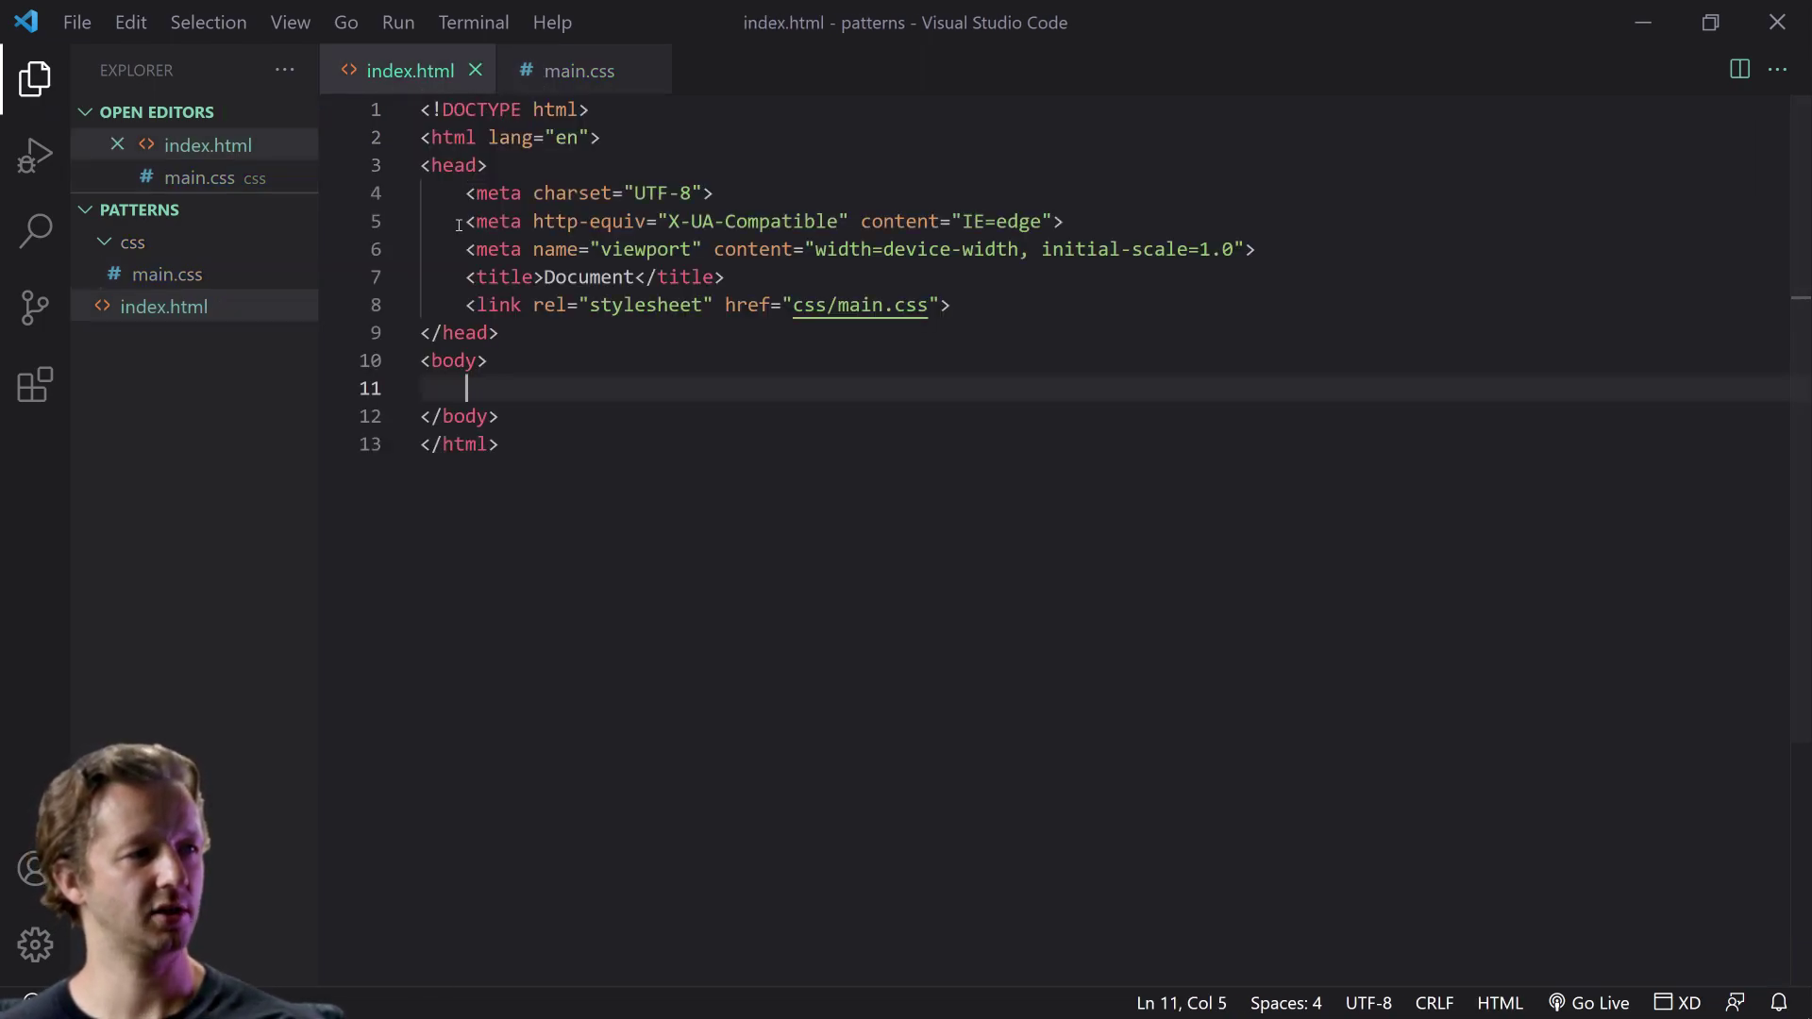
right_click(202, 317)
click(229, 332)
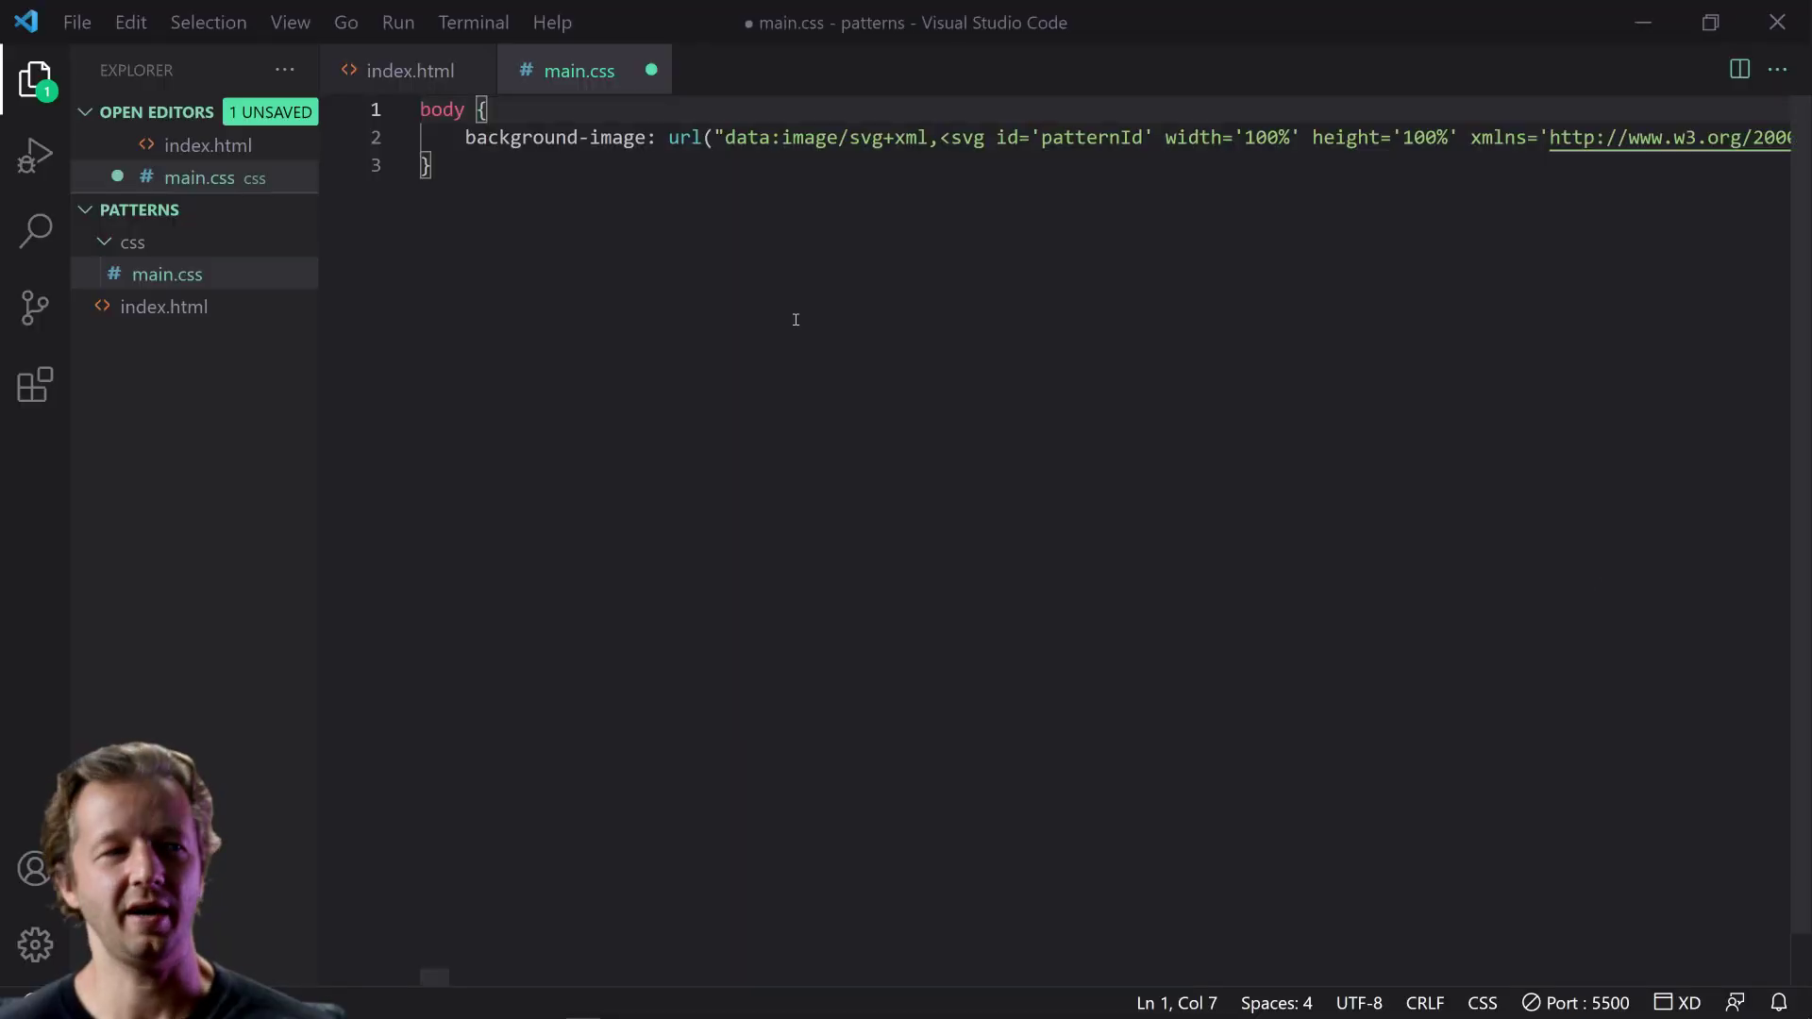
Step: Add height: 100vh; at the top of the body rule and save main.css
click(542, 205)
click(520, 110)
key(Return)
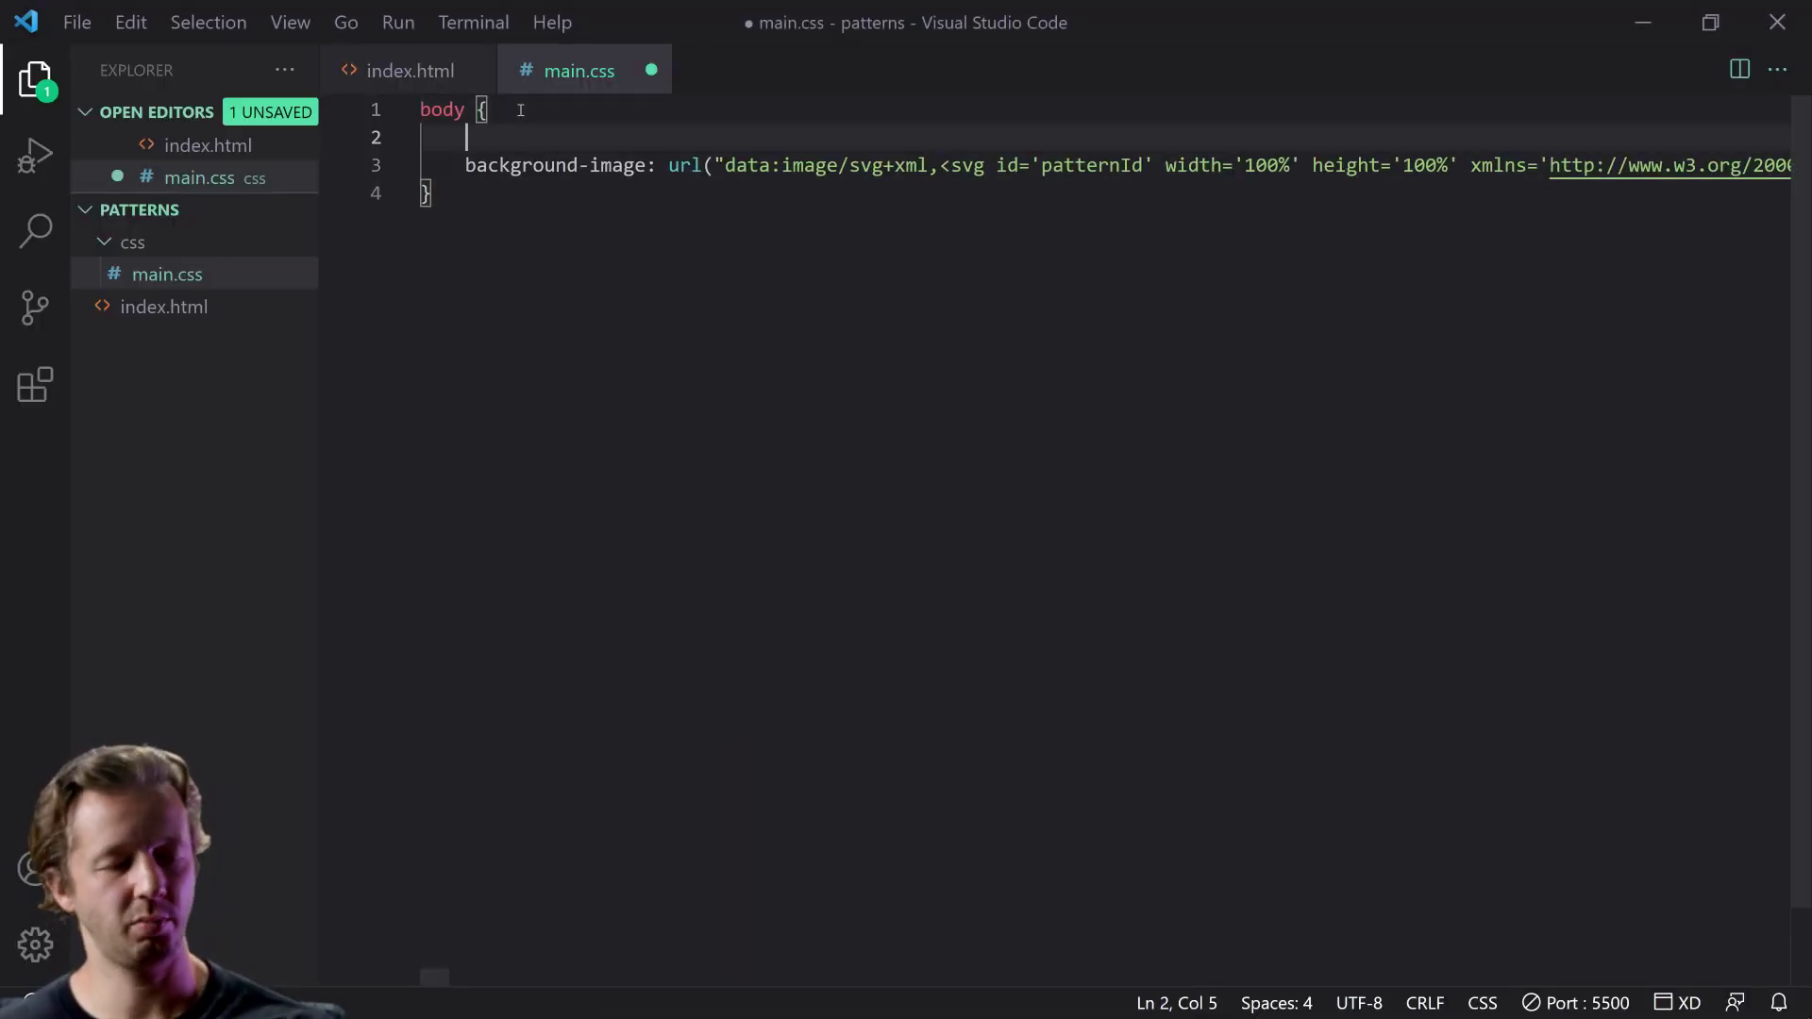
text(height: 100vh;)
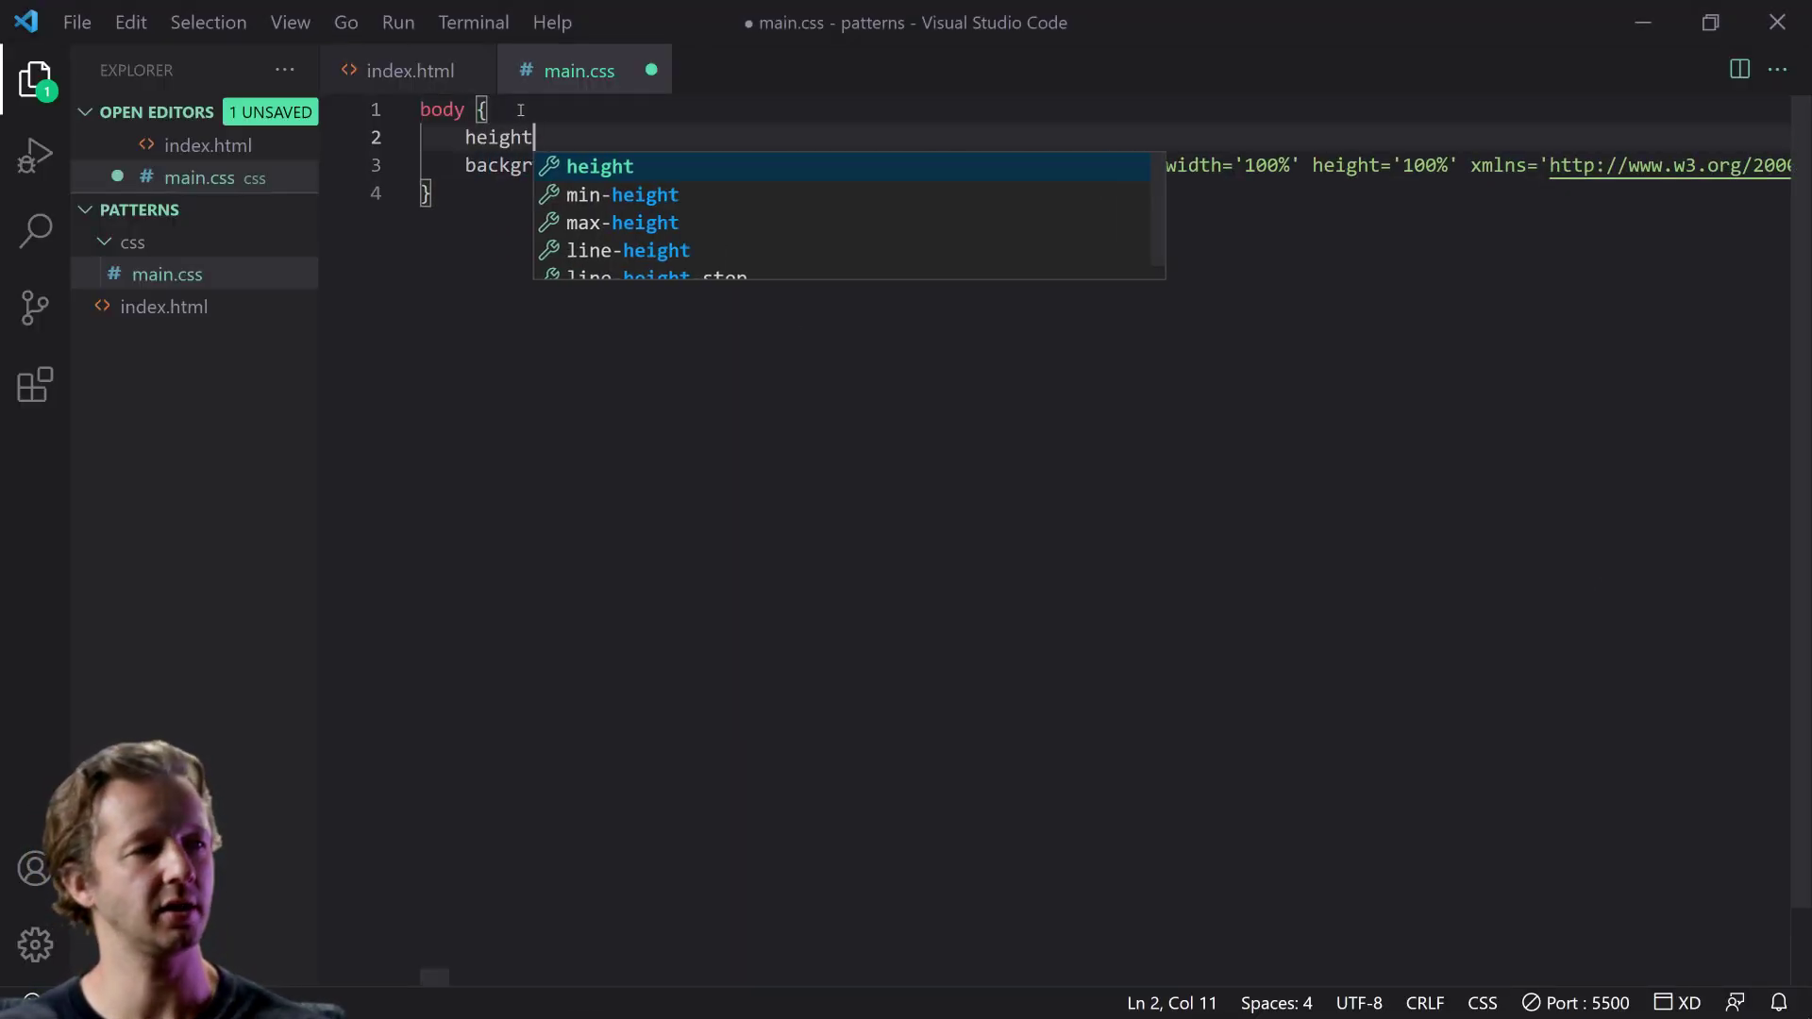
click(780, 302)
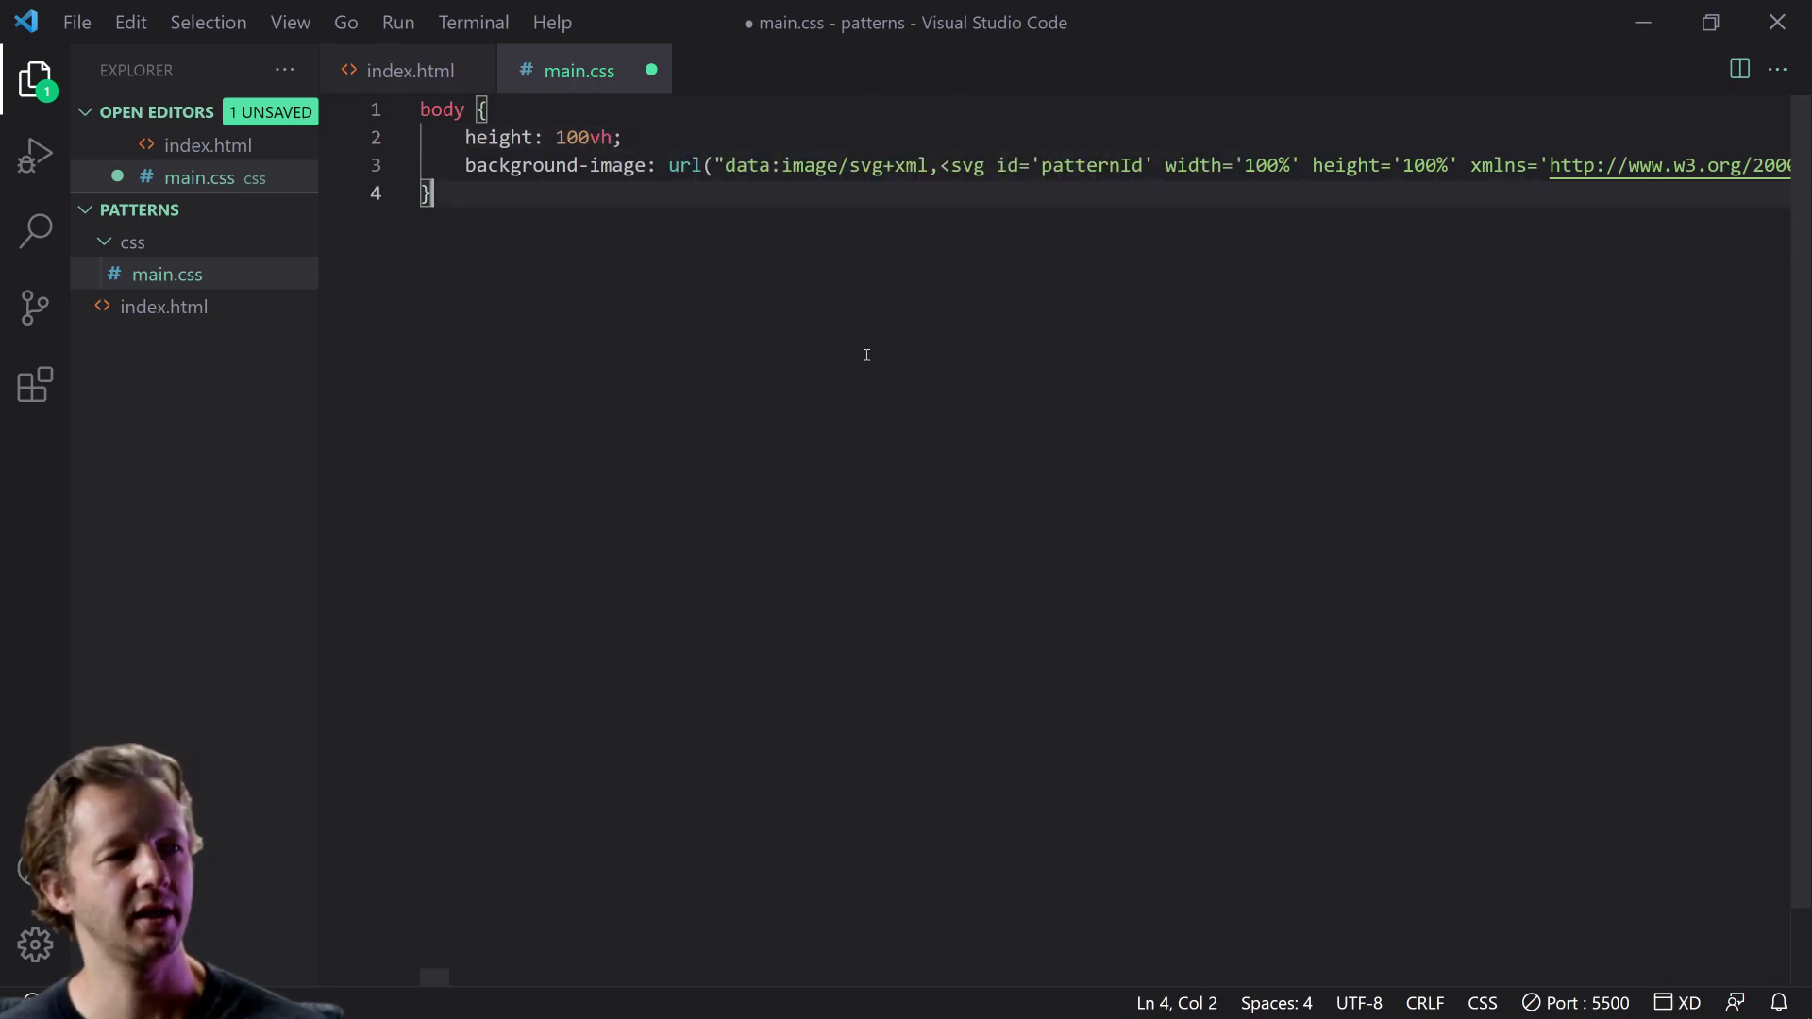
key(ctrl+s)
drag(625, 132, 382, 138)
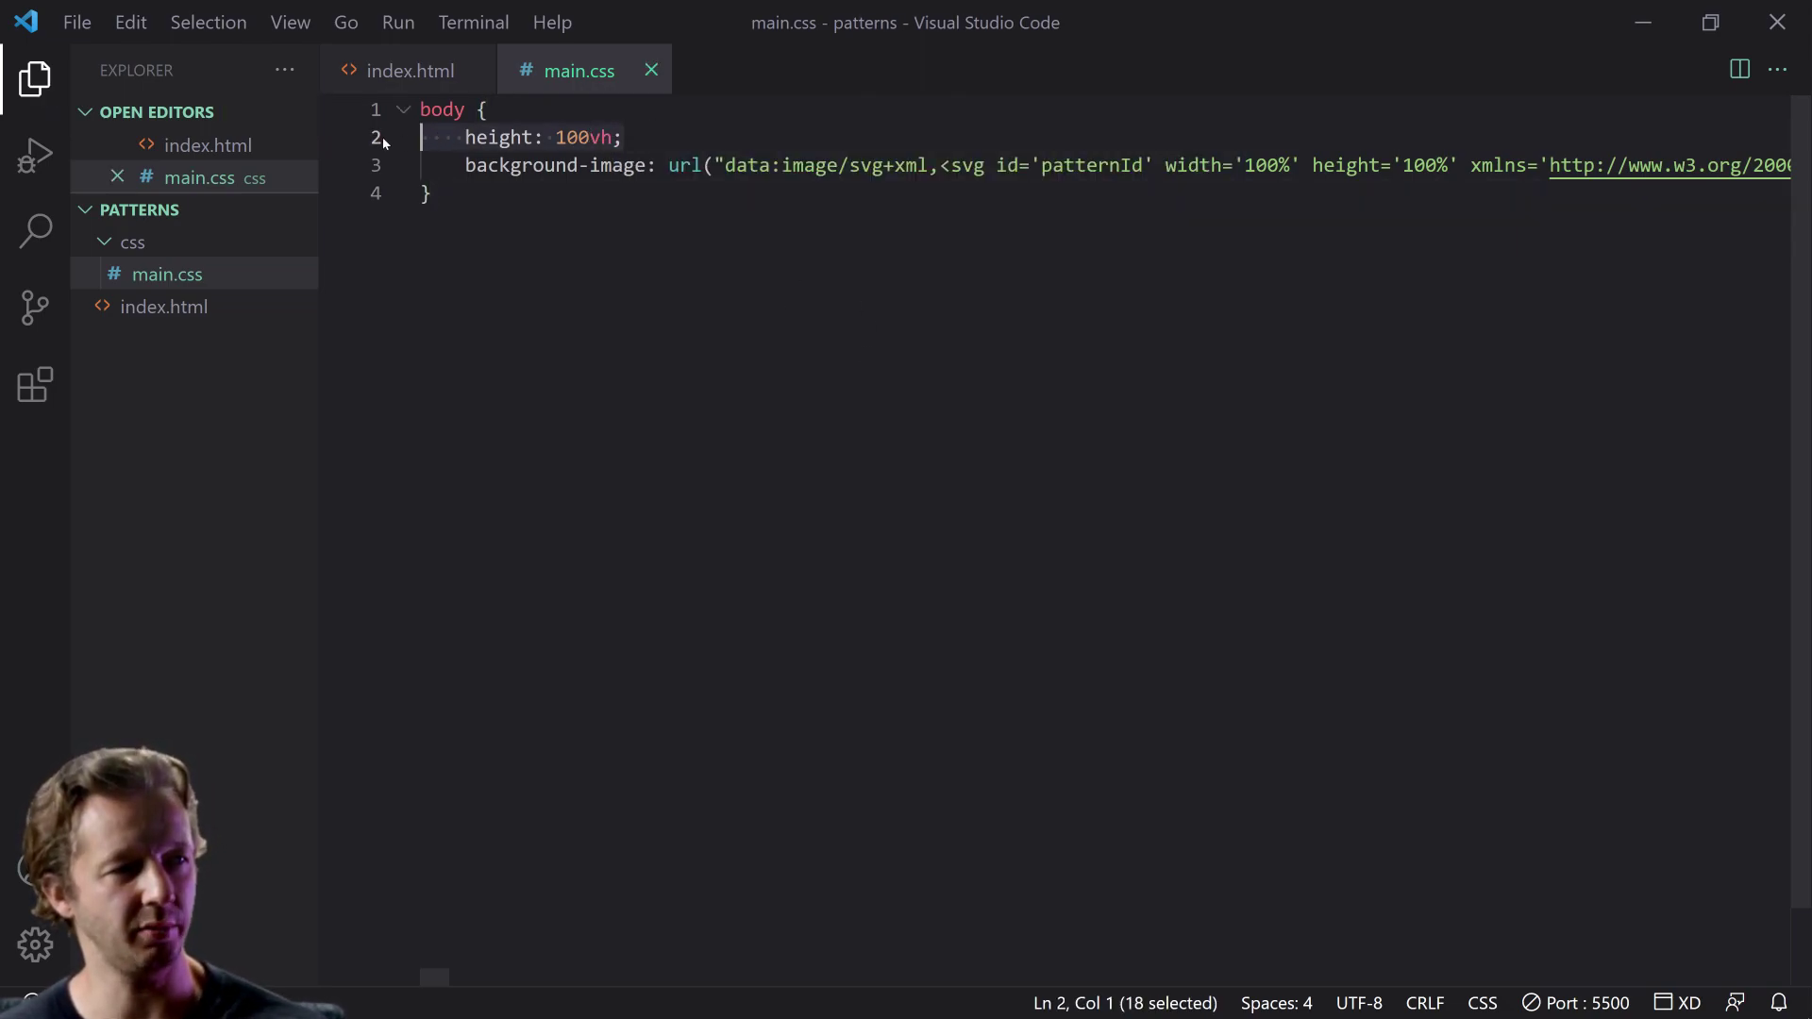
click(559, 297)
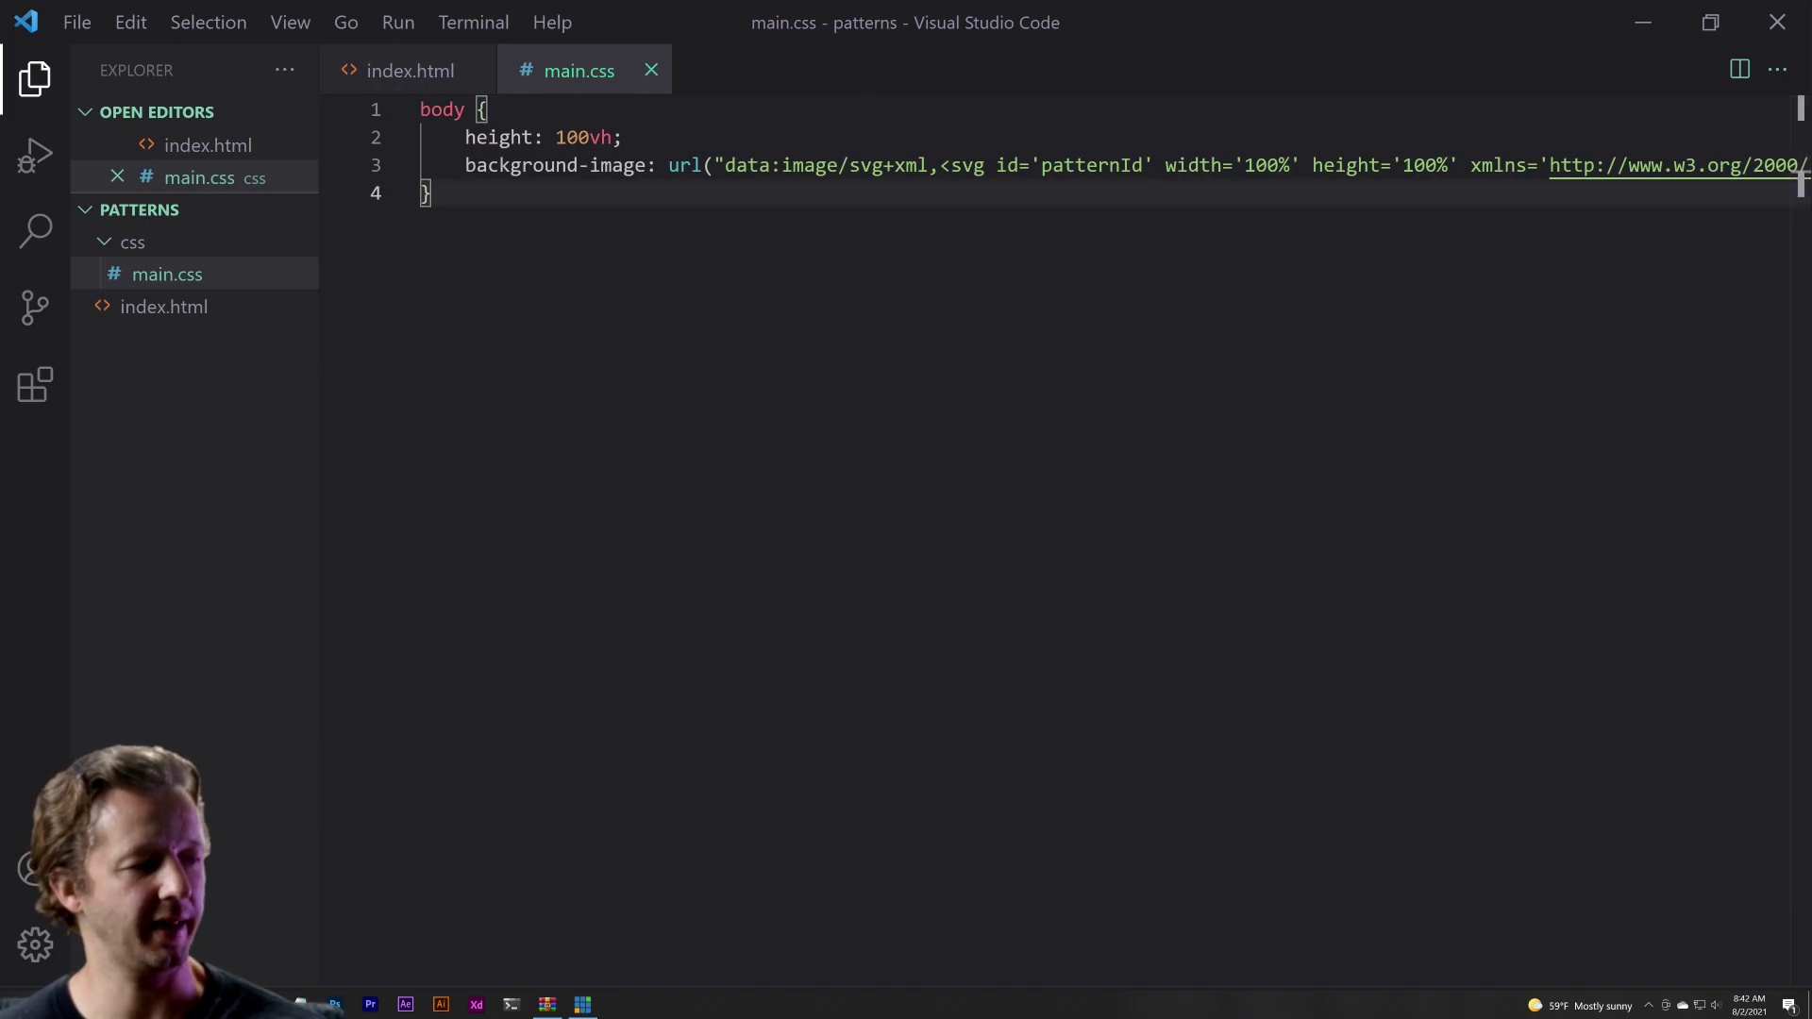
Step: Maximize the live preview, then copy the first Flower - 7 colour hex #281D2B
click(335, 1007)
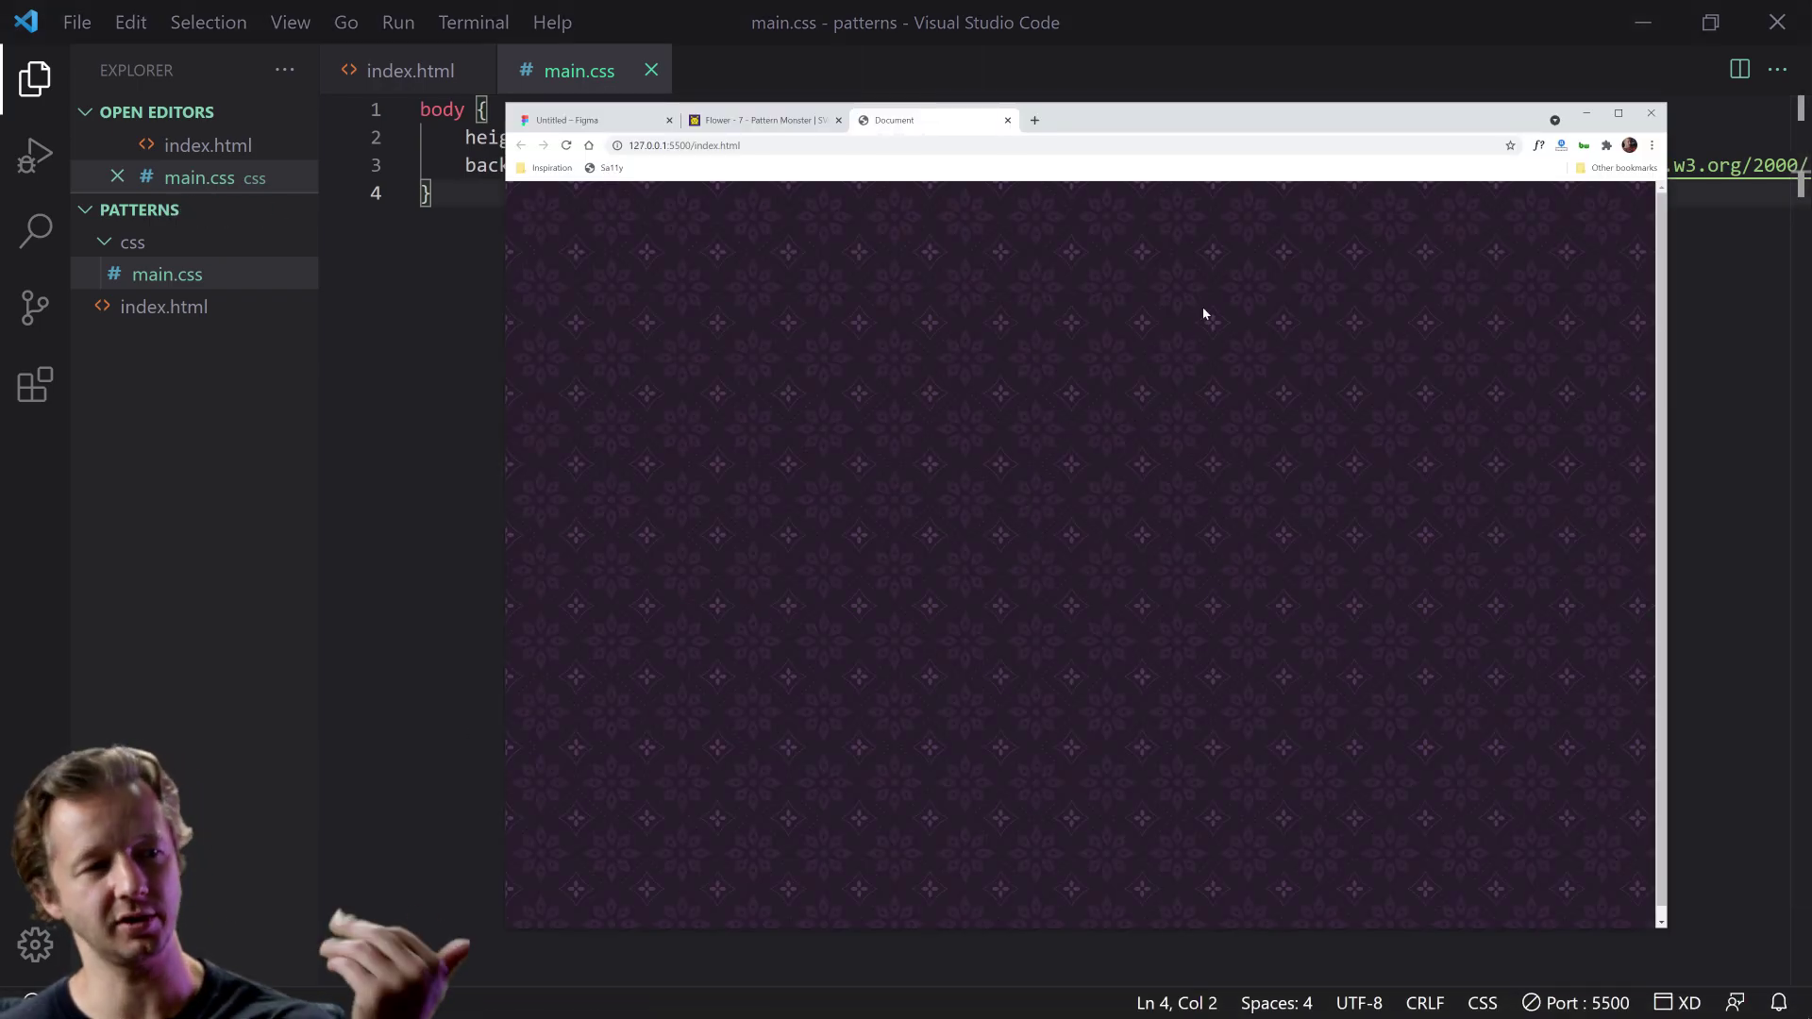
double_click(1199, 110)
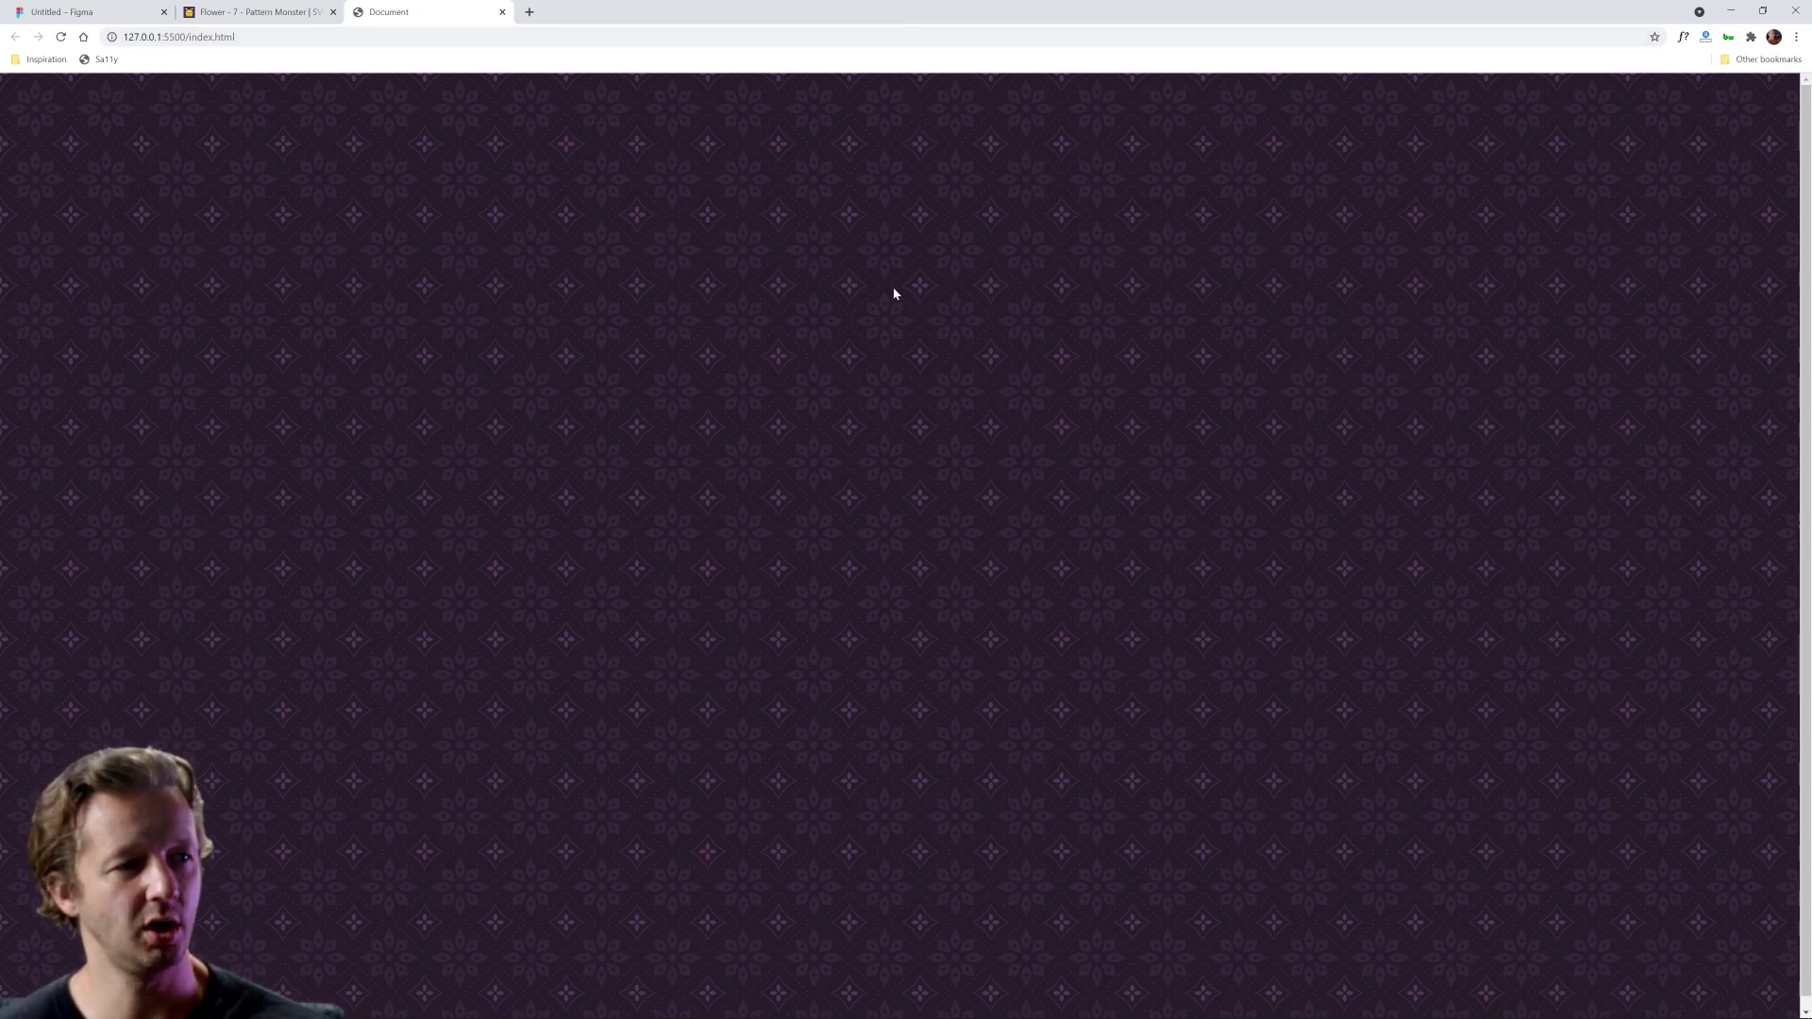
click(257, 12)
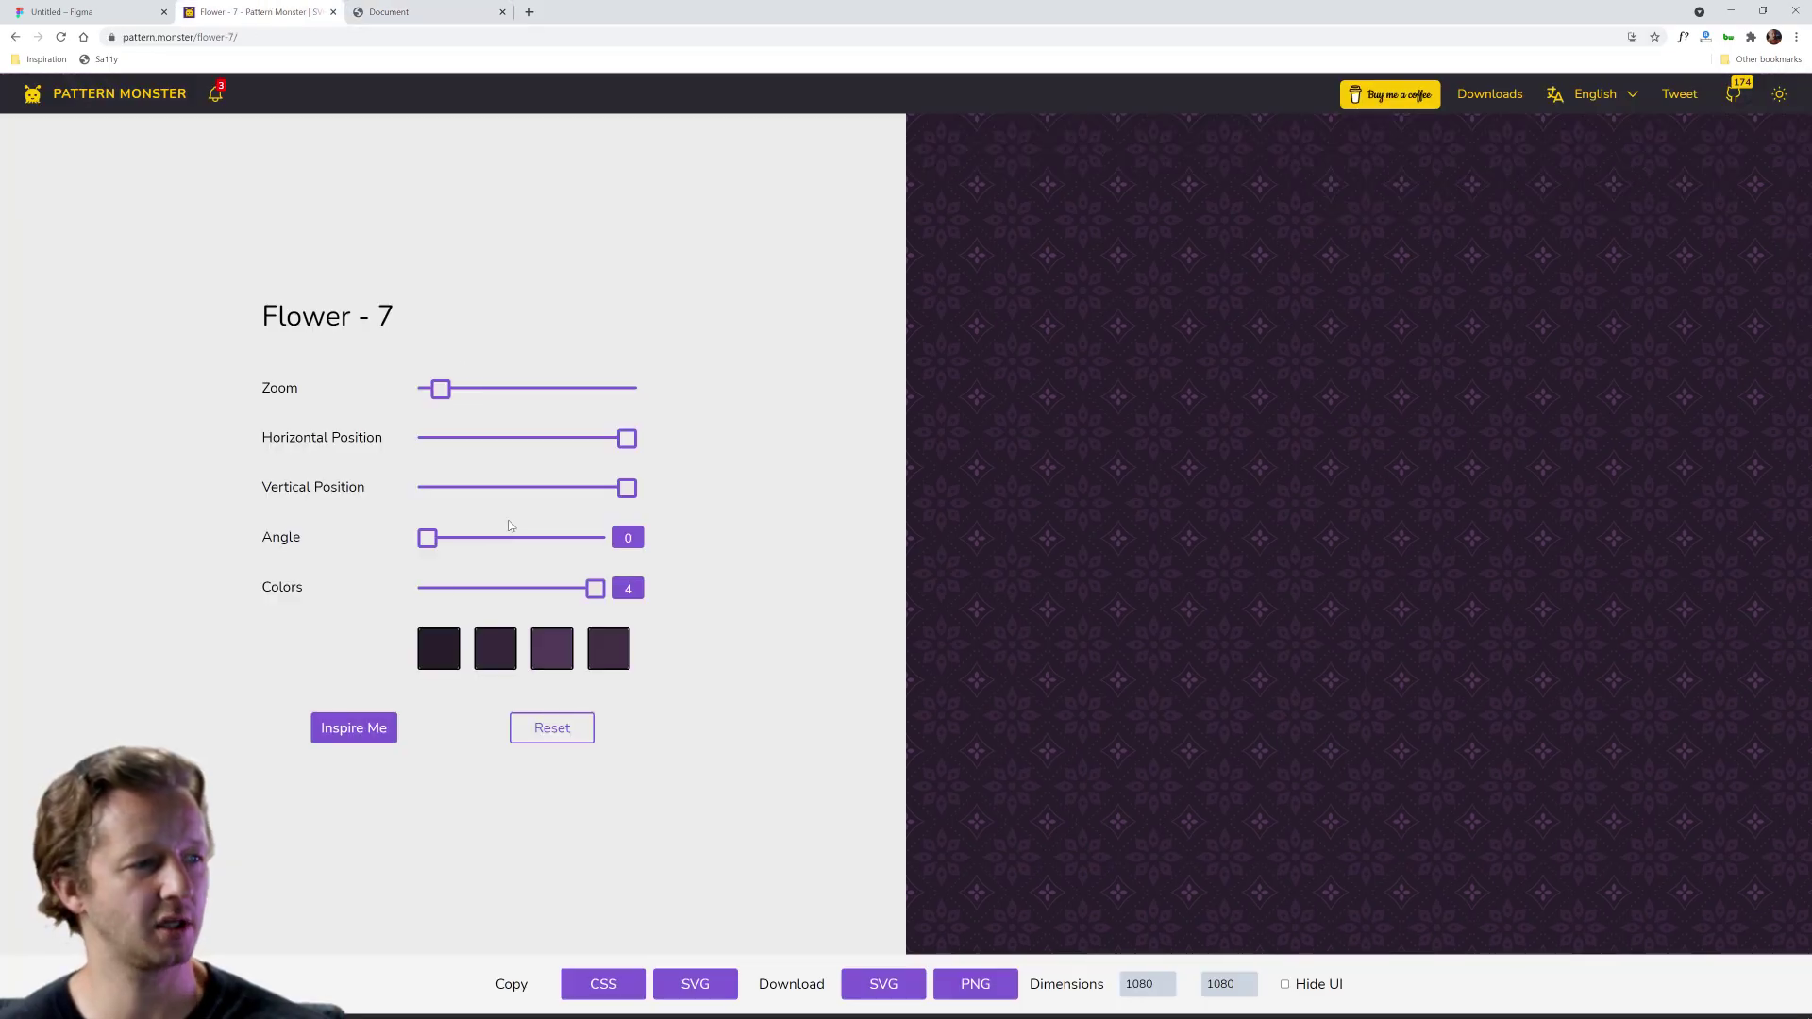
click(422, 659)
drag(436, 940, 352, 939)
key(ctrl+c)
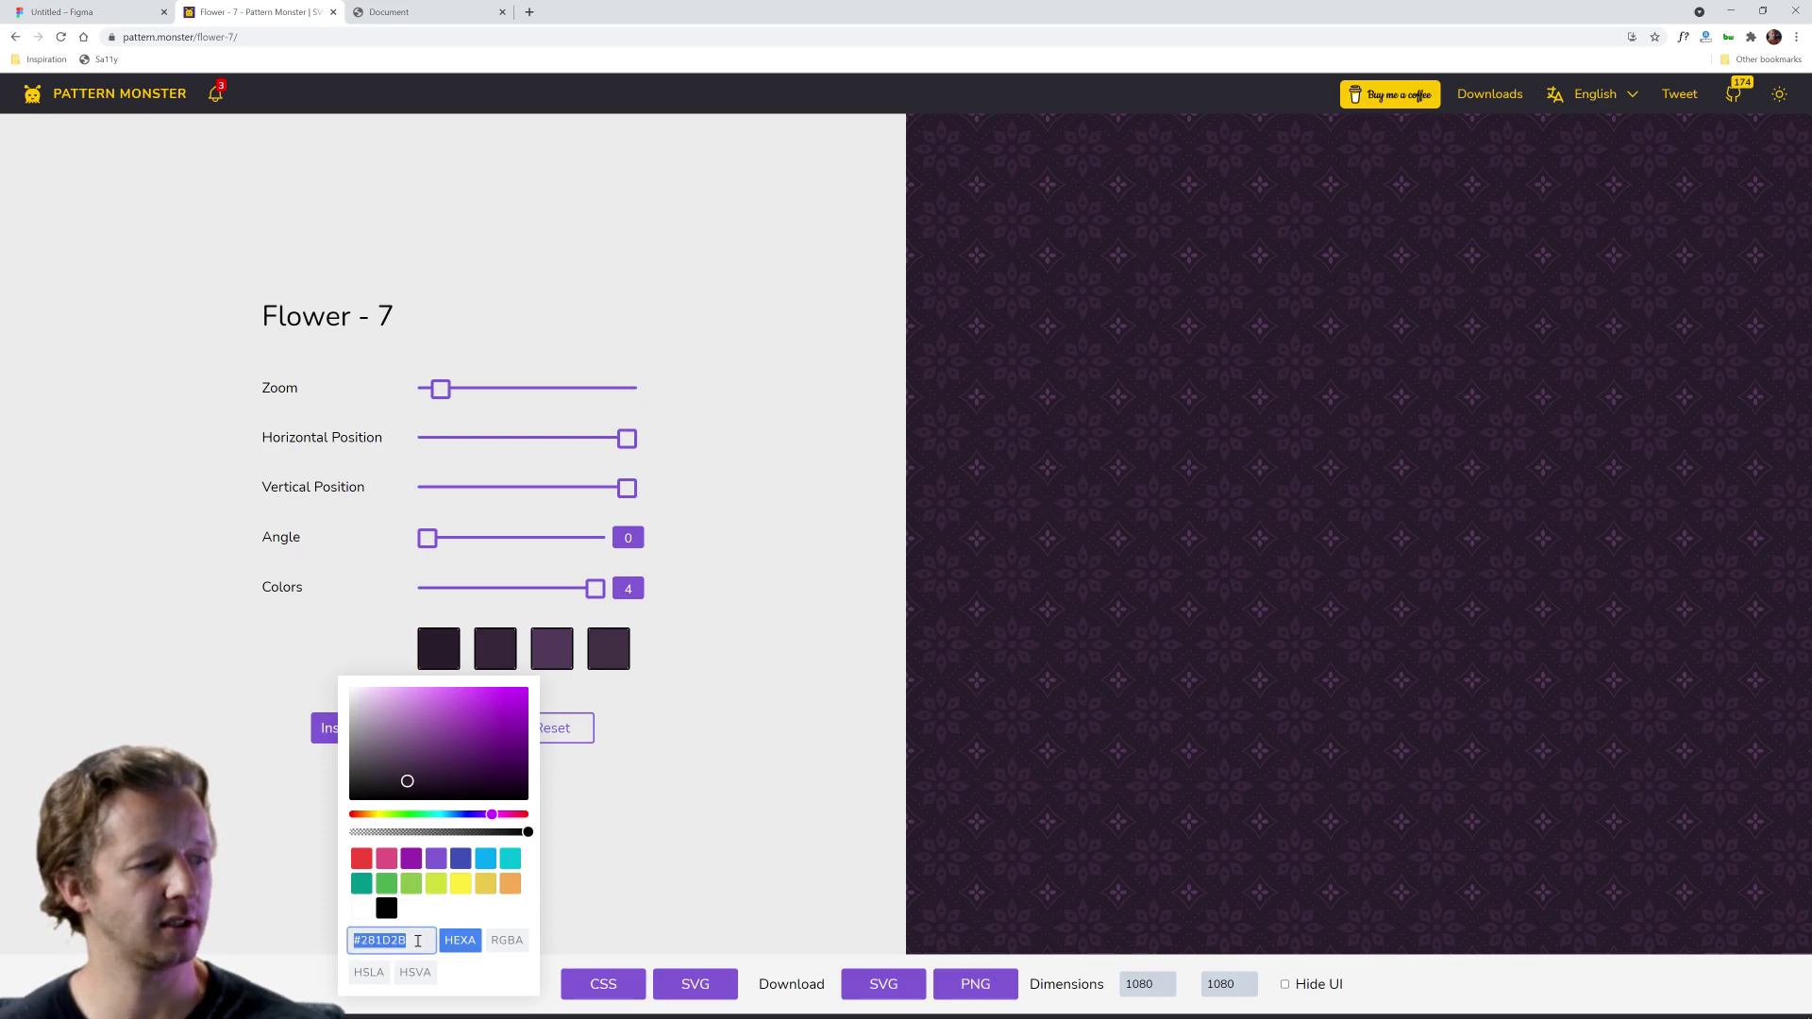
click(500, 247)
Step: Swap the body's SVG background-image for background: #281D2B and save main.css
click(433, 8)
key(super+Down)
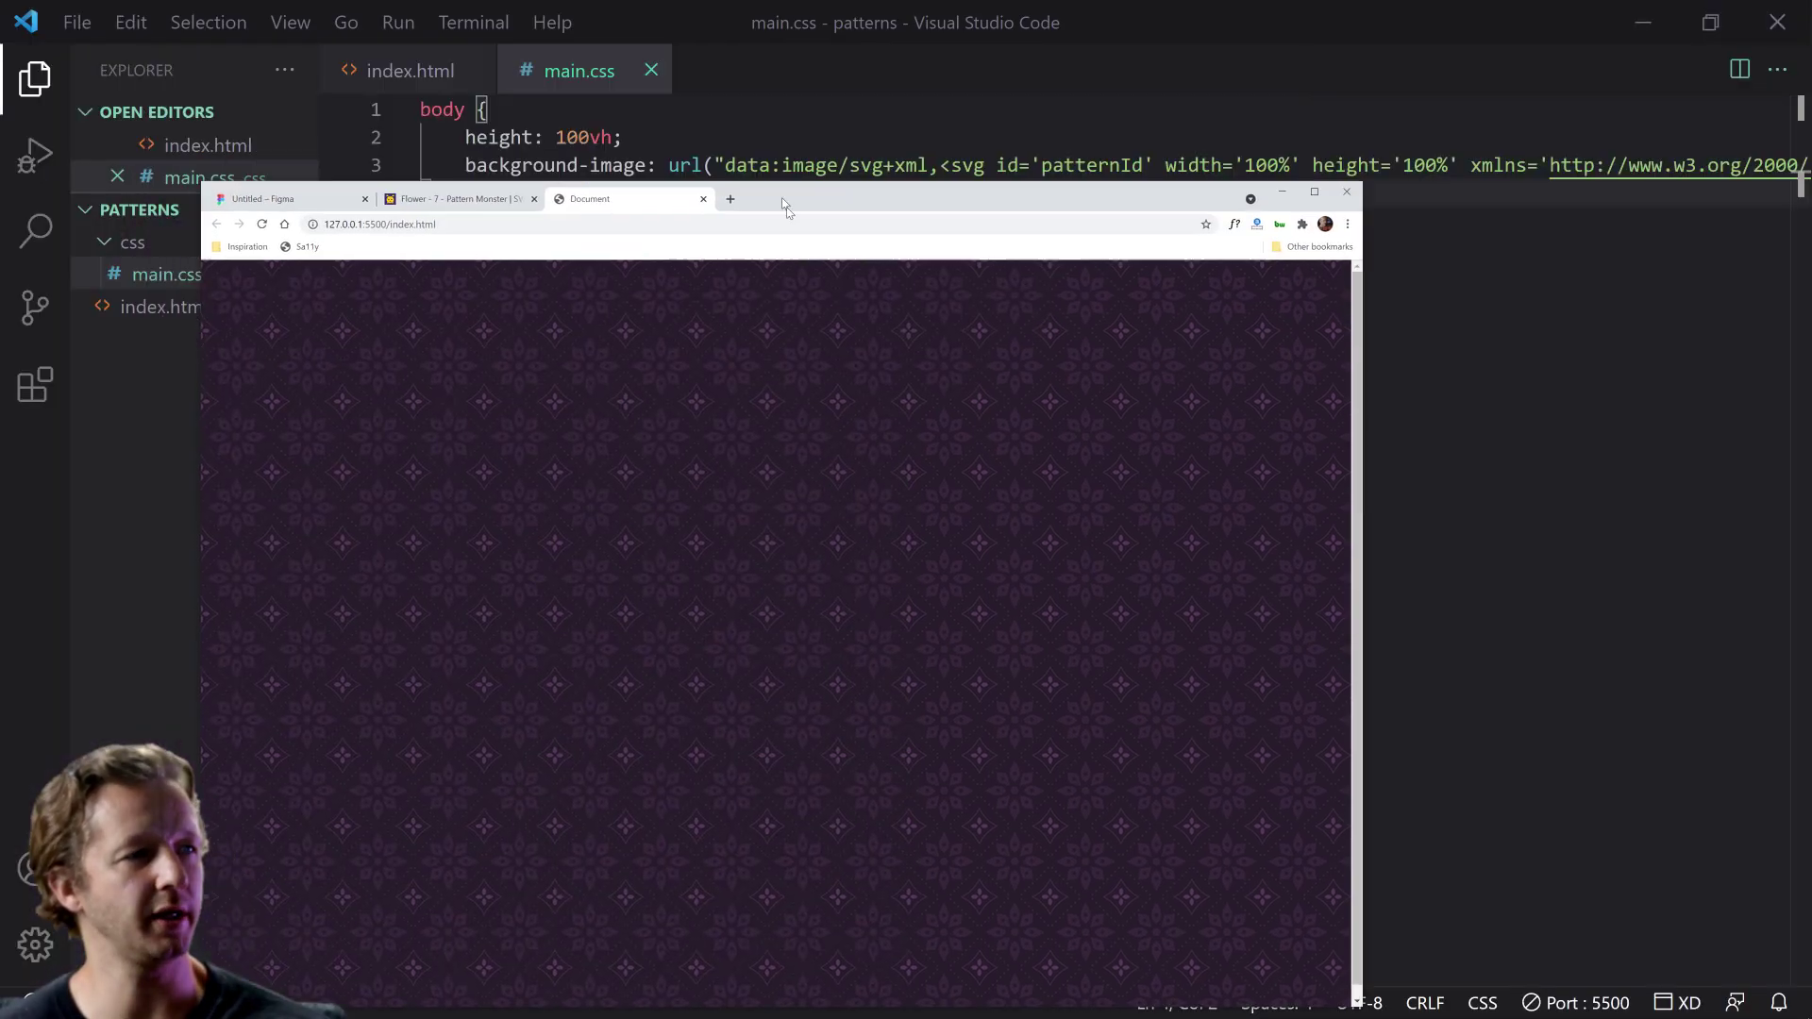
double_click(672, 165)
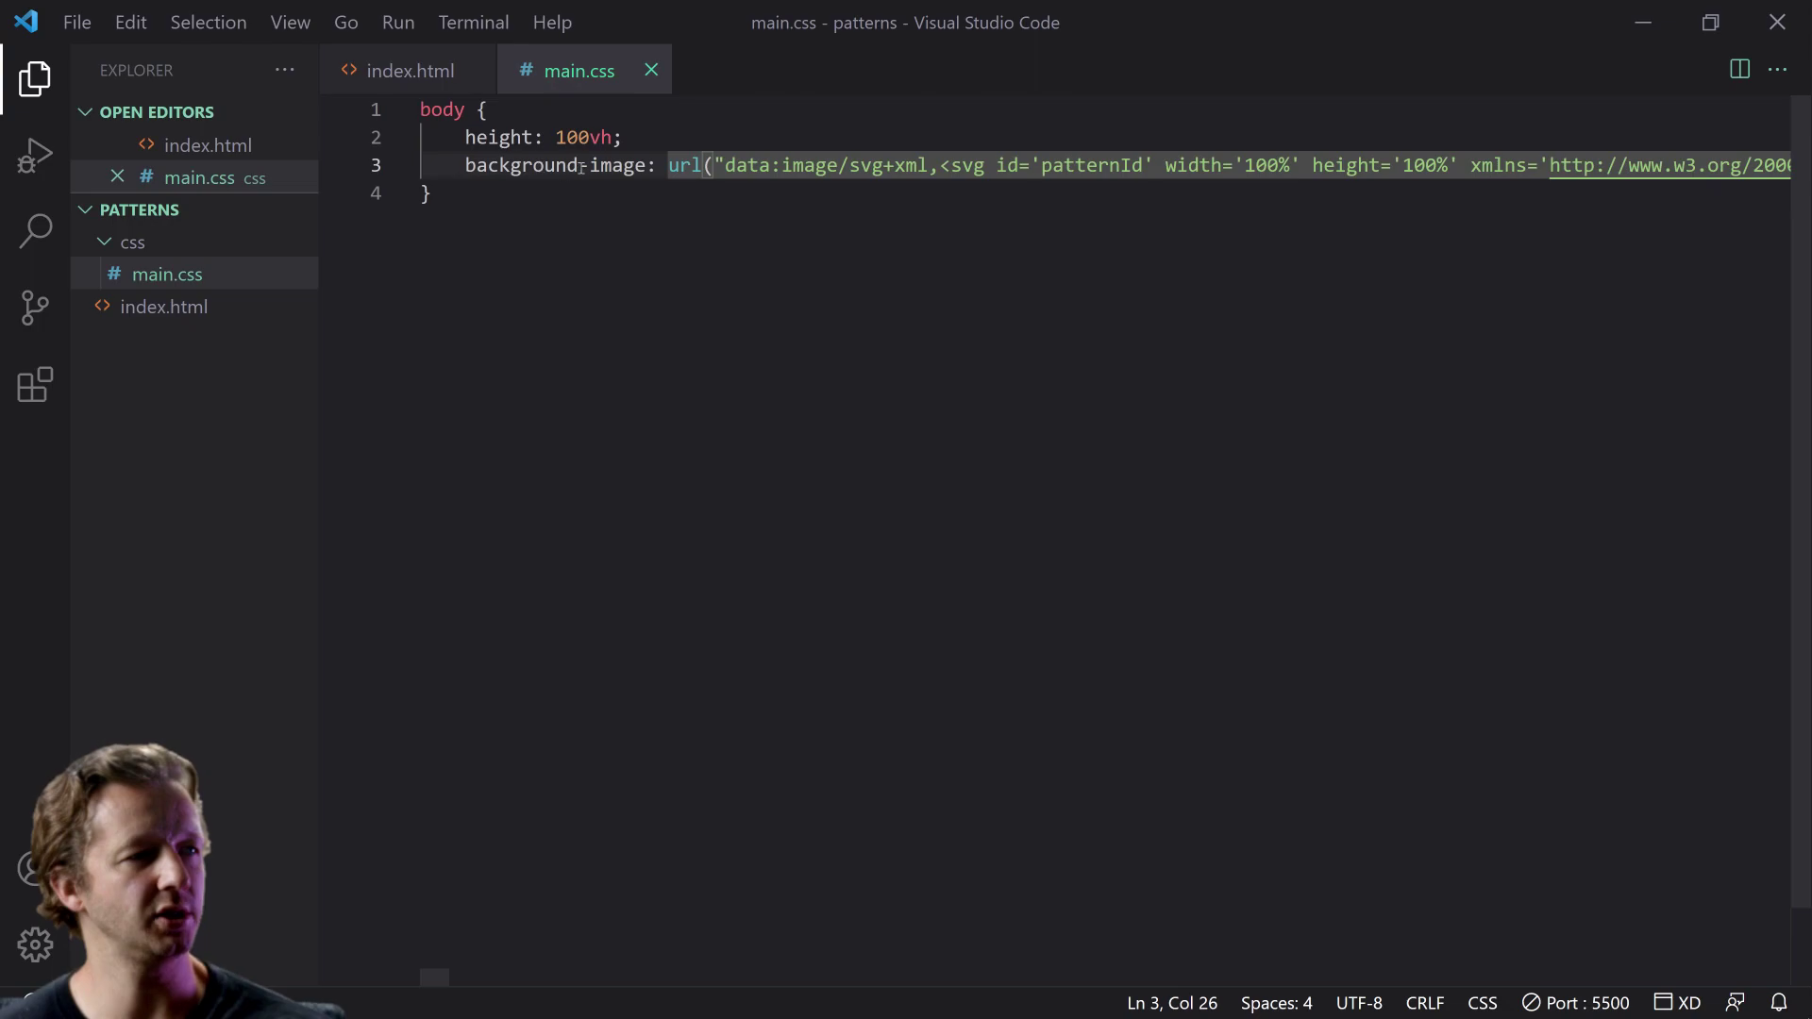
drag(582, 167, 1793, 167)
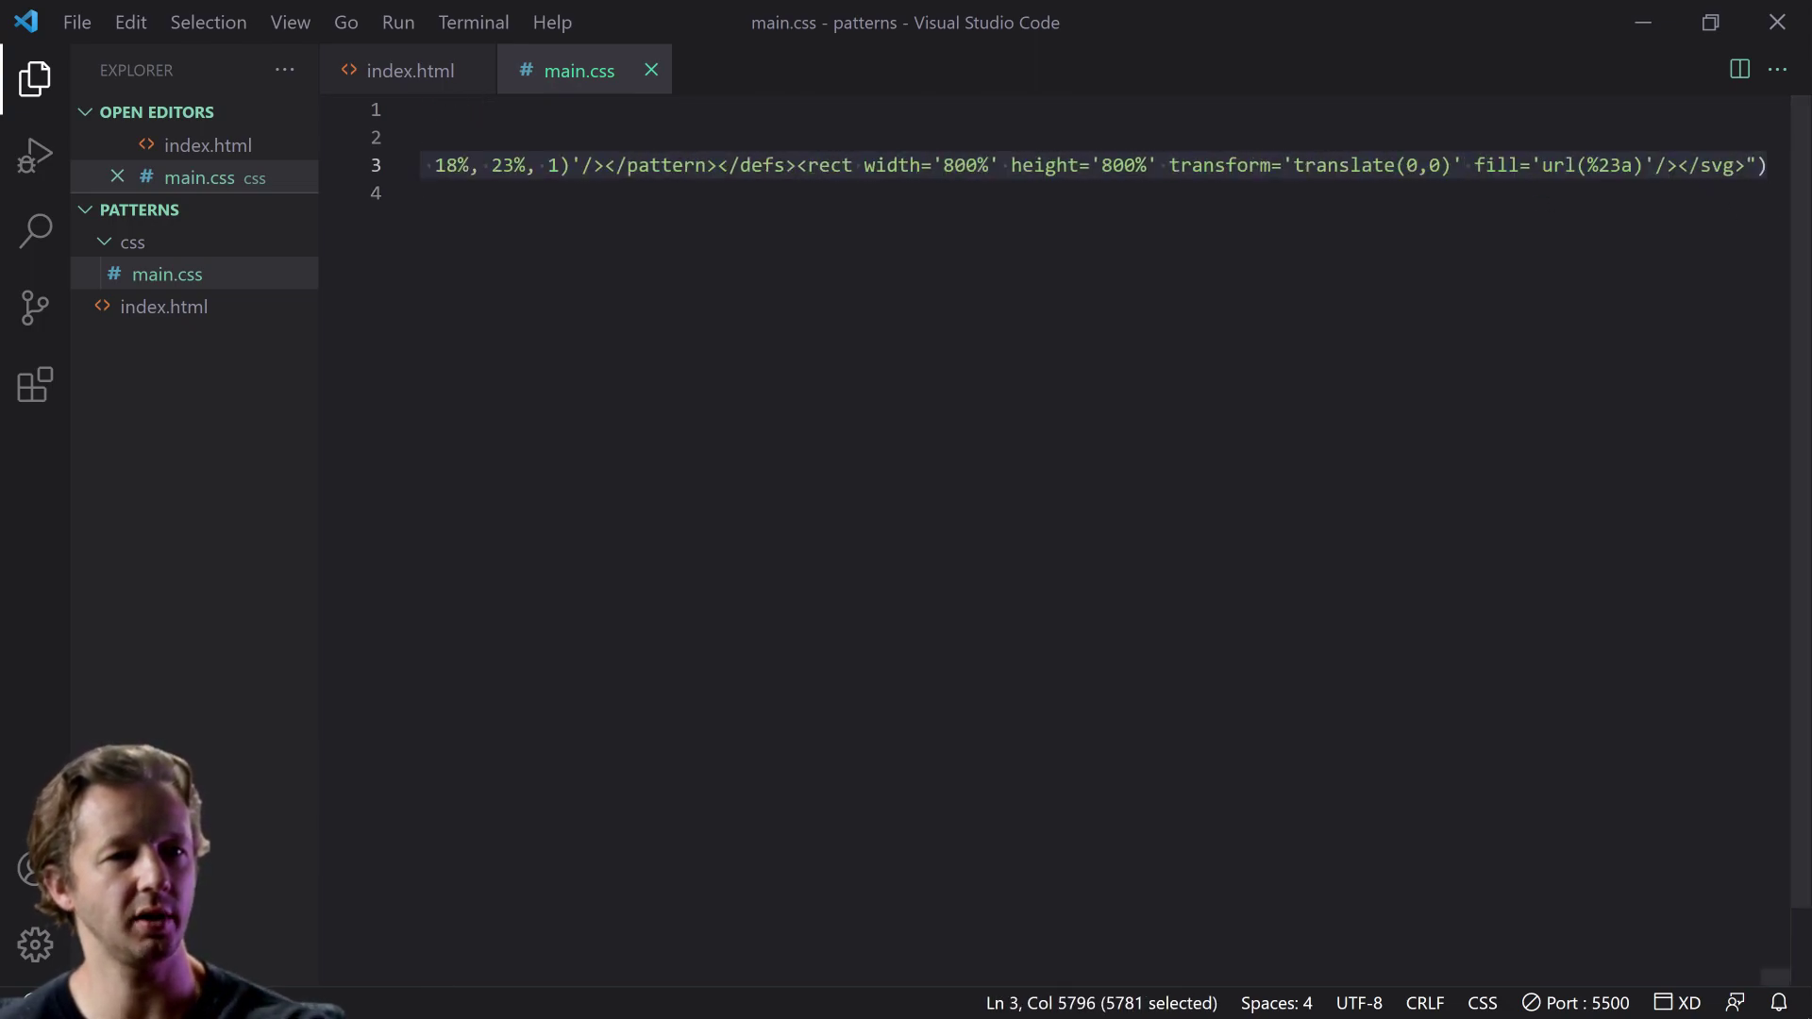
key(BackSpace)
key(Return)
key(ctrl+v)
key(End)
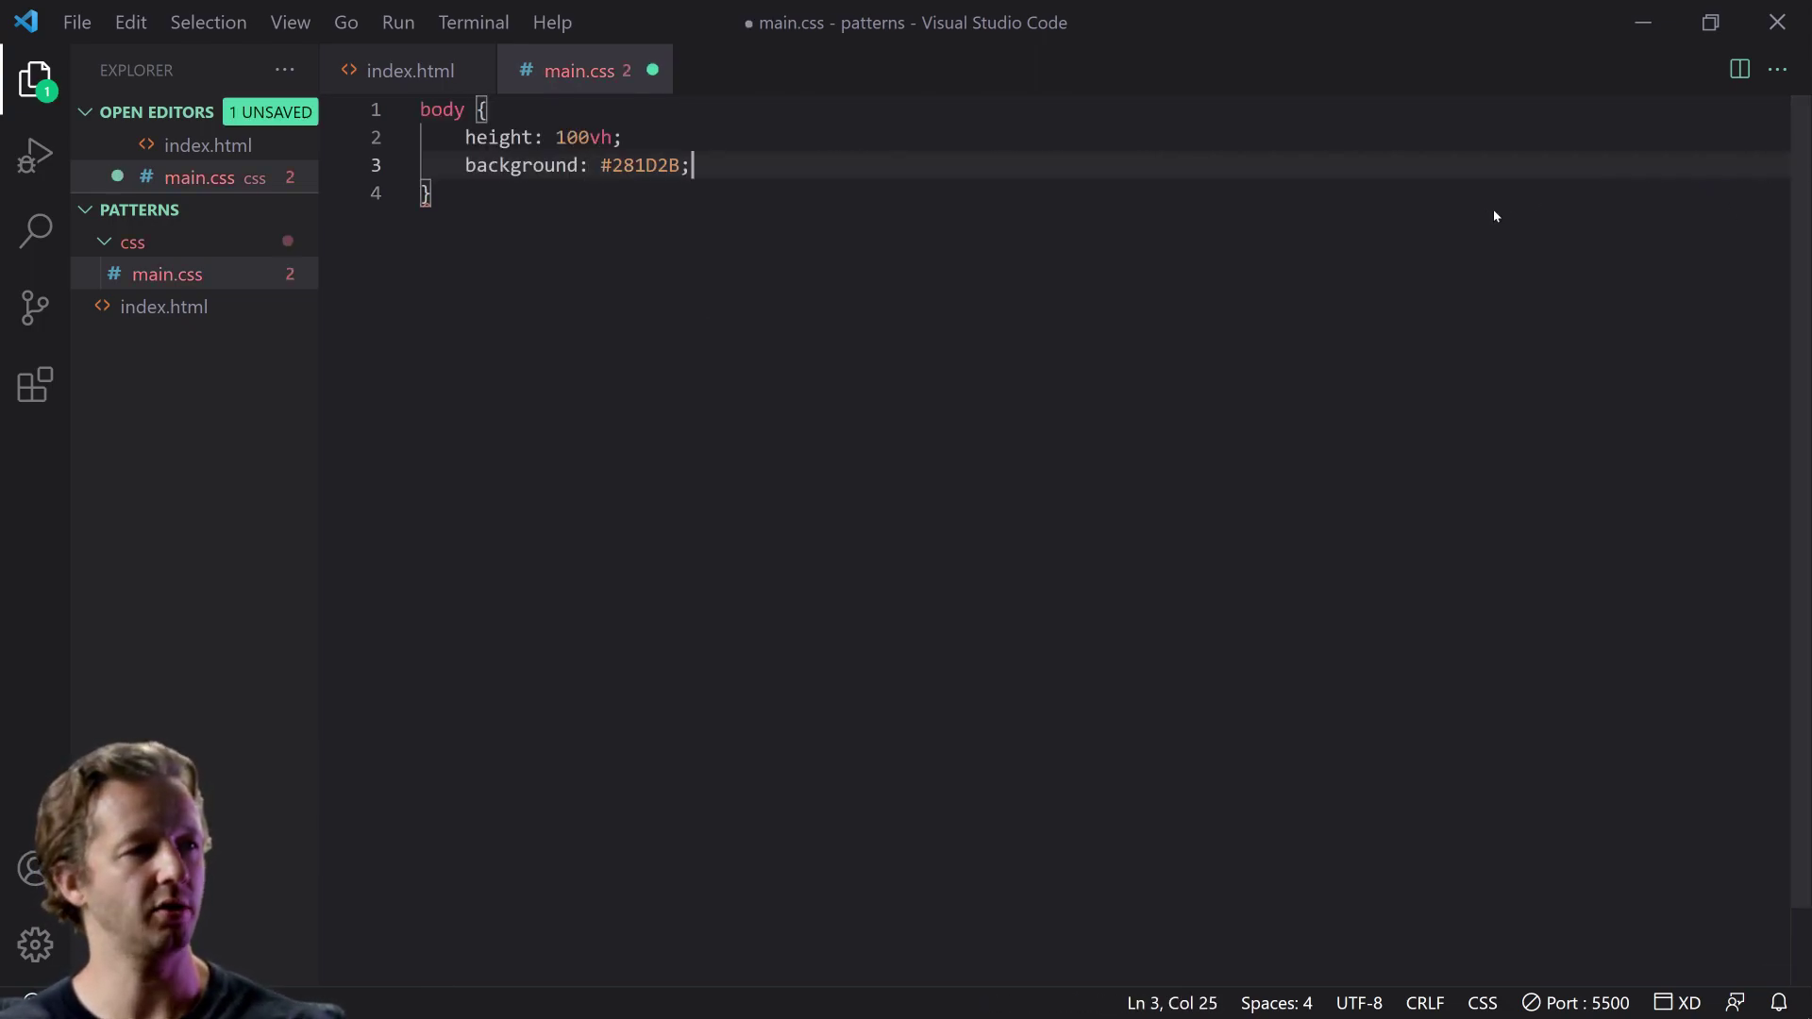
key(ctrl+s)
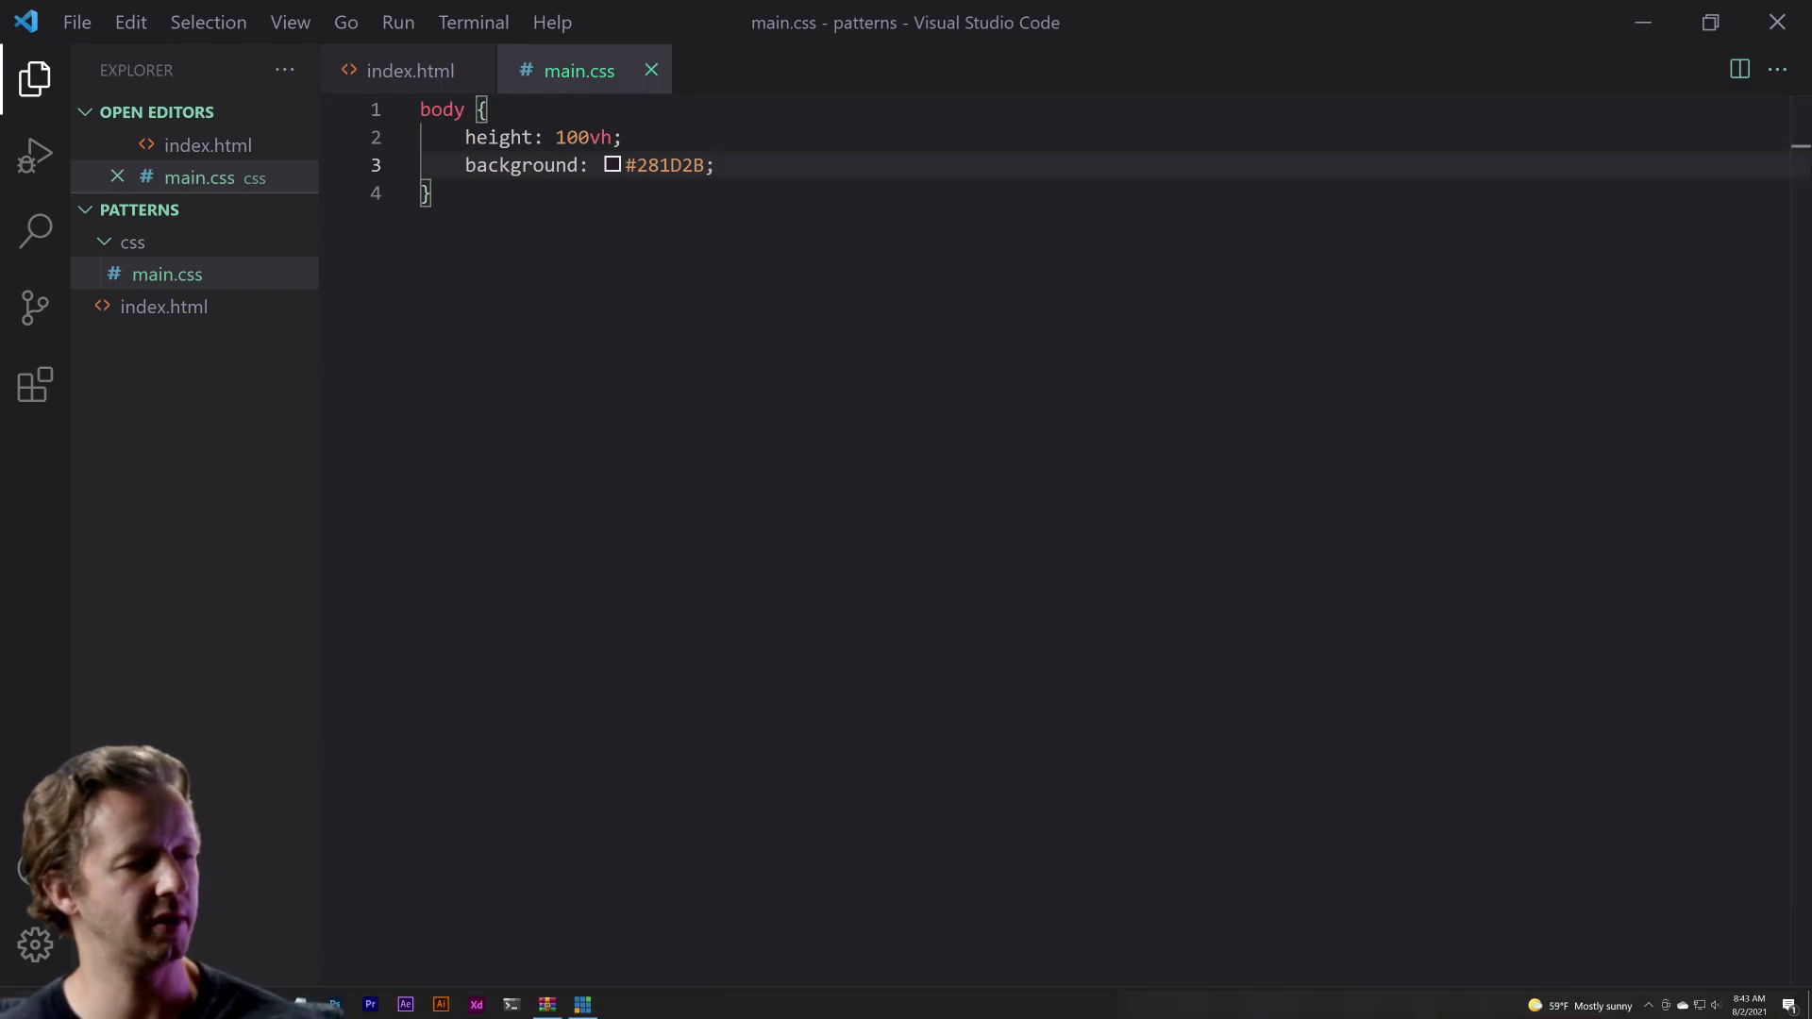
key(alt+Tab)
click(859, 168)
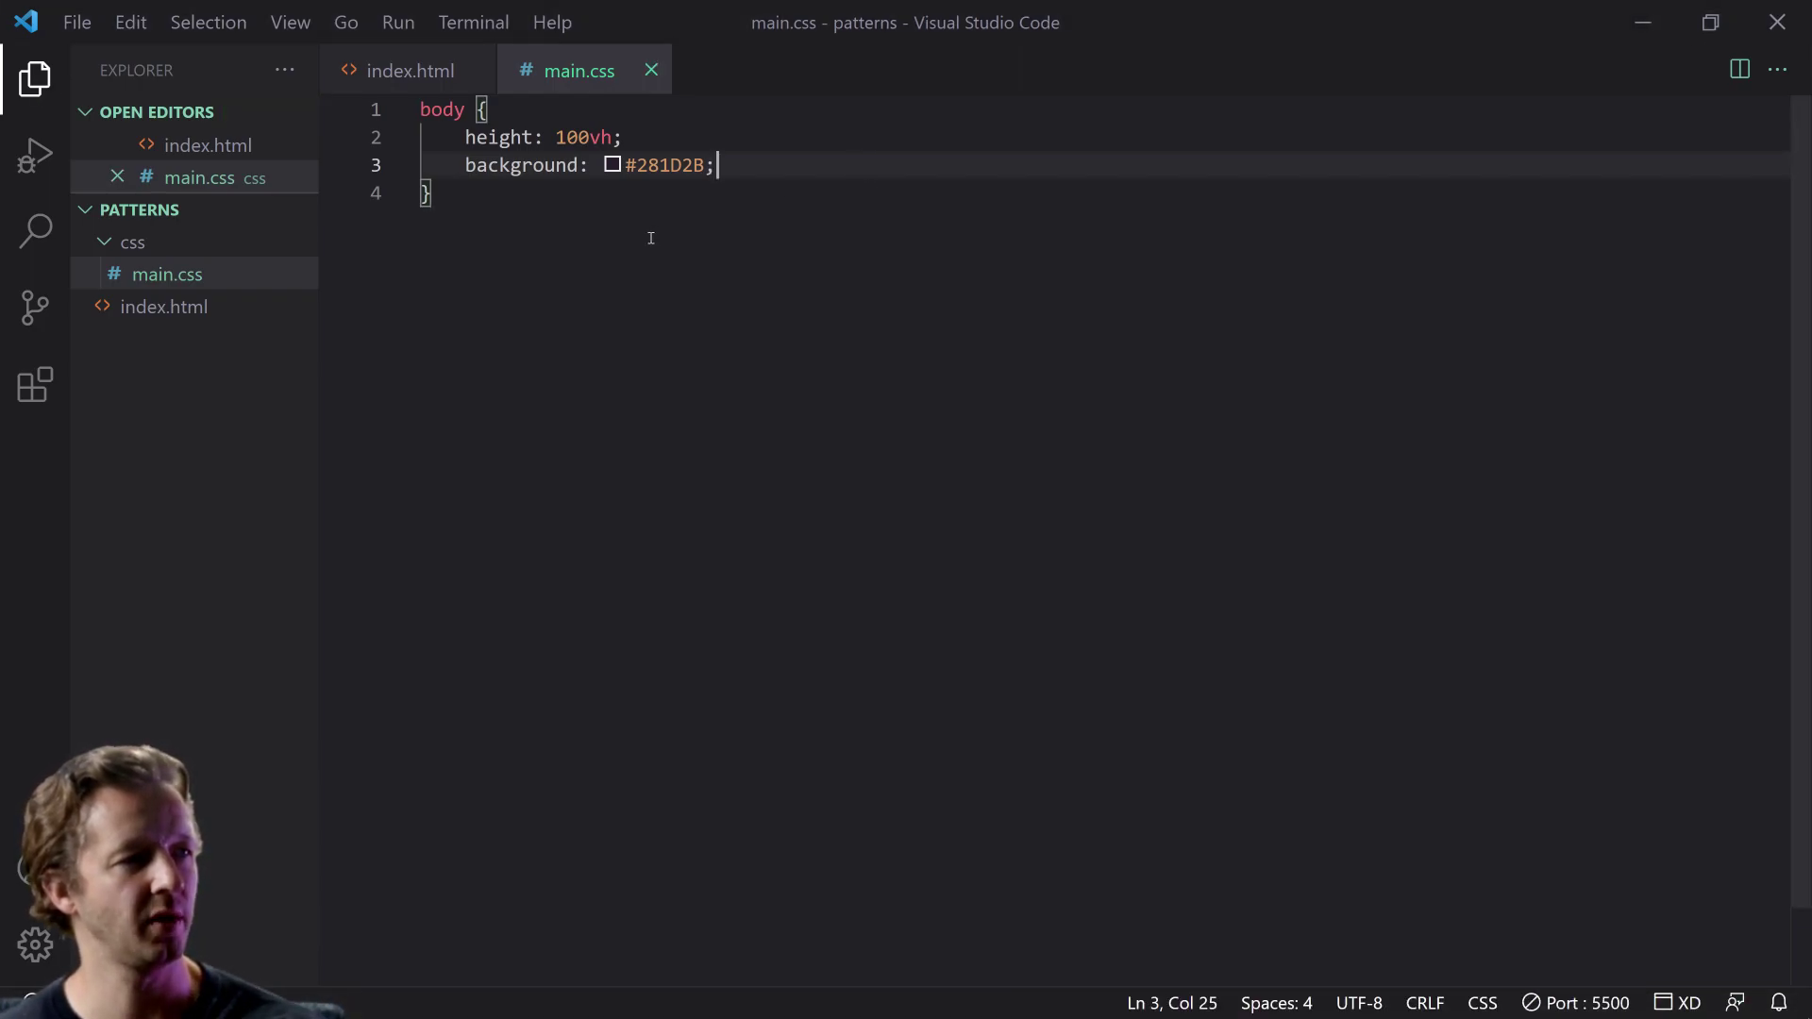
Step: Add a .section div inside the index.html body and save the file
click(652, 238)
key(Return)
click(420, 73)
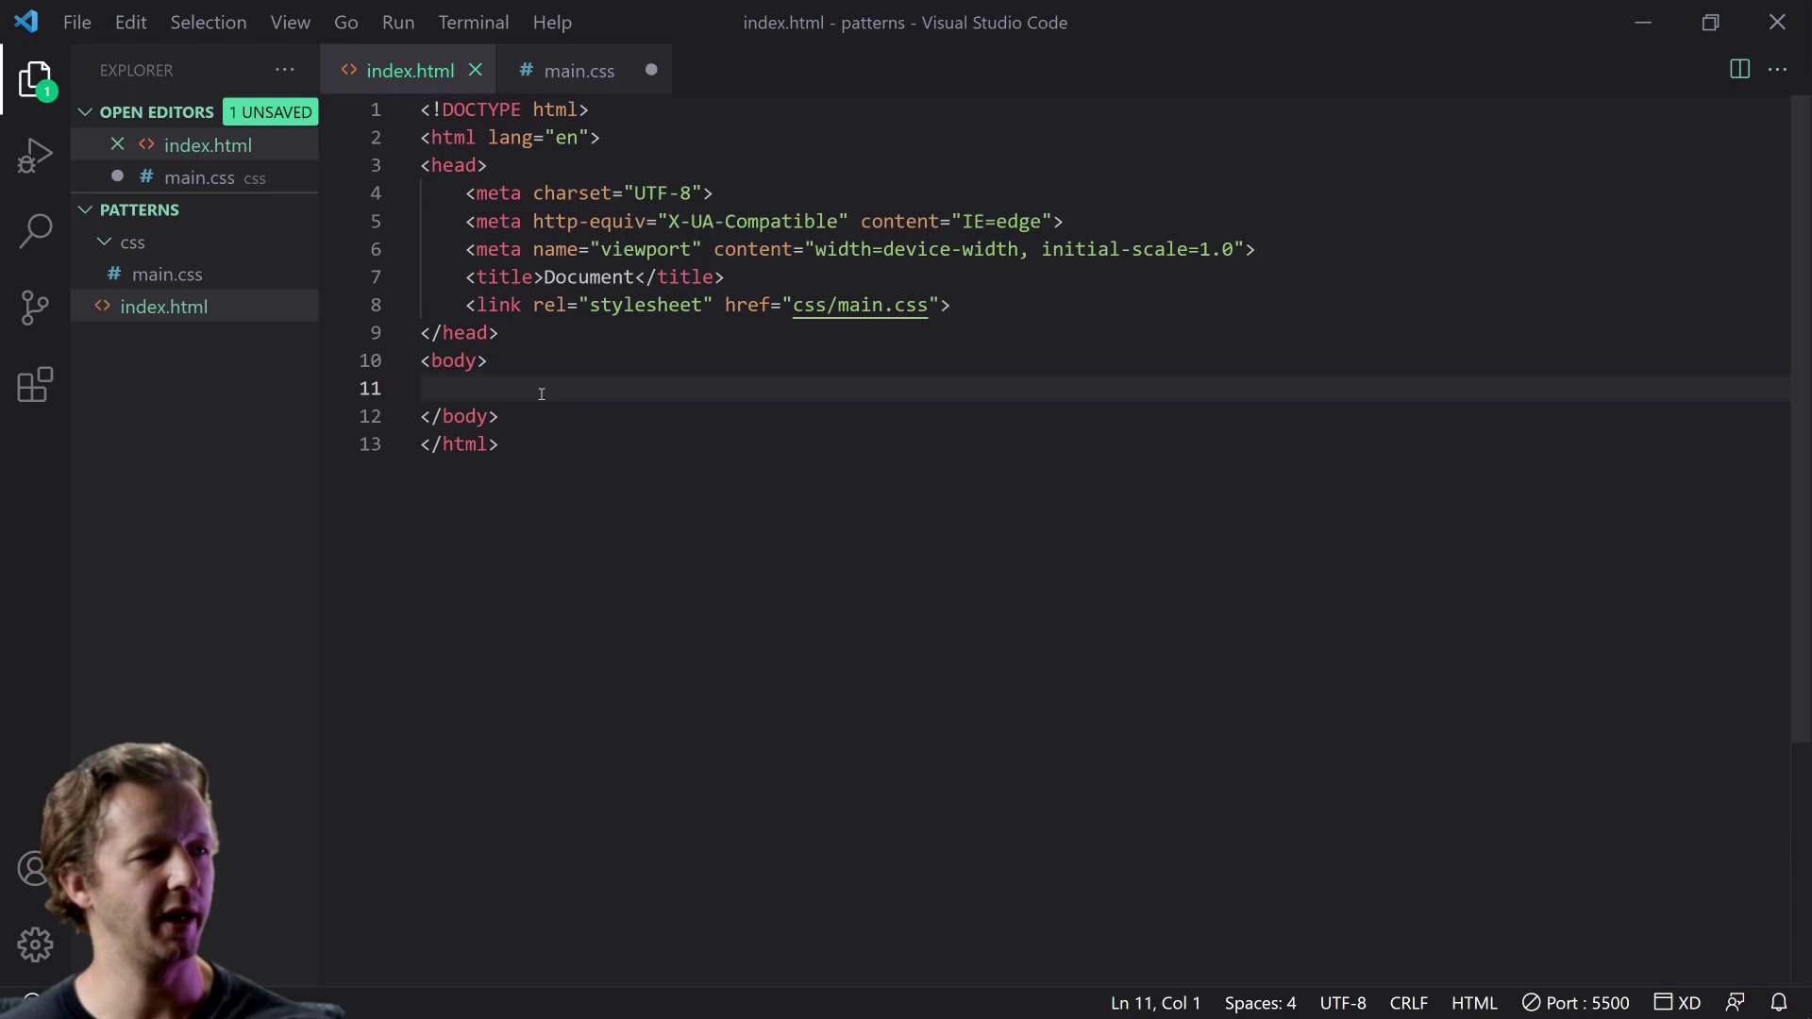
key(Tab)
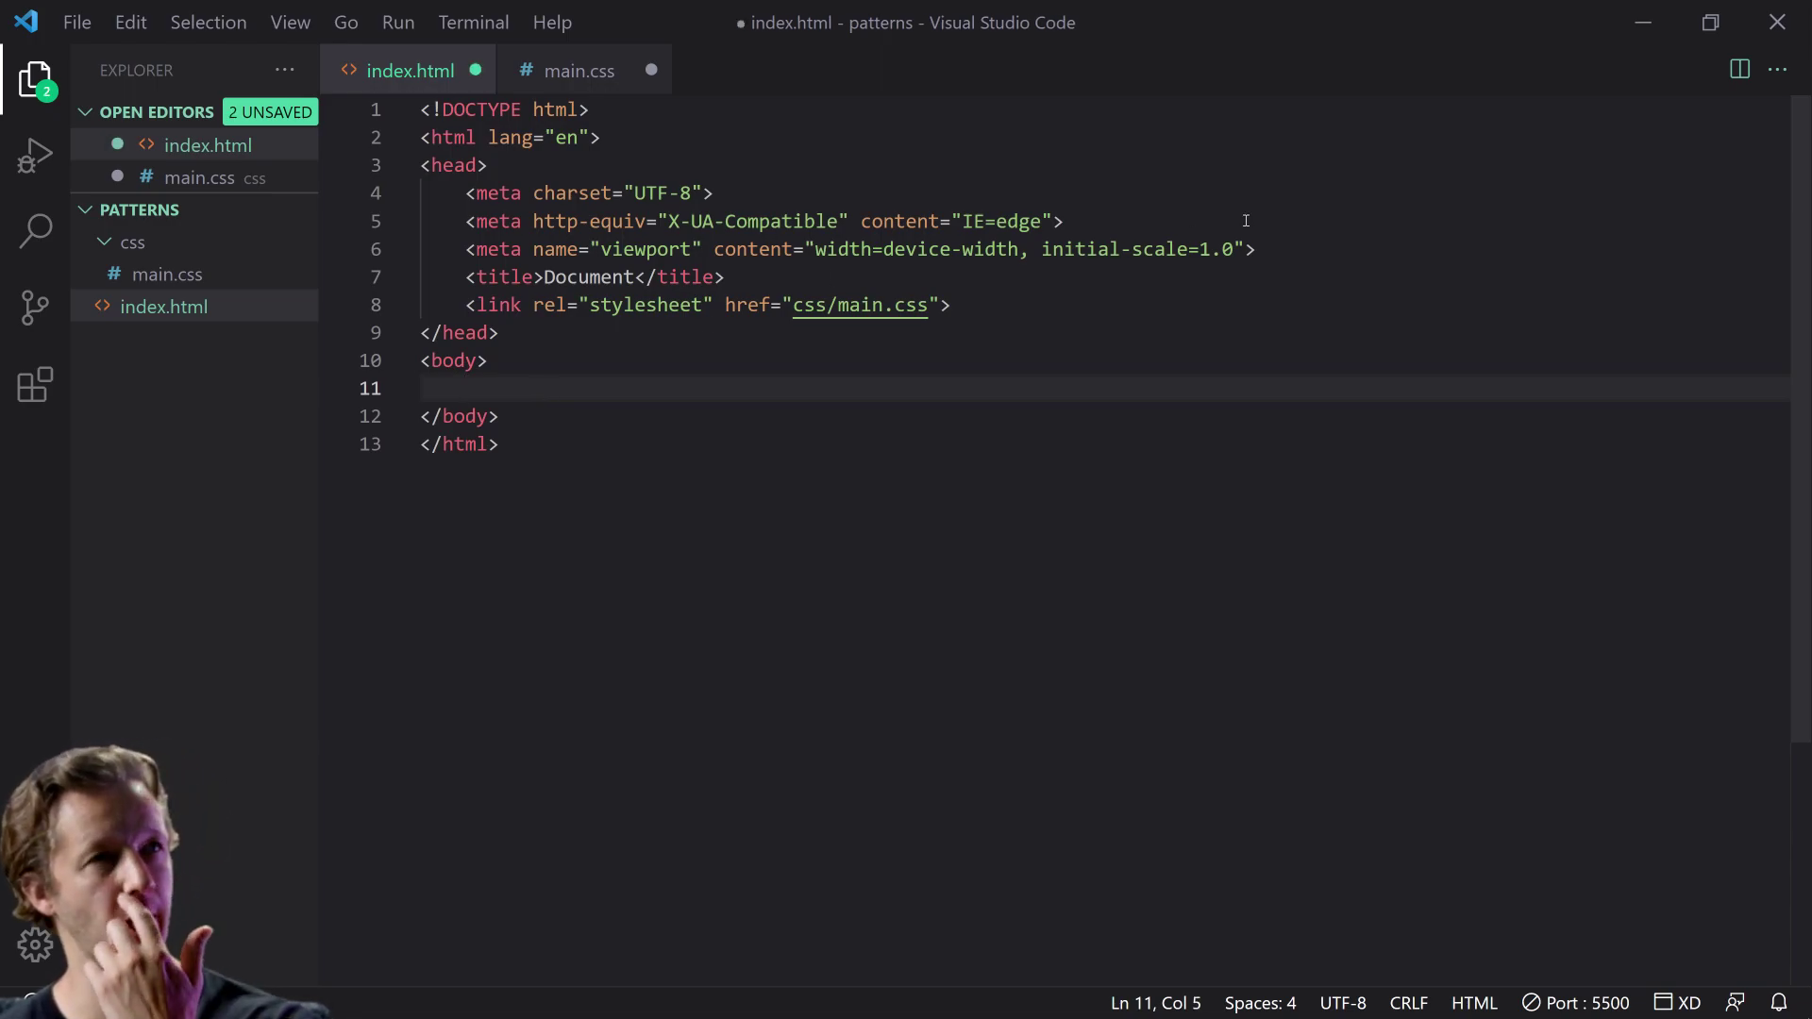
text(.section)
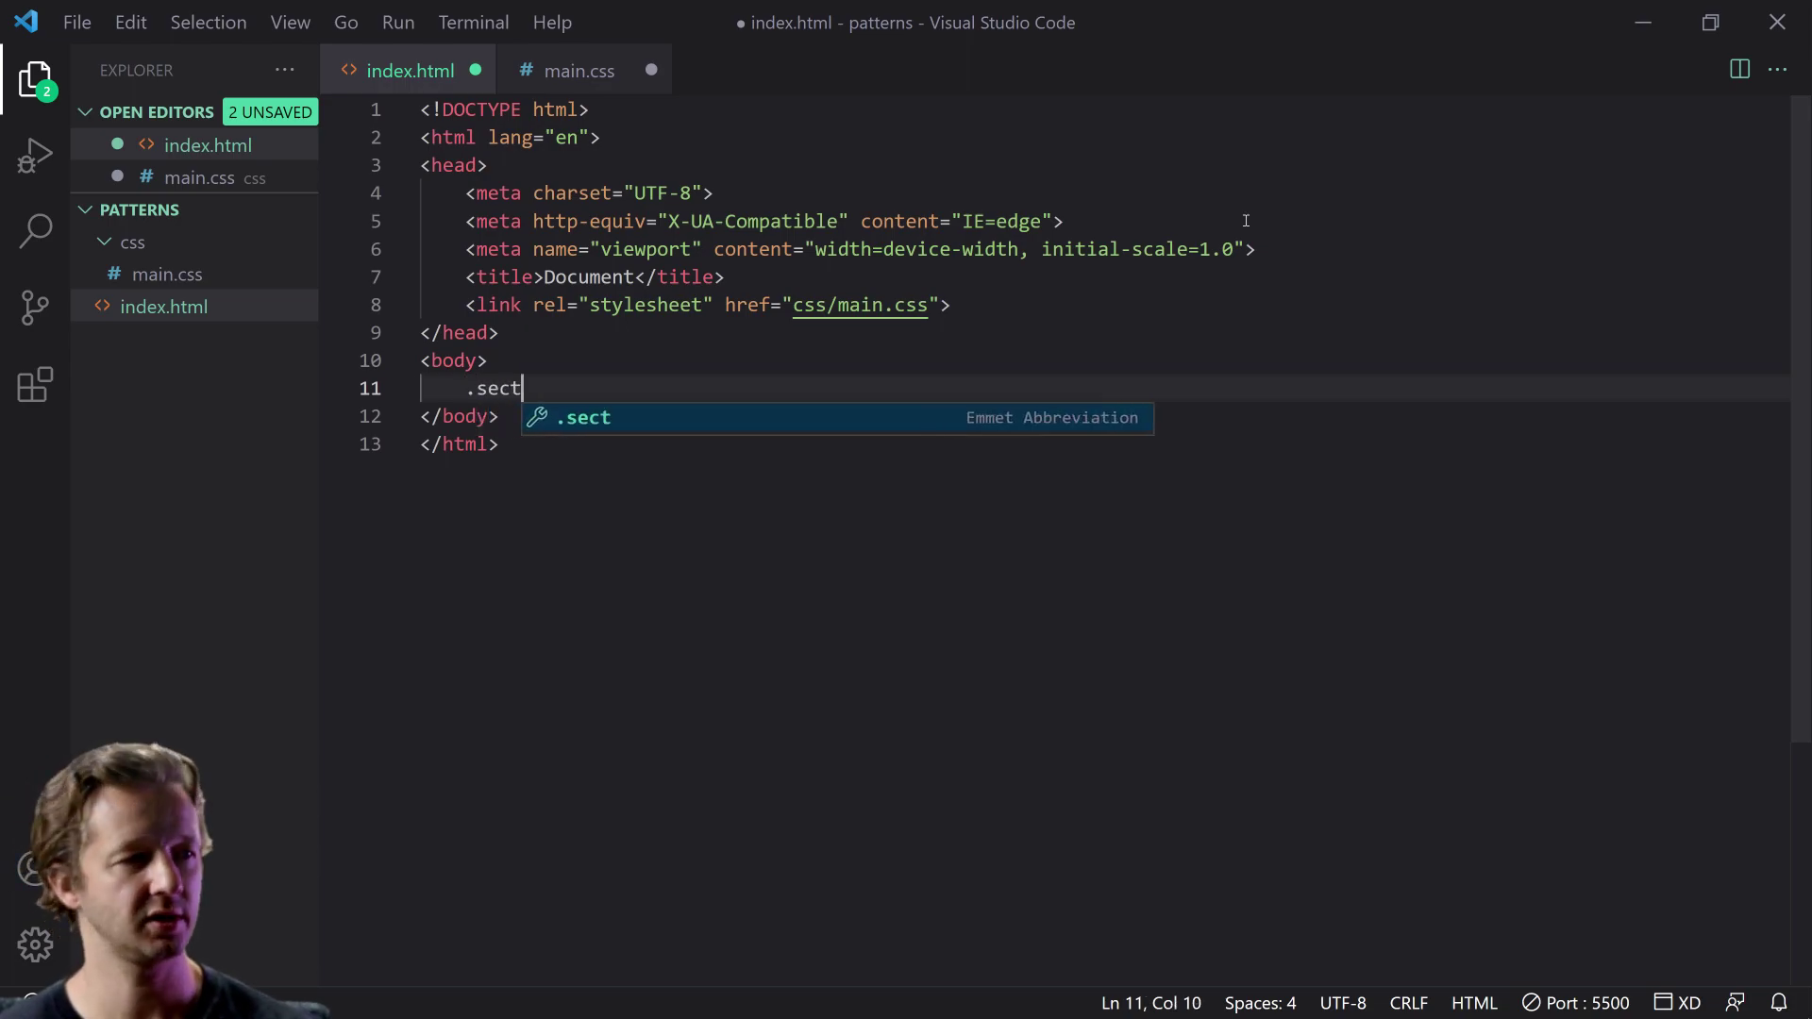
key(Tab)
key(Return)
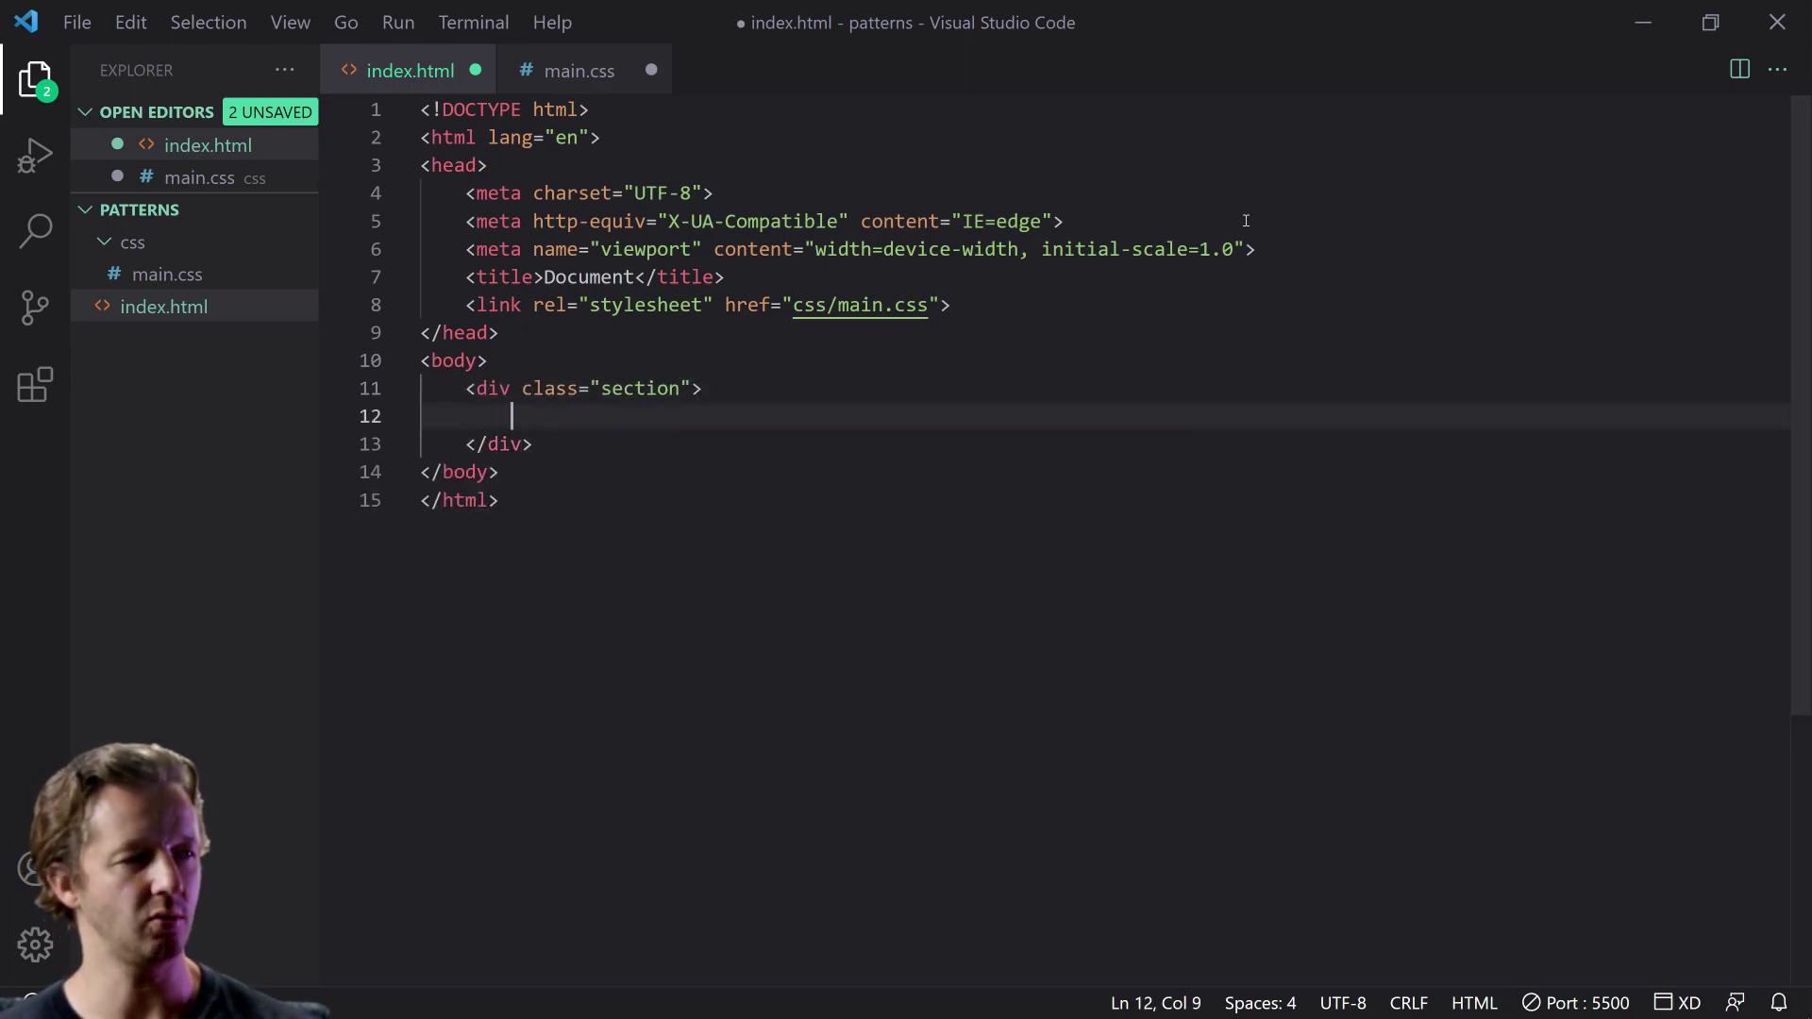
text(h1)
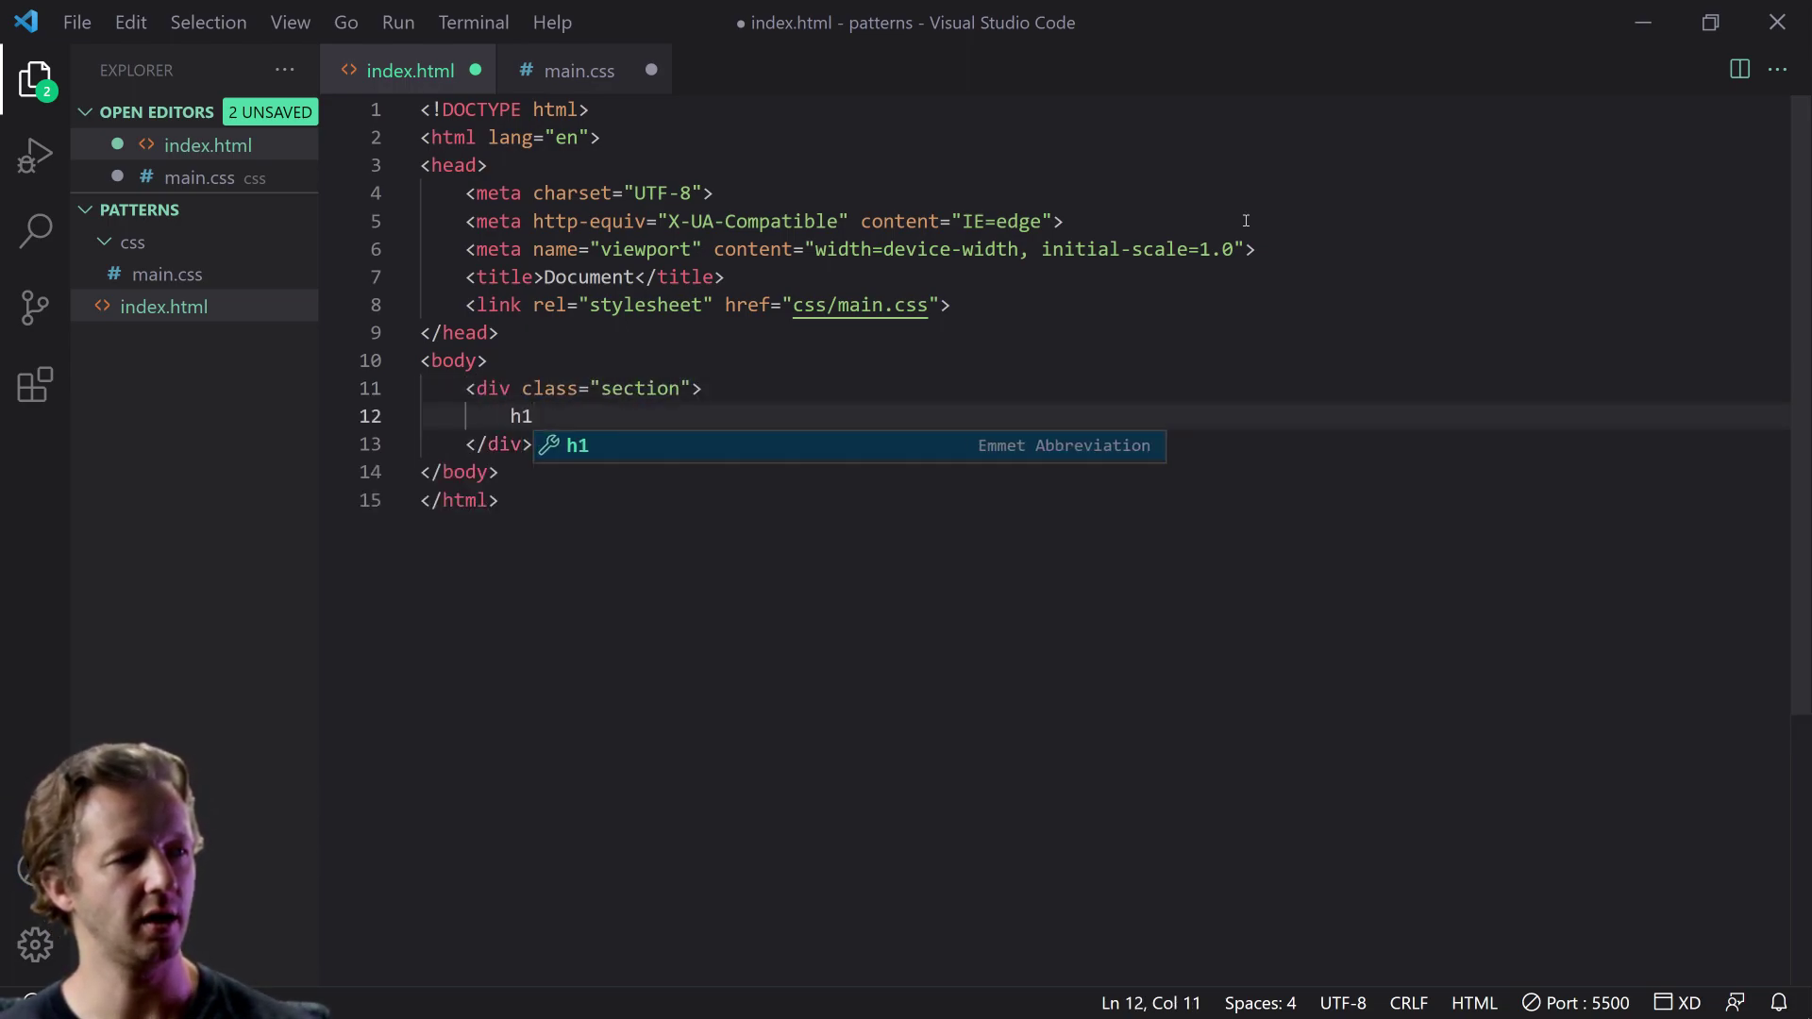
key(BackSpace)
key(BackSpace)
click(604, 443)
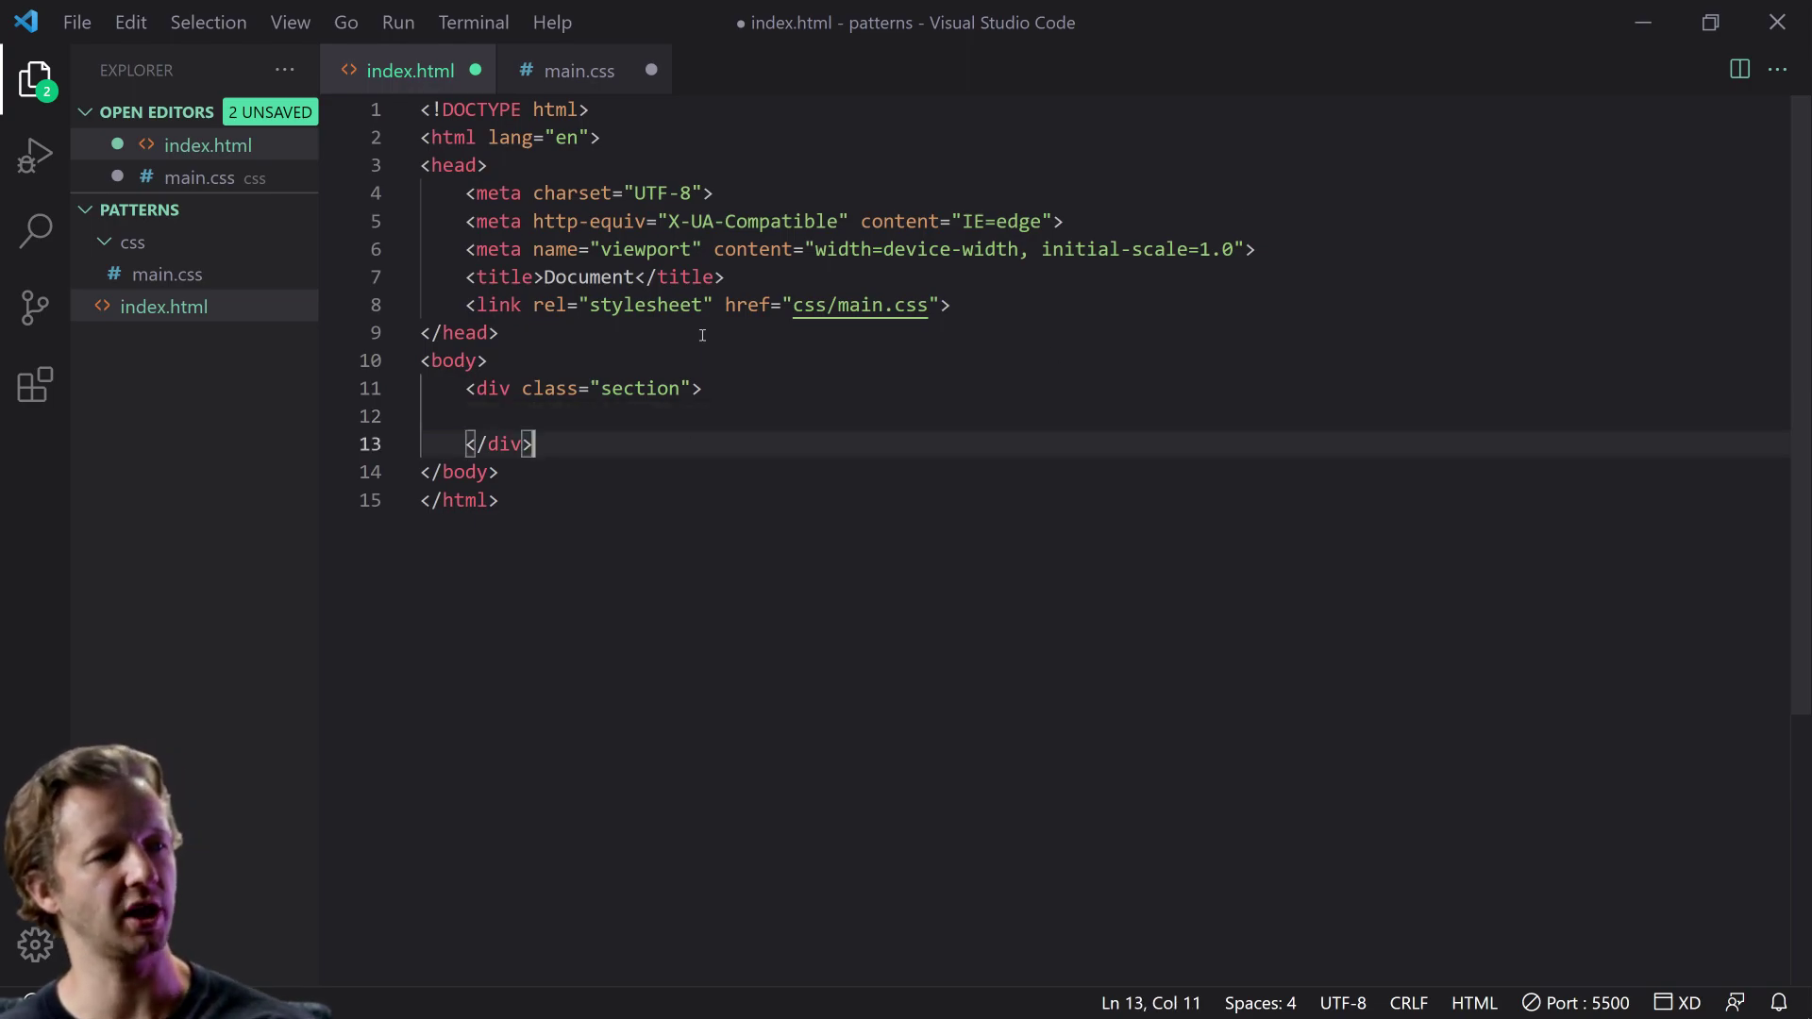
key(ctrl+s)
Step: Replace the div with an empty section element and save index.html
click(579, 71)
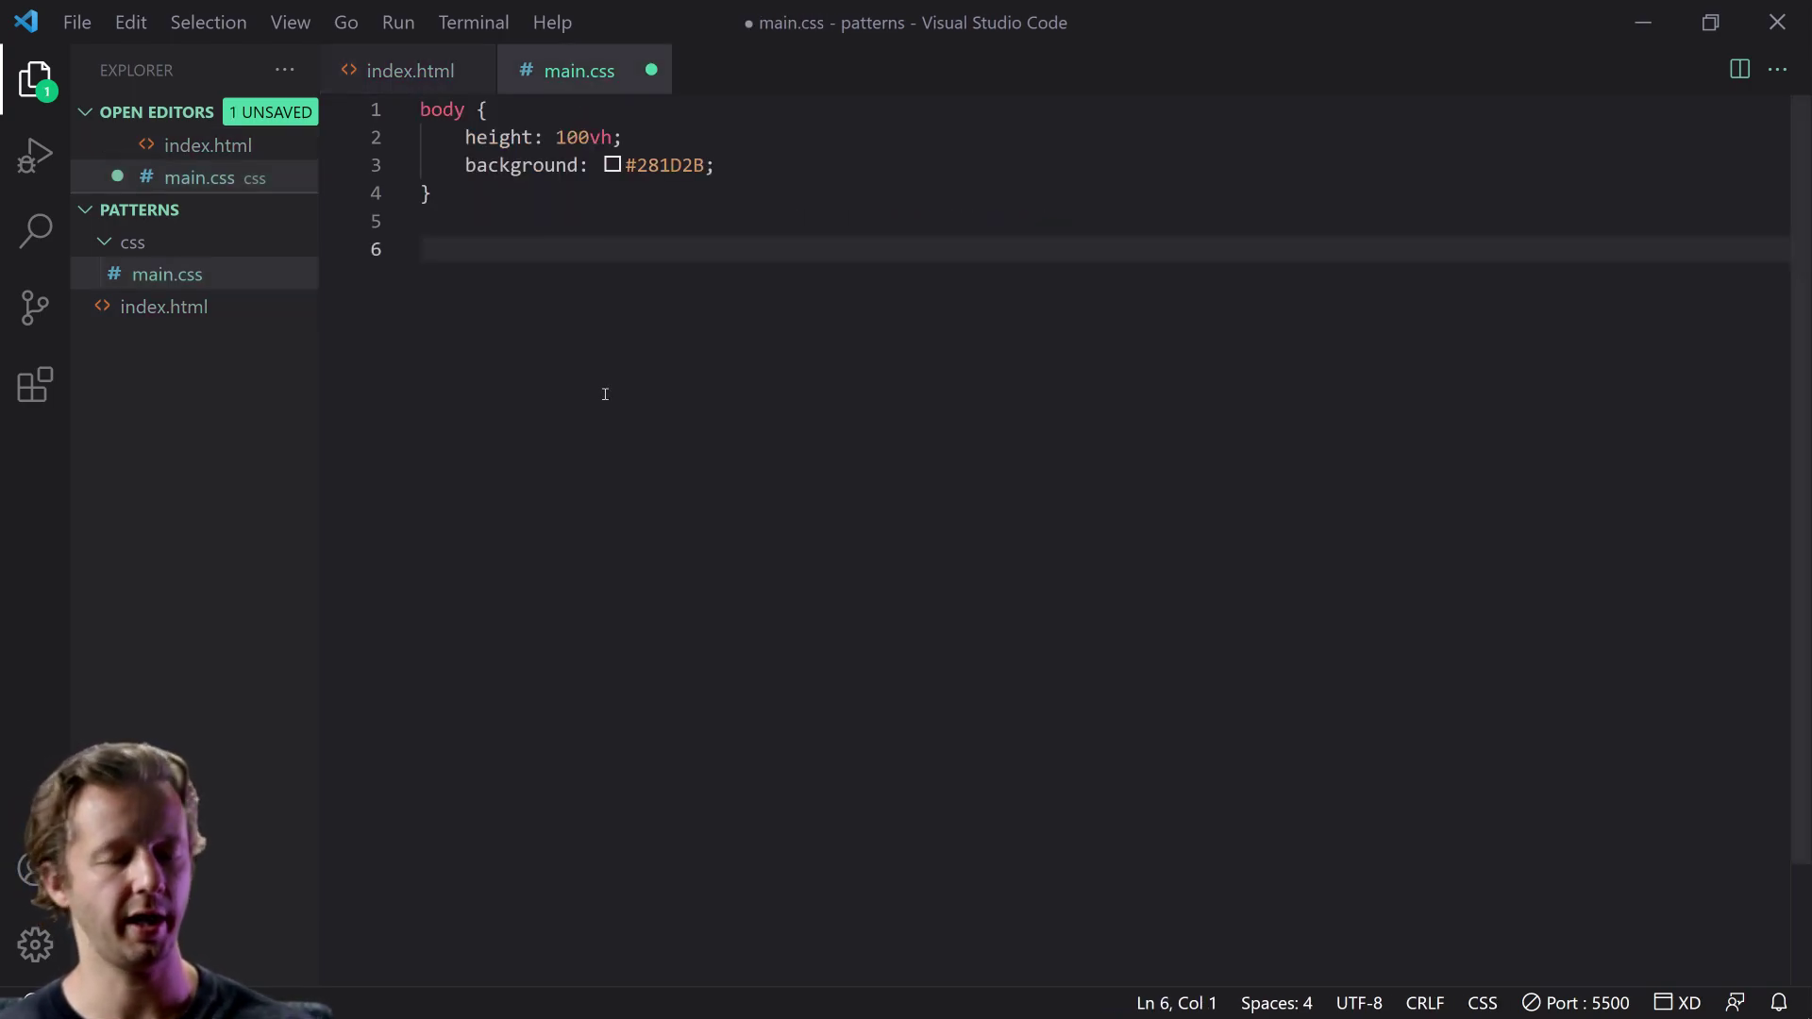
click(414, 82)
drag(567, 443, 467, 387)
key(BackSpace)
text(section)
key(Tab)
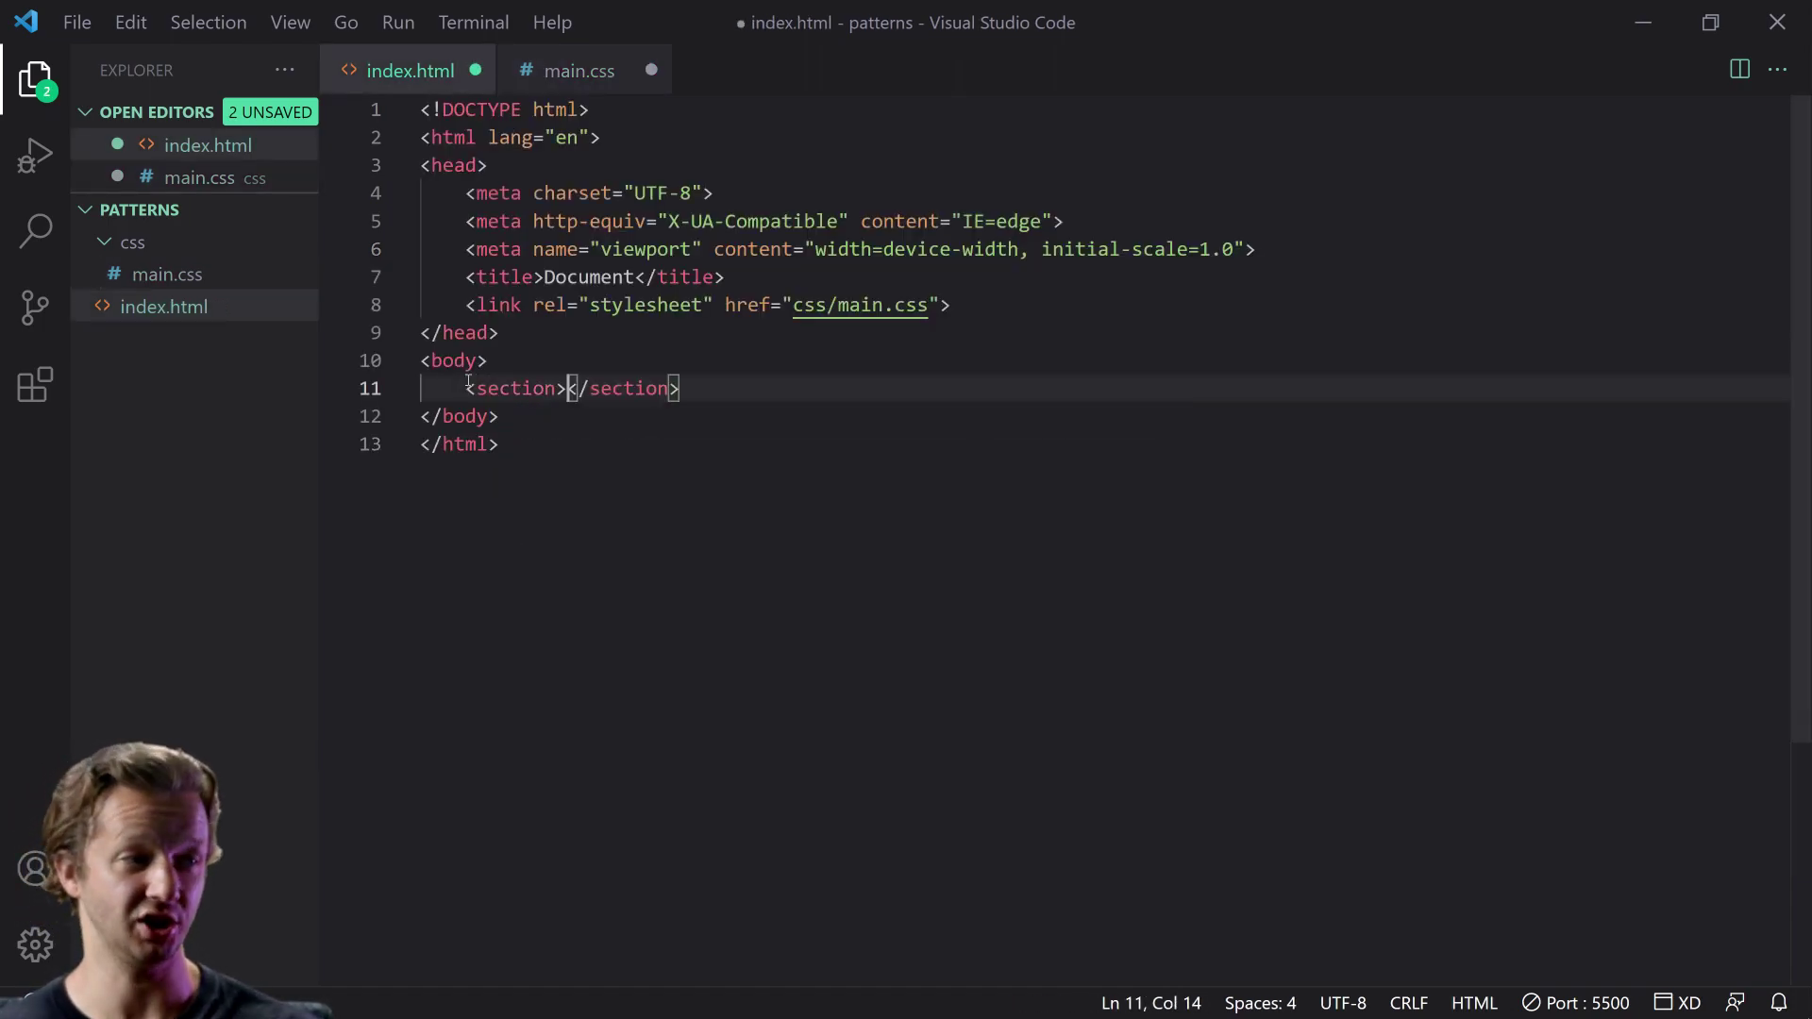
key(ctrl+s)
key(ctrl+Tab)
Step: Start a section rule and paste the Flower - 7 pattern background declaration into it
text(sec)
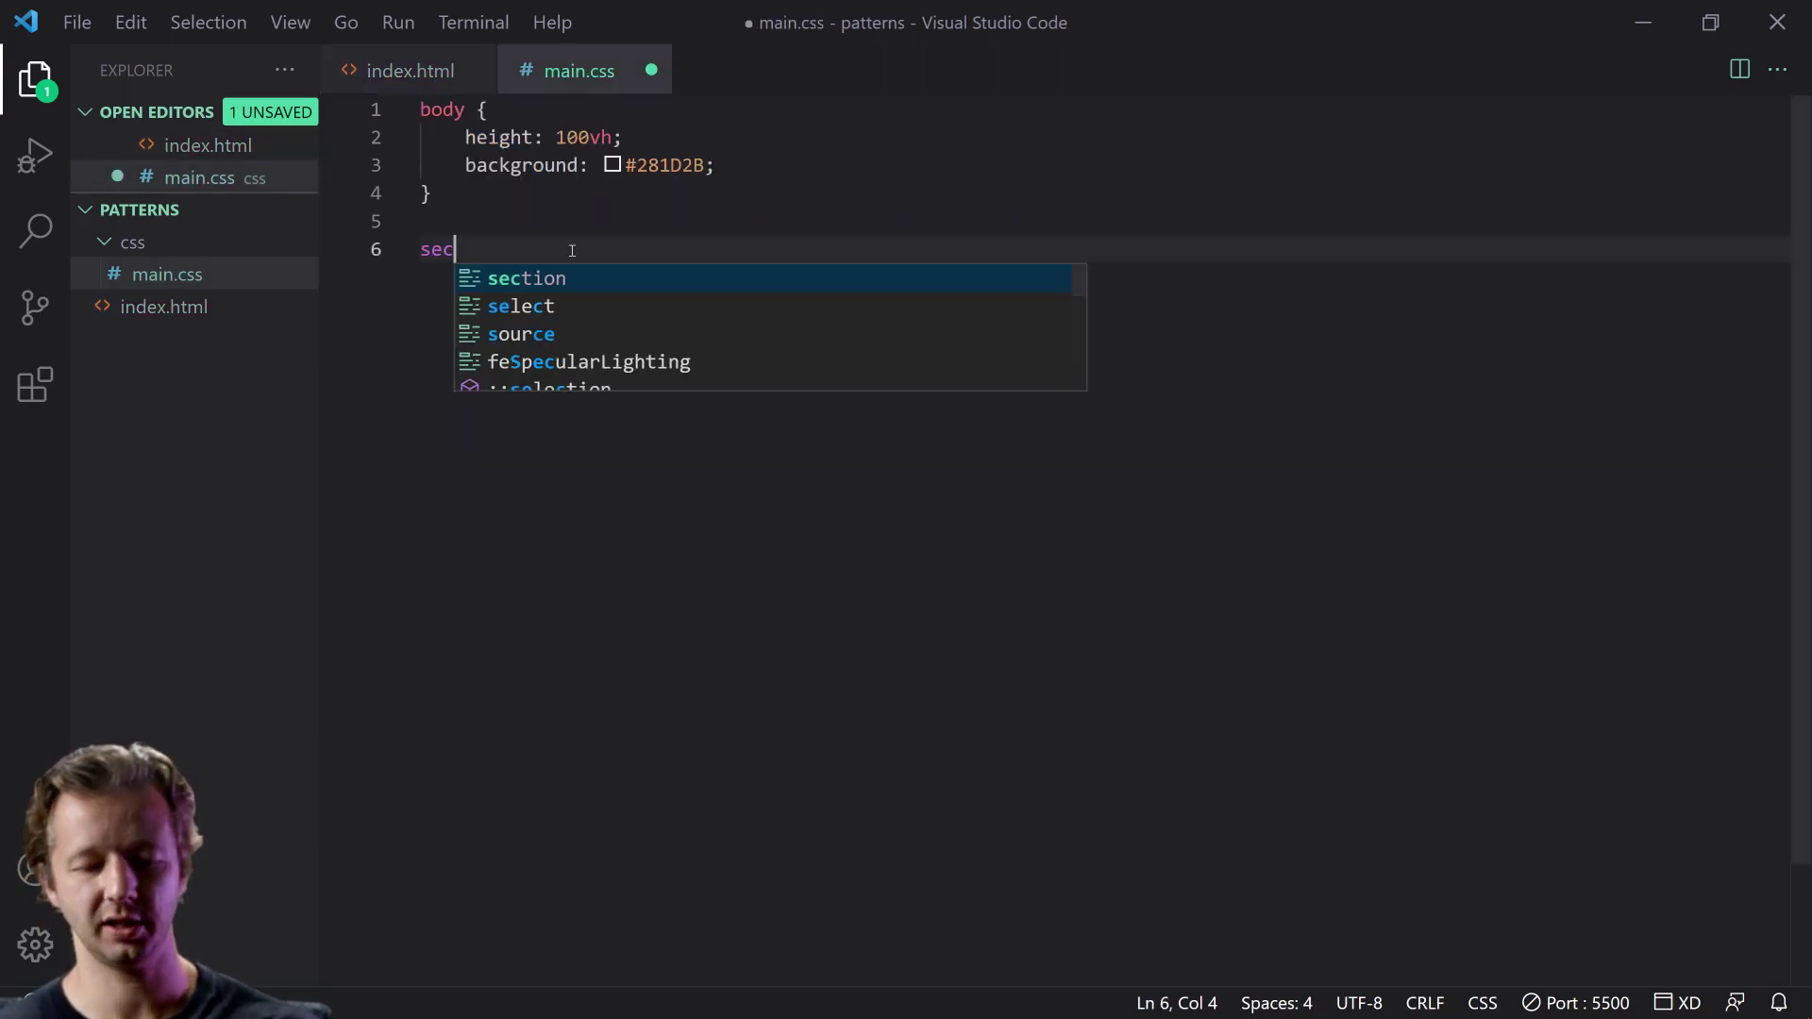
text(tion {)
key(Return)
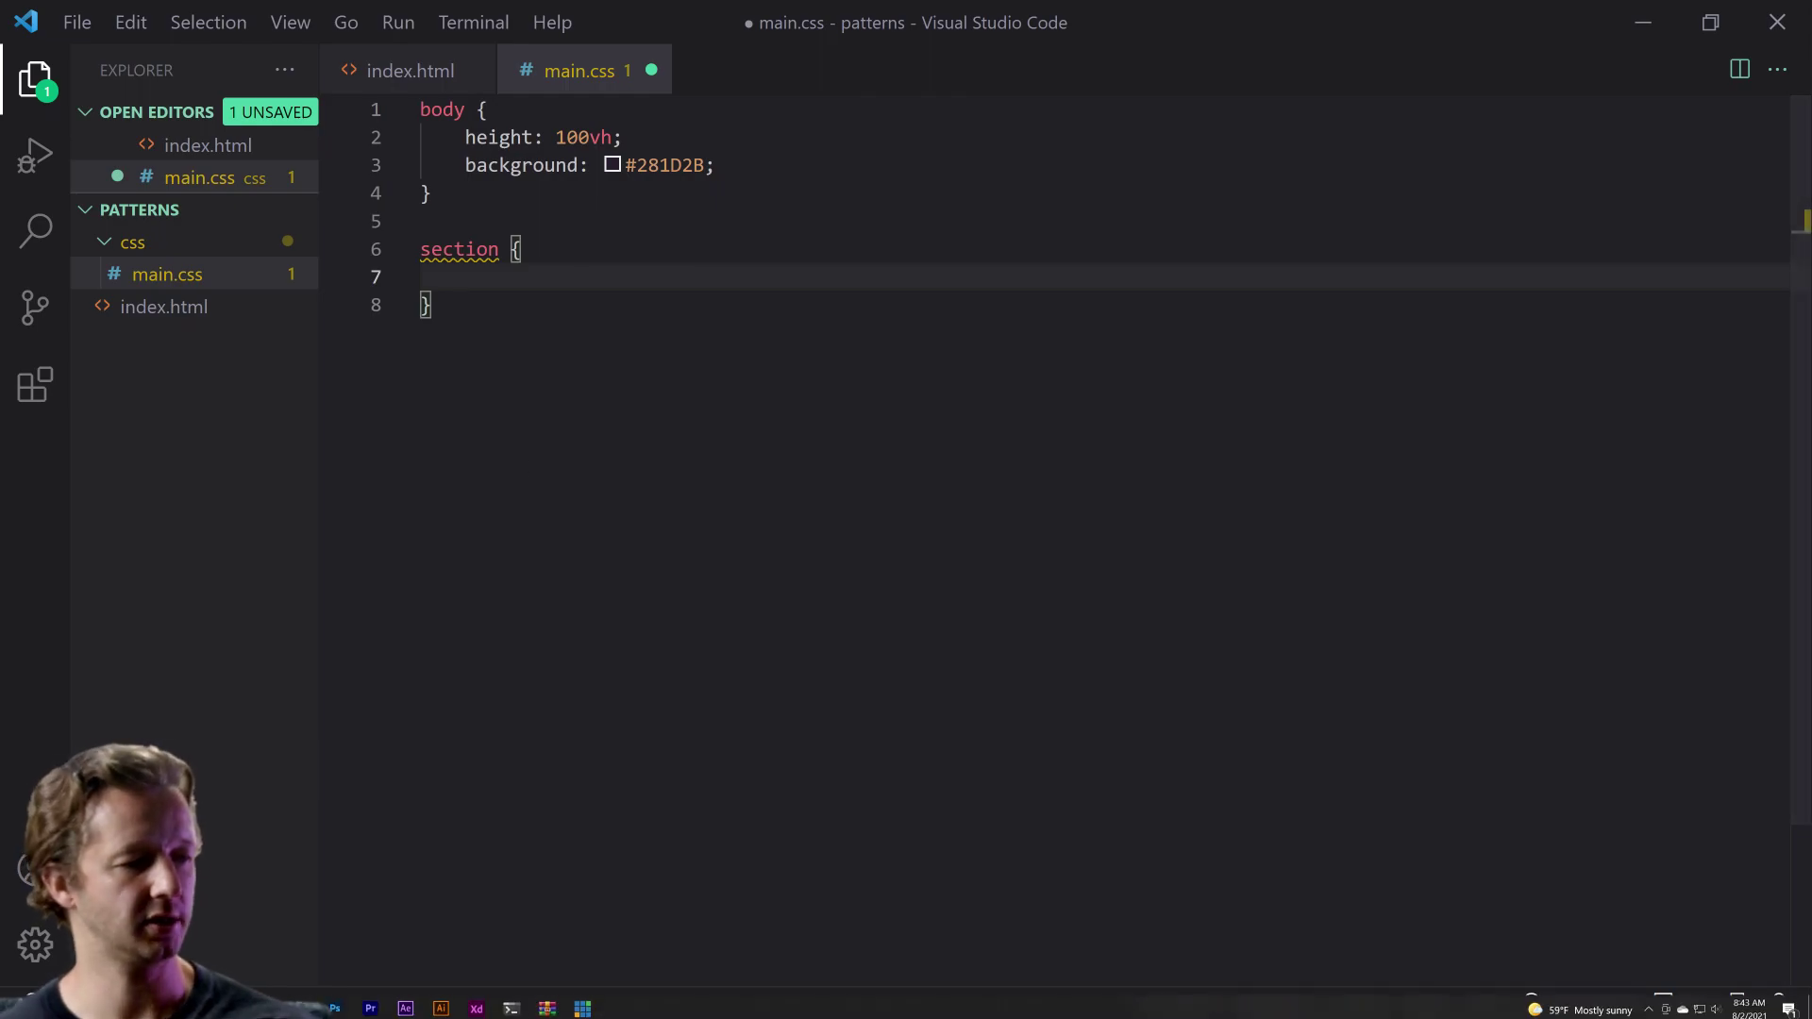
key(alt+Tab)
click(623, 226)
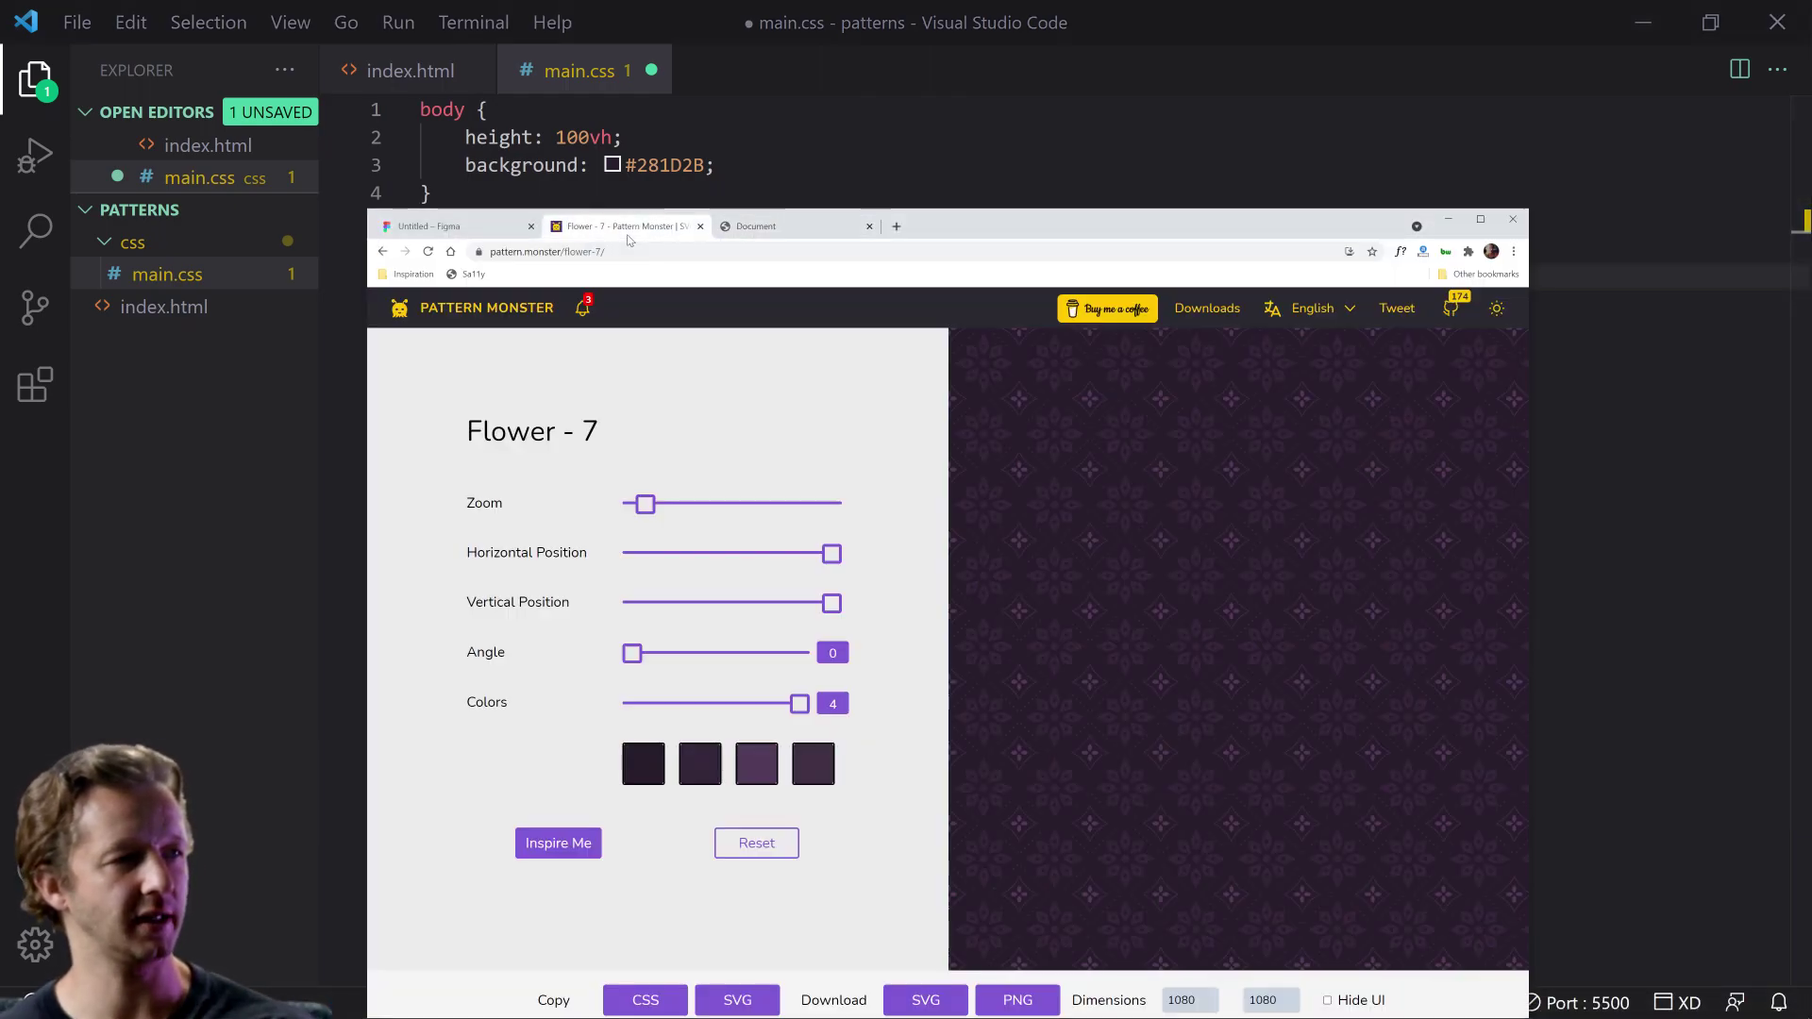
click(645, 1000)
key(alt+Tab)
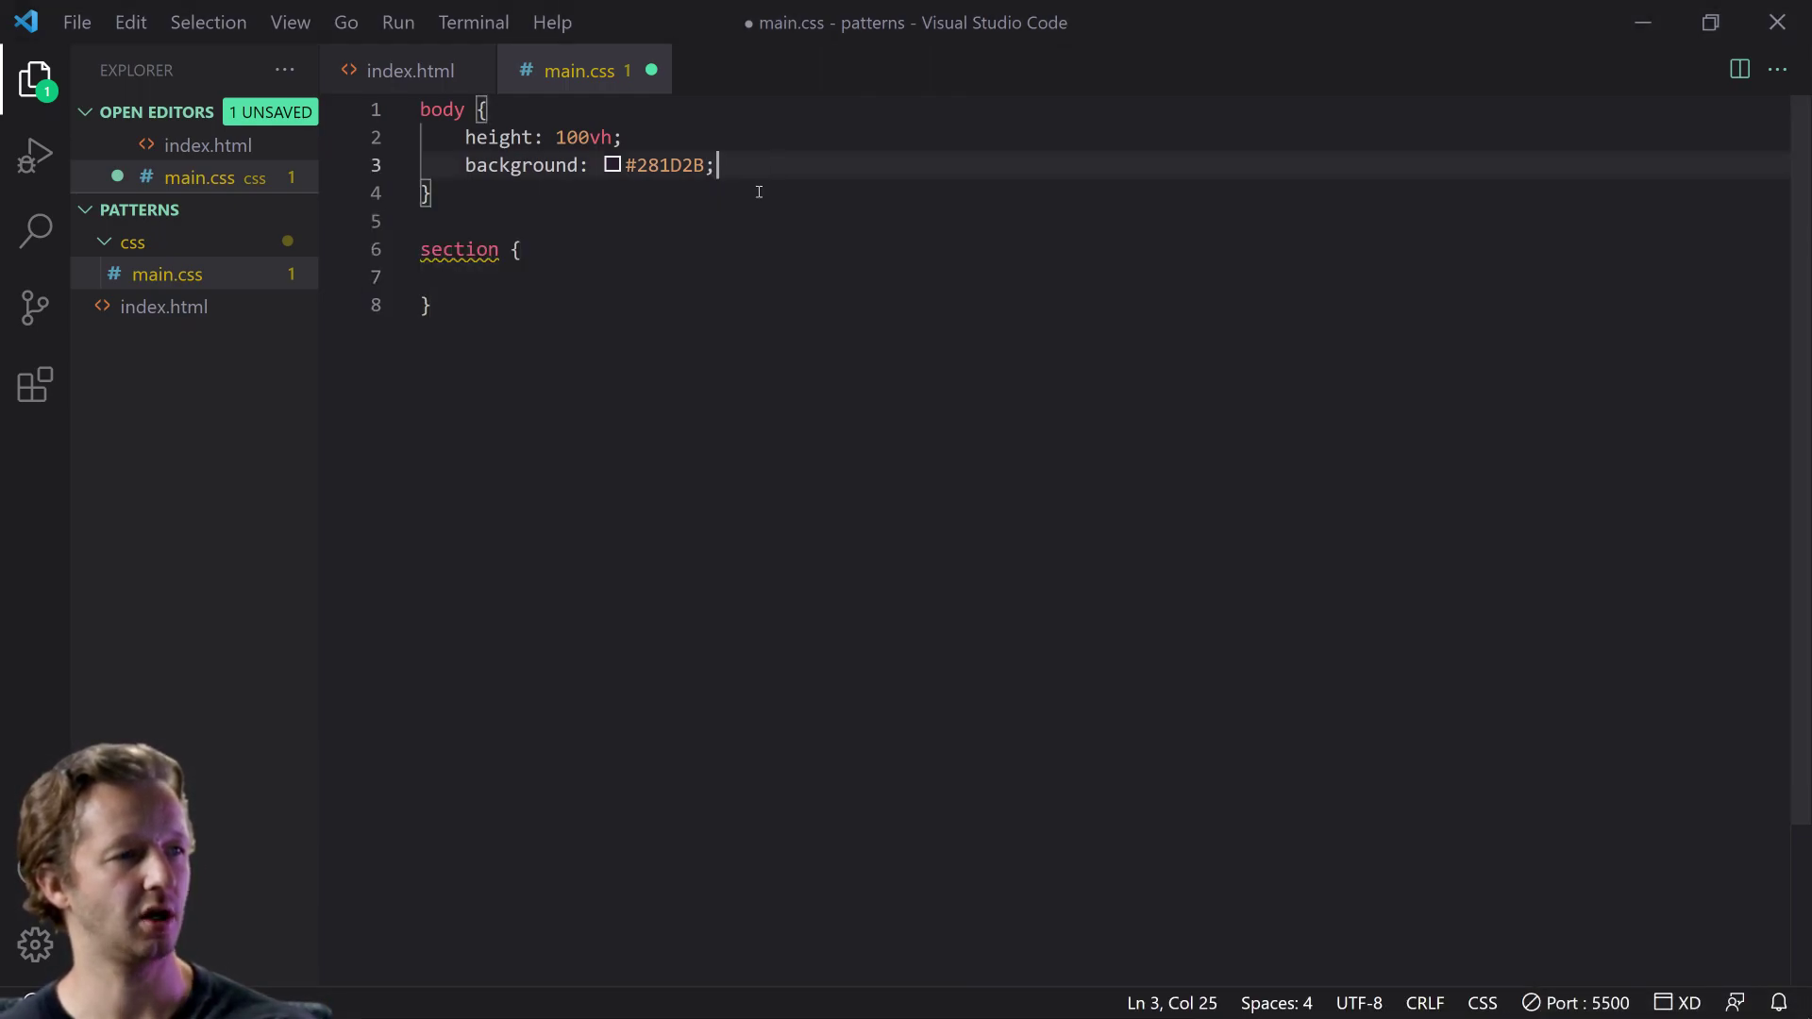
key(ctrl+v)
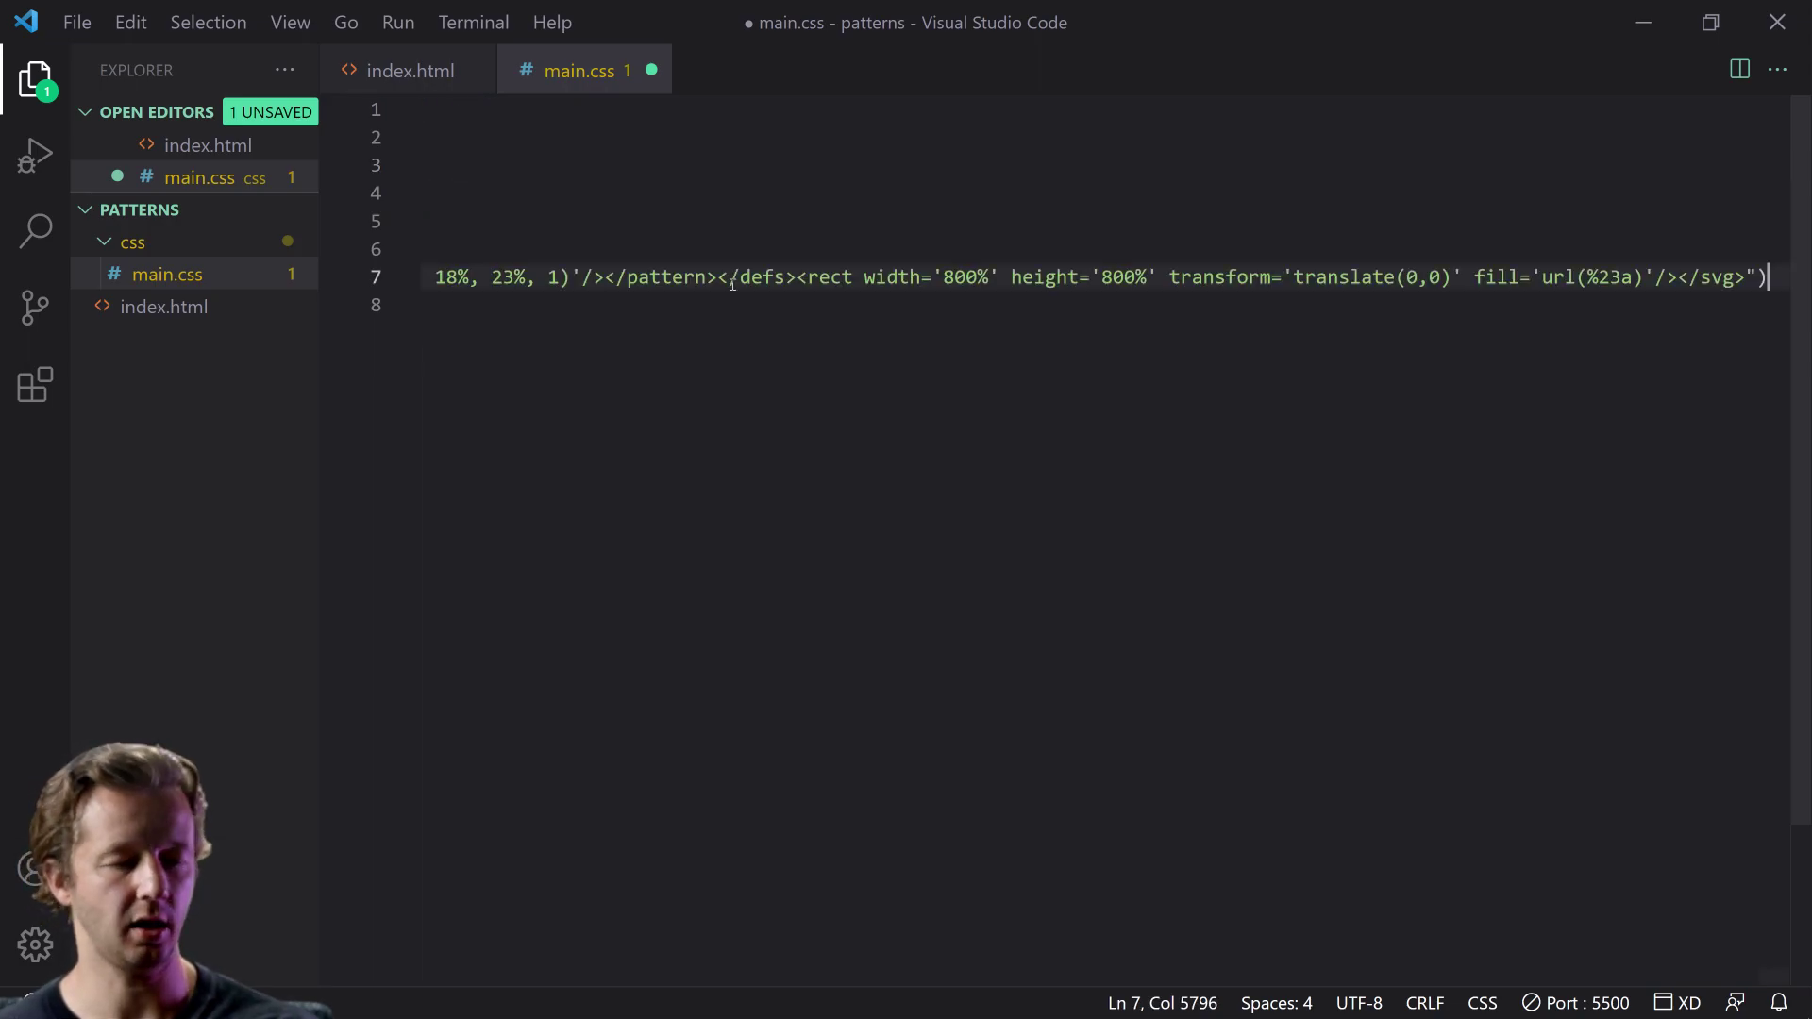
key(Return)
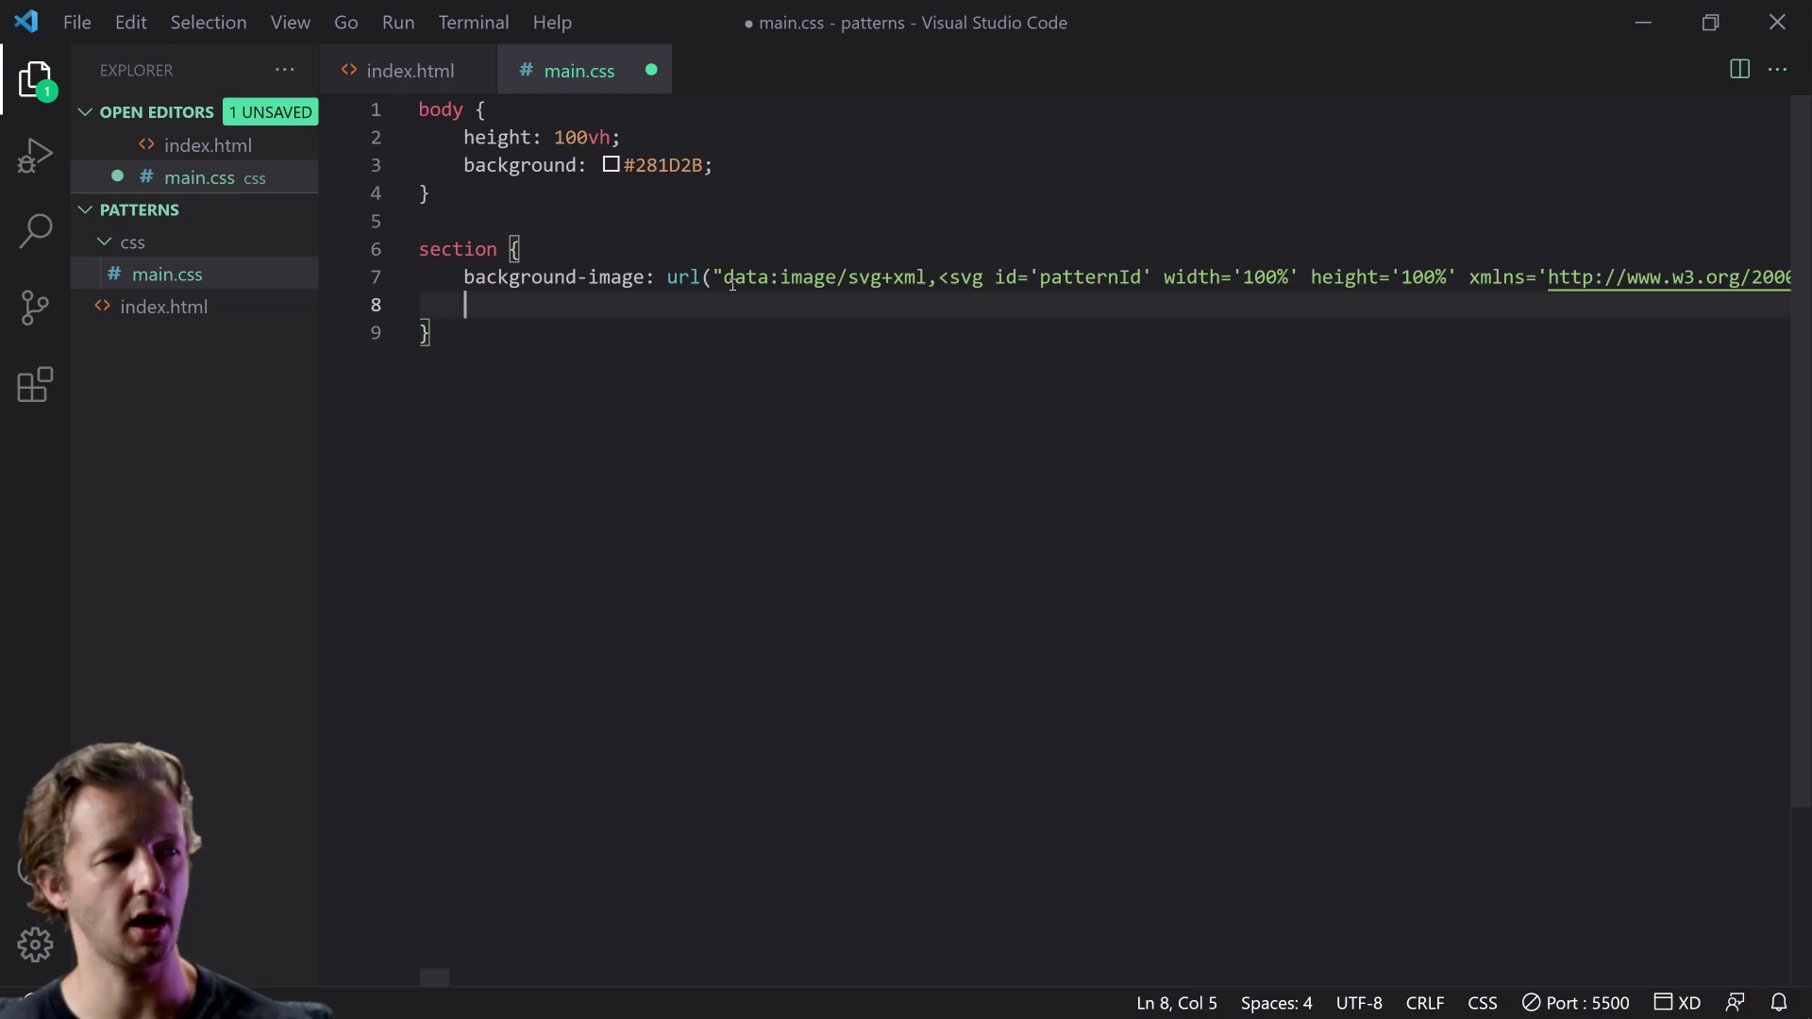
Step: Add width: 33%; and end the long background line with a semicolon
text(width)
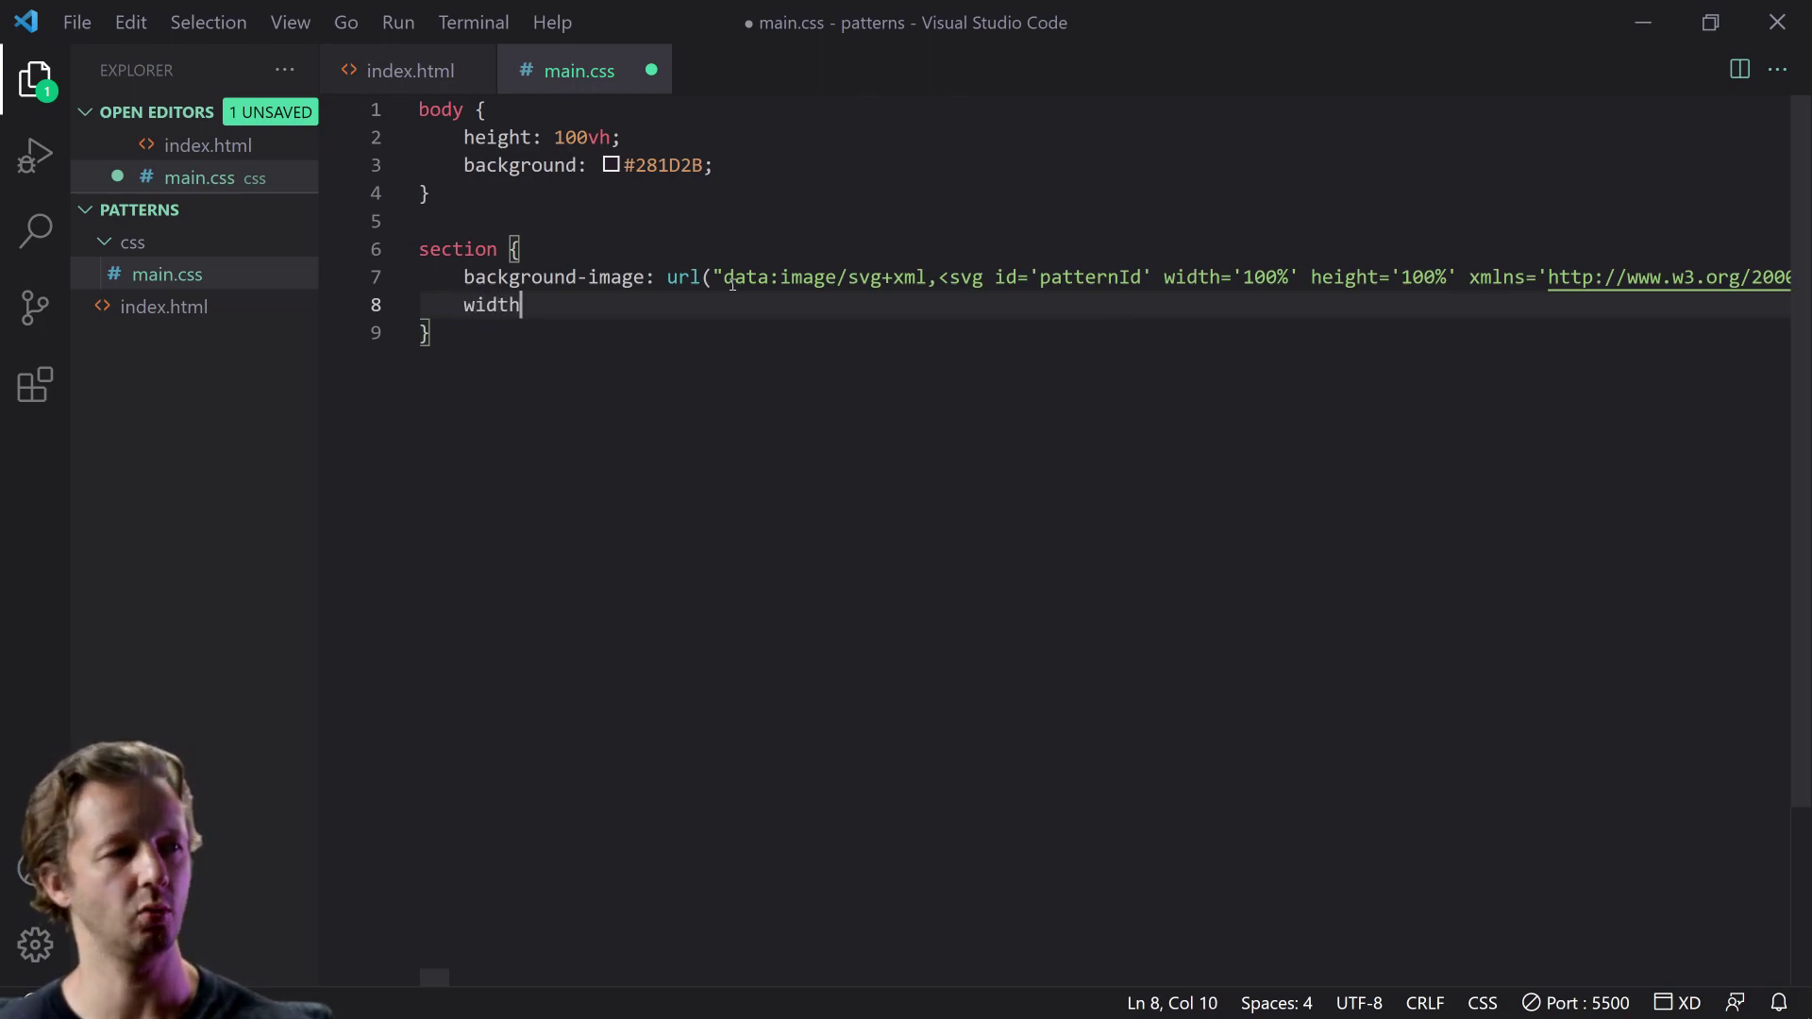
text(: 33%;)
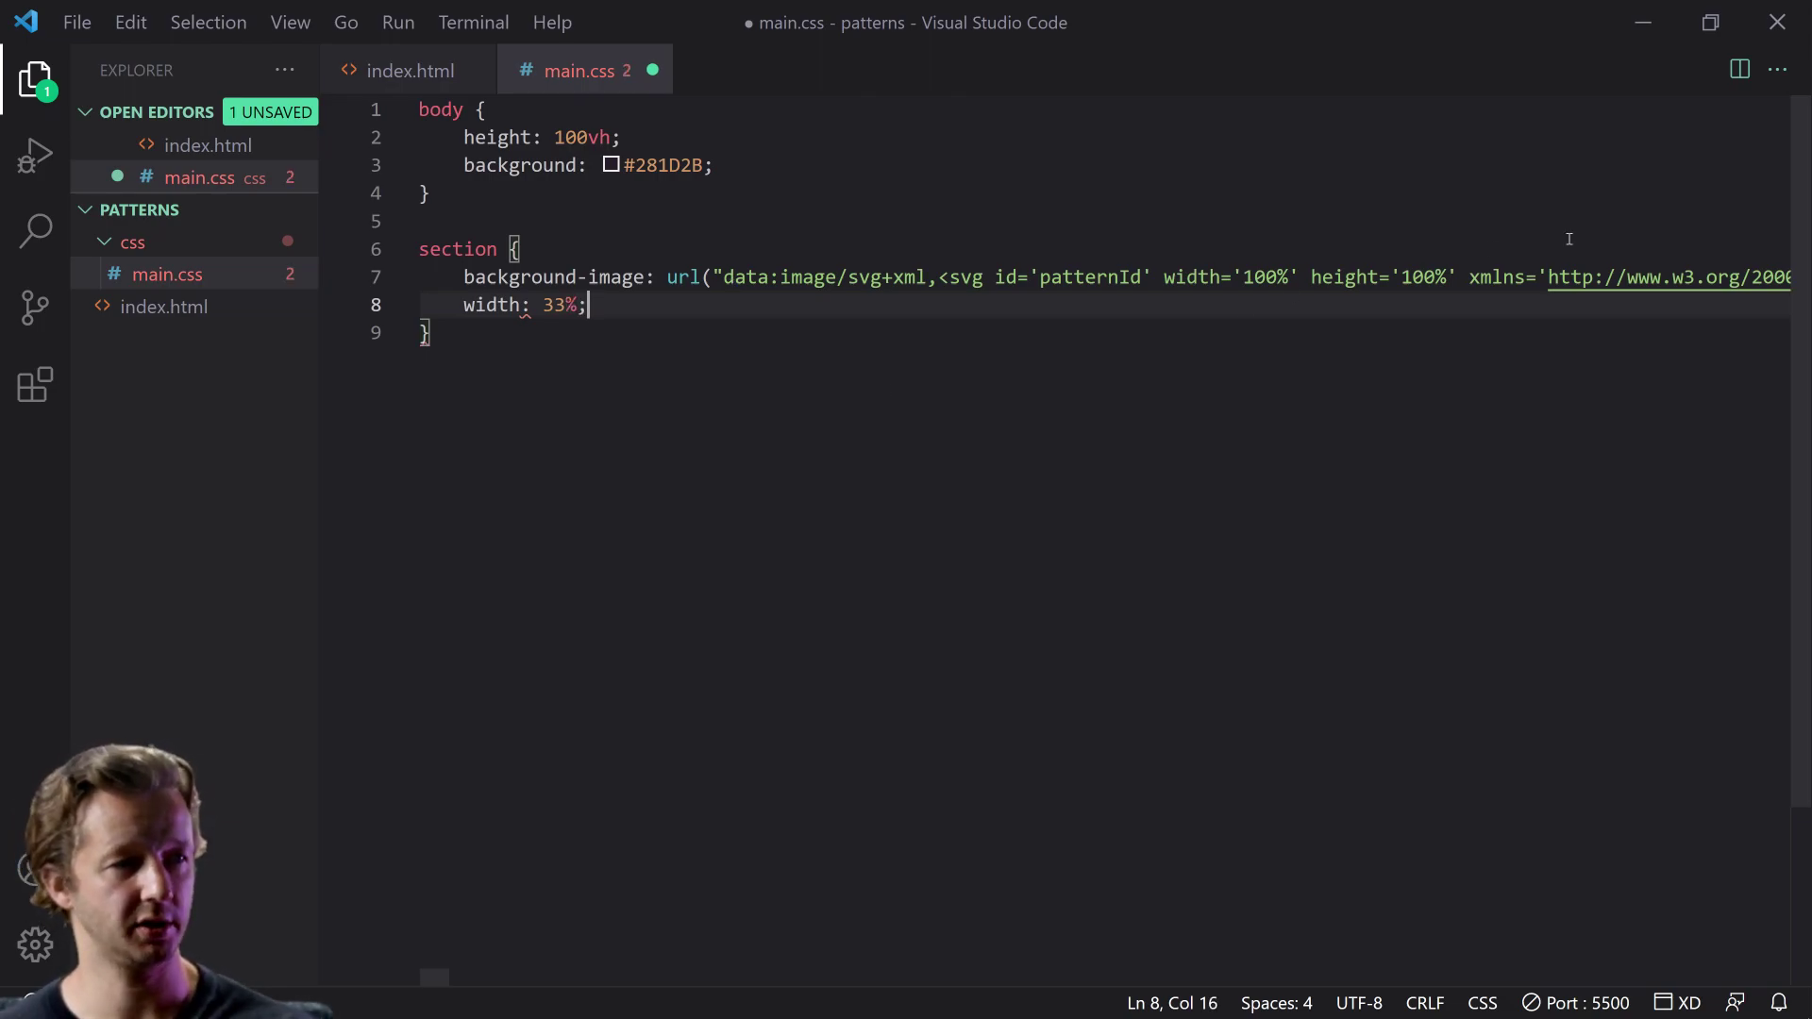
drag(1730, 276, 1741, 276)
key(Right)
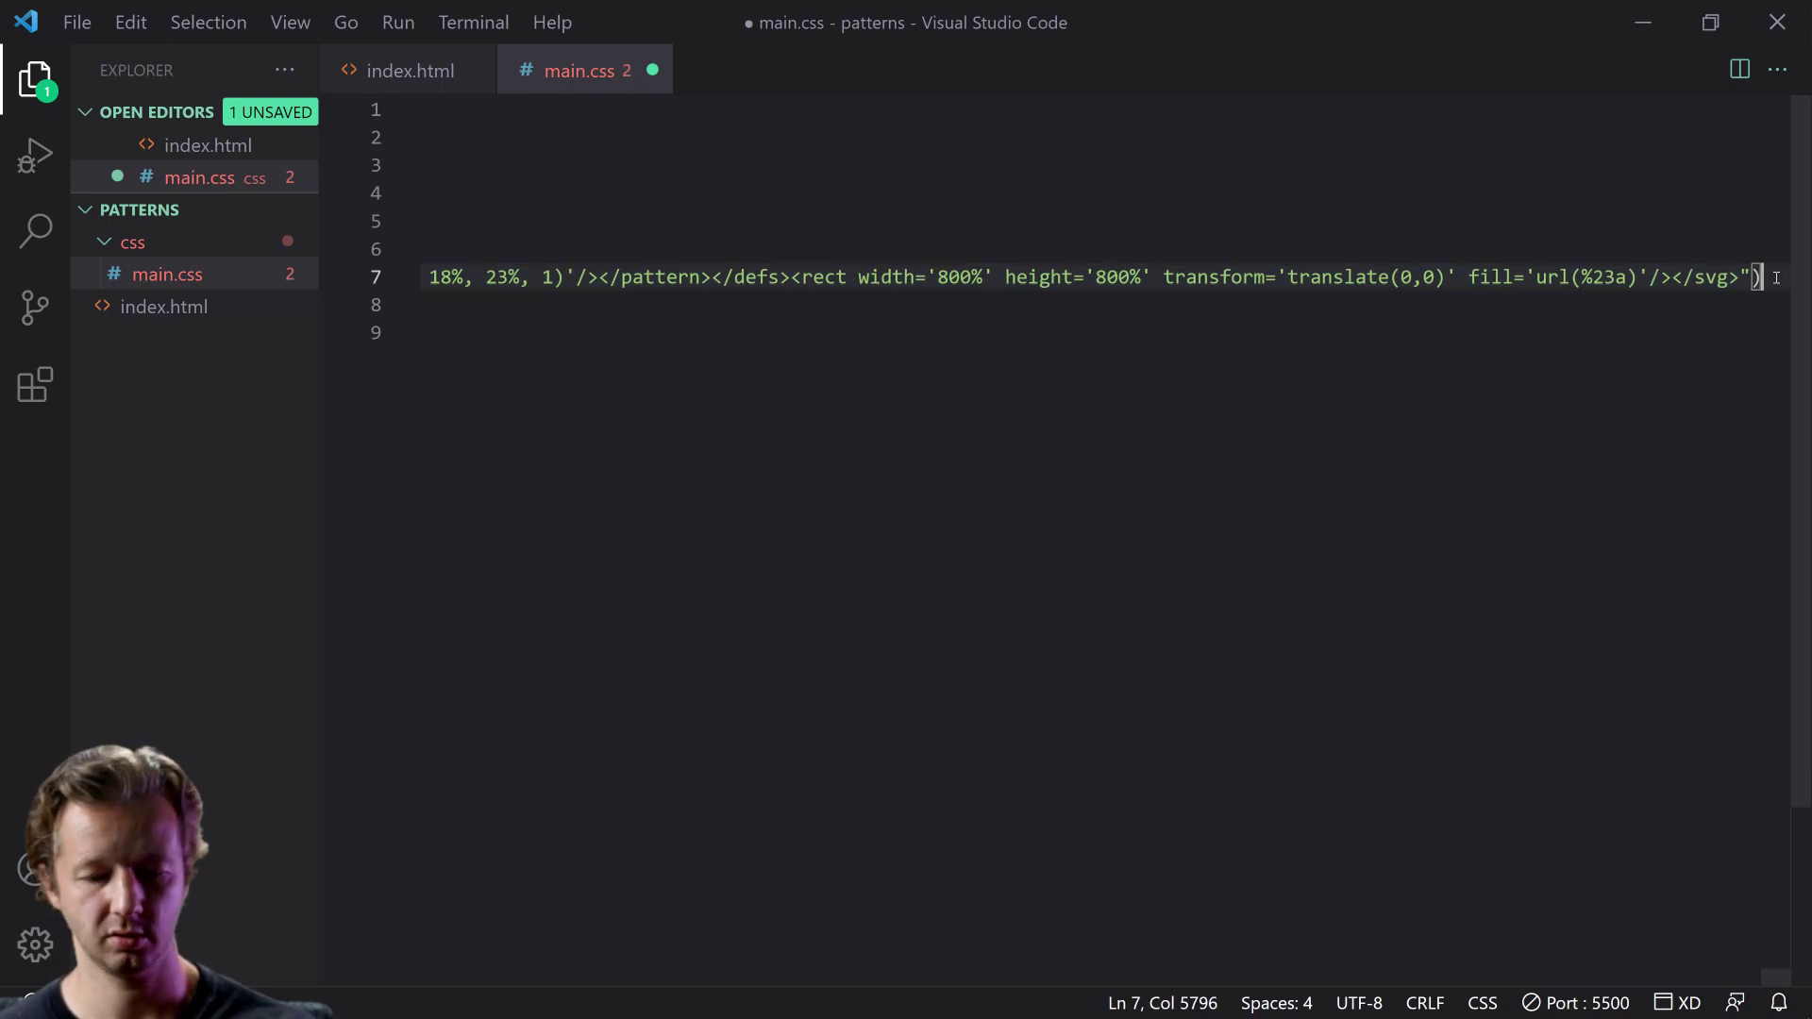
text(;)
click(730, 337)
Step: Give the section a height of 10em and save main.css
click(611, 303)
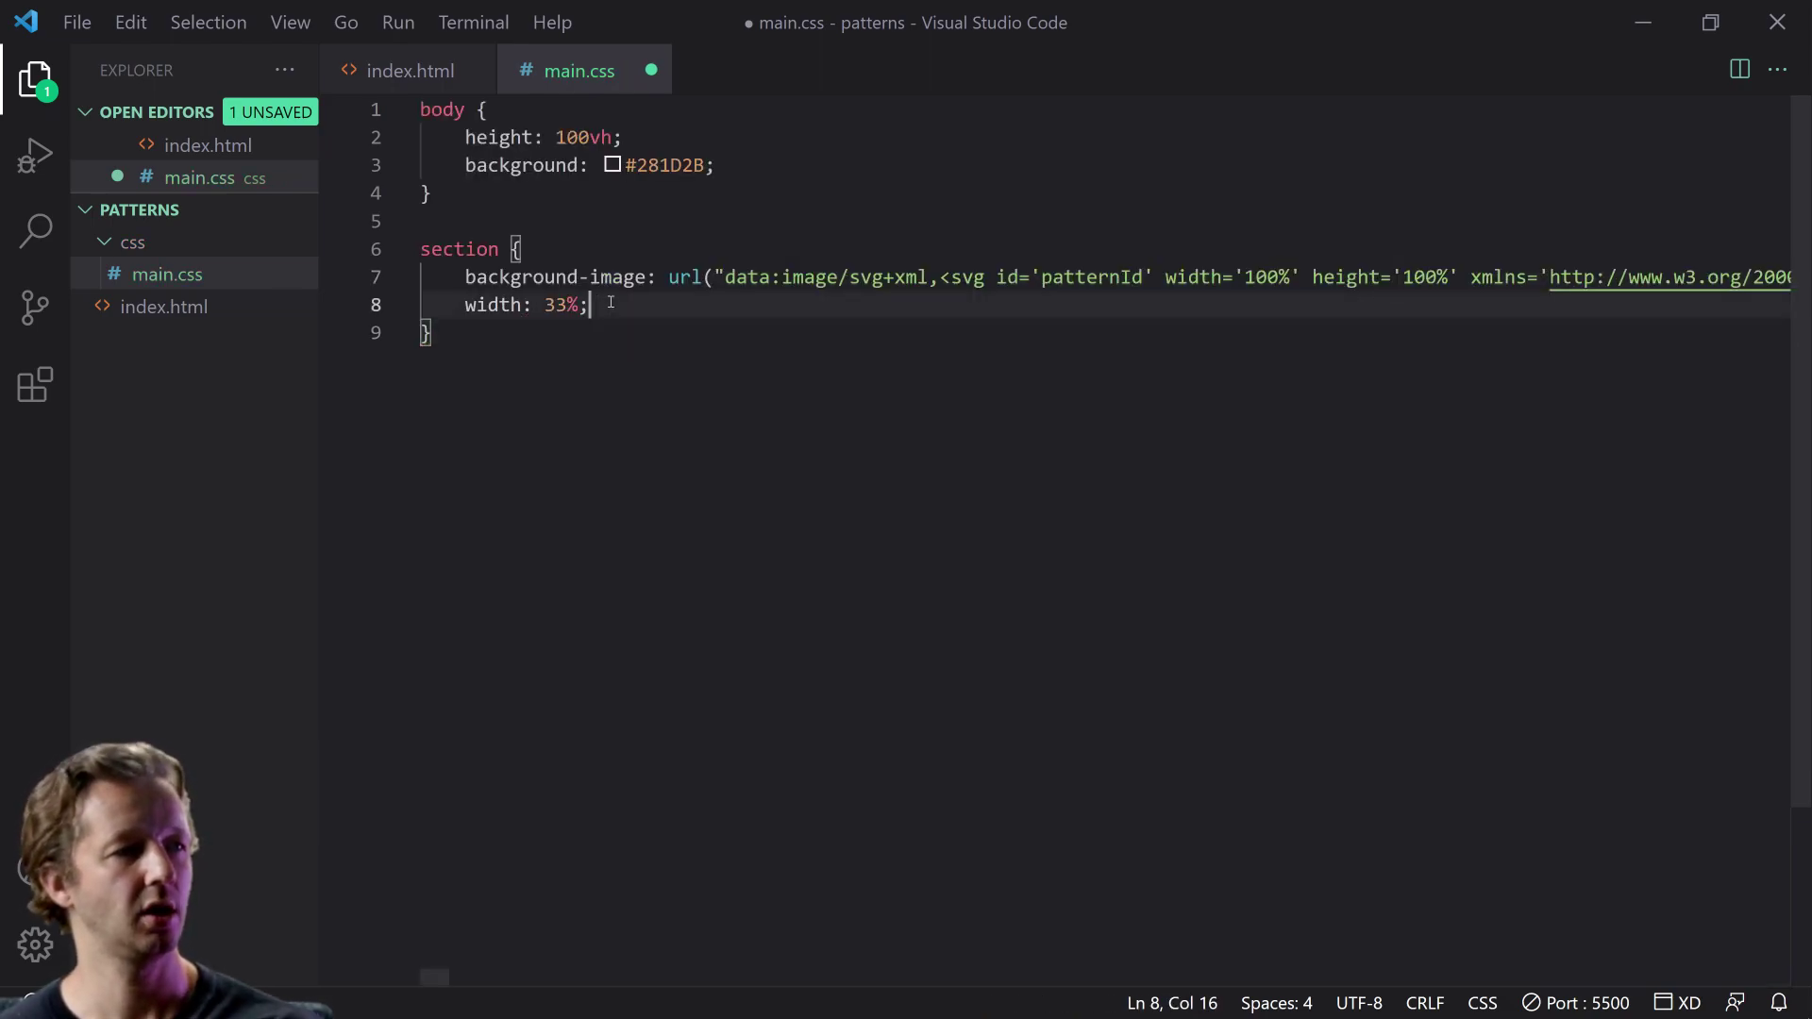
key(Return)
text(heigh)
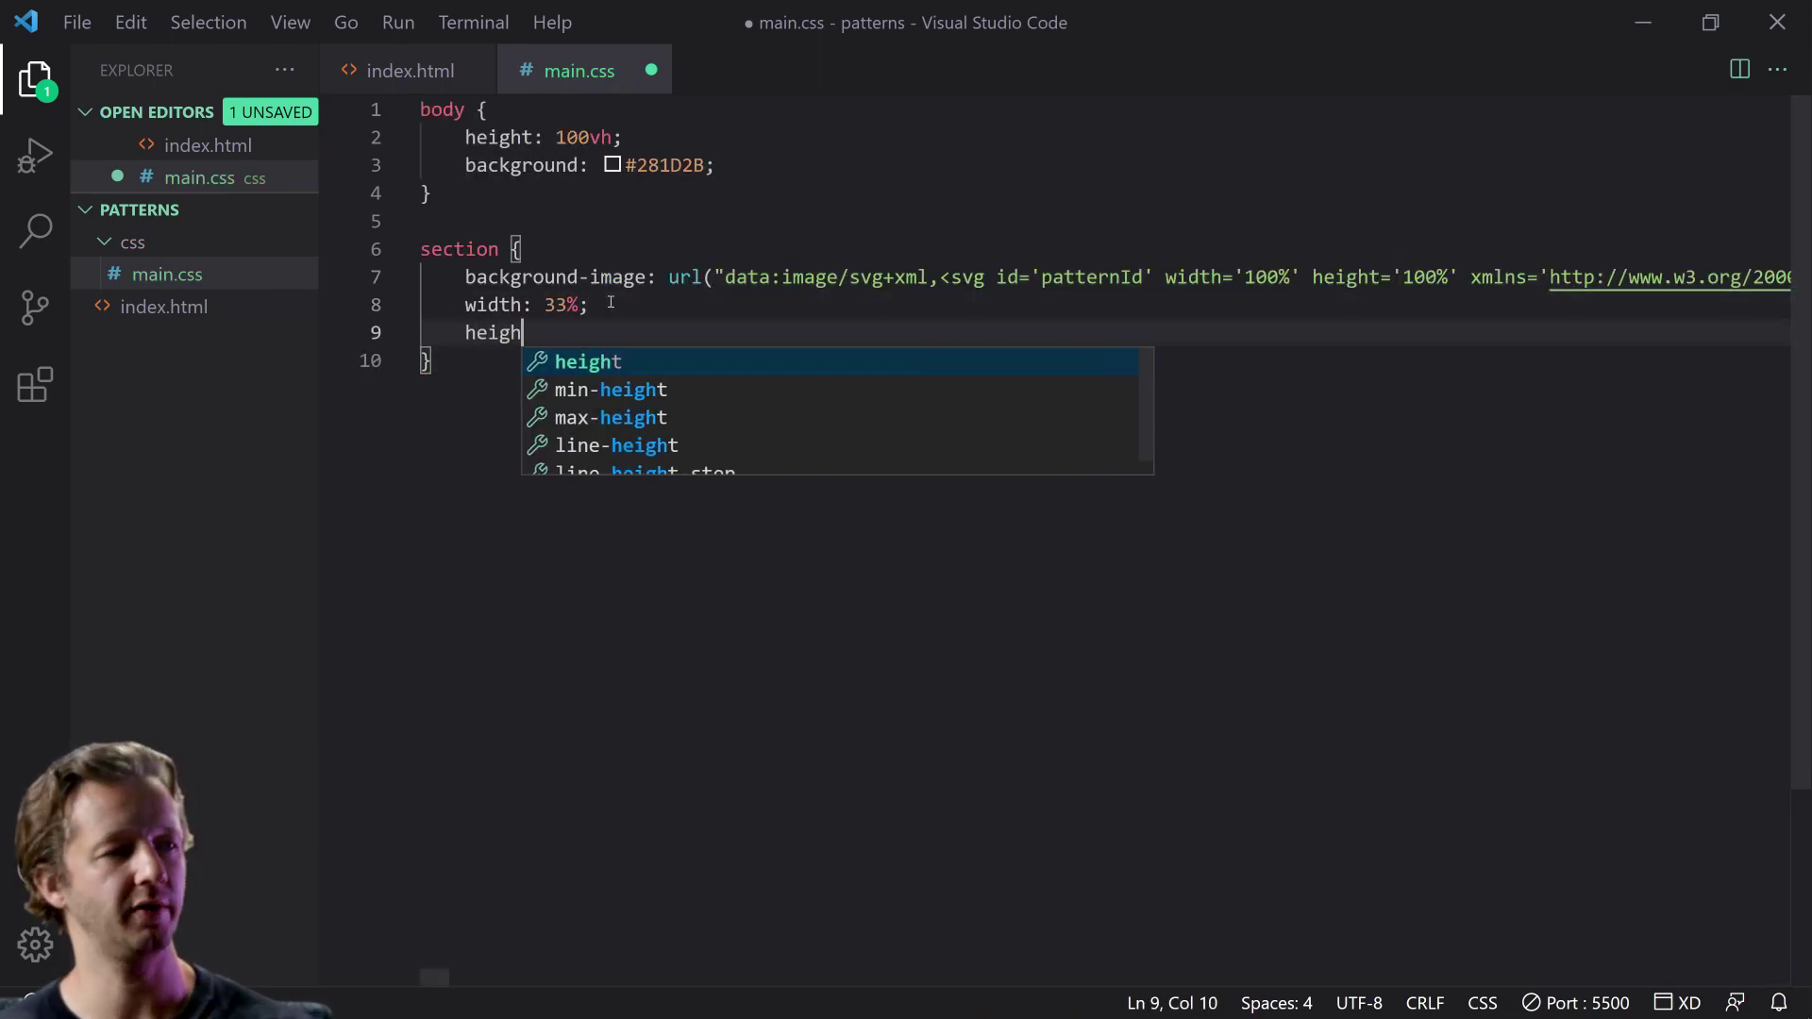
key(Return)
text(3em;)
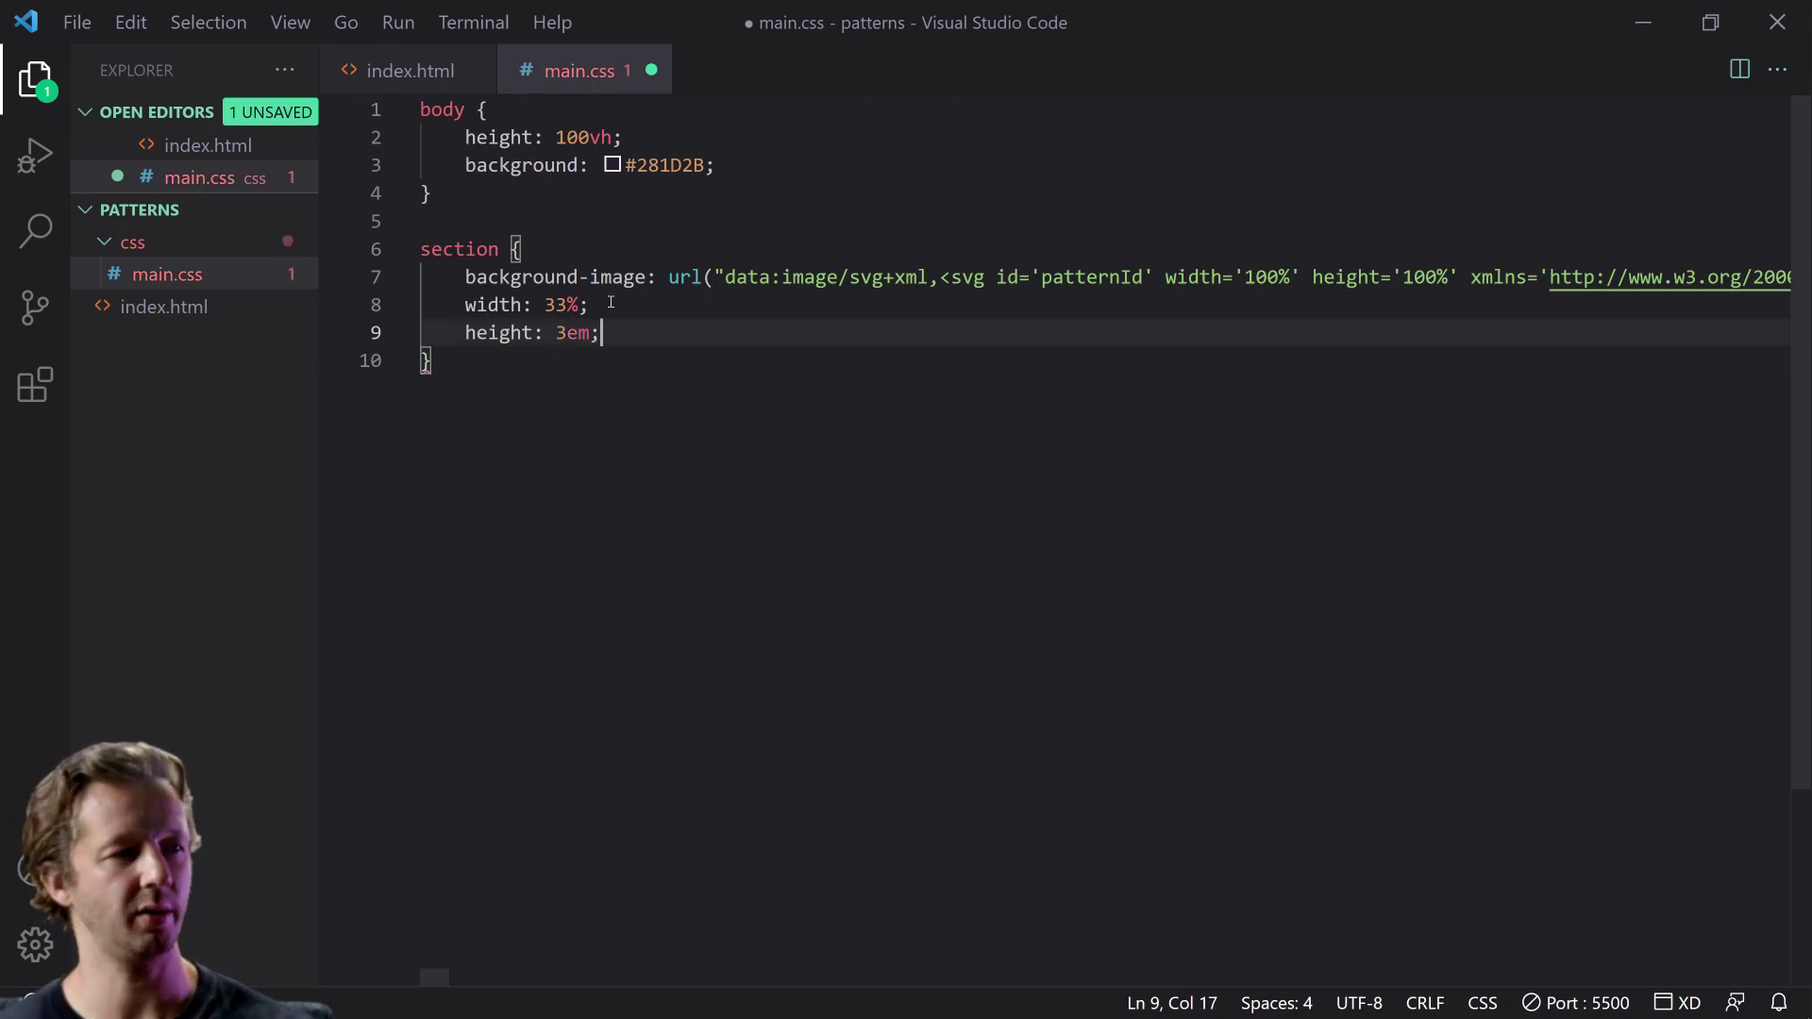
drag(566, 332, 556, 333)
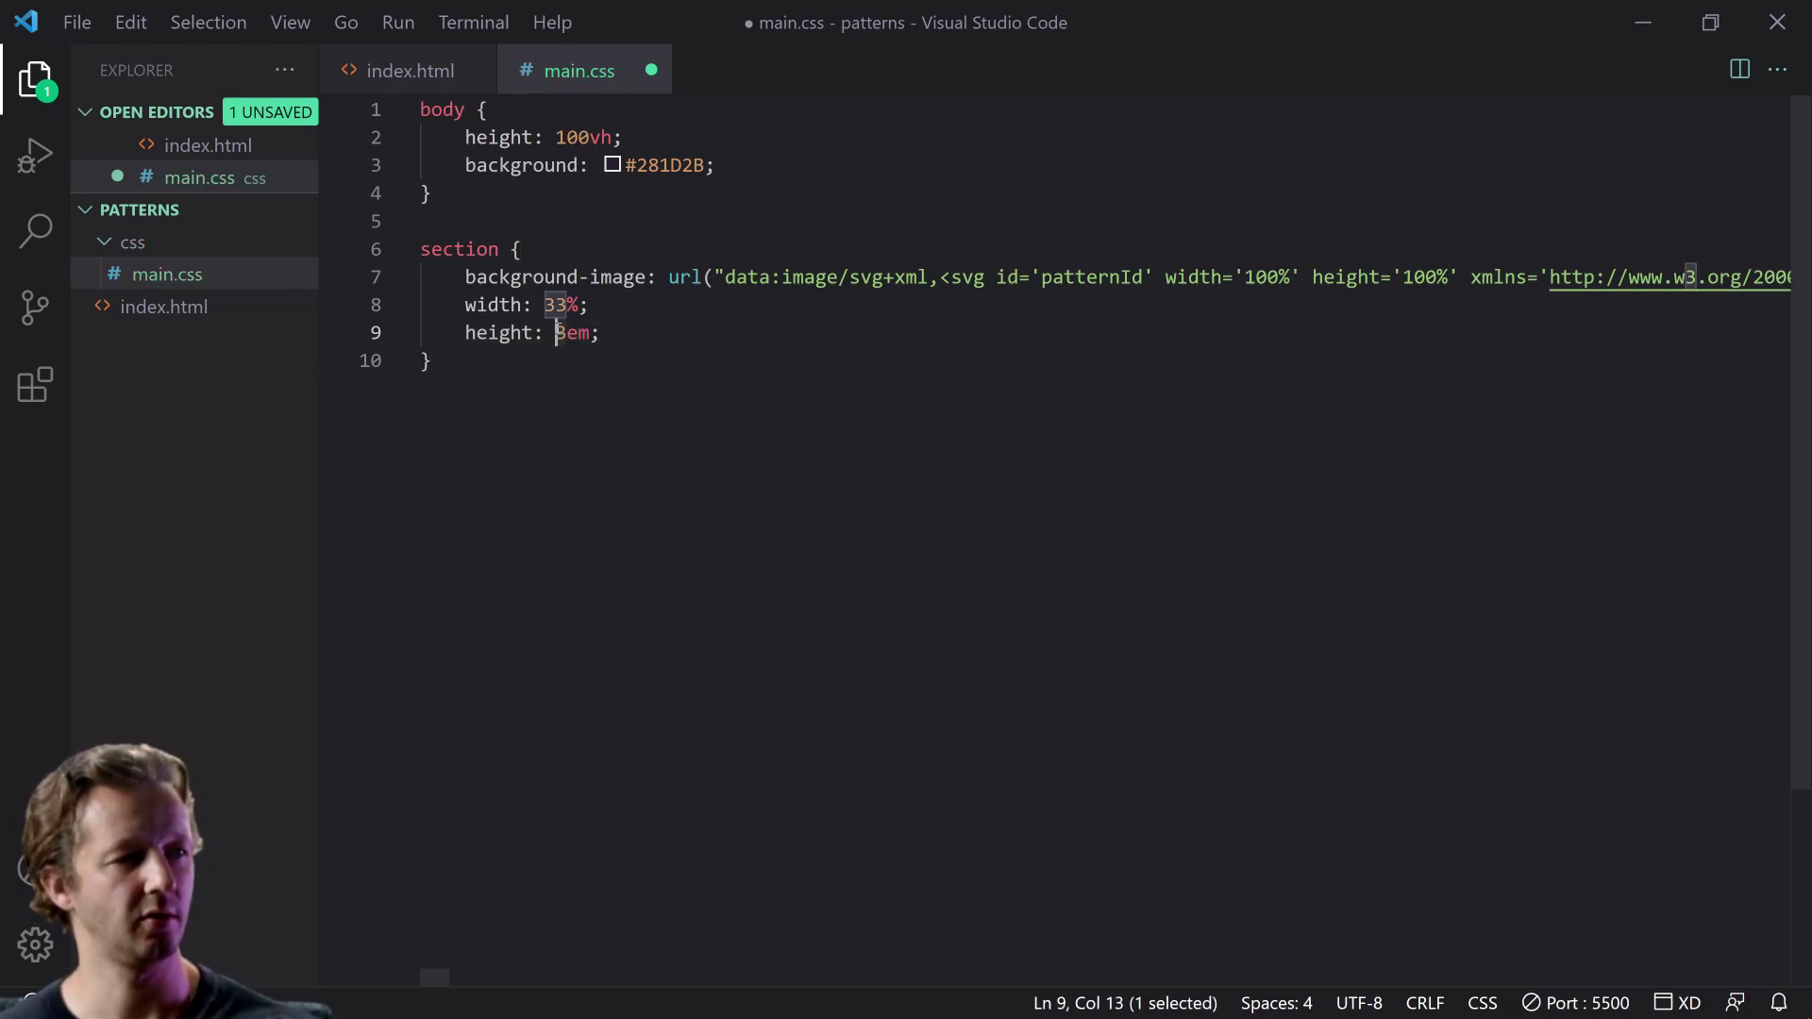
text(10)
click(563, 397)
key(ctrl+s)
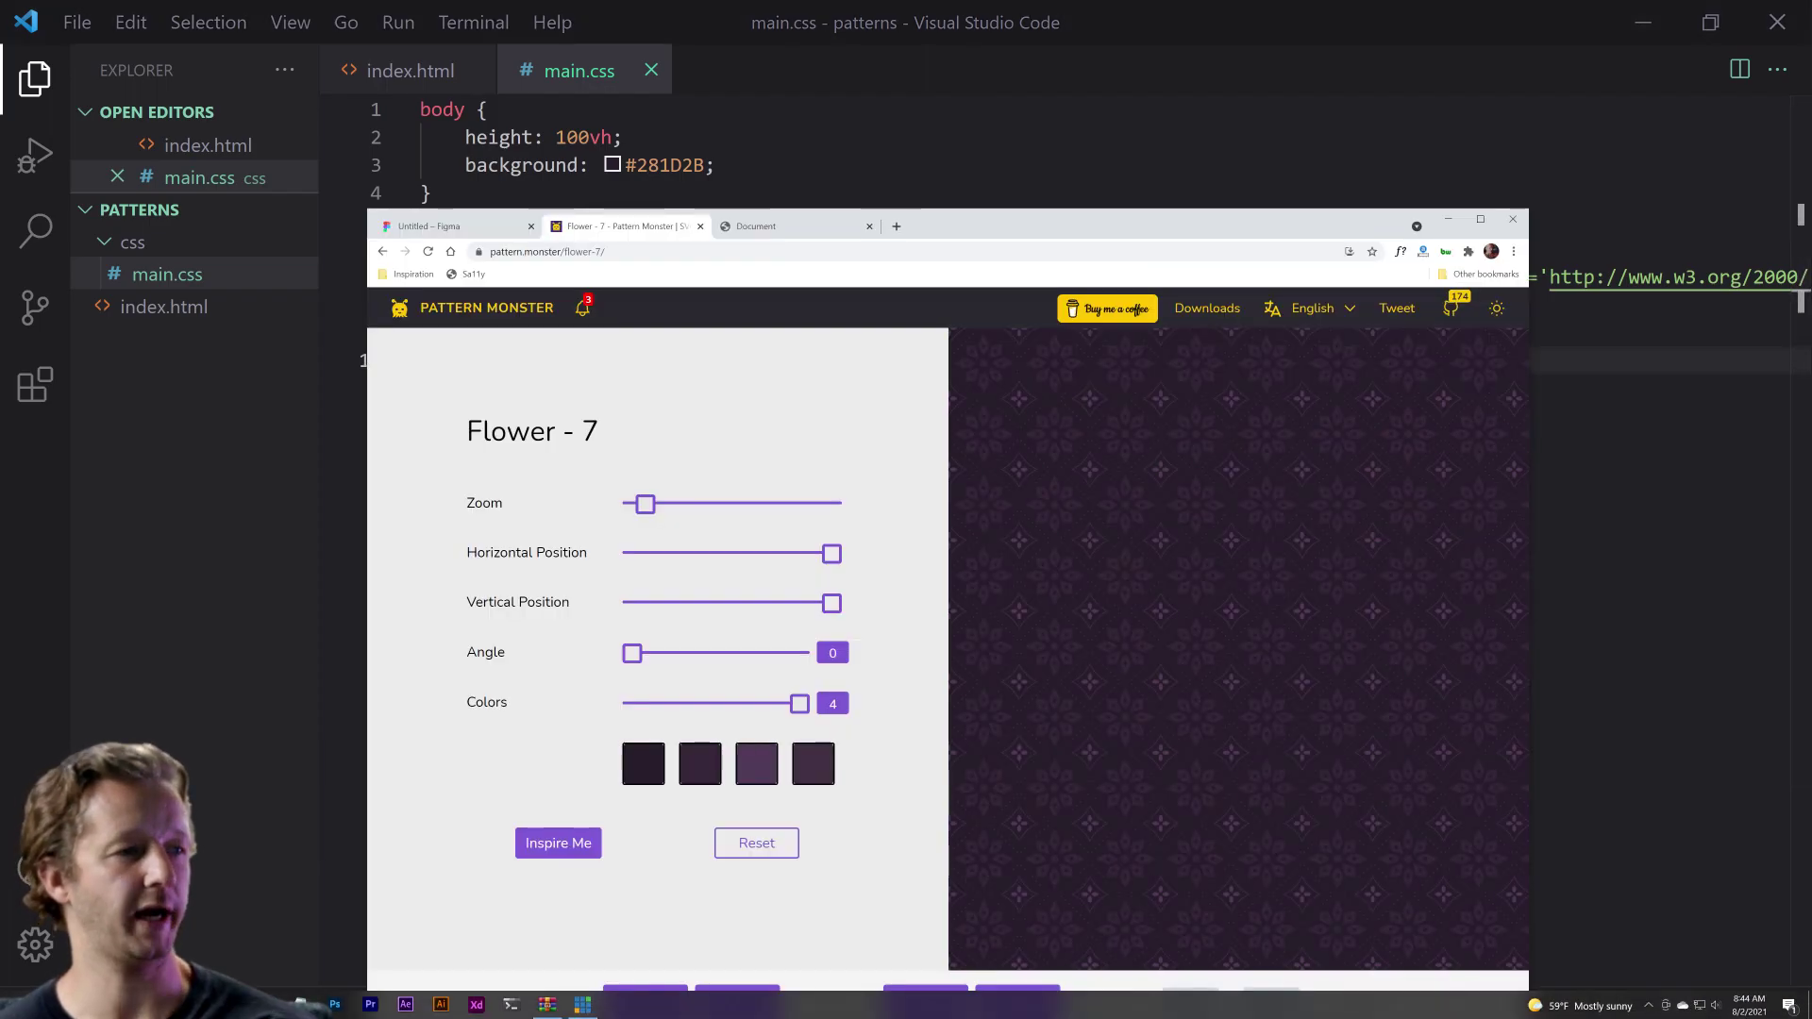
Step: Check the preview, then change the section height to 100vh and save
key(alt+Tab)
click(755, 226)
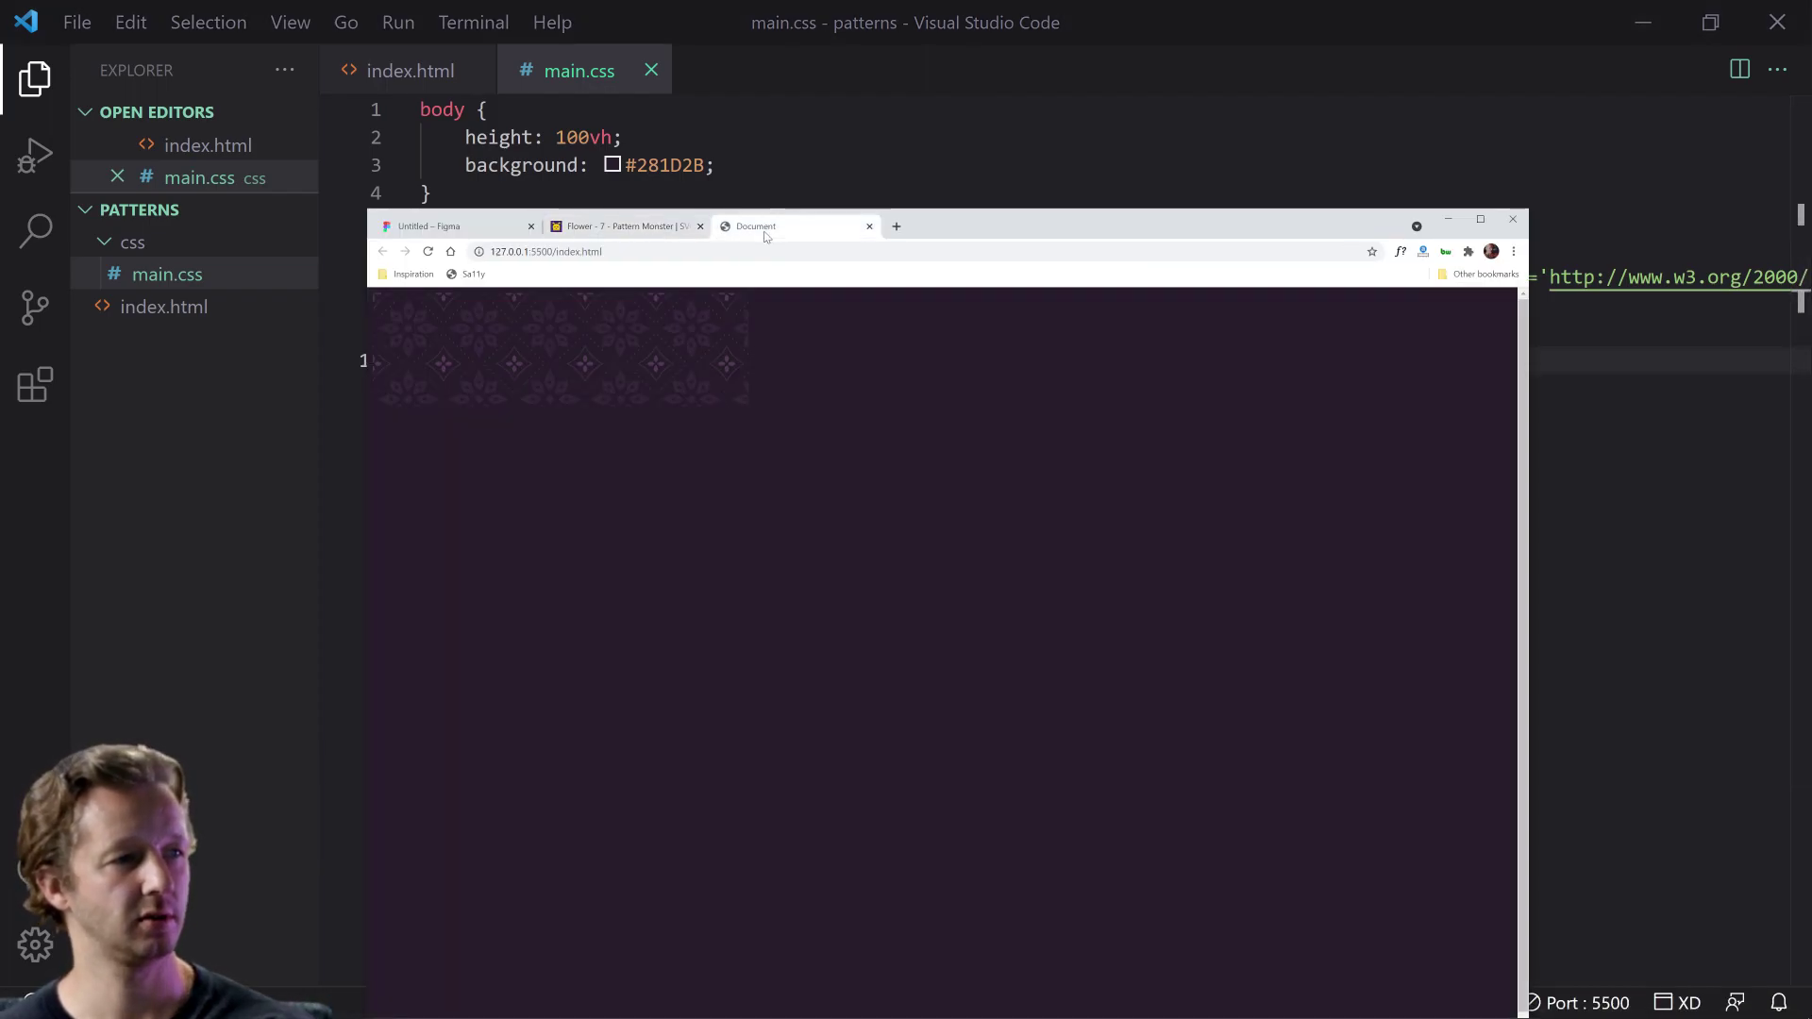
drag(950, 232, 1153, 127)
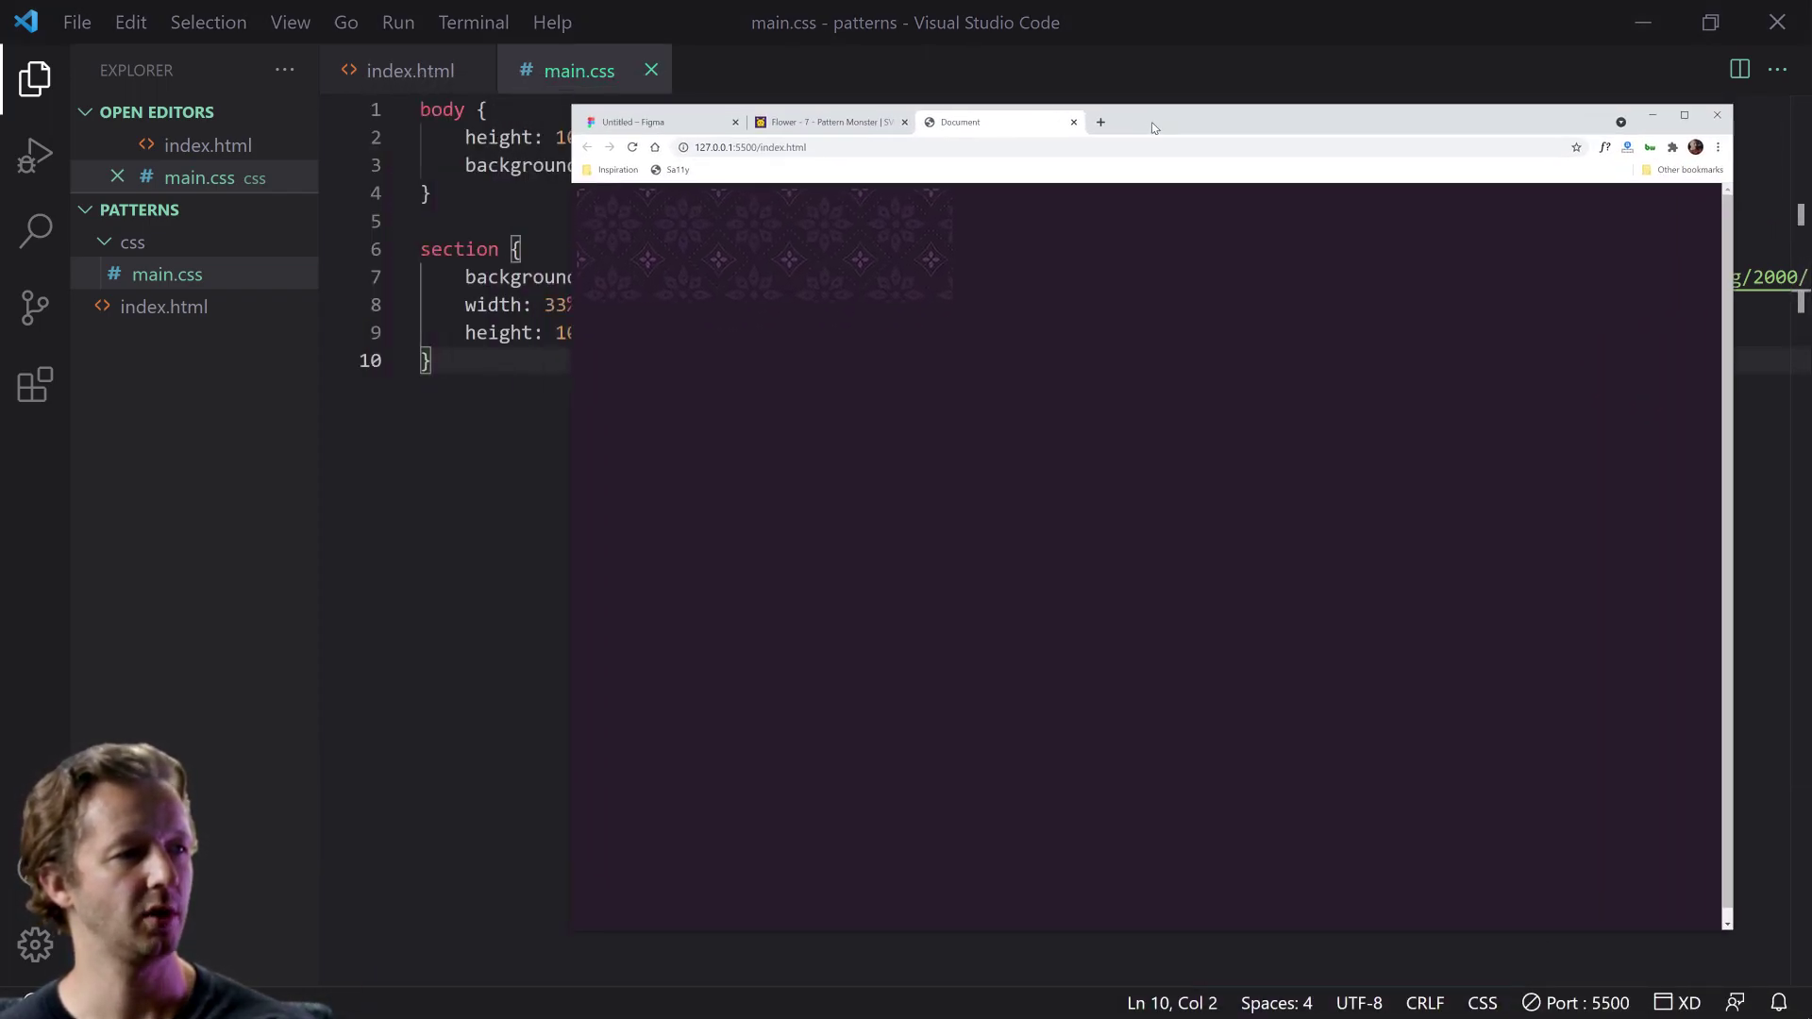
click(555, 332)
drag(555, 332, 614, 338)
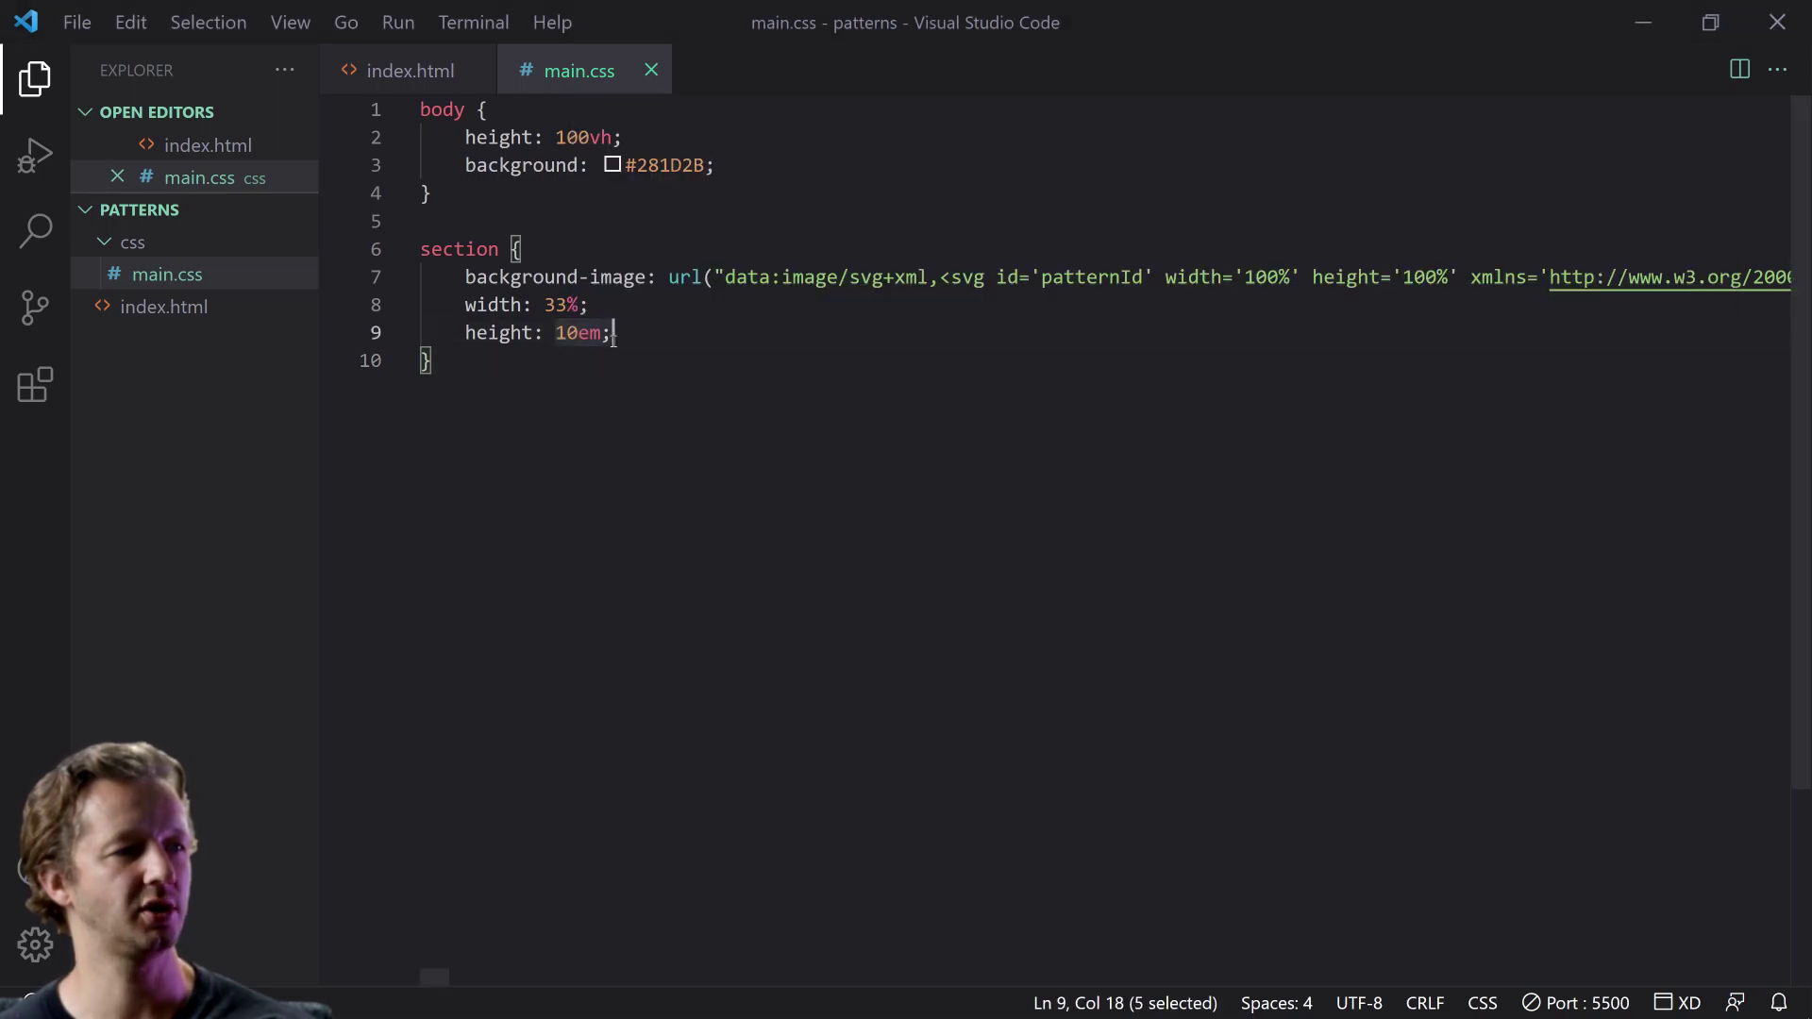
text(100vh;)
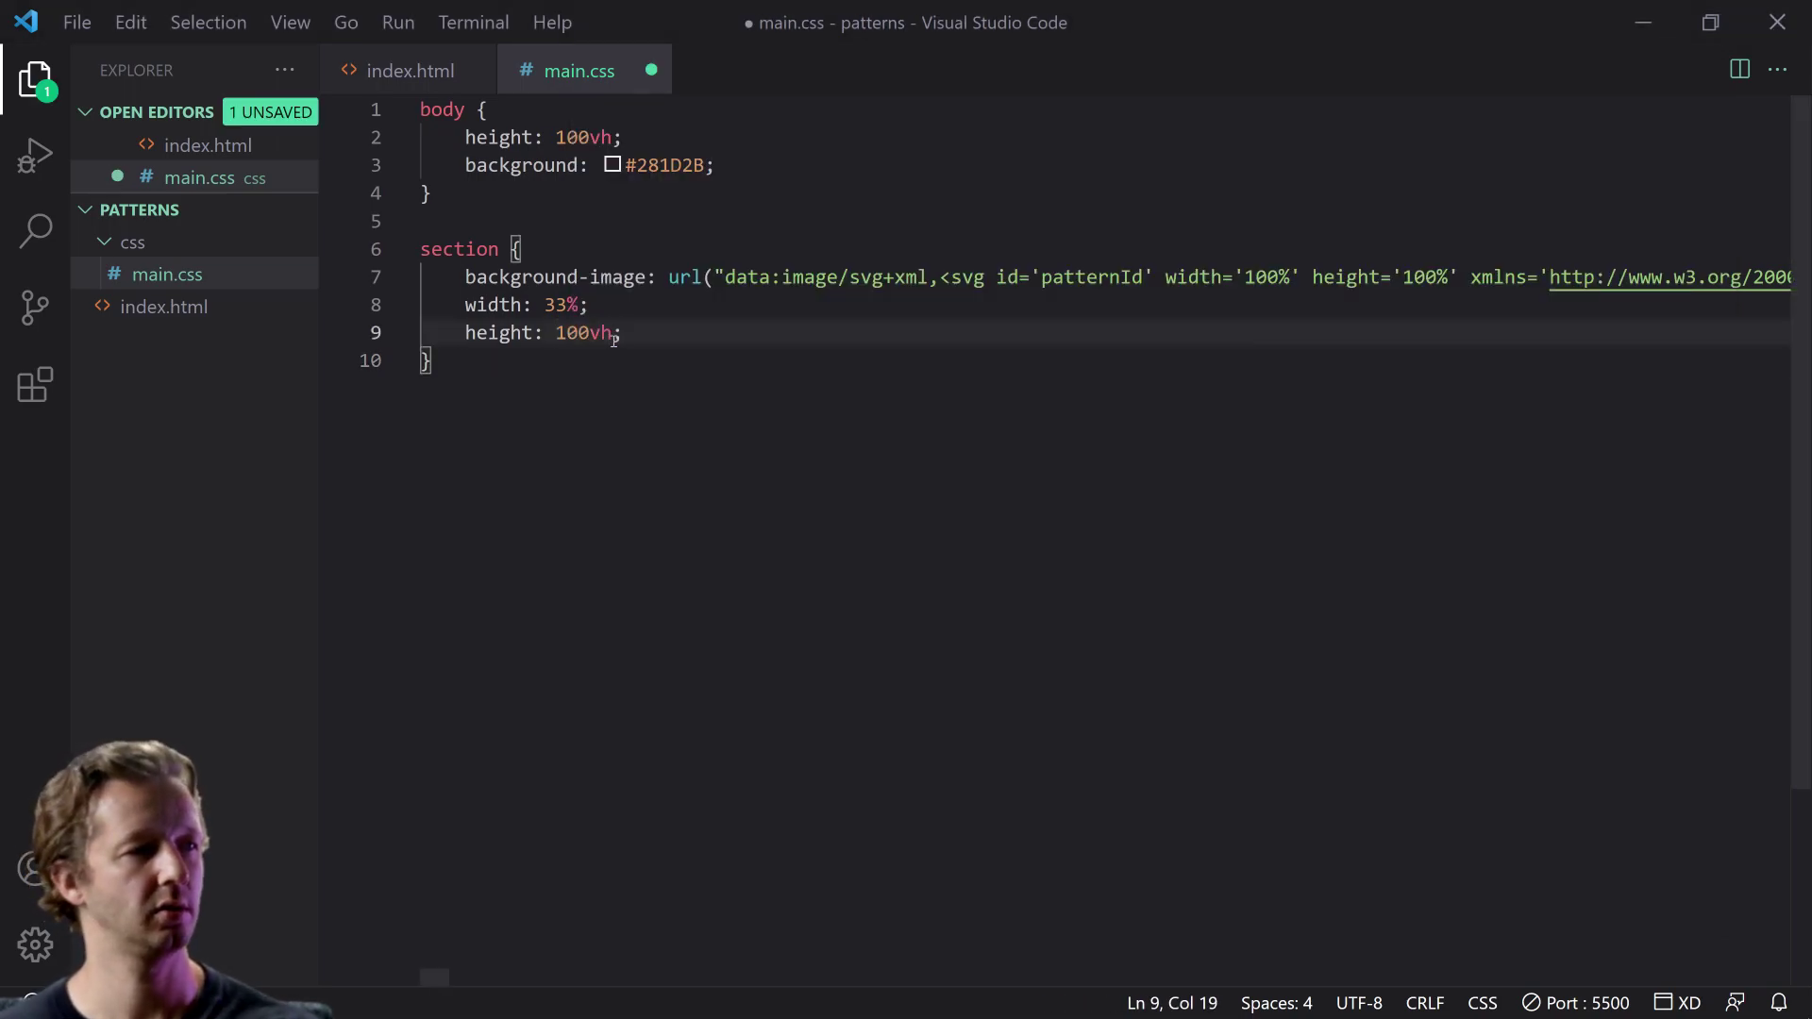
key(ctrl+s)
key(alt+Tab)
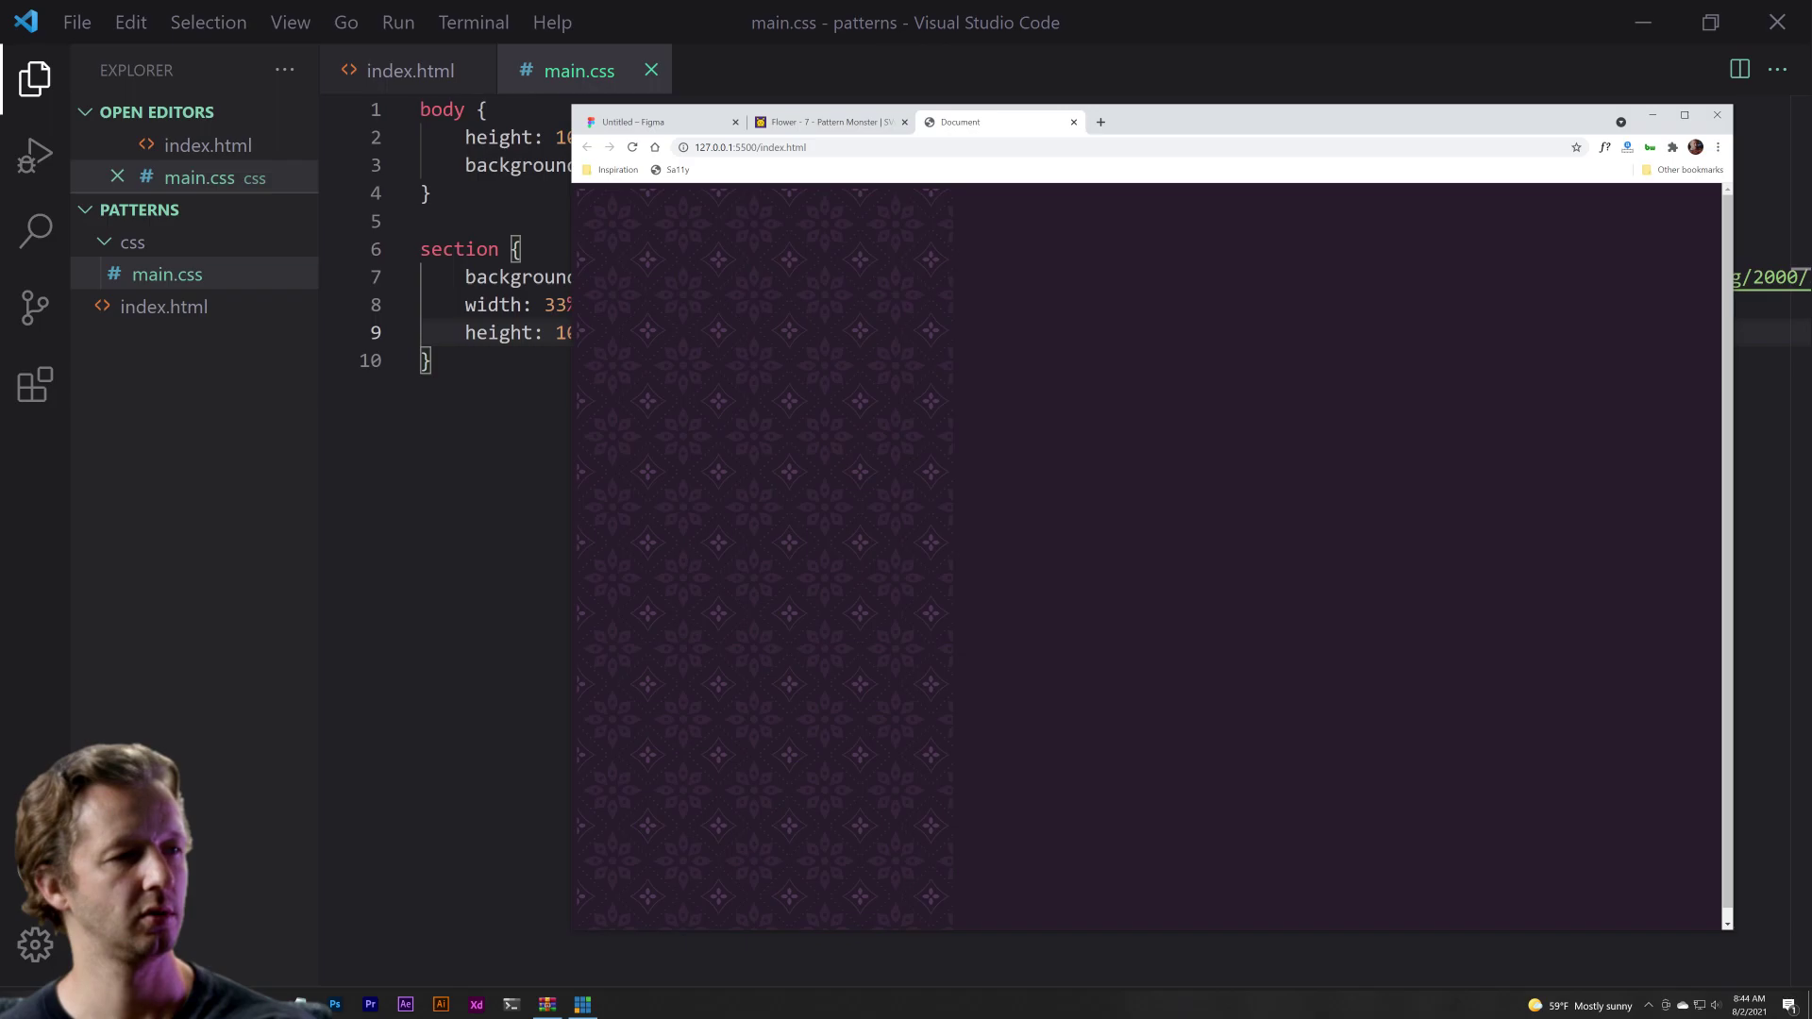
drag(1202, 127, 1156, 95)
Step: Add a .content div below the section element in index.html
click(423, 76)
click(732, 393)
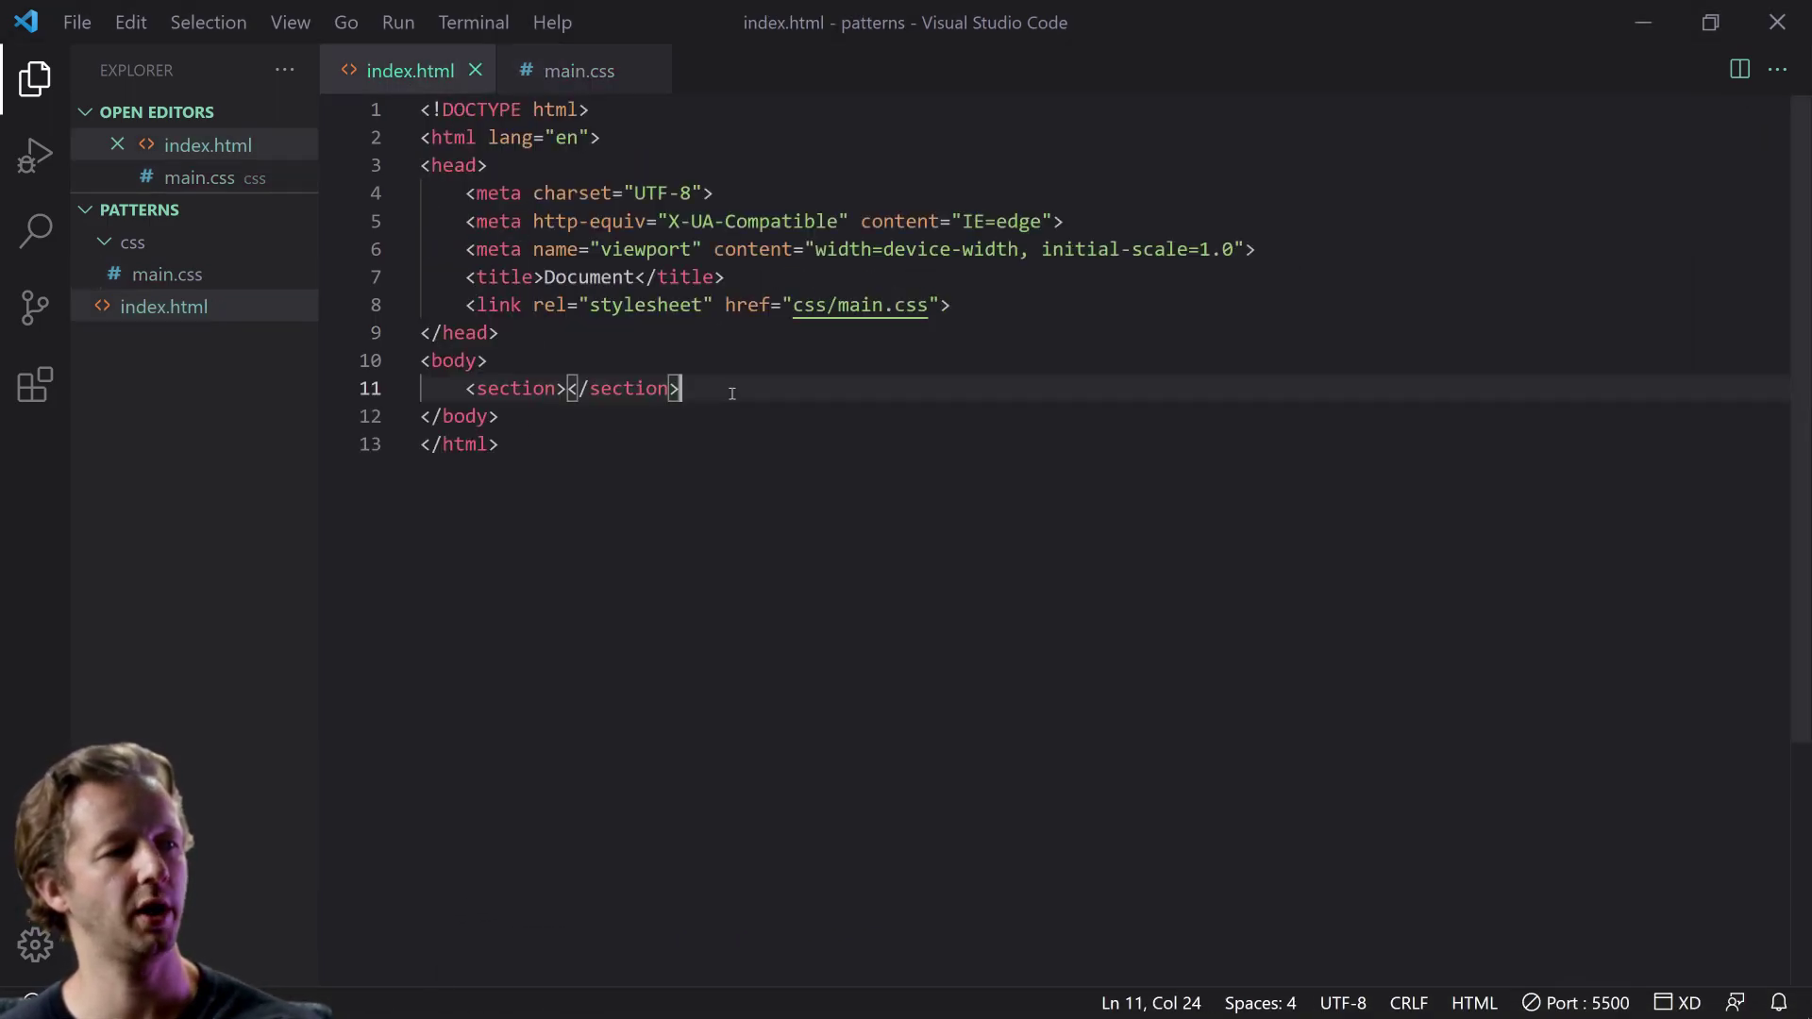
key(Return)
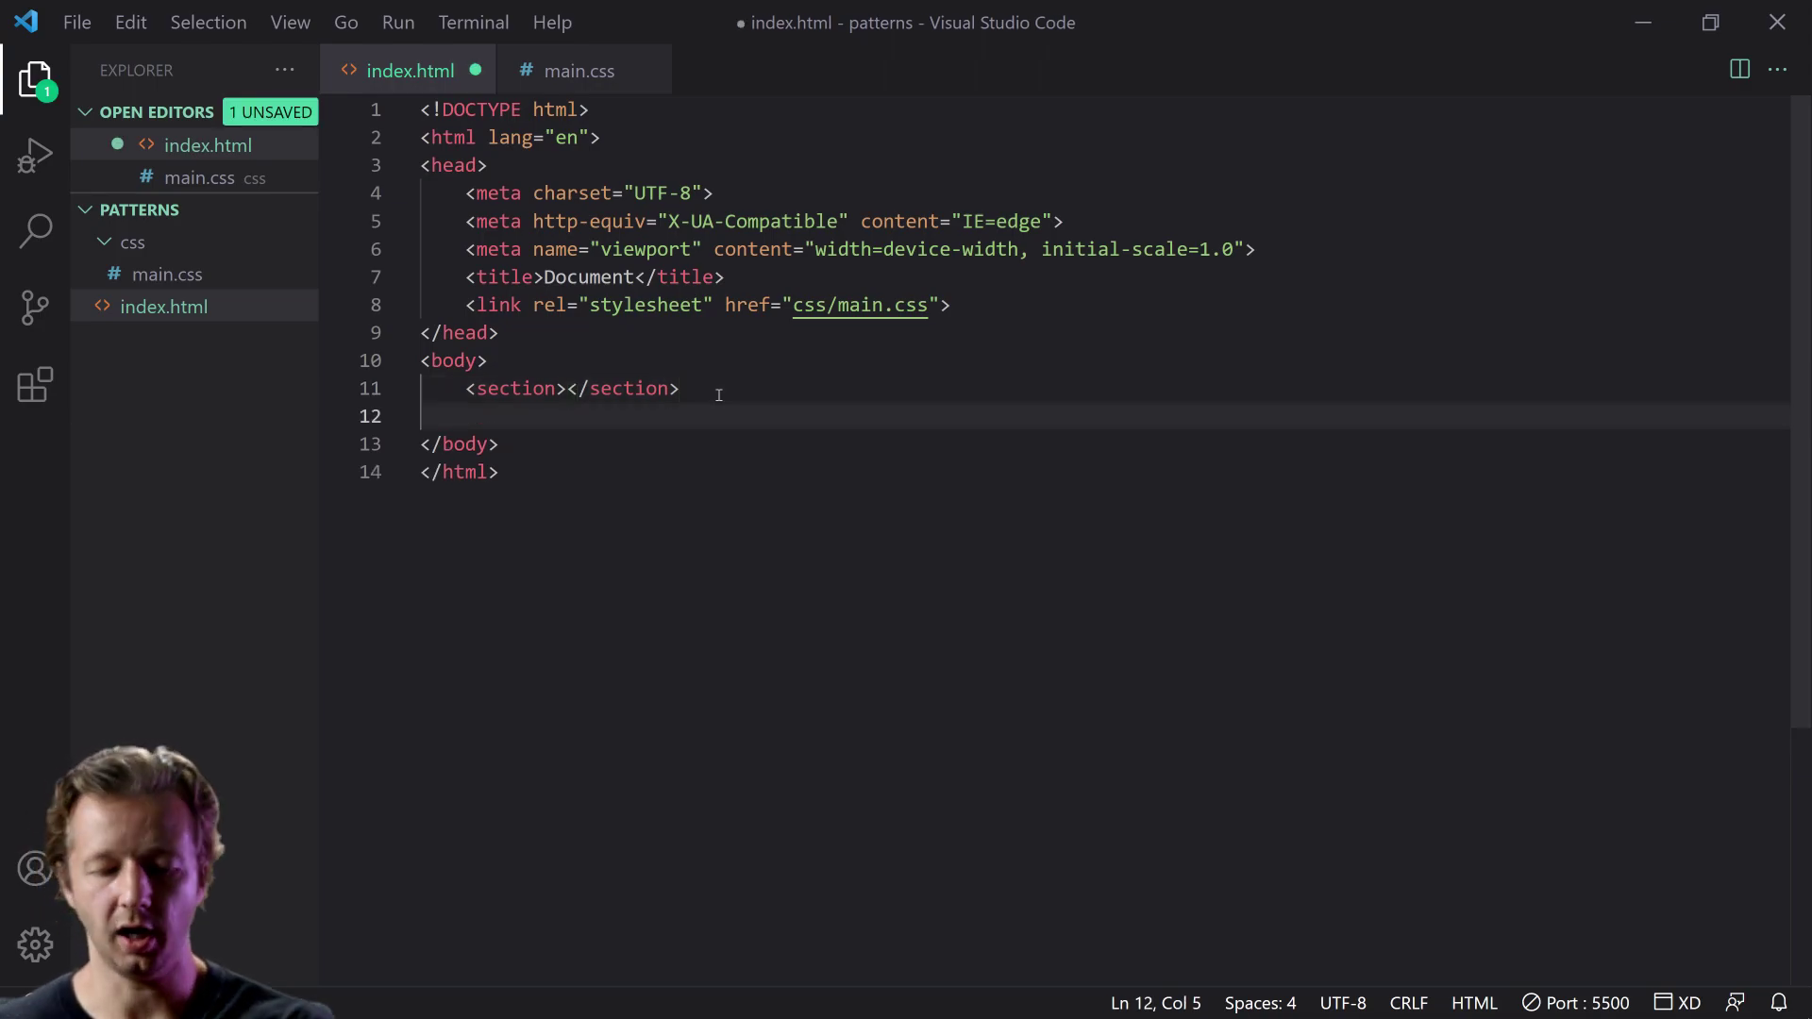
text(.content)
key(Tab)
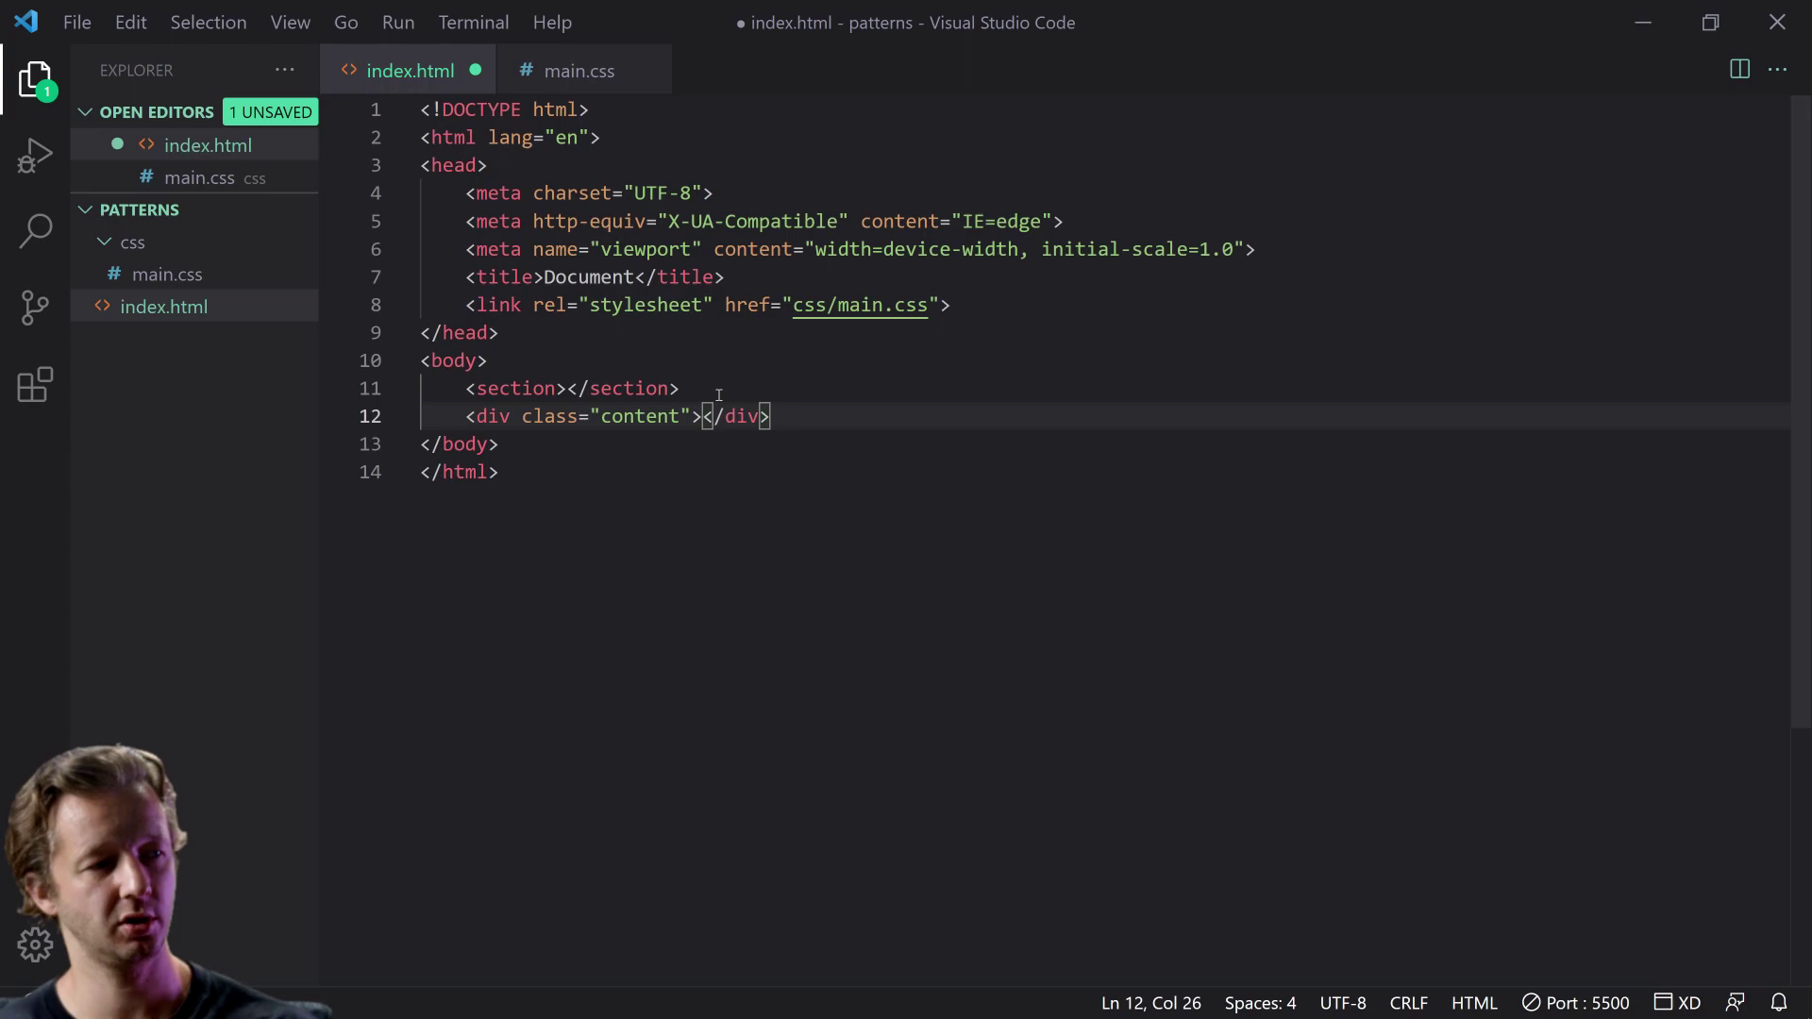
key(Return)
Step: Put an h1 reading 'A Bunch of Wavy Lines' in the div and save index.html
text(h1)
key(Tab)
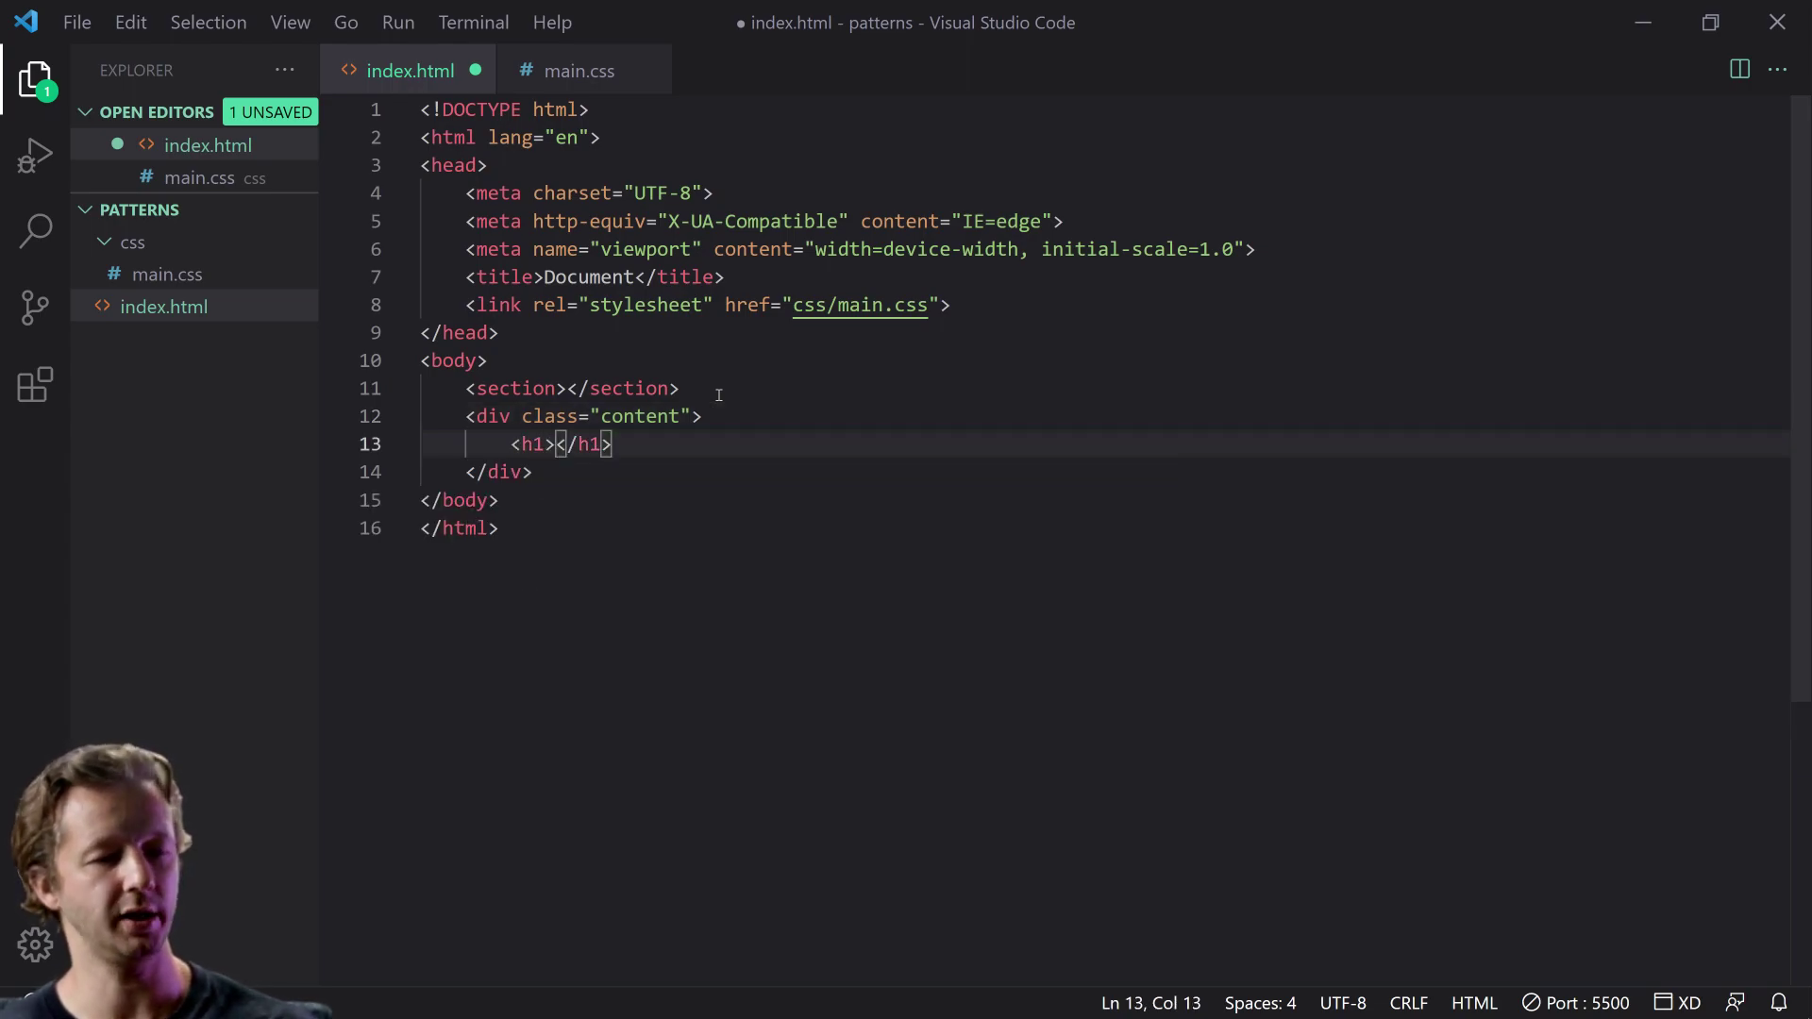
text(A Bunch of )
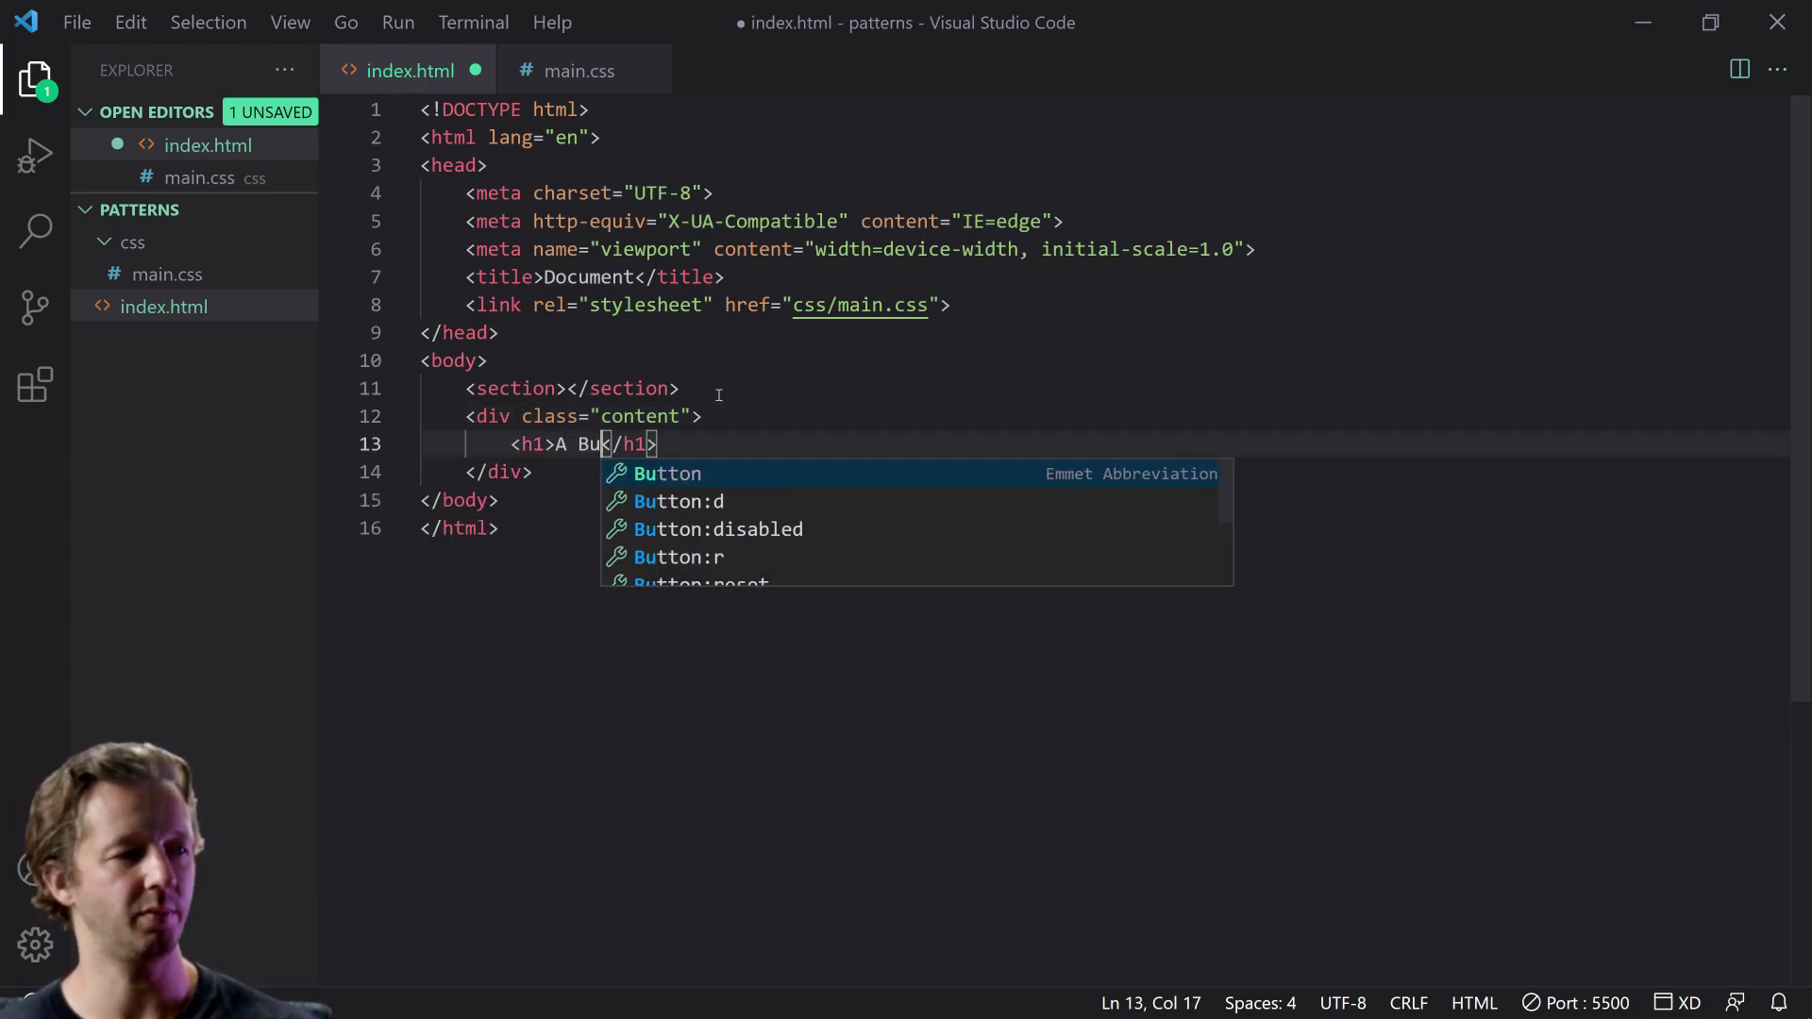
text(Wavy Lines)
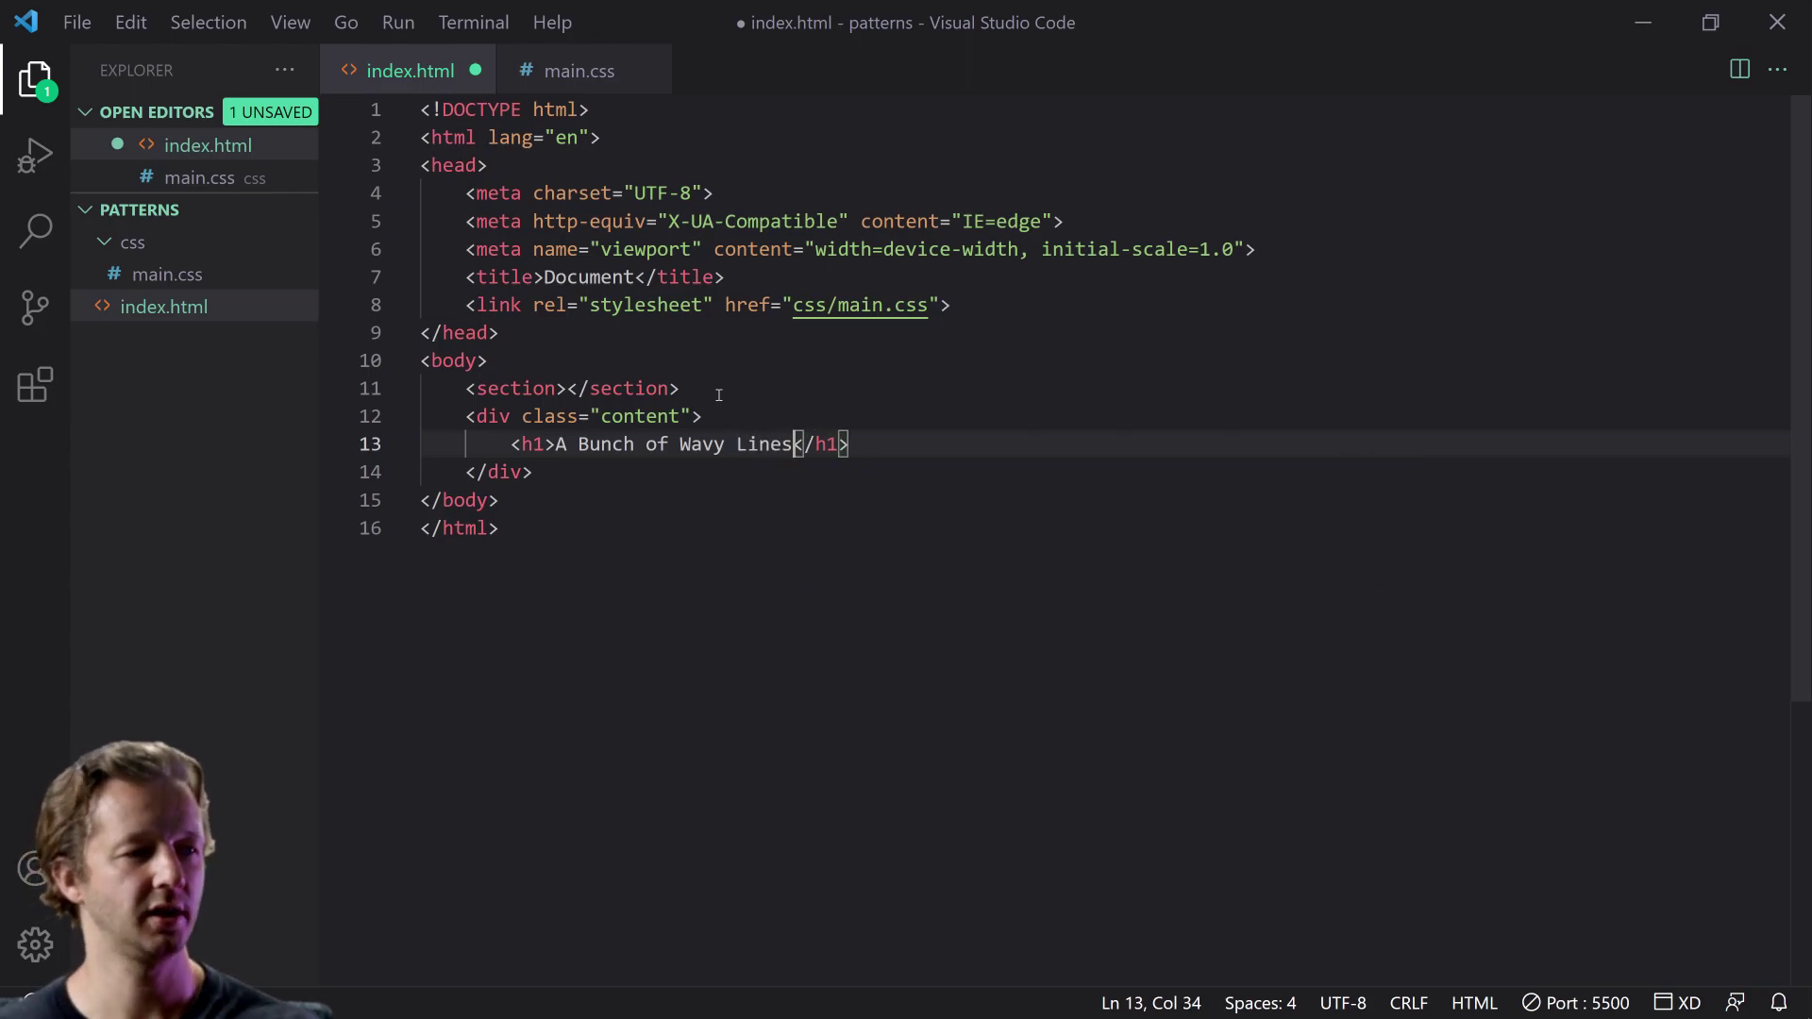
click(836, 439)
click(902, 437)
key(ctrl+s)
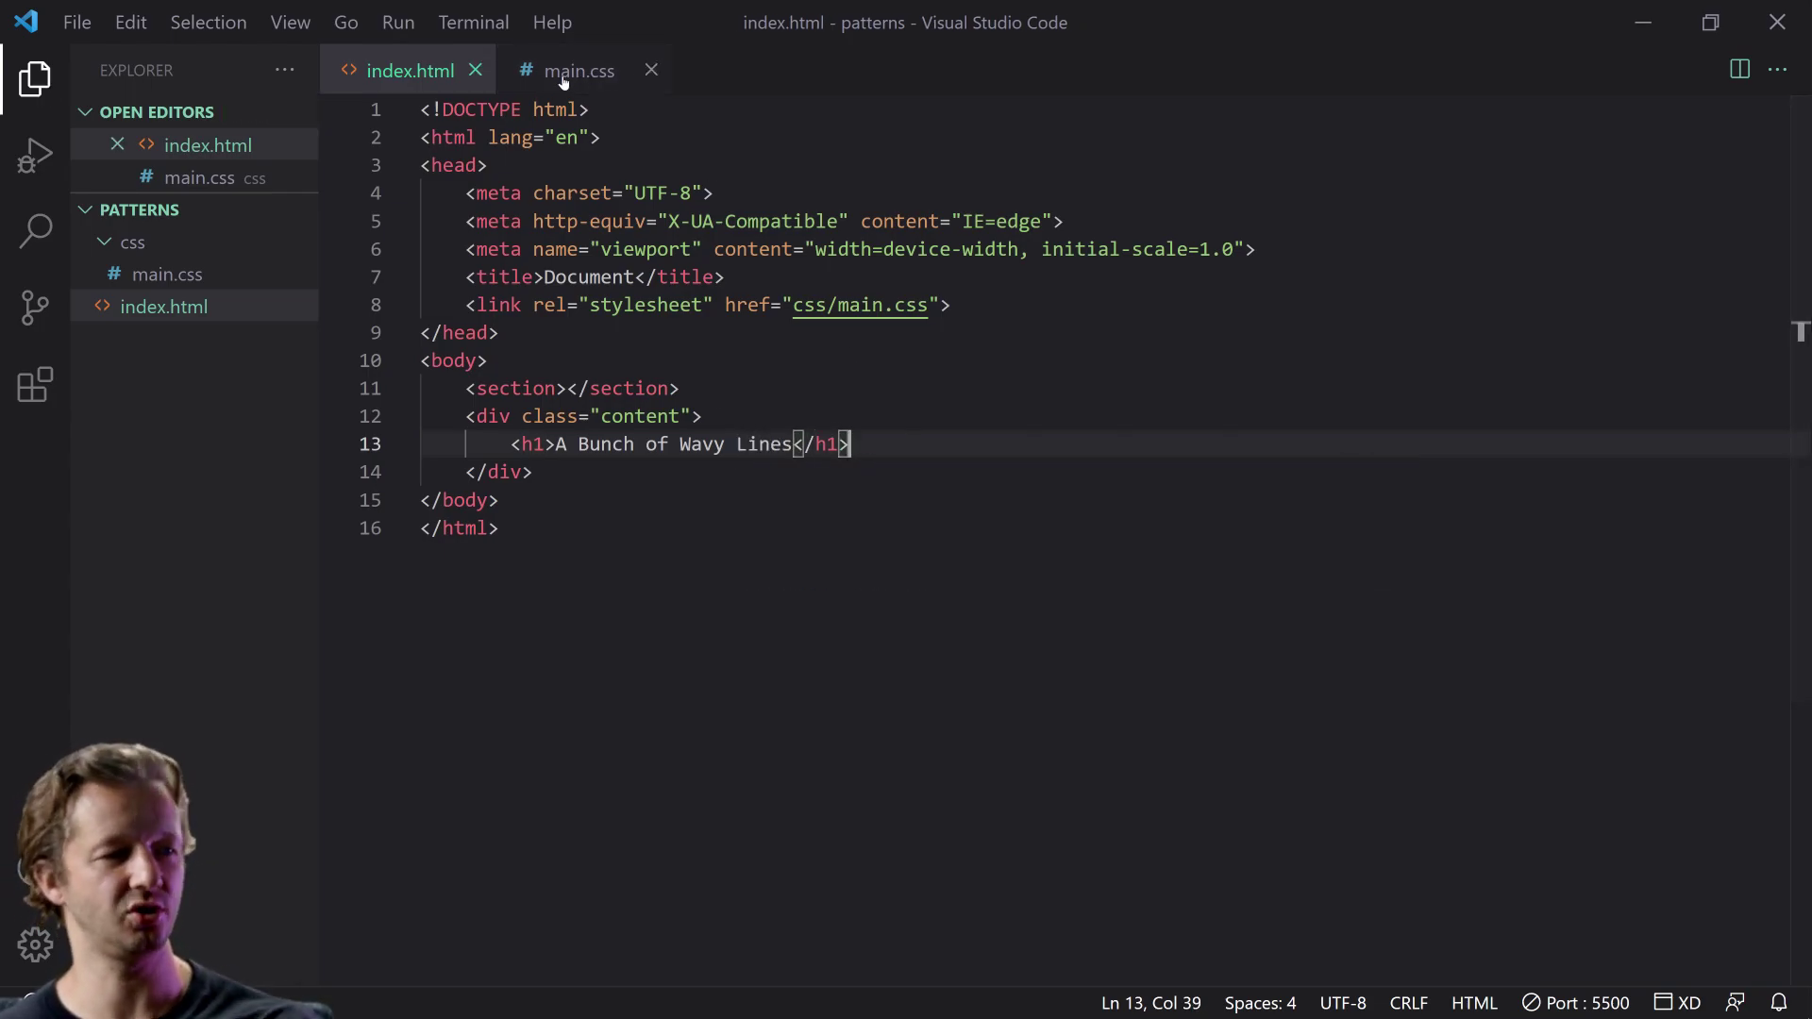
click(563, 83)
Step: Add a .content rule with position: absolute, top: 3em and left: 3em
click(597, 413)
key(Return)
key(Return)
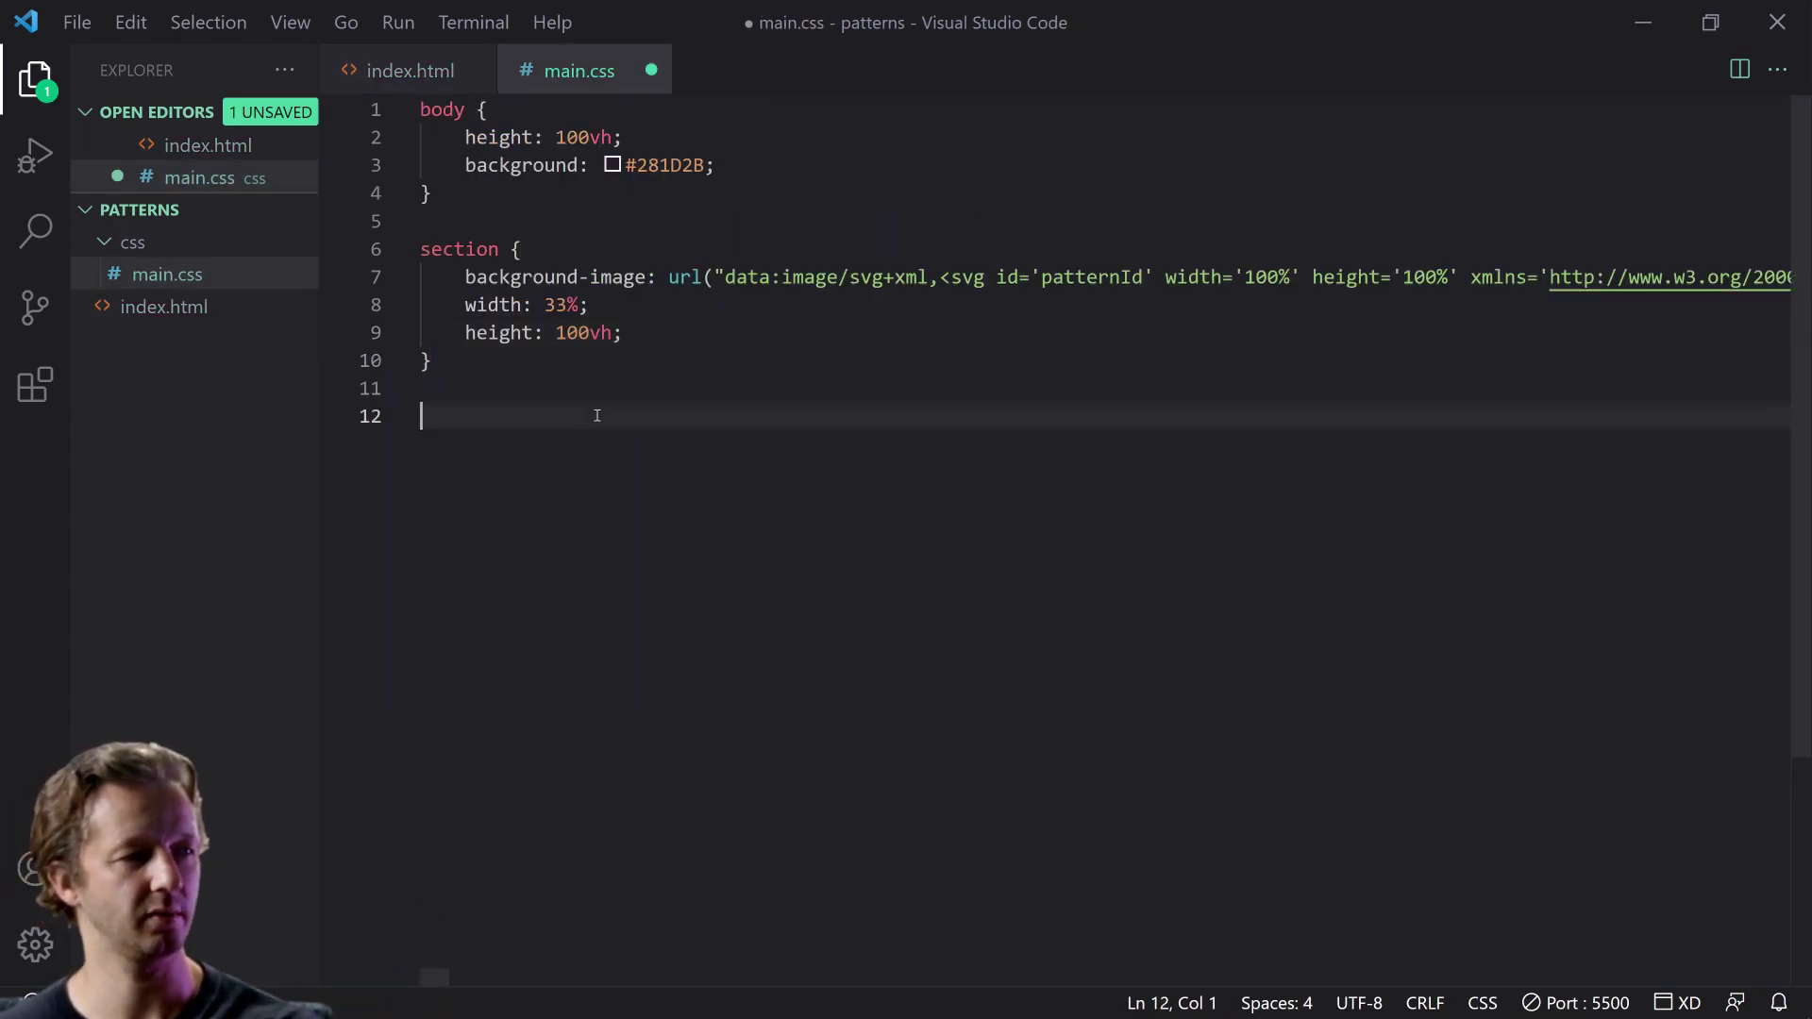
text(bg)
key(BackSpace)
key(BackSpace)
text(.c)
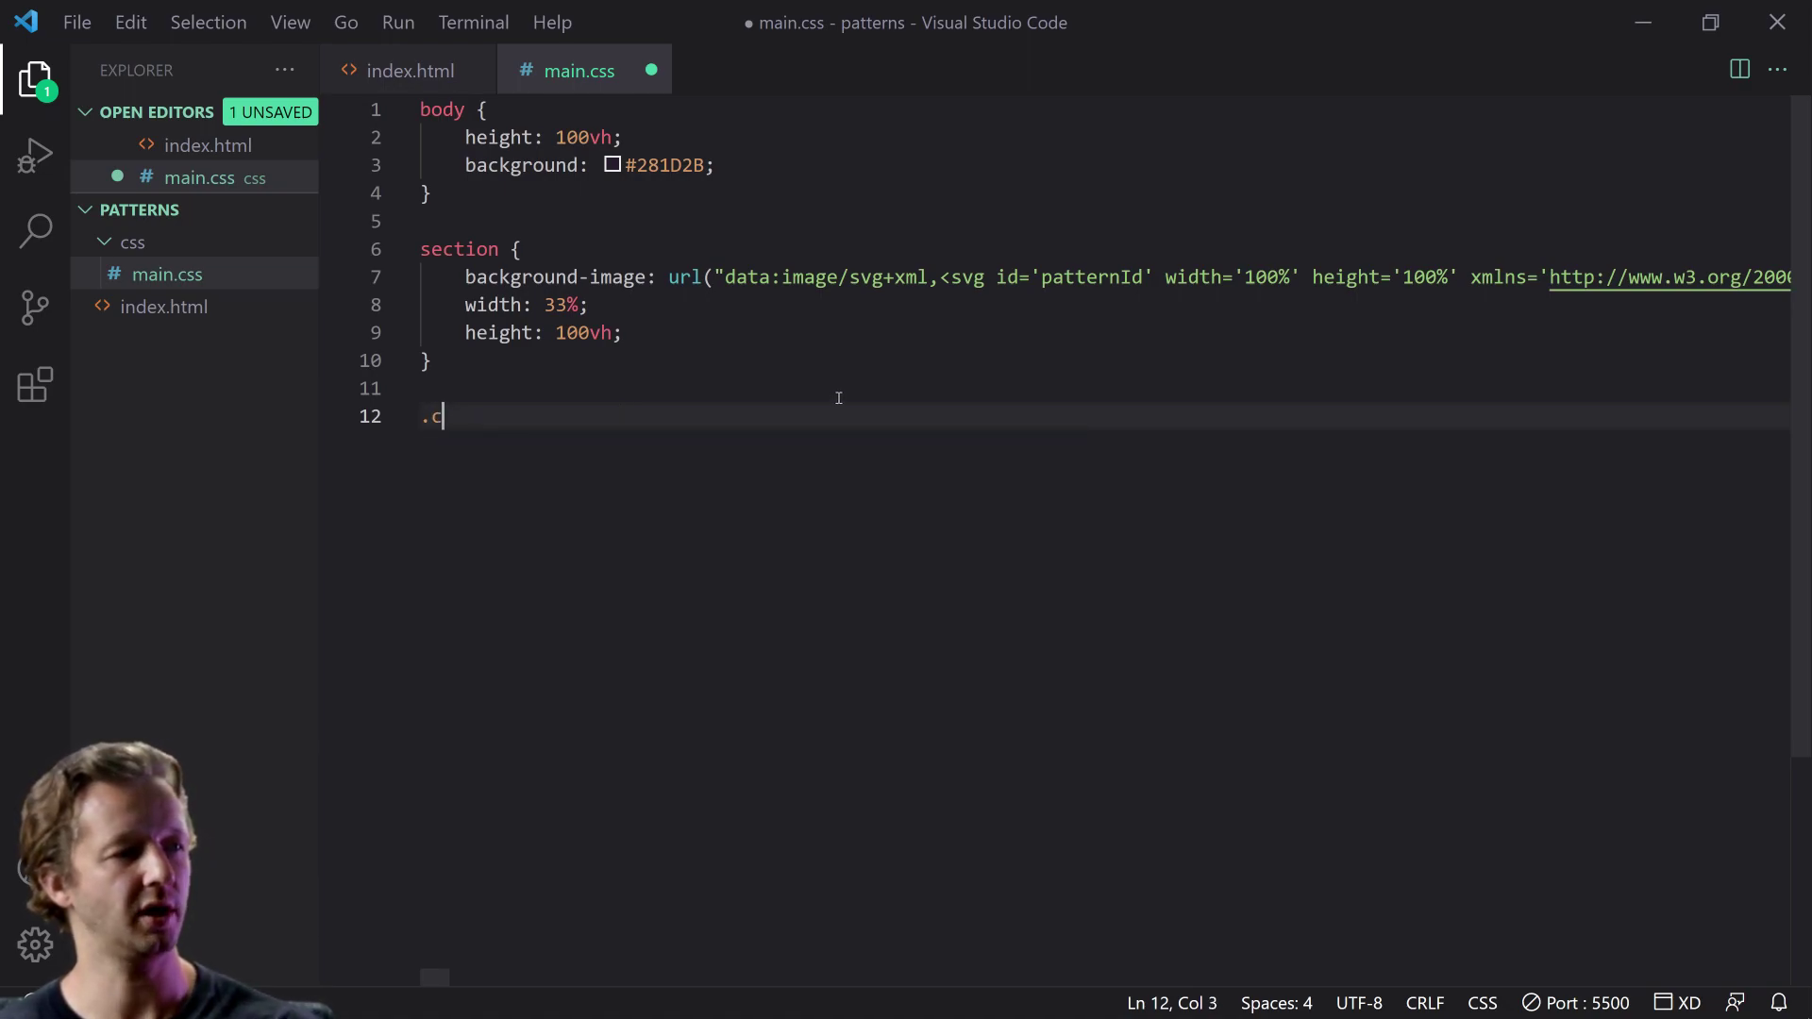
text(ontent {)
key(Return)
text(position: a)
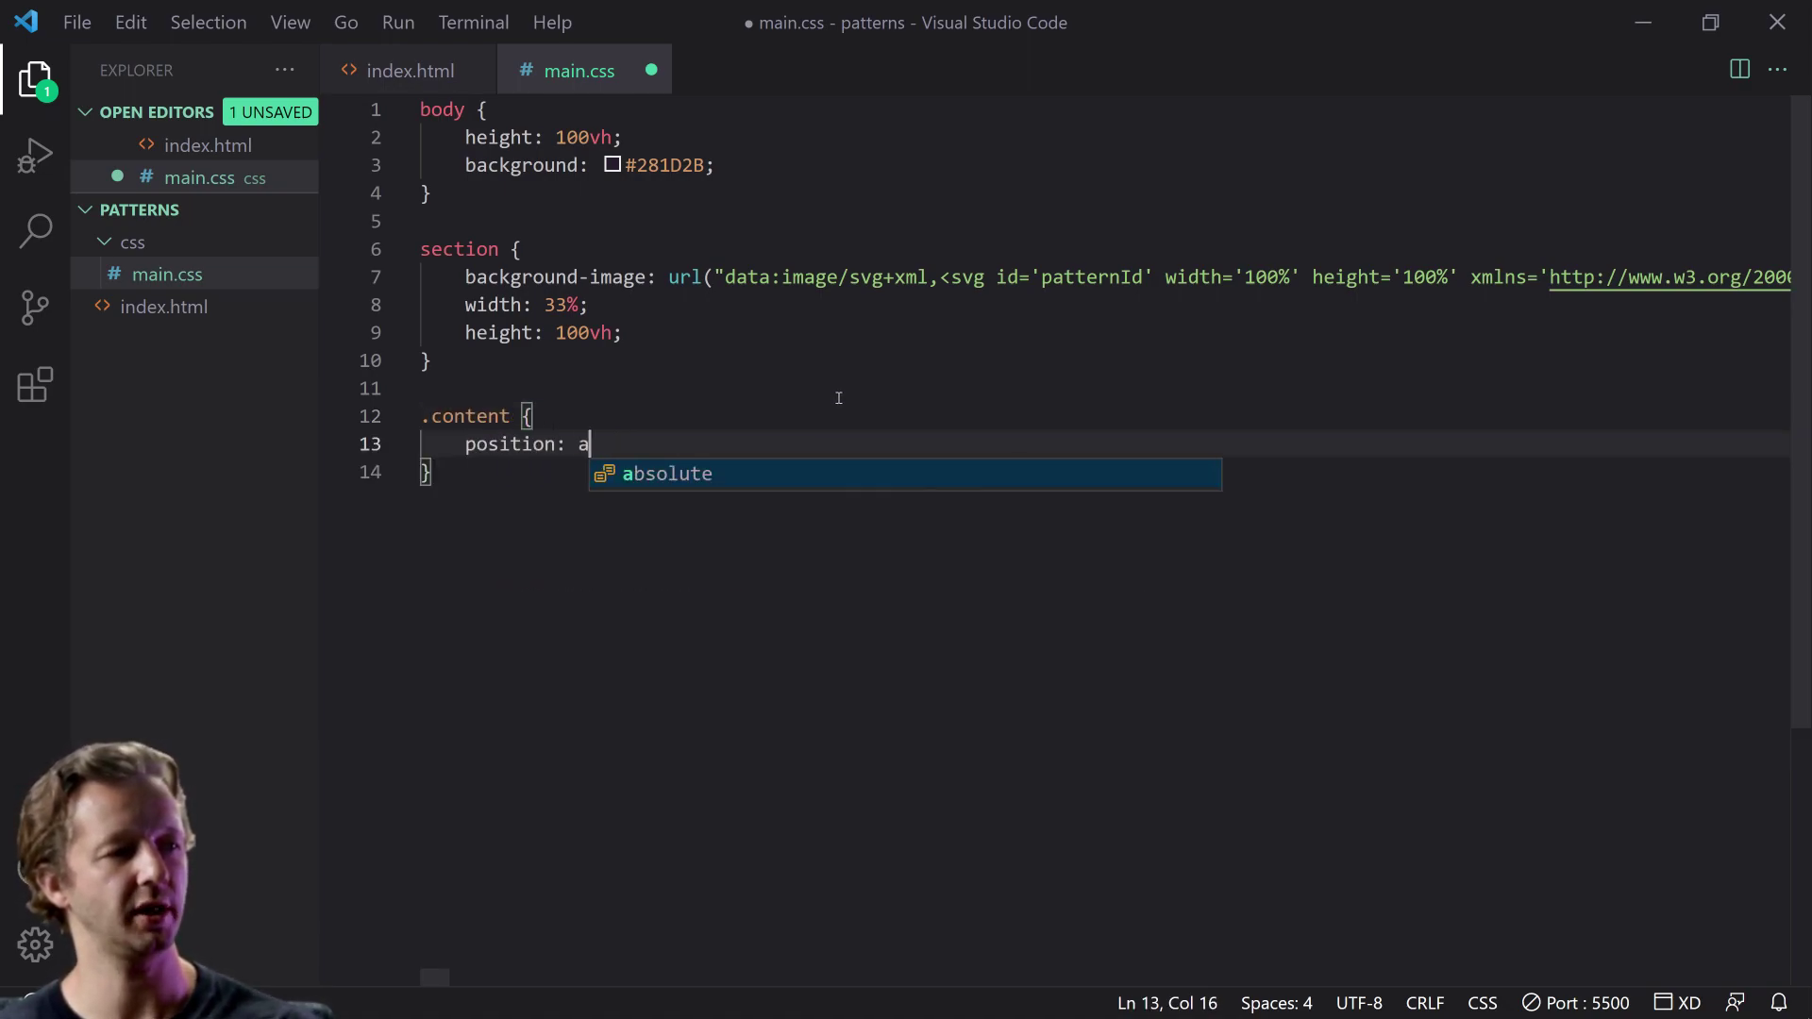
text(bsolute;)
key(Return)
text(top: )
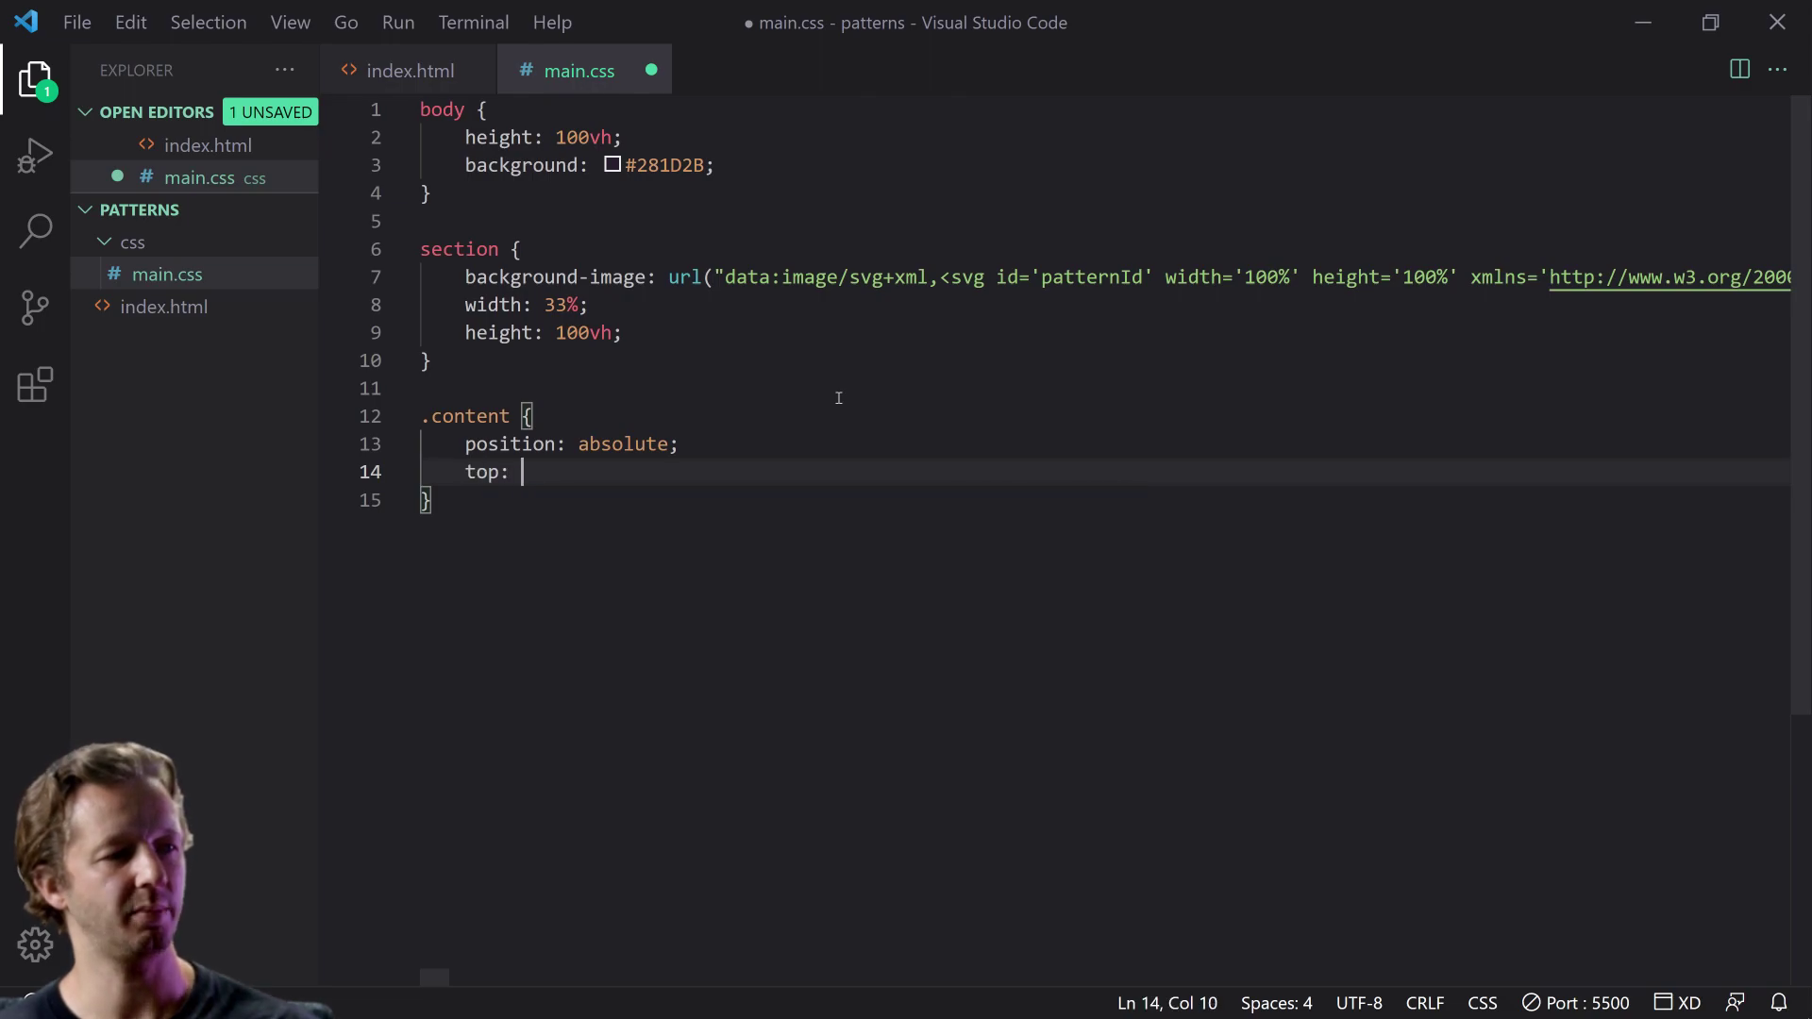
text(3em;)
key(Return)
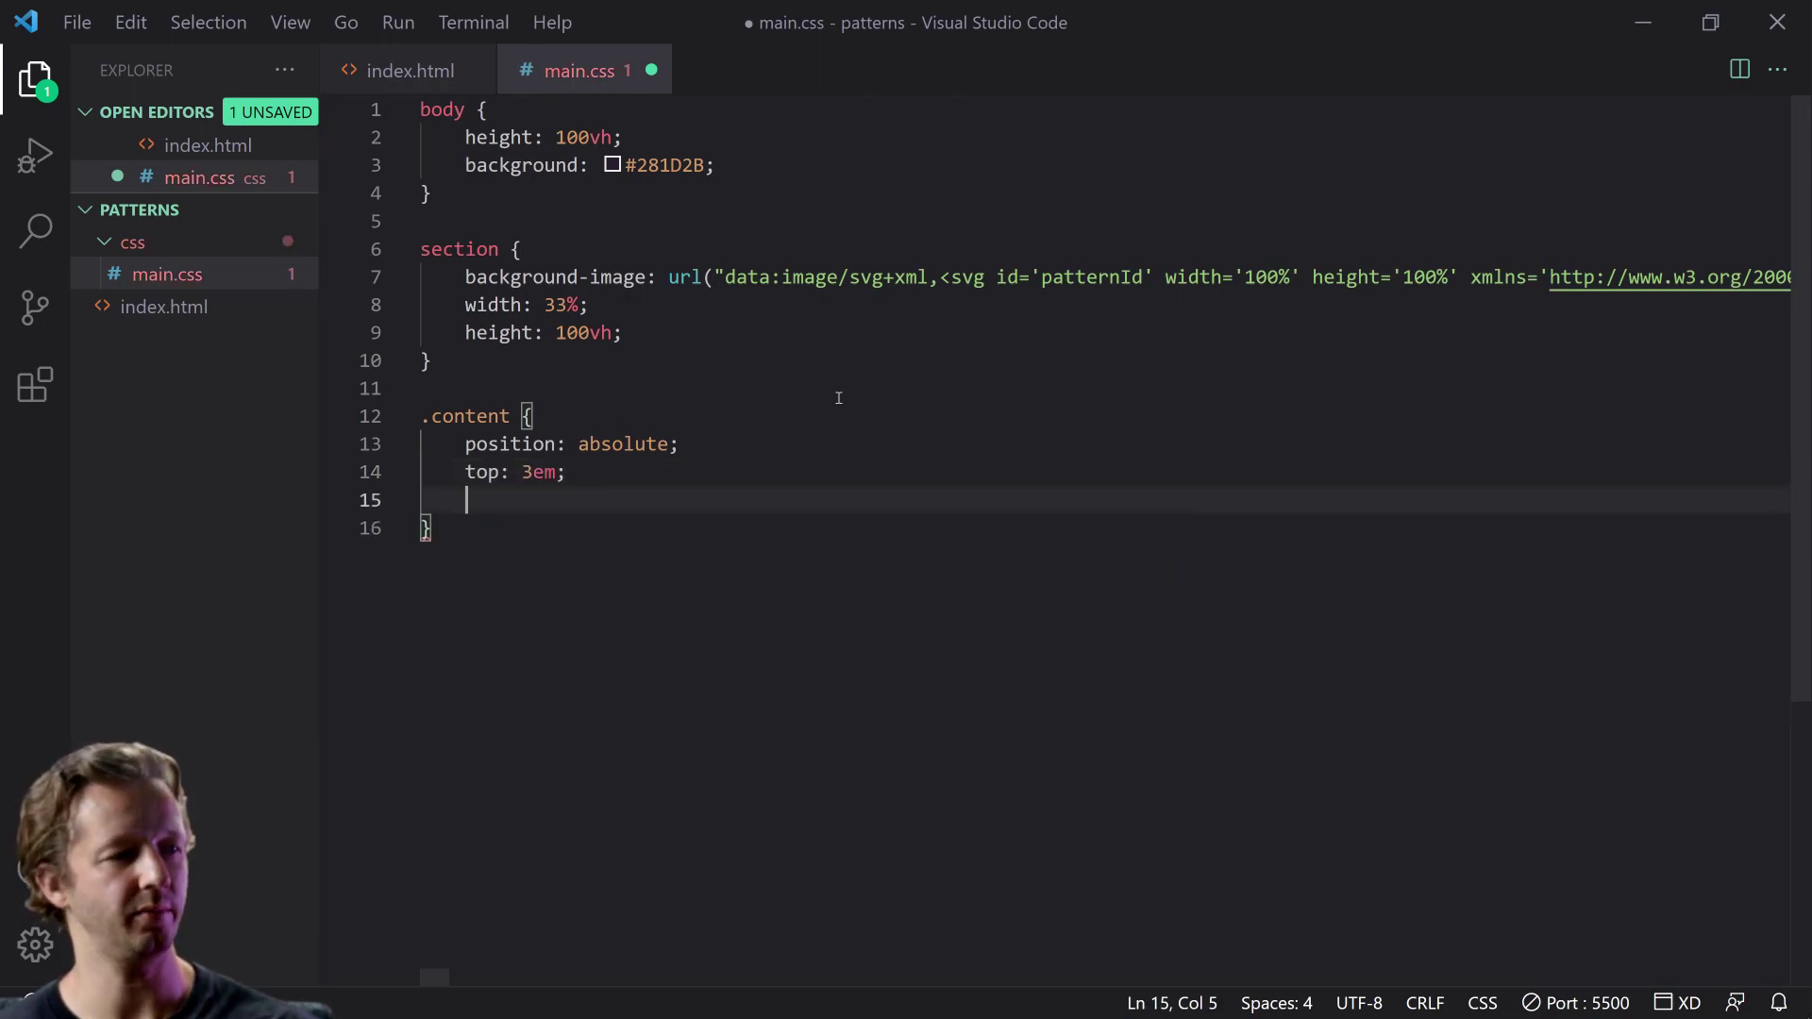
text(left: 32em)
key(BackSpace)
key(BackSpace)
key(BackSpace)
text(em;)
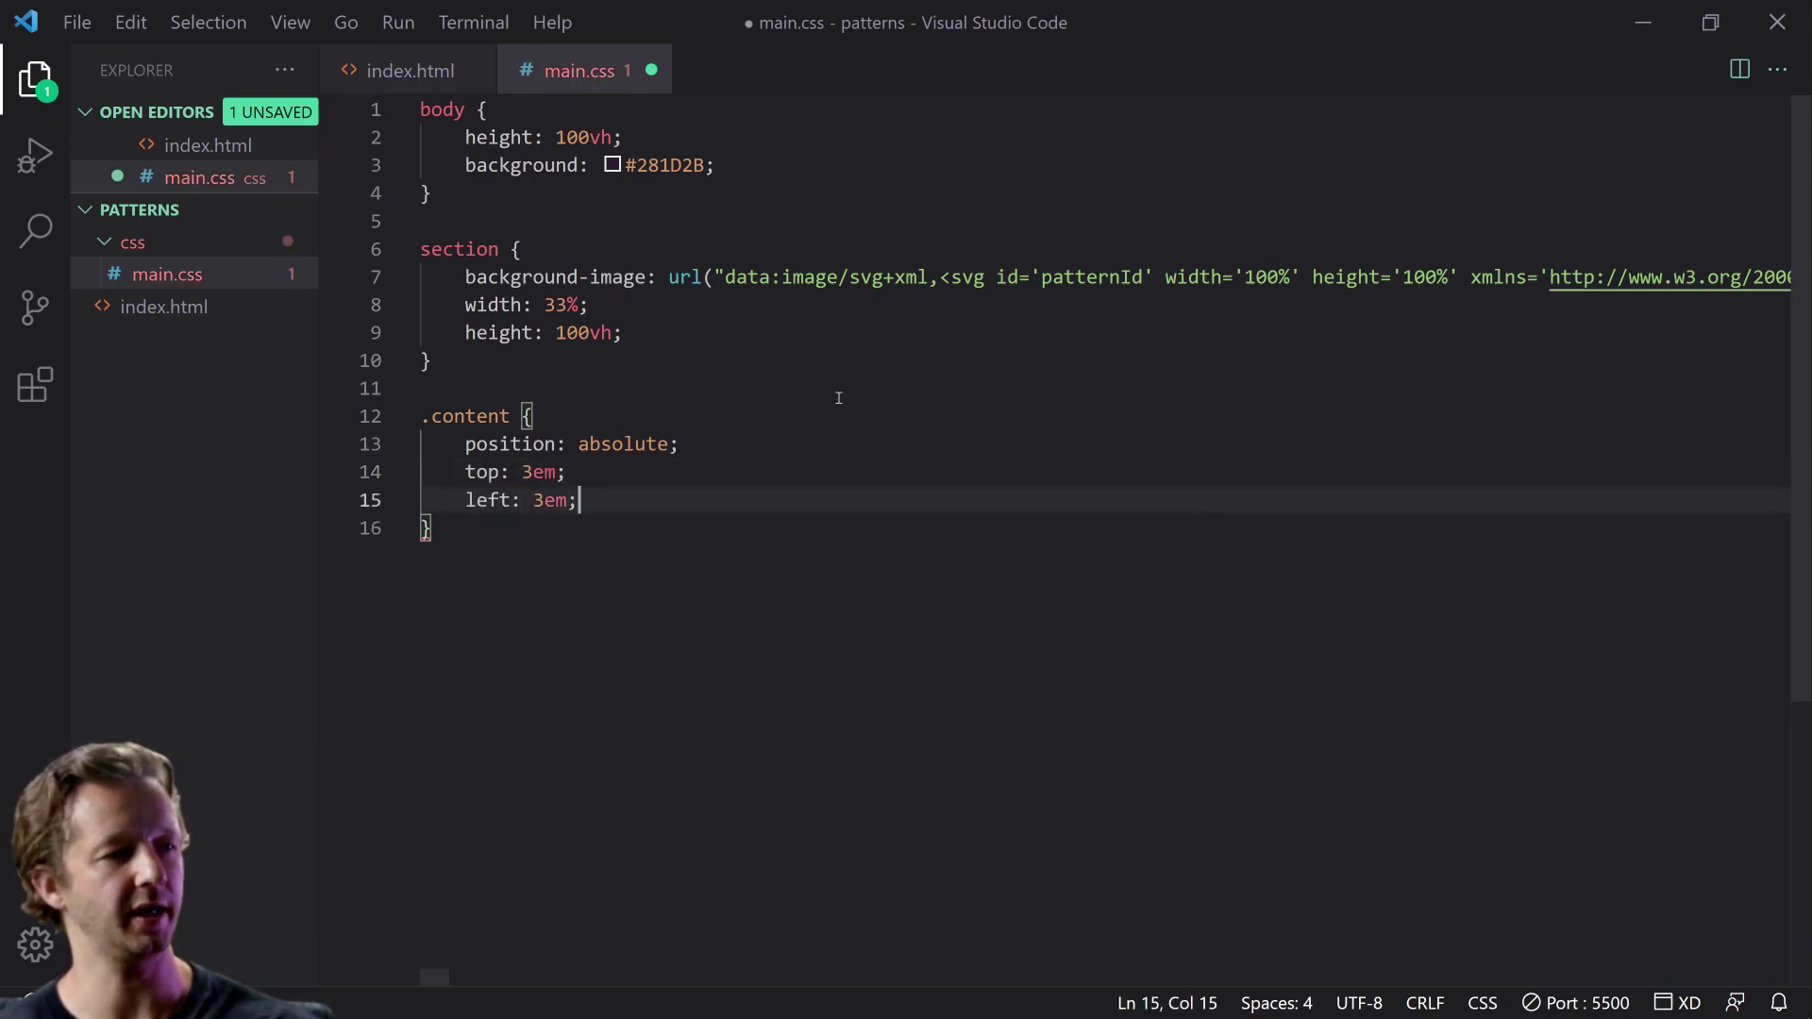
Step: Start an h1 rule below it with color: white
key(Down)
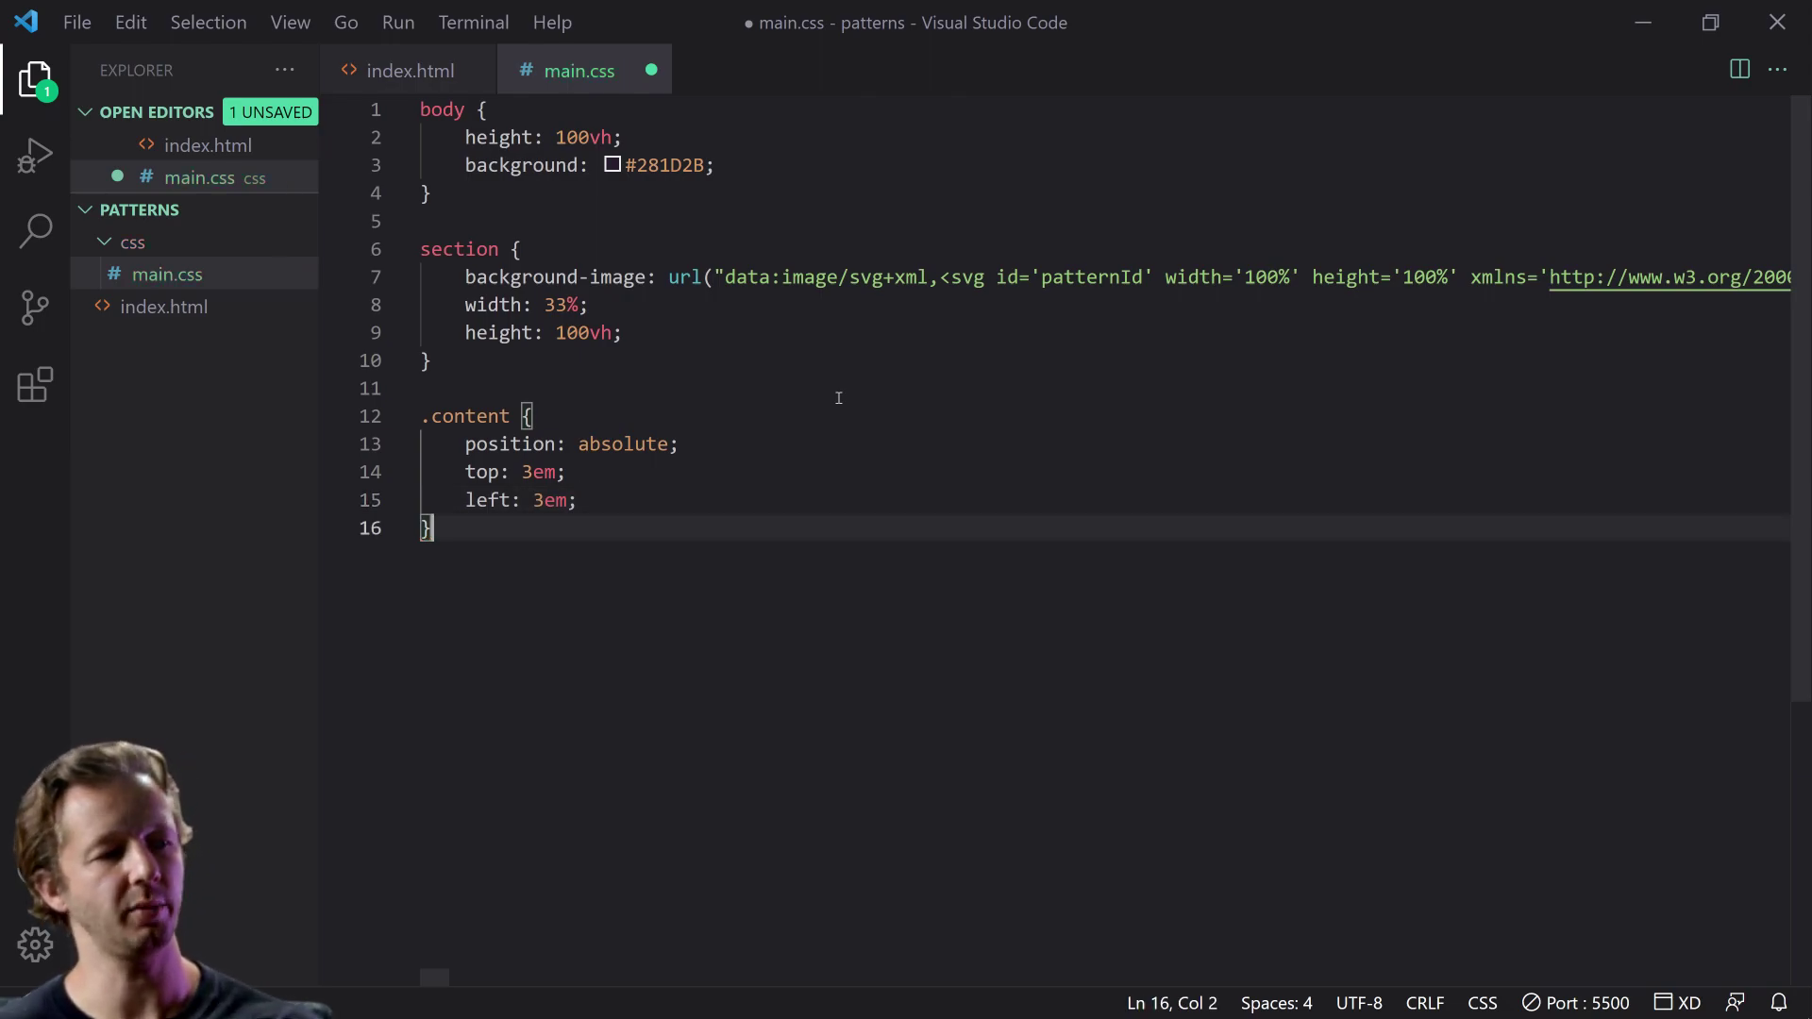
key(Return)
key(Return)
text(h1 {)
key(Return)
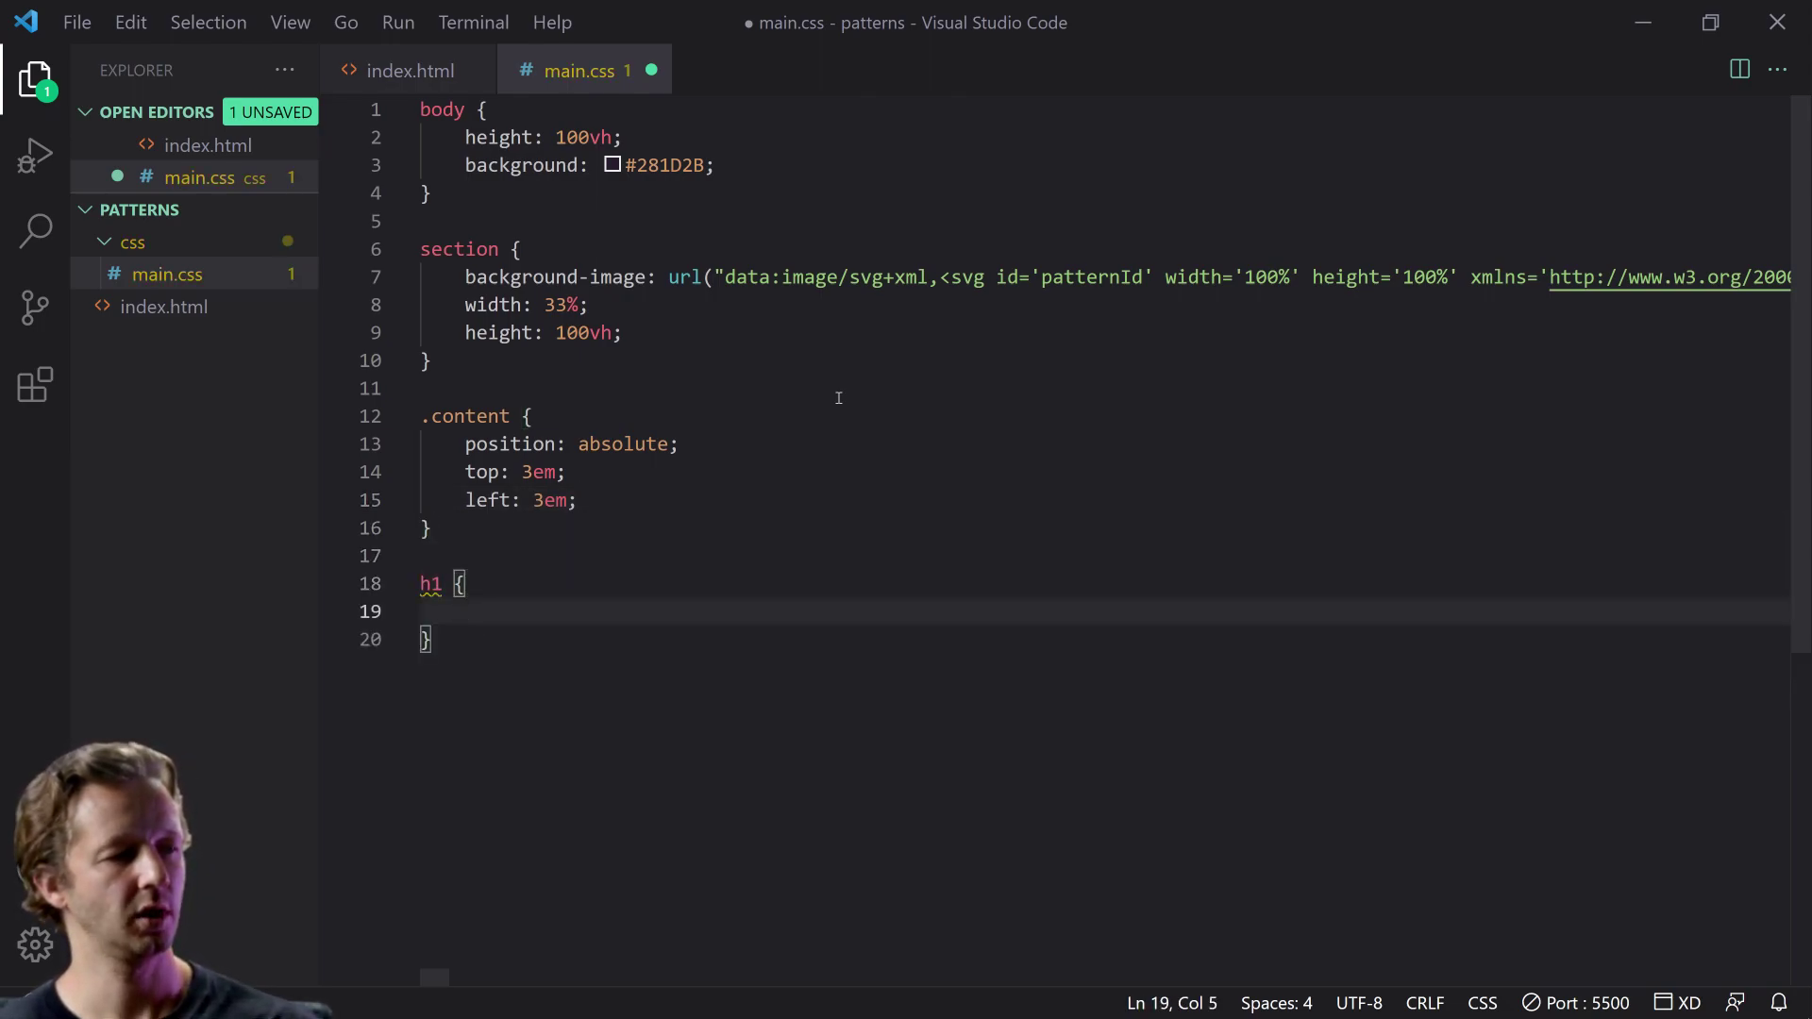
text(color: white;)
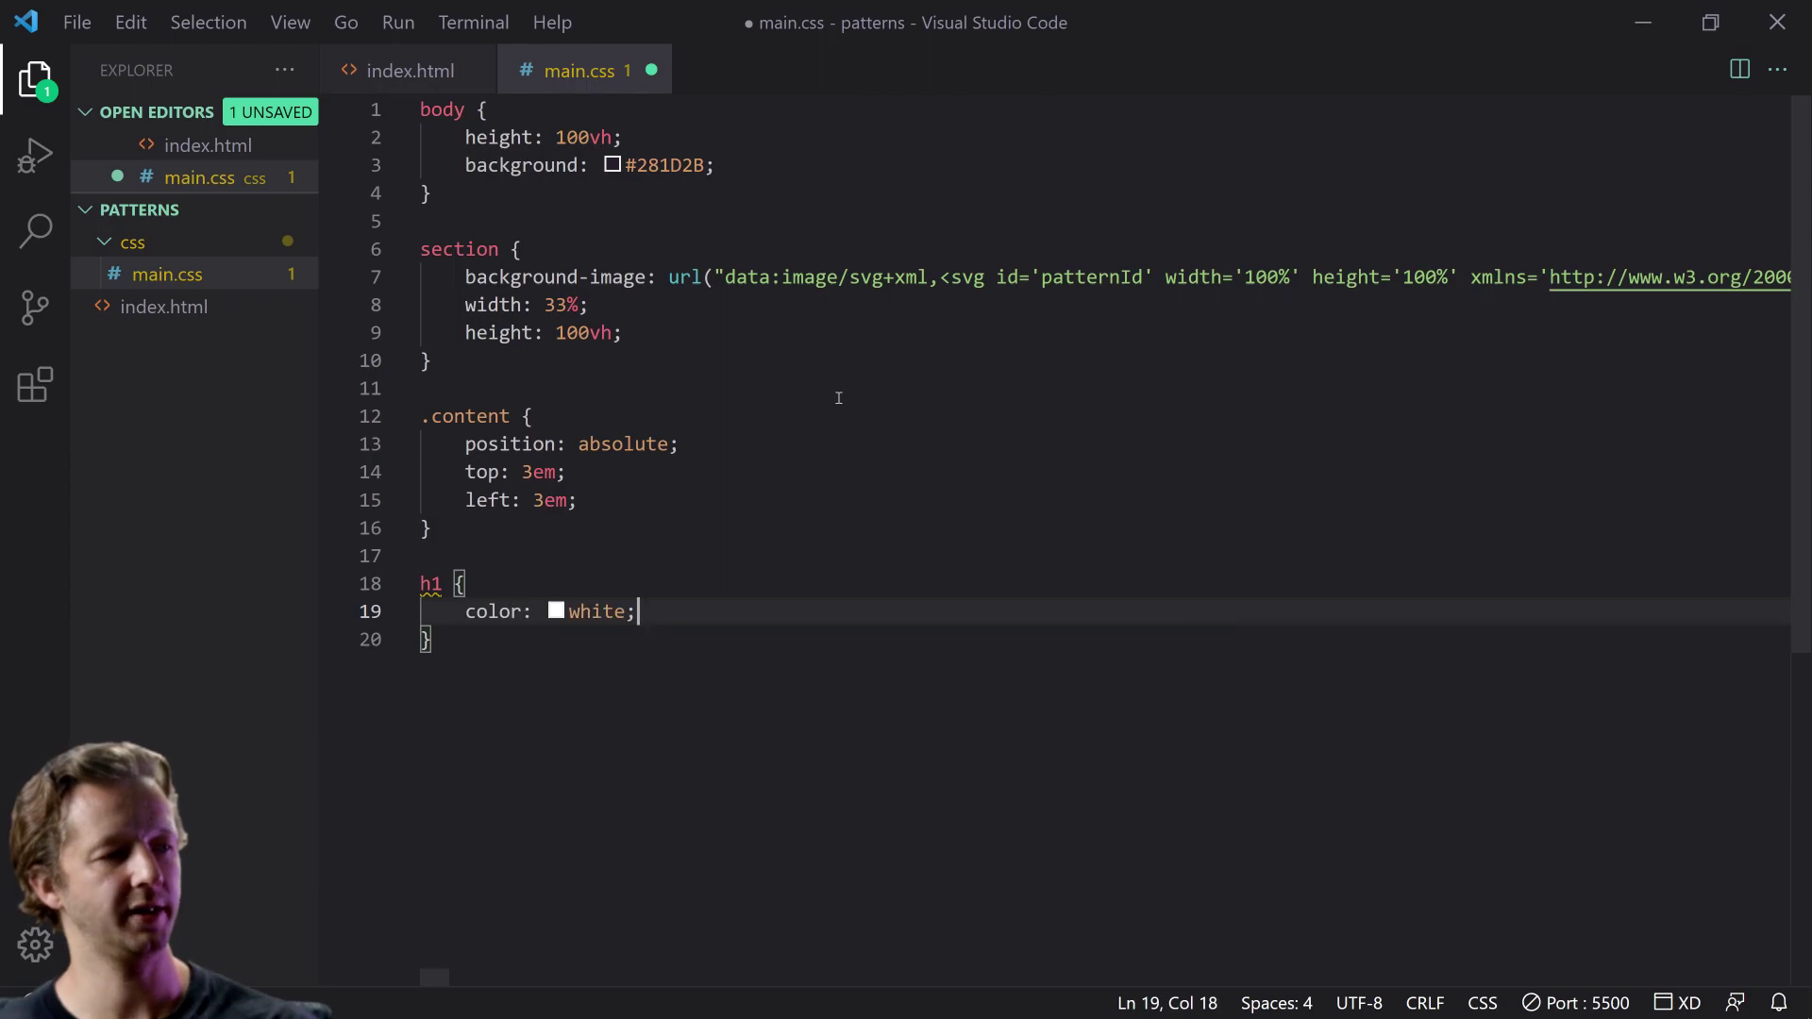
key(Return)
Step: Give the h1 font-family 'Poppins' and font-size 6rem, then save main.css
text(font-family: 'Pop)
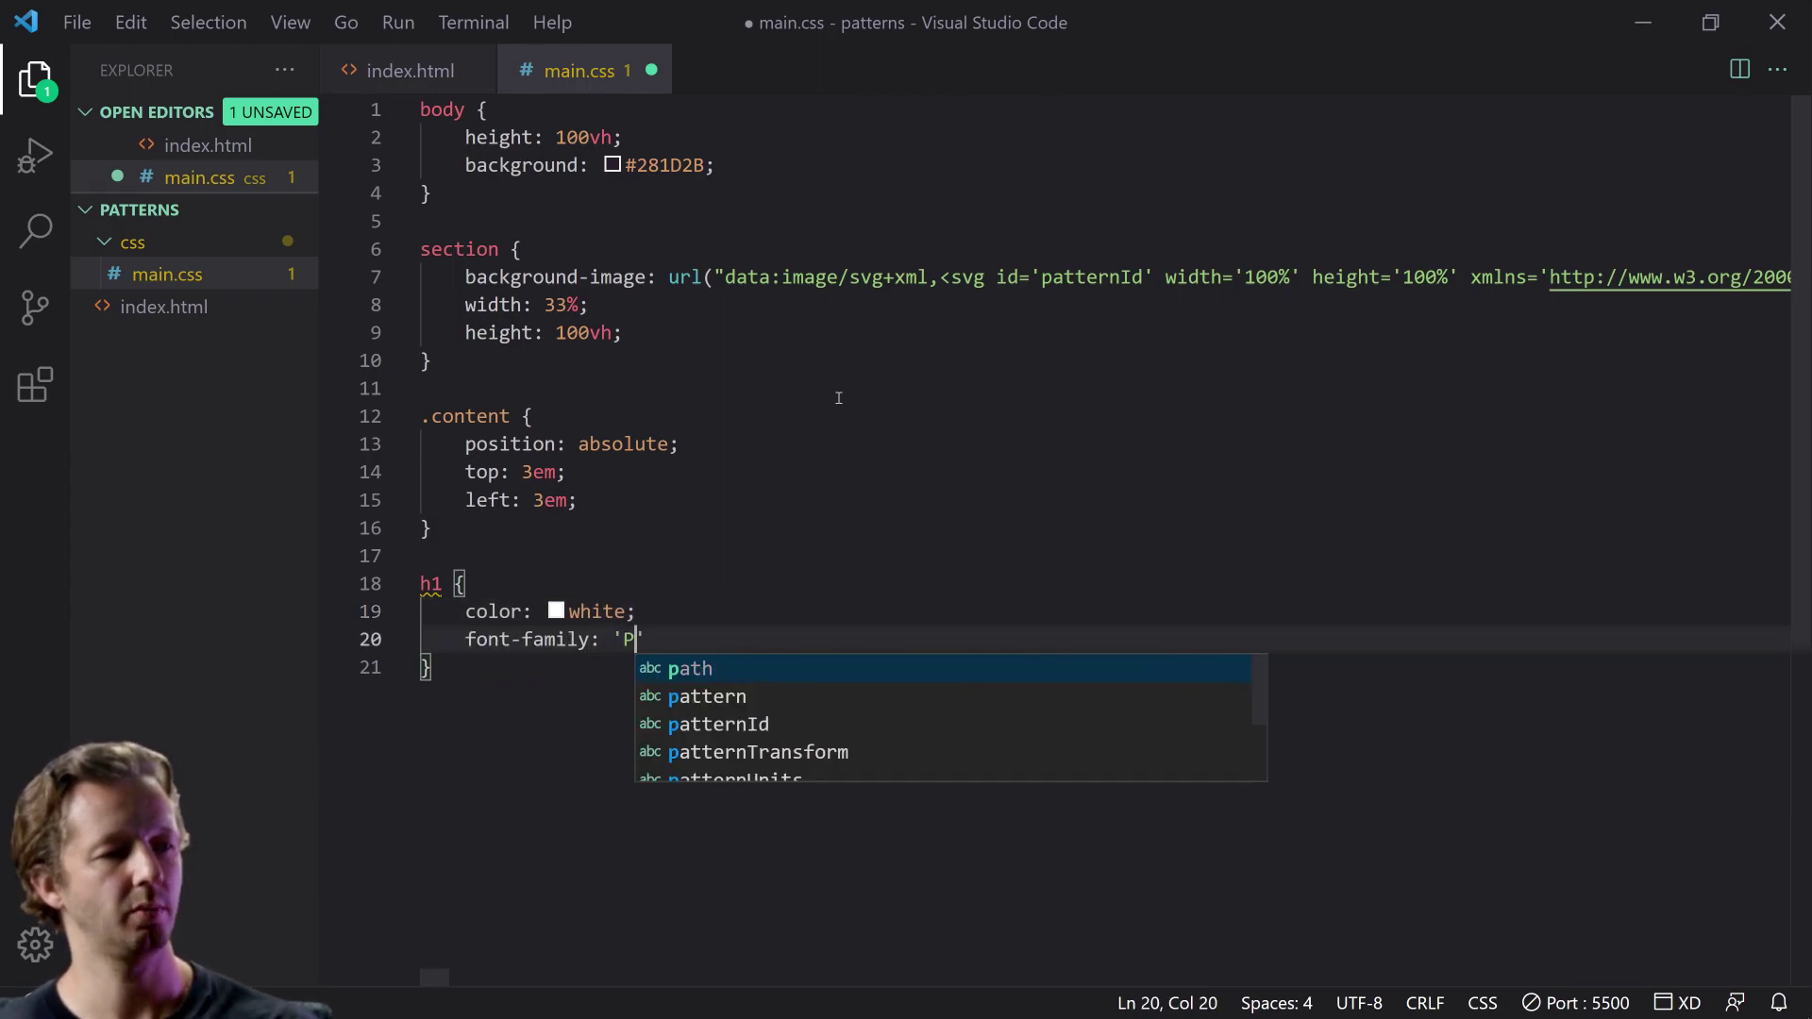
text(pins)
key(Right)
key(Left)
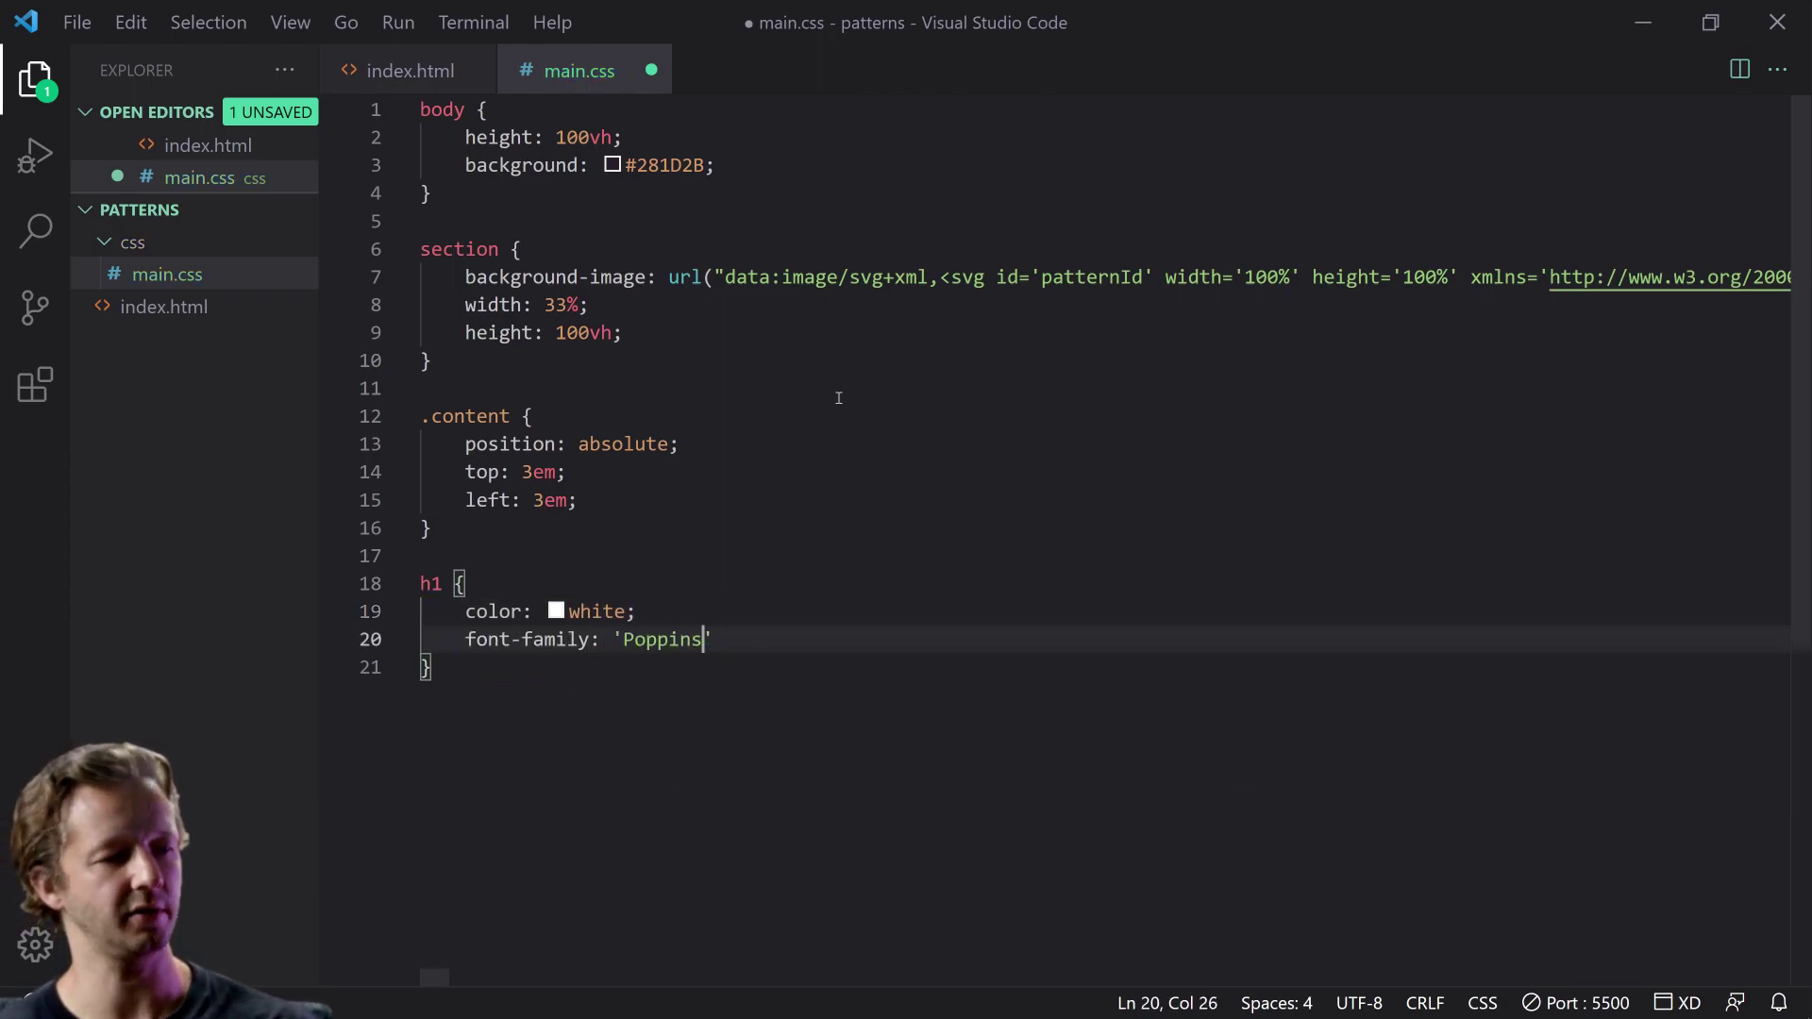
key(Return)
key(BackSpace)
key(BackSpace)
key(Right)
text(;)
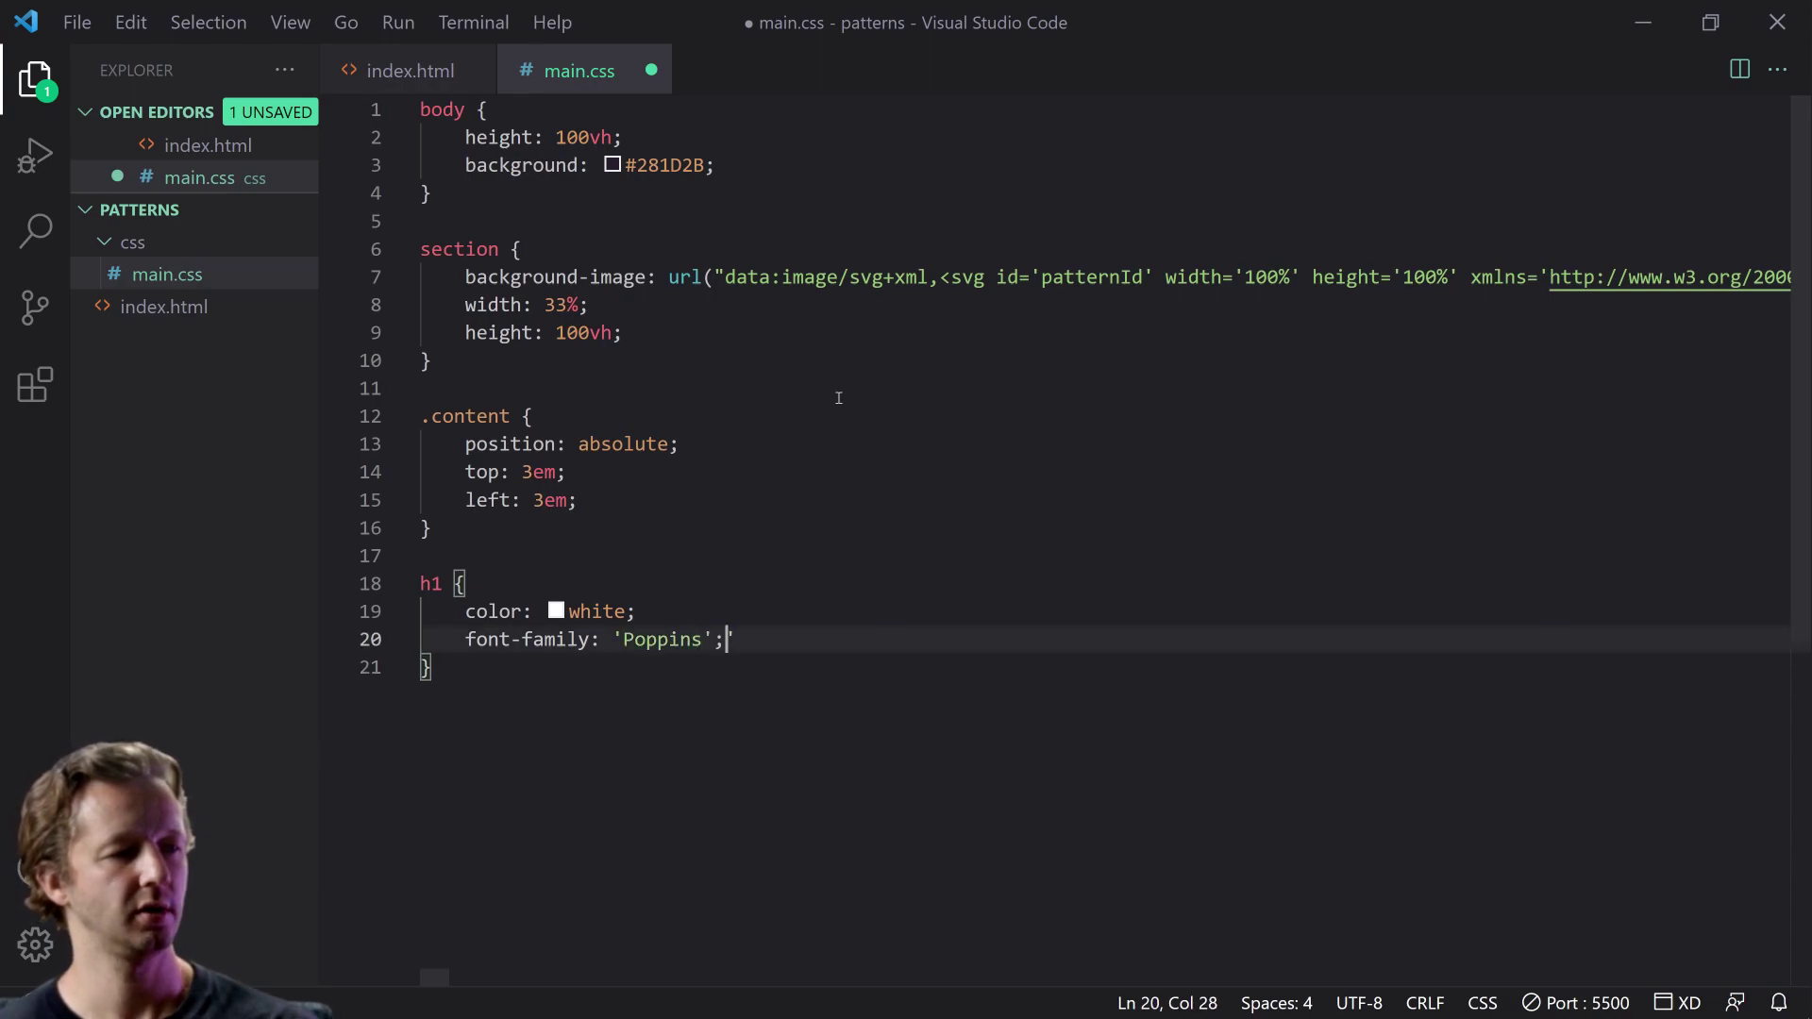
key(BackSpace)
text(;)
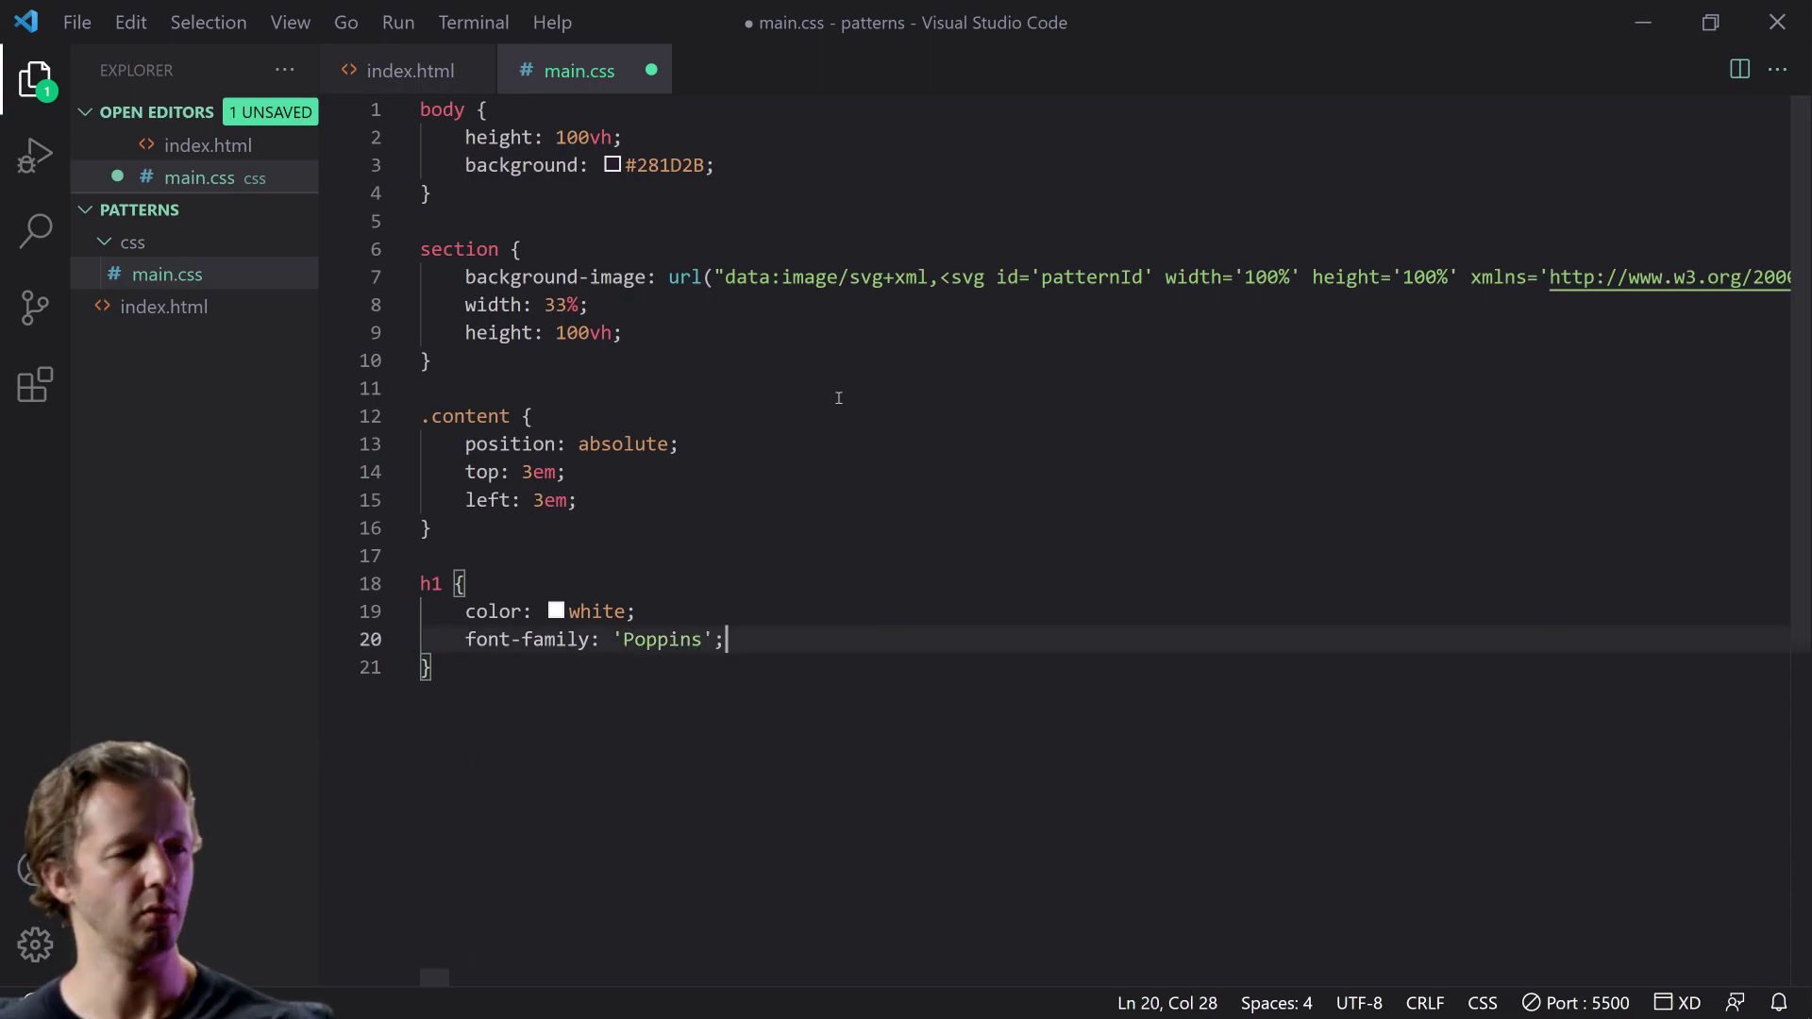
key(Return)
text(font-size: )
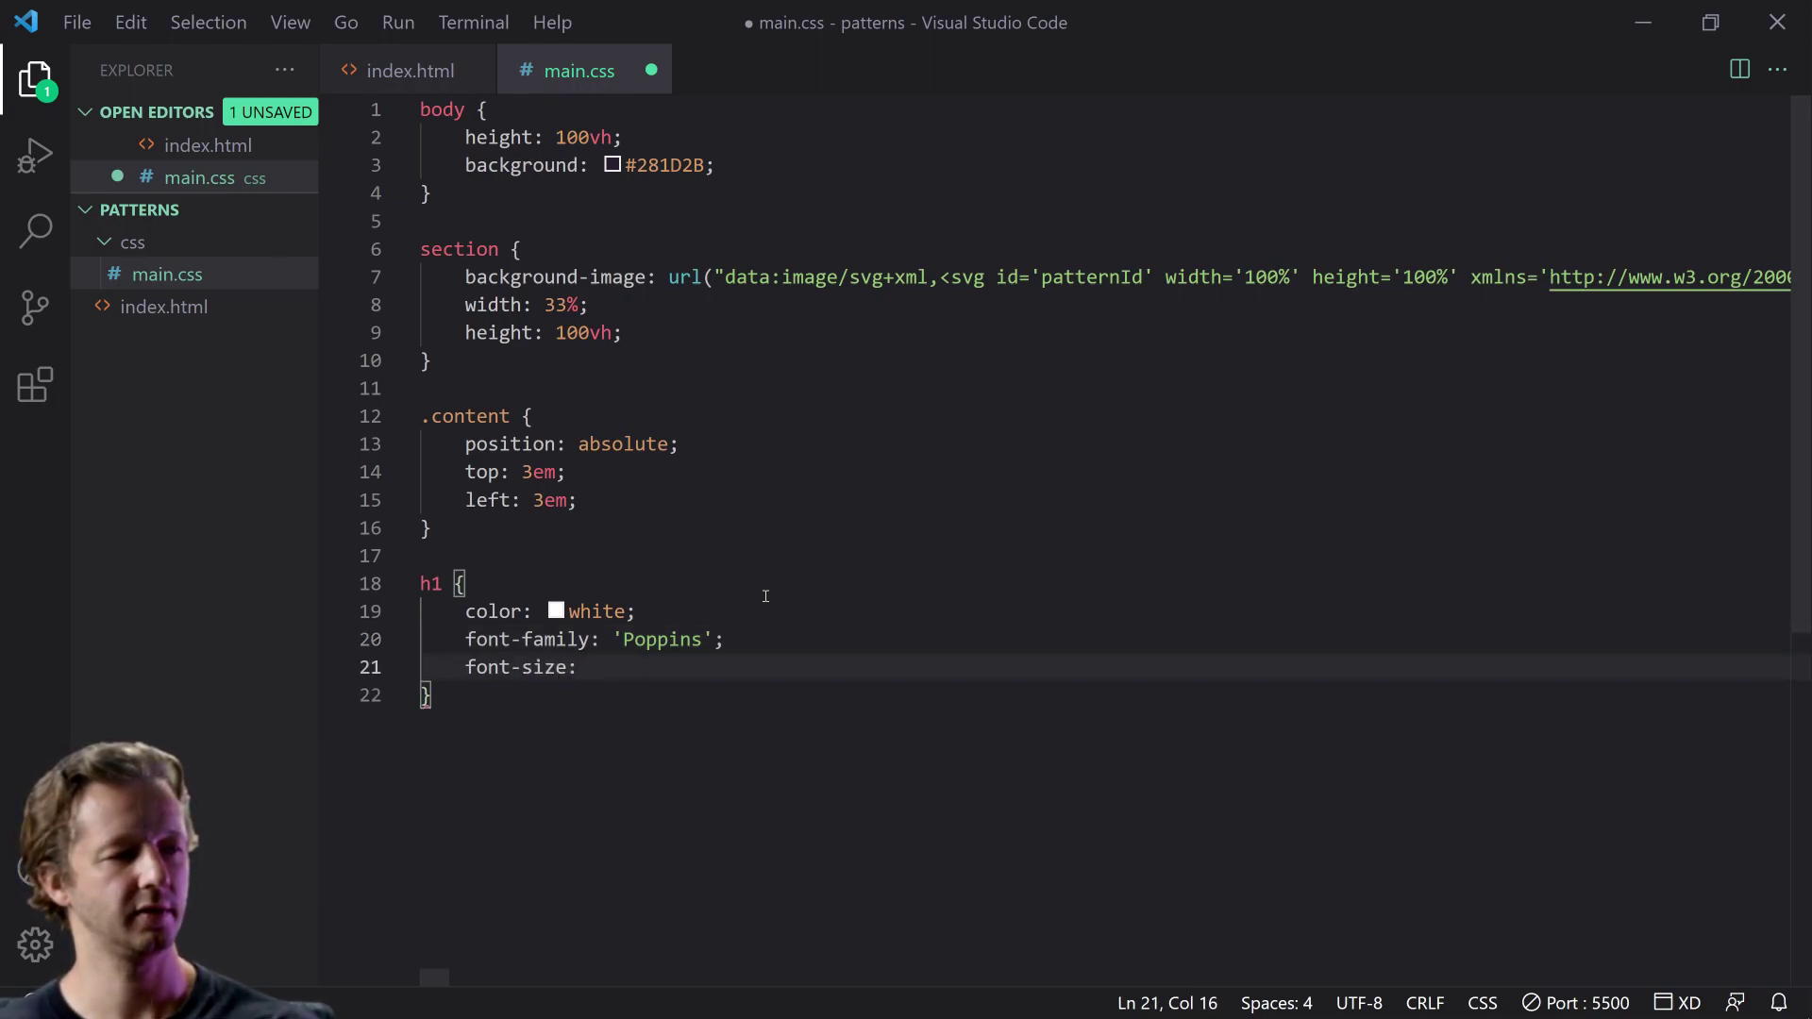
text(6rem;)
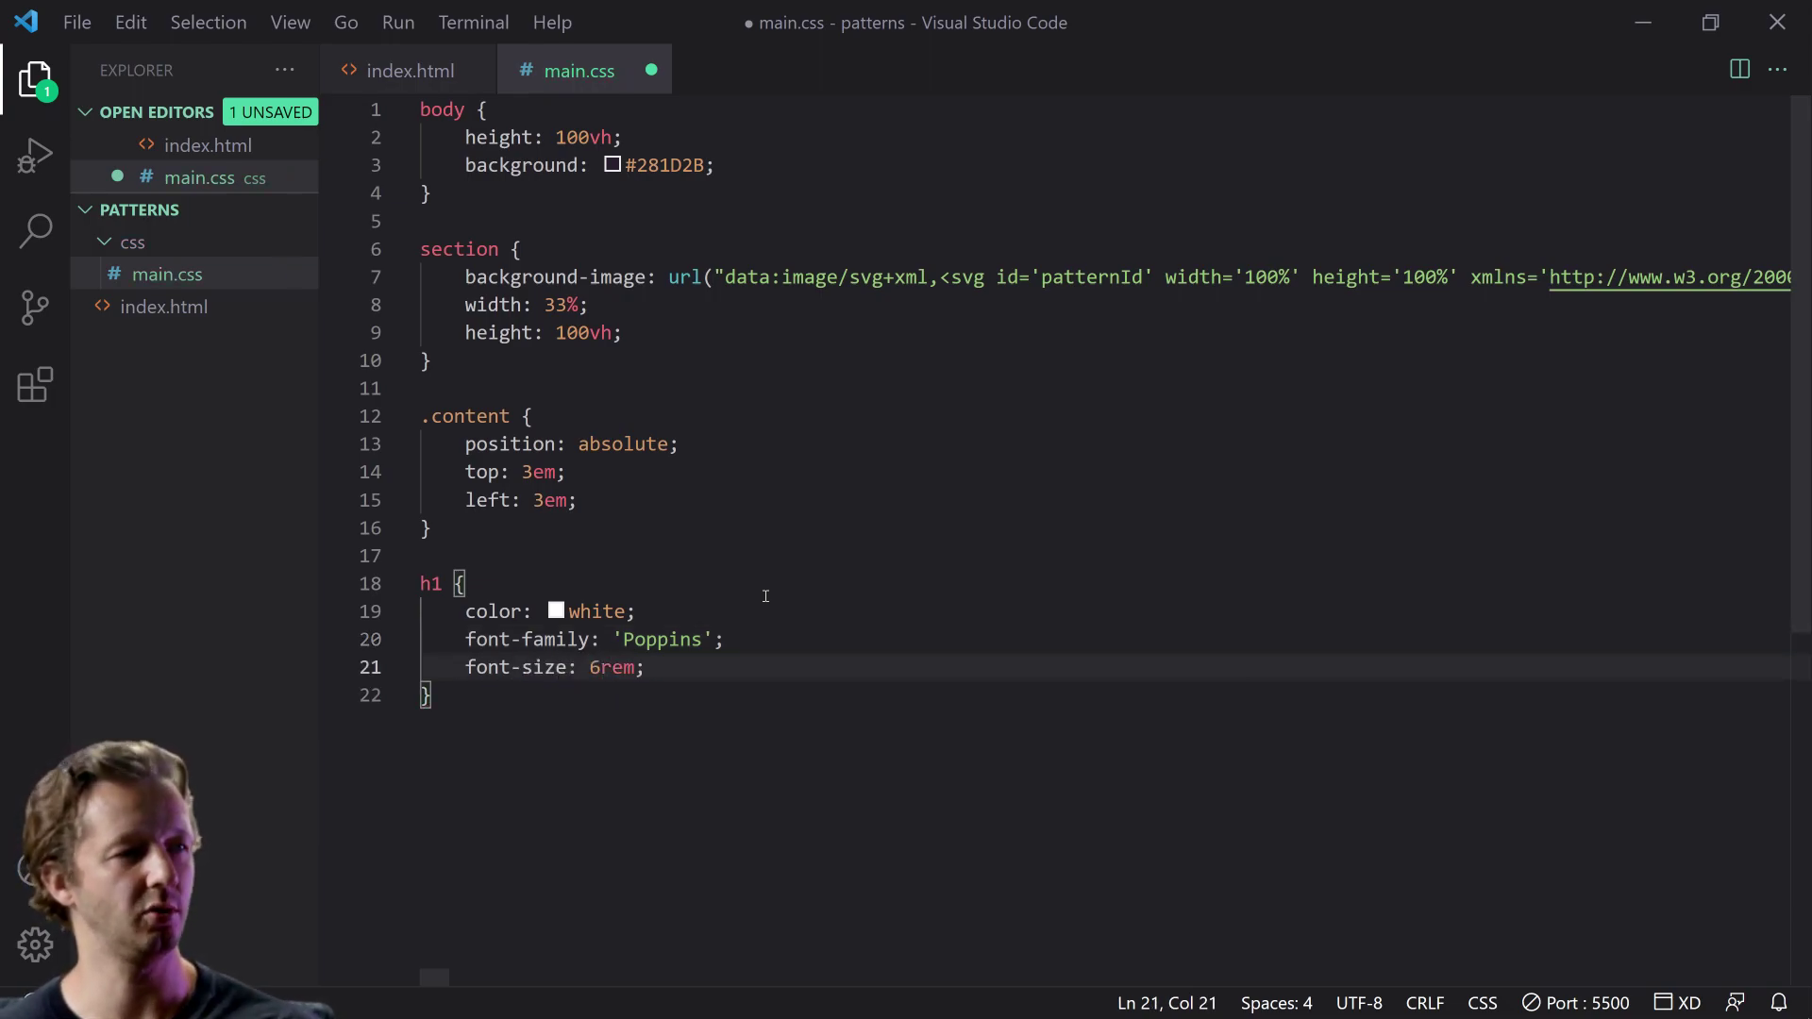
key(ctrl+s)
click(569, 277)
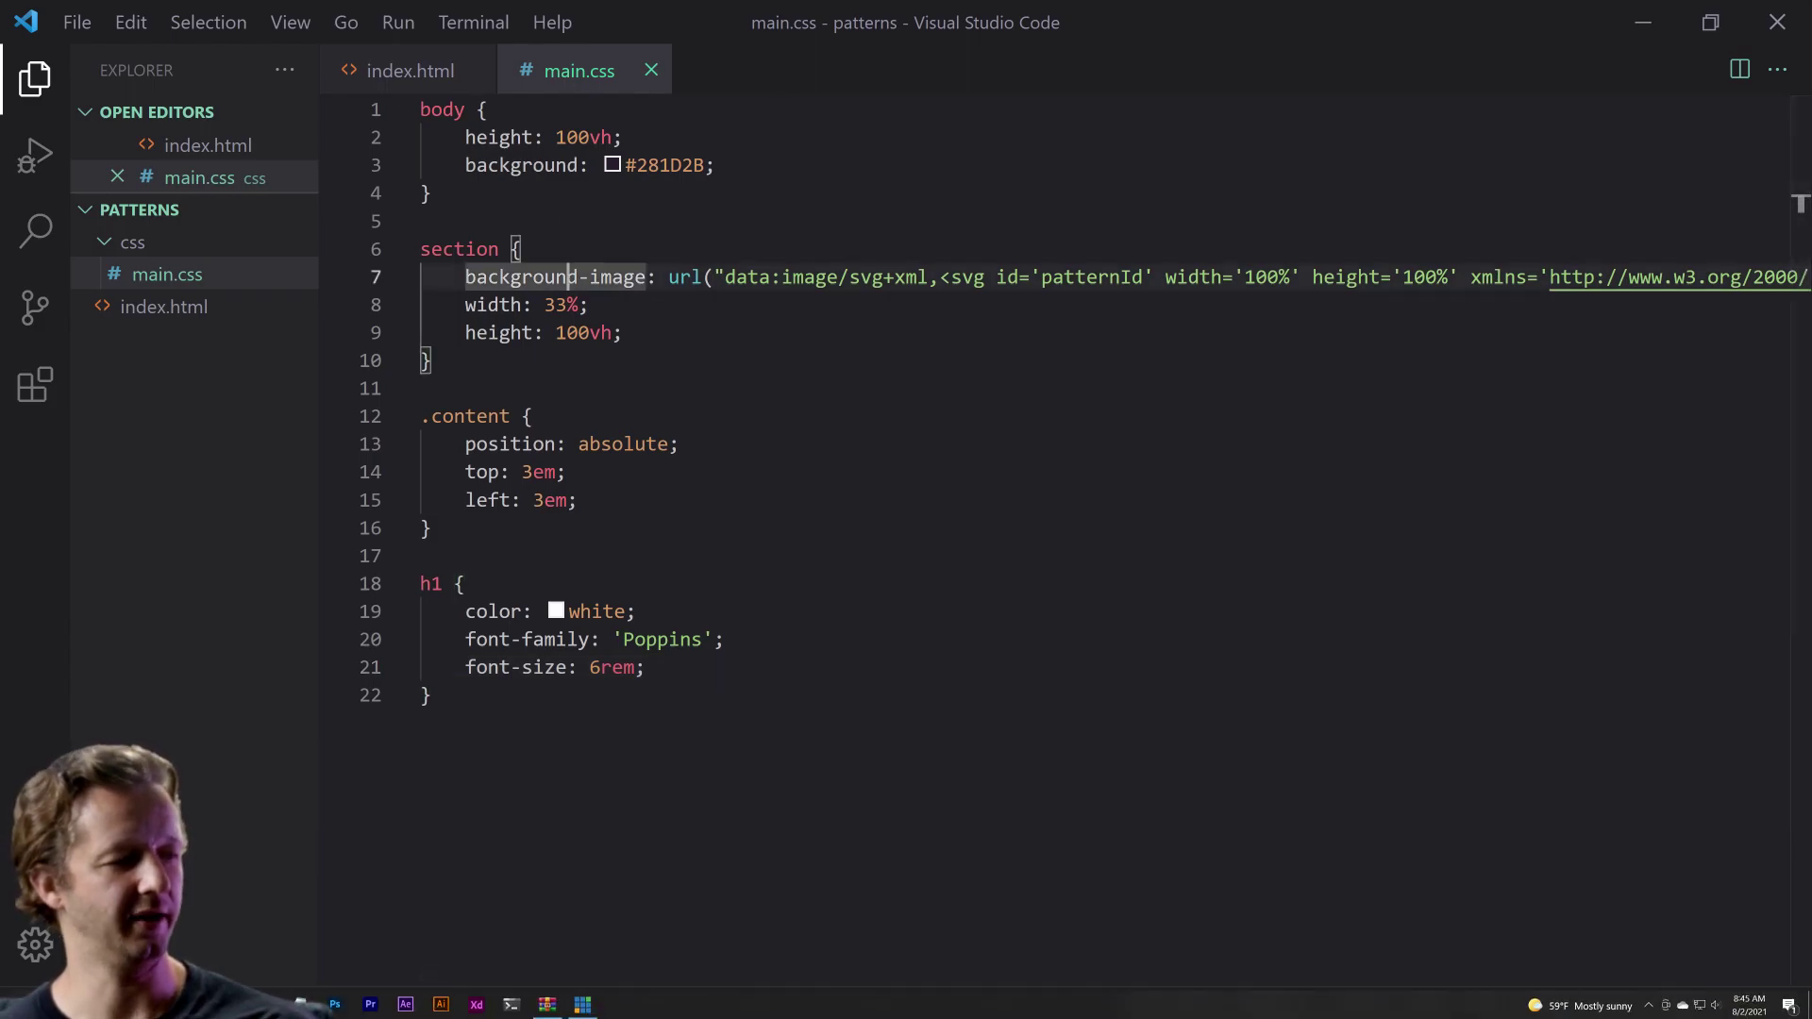
Step: Change the .content left offset from 3em to 10em and save main.css
click(431, 359)
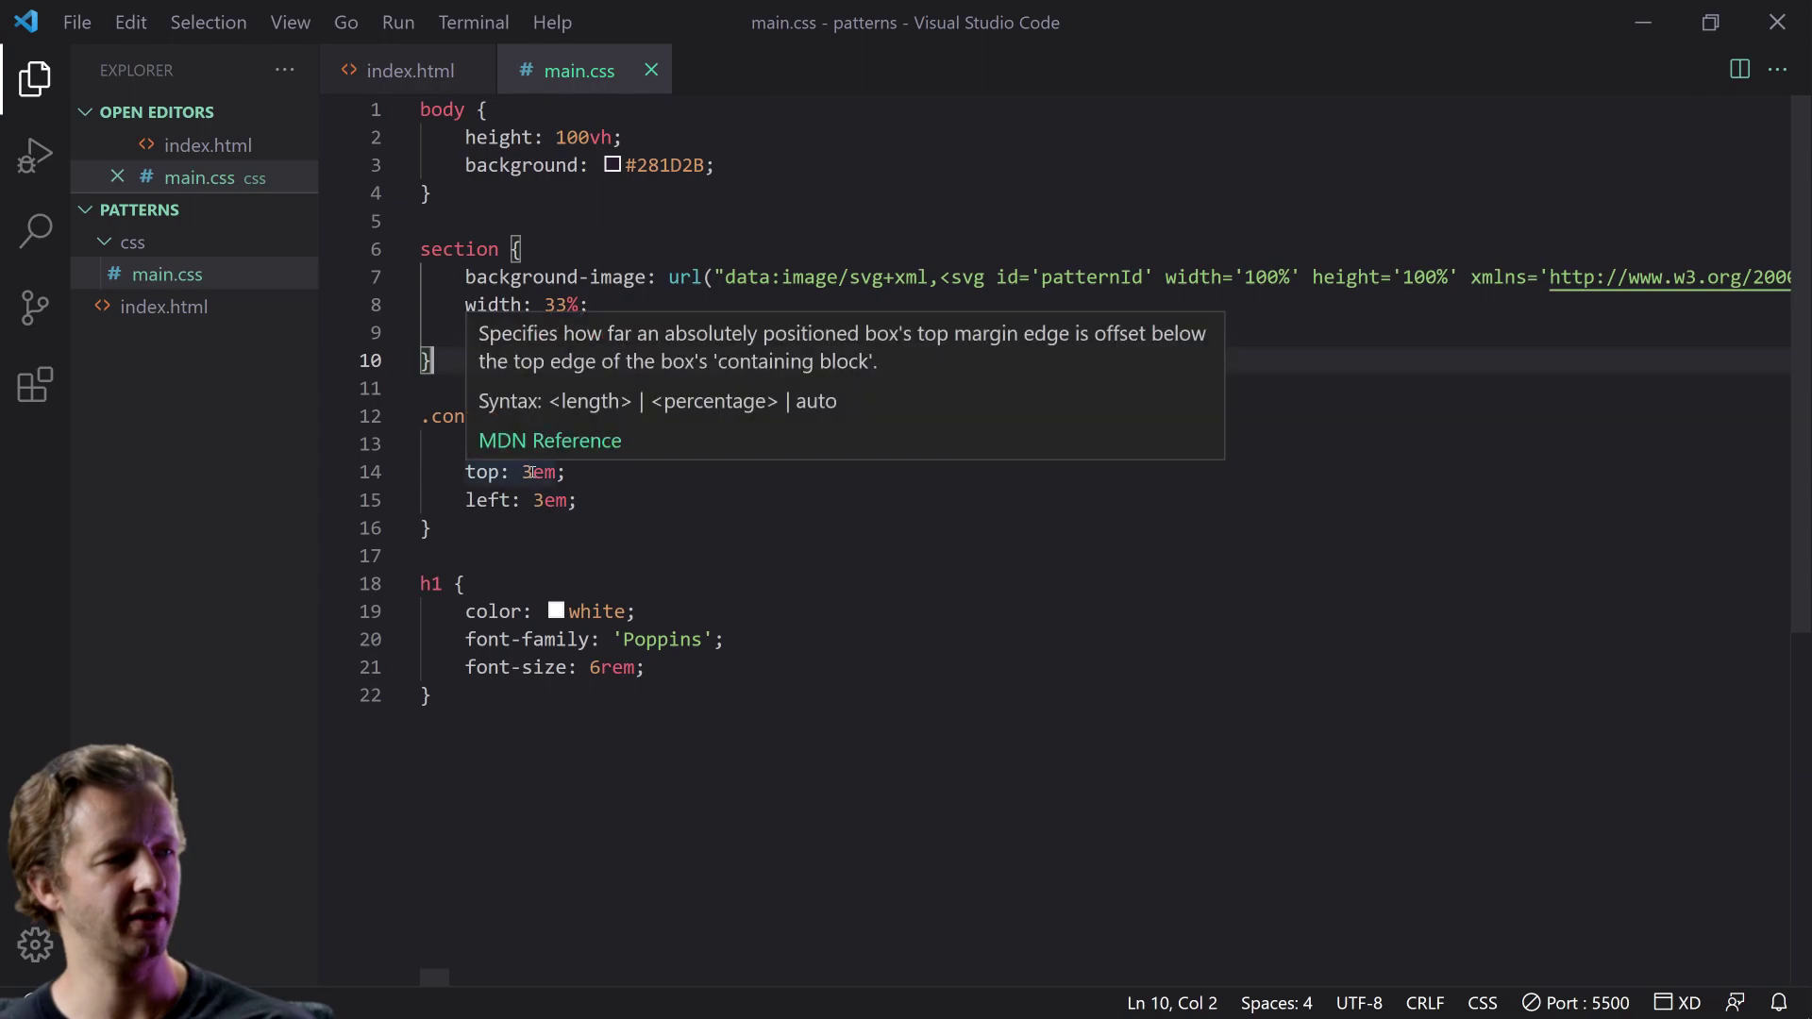
drag(544, 500, 534, 500)
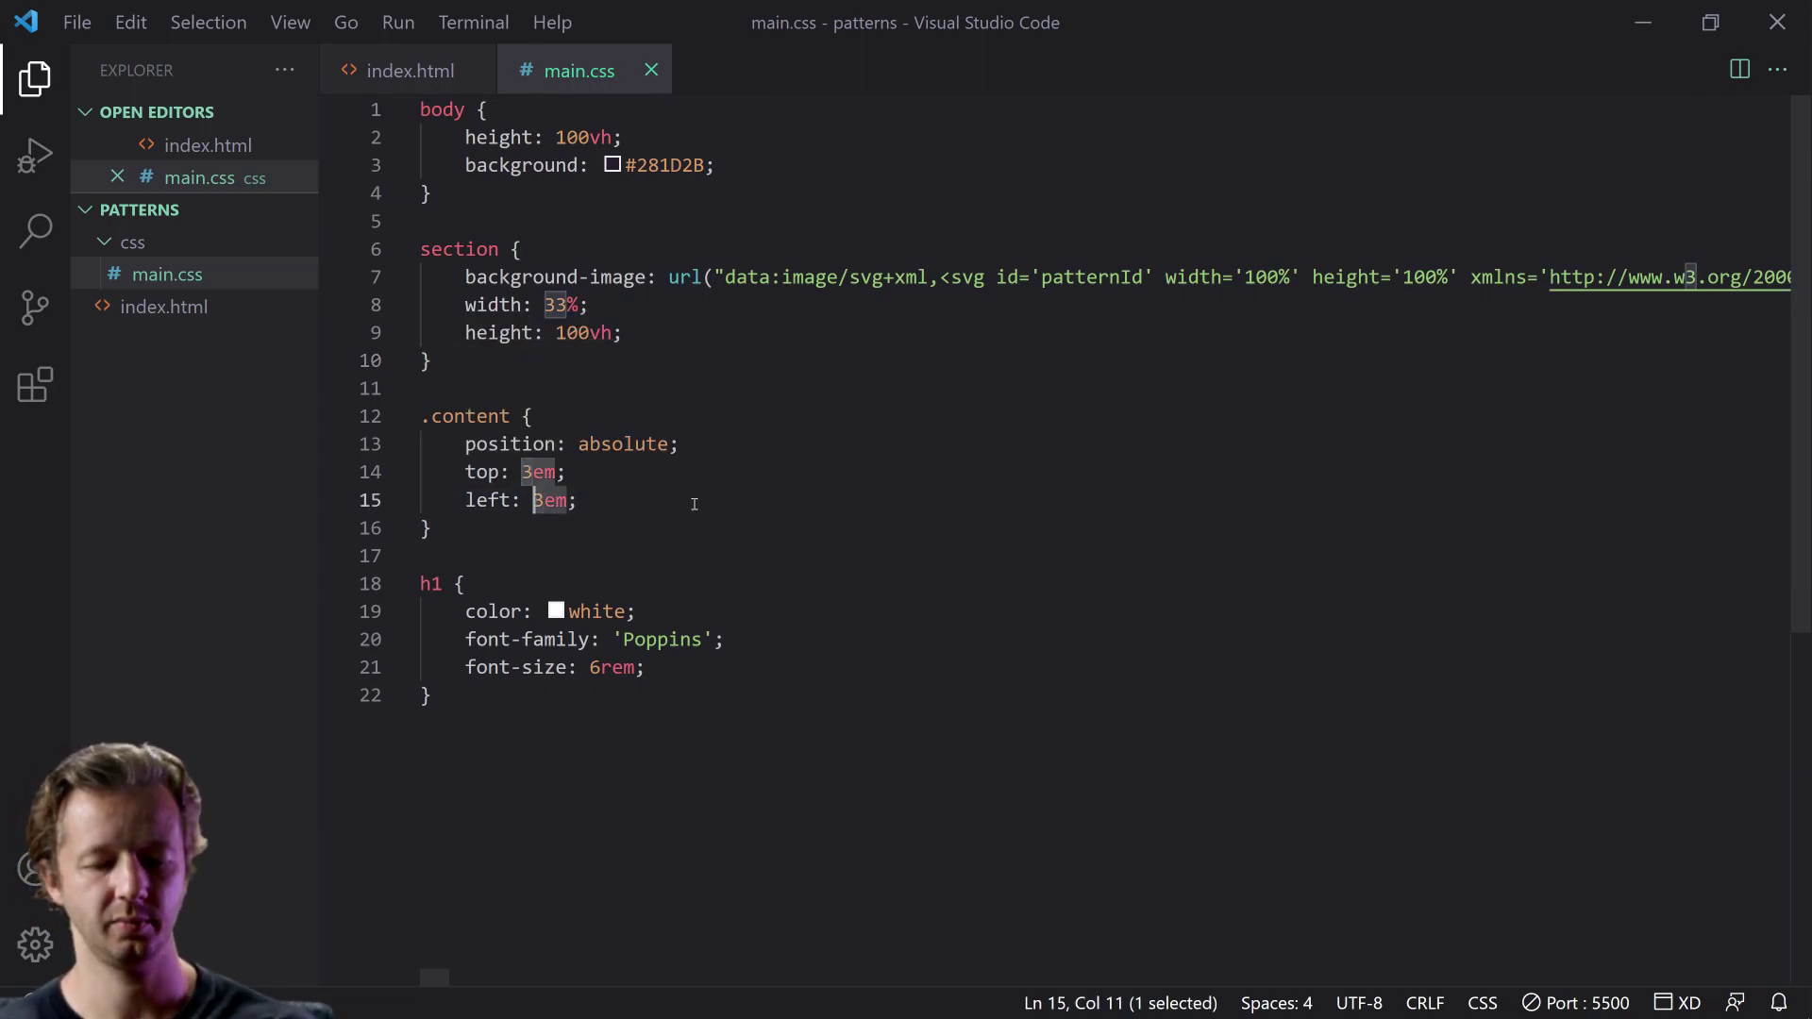
text(10)
key(ctrl+s)
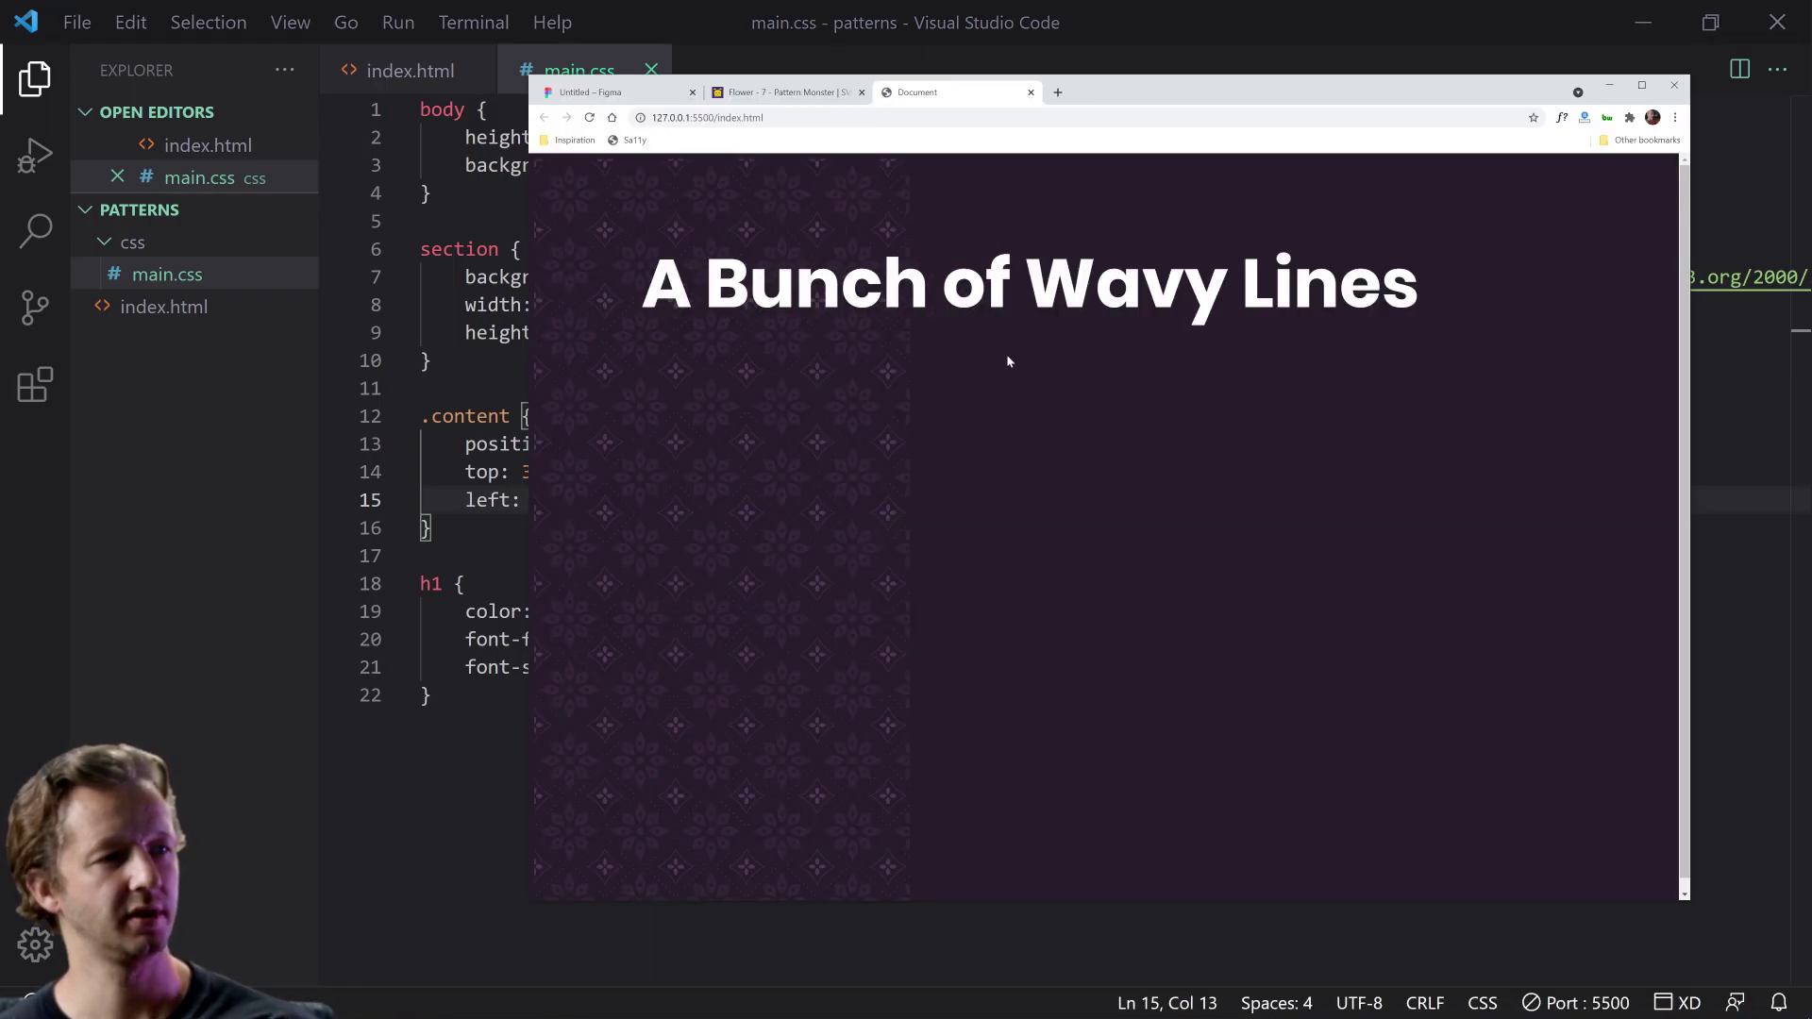
Step: Inspect the 'A Bunch of Wavy Lines' heading overlapping the flower strip in Chrome
drag(660, 296, 897, 365)
click(1092, 472)
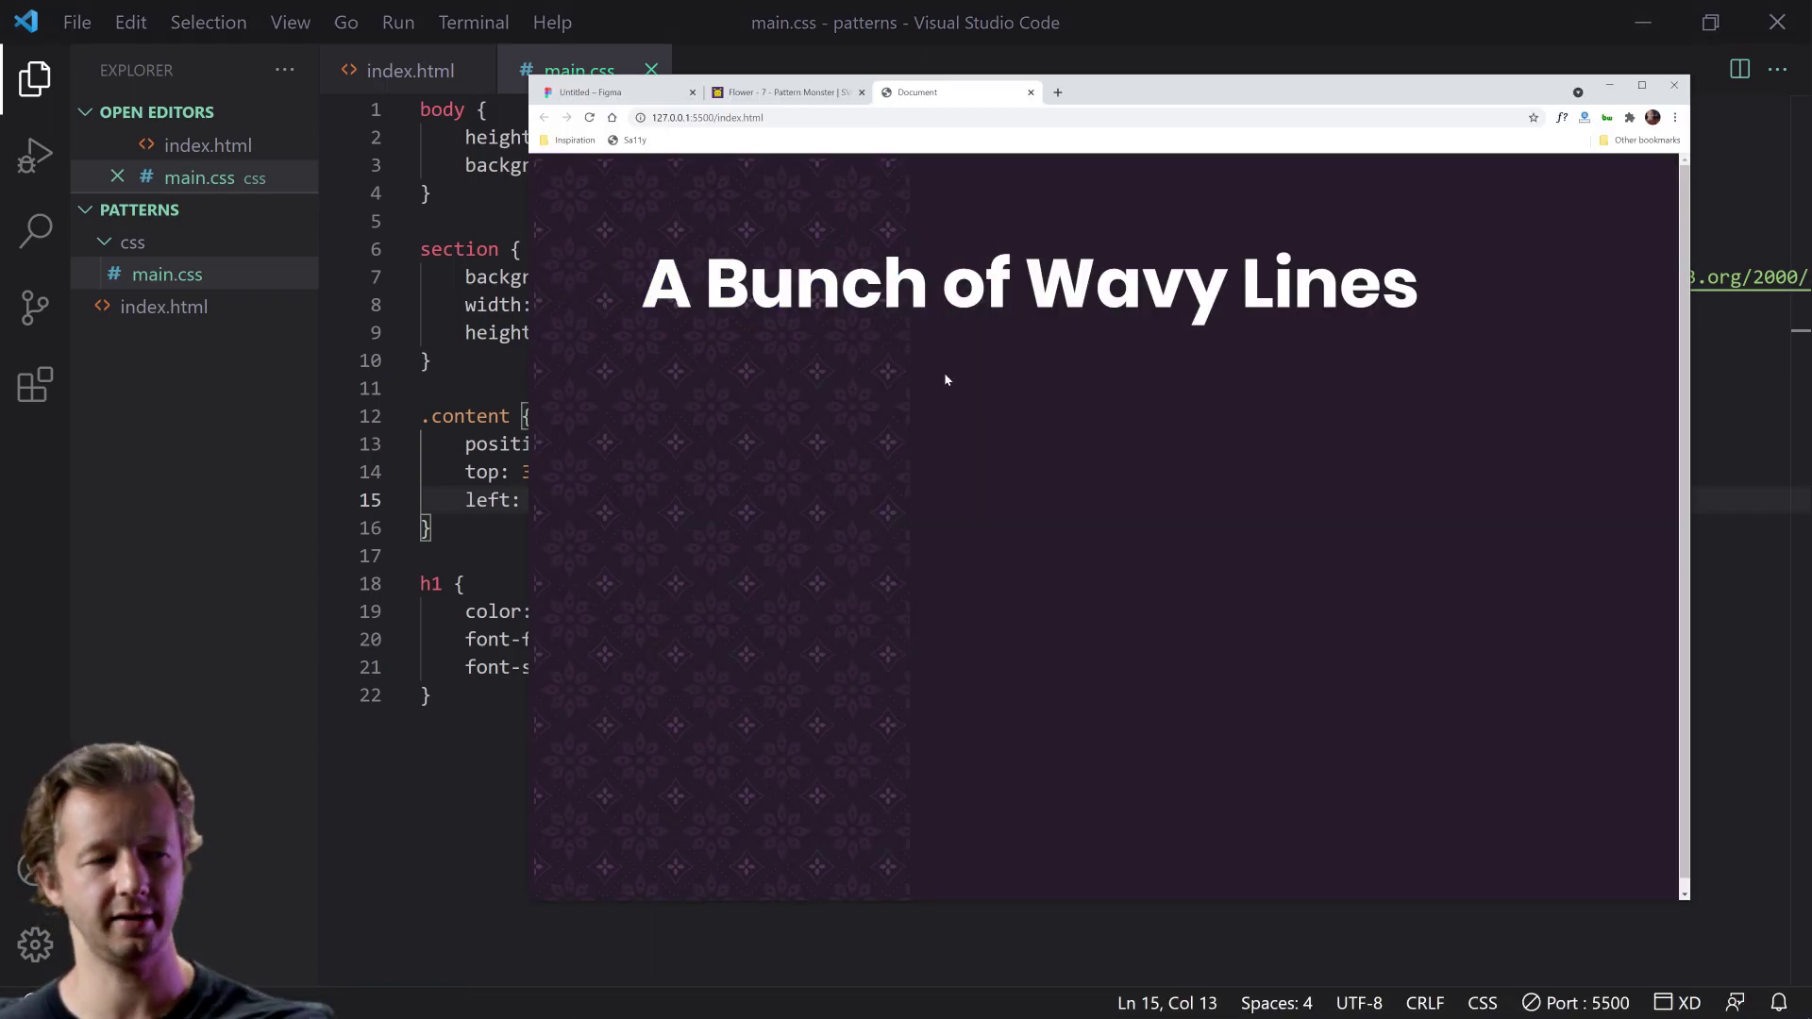
drag(646, 298, 1420, 300)
click(1457, 298)
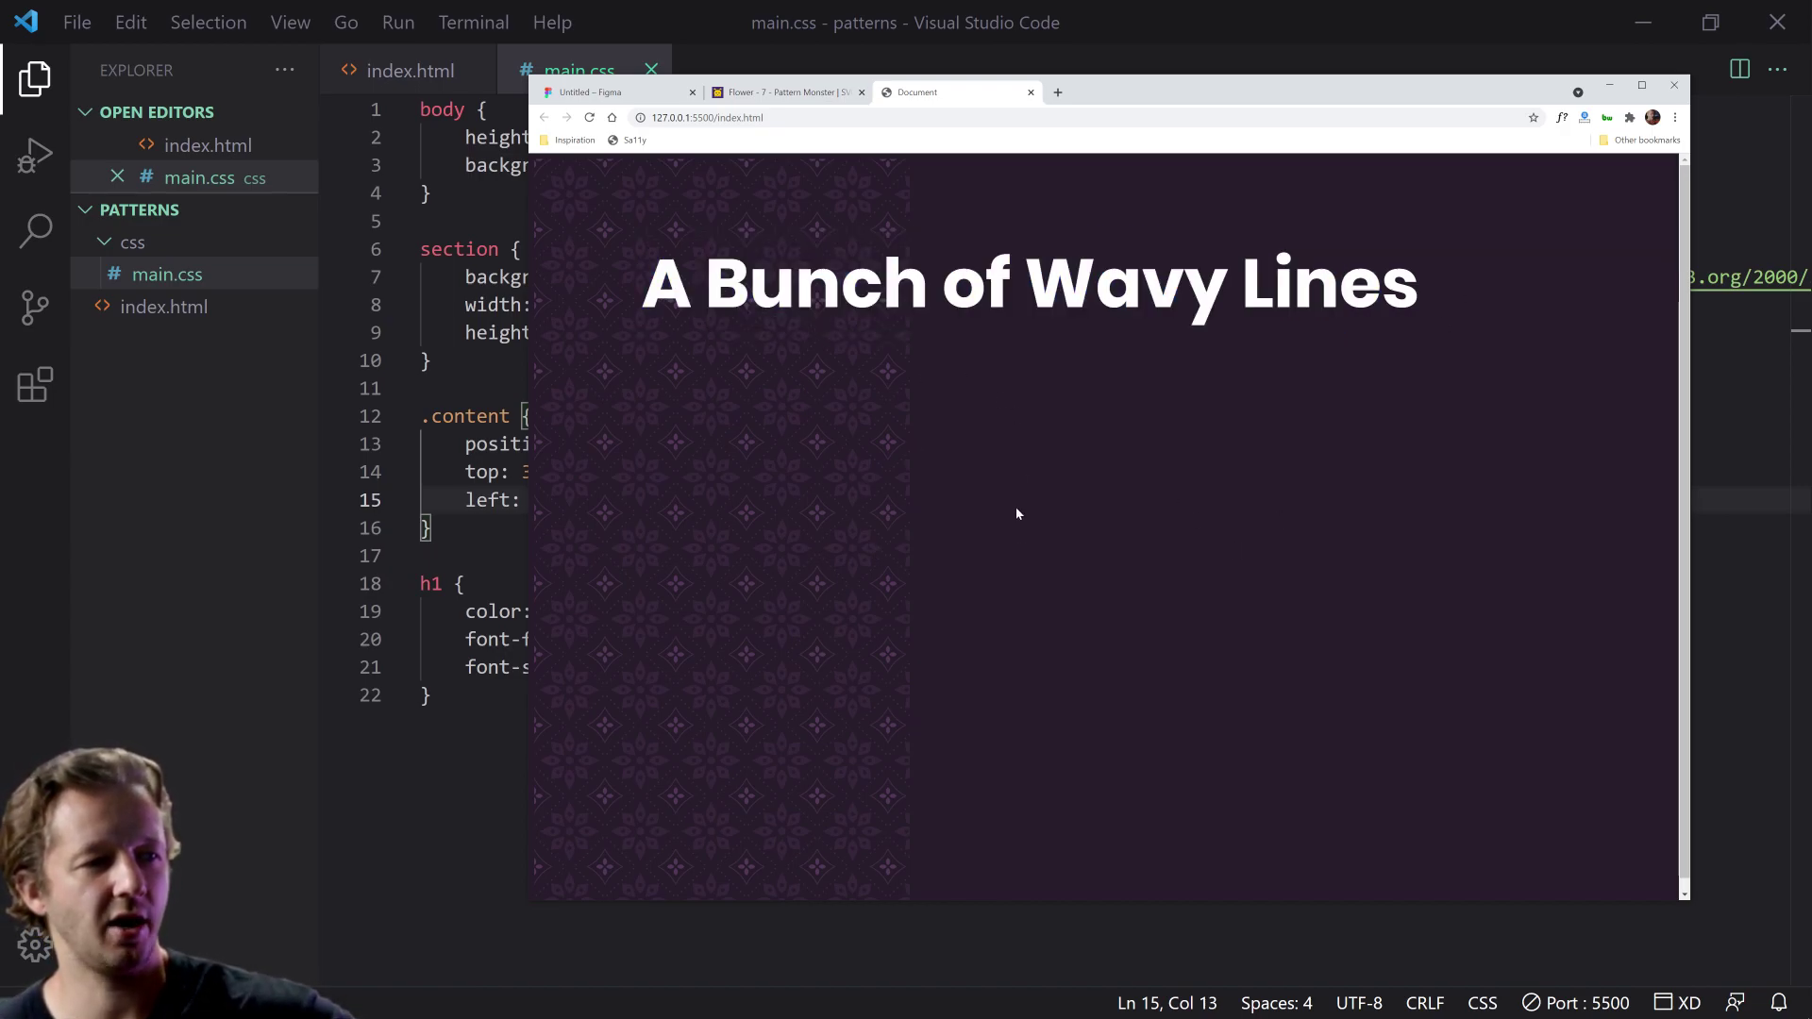
Step: Leave the Flower - 7 page for the Pattern Monster gallery, maximize, and scroll toward Plaid and Batik
click(766, 90)
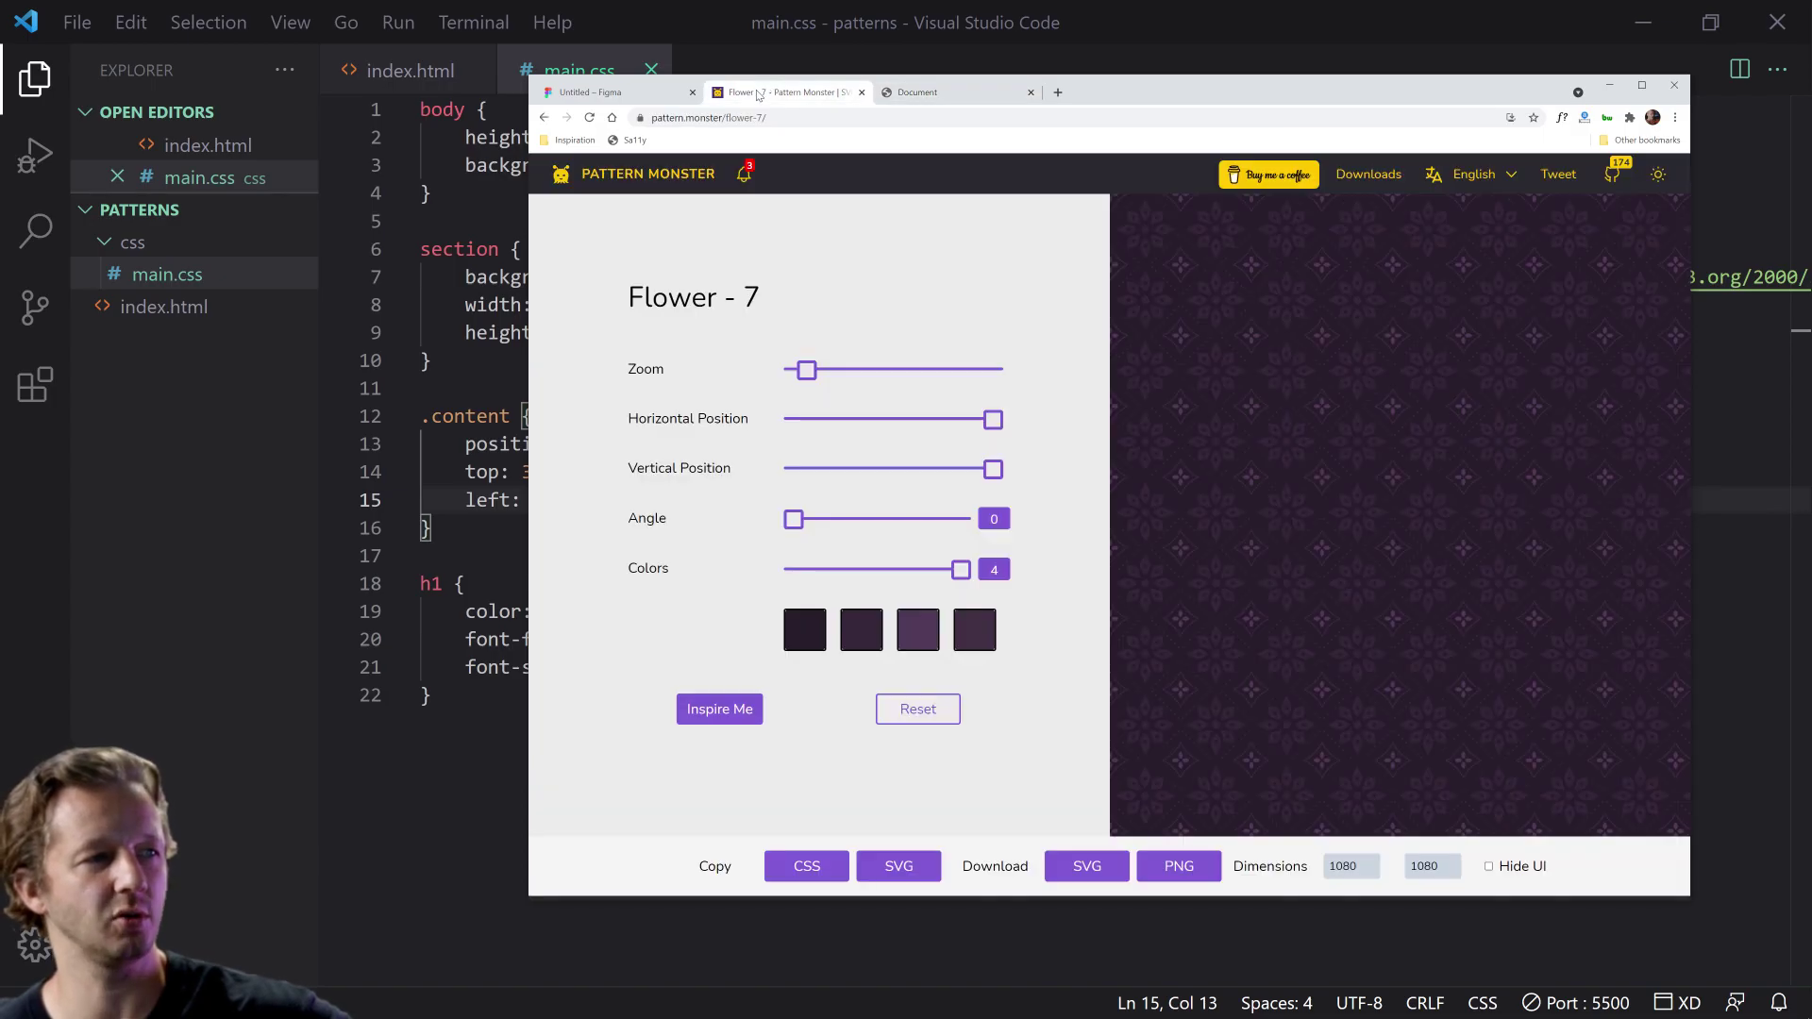
click(544, 117)
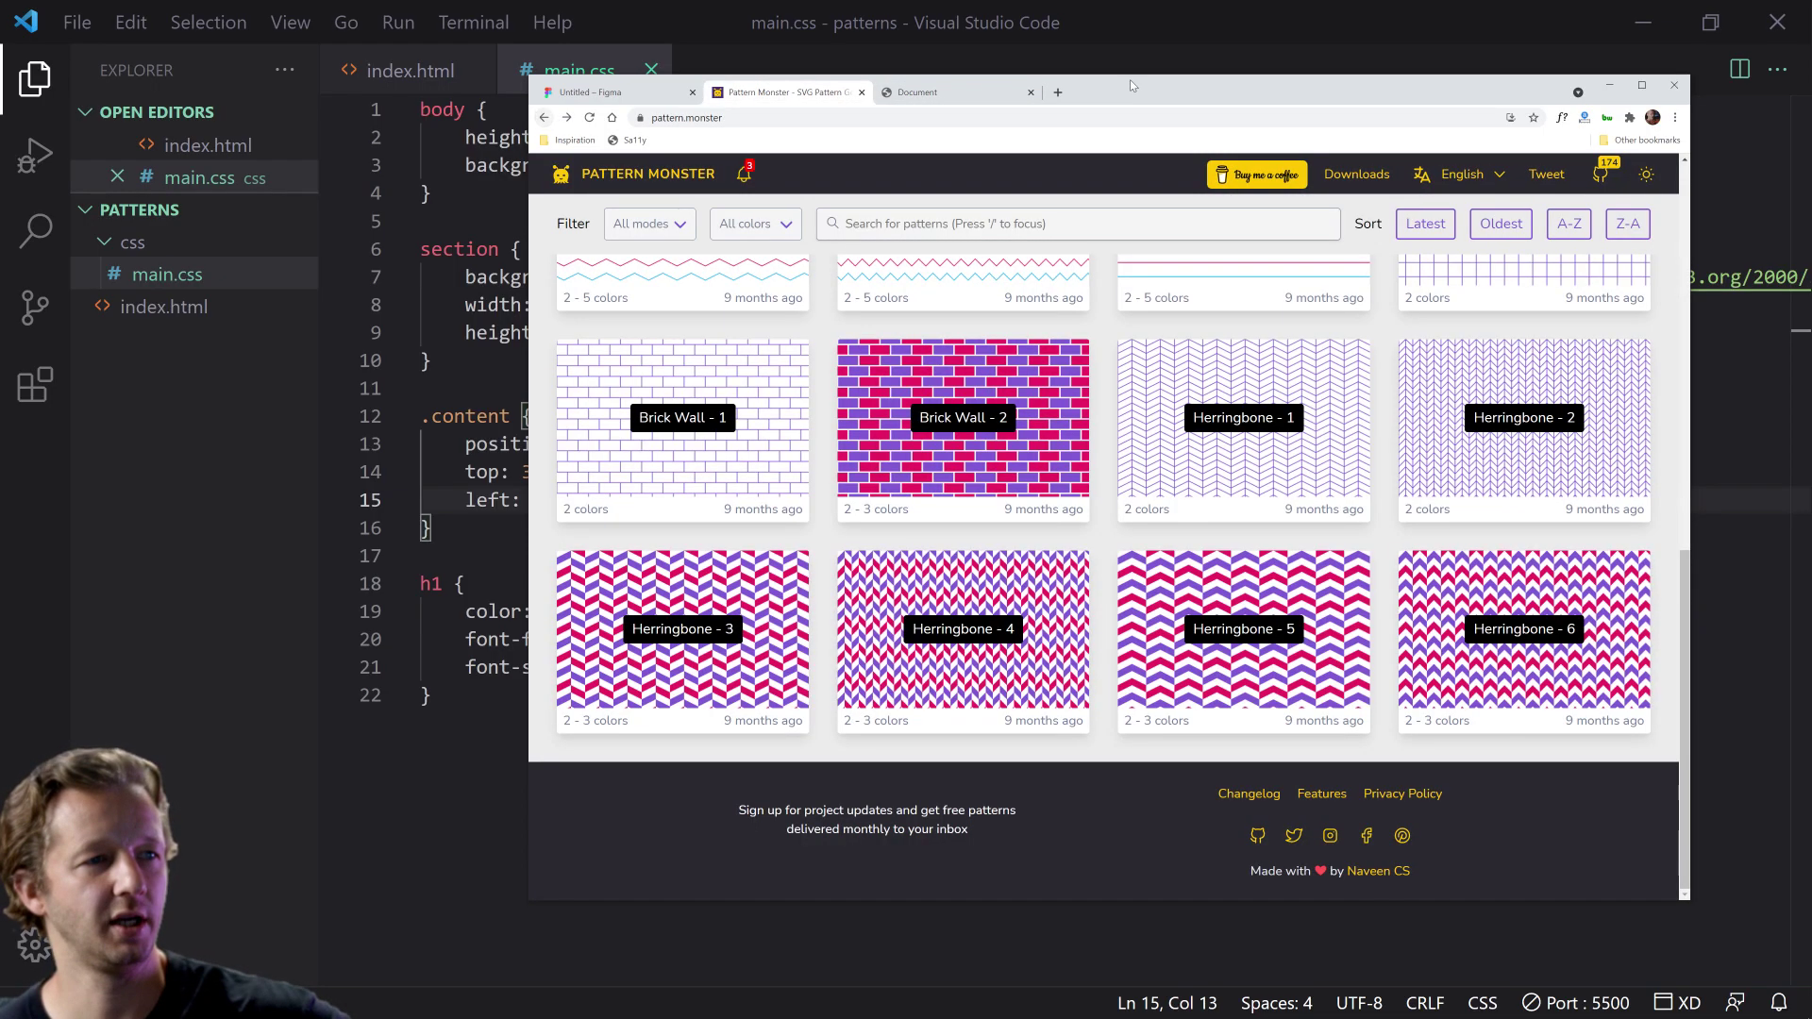
double_click(1174, 102)
scroll(934, 543, down, 15)
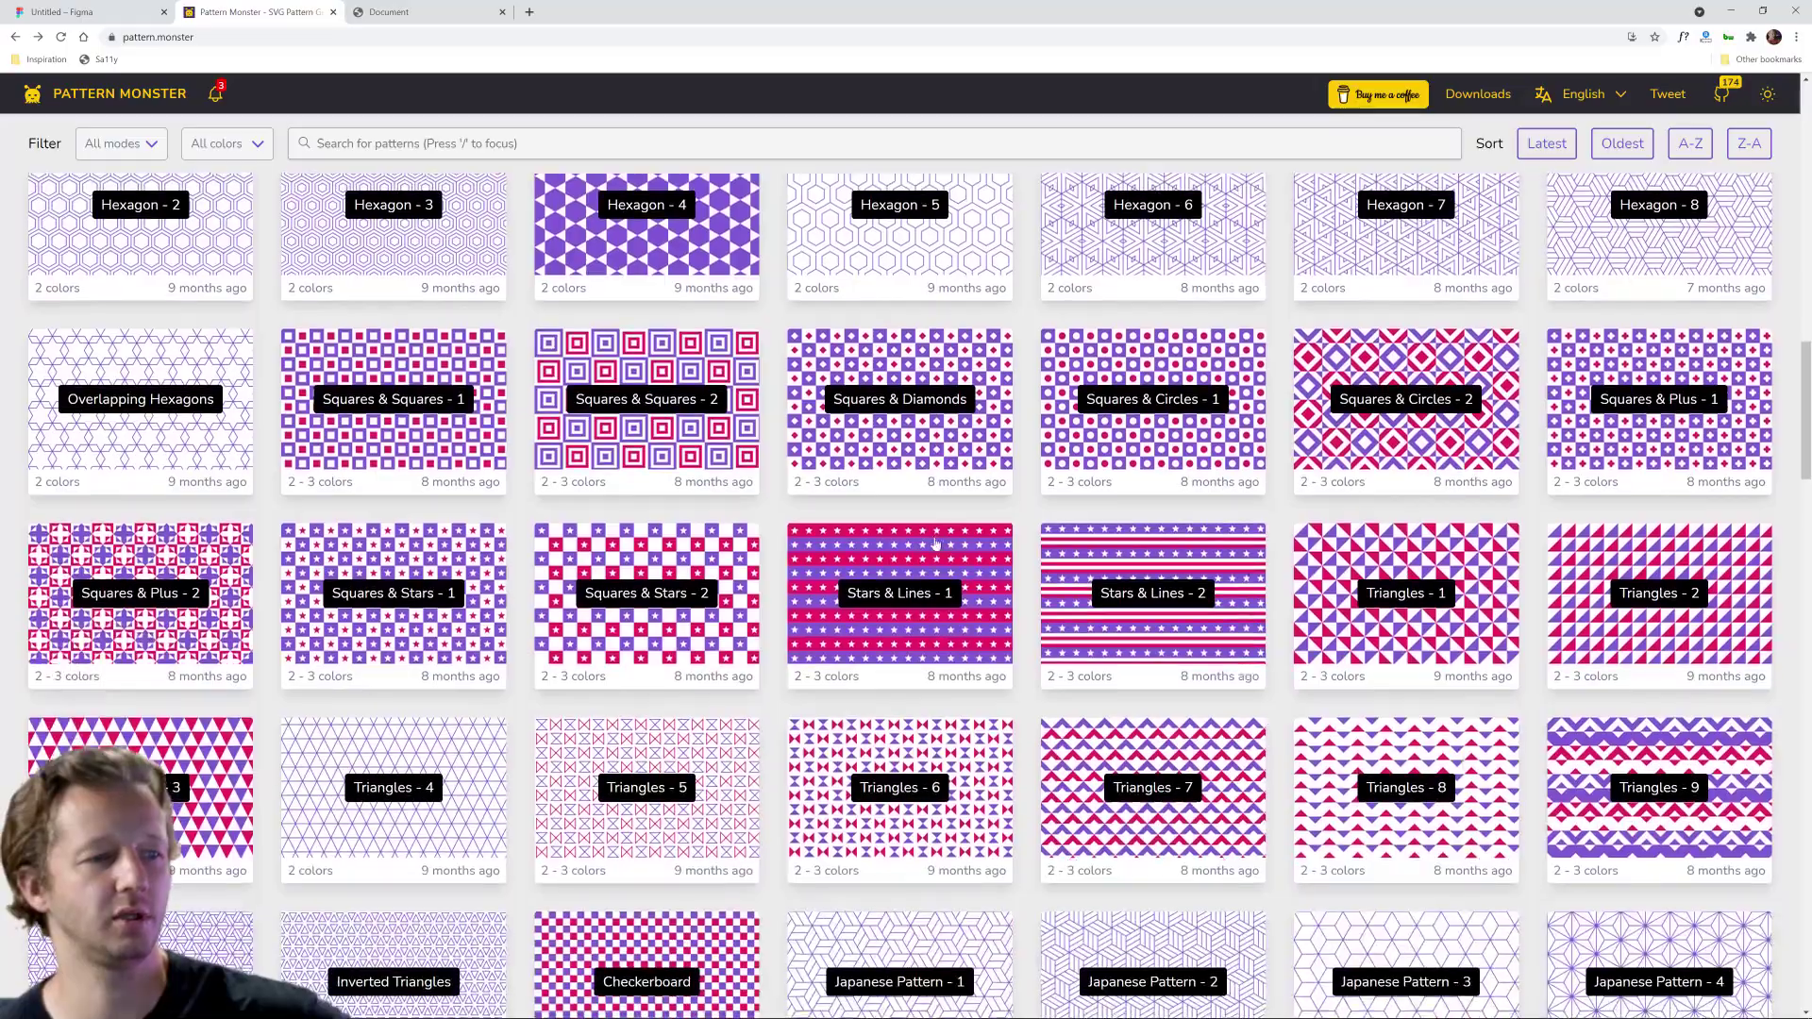
scroll(934, 543, down, 20)
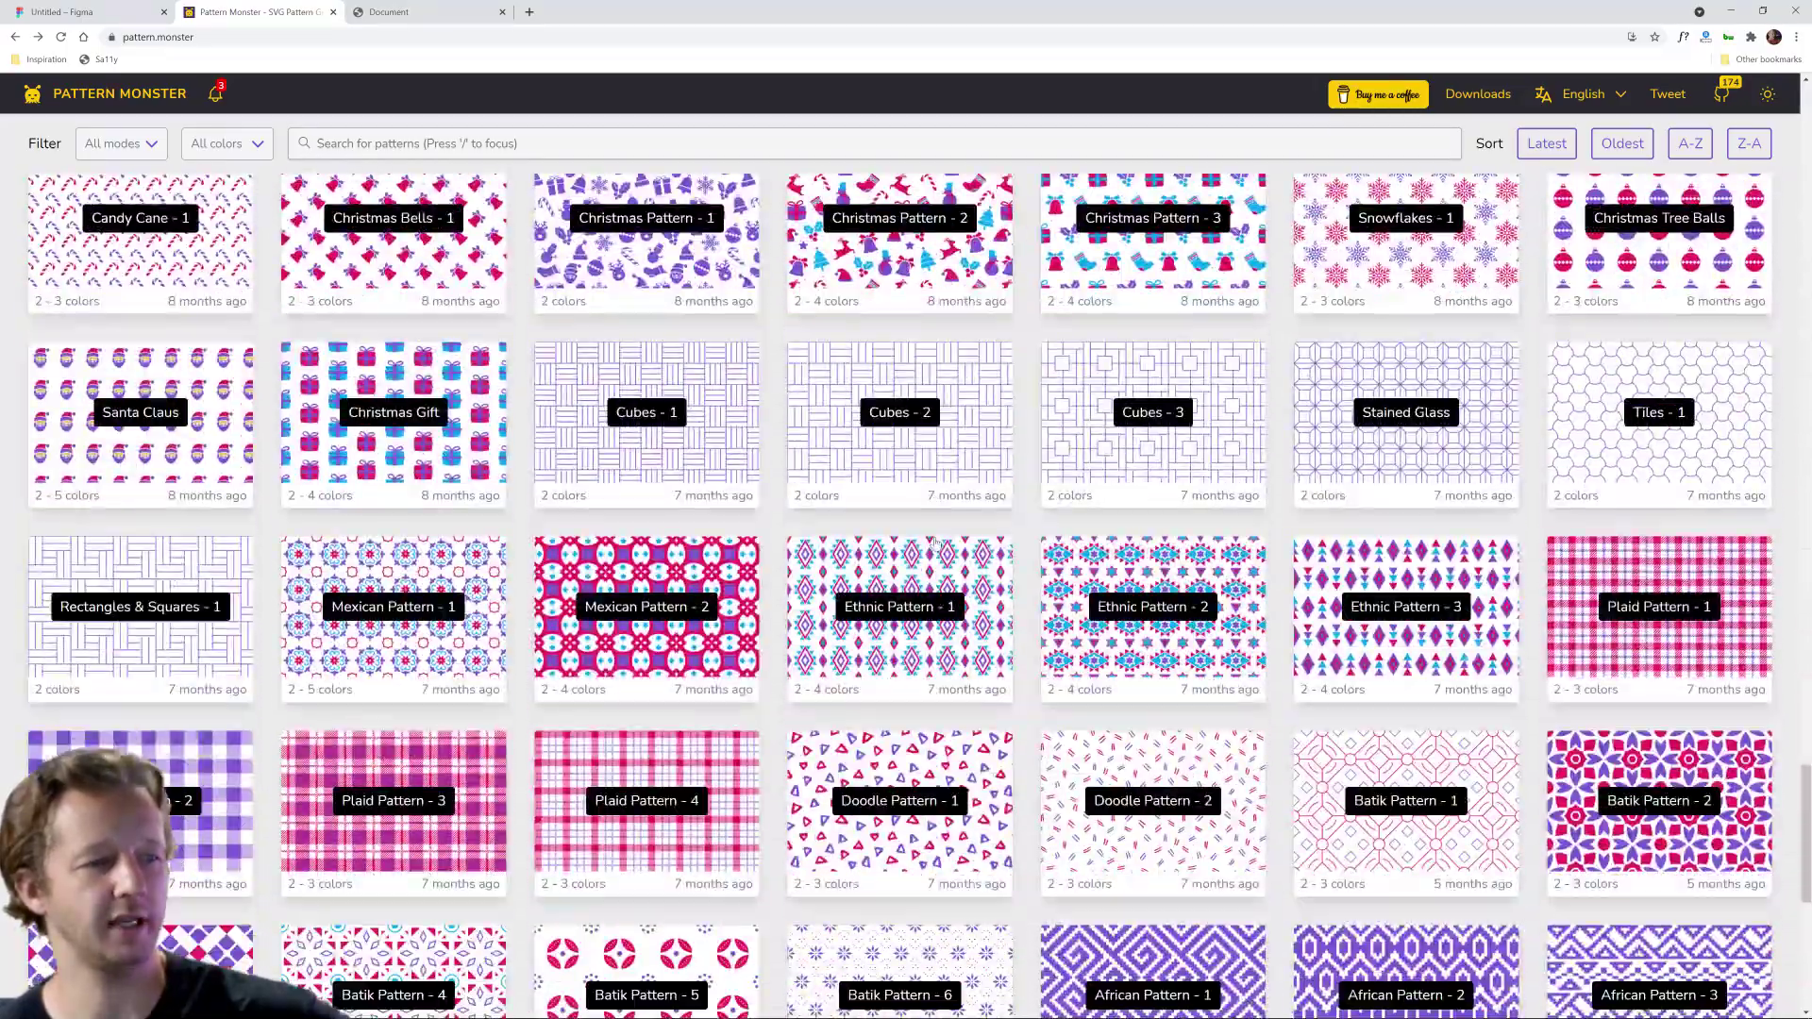